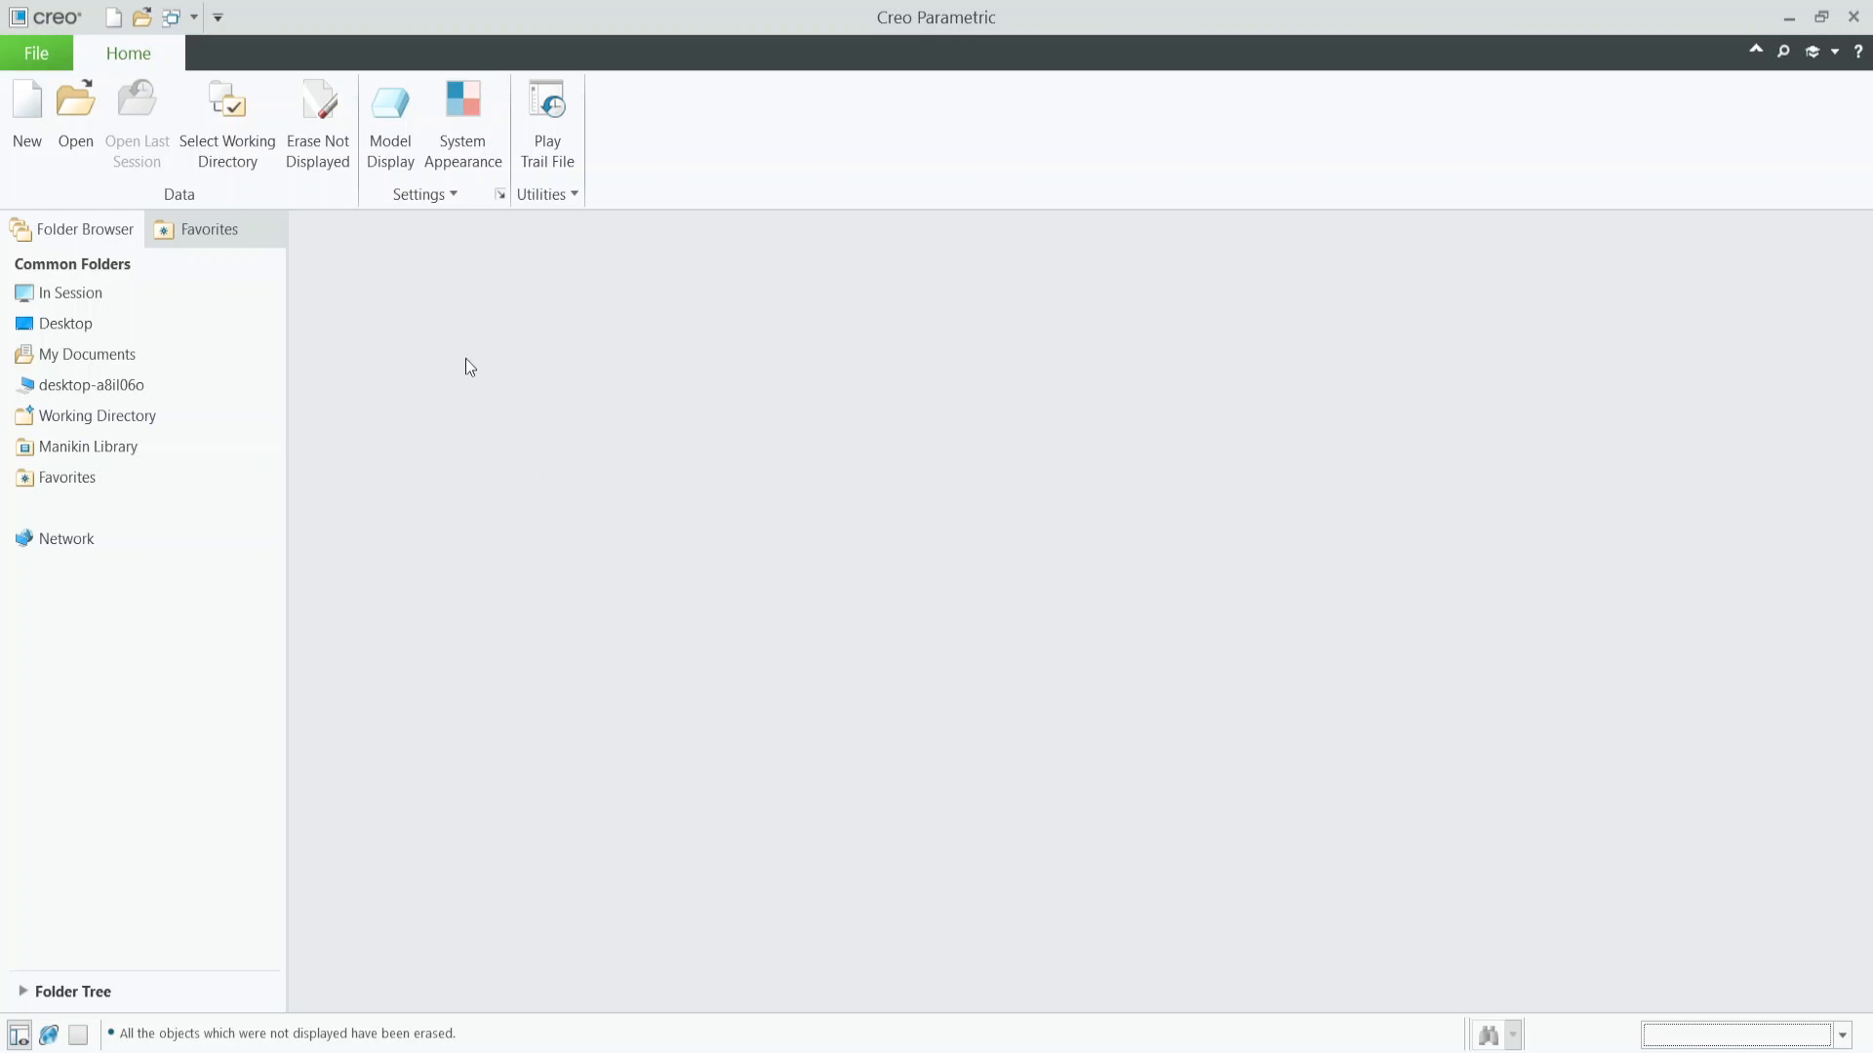
# Set the working directory to the 18-06-2023 pattern folder inside practice-1.
pyautogui.click(244, 121)
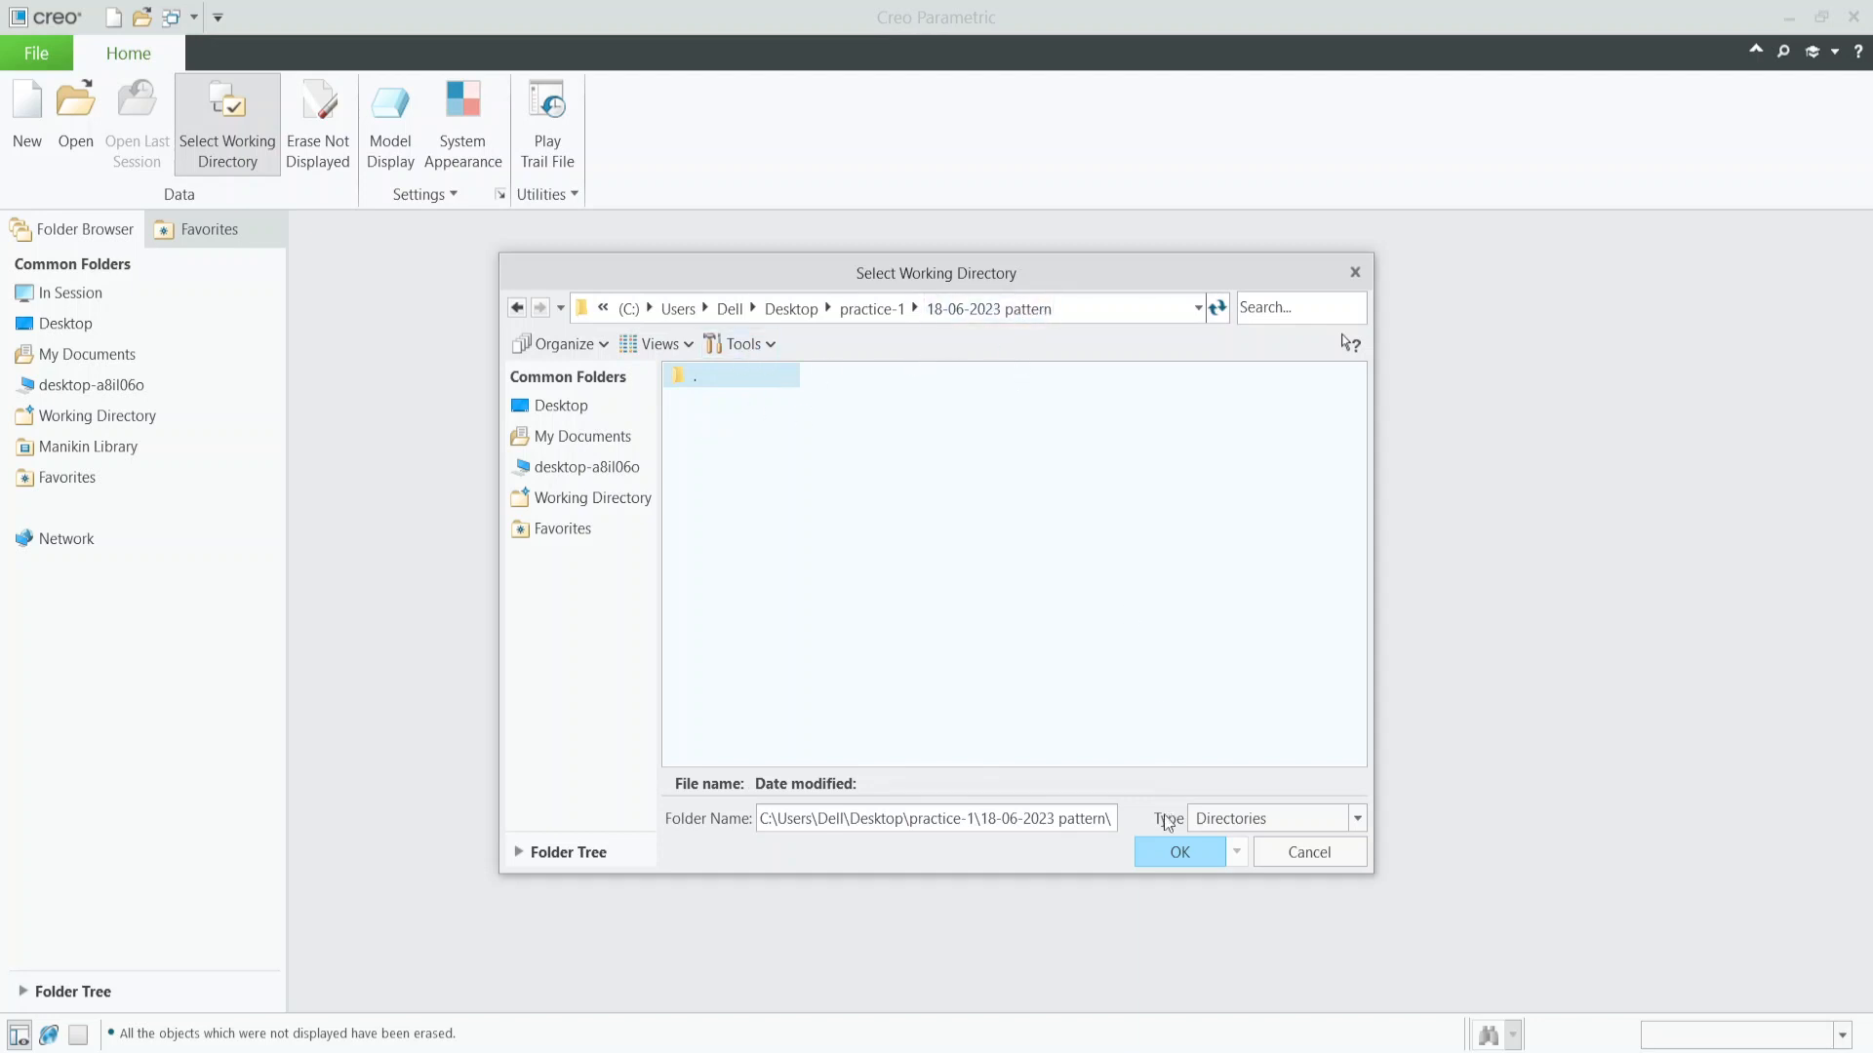
pyautogui.click(1179, 855)
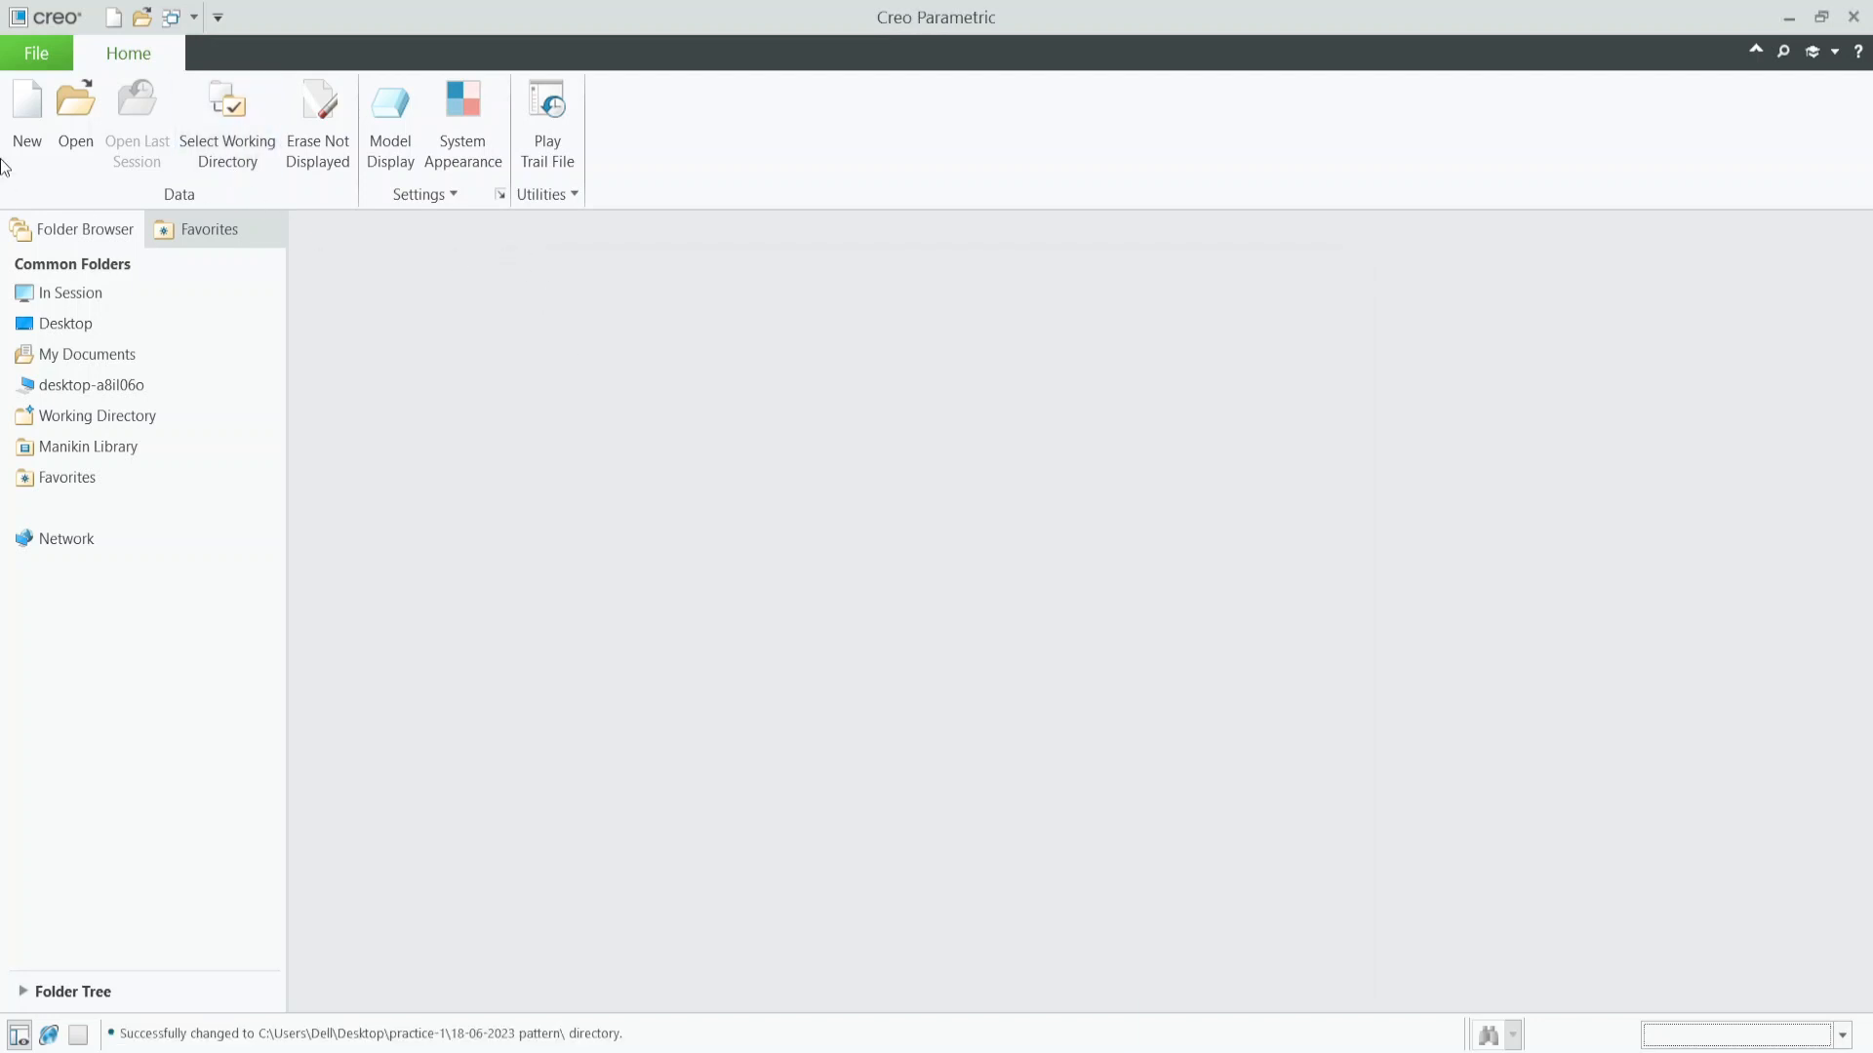
# Create a new solid part with the file name table-pt-01 and without the default template.
pyautogui.click(22, 121)
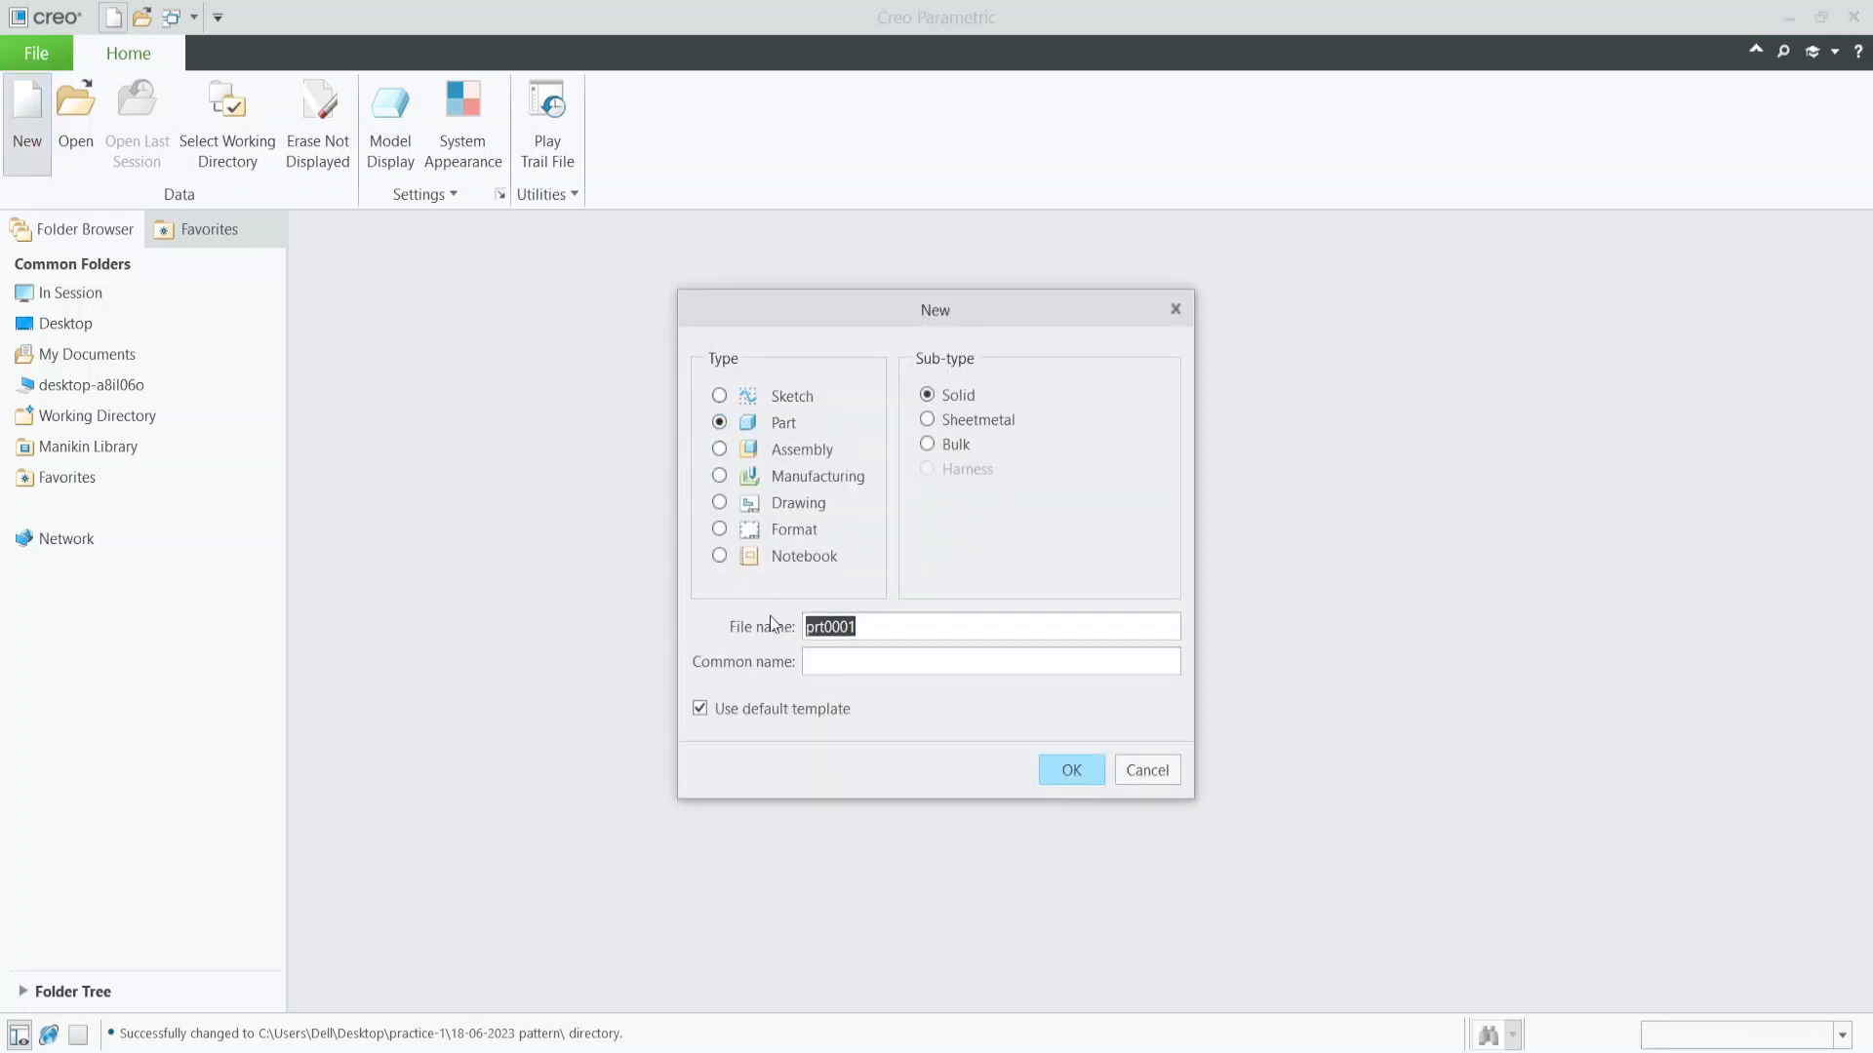
pyautogui.click(770, 712)
pyautogui.doubleClick(874, 622)
pyautogui.write('pa')
pyautogui.press('BackSpace')
pyautogui.press('BackSpace')
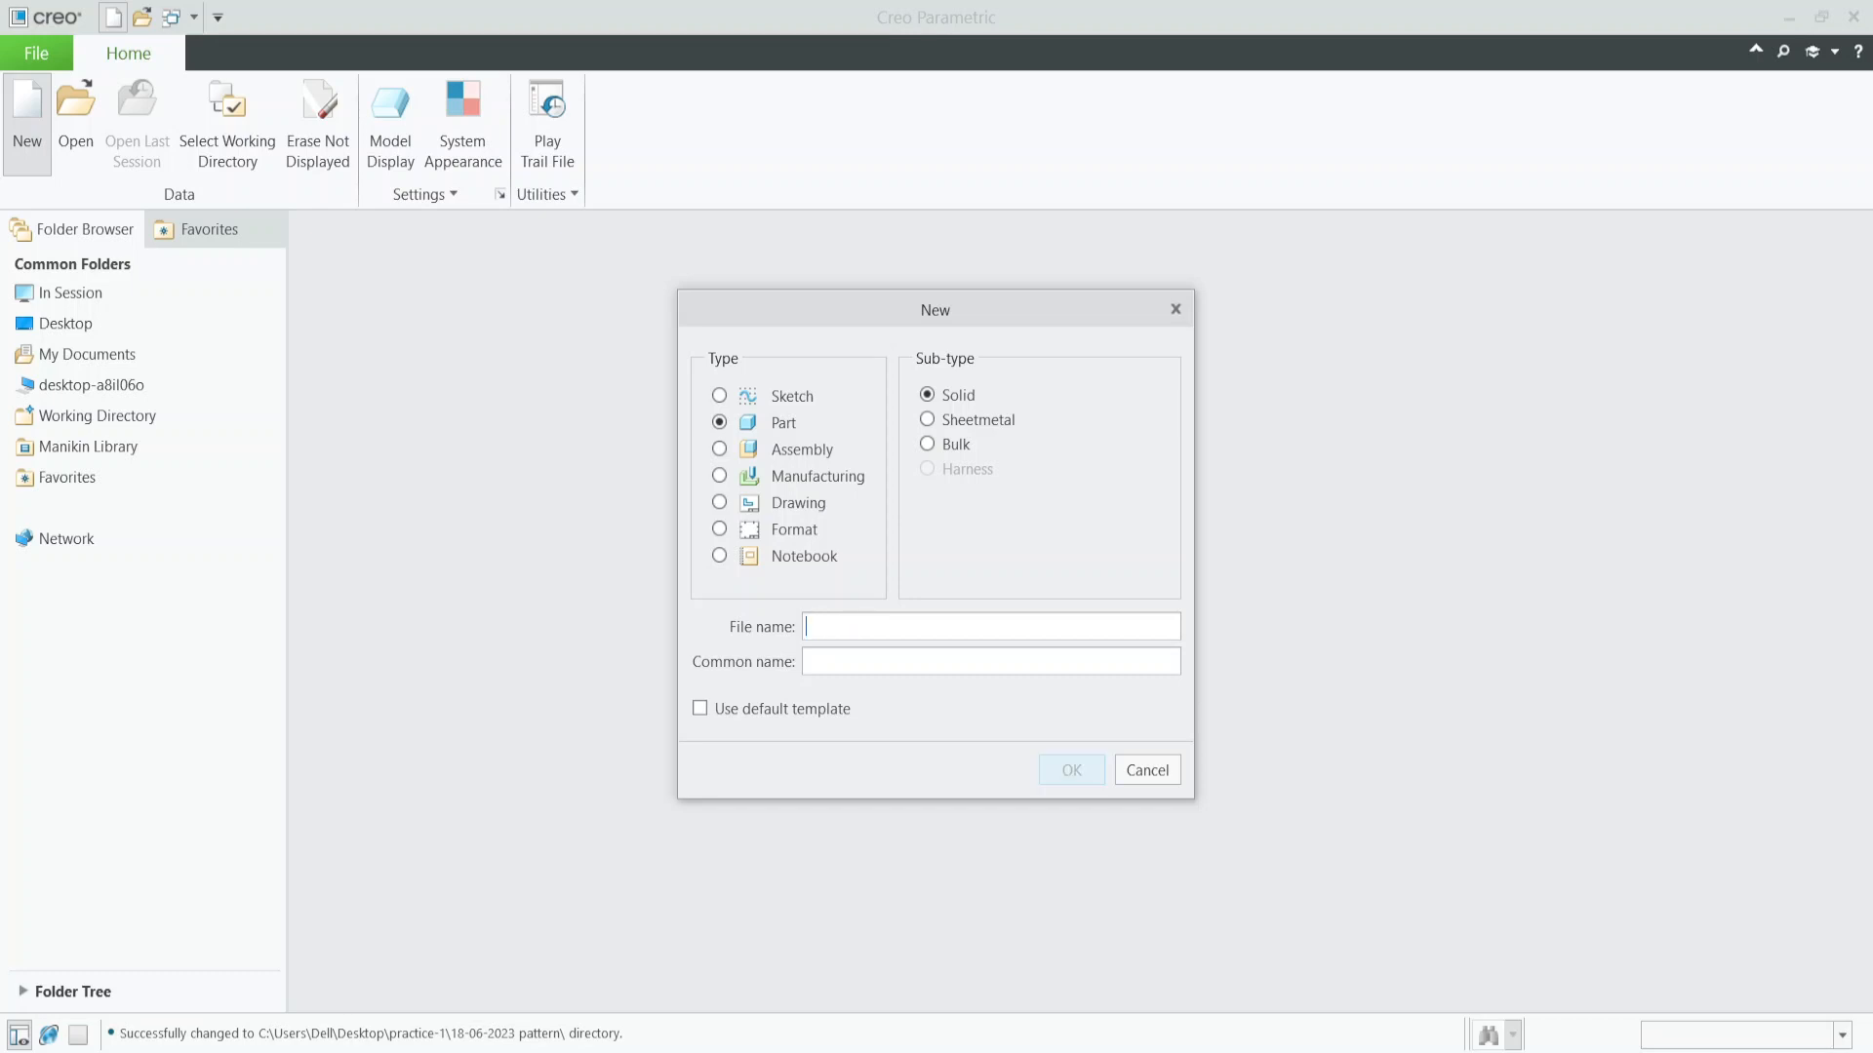
pyautogui.write('table')
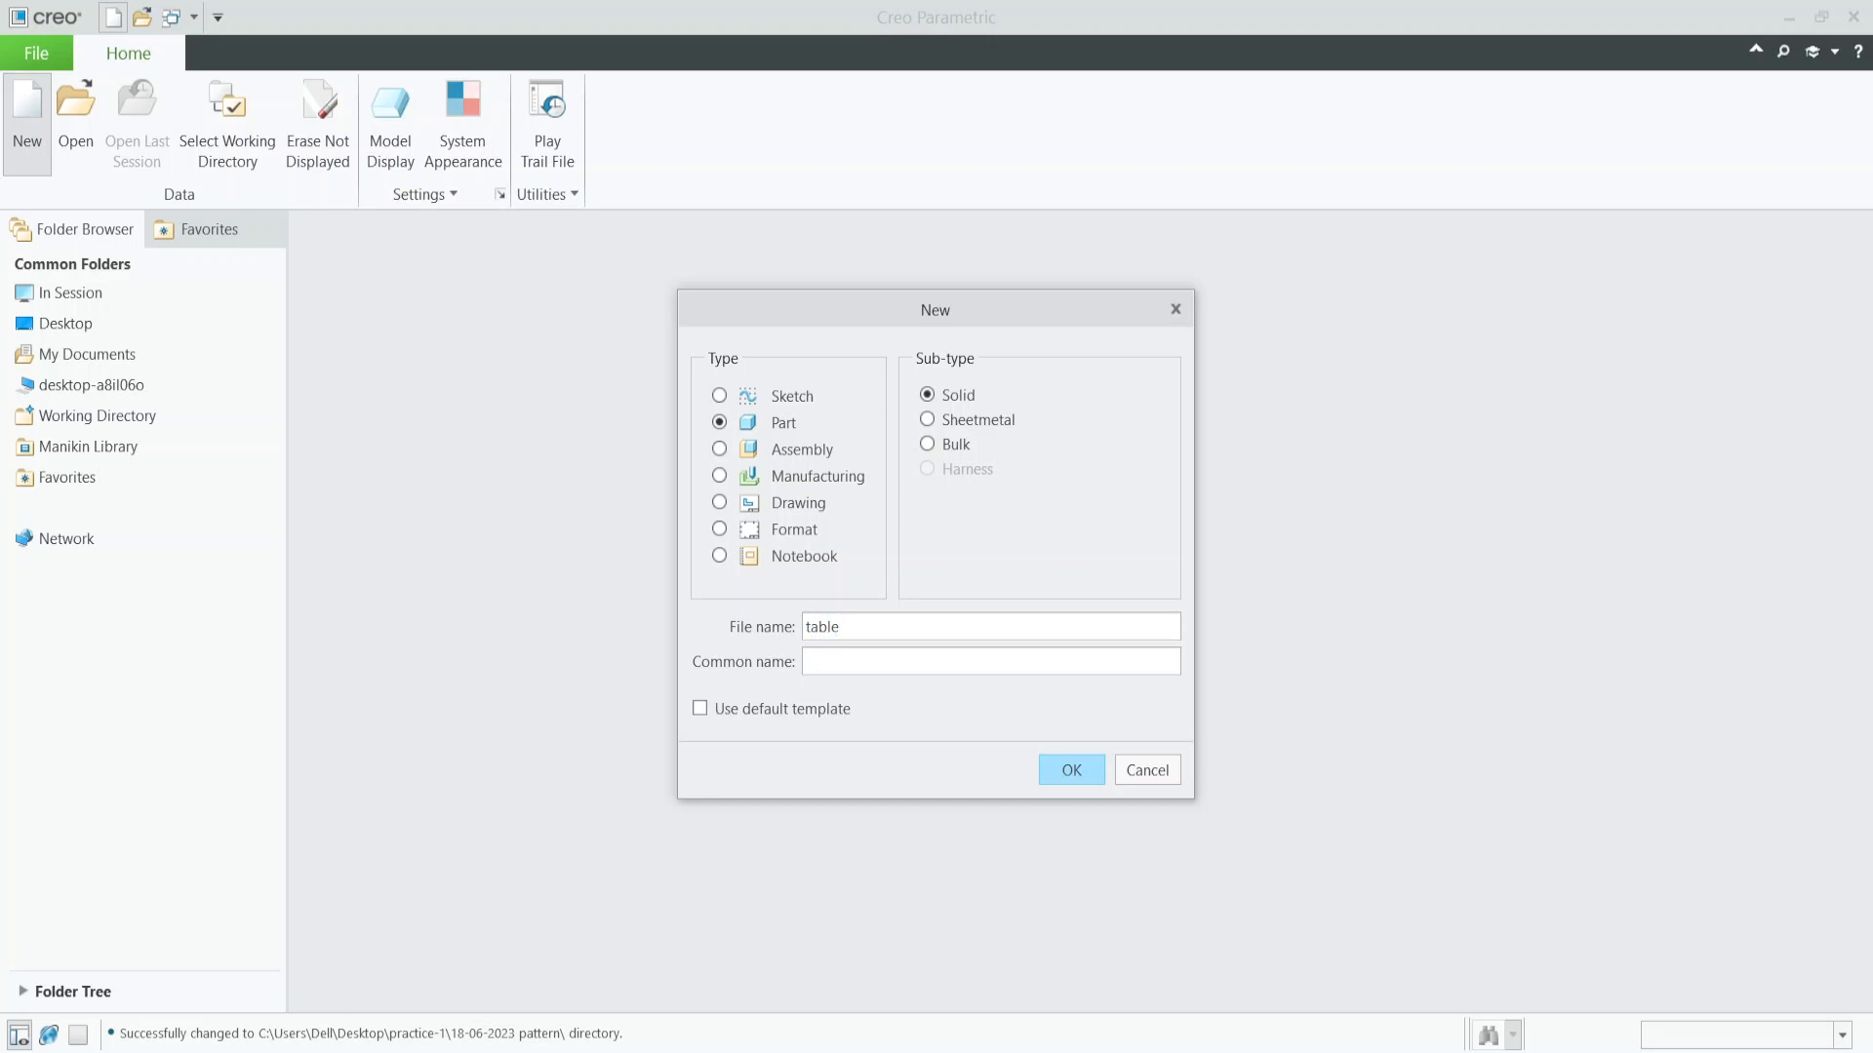
pyautogui.write('-o')
pyautogui.write('pt-0')
pyautogui.write('1')
pyautogui.click(1077, 771)
# Choose the mmns_part_solid_abs template for the new part and open it.
pyautogui.scroll(-1, 877, 476)
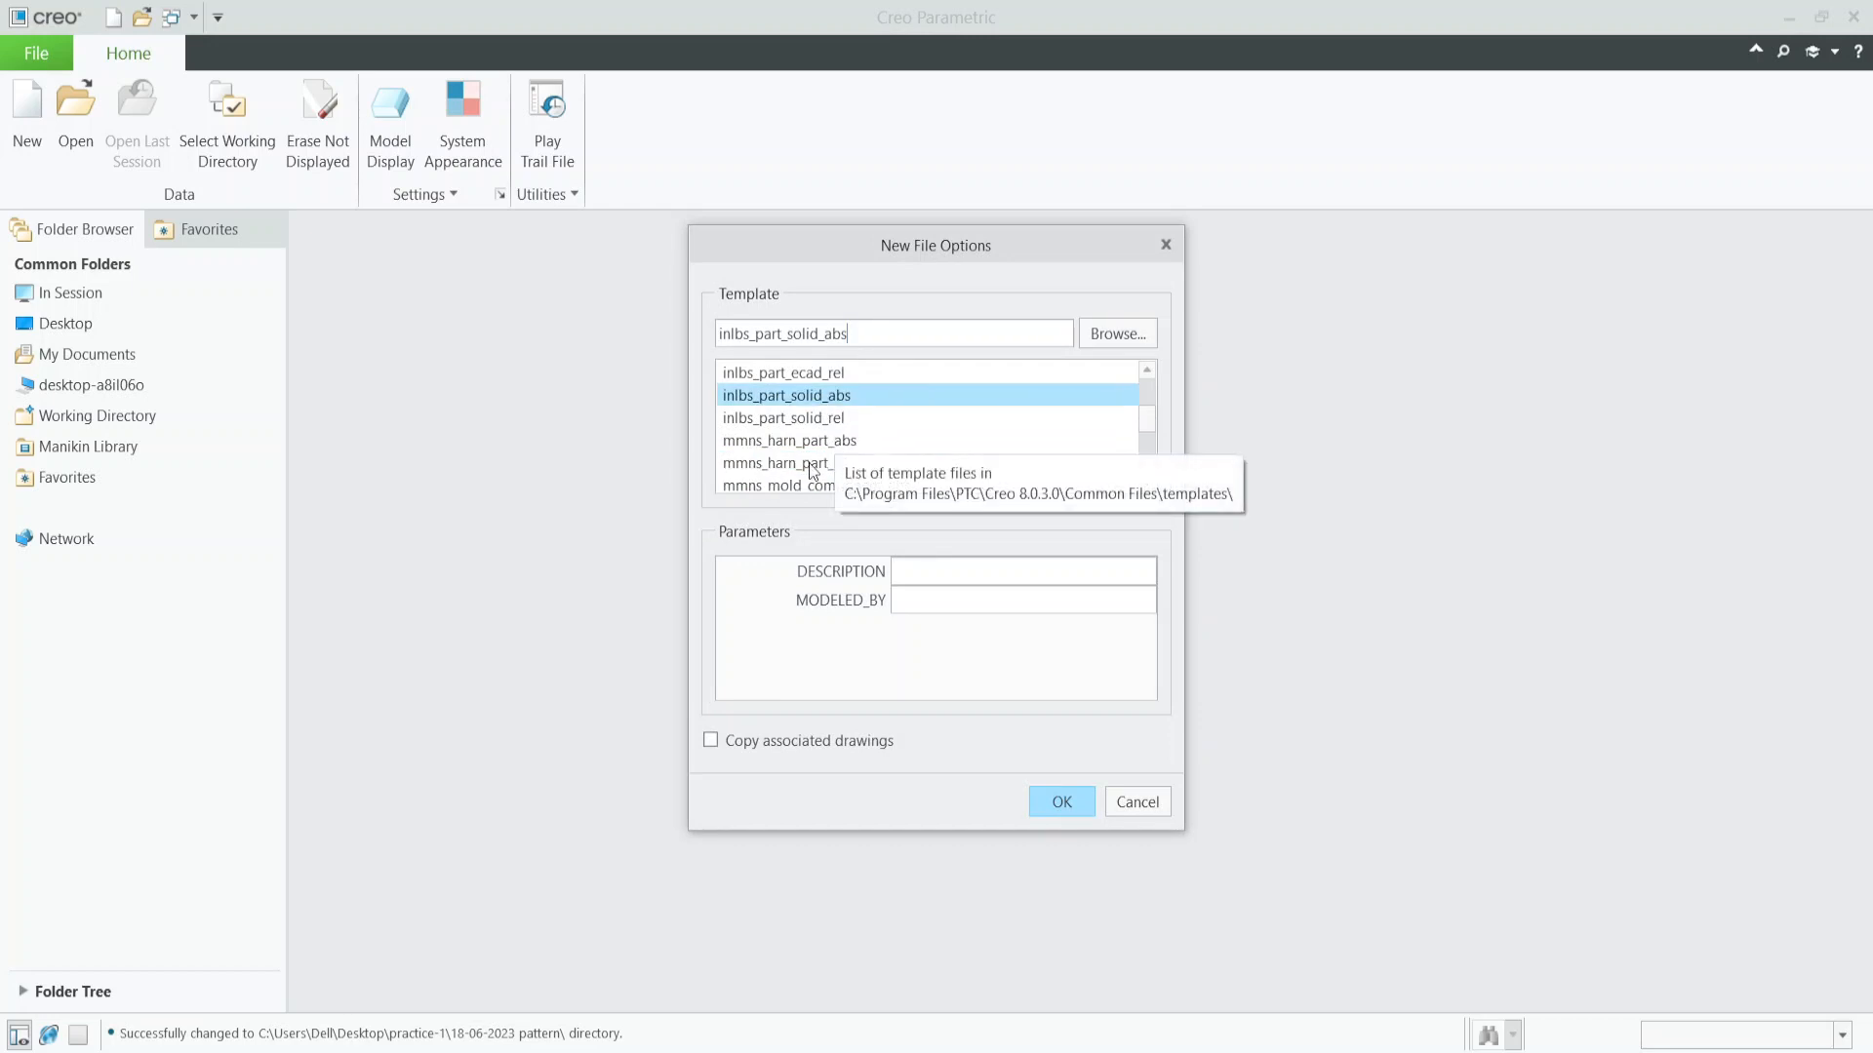
pyautogui.scroll(-1, 824, 437)
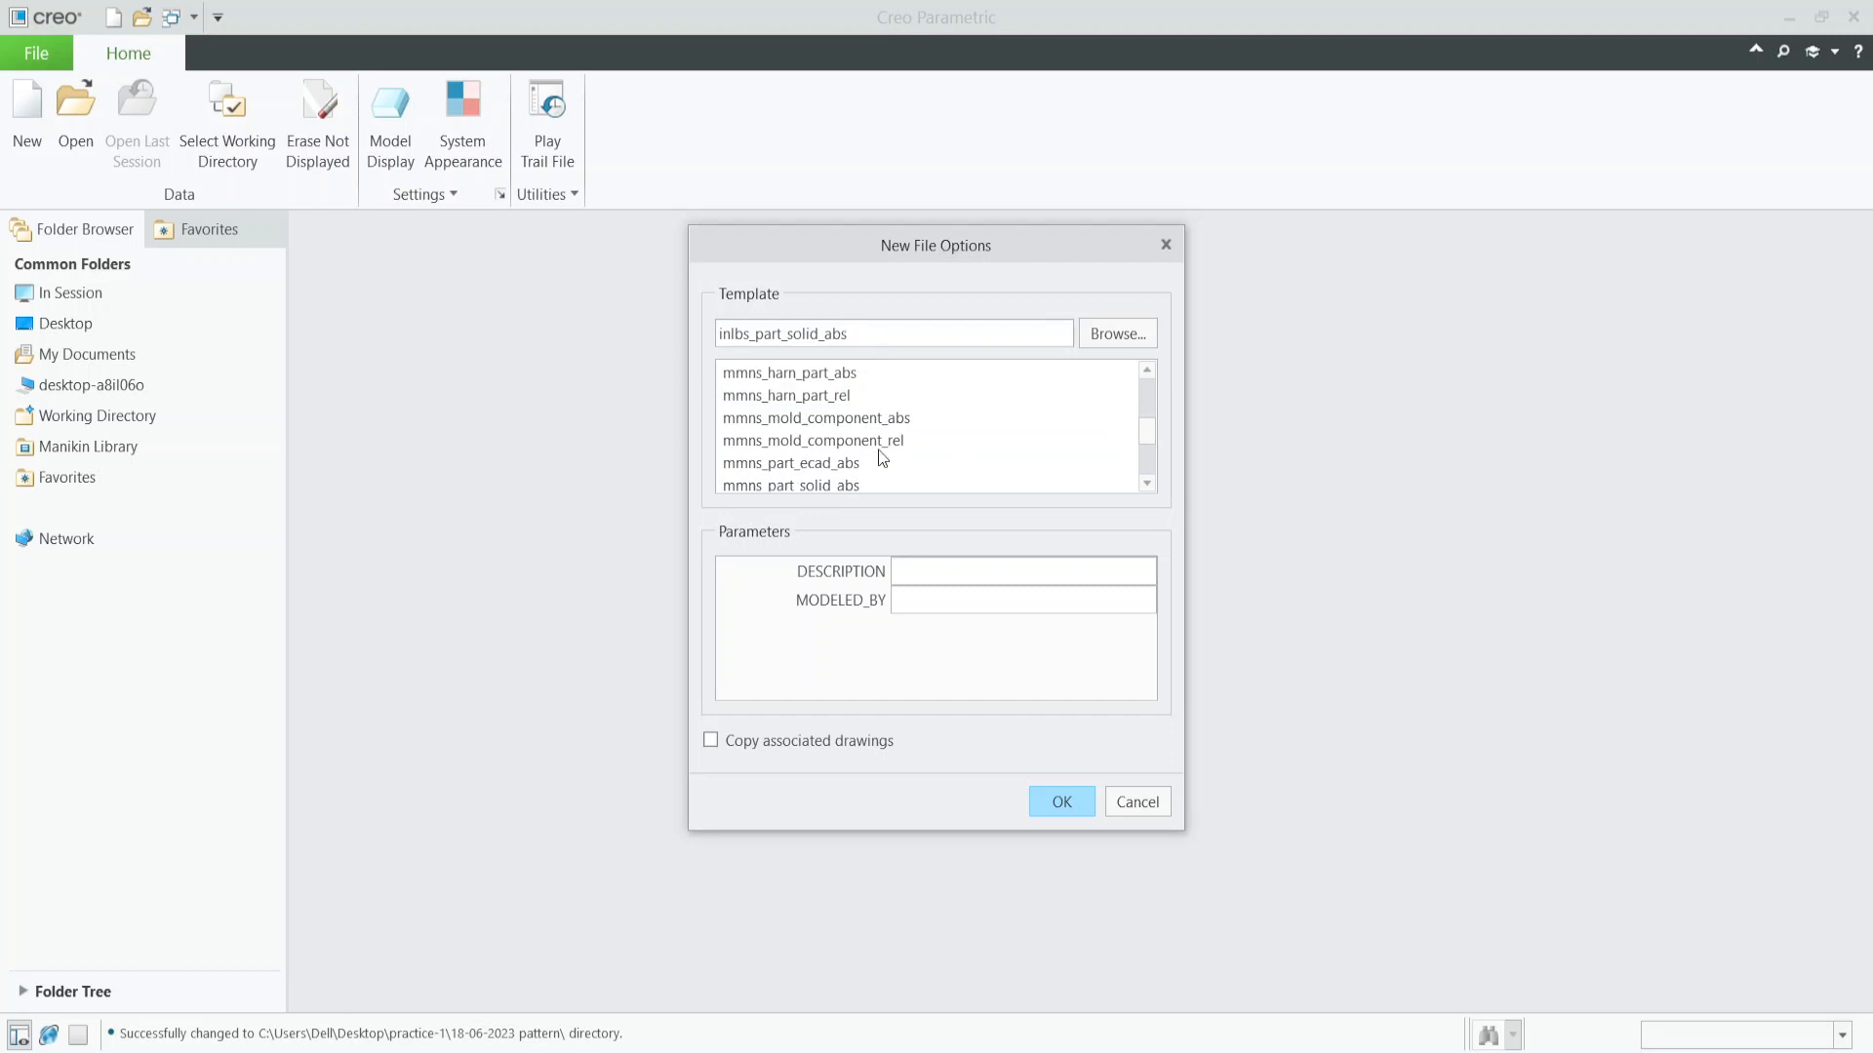
pyautogui.scroll(-1, 827, 455)
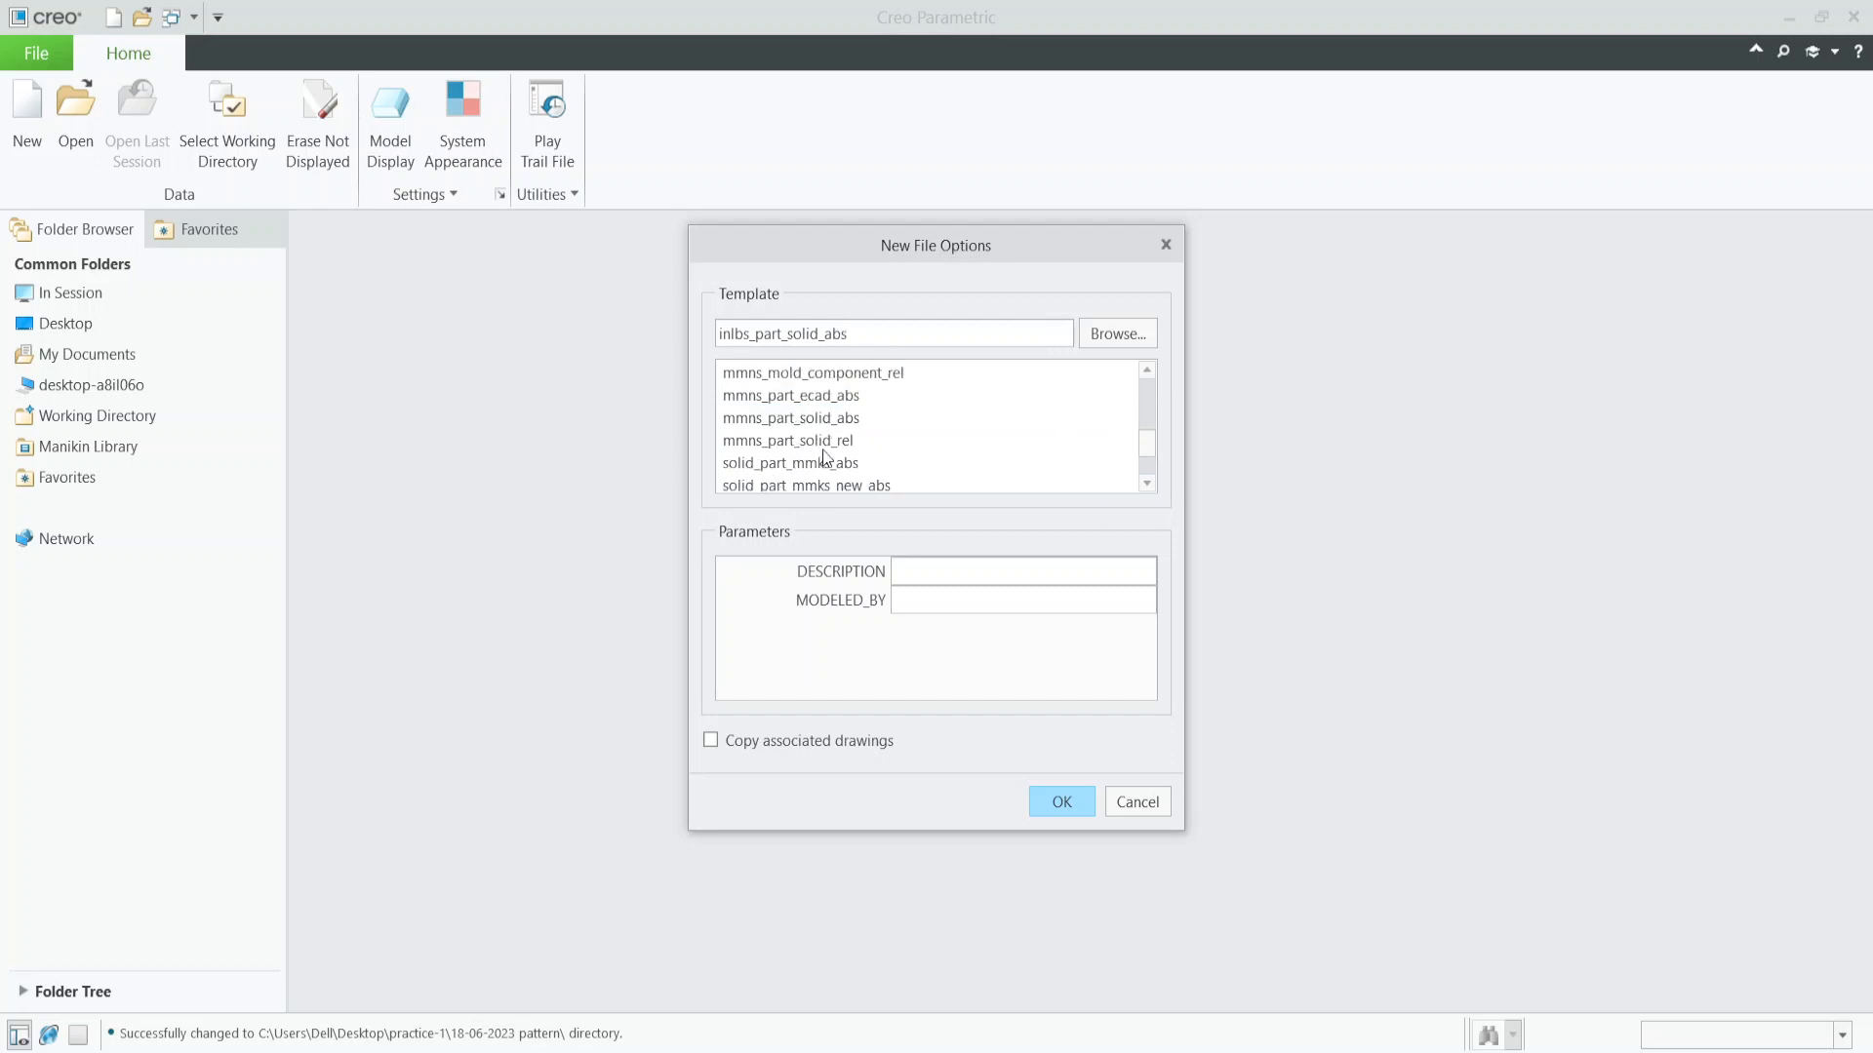
pyautogui.click(832, 419)
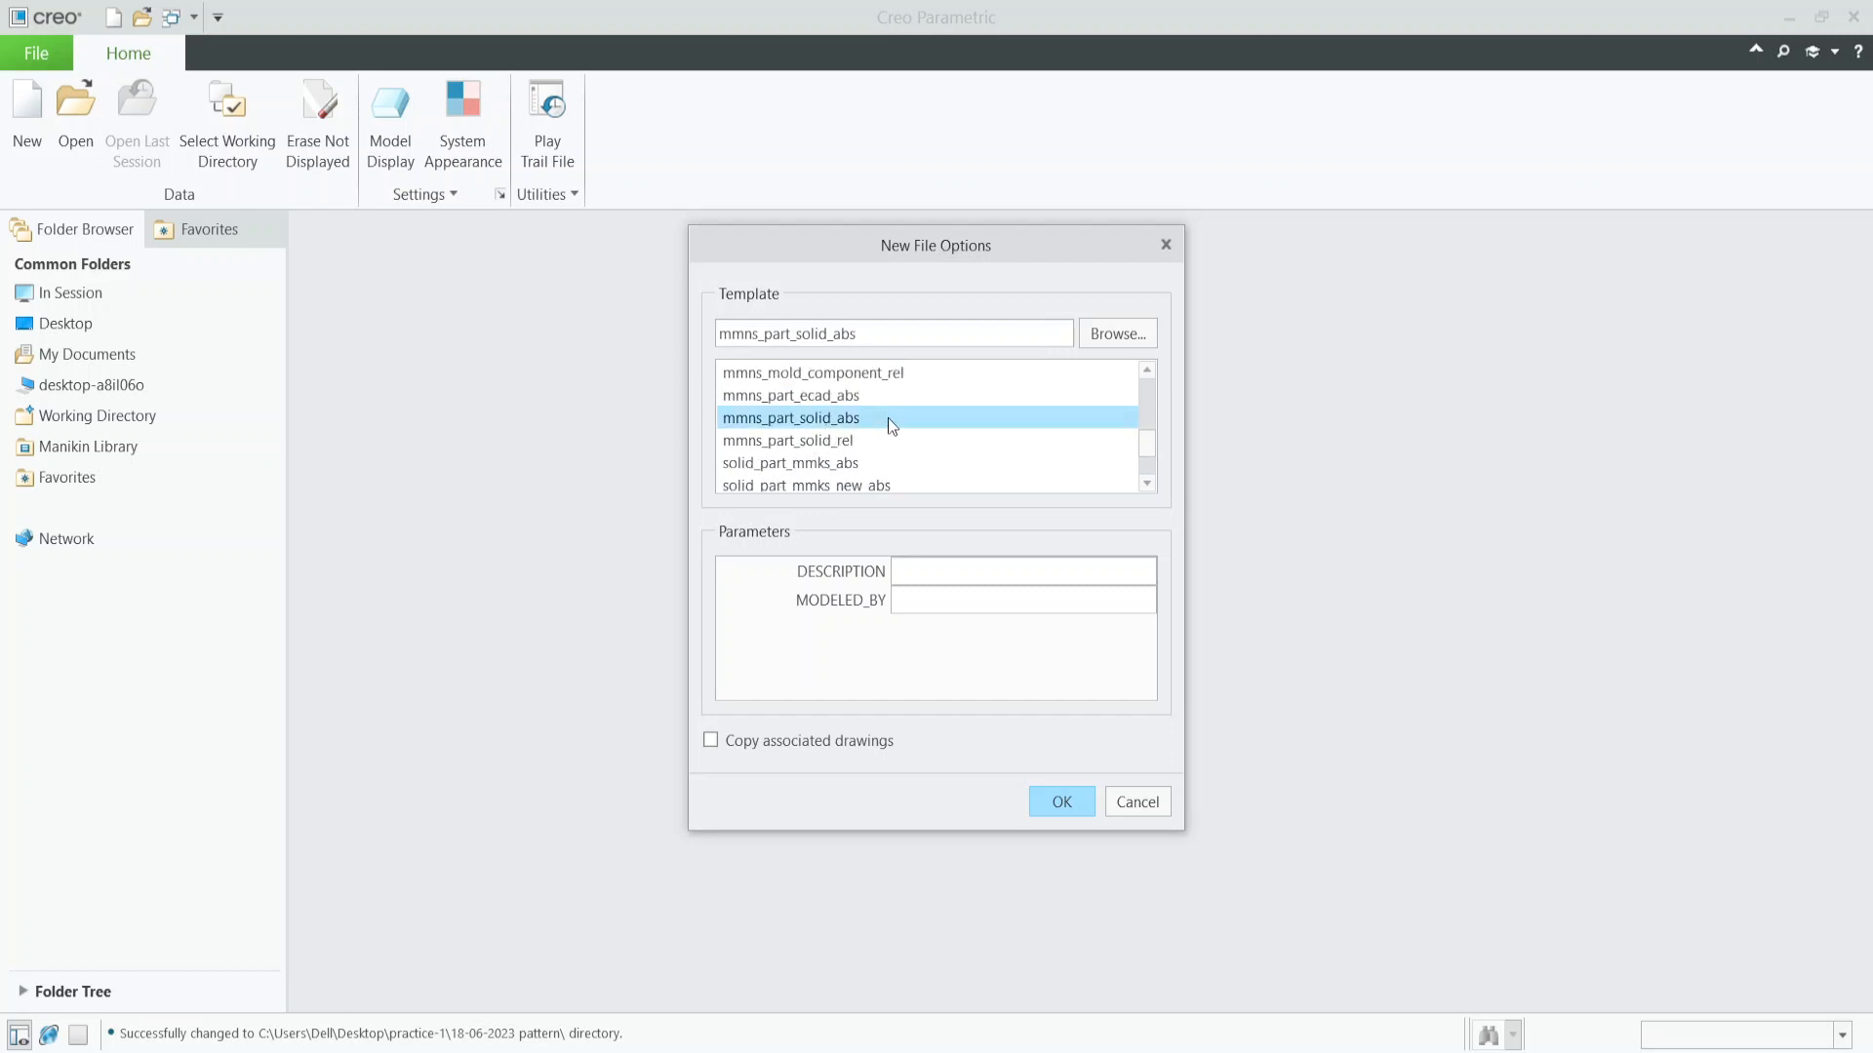
pyautogui.click(1066, 802)
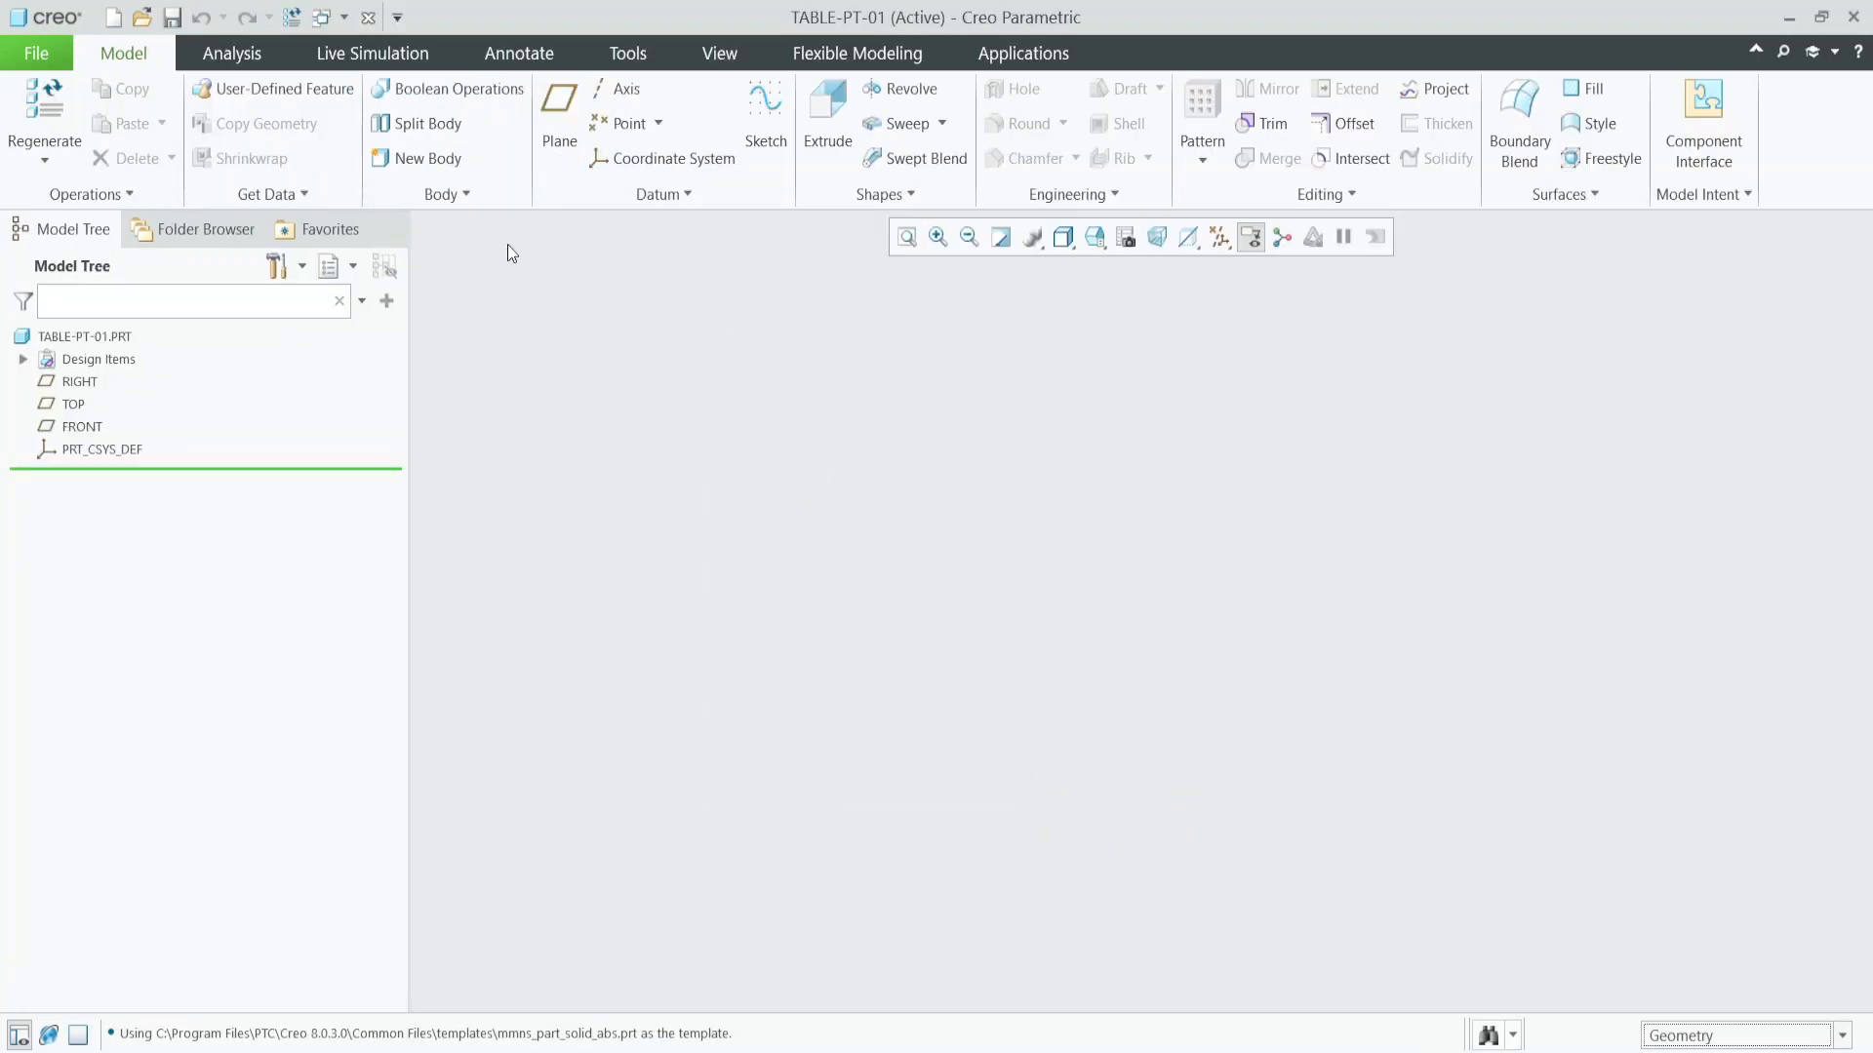
# Start an extrusion on the TOP plane and sketch a rectangle about 408 by 295 mm around the origin.
pyautogui.click(828, 112)
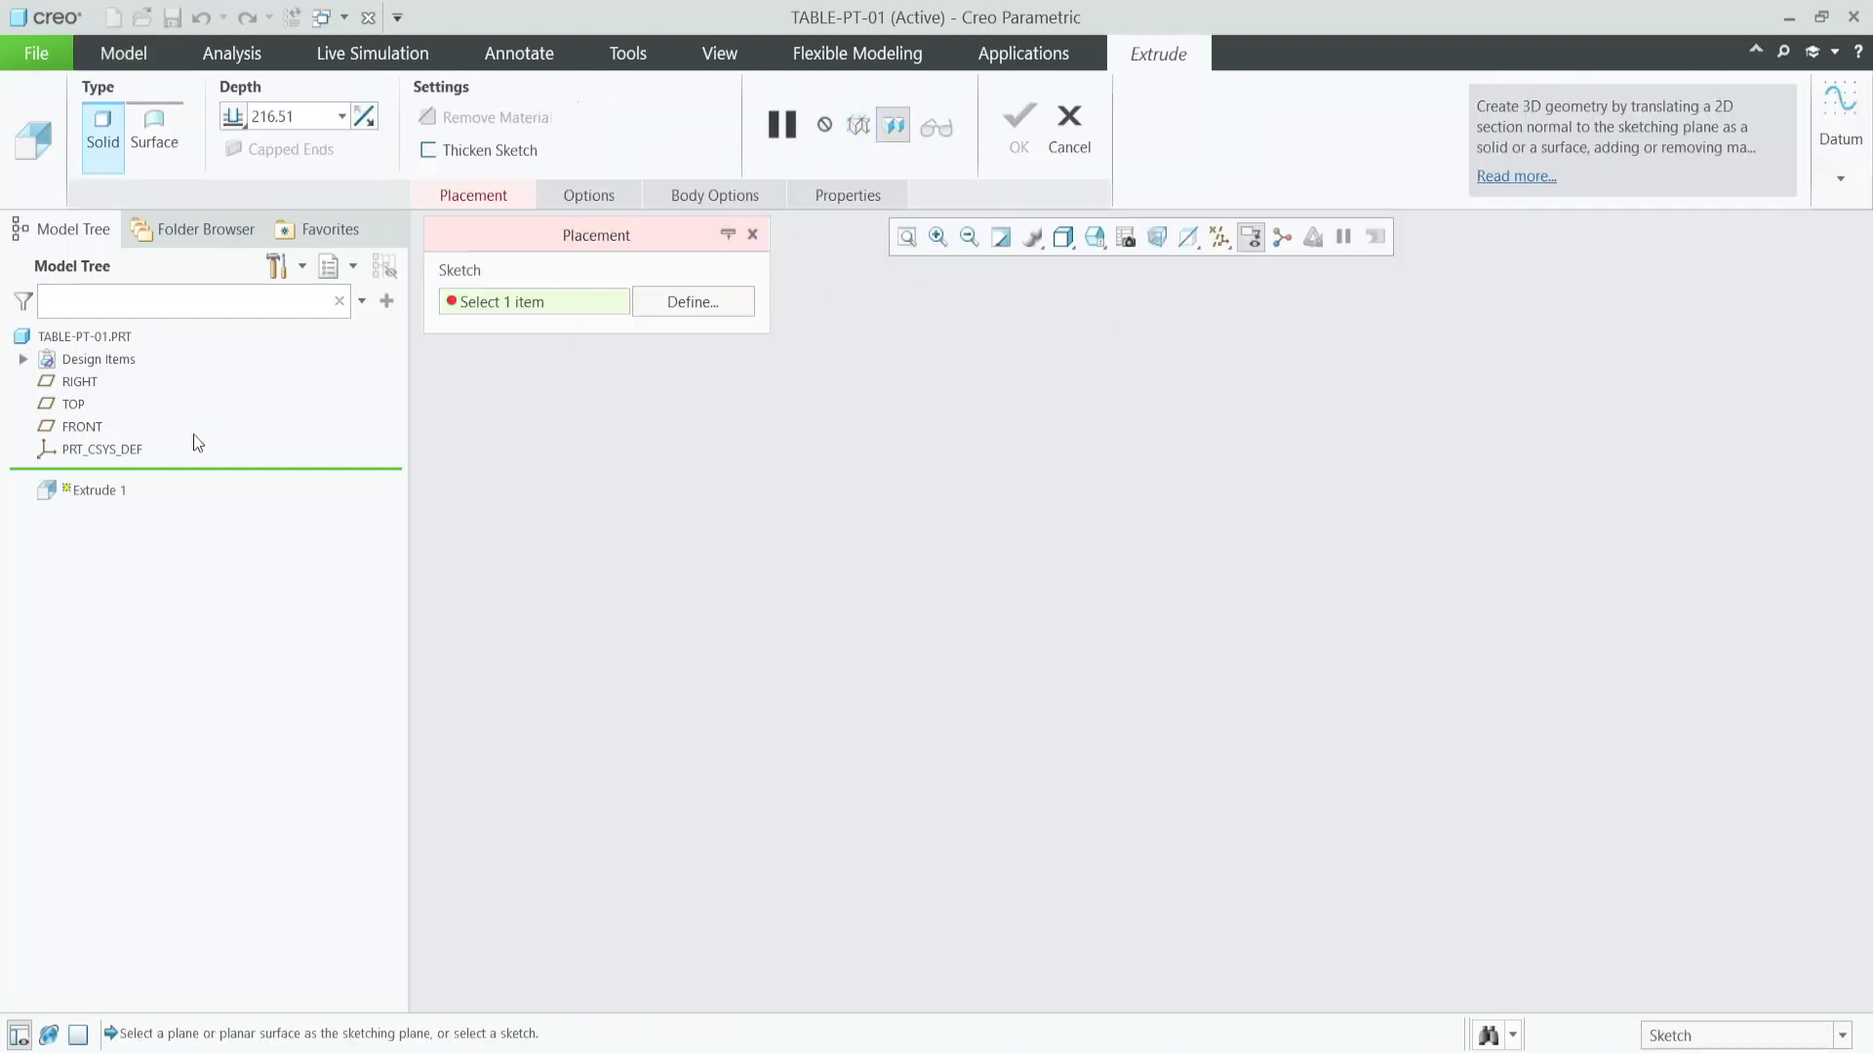
pyautogui.click(73, 403)
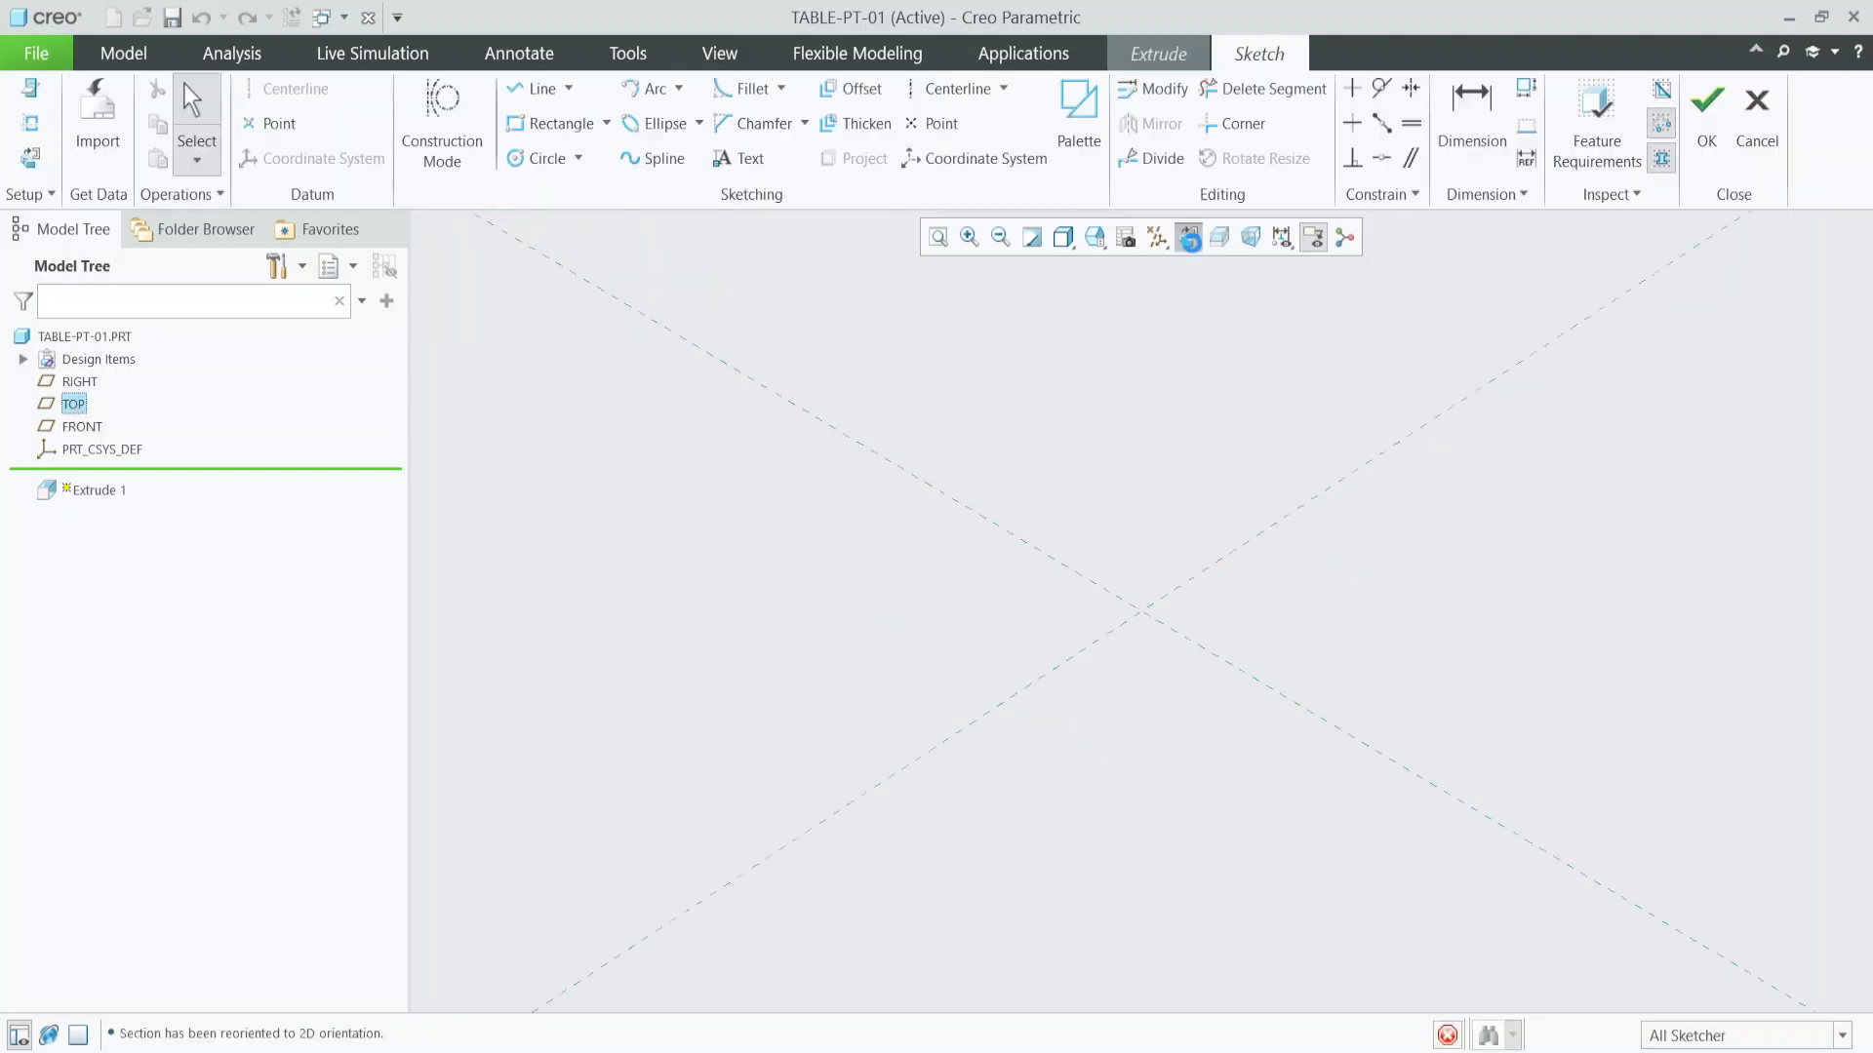
pyautogui.click(559, 124)
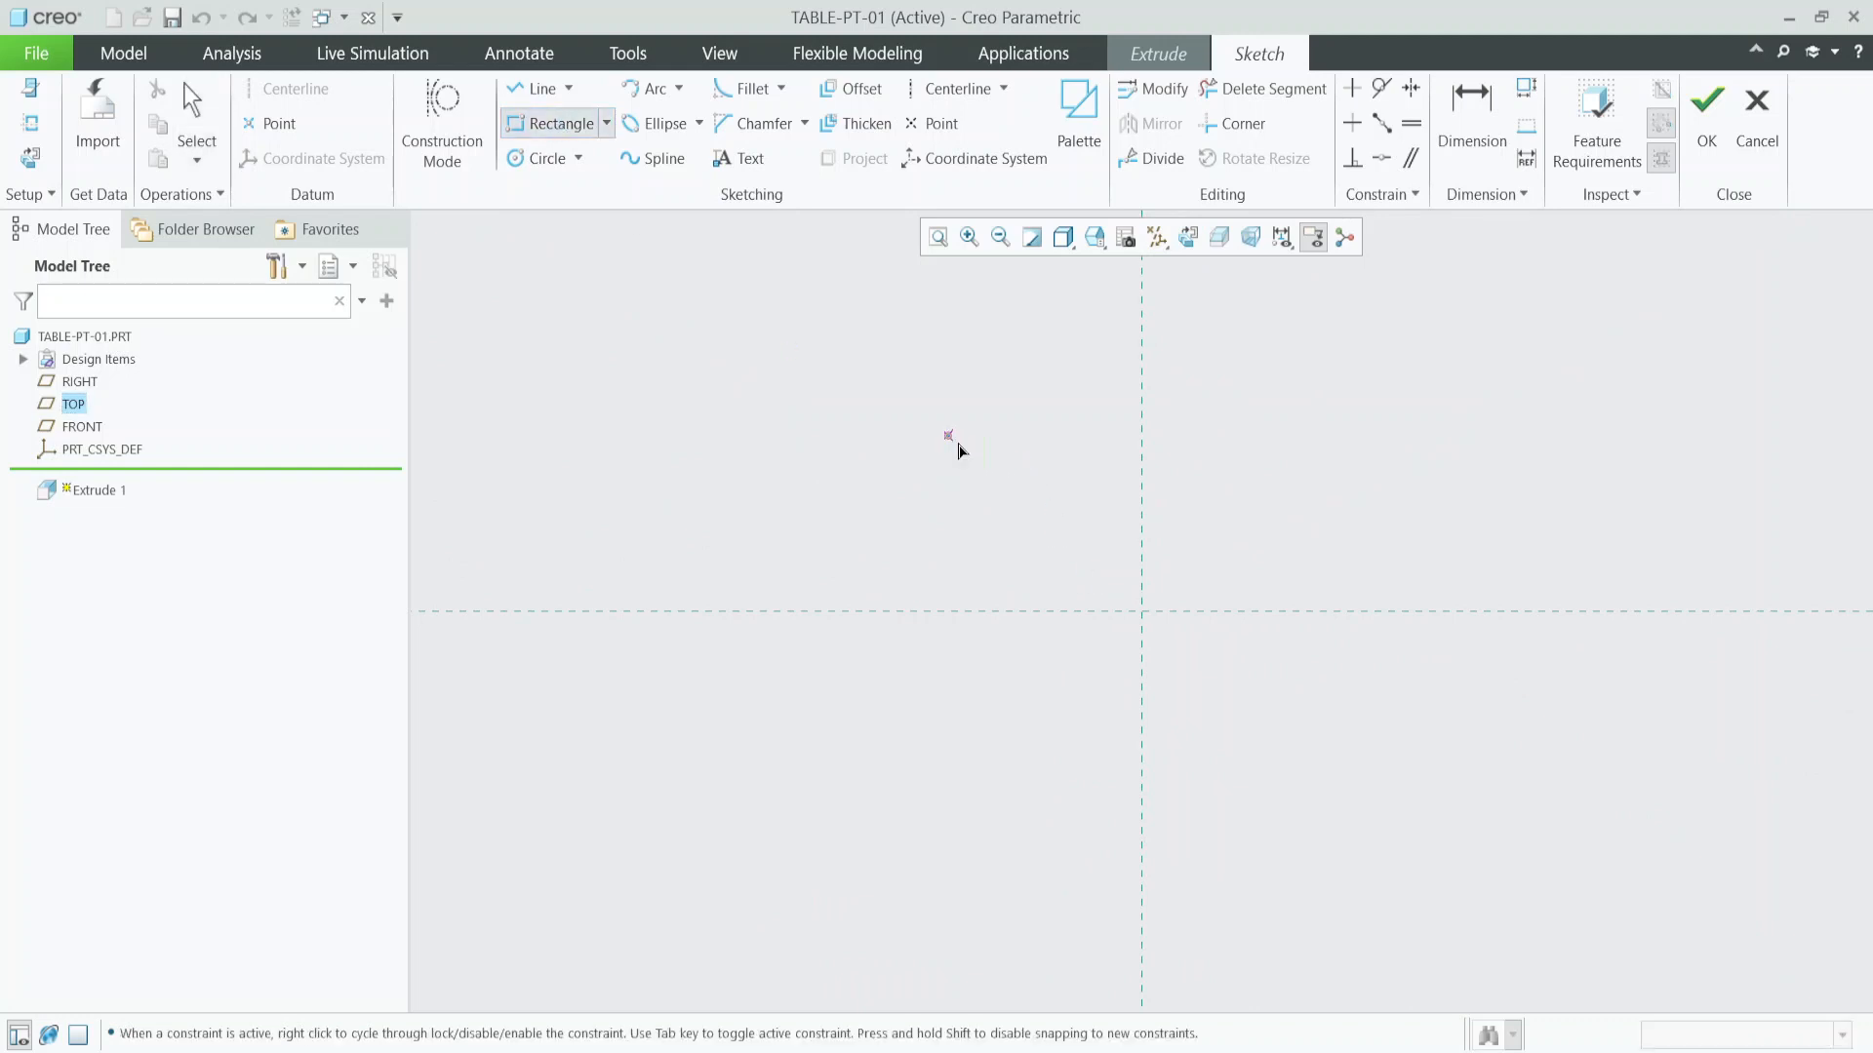
pyautogui.click(1438, 807)
pyautogui.middleClick(1606, 460)
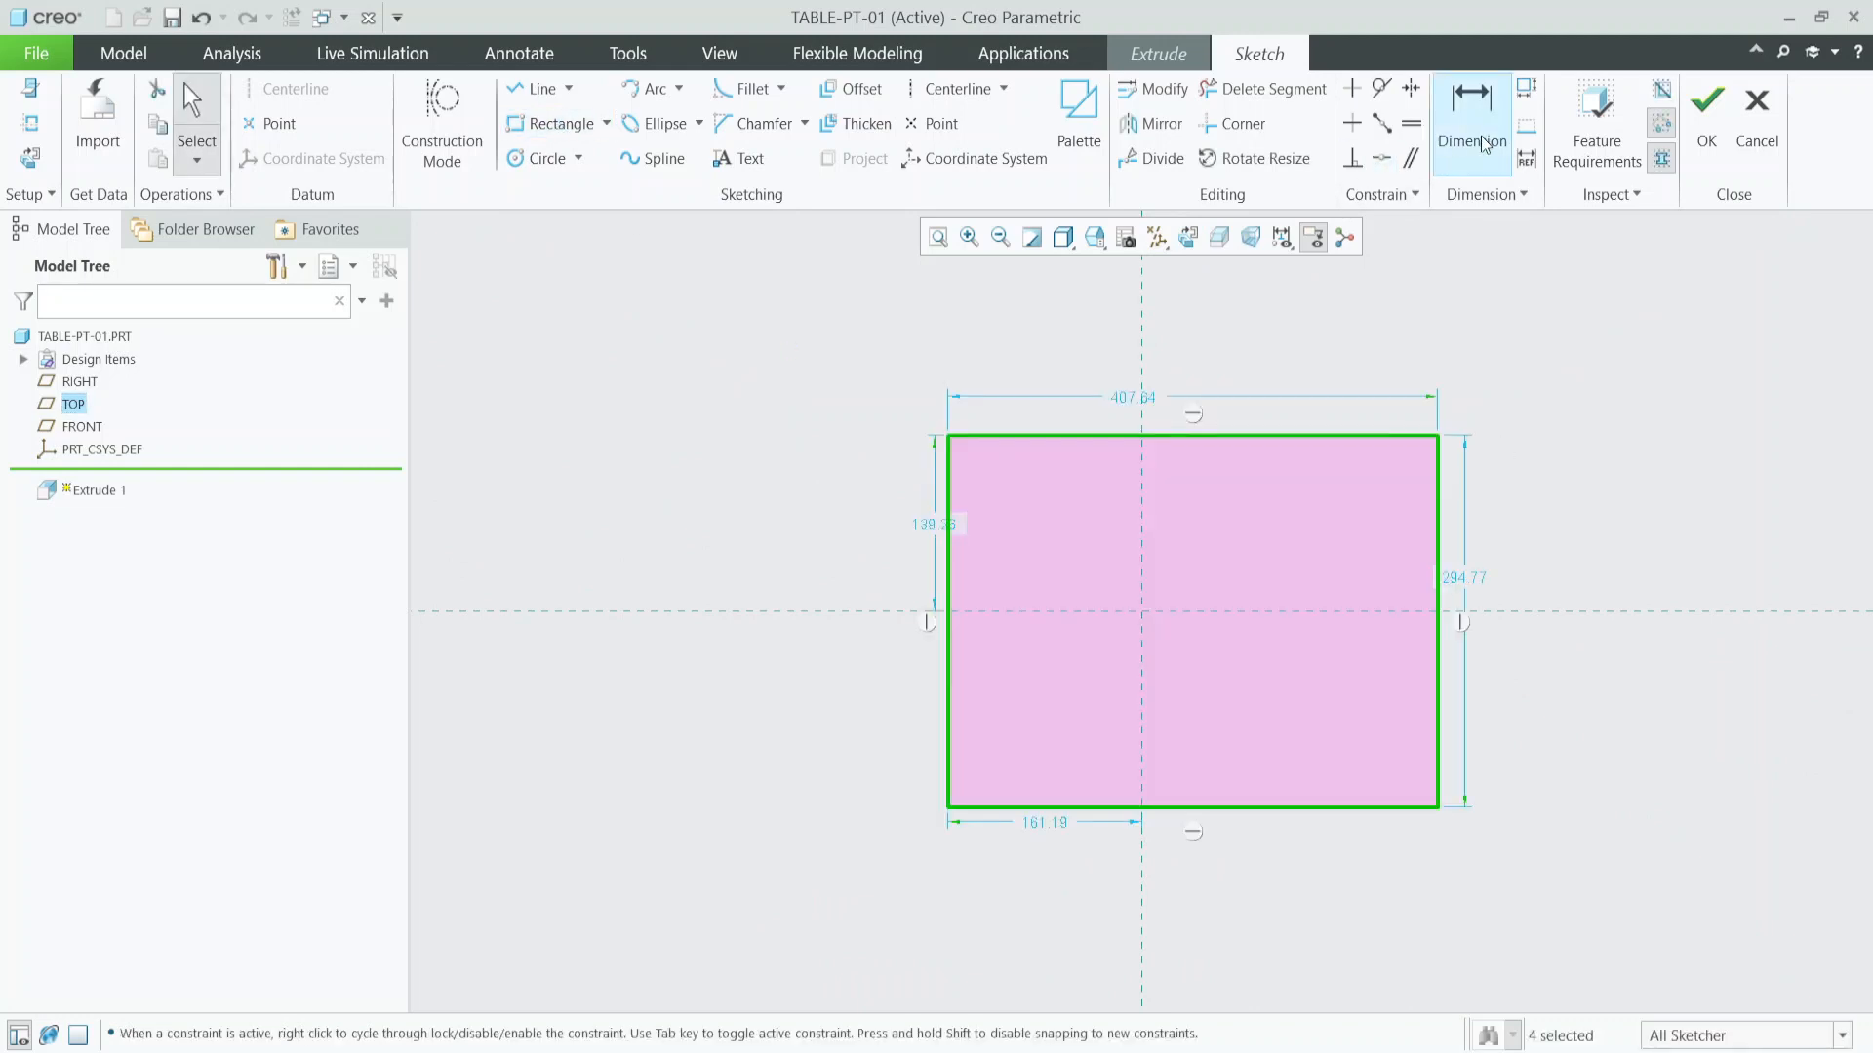
# Make the rectangle's corners symmetric about both the vertical and the horizontal reference lines.
pyautogui.click(1410, 88)
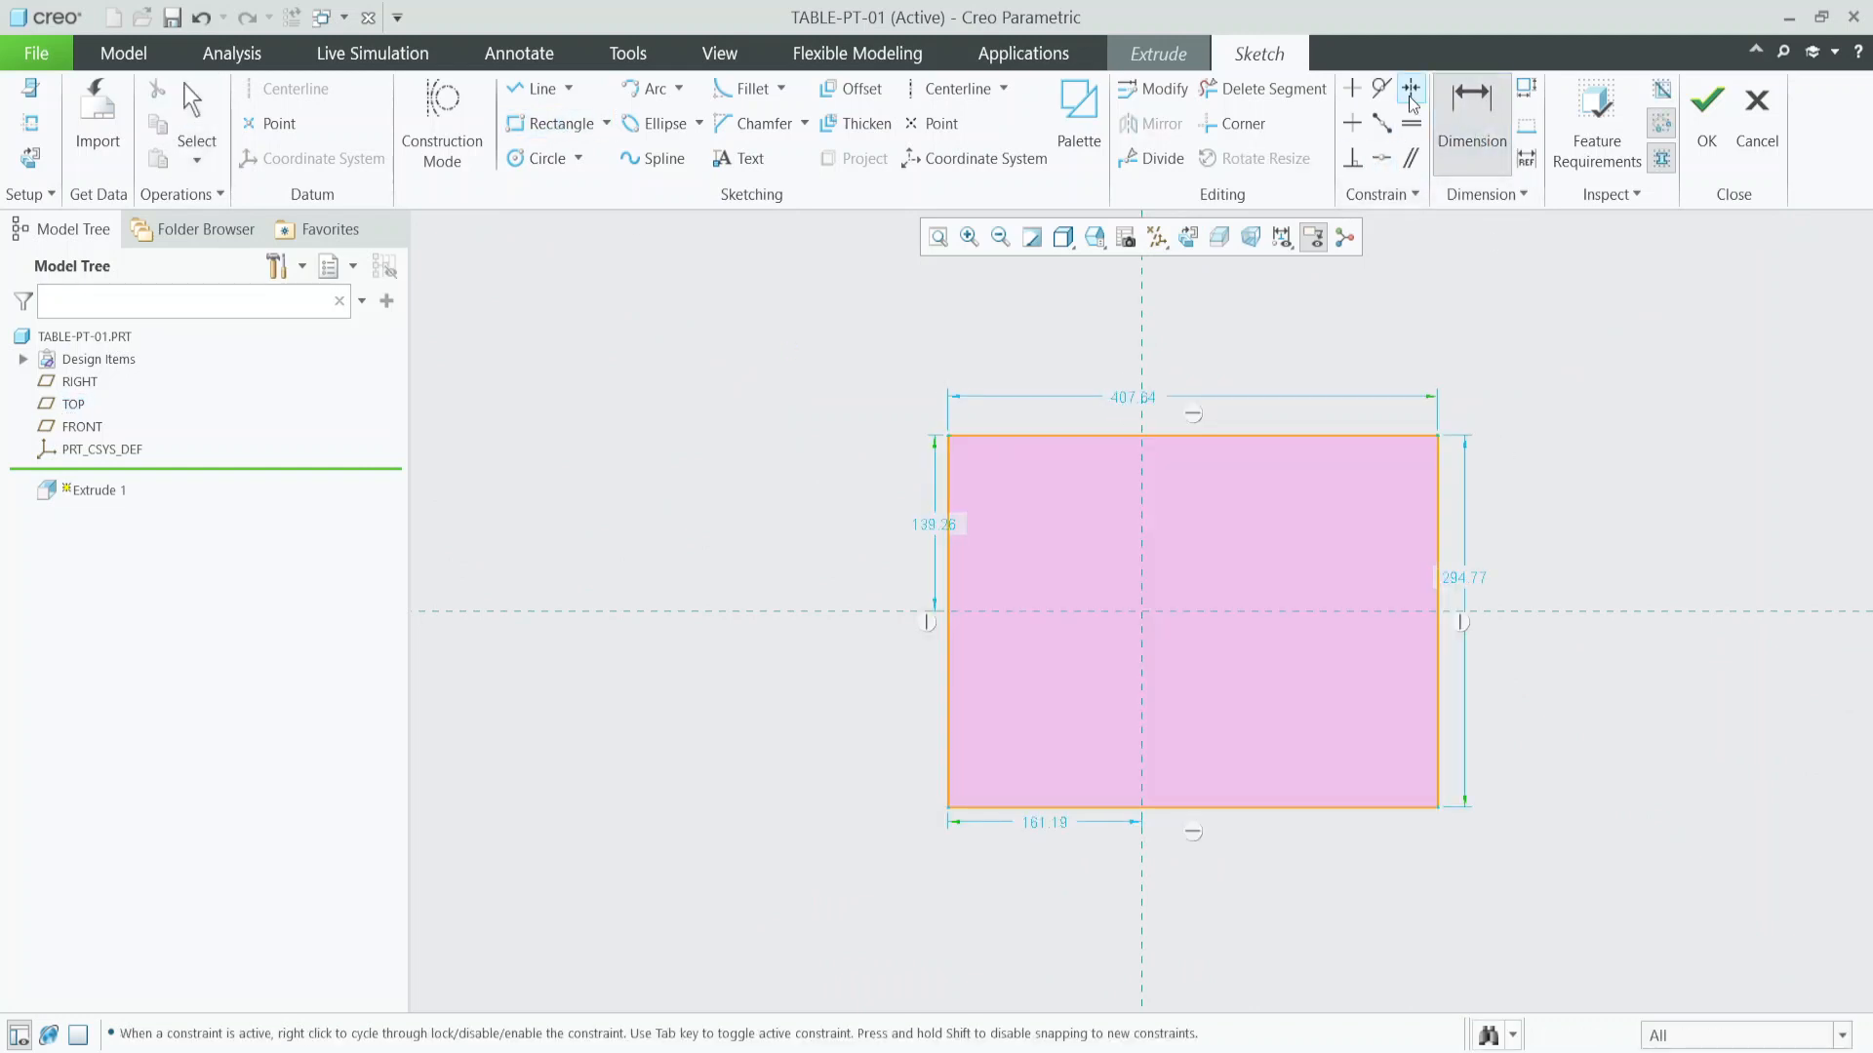
pyautogui.click(1147, 341)
pyautogui.click(949, 436)
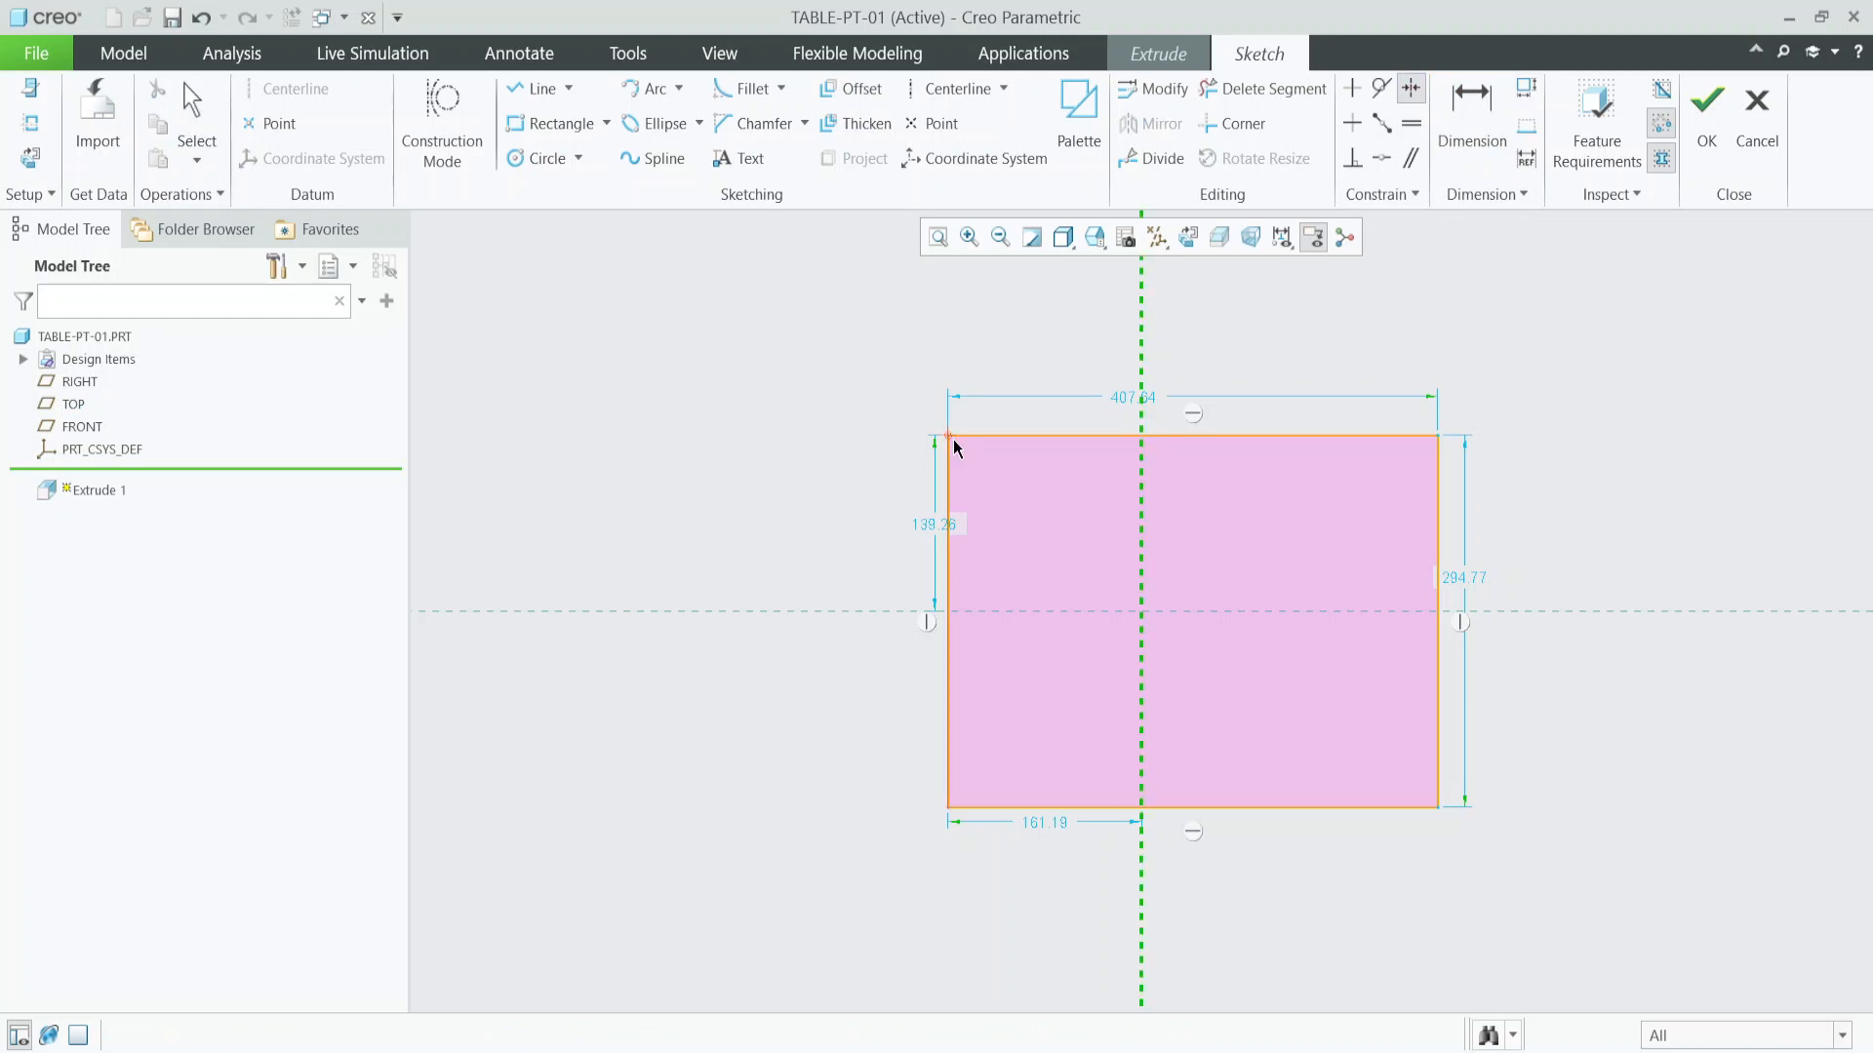
pyautogui.click(1437, 436)
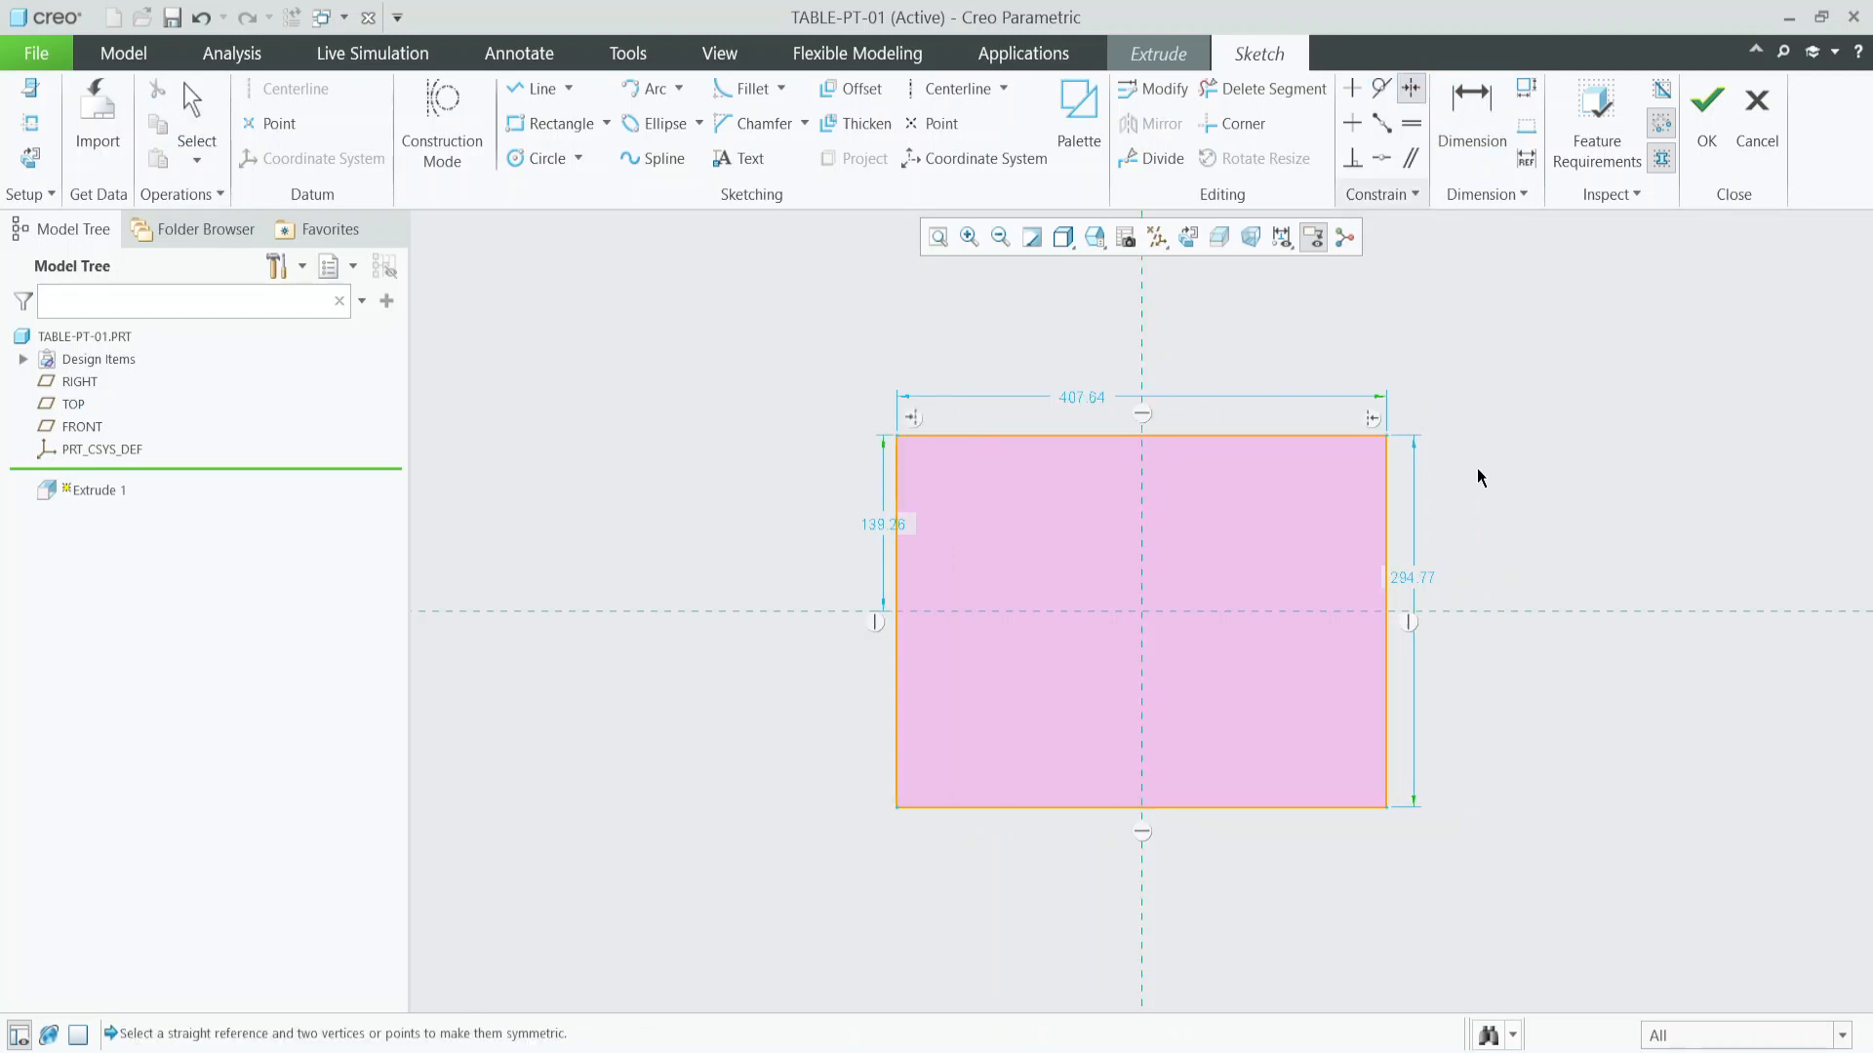
pyautogui.click(1463, 613)
pyautogui.click(1387, 476)
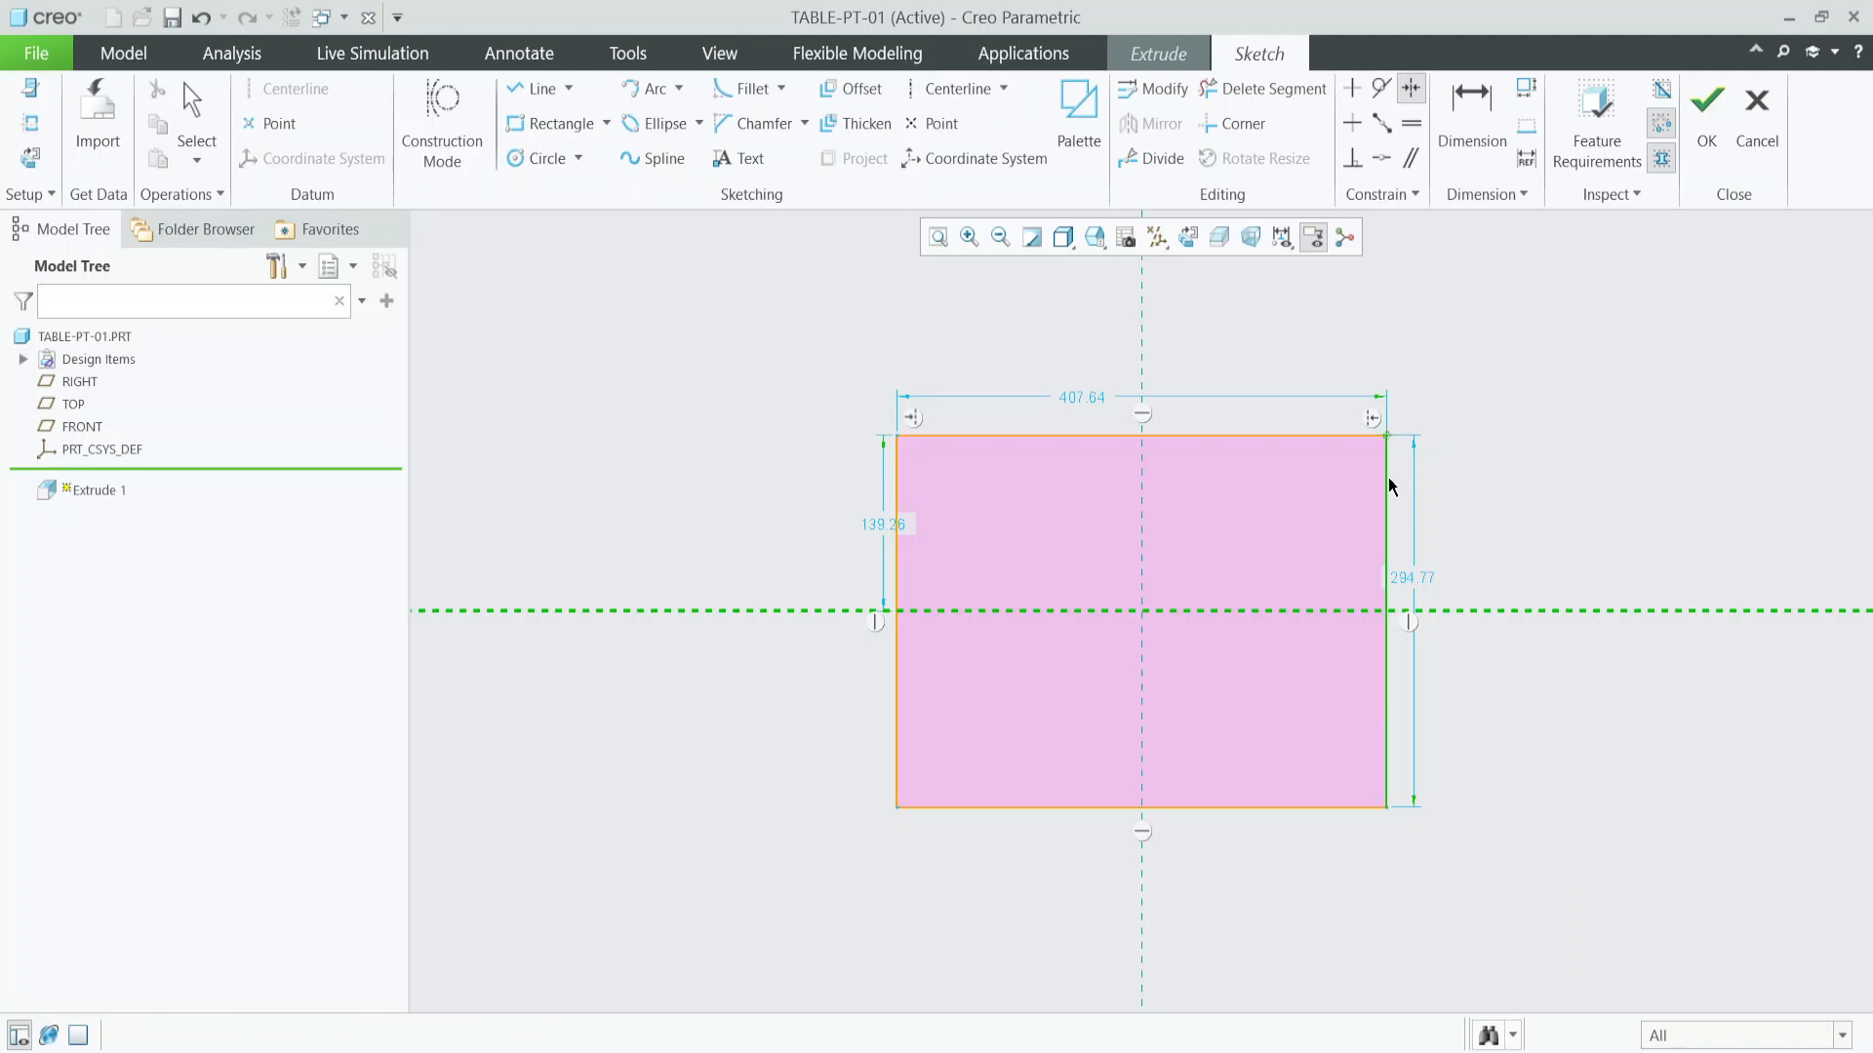
pyautogui.click(1389, 806)
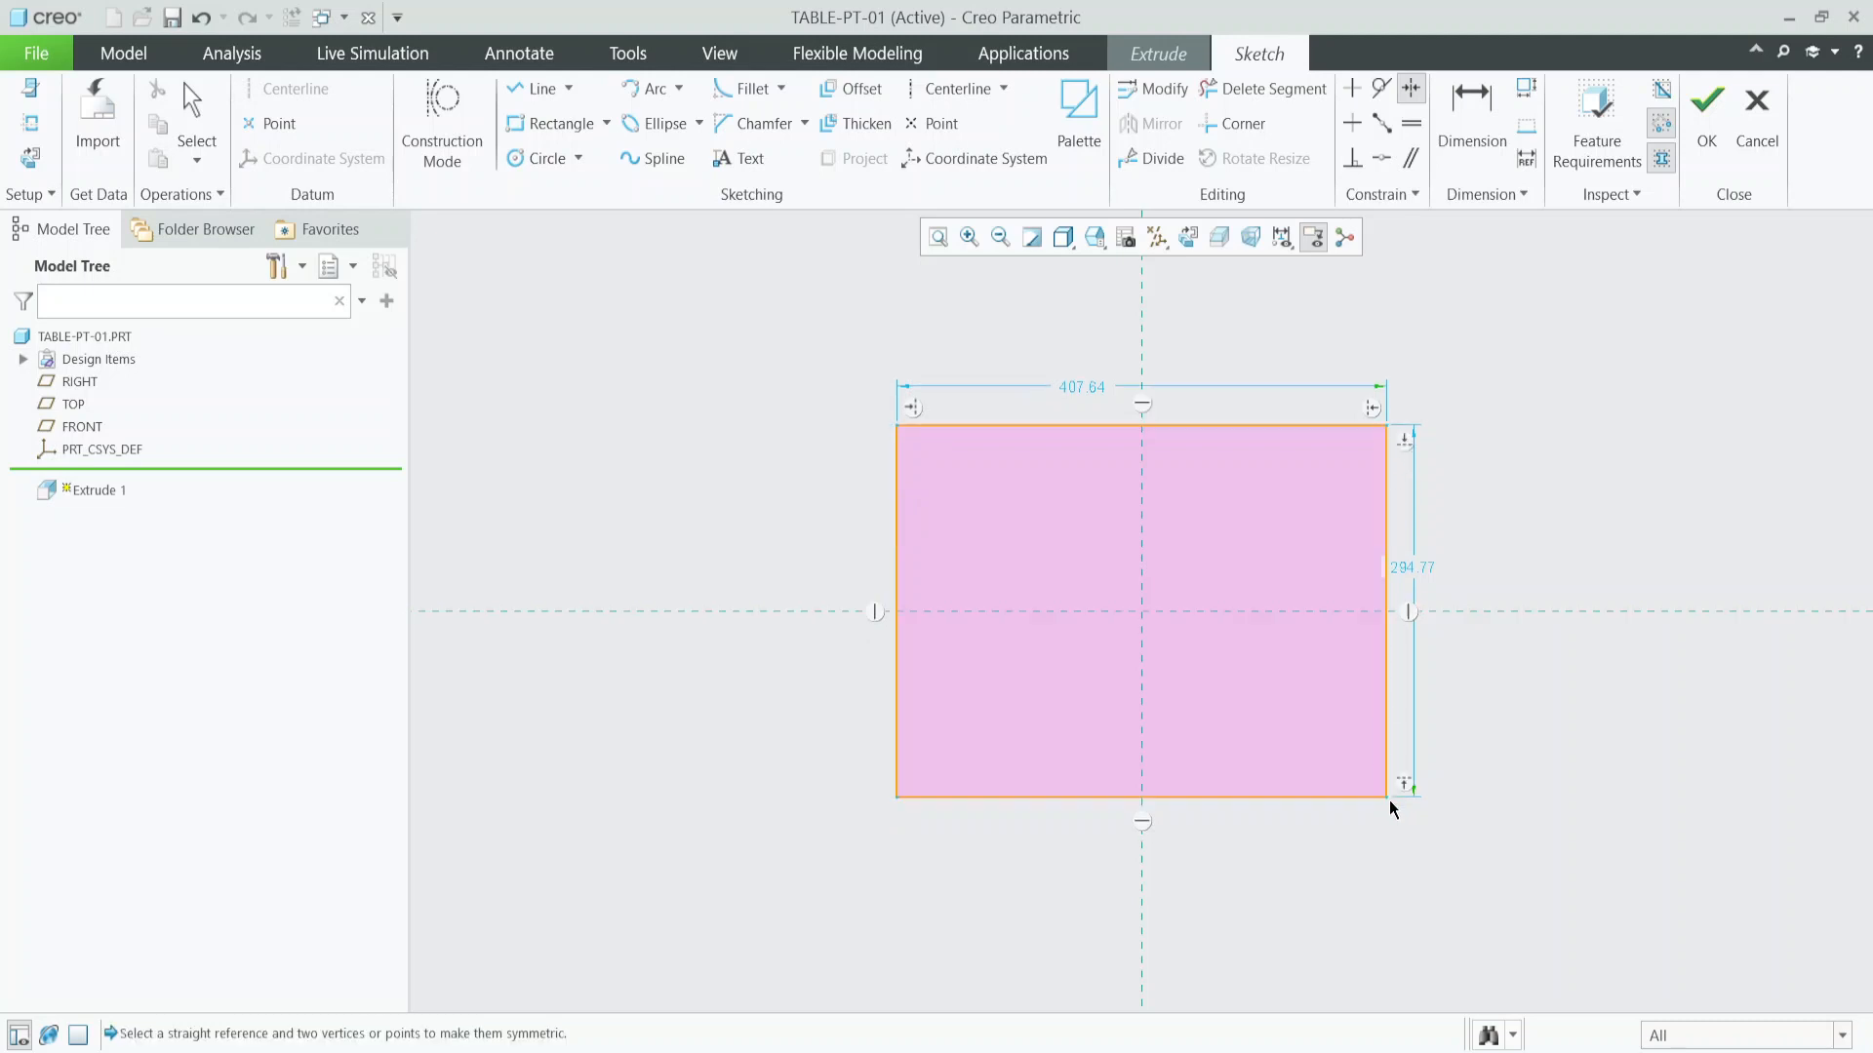
pyautogui.middleClick(1360, 369)
# Set the rectangle's width to 500 mm and its height to 300 mm.
pyautogui.doubleClick(1083, 389)
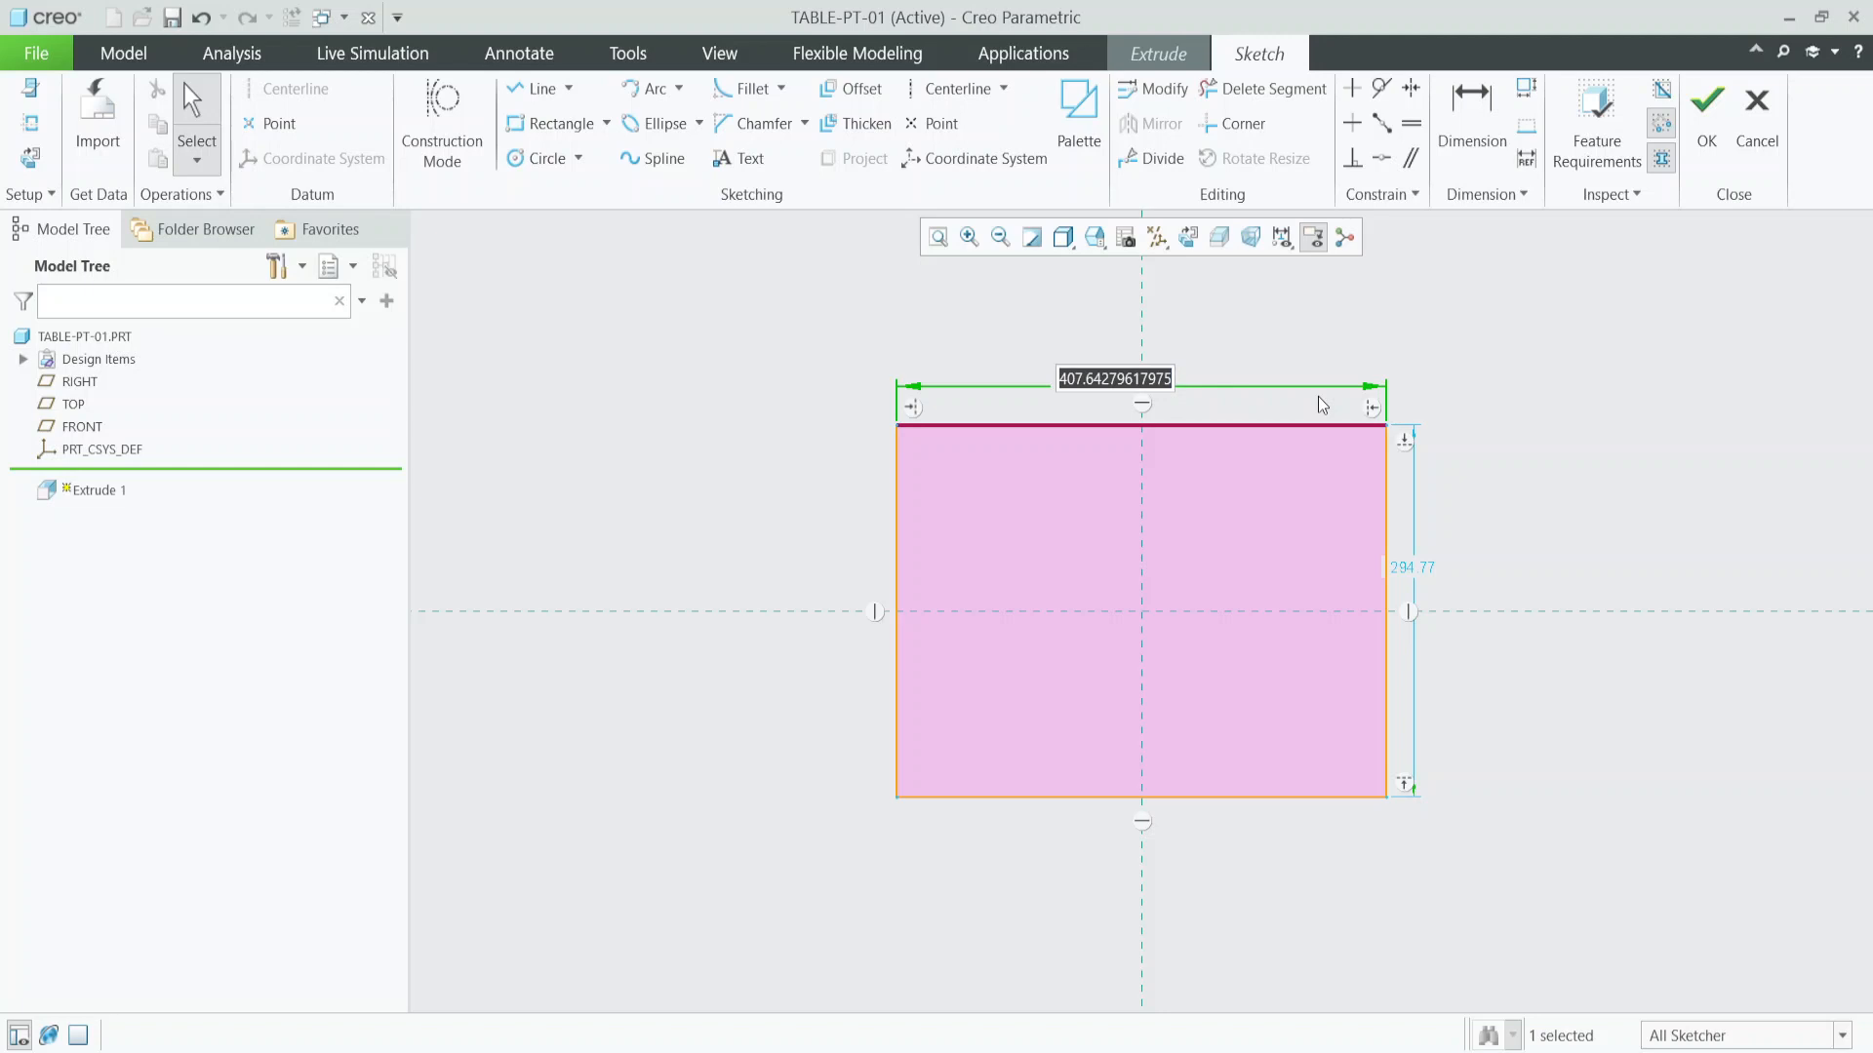
pyautogui.write('500')
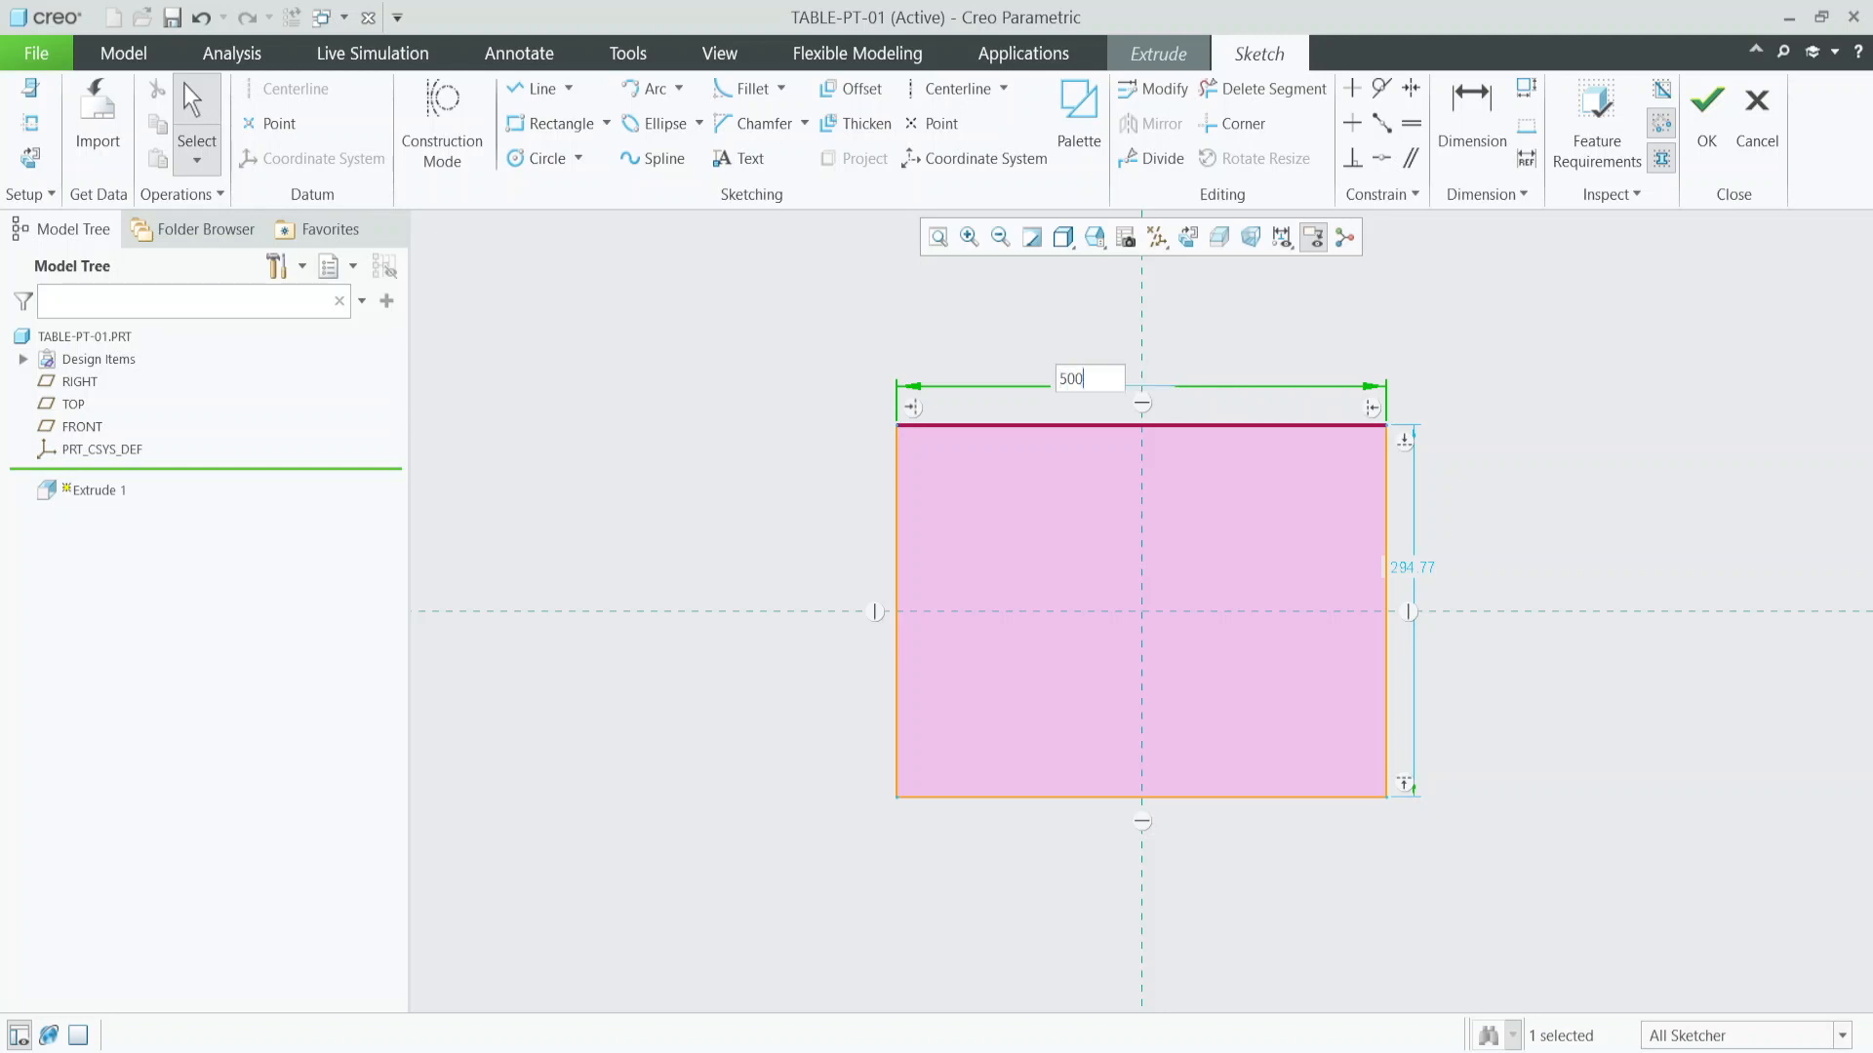
pyautogui.press('Return')
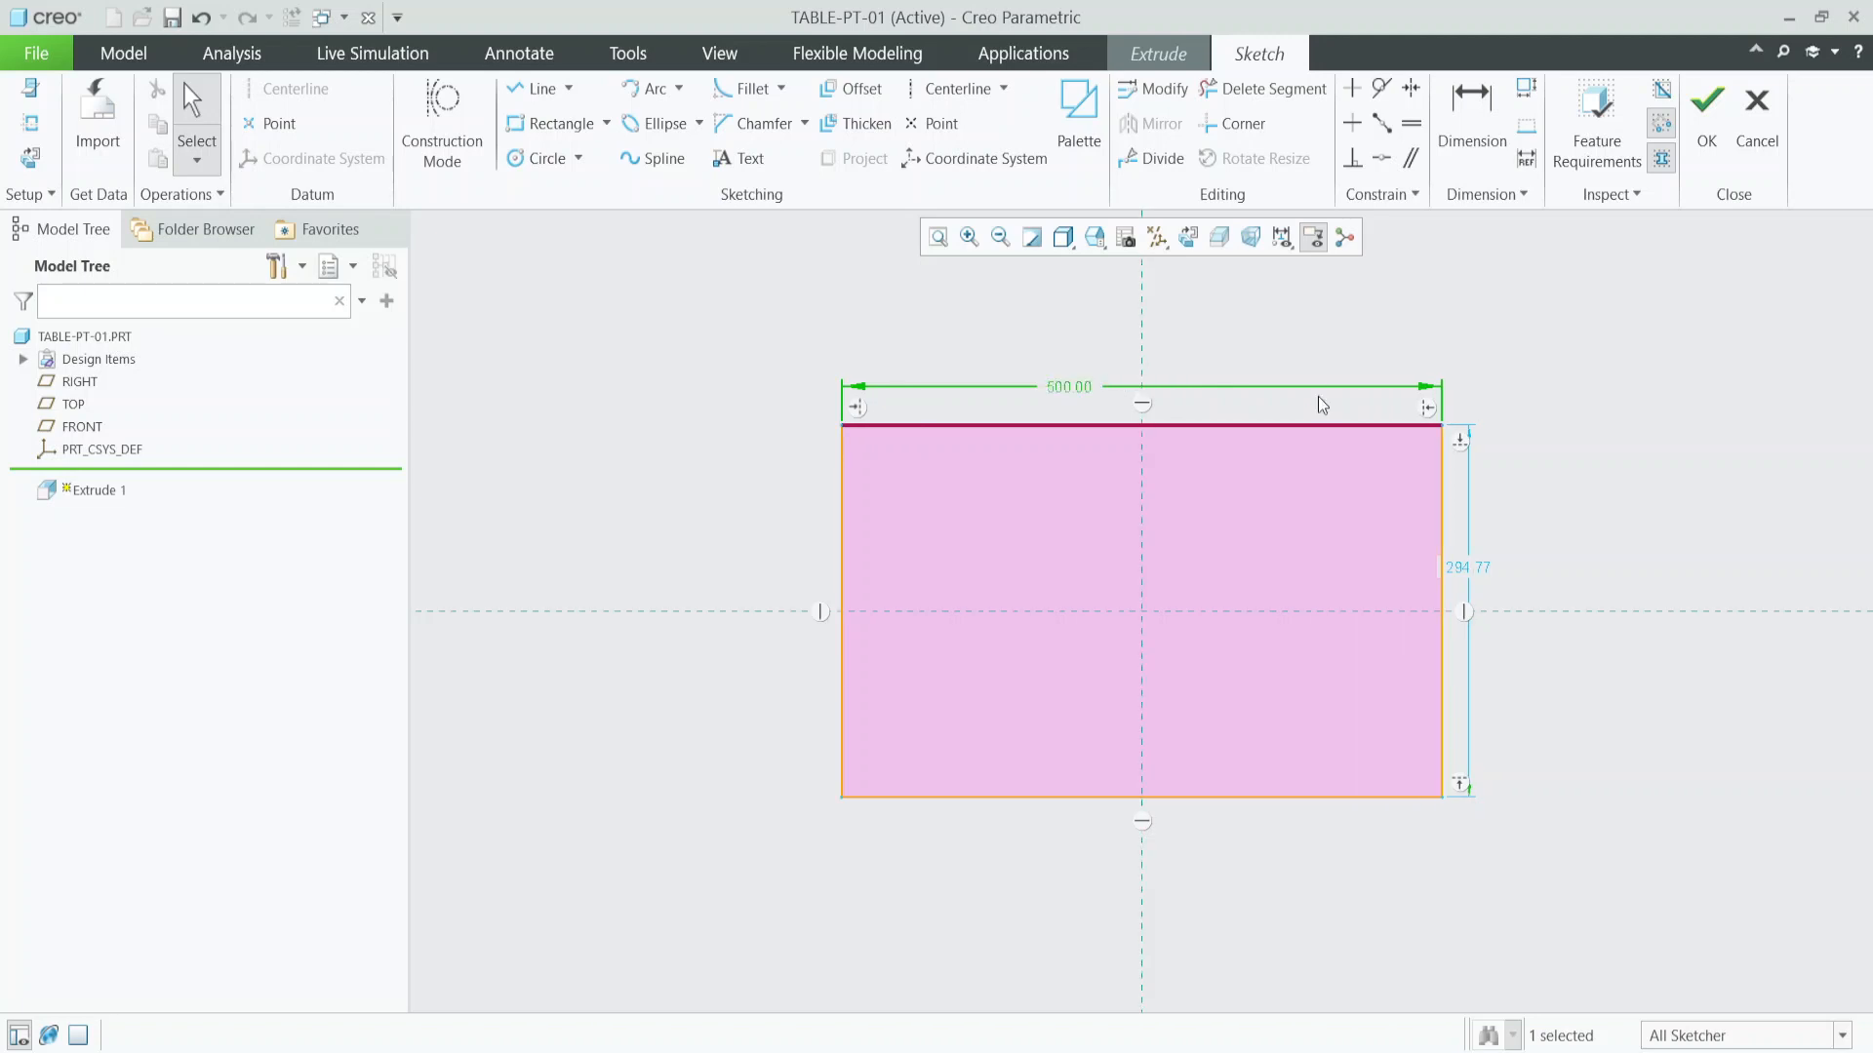
pyautogui.click(1469, 582)
pyautogui.doubleClick(1469, 582)
pyautogui.press('BackSpace')
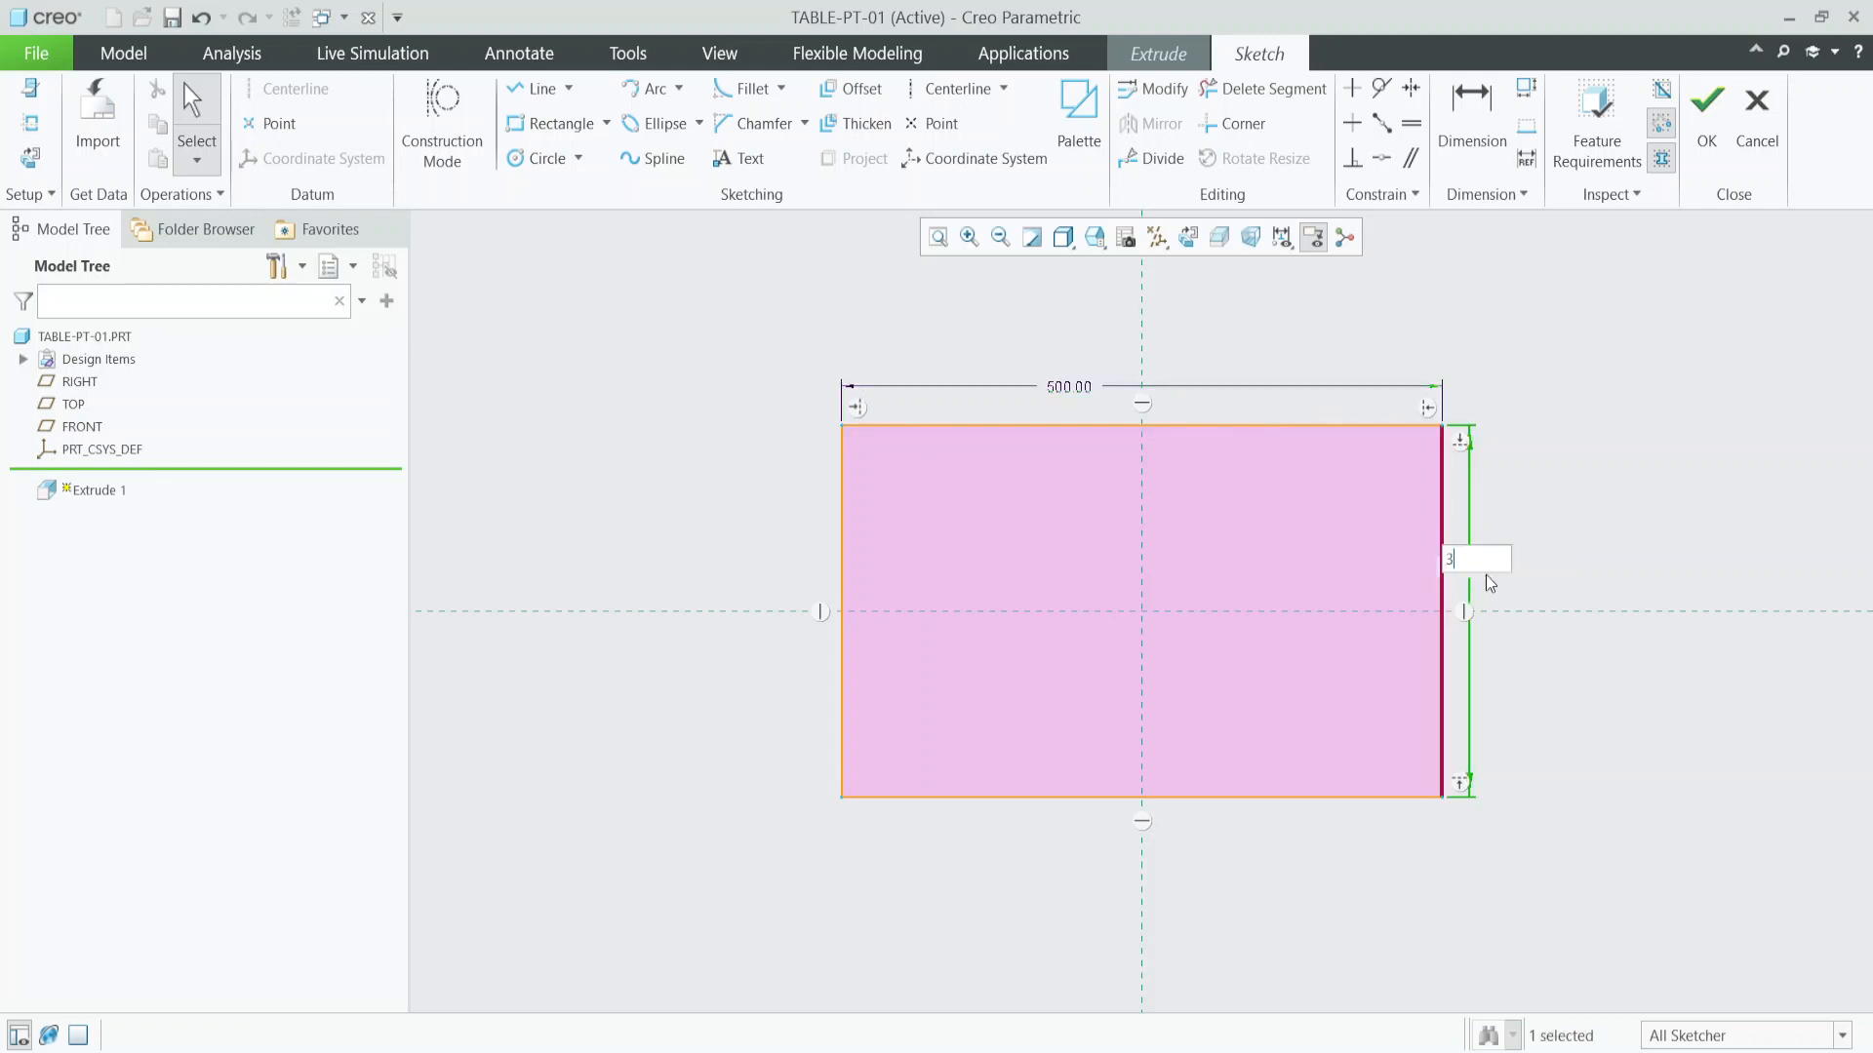
pyautogui.write('300')
pyautogui.press('Return')
# Finish the rectangle sketch and extrude it as a solid to a depth of 25 mm.
pyautogui.click(1707, 145)
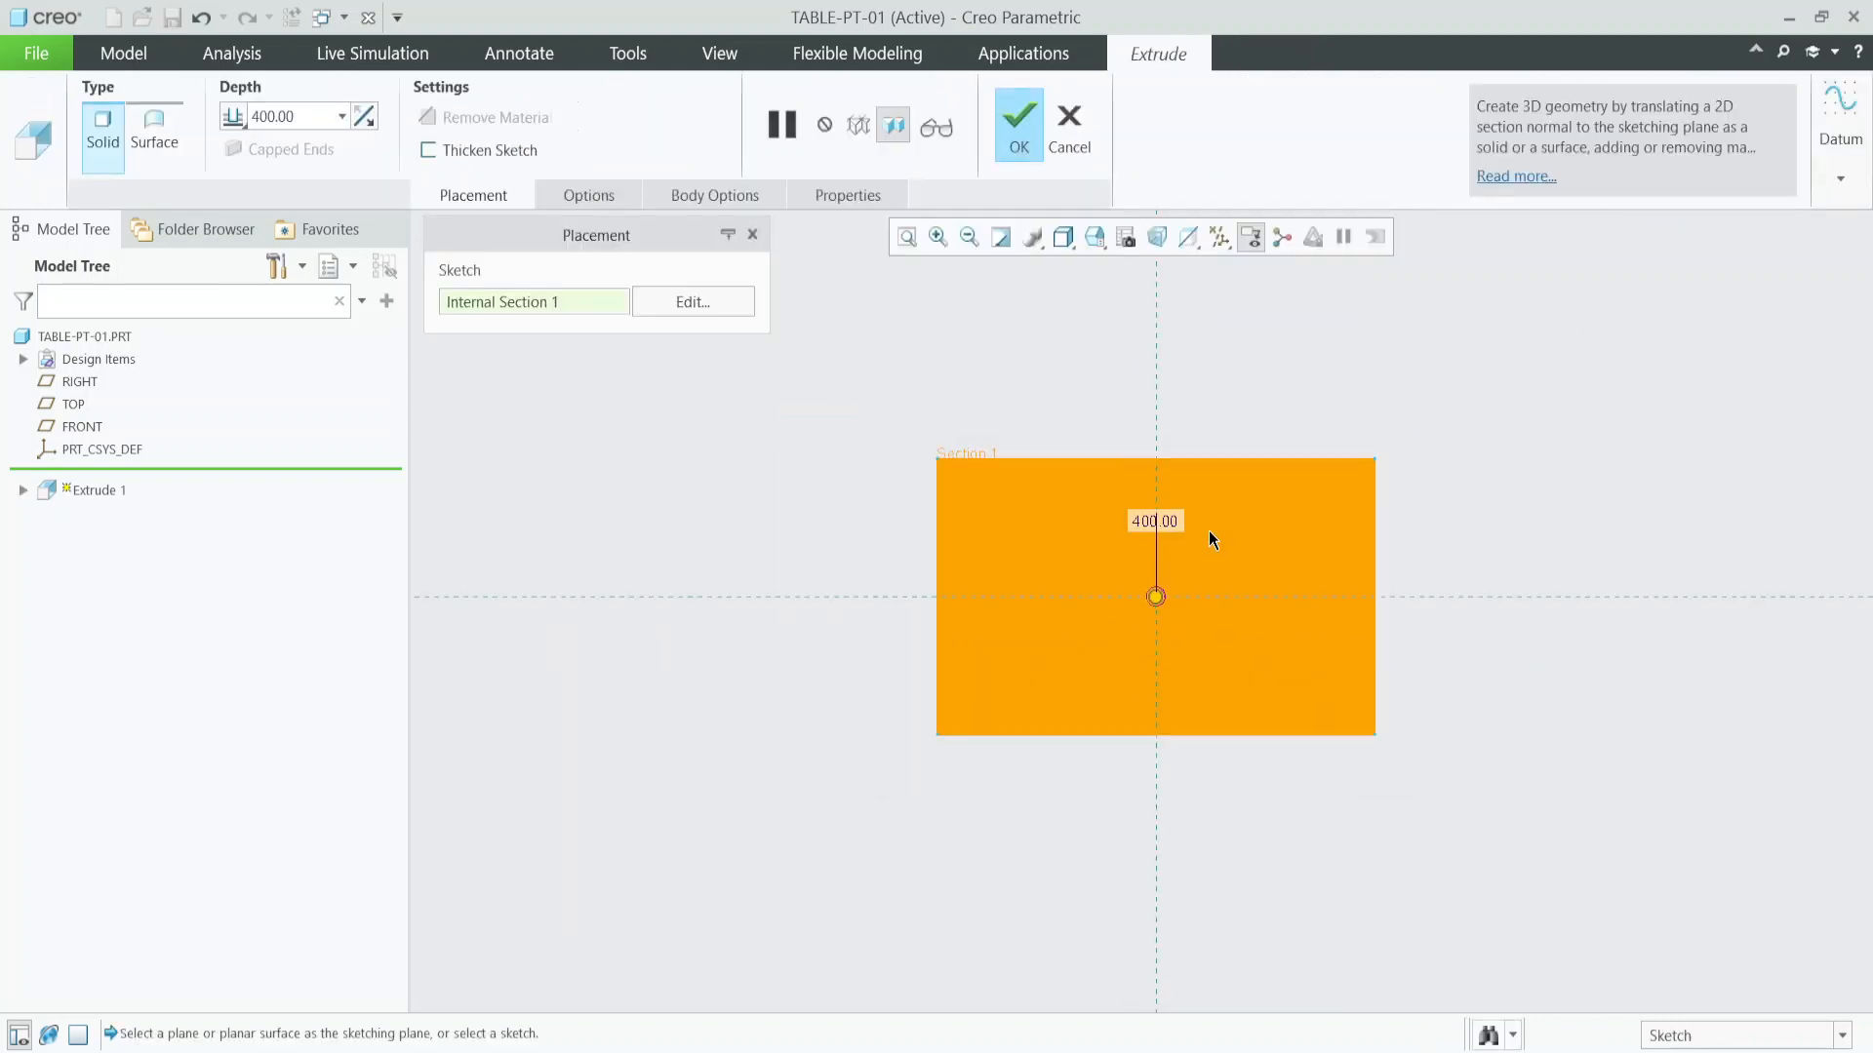
pyautogui.doubleClick(314, 117)
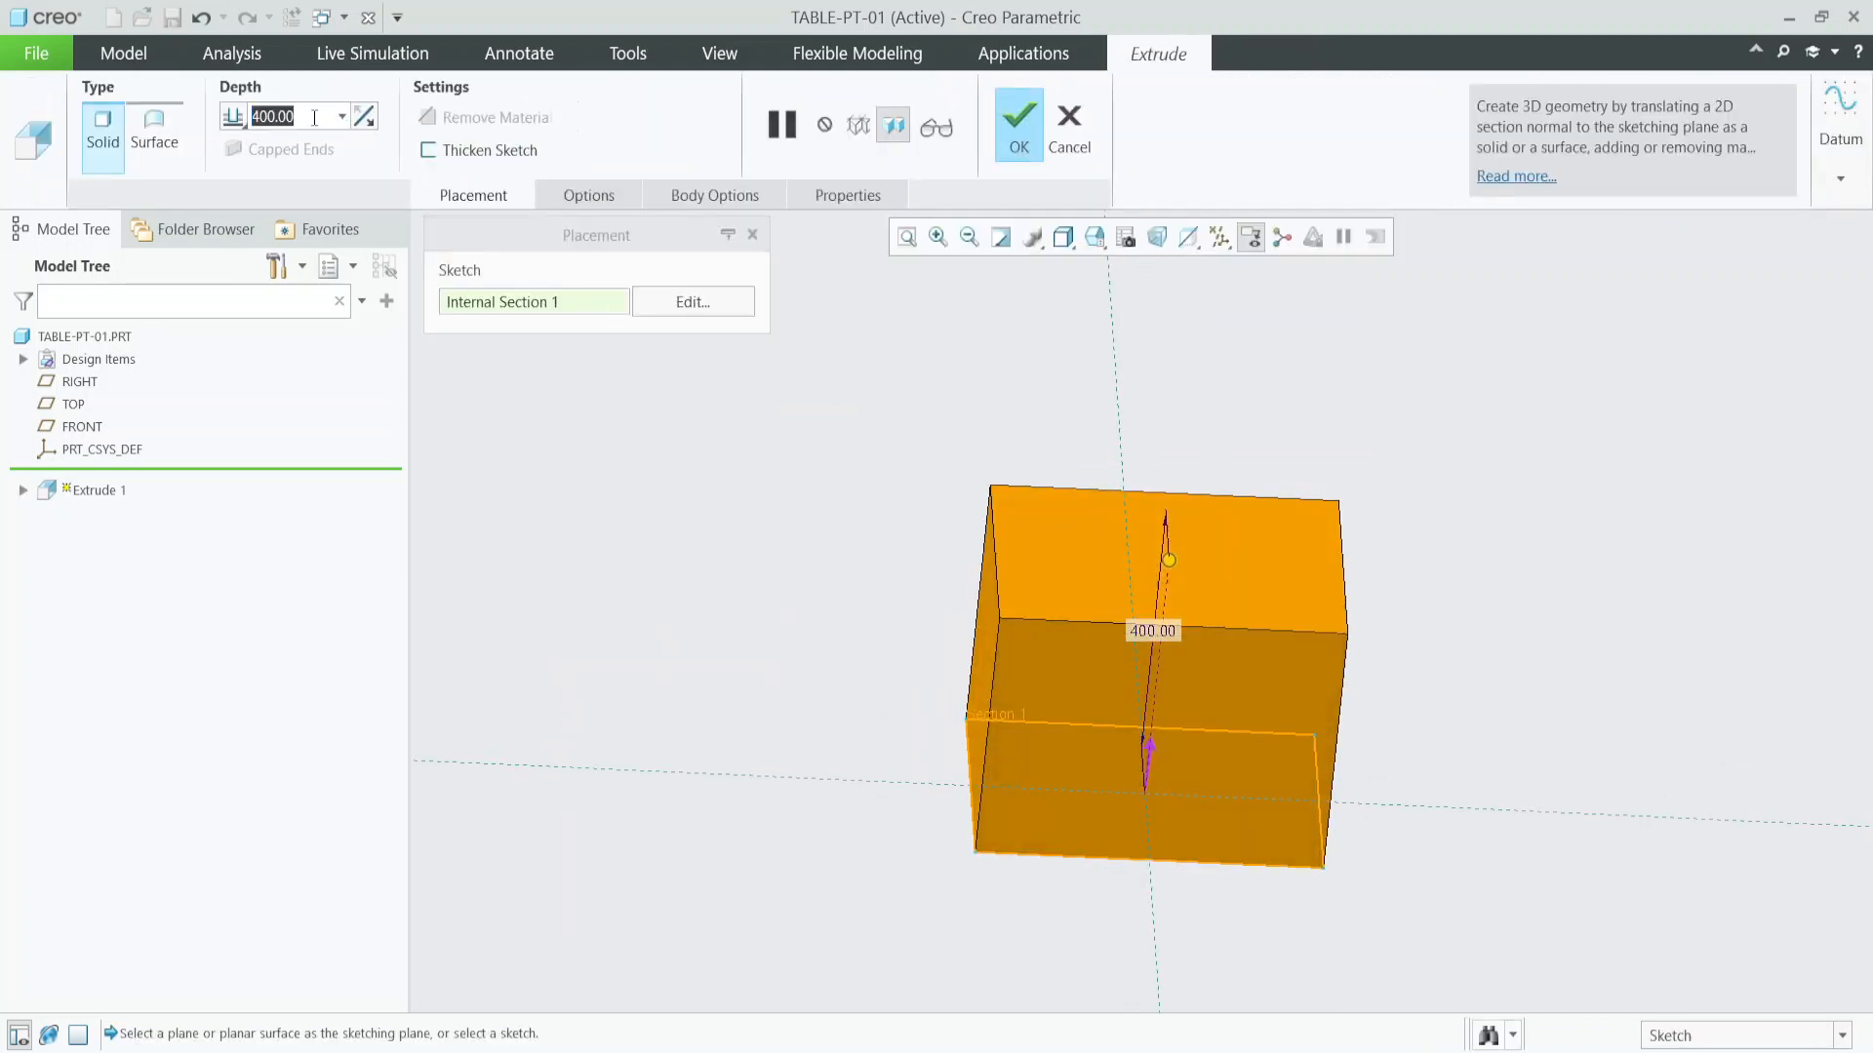
pyautogui.write('25')
pyautogui.press('Return')
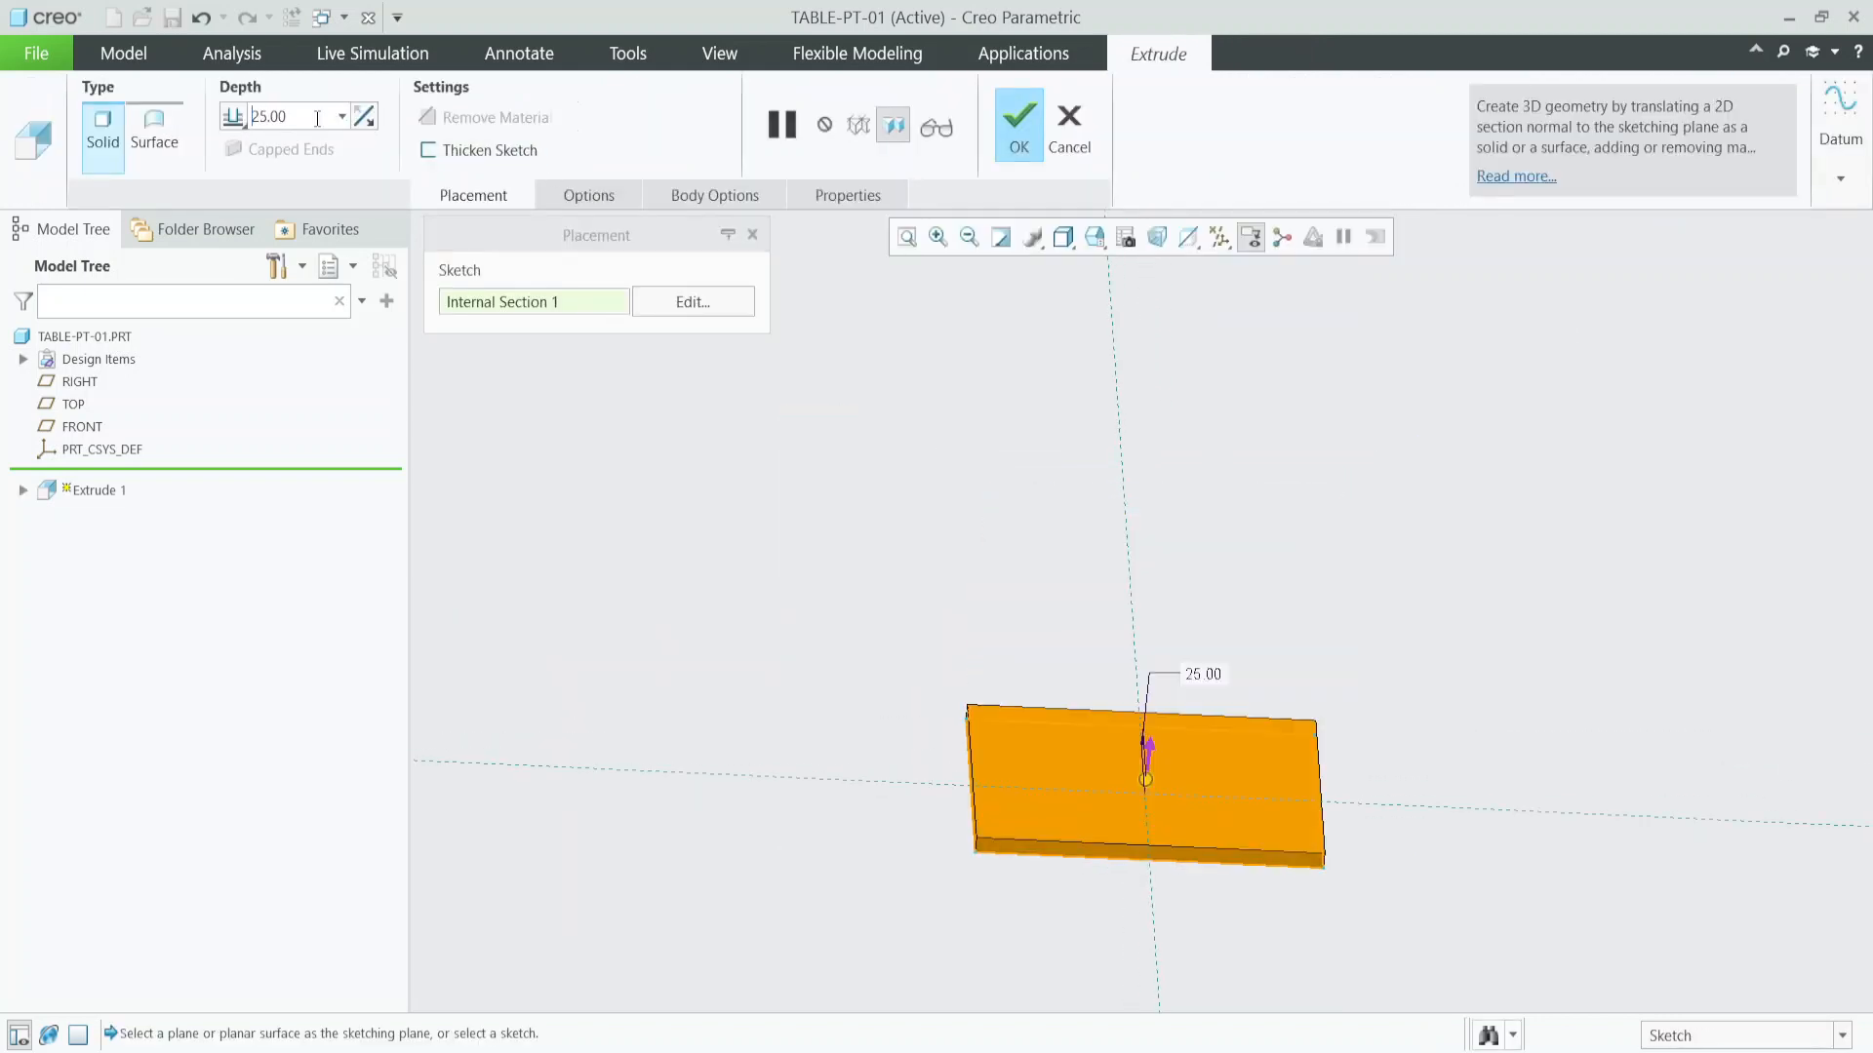
pyautogui.click(1024, 131)
# Start an extrusion on the plate's broad face and sketch a circle about 32 mm in diameter near its lower-left corner.
pyautogui.keyDown('shift'); pyautogui.moveTo(1111, 522); pyautogui.dragTo(1112, 476, button='middle'); pyautogui.keyUp('shift')
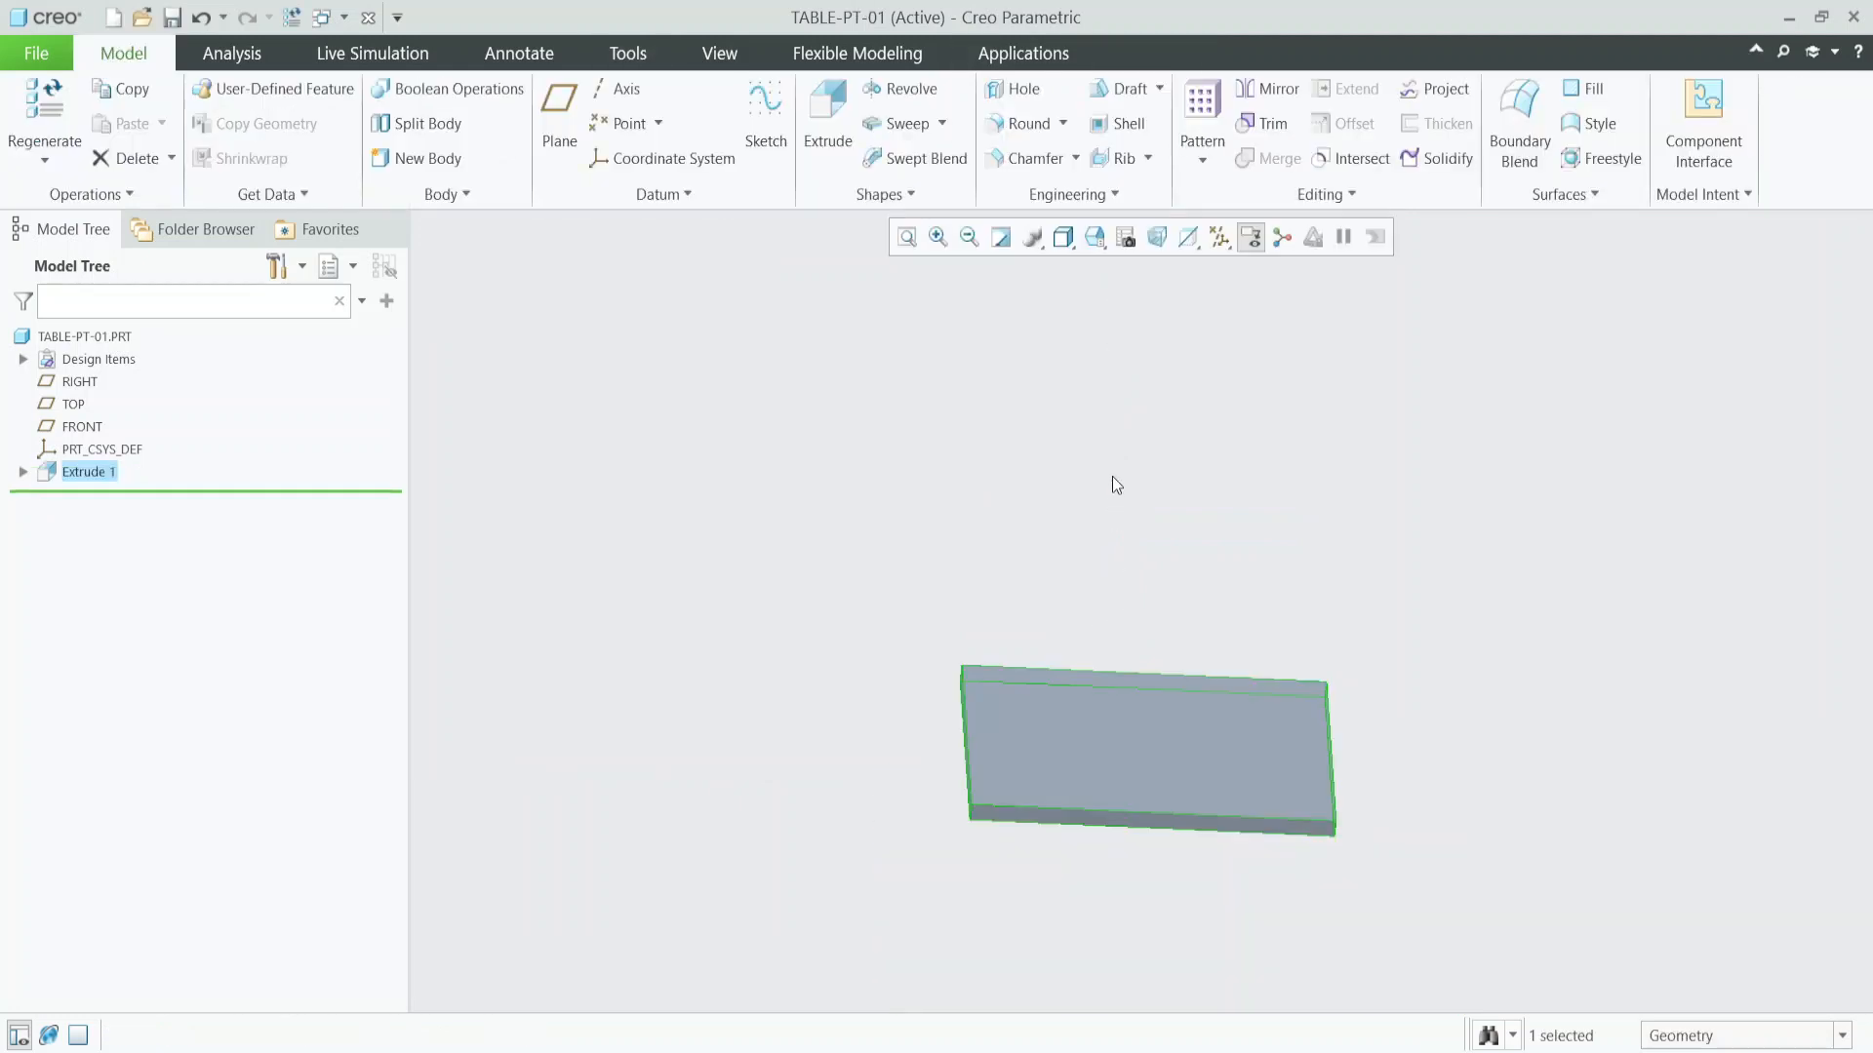
pyautogui.scroll(1, 1112, 476)
pyautogui.scroll(-3, 1151, 663)
pyautogui.moveTo(1151, 663); pyautogui.dragTo(1142, 571, button='middle')
pyautogui.scroll(1, 1141, 571)
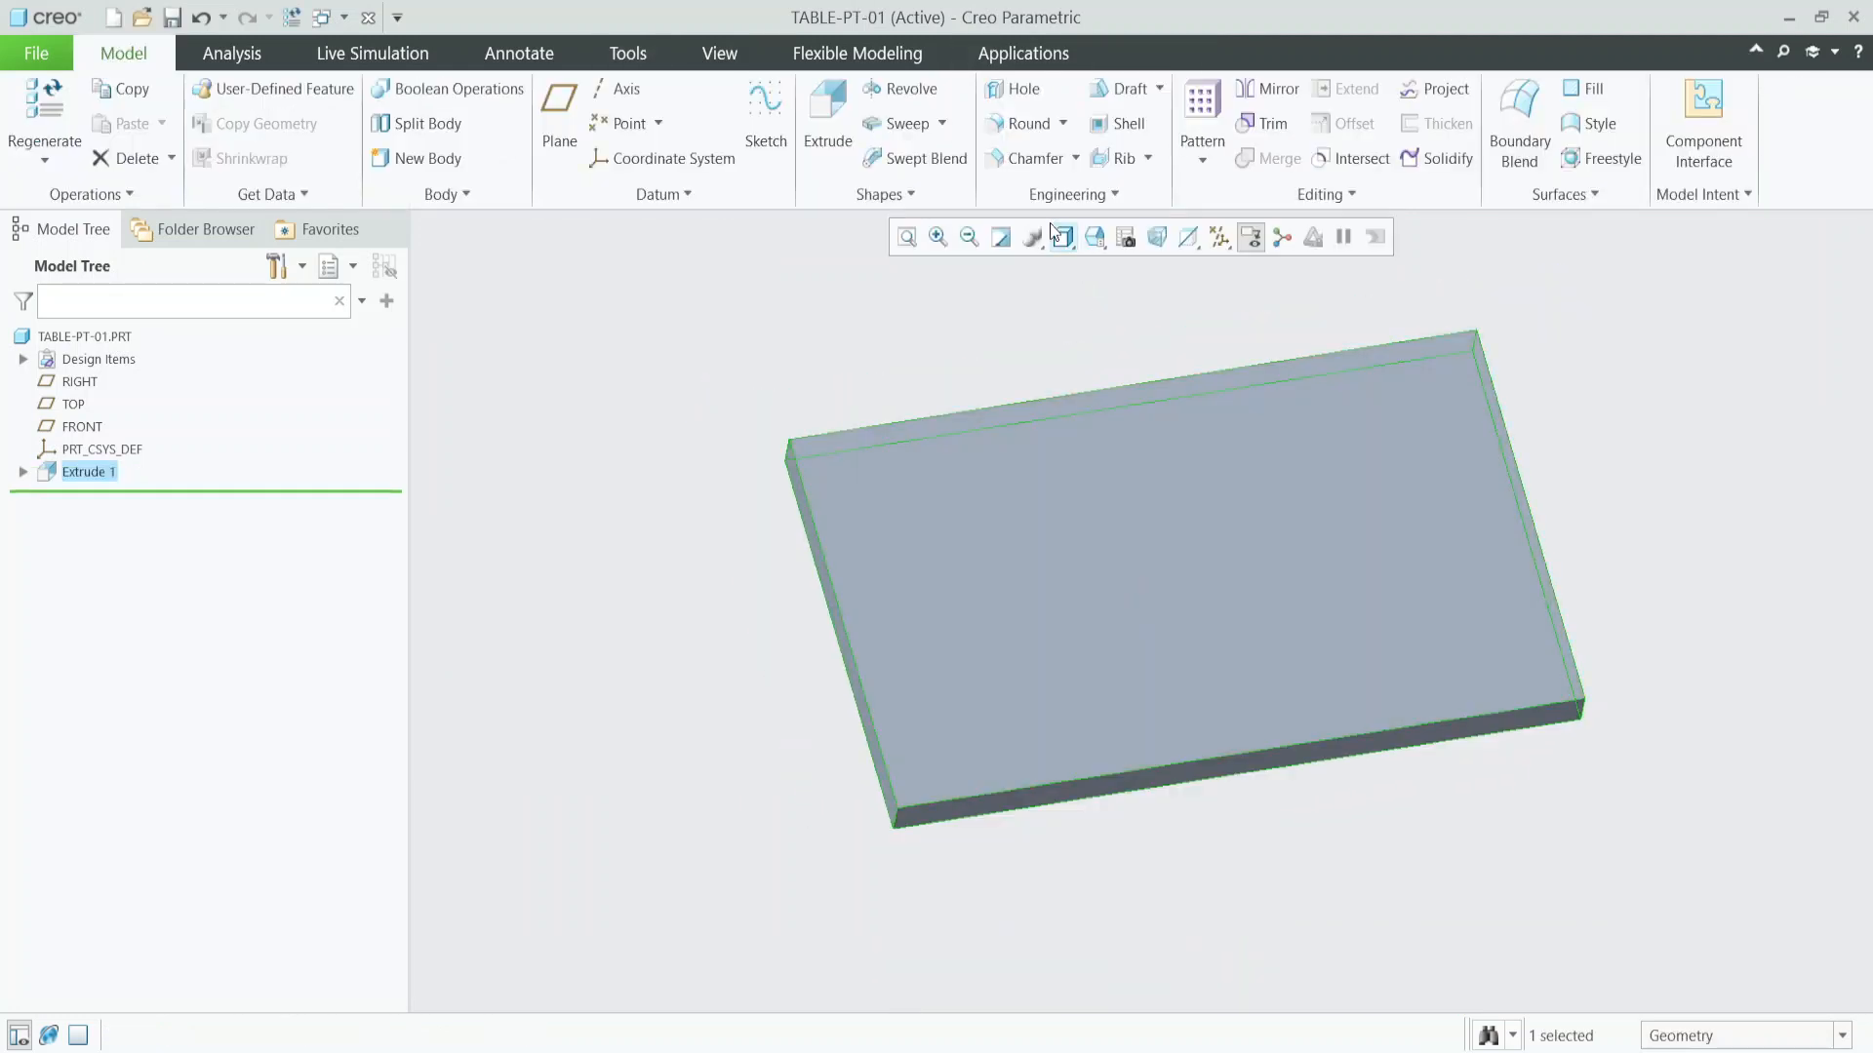
pyautogui.click(1015, 331)
pyautogui.keyDown('shift'); pyautogui.moveTo(1004, 543); pyautogui.dragTo(1061, 631, button='middle'); pyautogui.keyUp('shift')
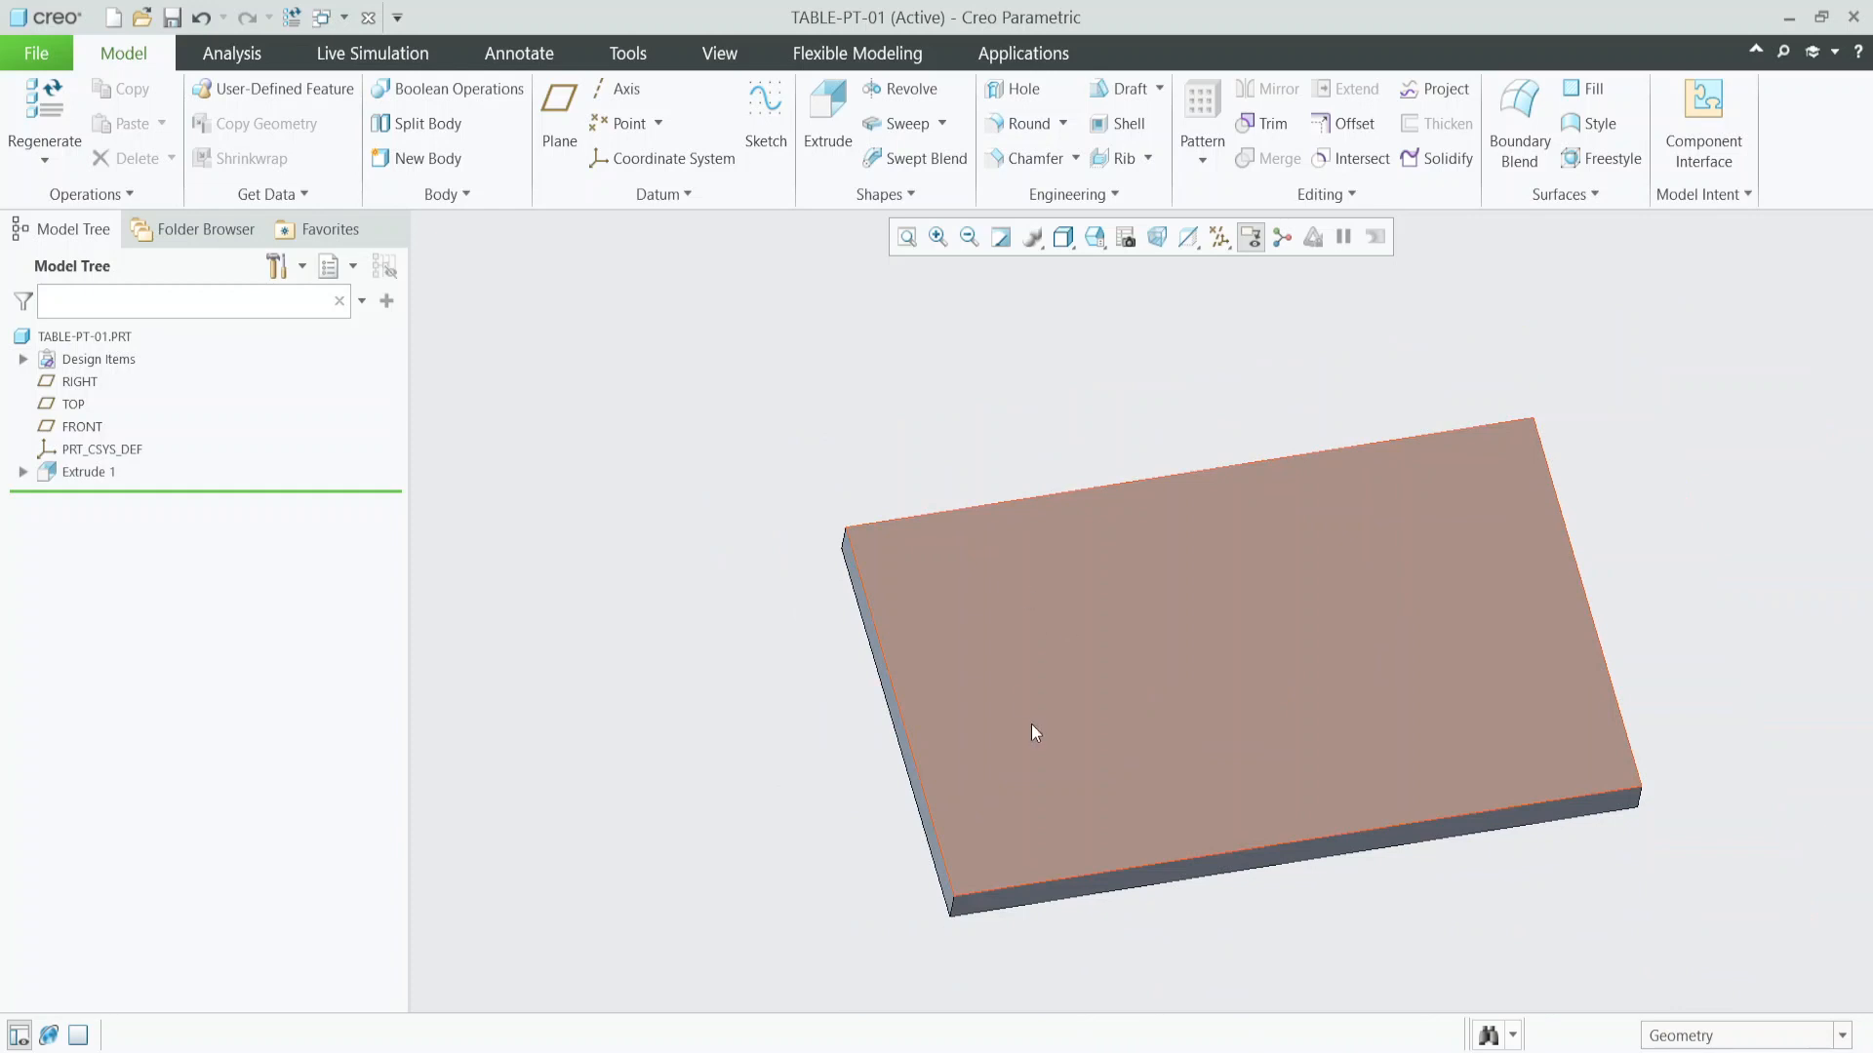
pyautogui.click(1055, 639)
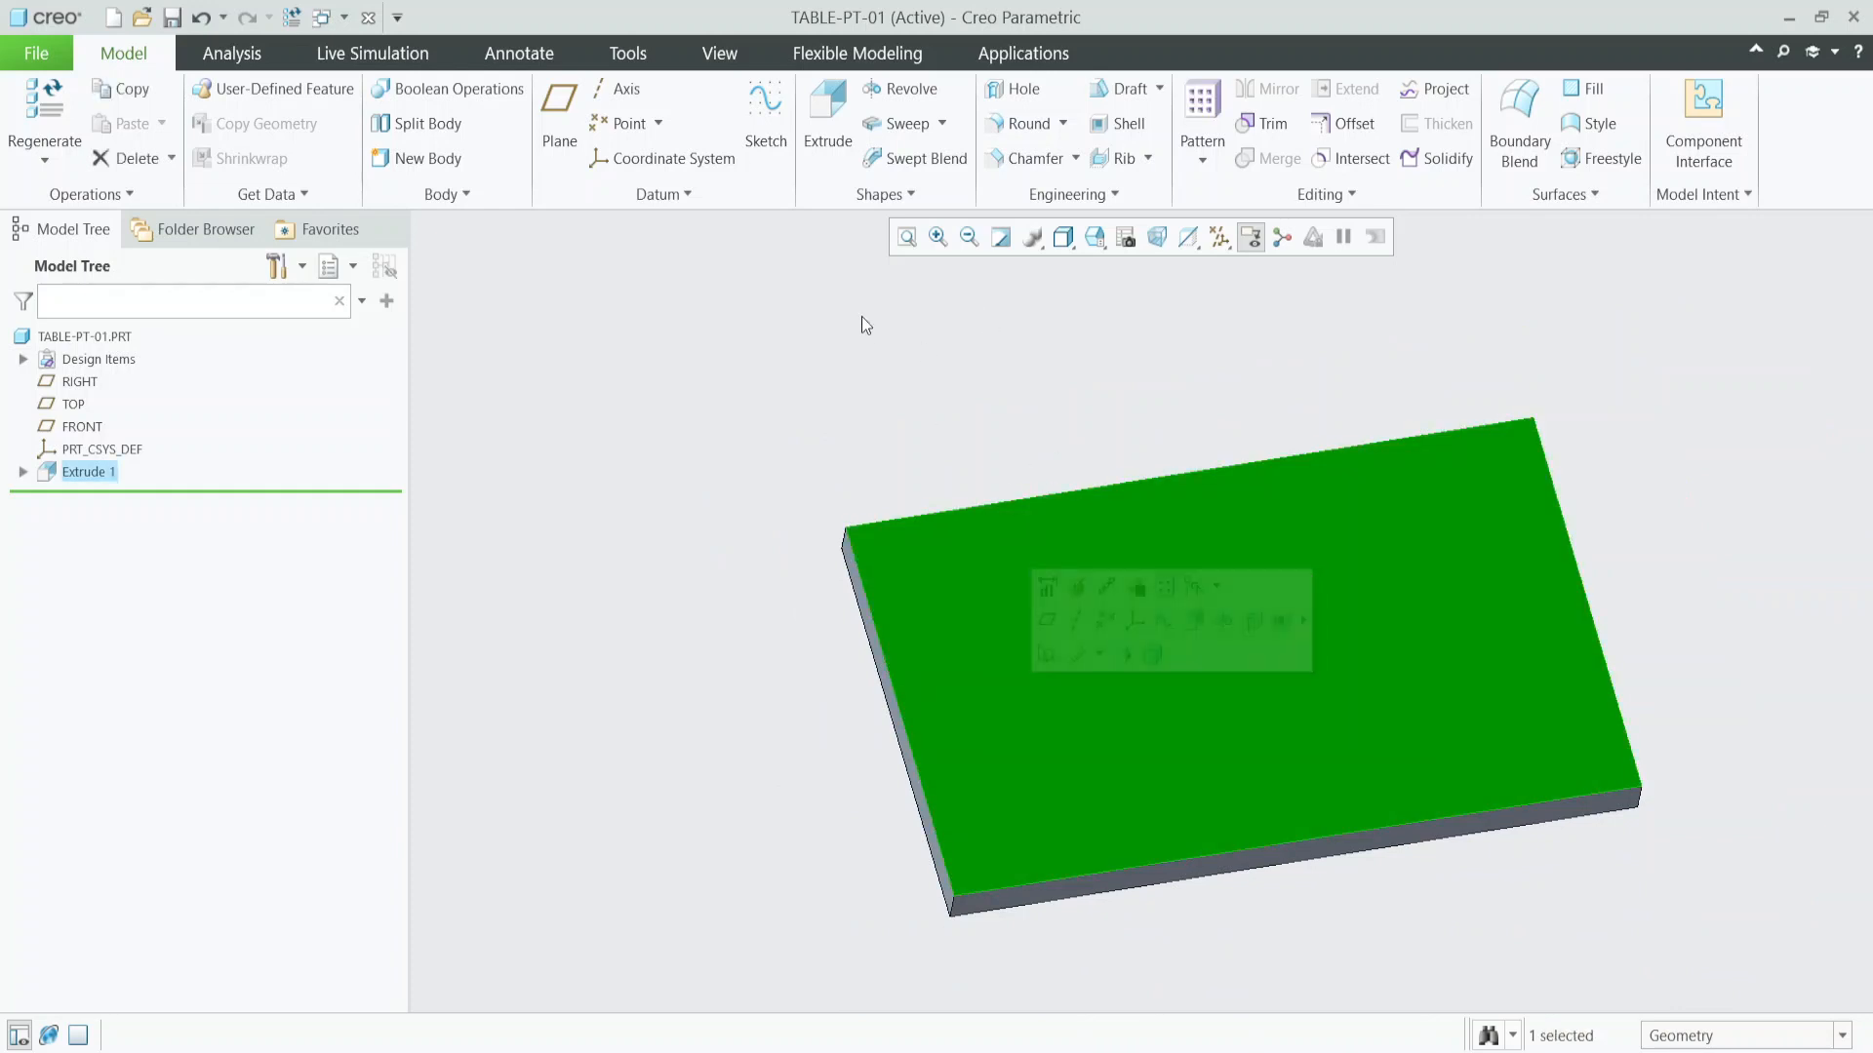
pyautogui.click(829, 127)
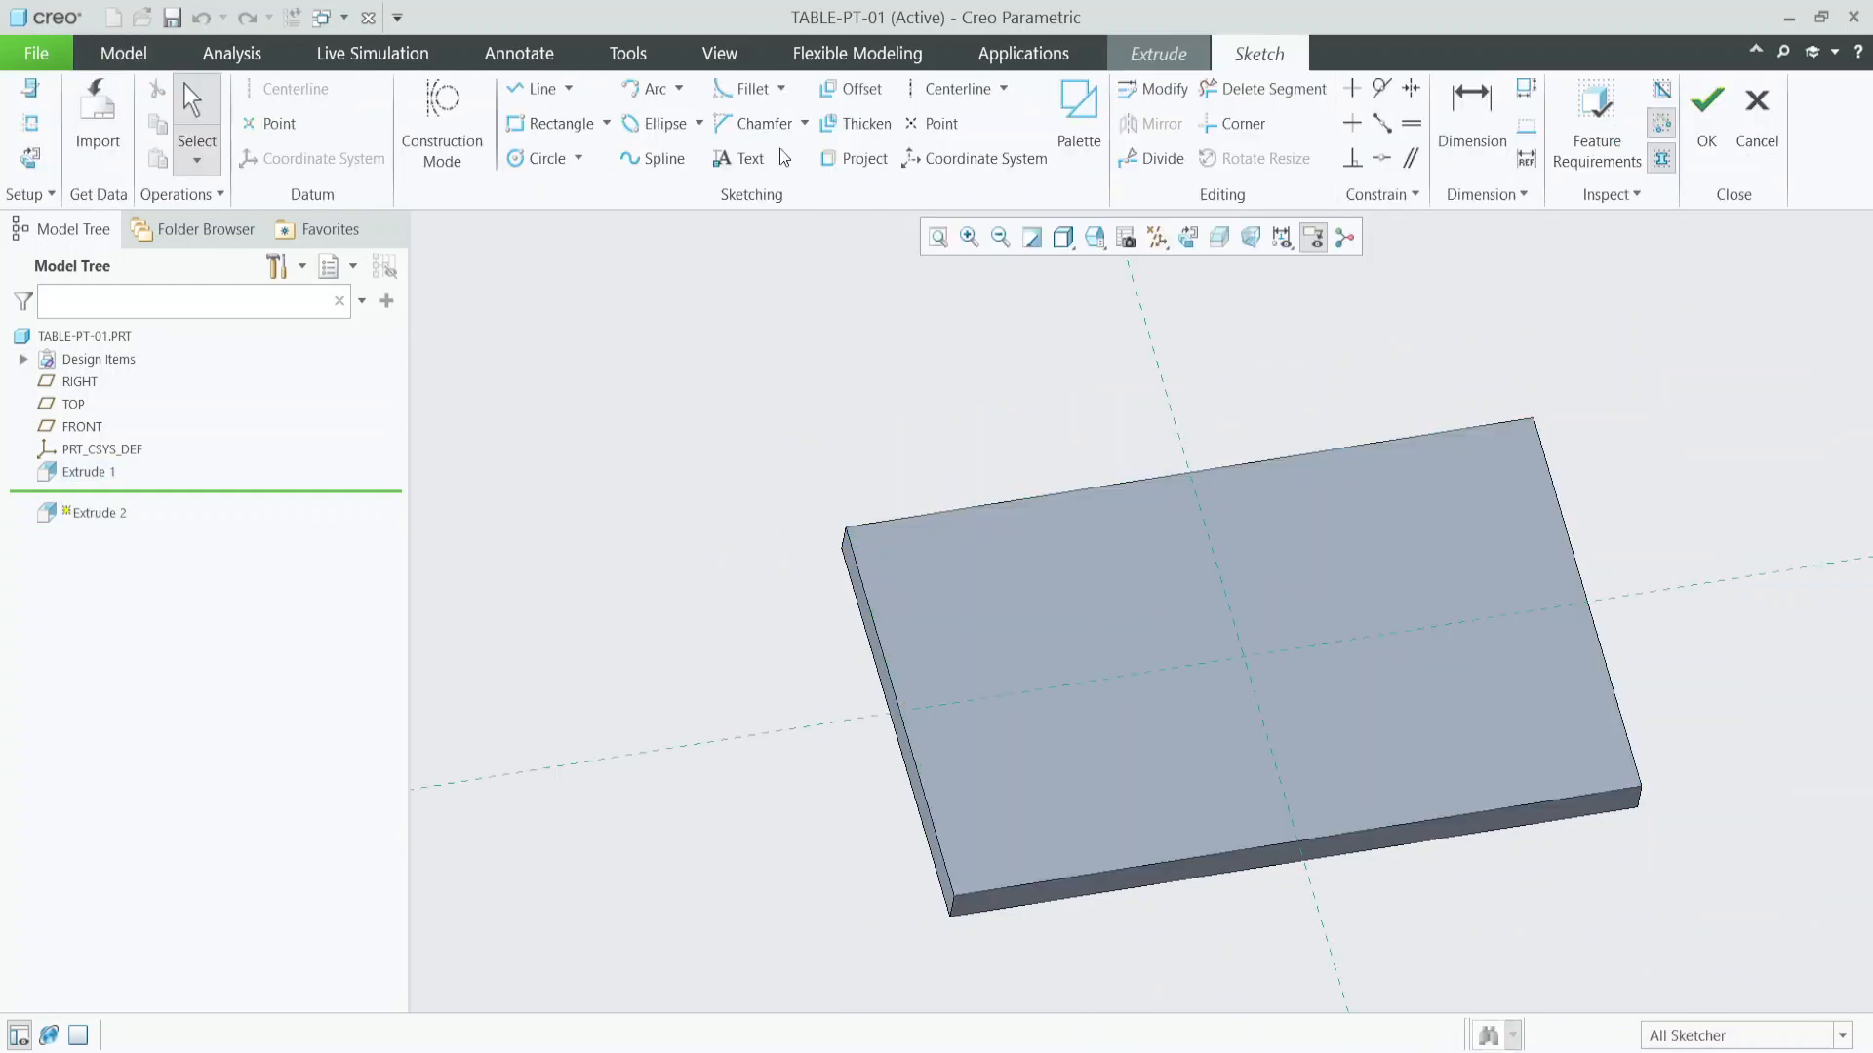
pyautogui.click(527, 161)
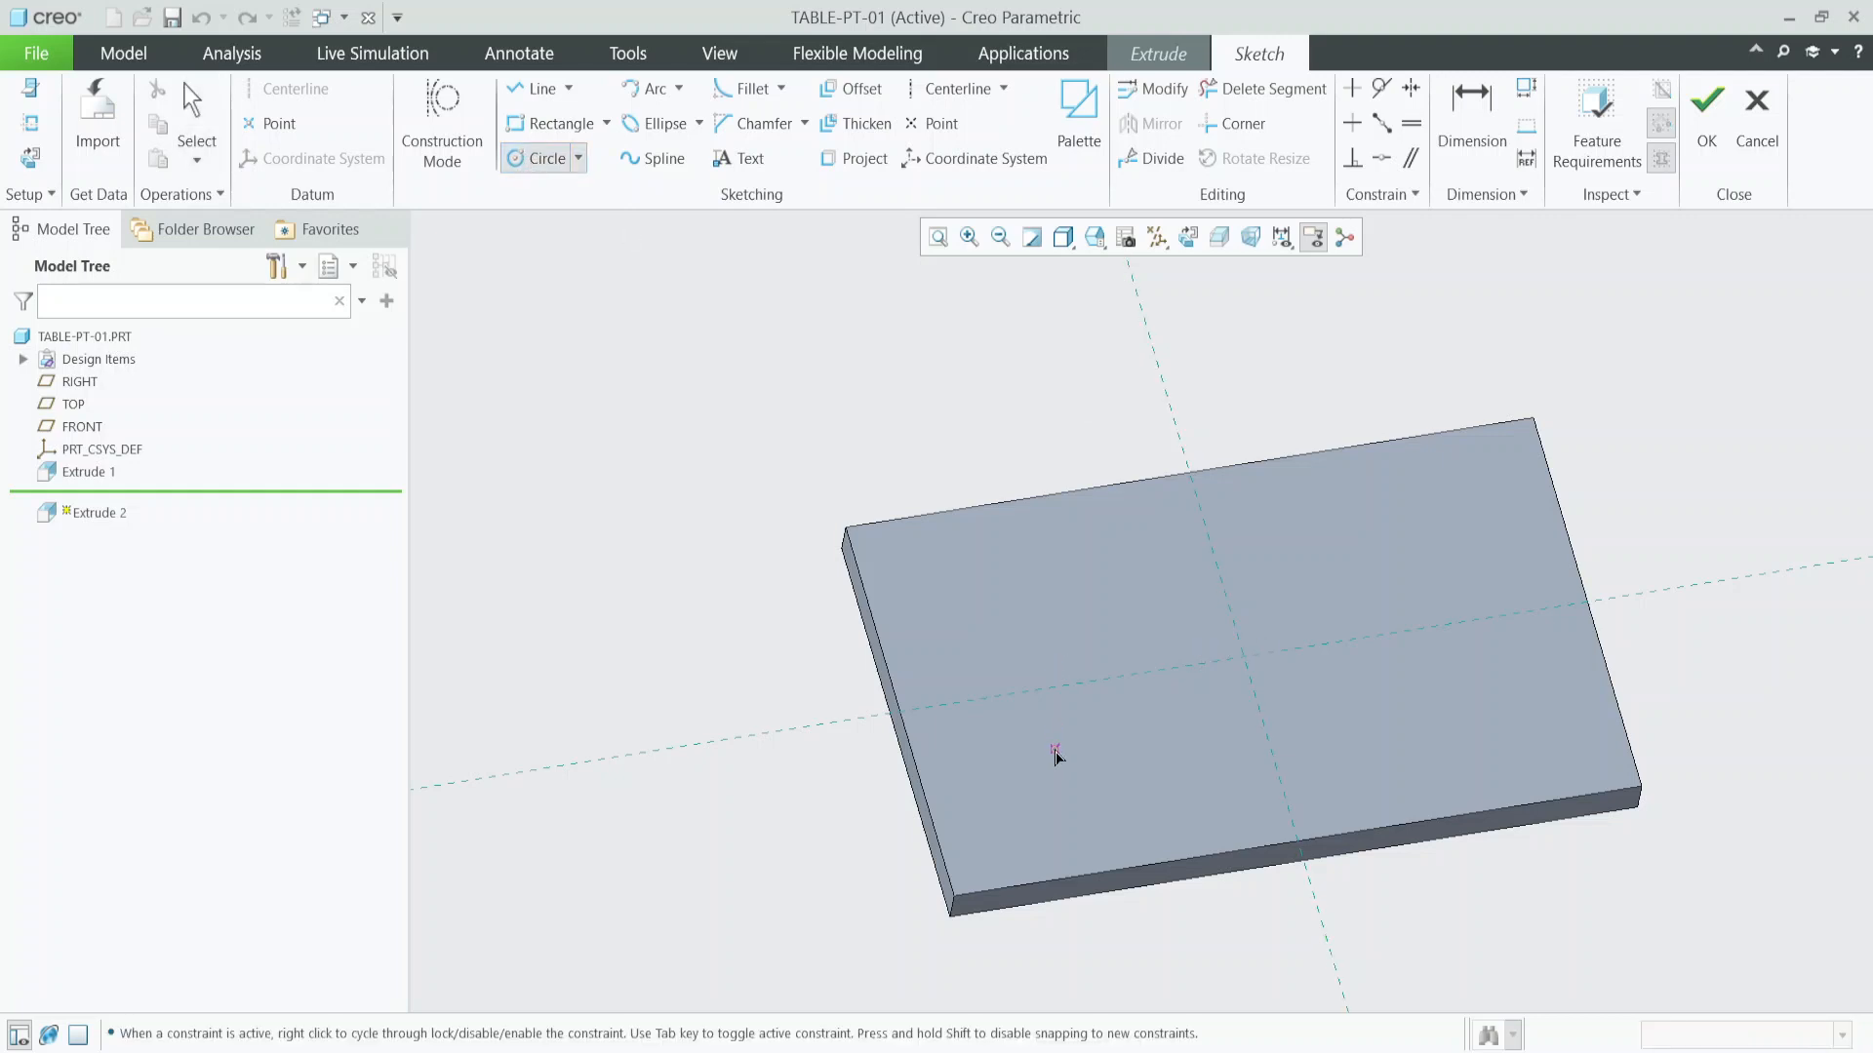
pyautogui.click(1188, 239)
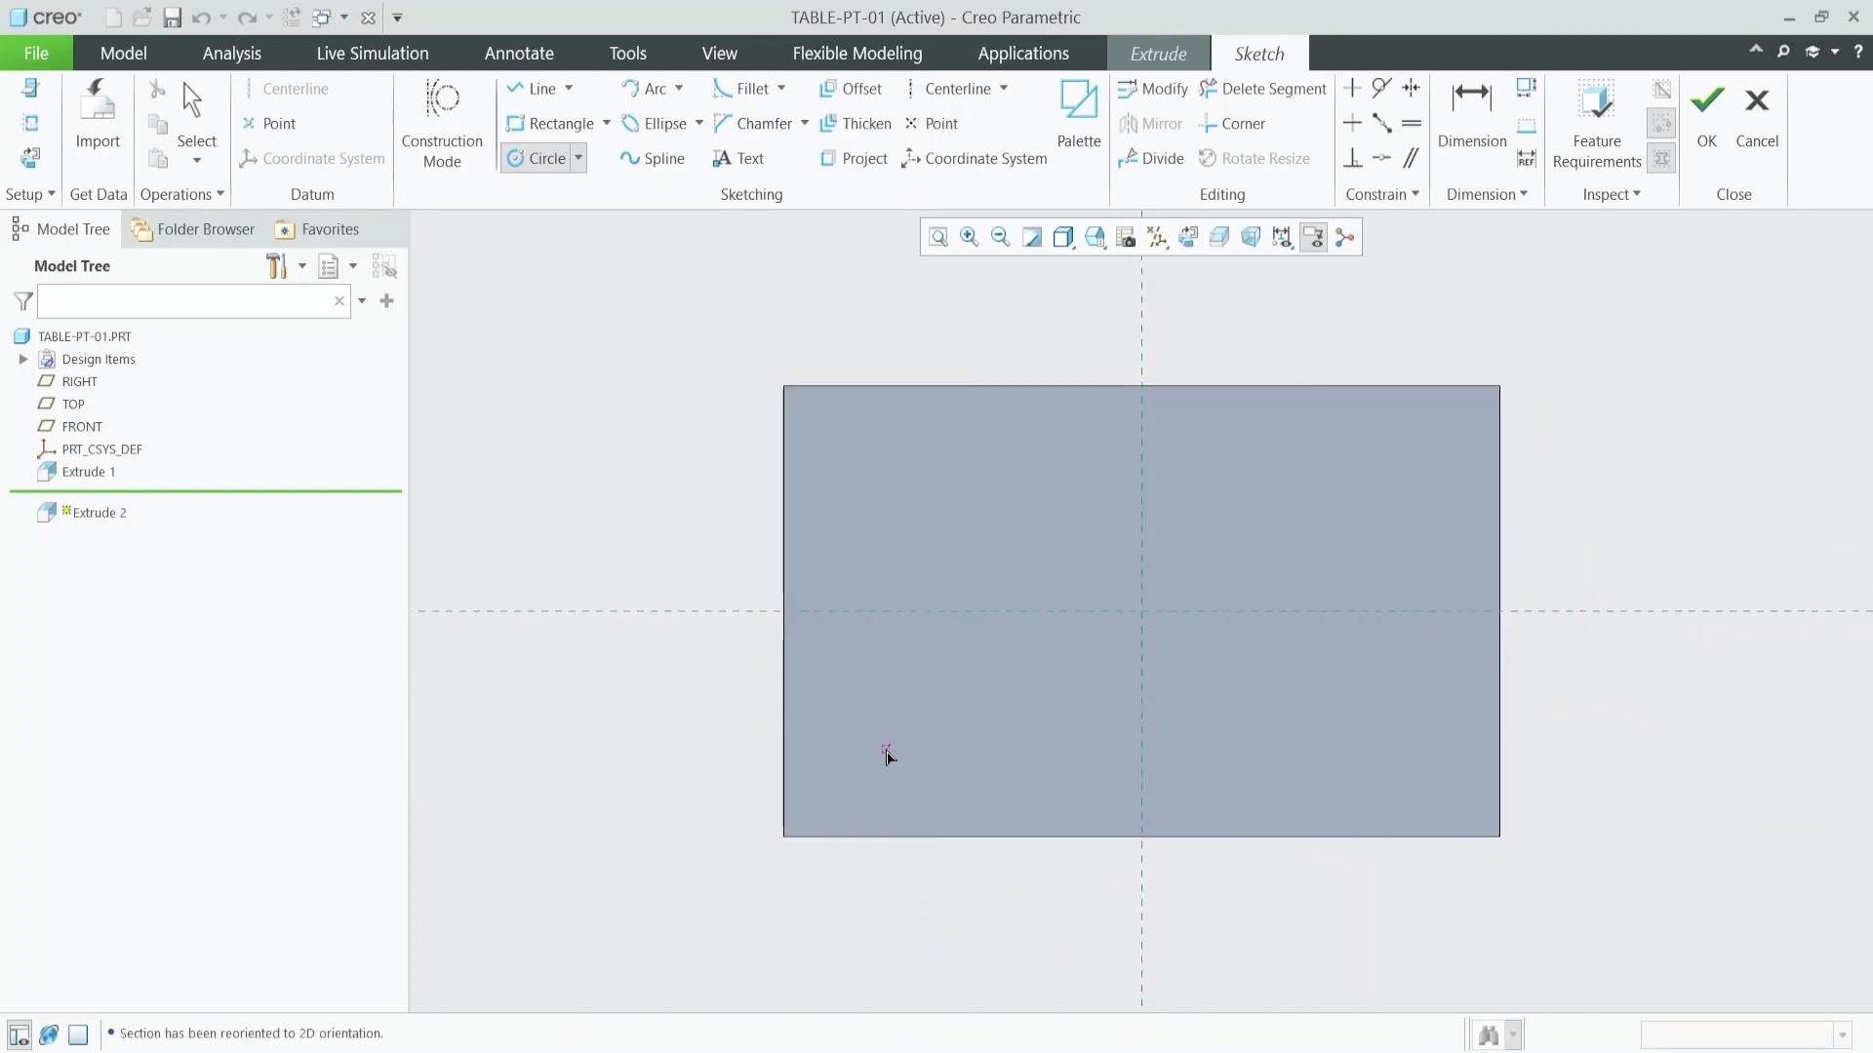
pyautogui.click(875, 746)
pyautogui.click(890, 767)
pyautogui.middleClick(942, 749)
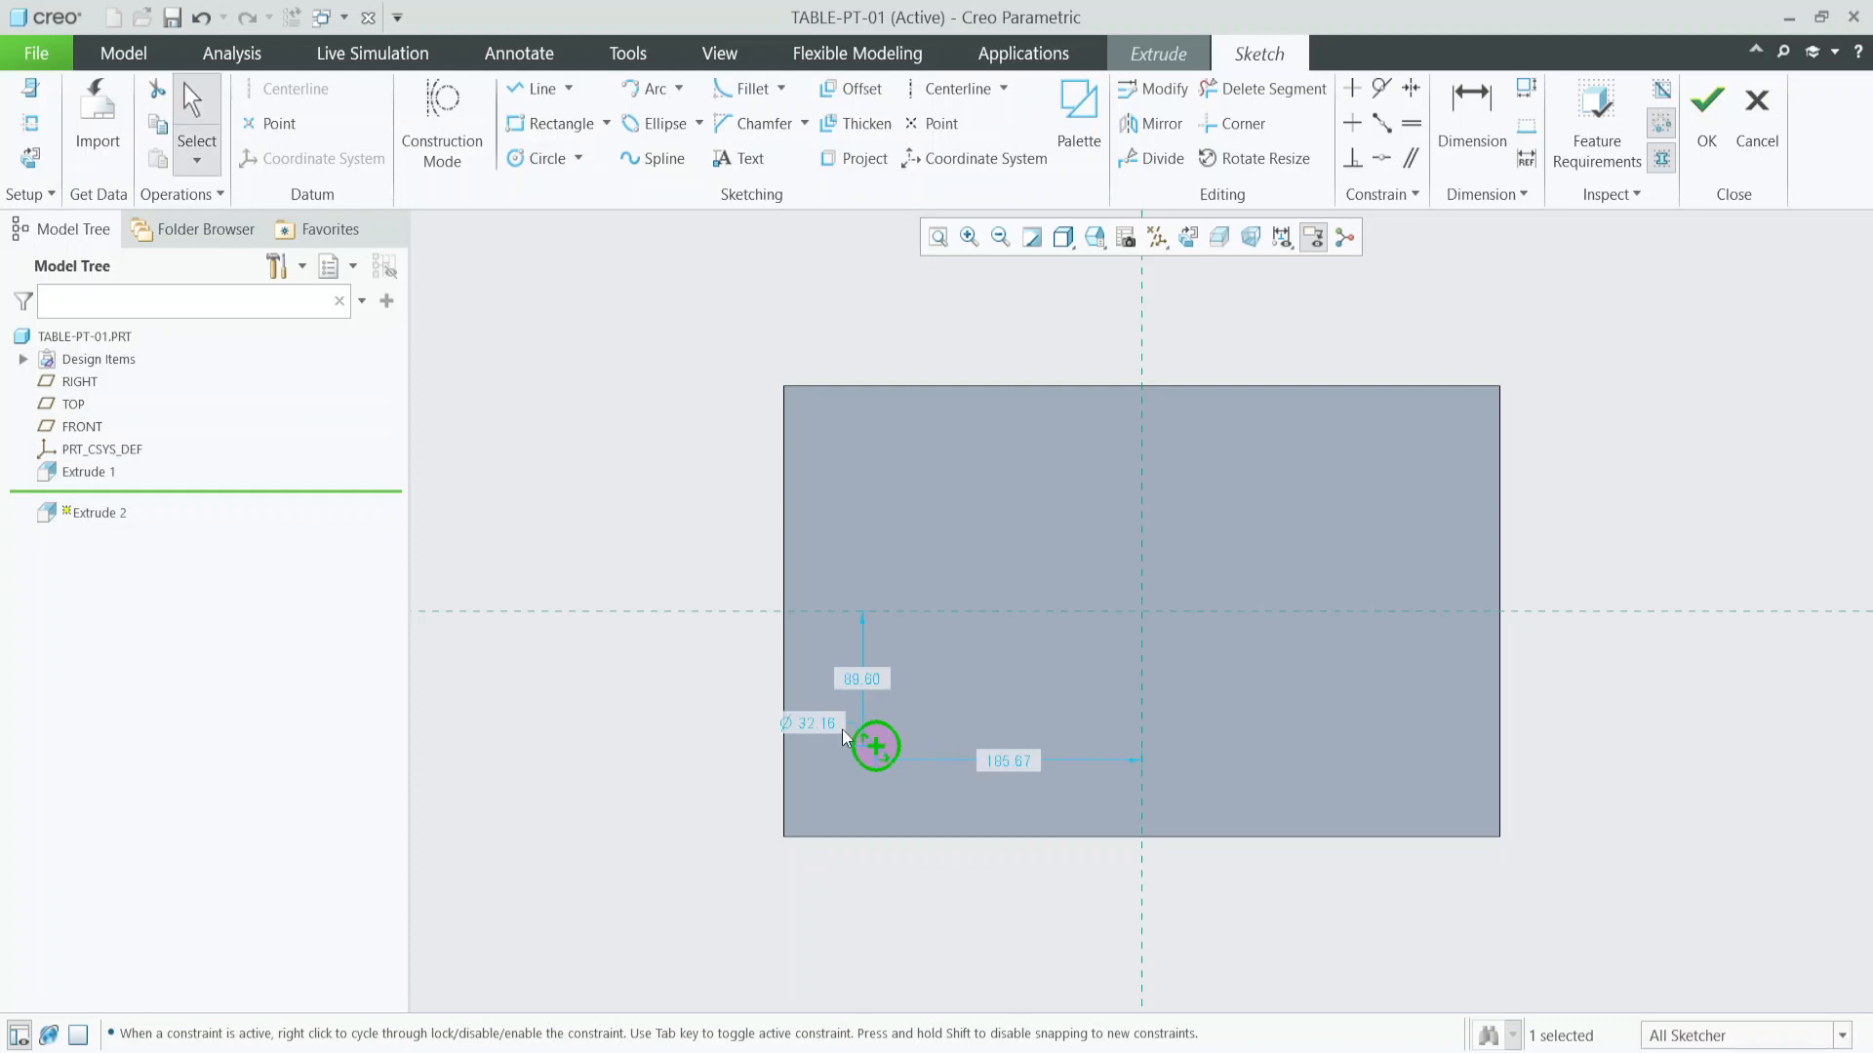
# Set the circle's diameter to 20 mm.
pyautogui.click(831, 724)
pyautogui.doubleClick(822, 727)
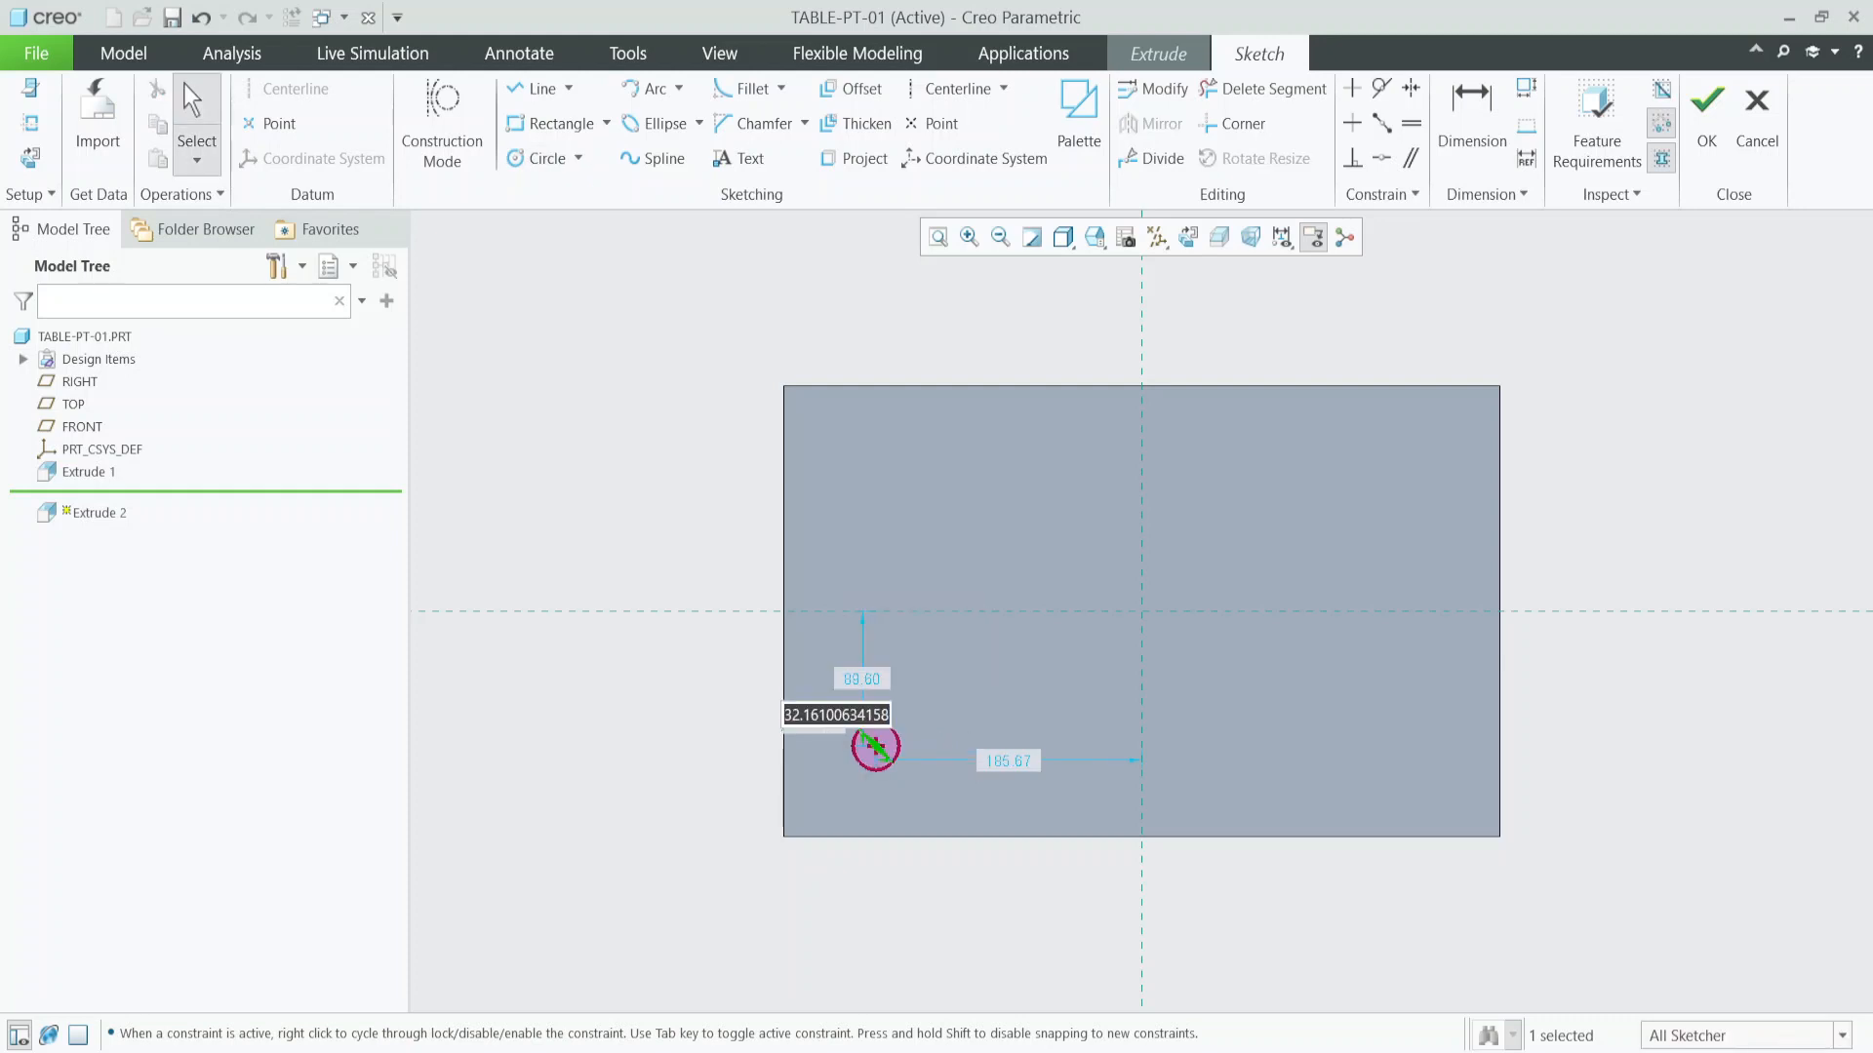
pyautogui.write('20')
pyautogui.press('Return')
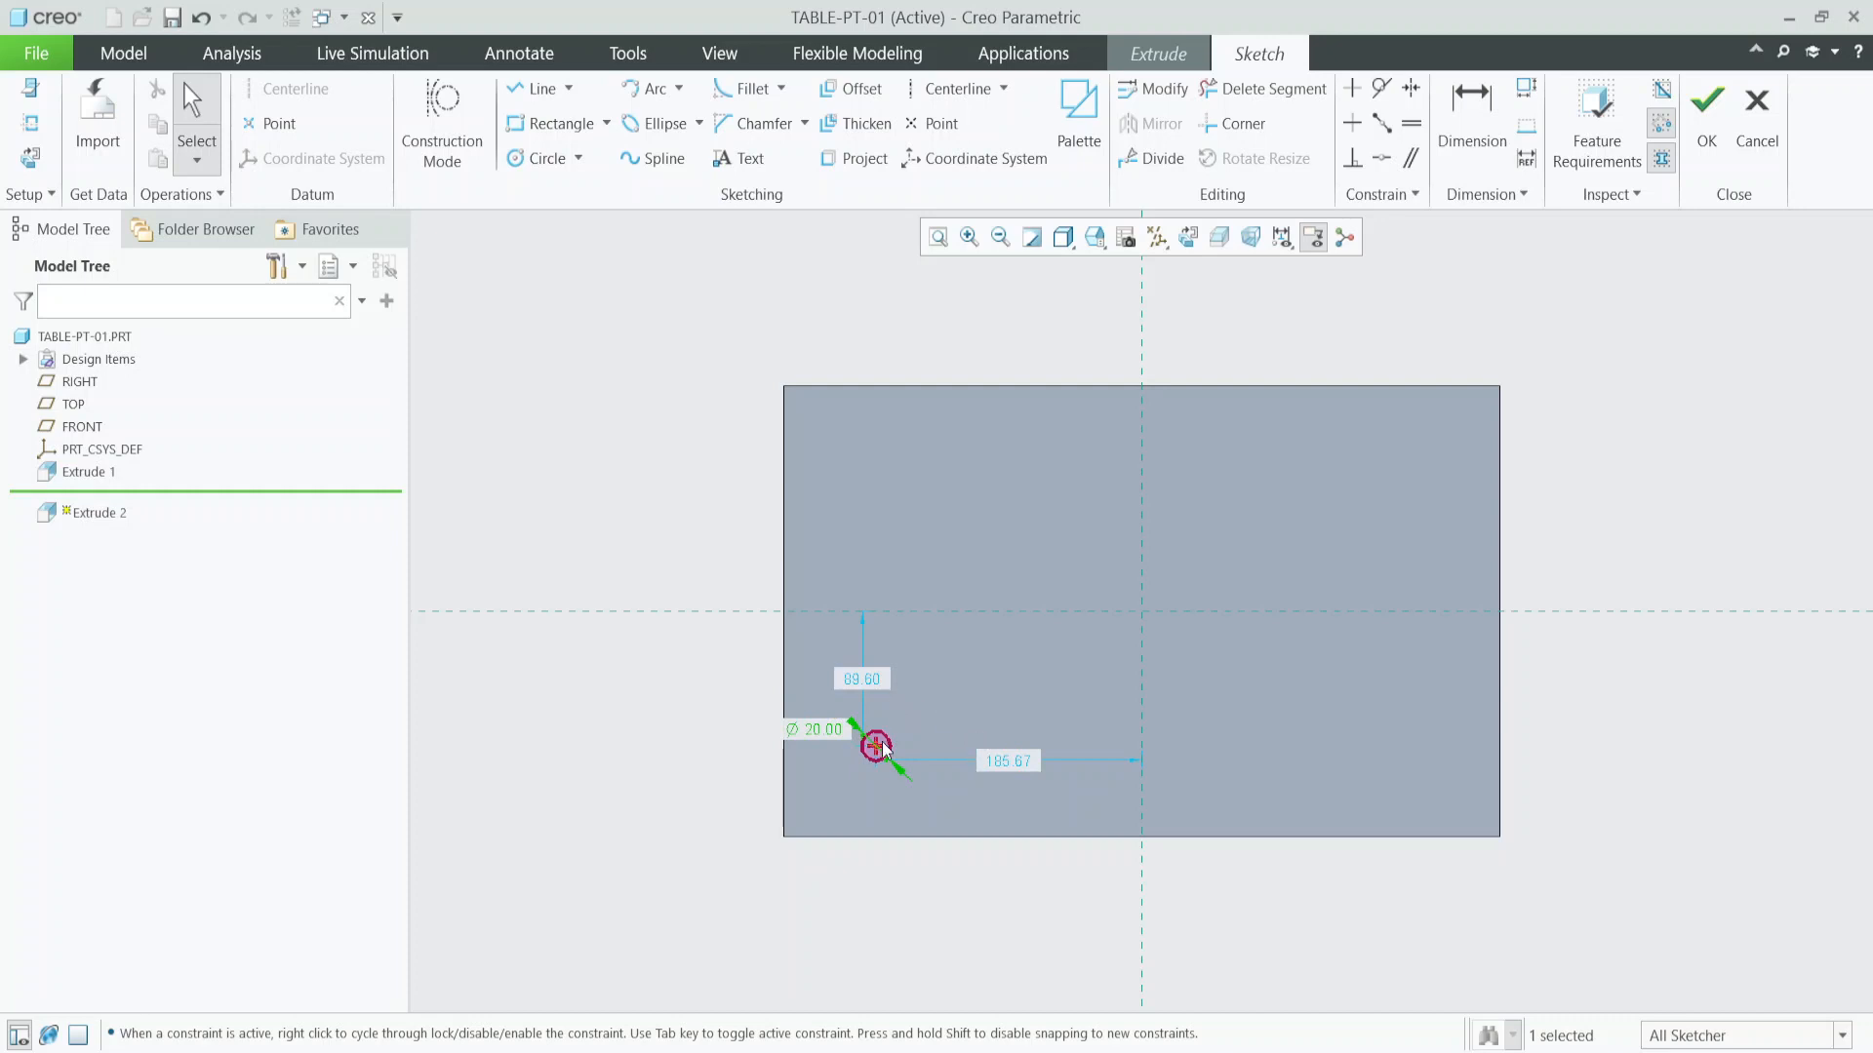
# Dimension the circle's centre from the plate's lower edge and set the distance to 25 mm.
pyautogui.scroll(3, 883, 749)
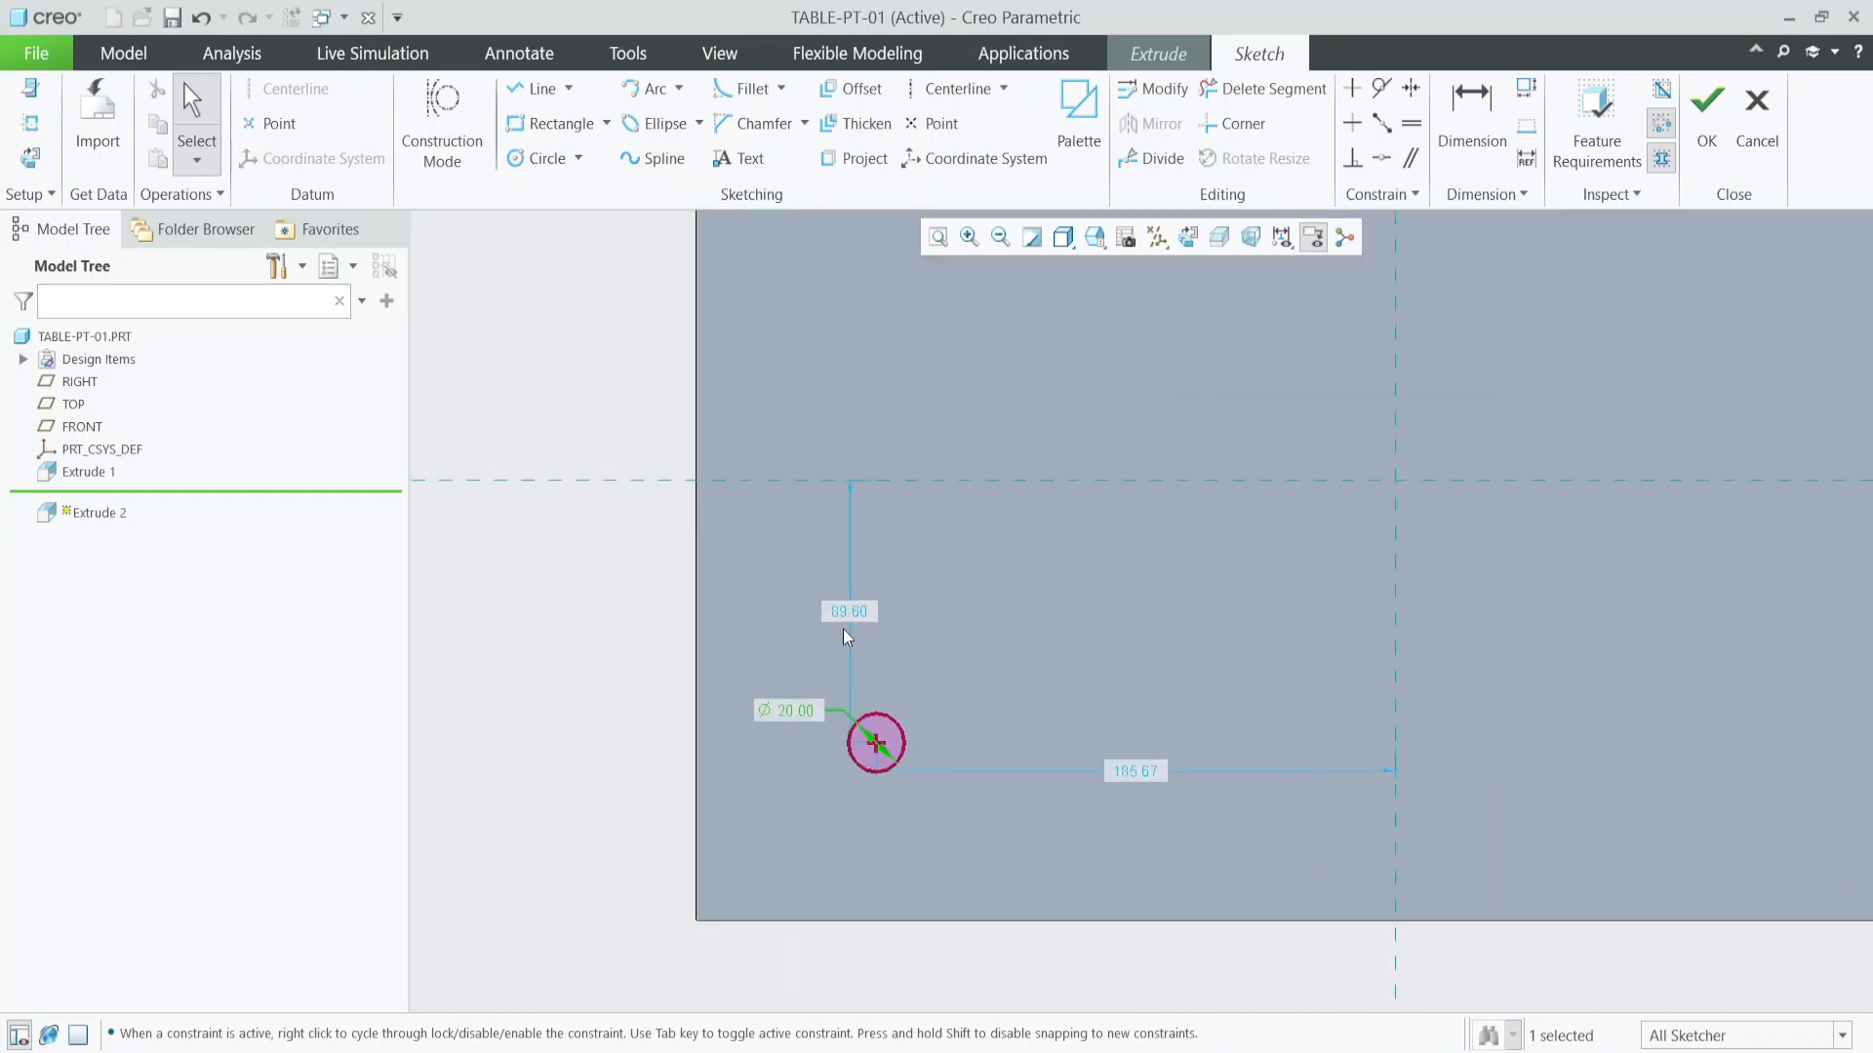
pyautogui.click(1452, 148)
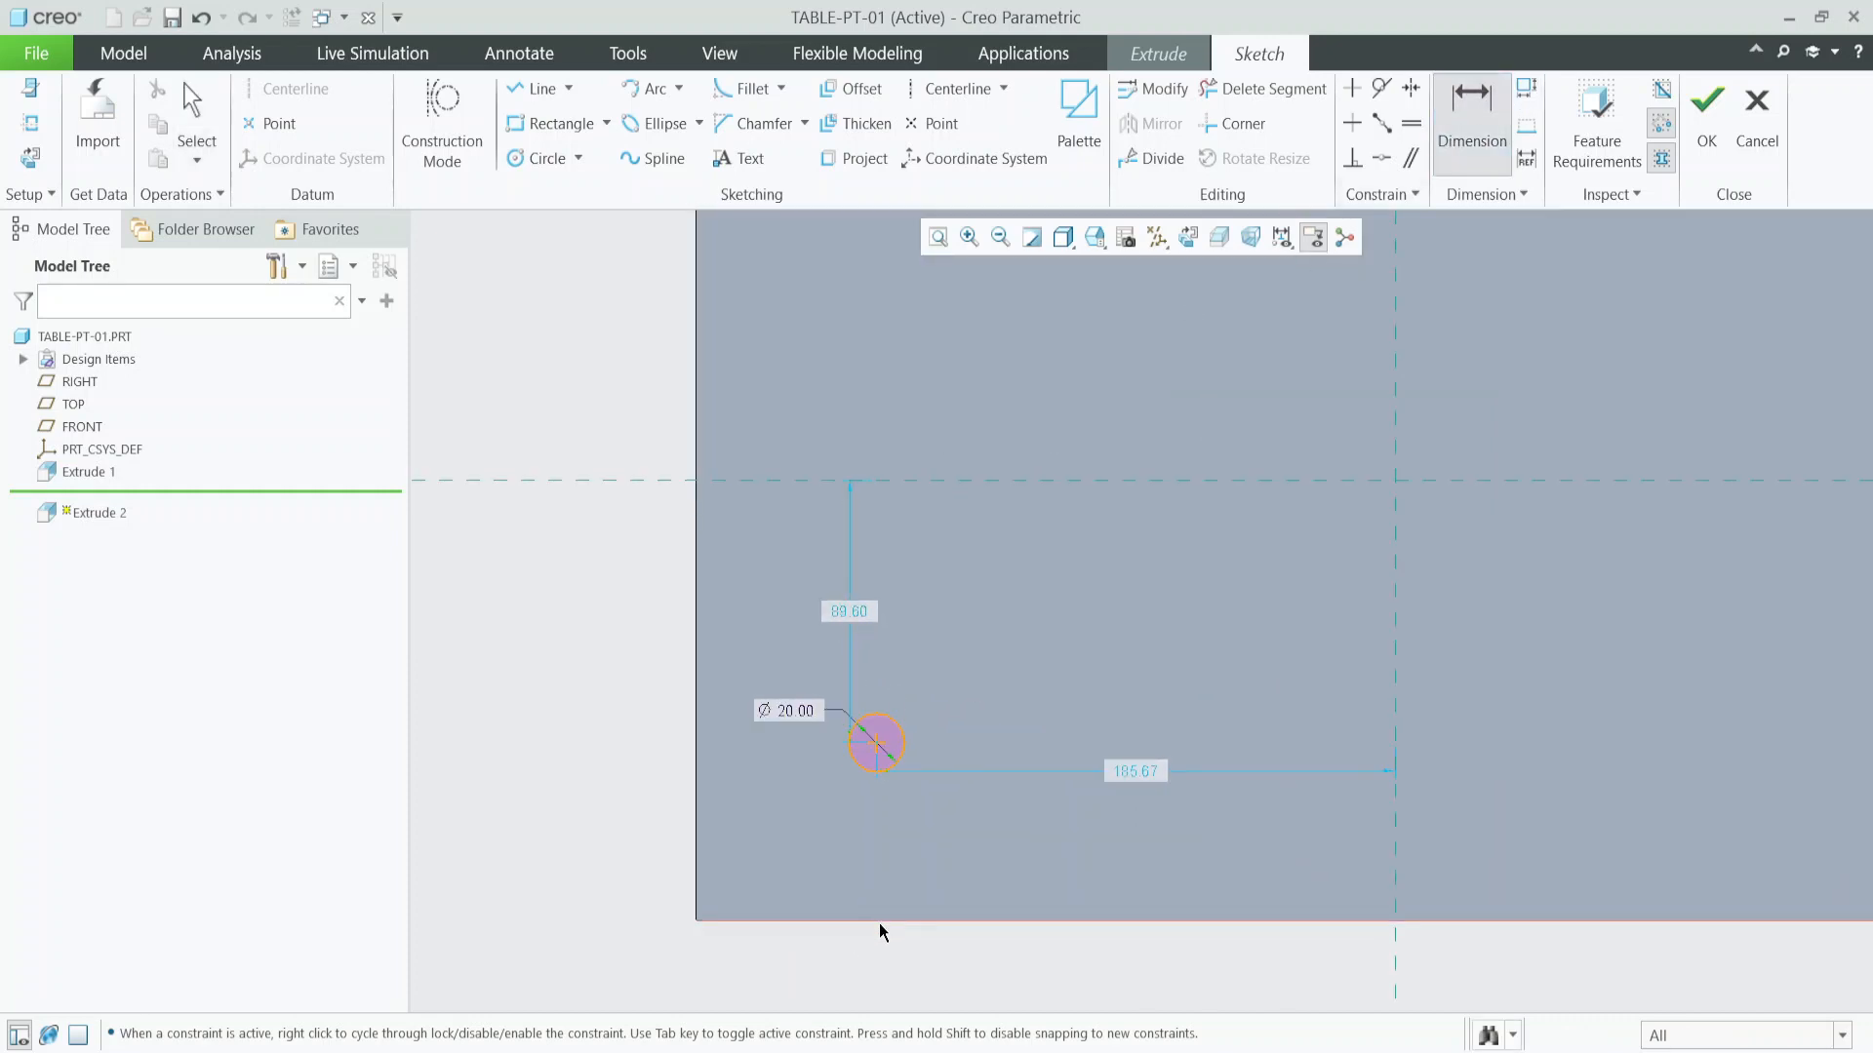
pyautogui.middleClick(878, 843)
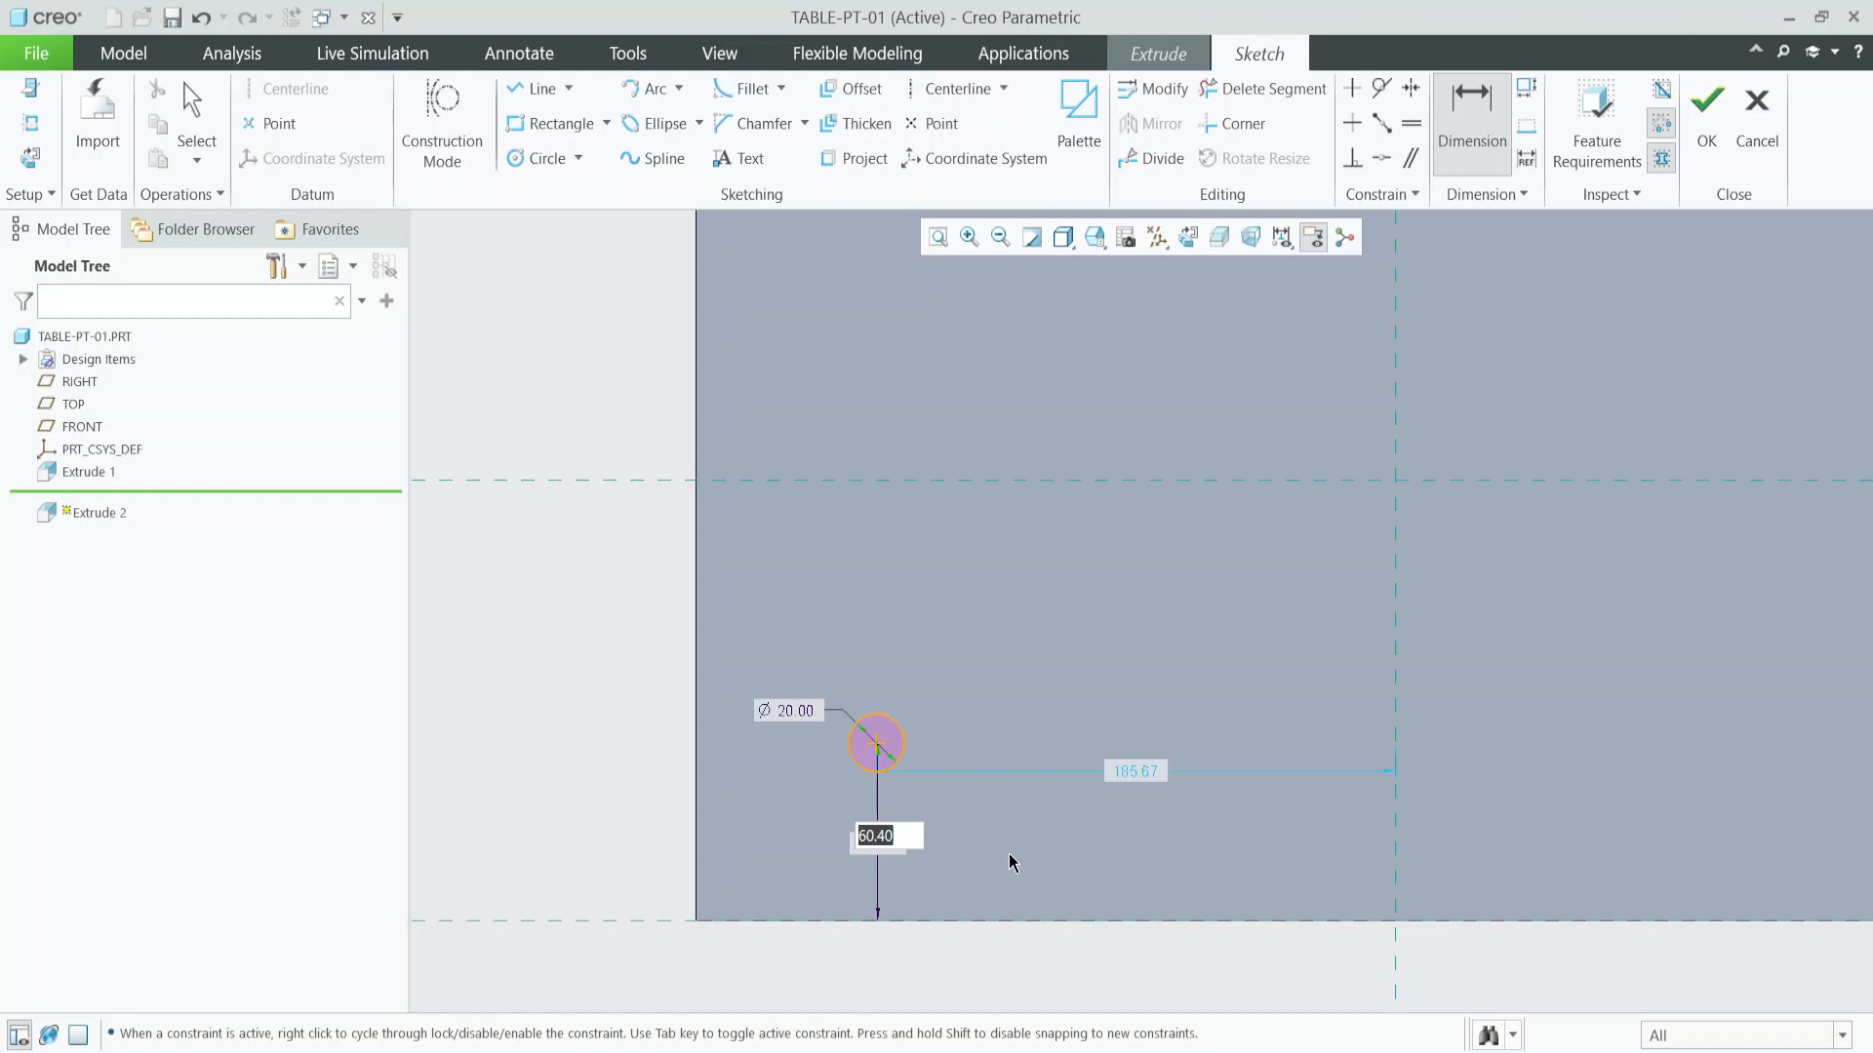
pyautogui.write('25')
pyautogui.press('Return')
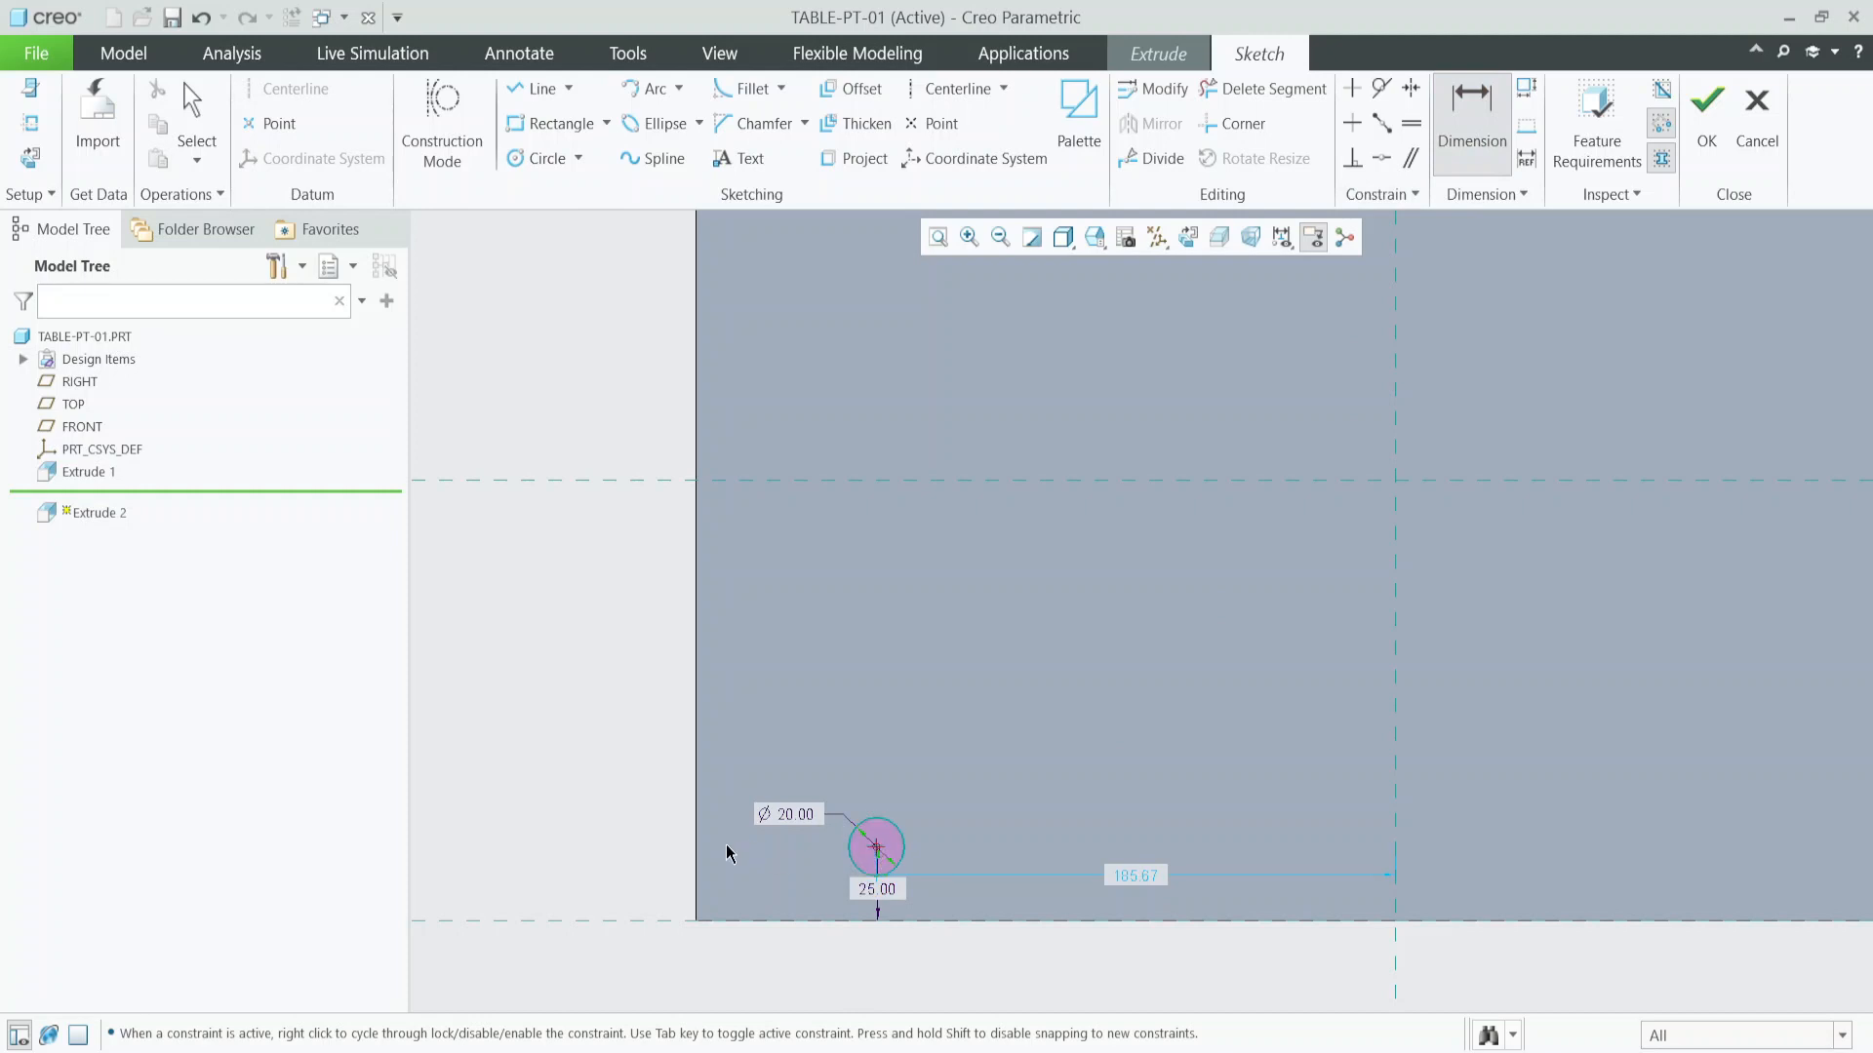
# Dimension the circle's centre from the plate's left edge and set the distance to 25 mm.
pyautogui.click(706, 871)
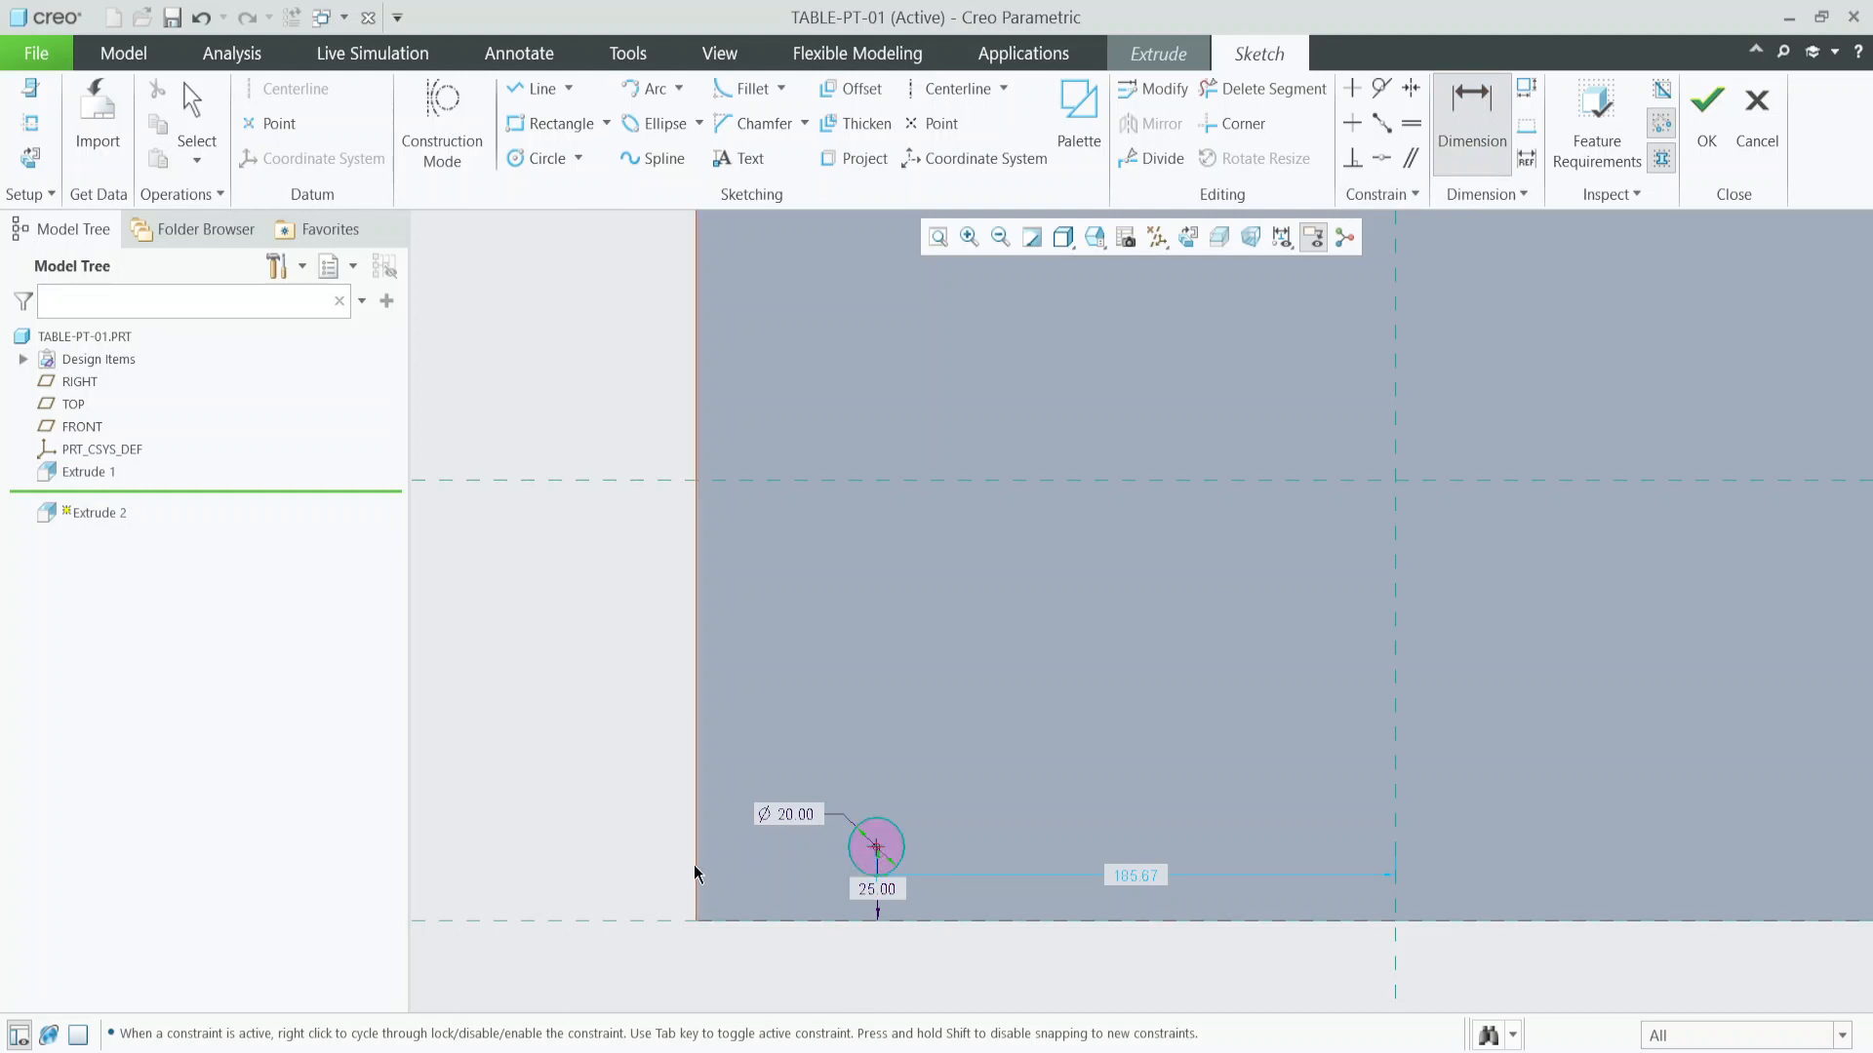
pyautogui.middleClick(727, 728)
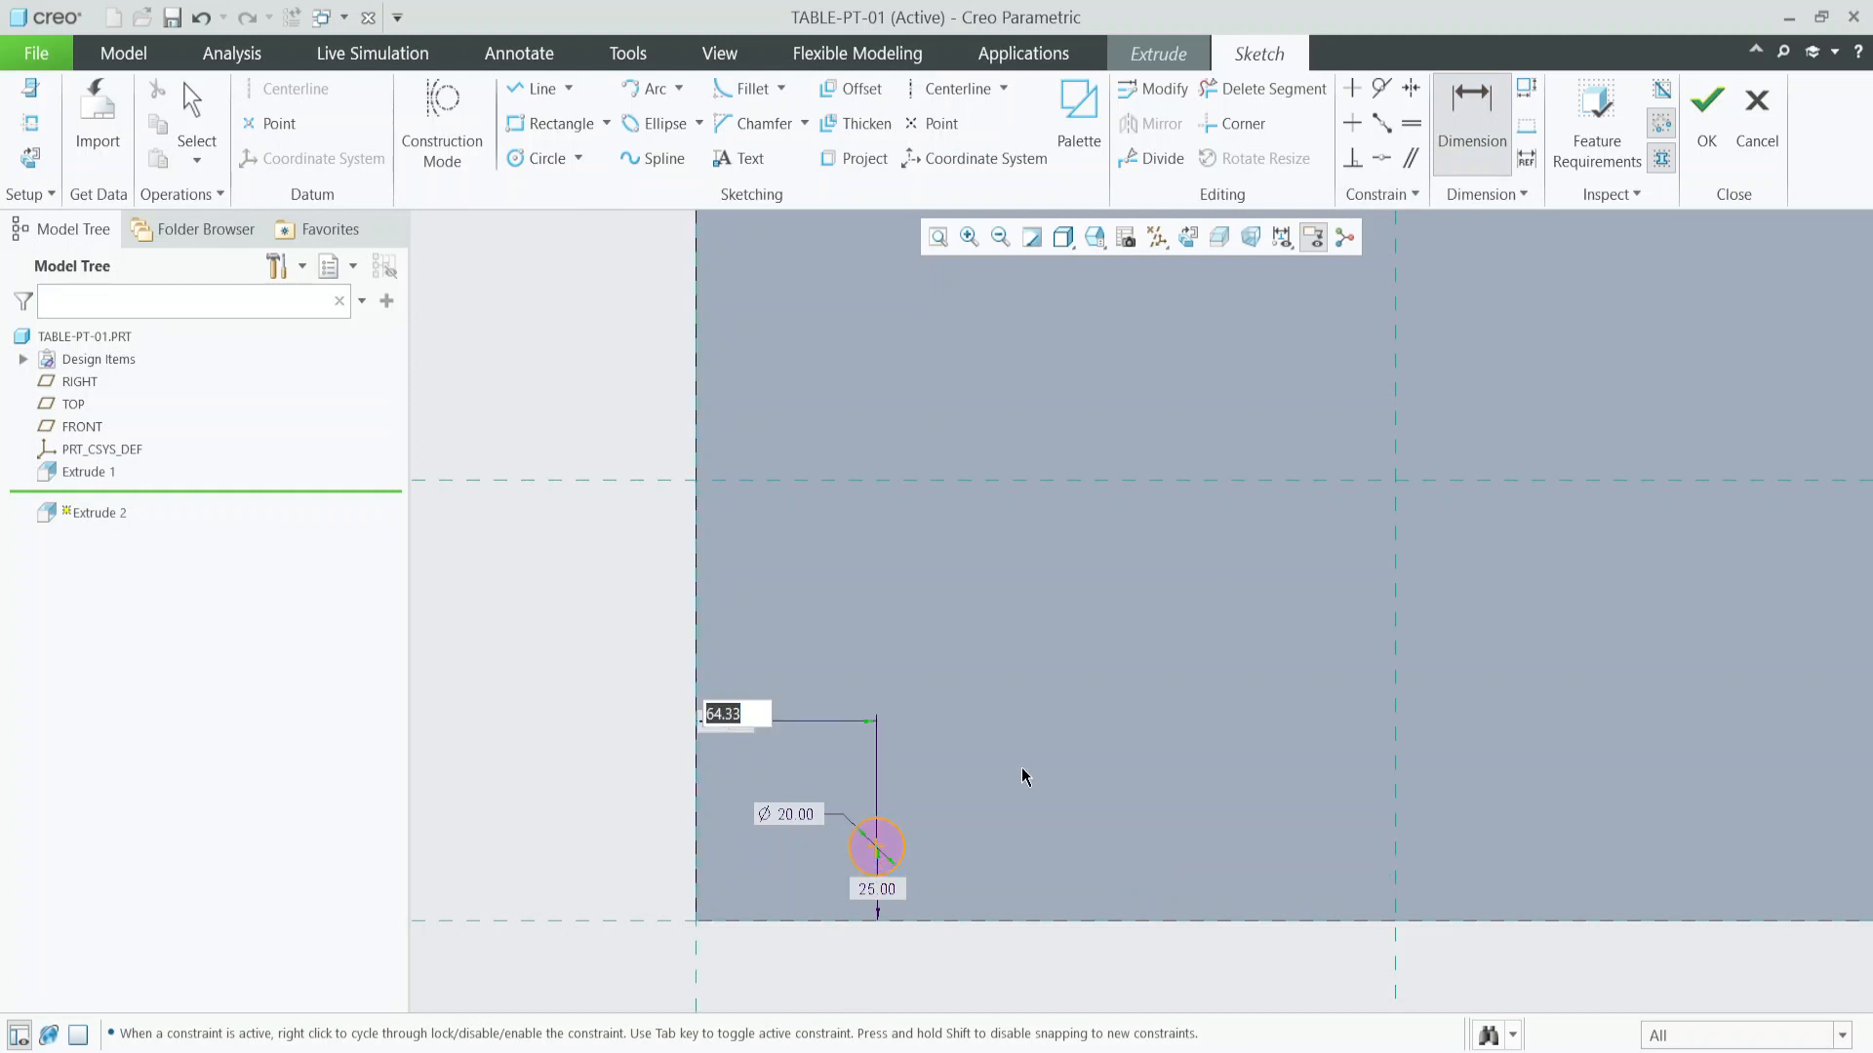
pyautogui.write('25')
pyautogui.press('Return')
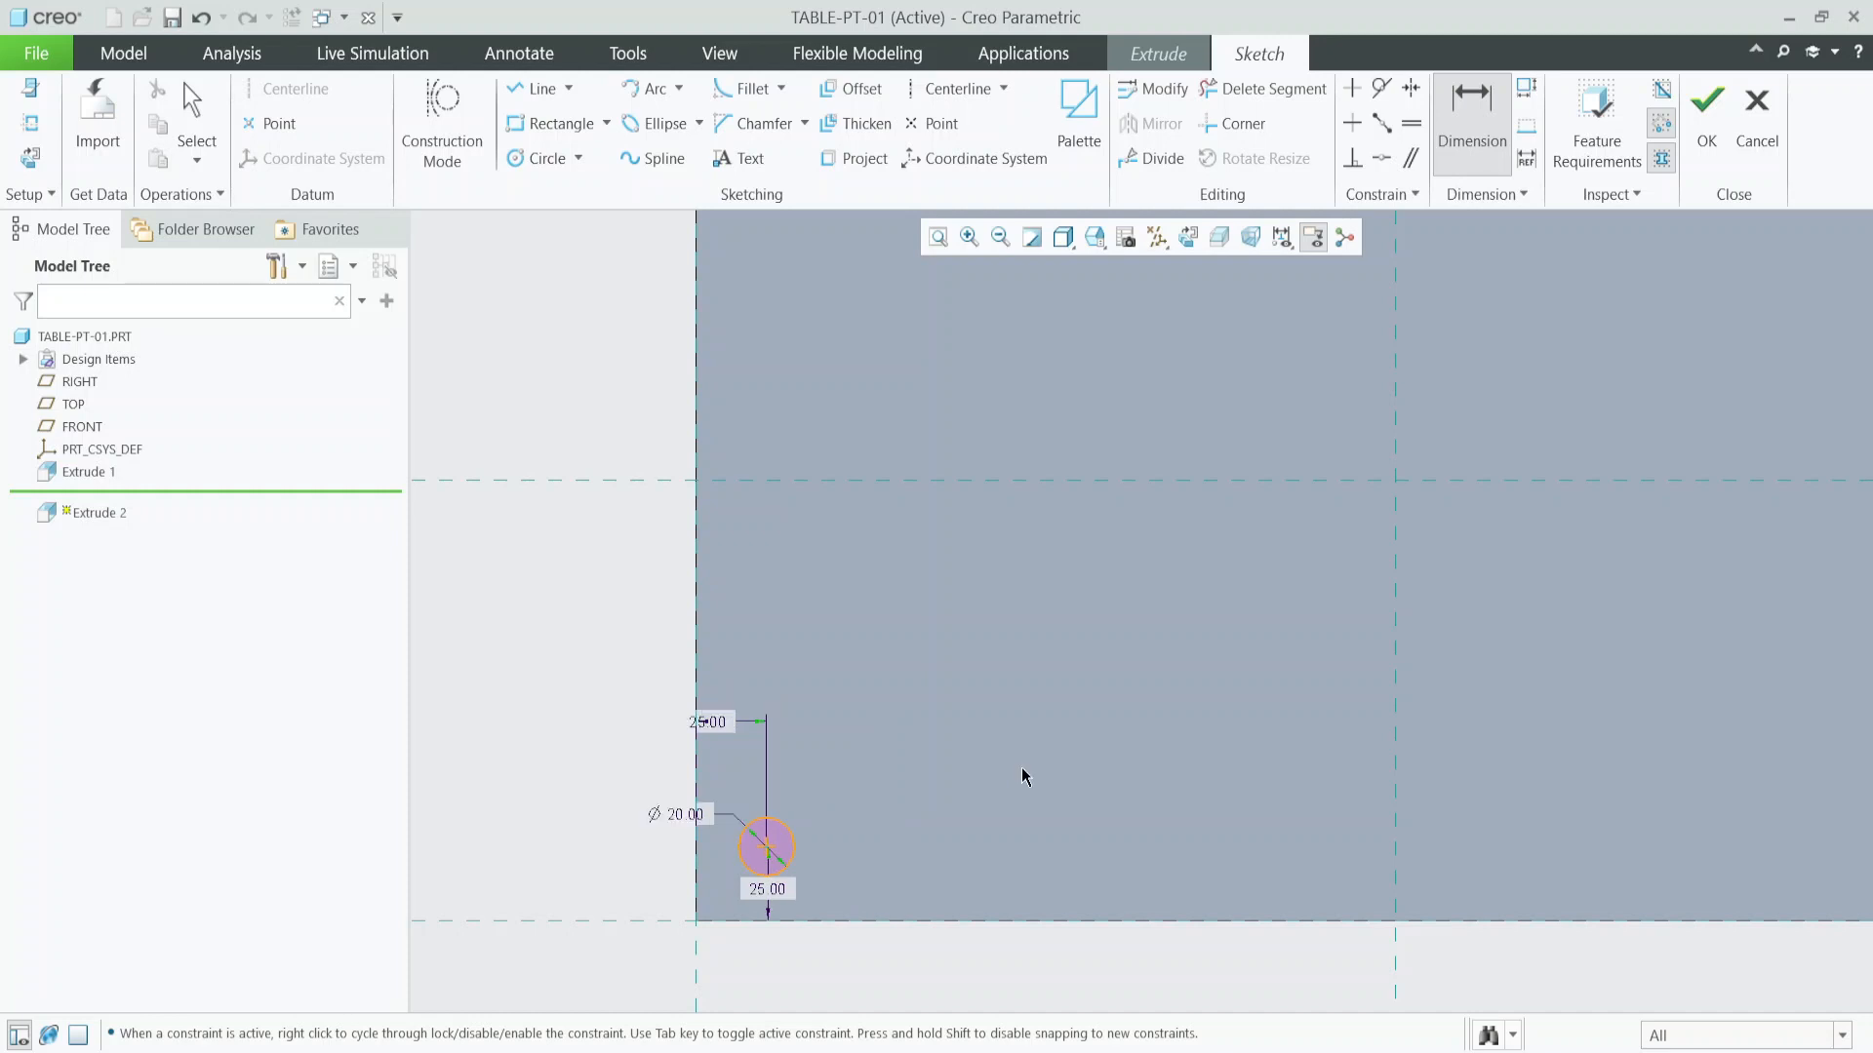
# Finish the circle sketch and extrude it as a material-removing cut into the plate with the To Next depth option.
pyautogui.scroll(2, 1311, 482)
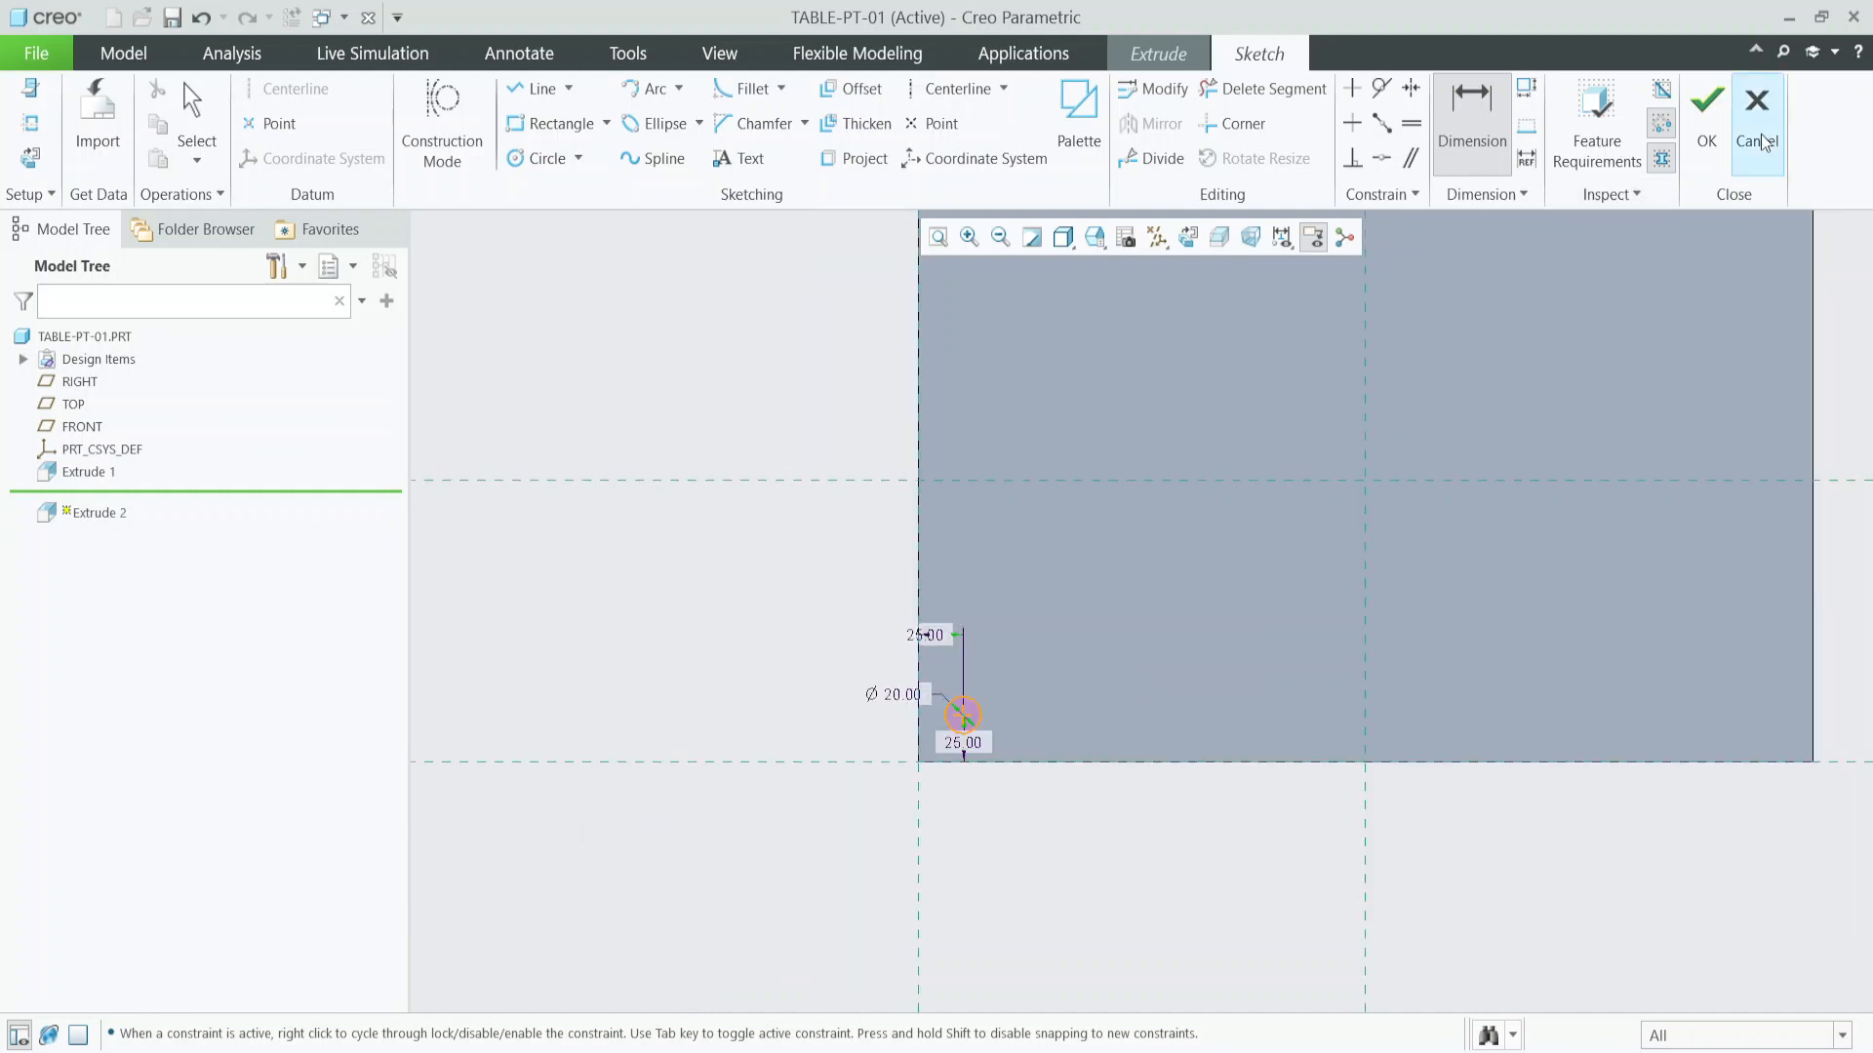
pyautogui.click(1706, 122)
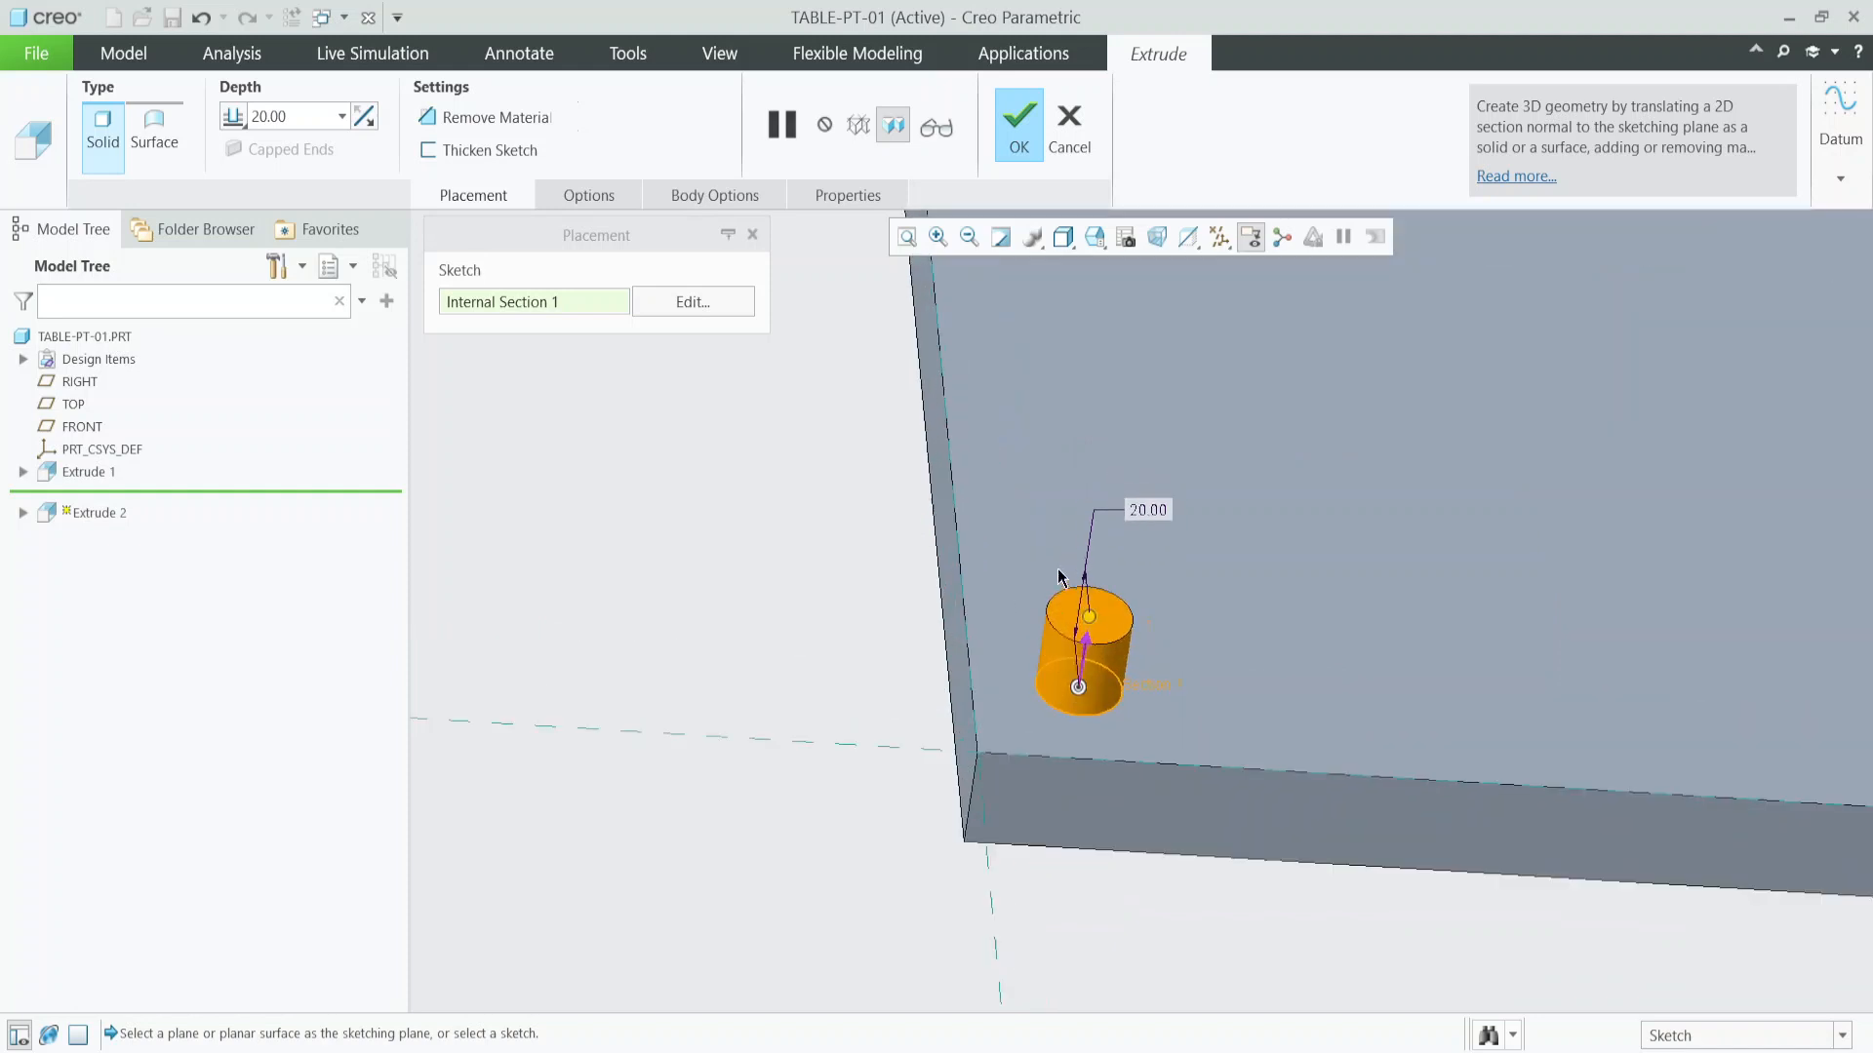
pyautogui.scroll(-2, 1073, 605)
pyautogui.click(1073, 694)
pyautogui.scroll(3, 903, 614)
pyautogui.moveTo(903, 601); pyautogui.dragTo(967, 794, button='middle')
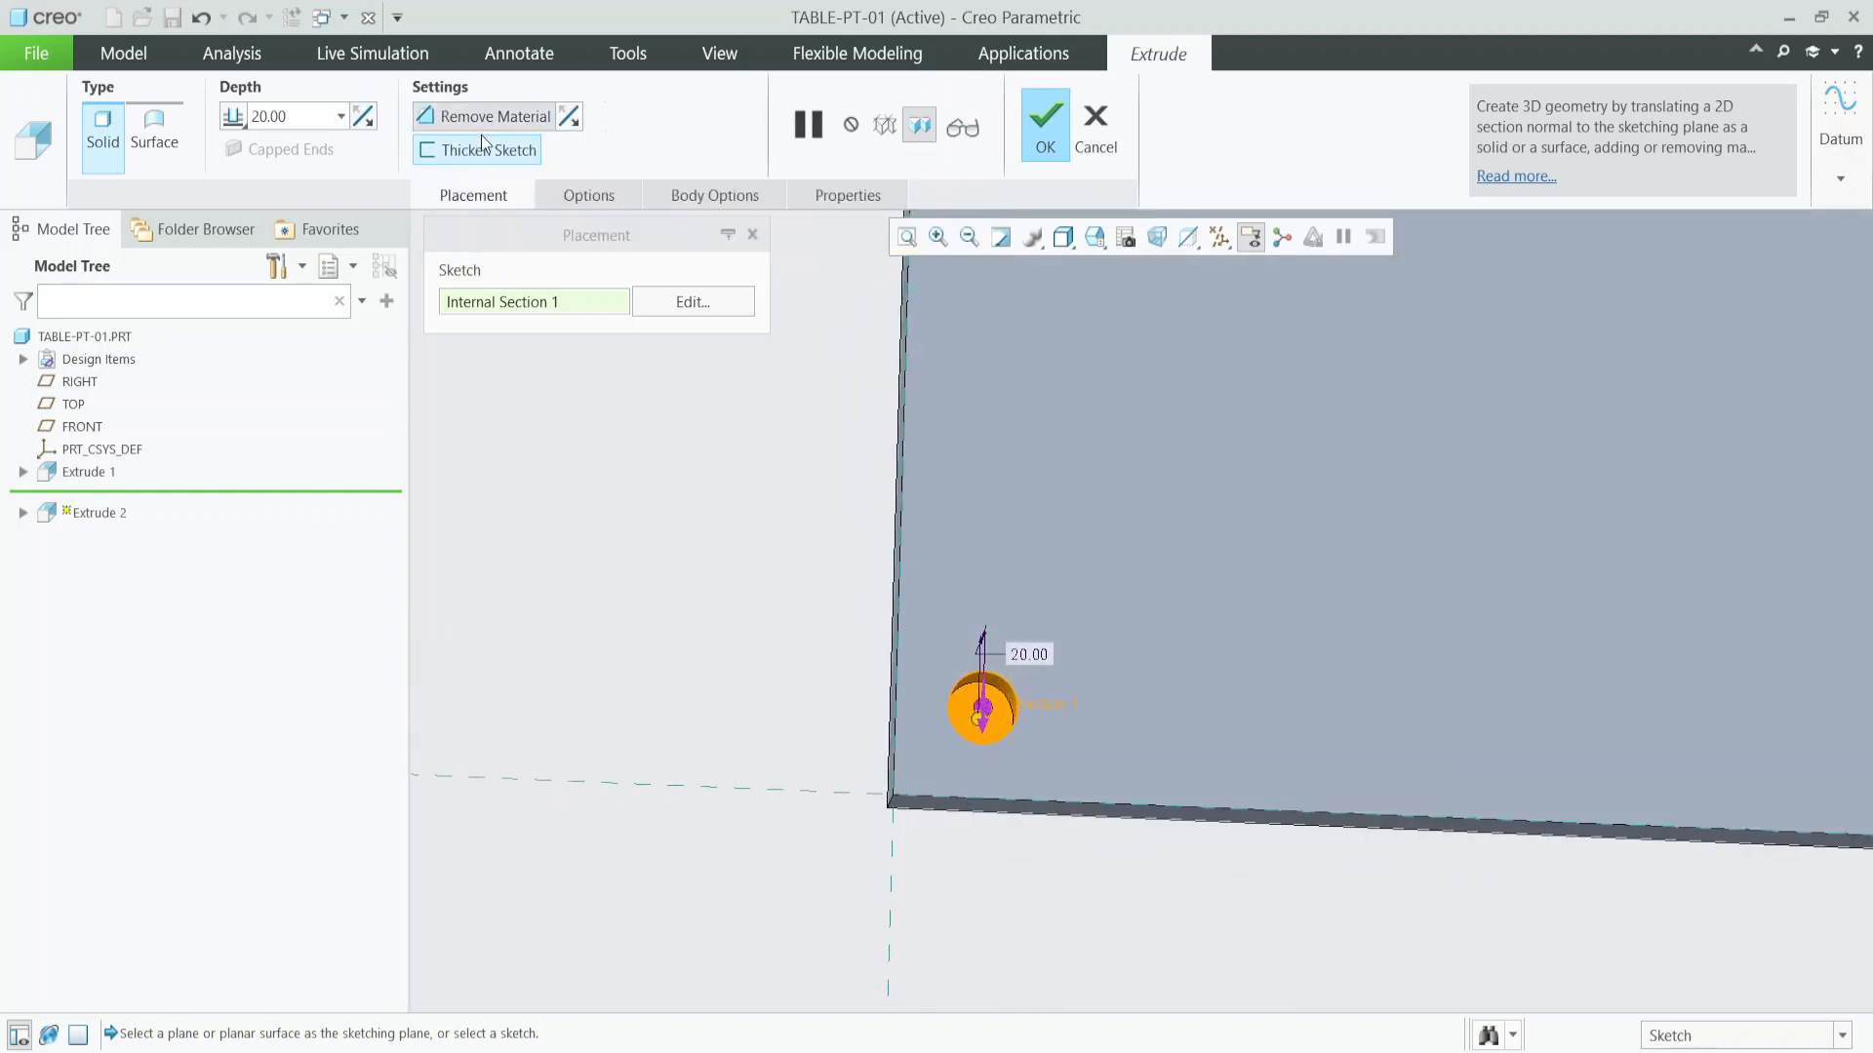
pyautogui.click(234, 117)
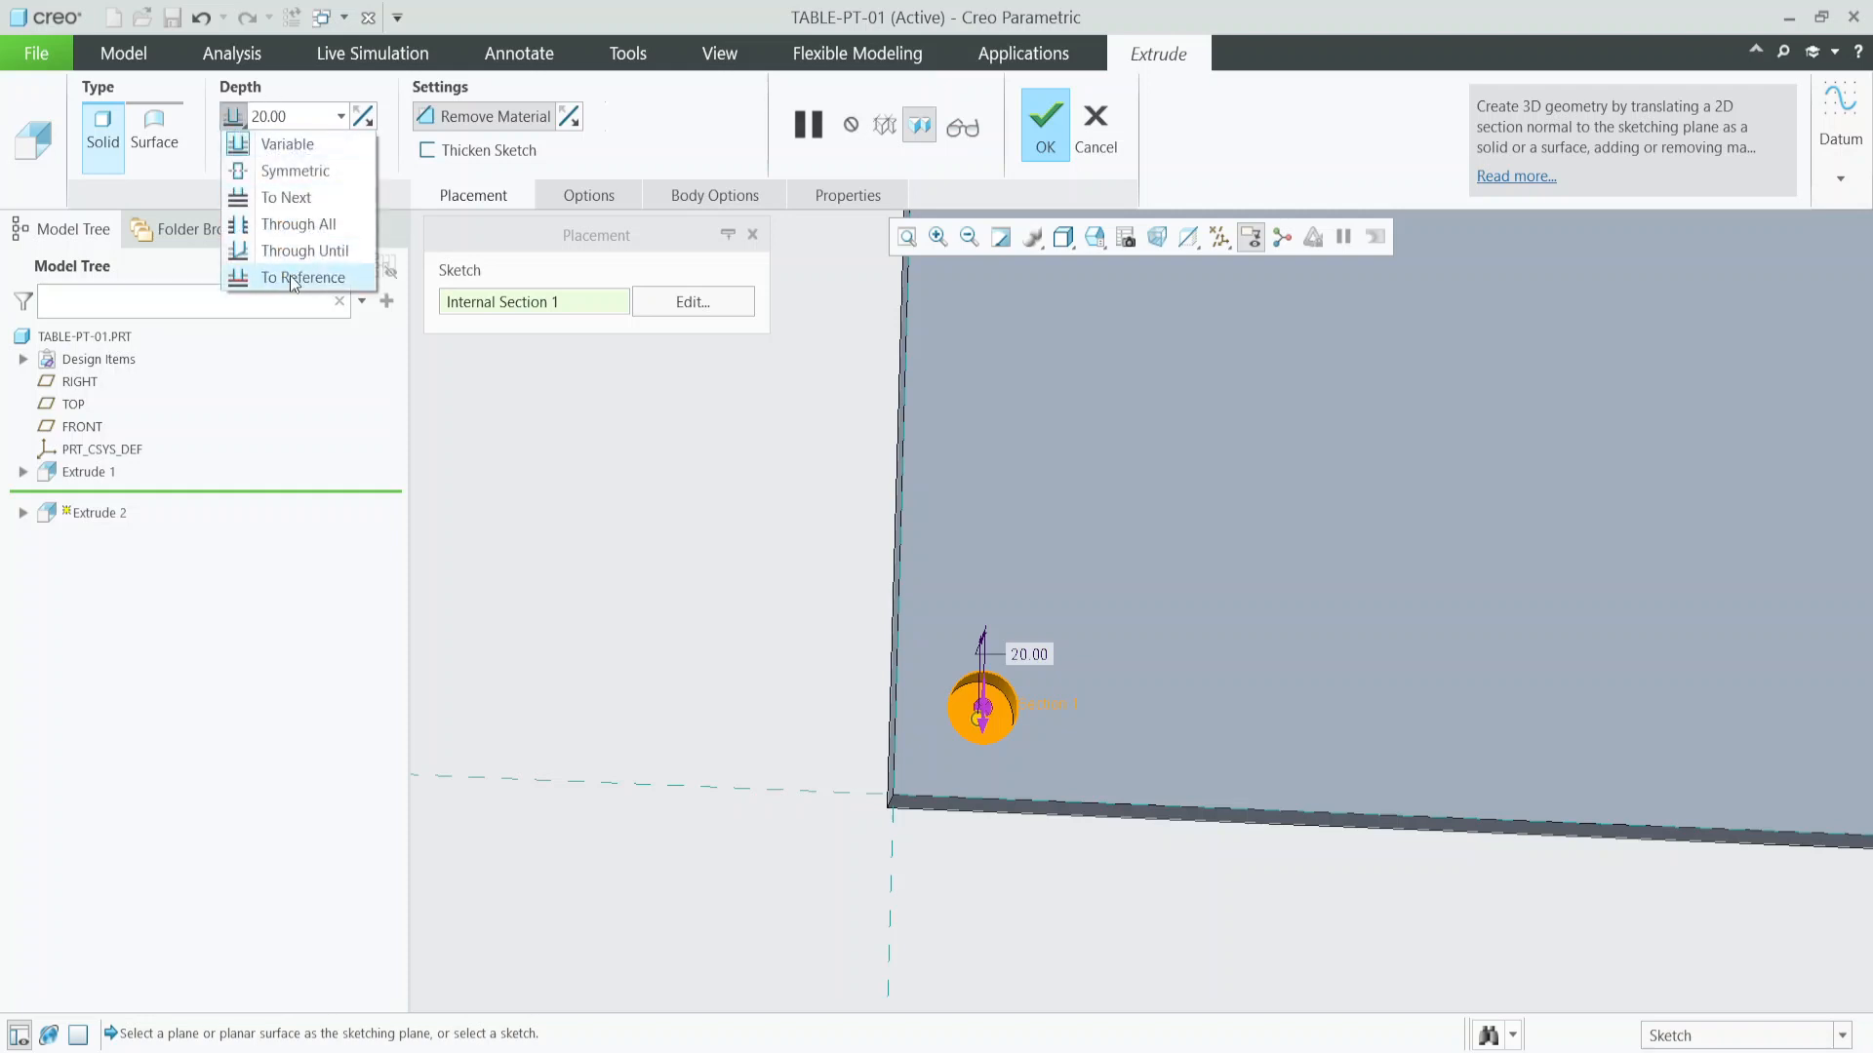
pyautogui.click(293, 197)
pyautogui.moveTo(934, 609); pyautogui.dragTo(952, 692, button='middle')
pyautogui.scroll(-5, 927, 534)
pyautogui.click(1061, 119)
pyautogui.click(856, 817)
# Start a pattern of the corner hole's extrusion and set the pattern type to Table.
pyautogui.scroll(3, 1003, 752)
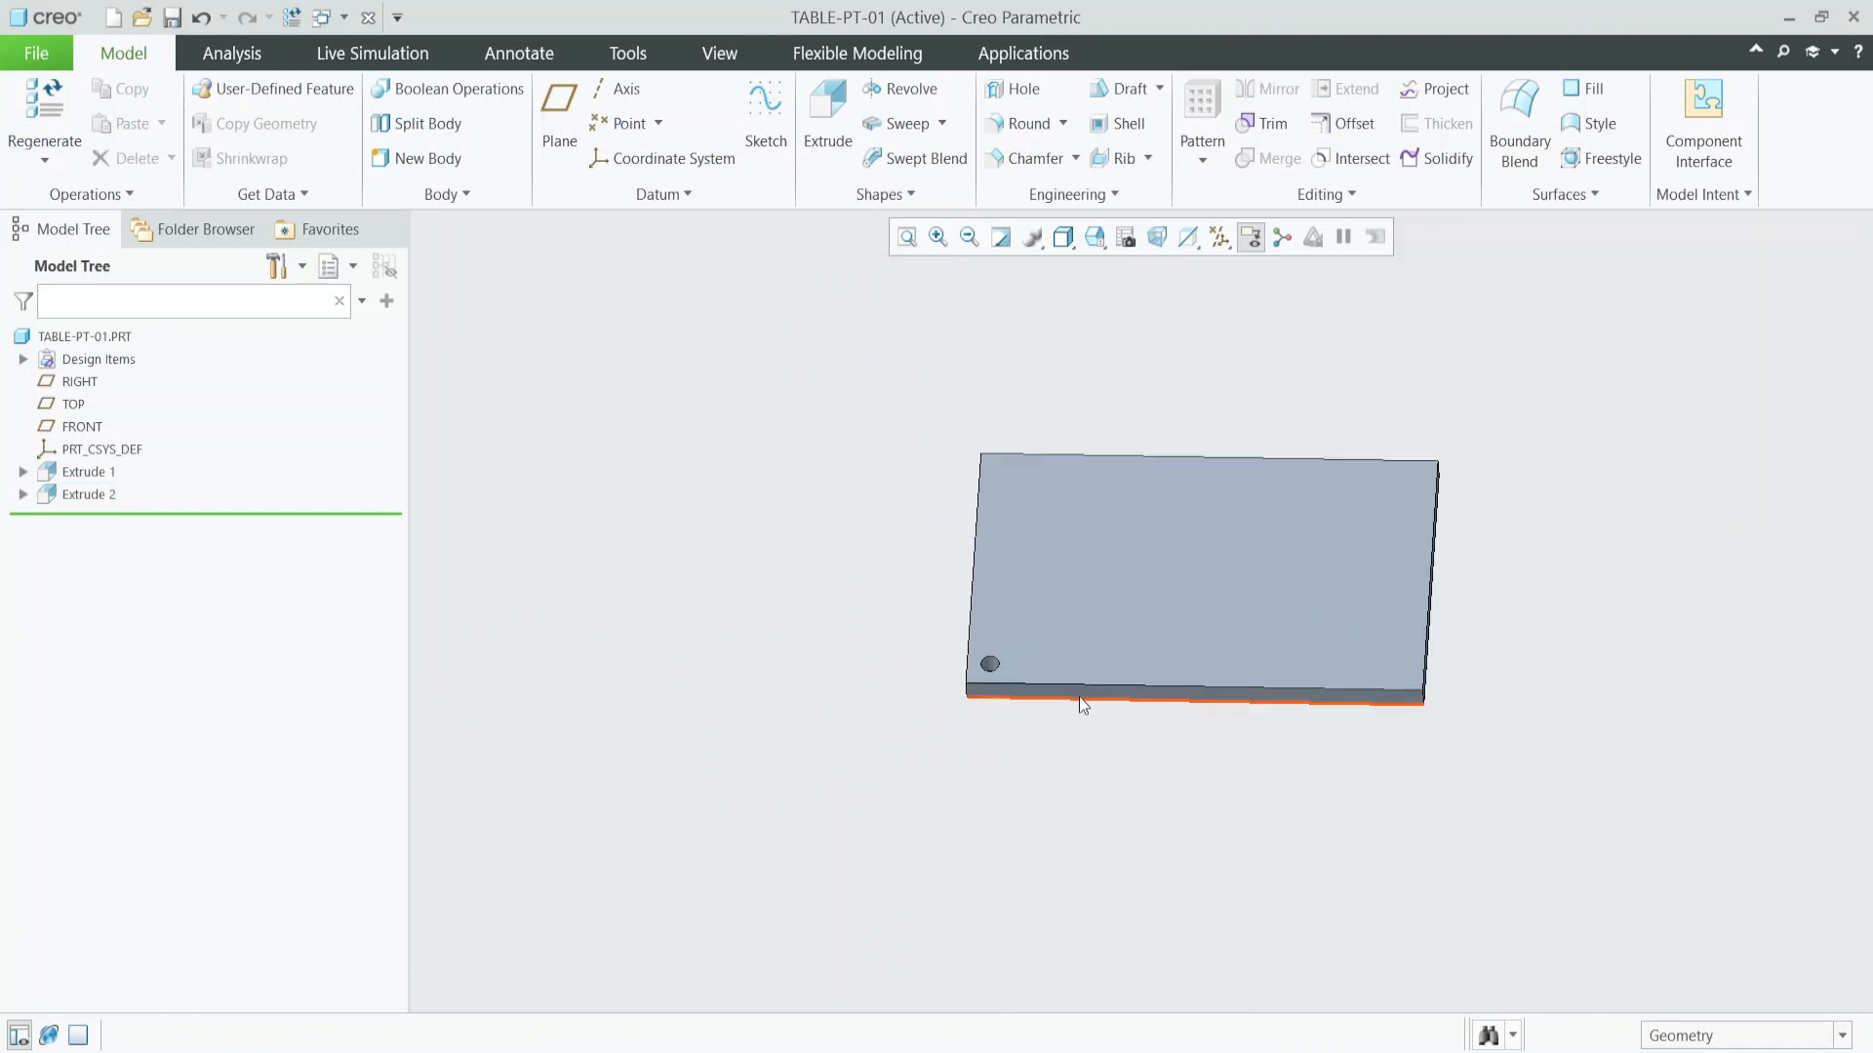
pyautogui.scroll(-3, 1080, 698)
pyautogui.moveTo(958, 612); pyautogui.dragTo(959, 566, button='middle')
pyautogui.scroll(-3, 960, 565)
pyautogui.scroll(2, 876, 733)
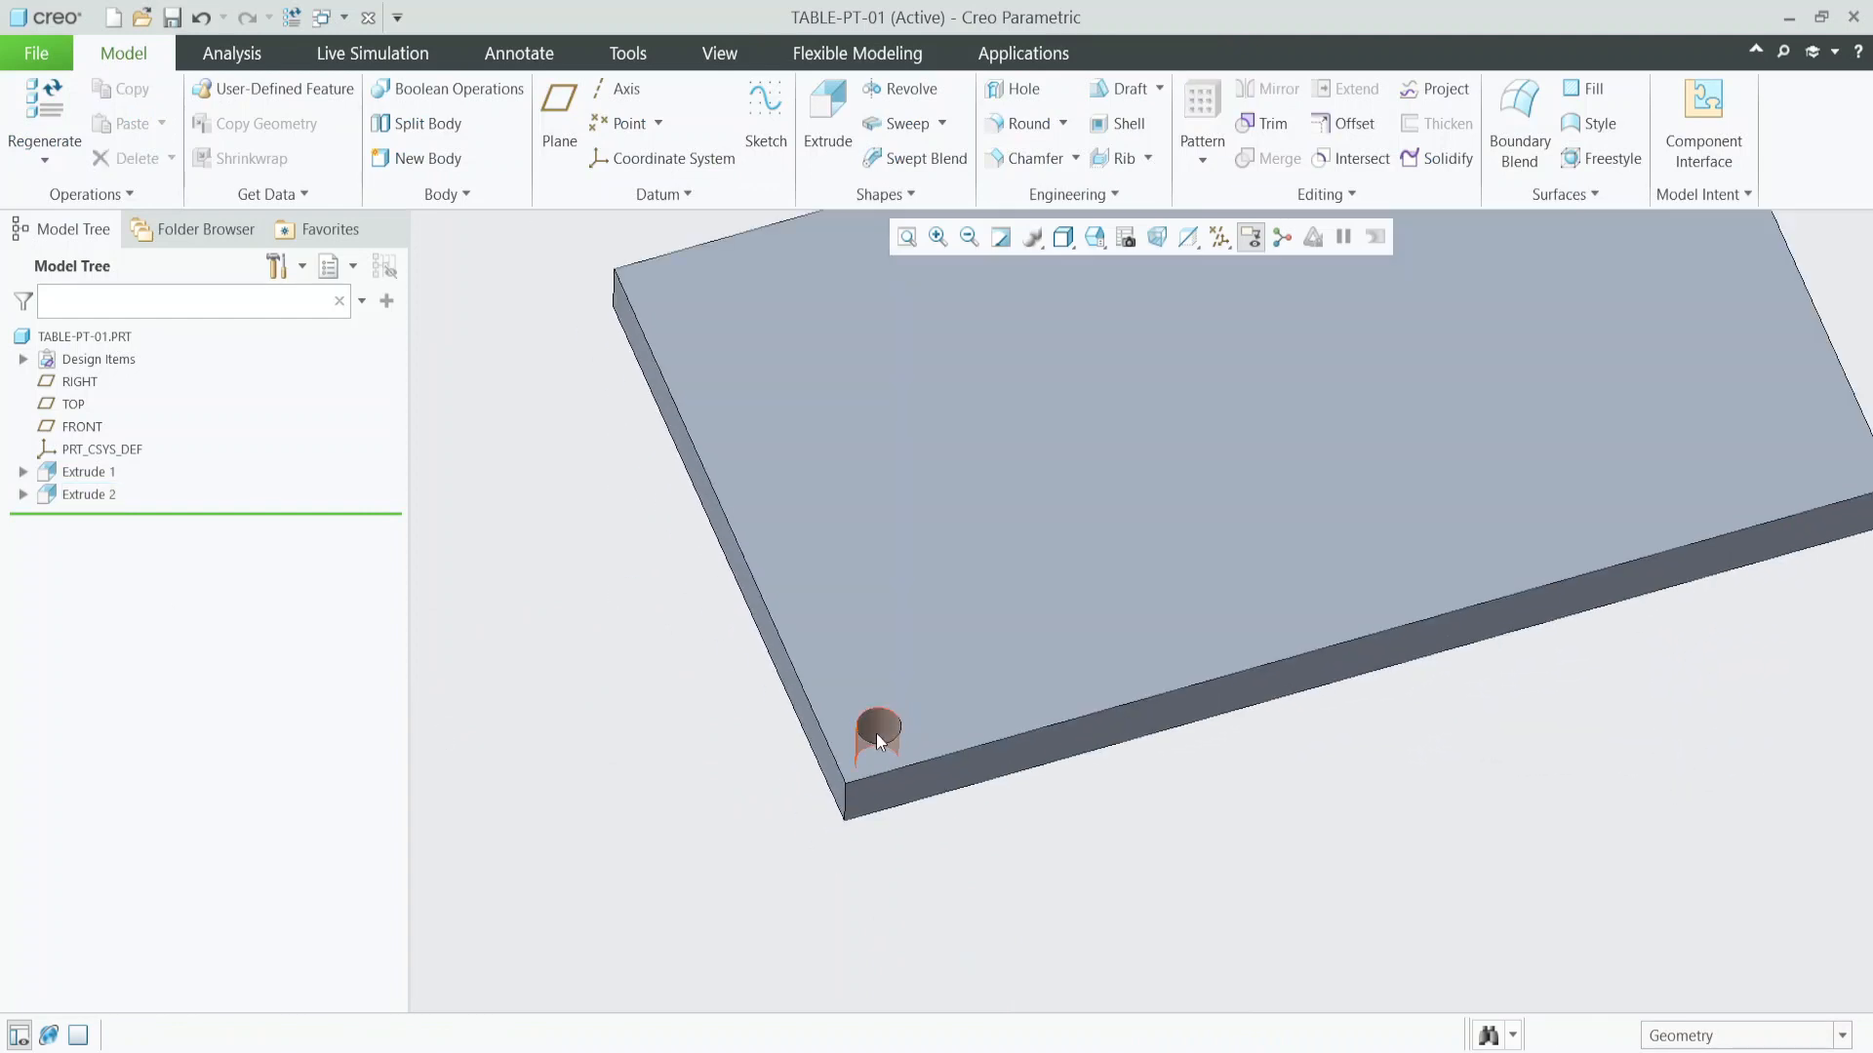
pyautogui.scroll(-1, 875, 733)
pyautogui.click(885, 725)
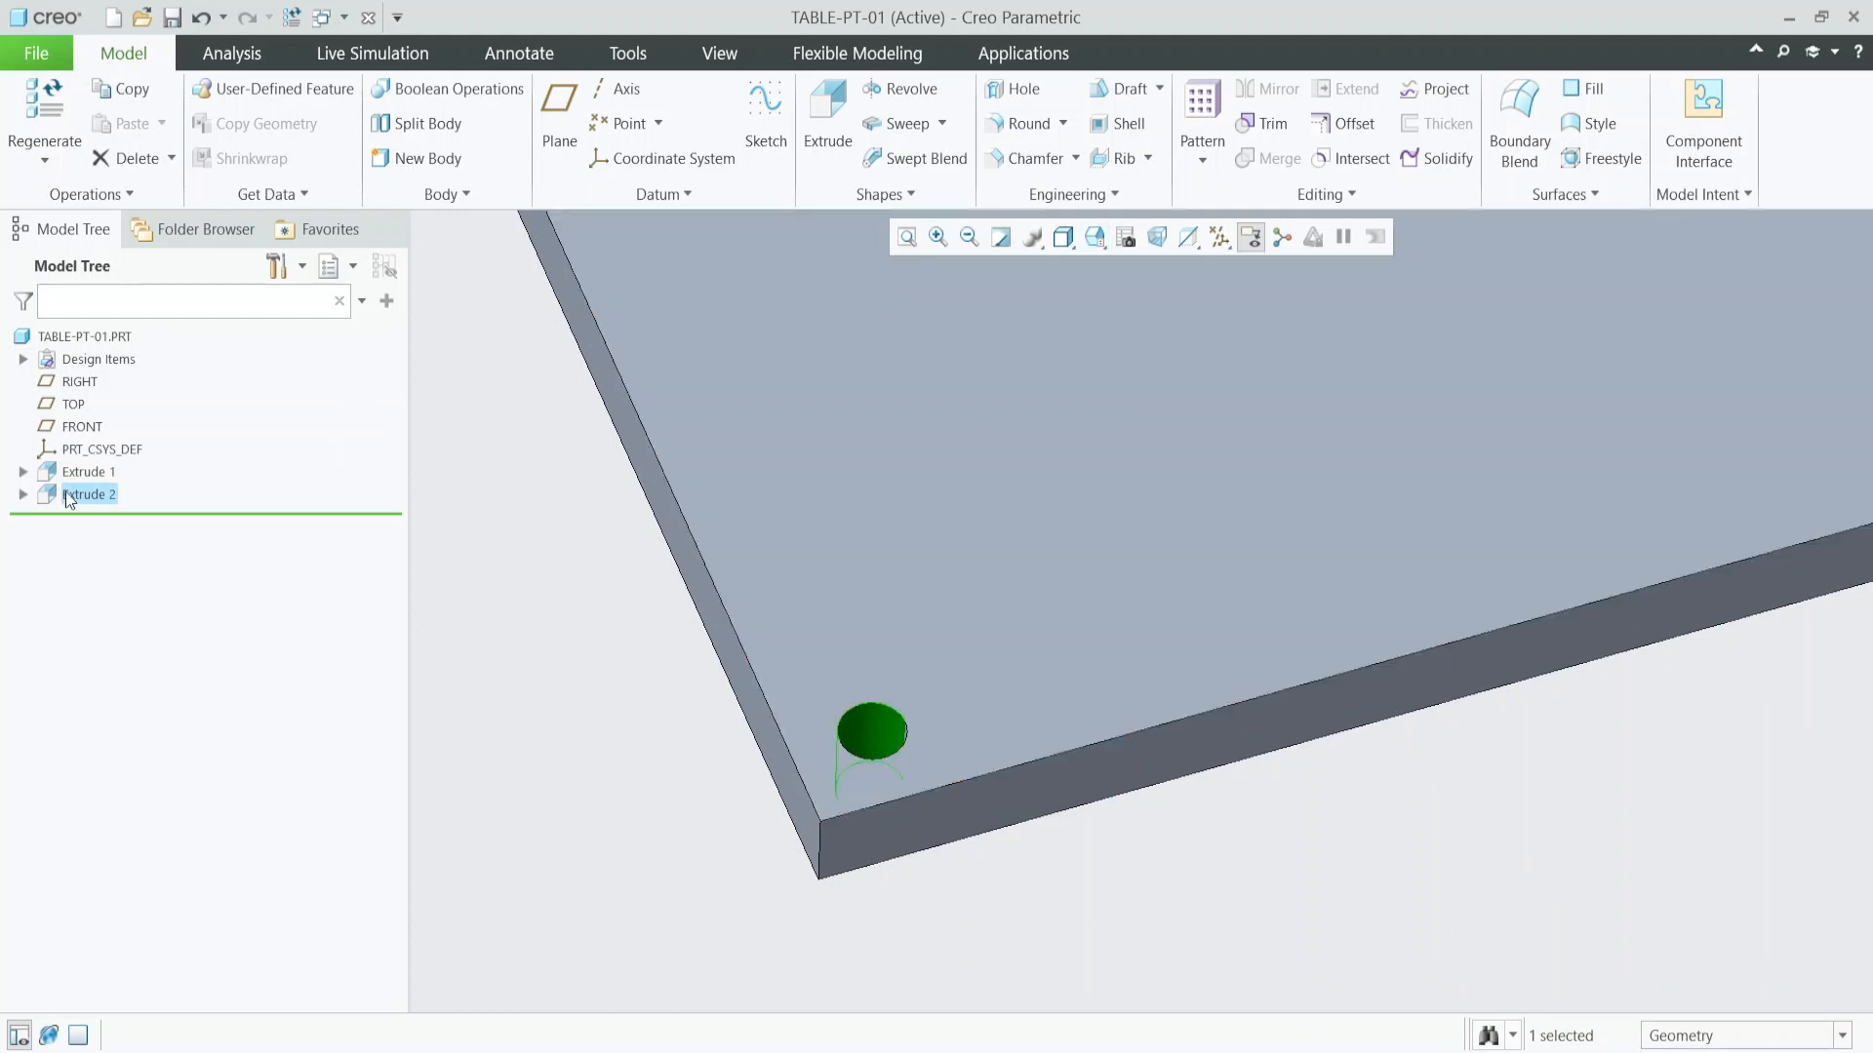
pyautogui.click(68, 496)
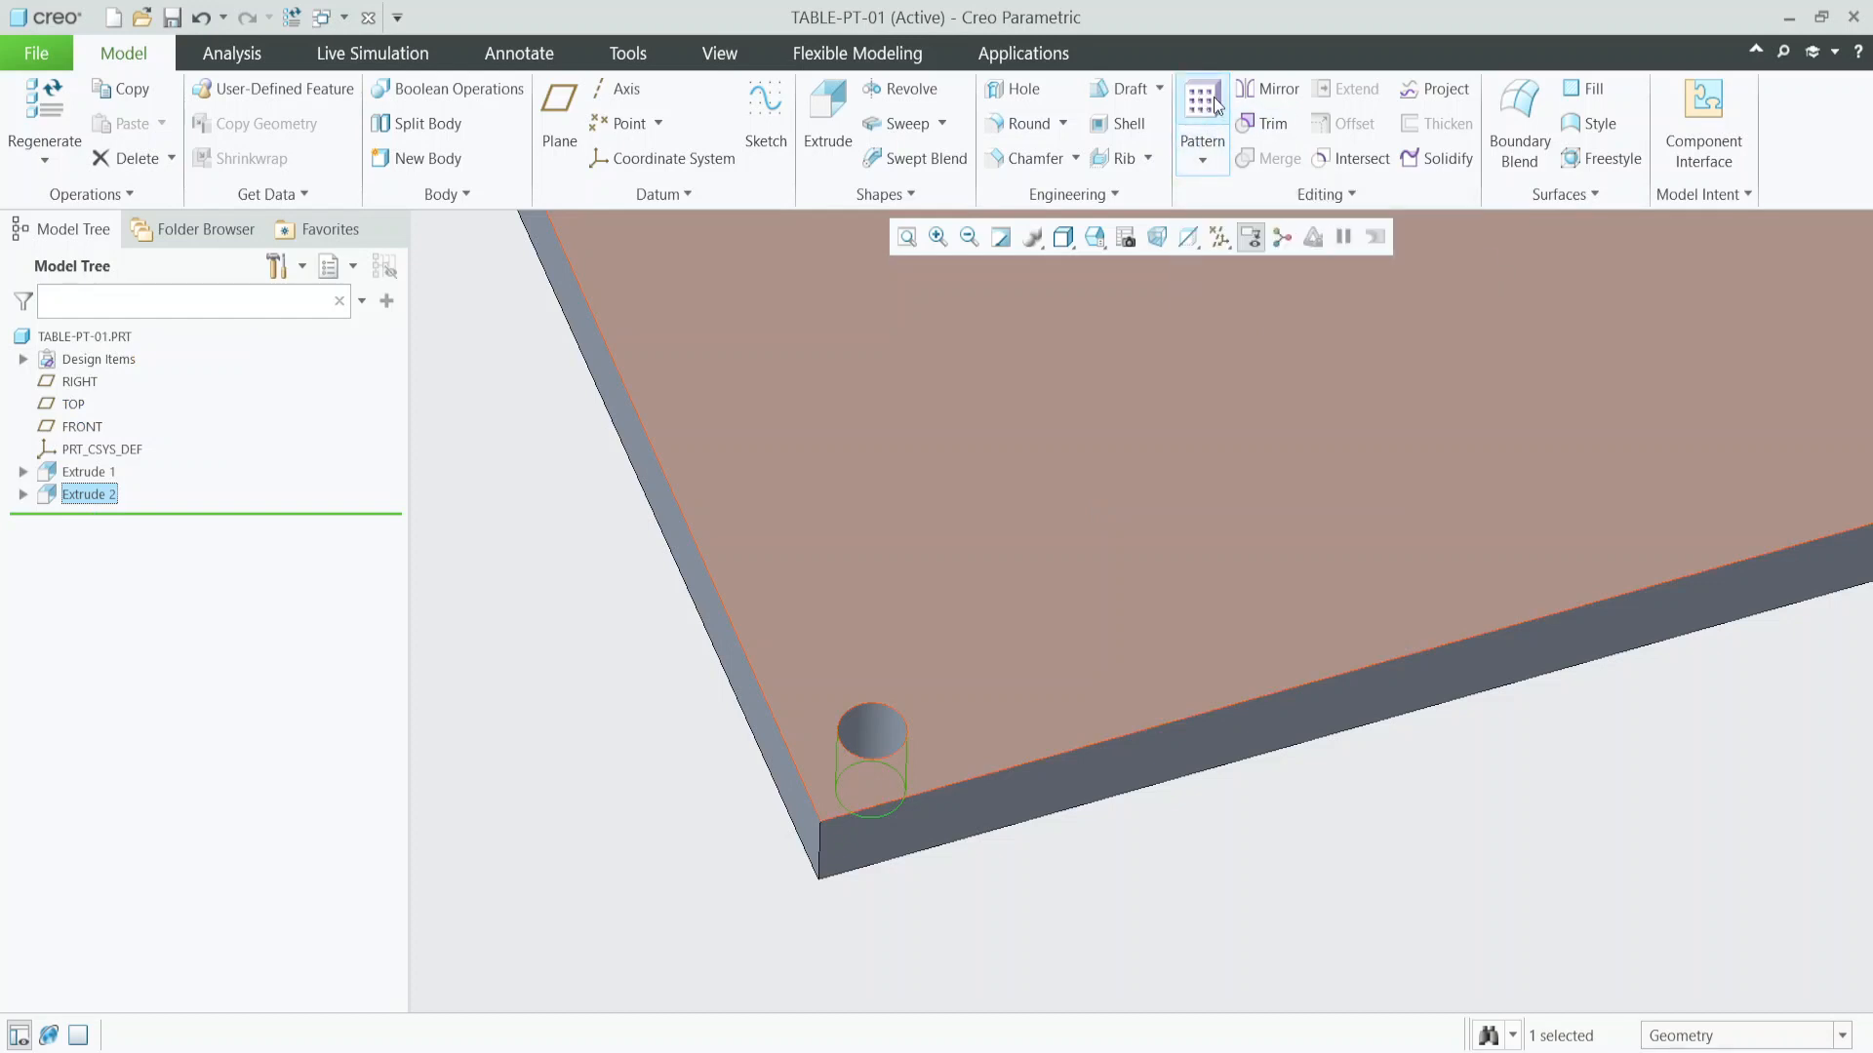
pyautogui.click(1214, 115)
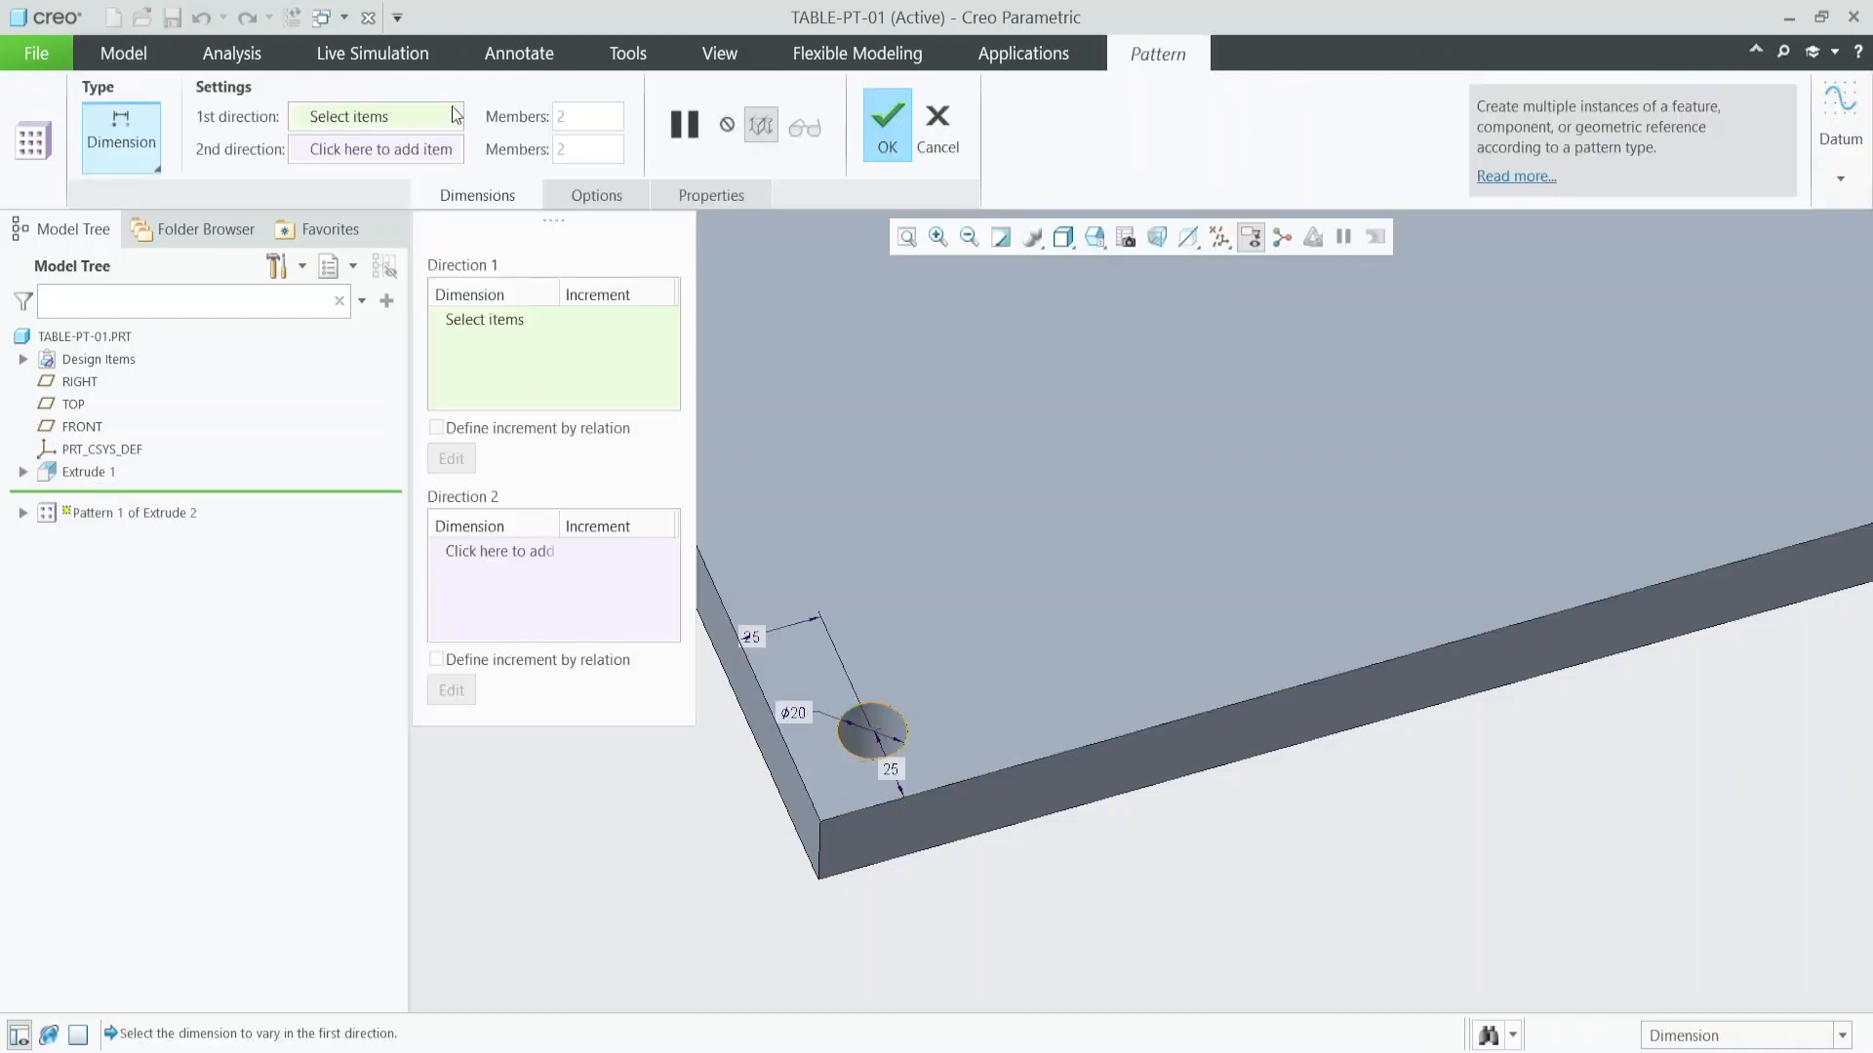
pyautogui.click(119, 148)
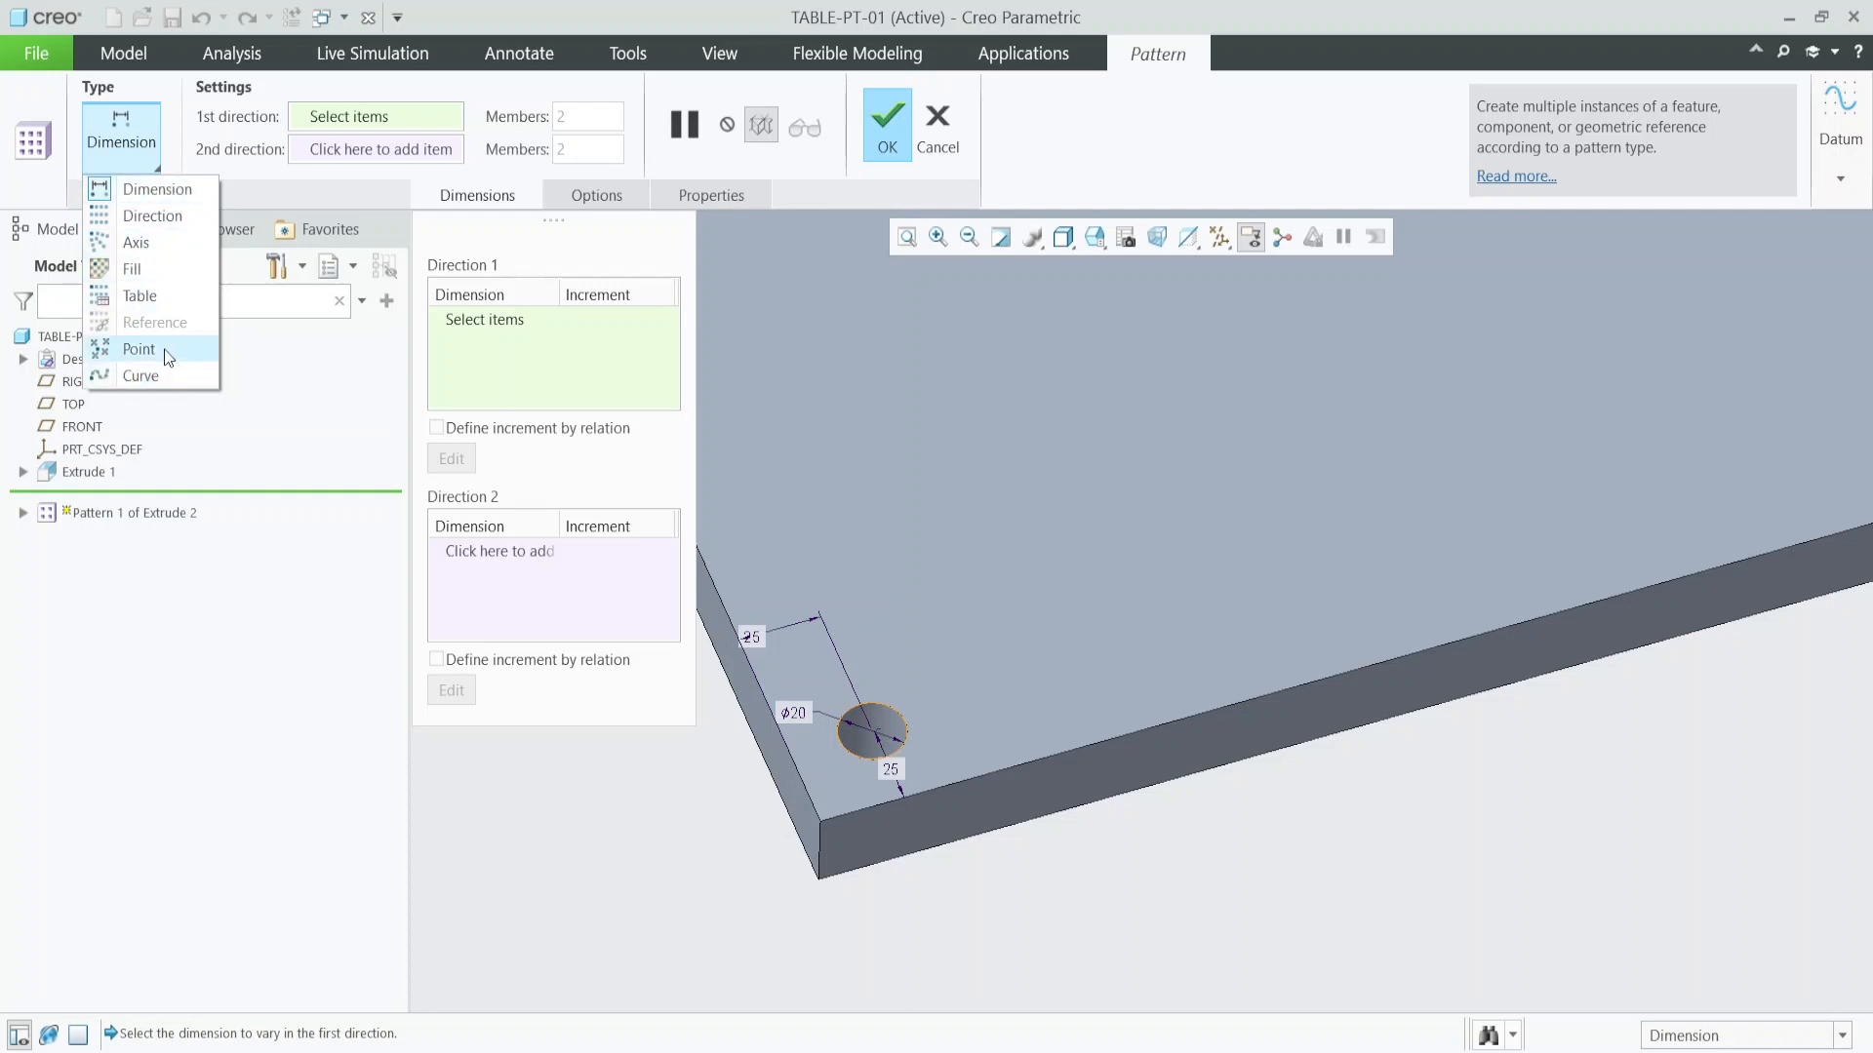
pyautogui.click(154, 297)
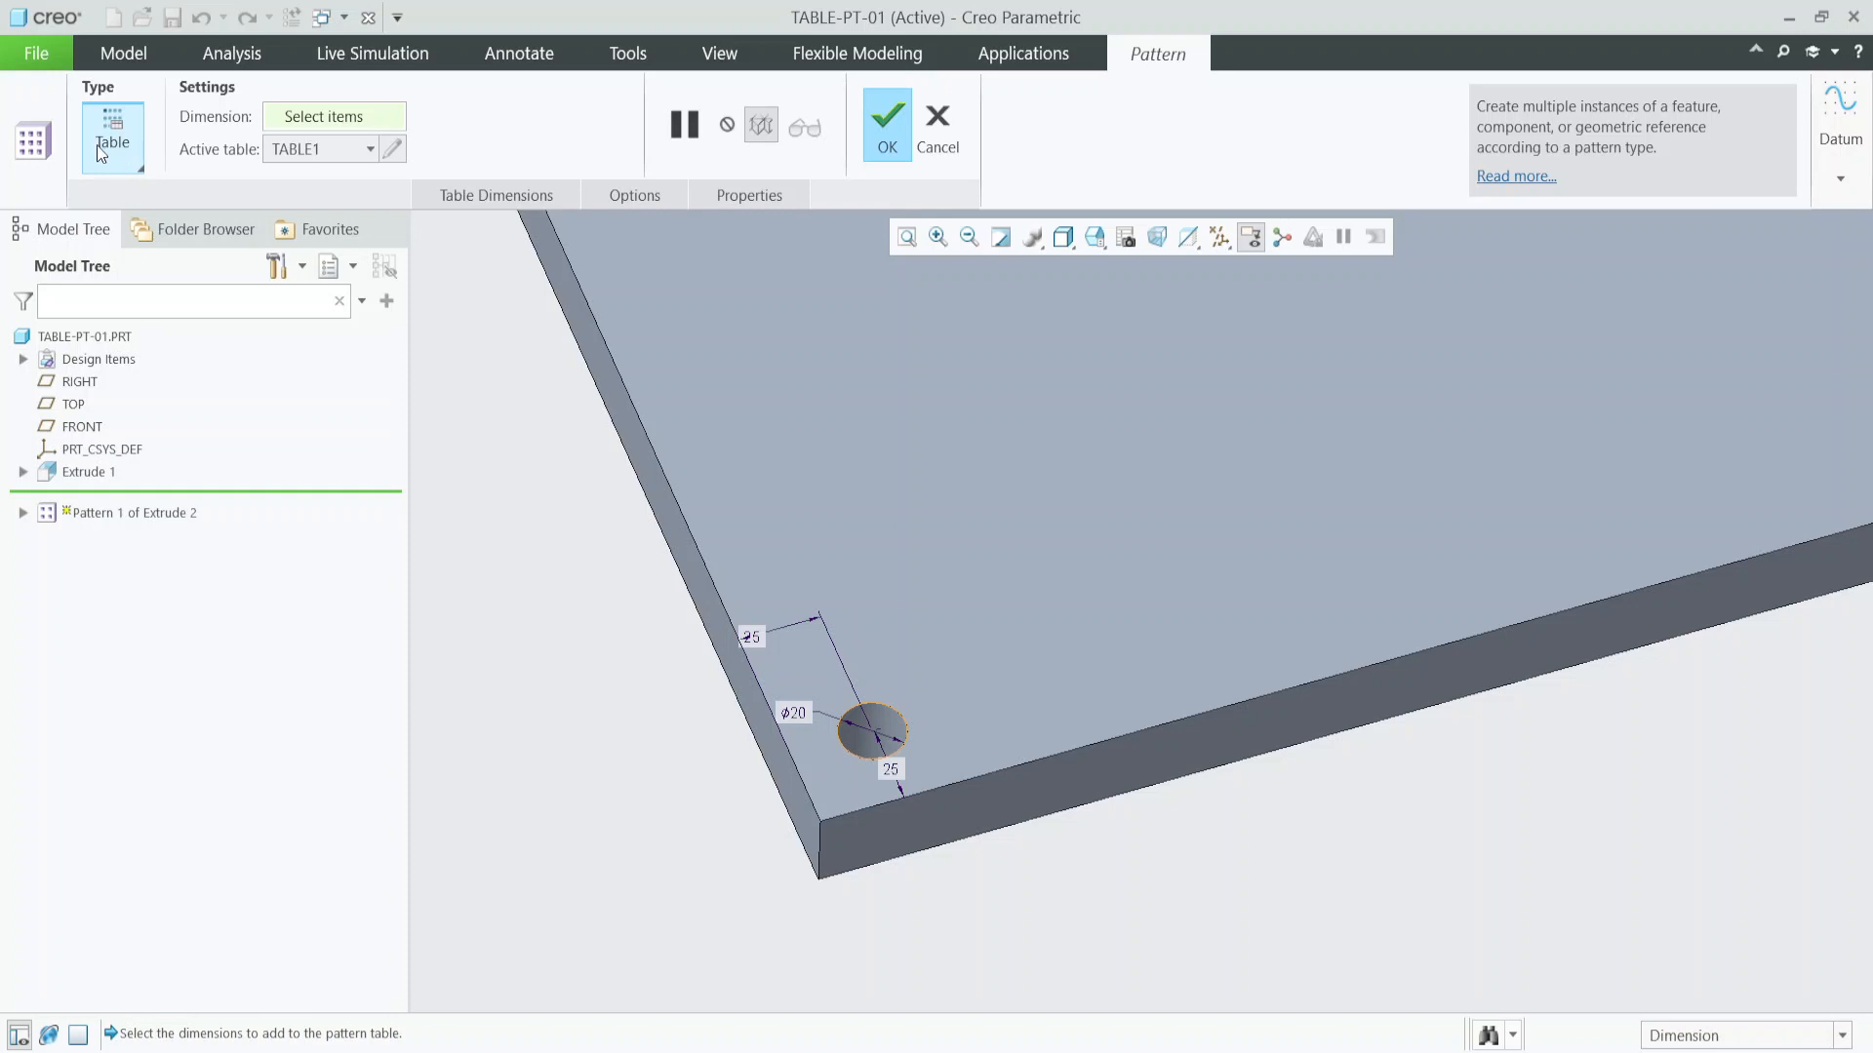
# Add the hole's diameter and both of its 25 mm edge-distance dimensions to the pattern table.
pyautogui.scroll(-5, 920, 654)
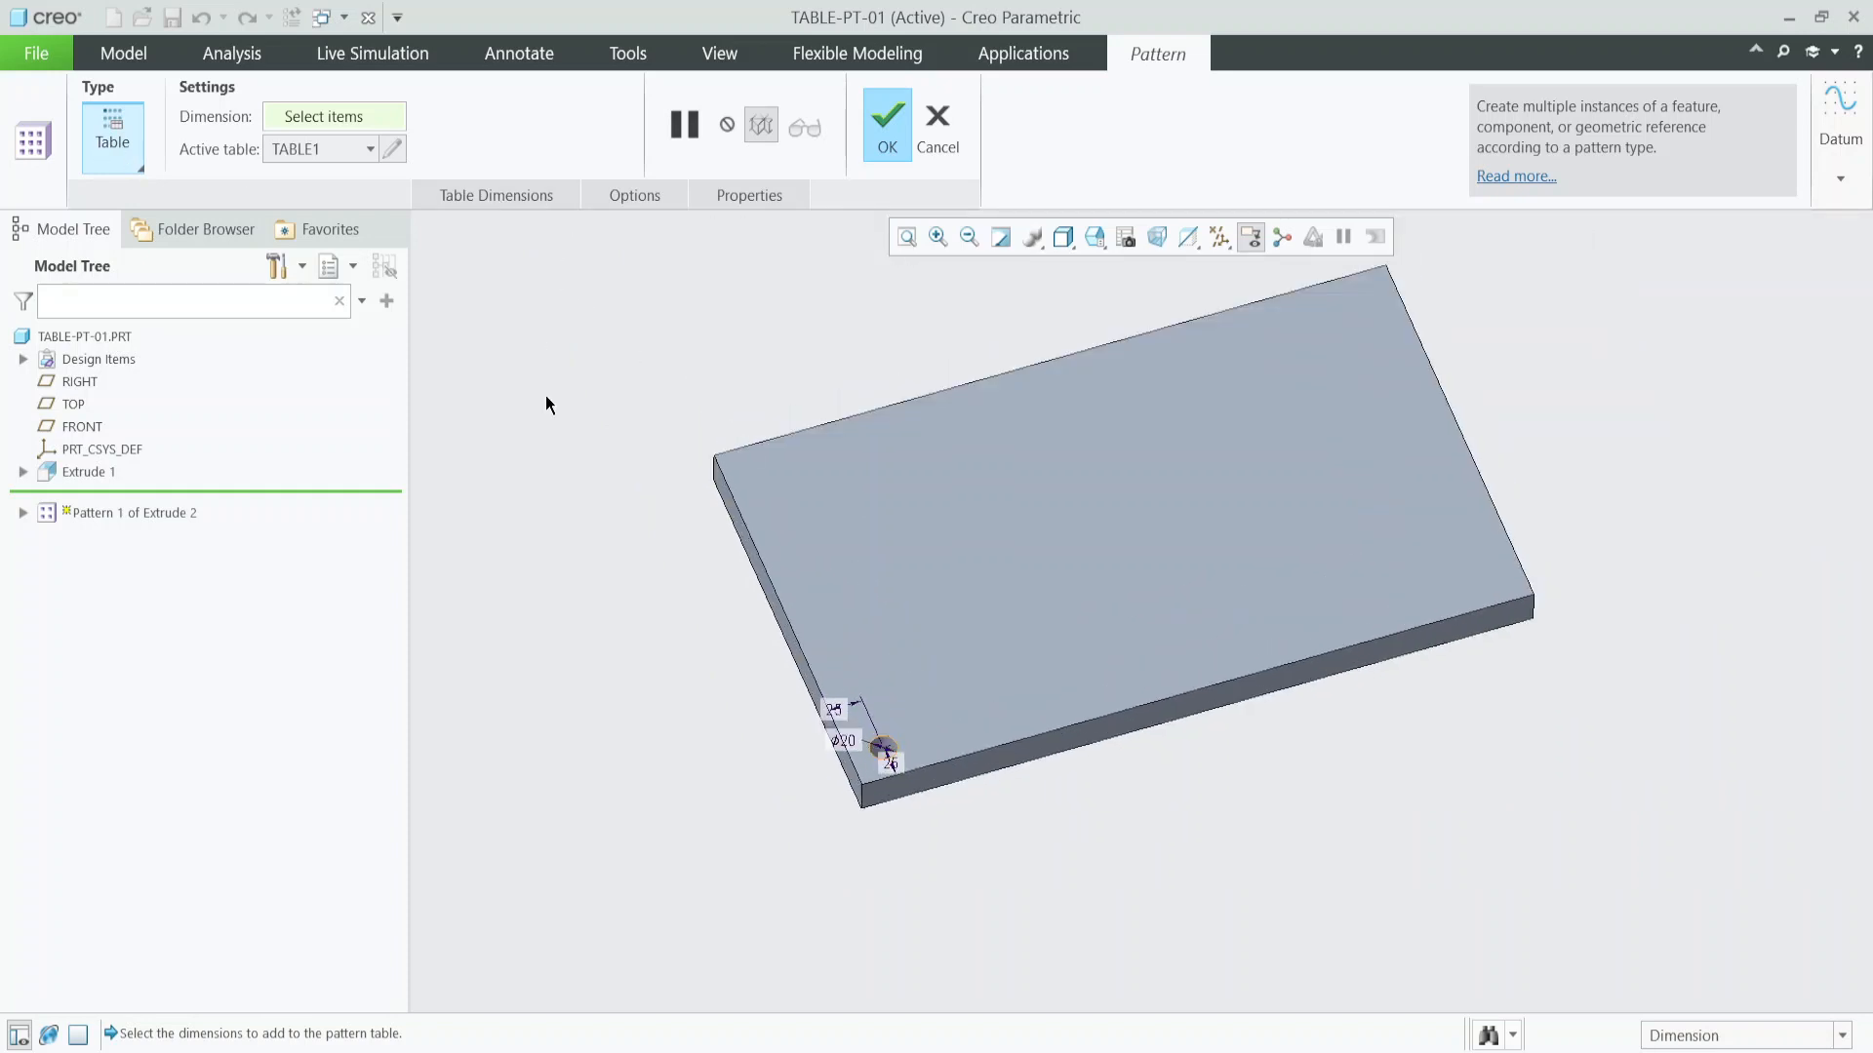
pyautogui.scroll(5, 862, 732)
pyautogui.moveTo(836, 666); pyautogui.dragTo(834, 688, button='middle')
pyautogui.scroll(-2, 837, 712)
pyautogui.scroll(3, 834, 682)
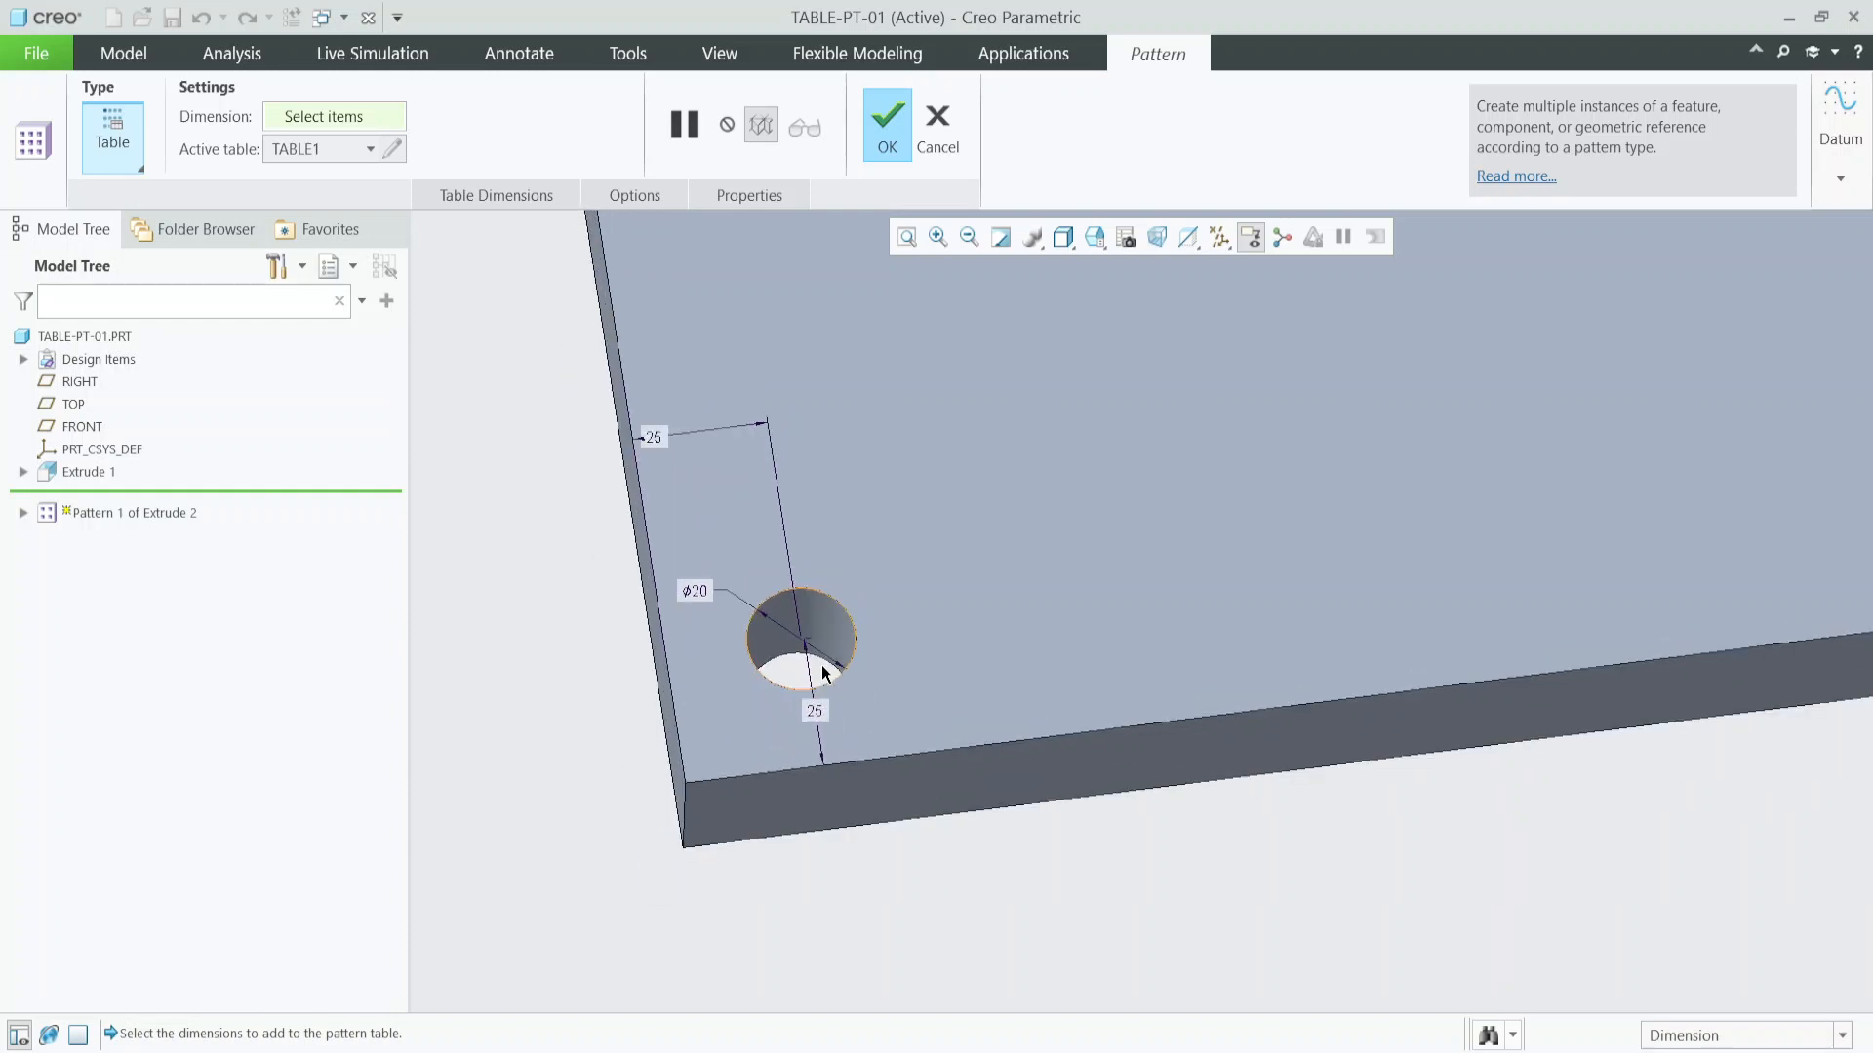
pyautogui.scroll(-1, 825, 663)
pyautogui.scroll(-1, 798, 584)
pyautogui.scroll(1, 798, 583)
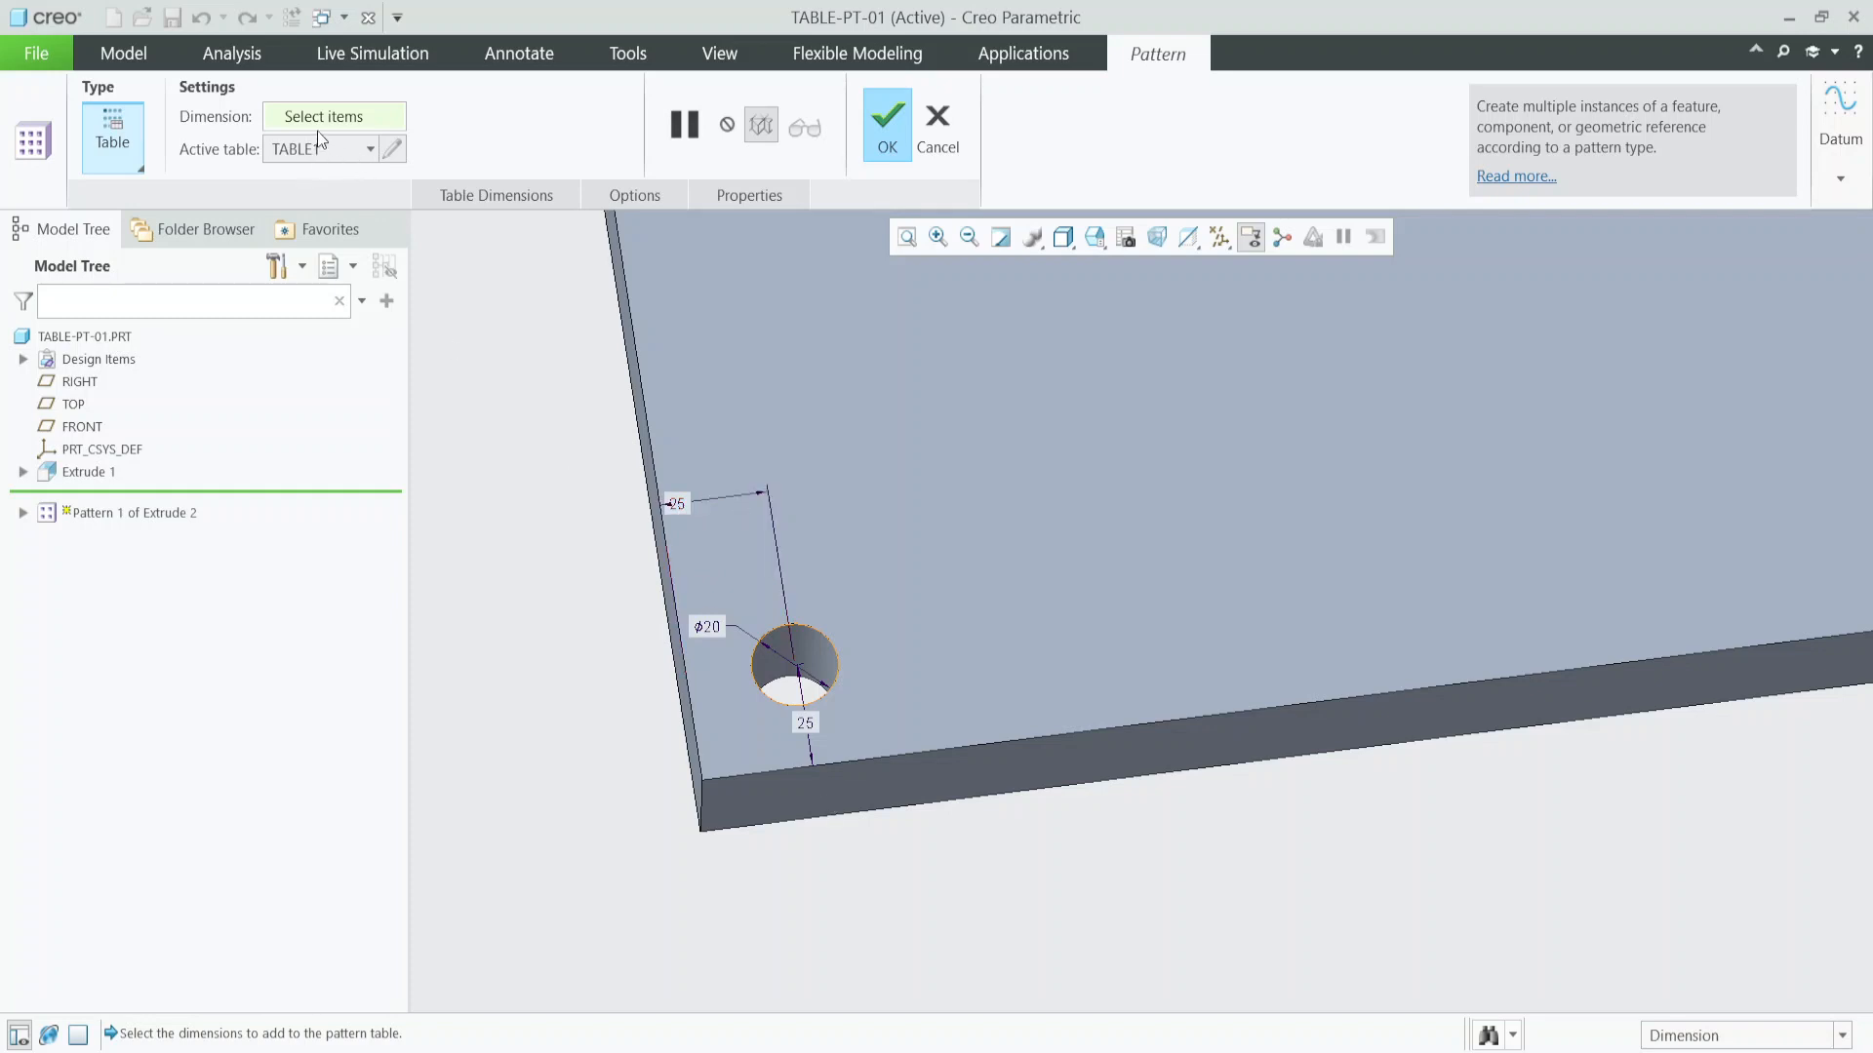
pyautogui.click(710, 628)
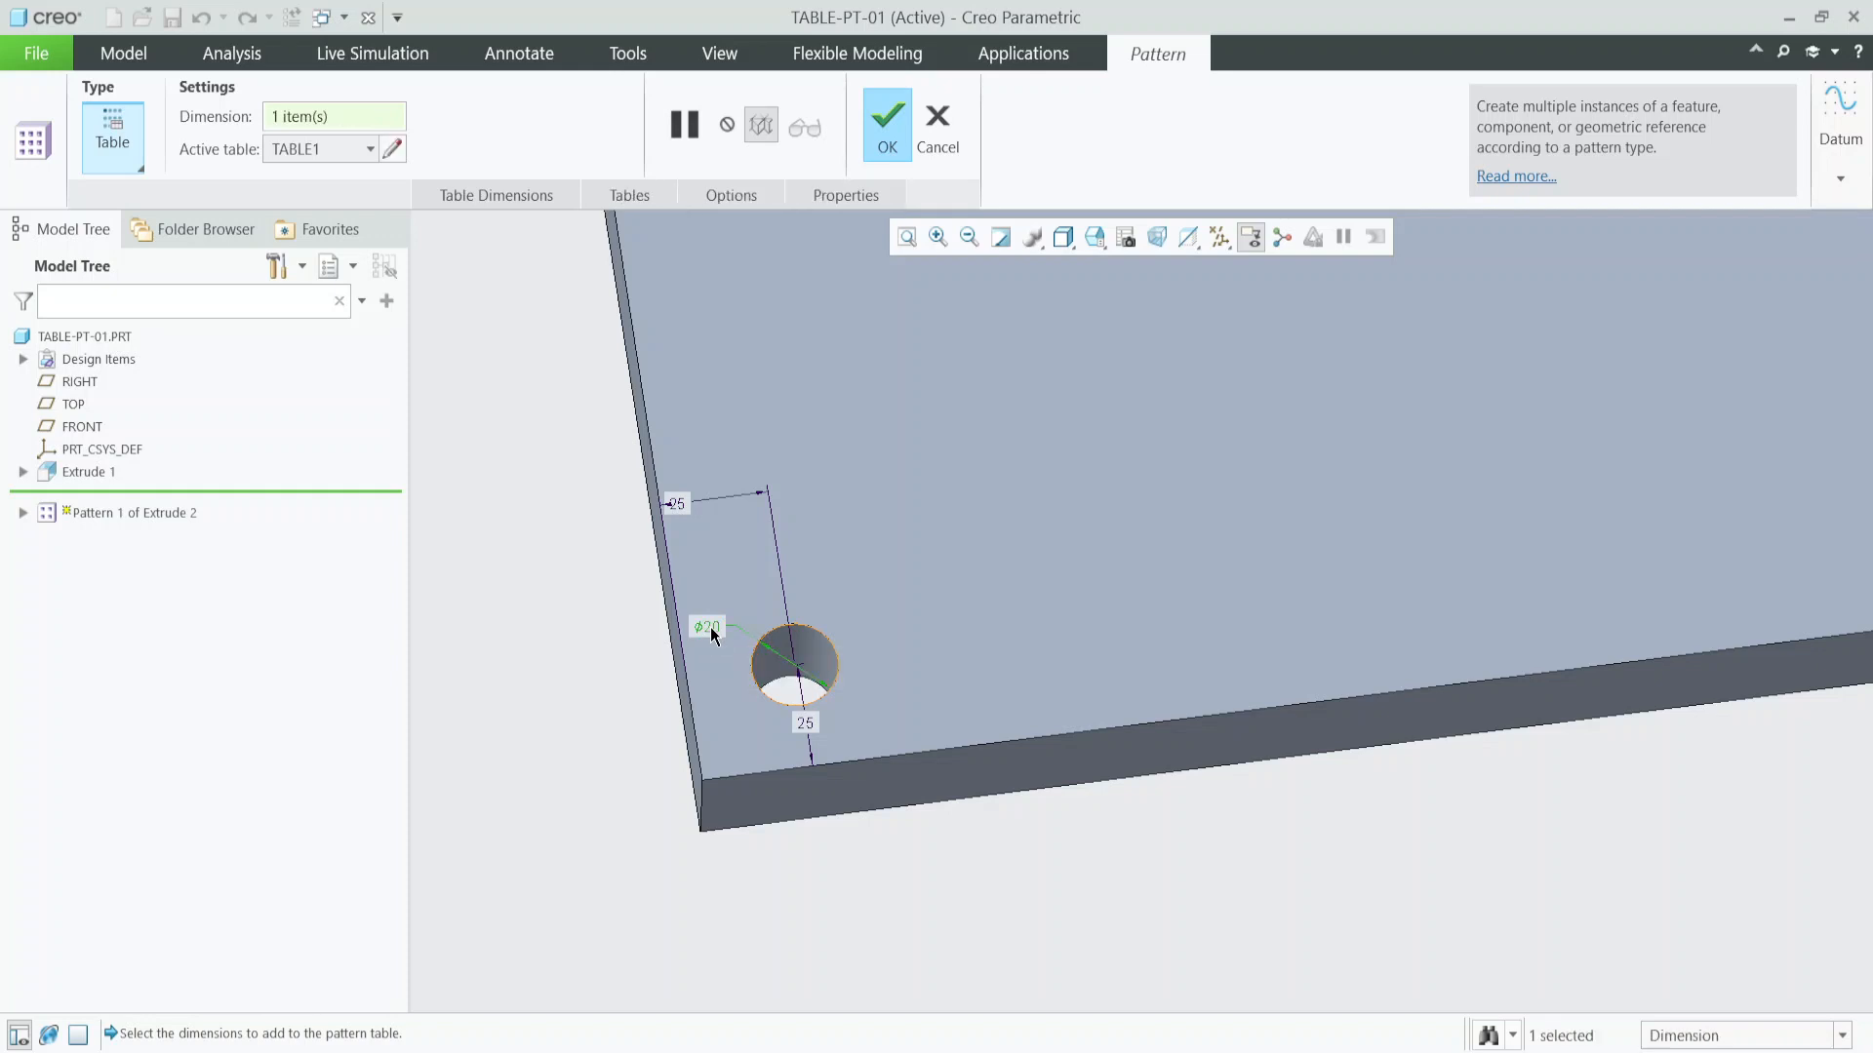
pyautogui.click(679, 505)
pyautogui.click(809, 725)
# Open the pattern table for editing and enter the indices 1, 2, 3 and 4 in rows R12 to R15.
pyautogui.click(394, 148)
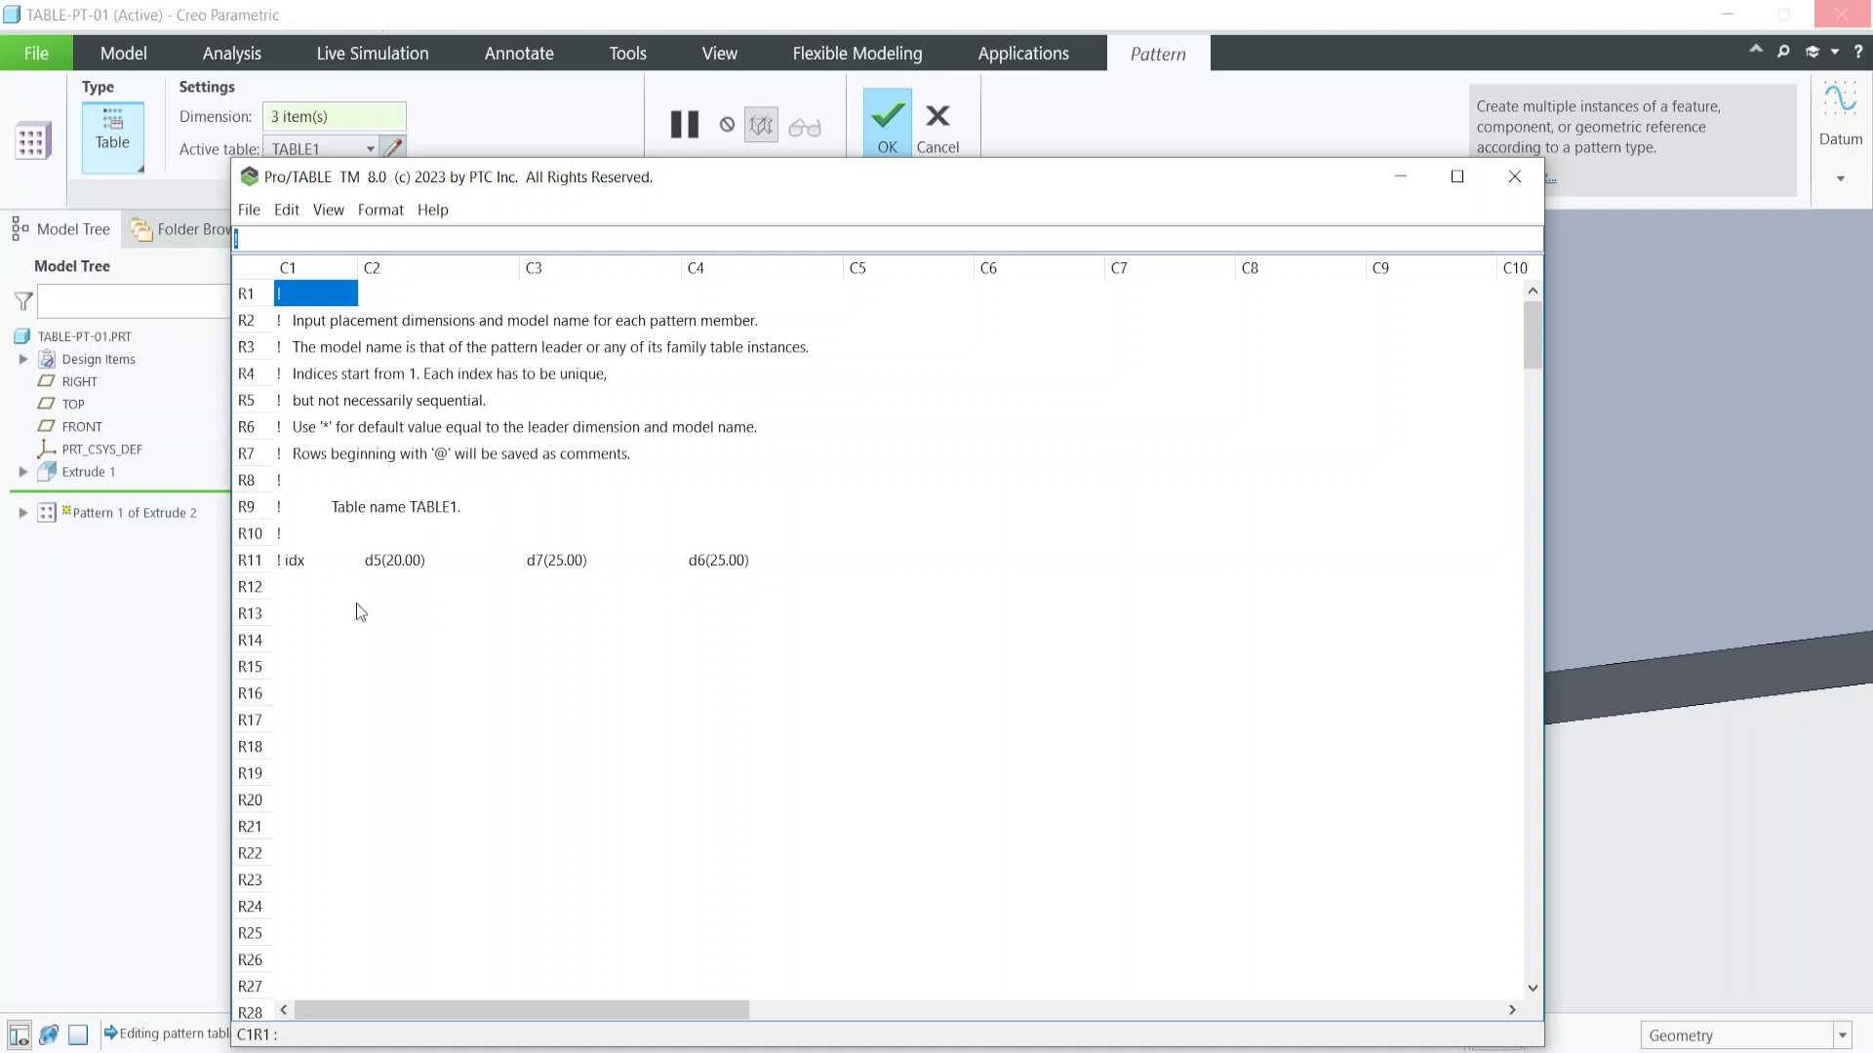
pyautogui.click(298, 585)
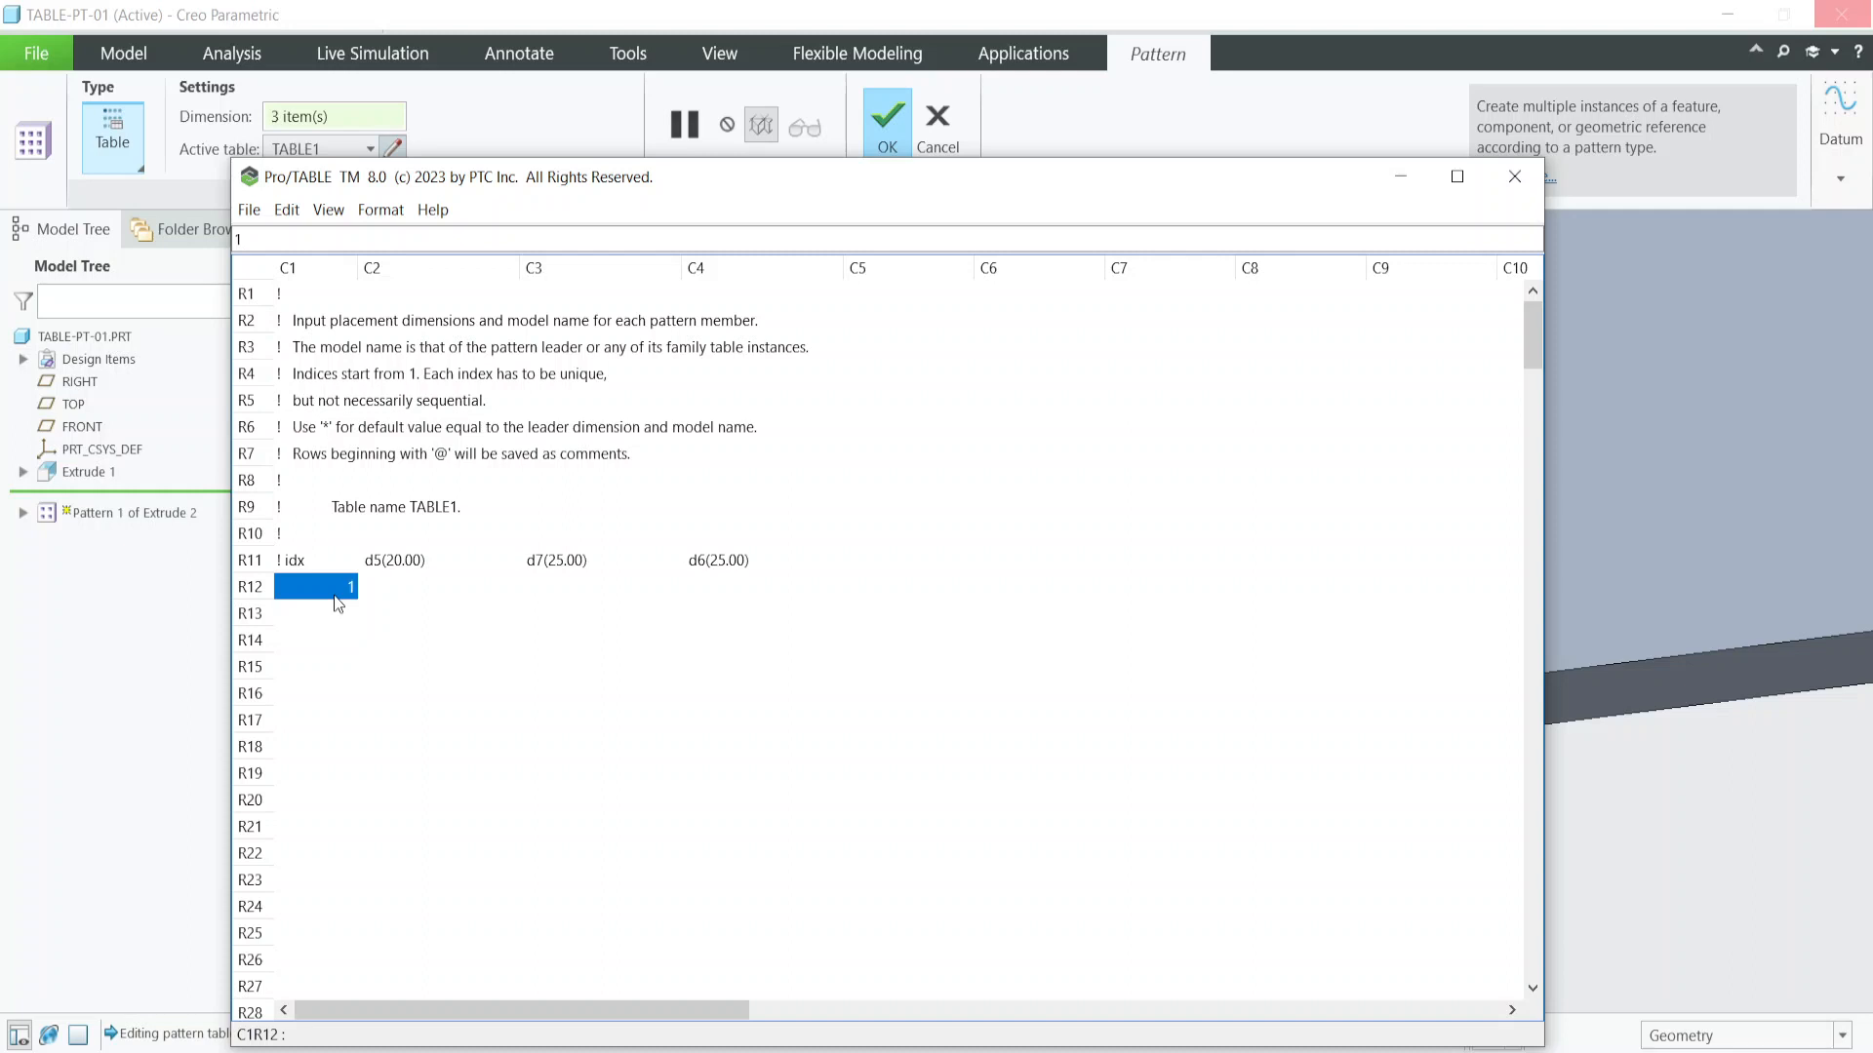
pyautogui.write('1')
pyautogui.click(342, 615)
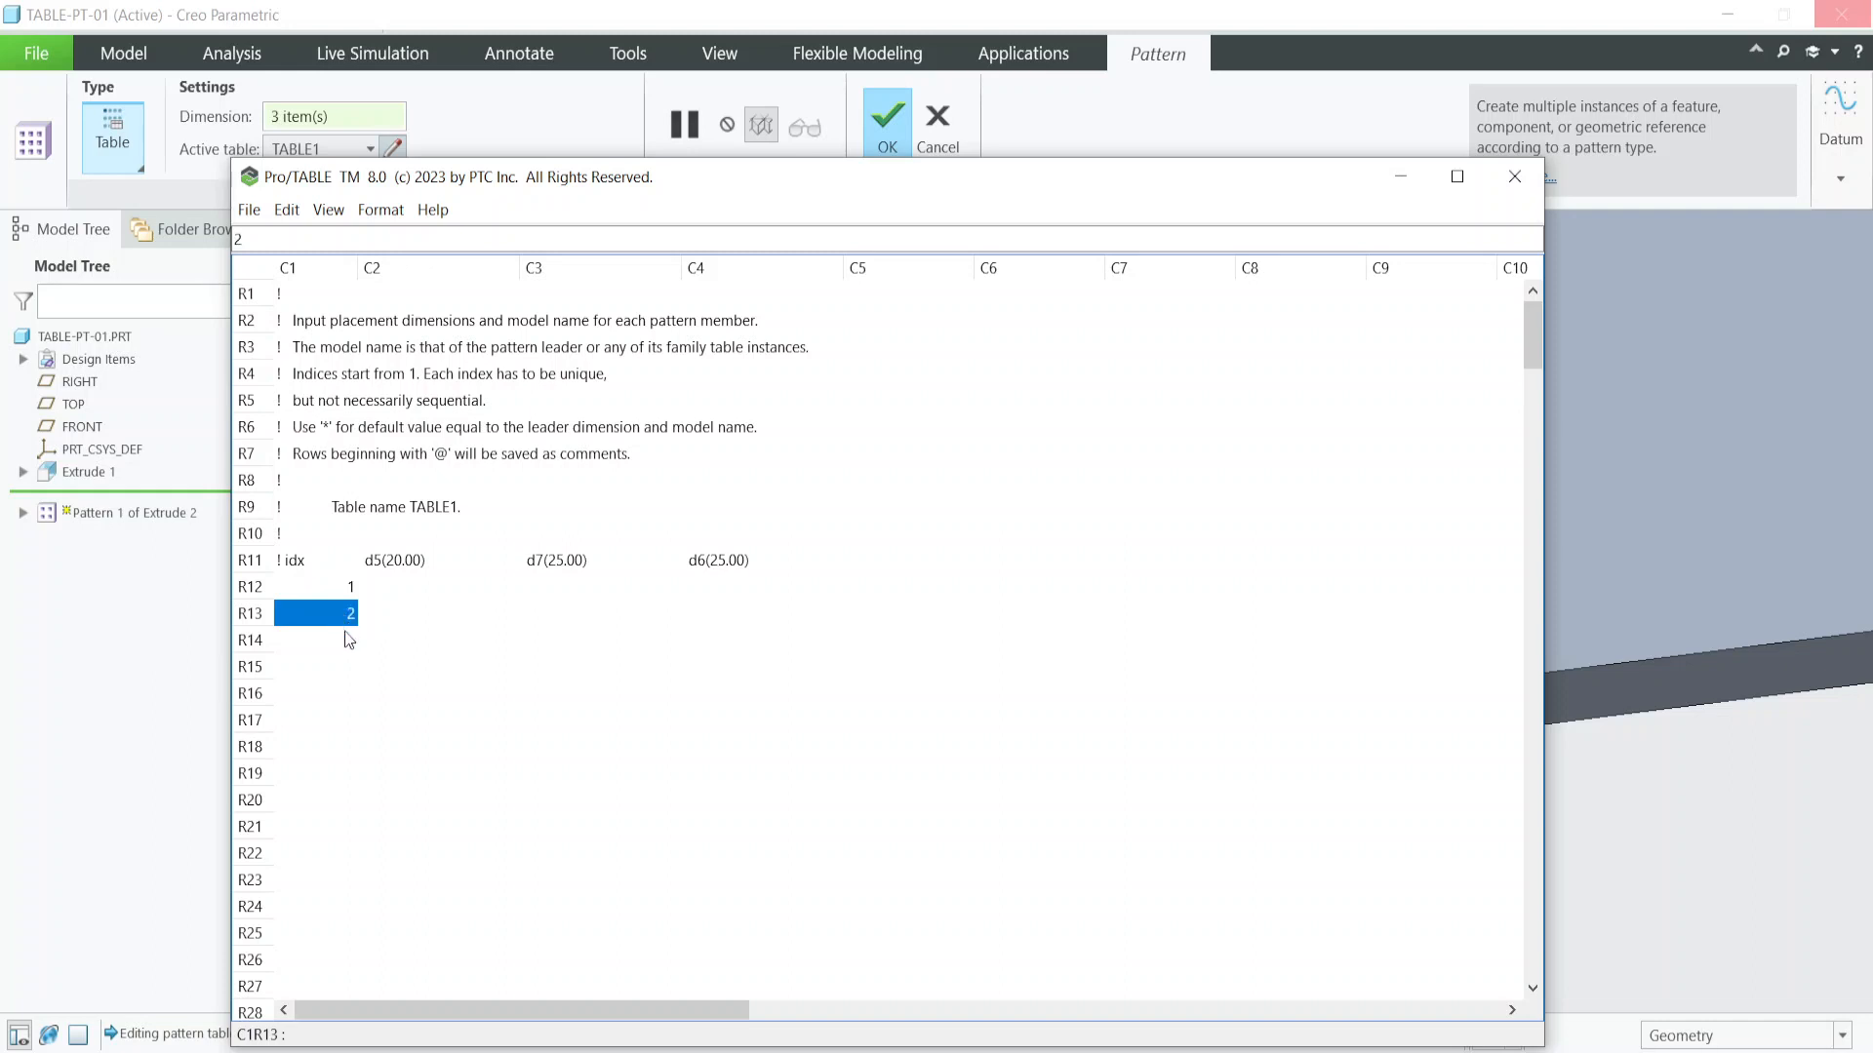
pyautogui.click(339, 642)
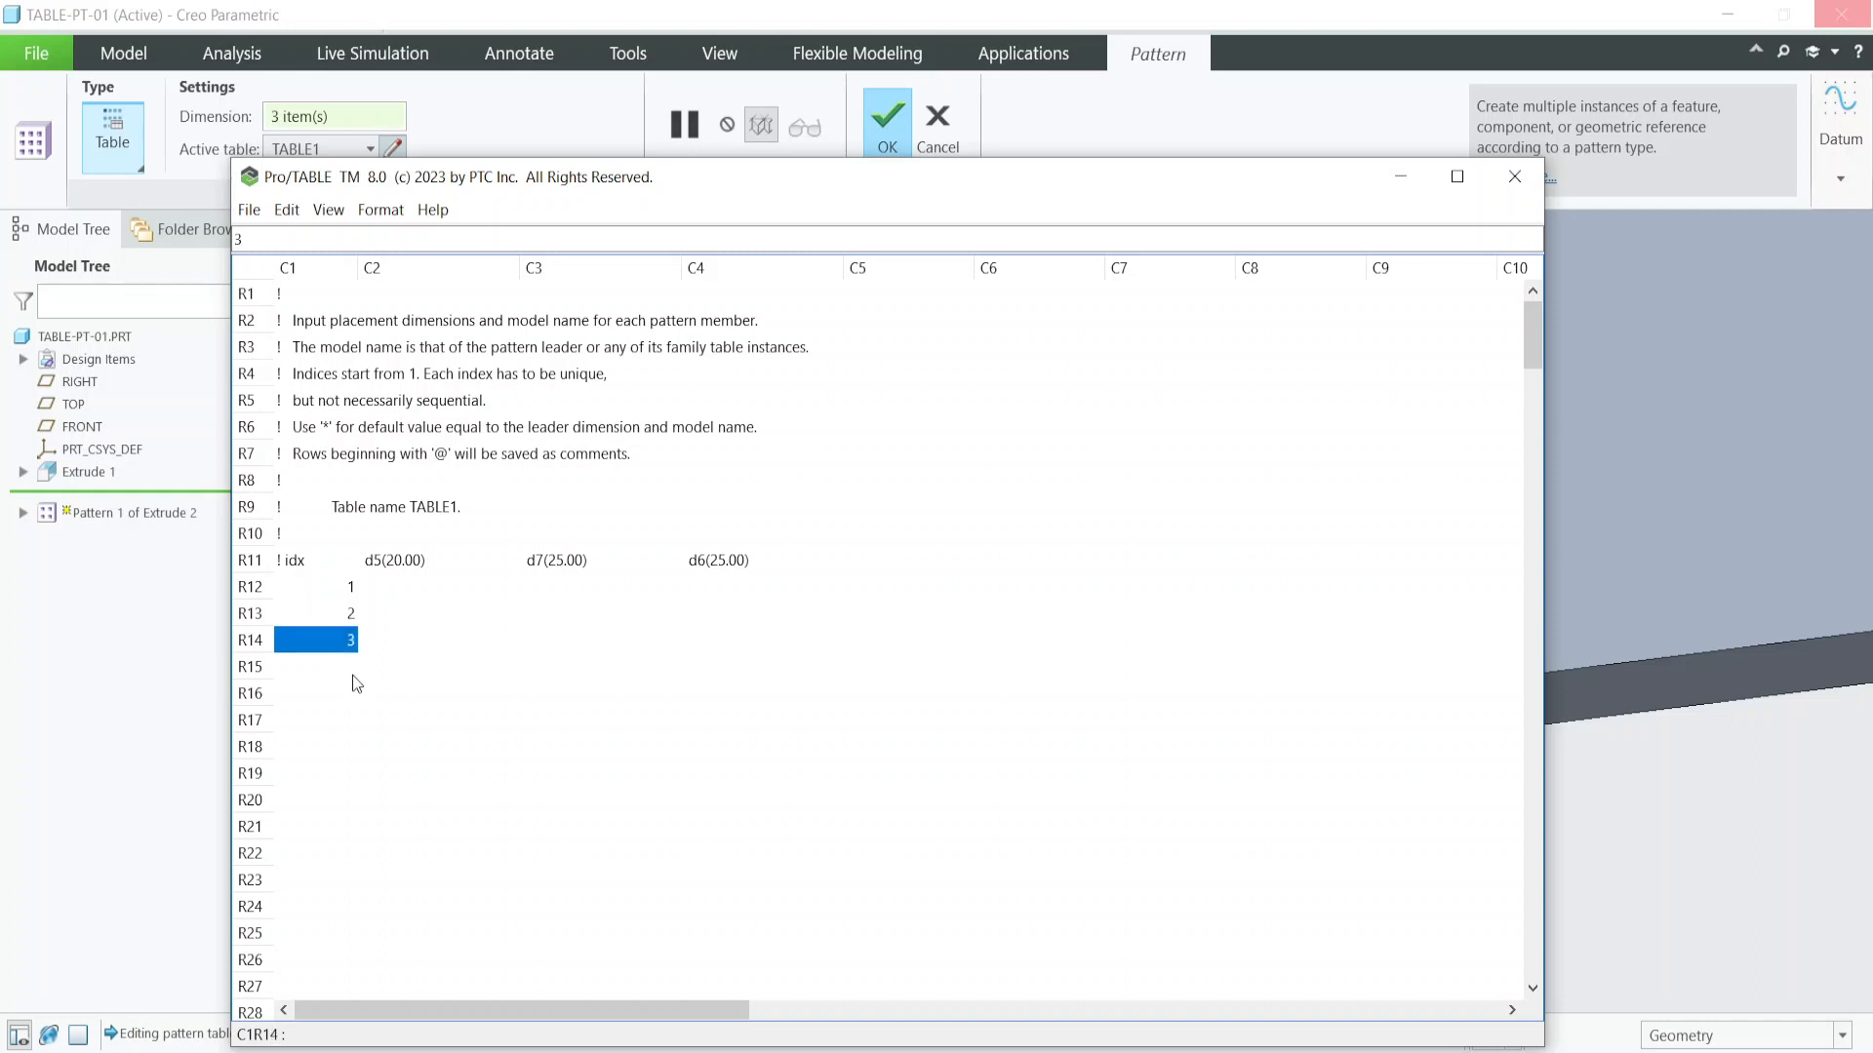
pyautogui.click(343, 672)
pyautogui.write('4')
# Enter 20 as the hole diameter d5 for all four pattern members.
pyautogui.click(398, 588)
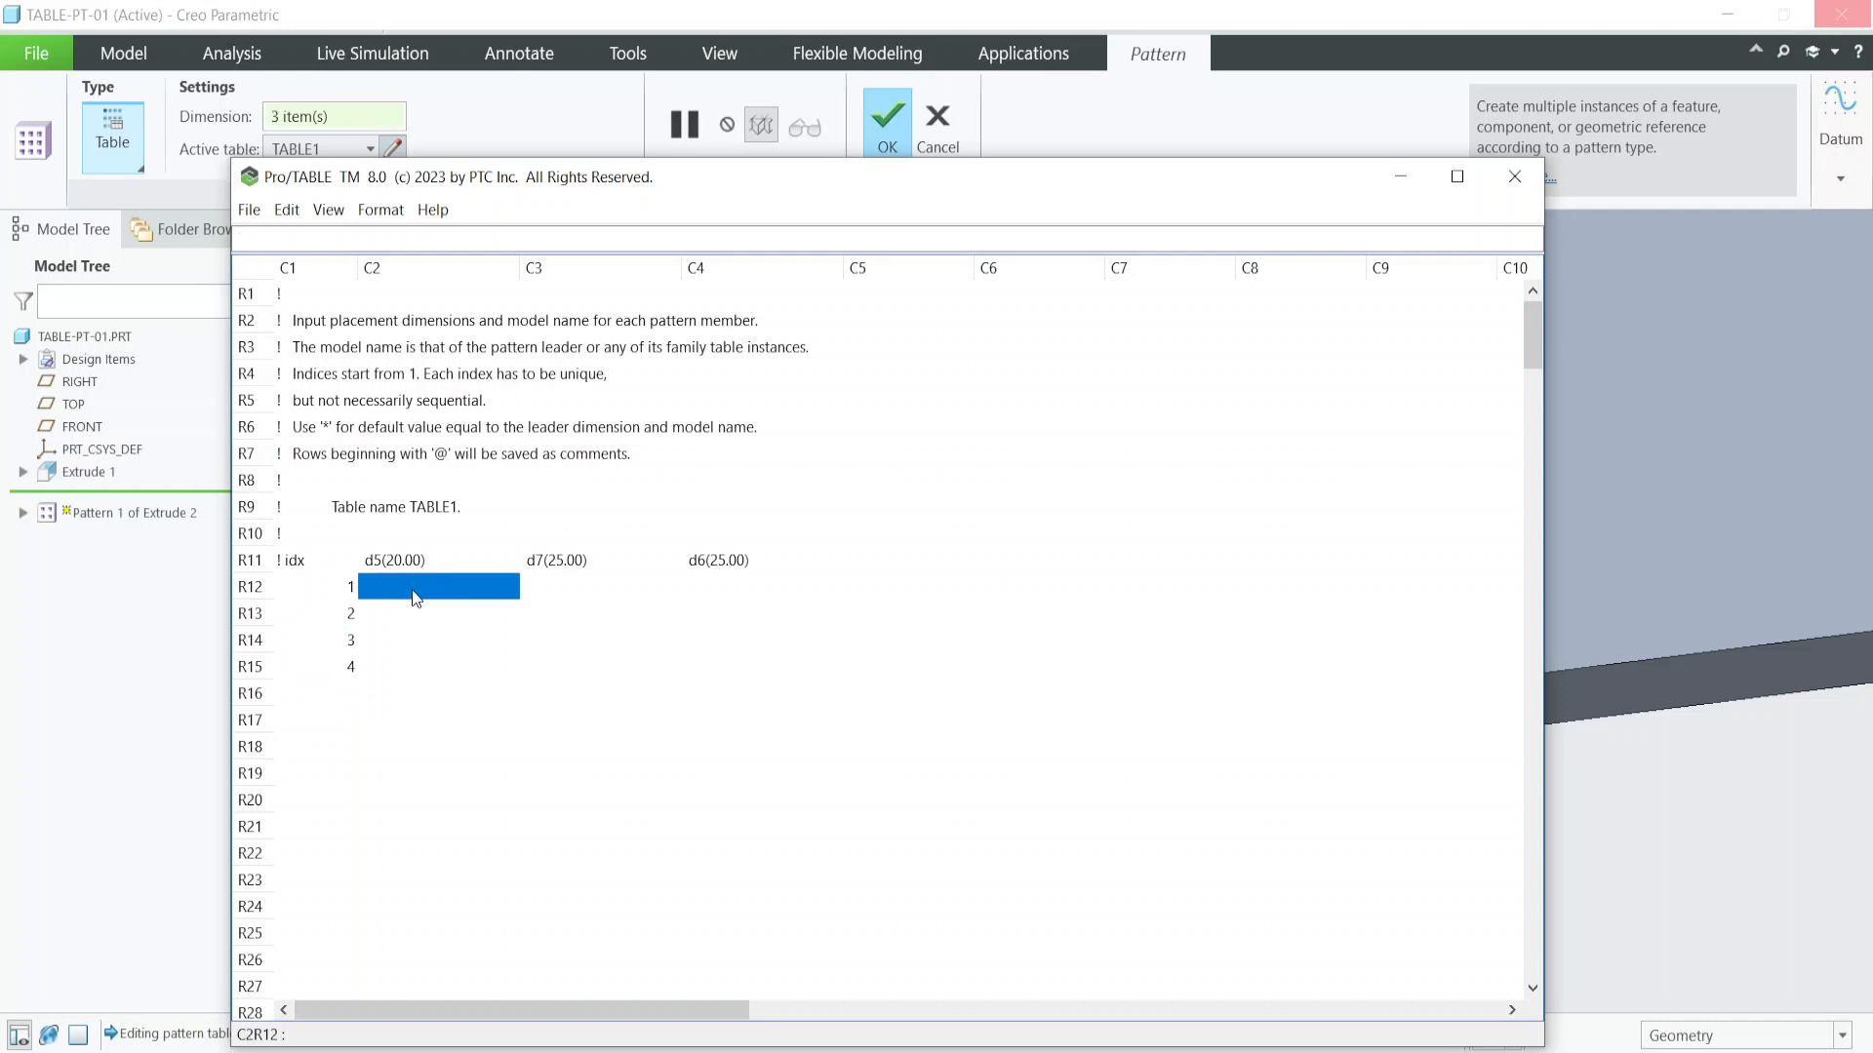
pyautogui.write('20')
pyautogui.click(402, 616)
pyautogui.write('20')
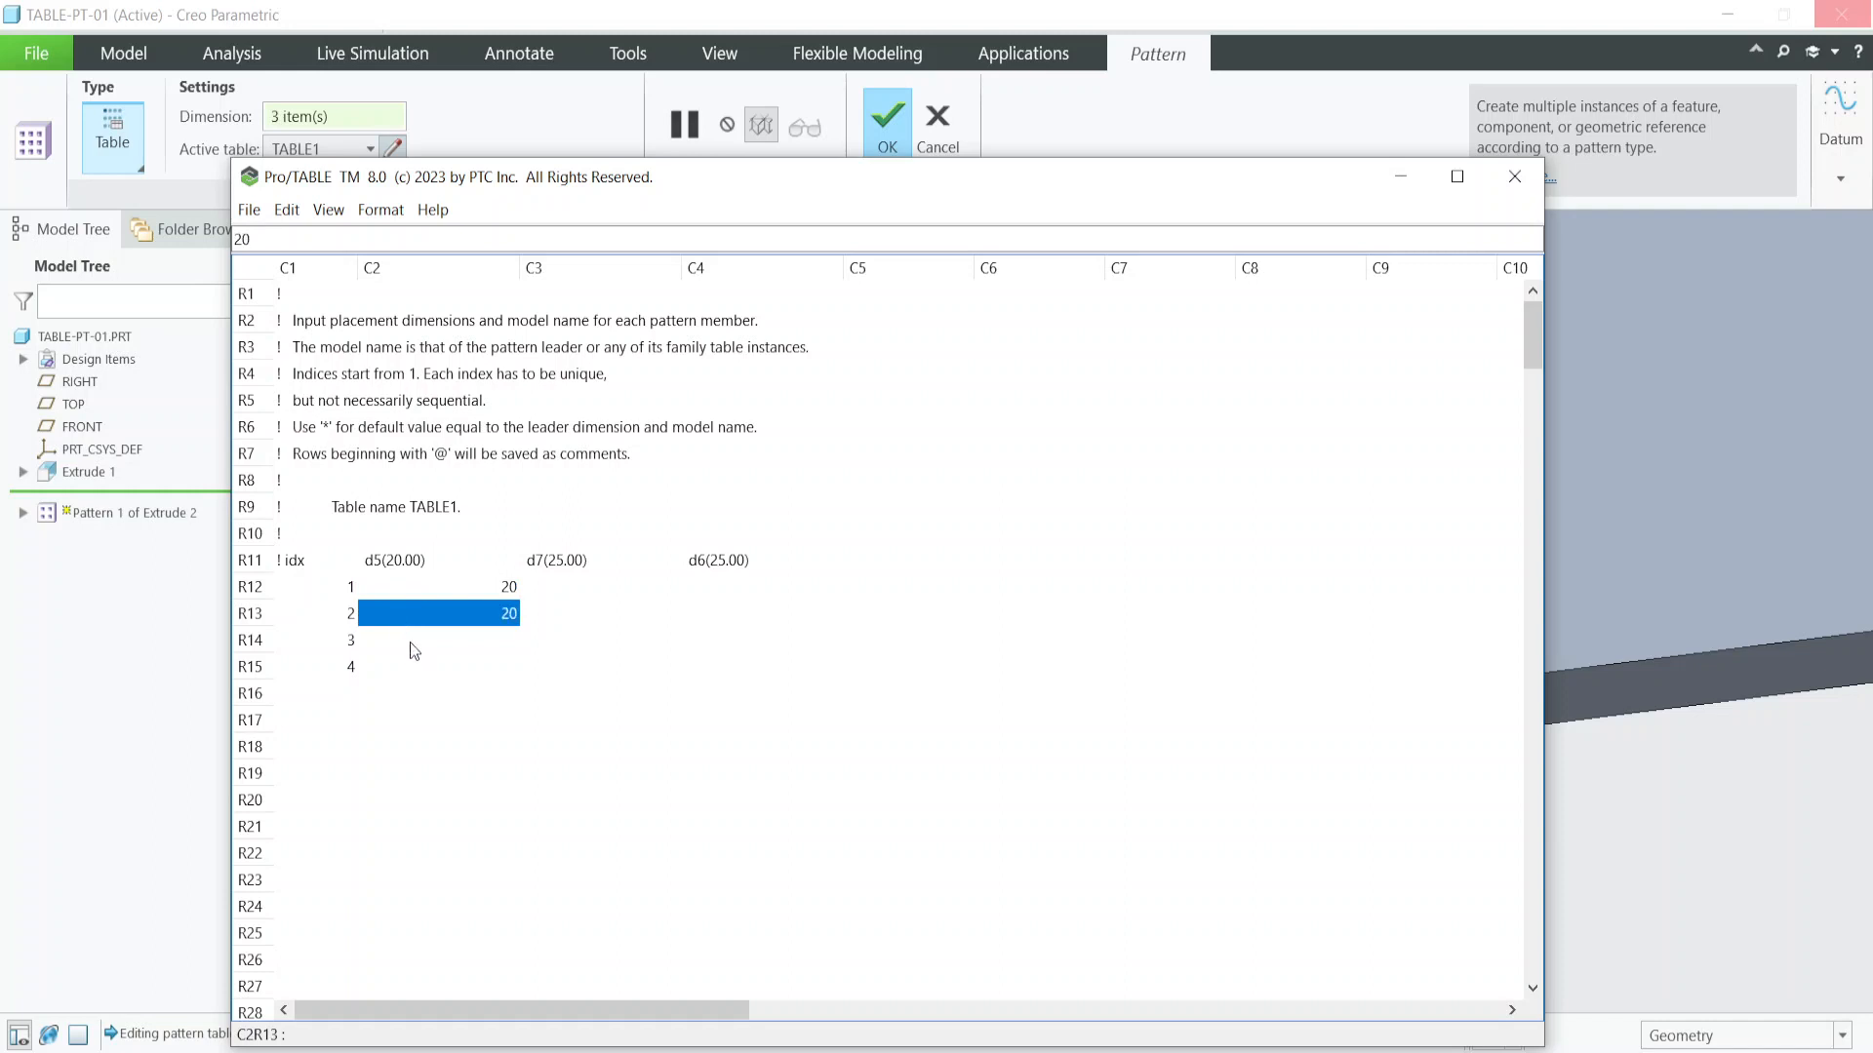
pyautogui.click(410, 642)
pyautogui.write('2')
pyautogui.press('BackSpace')
pyautogui.write('20')
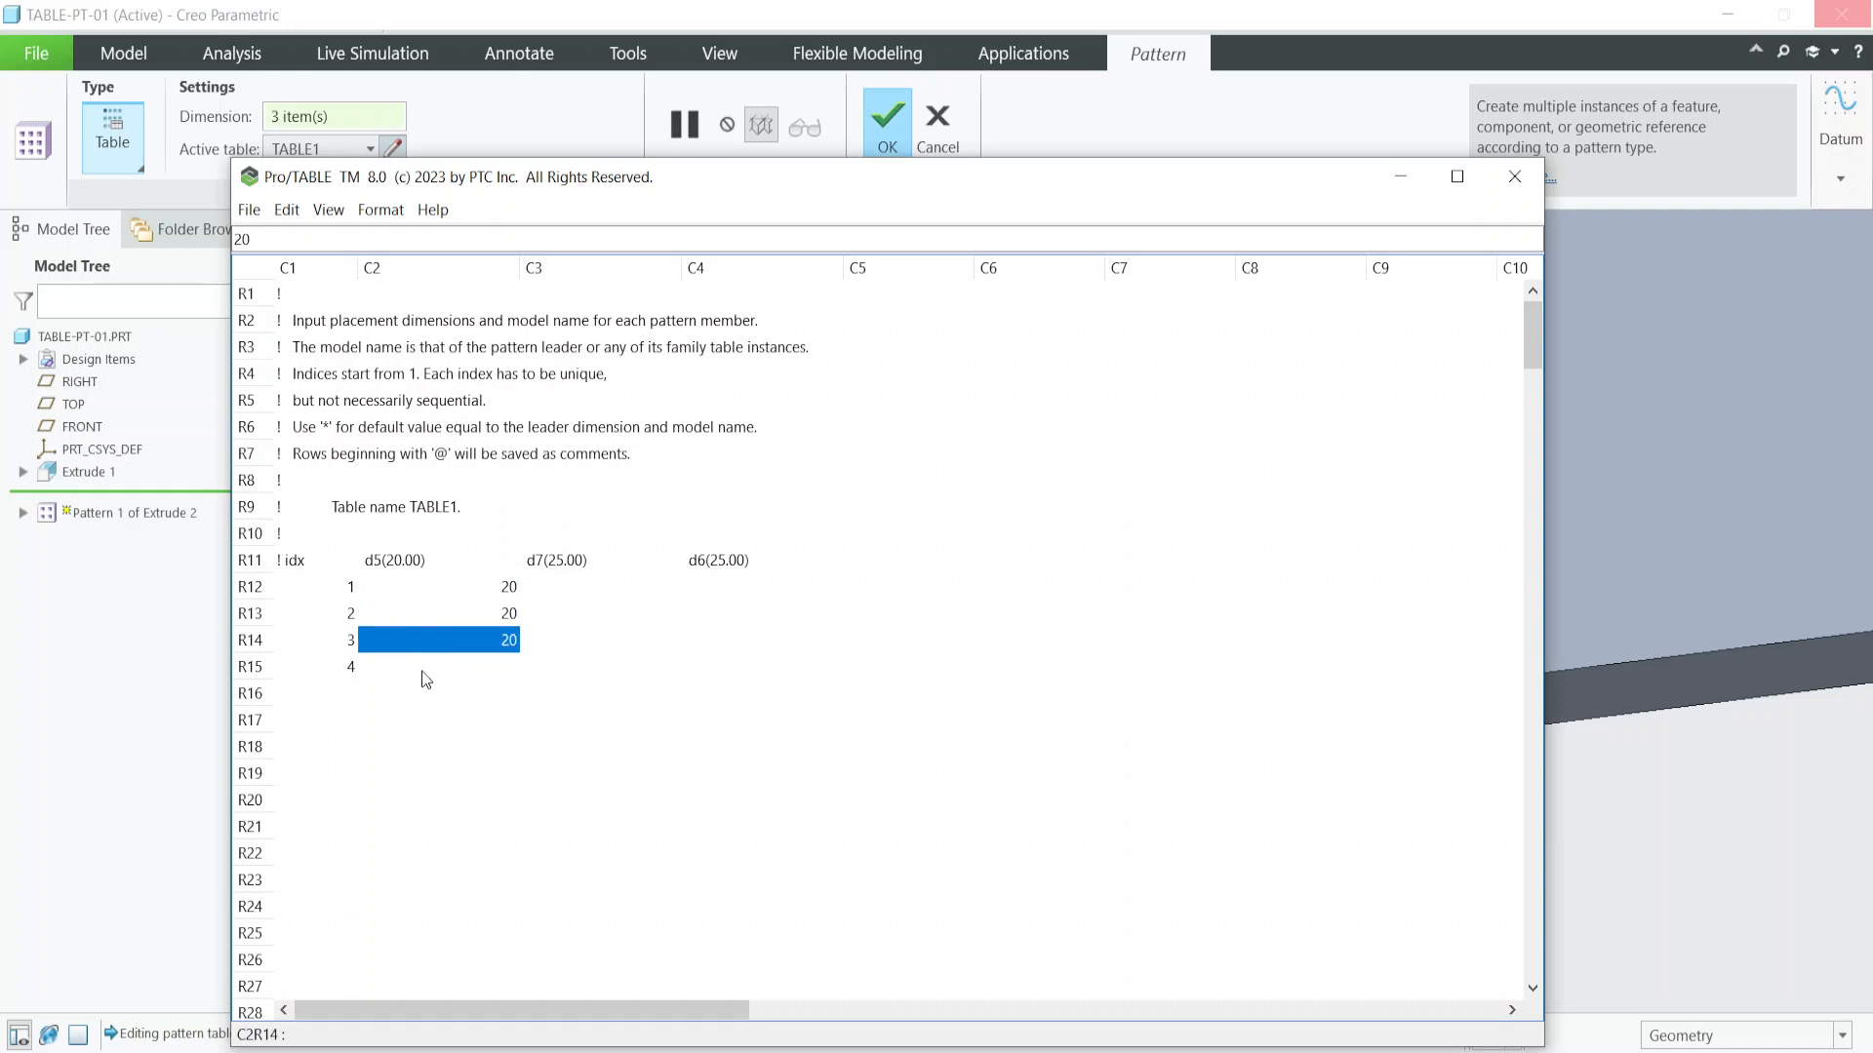
pyautogui.click(417, 675)
pyautogui.write('20')
# Enter 35 as the d7 position value for the first pattern member.
pyautogui.click(578, 588)
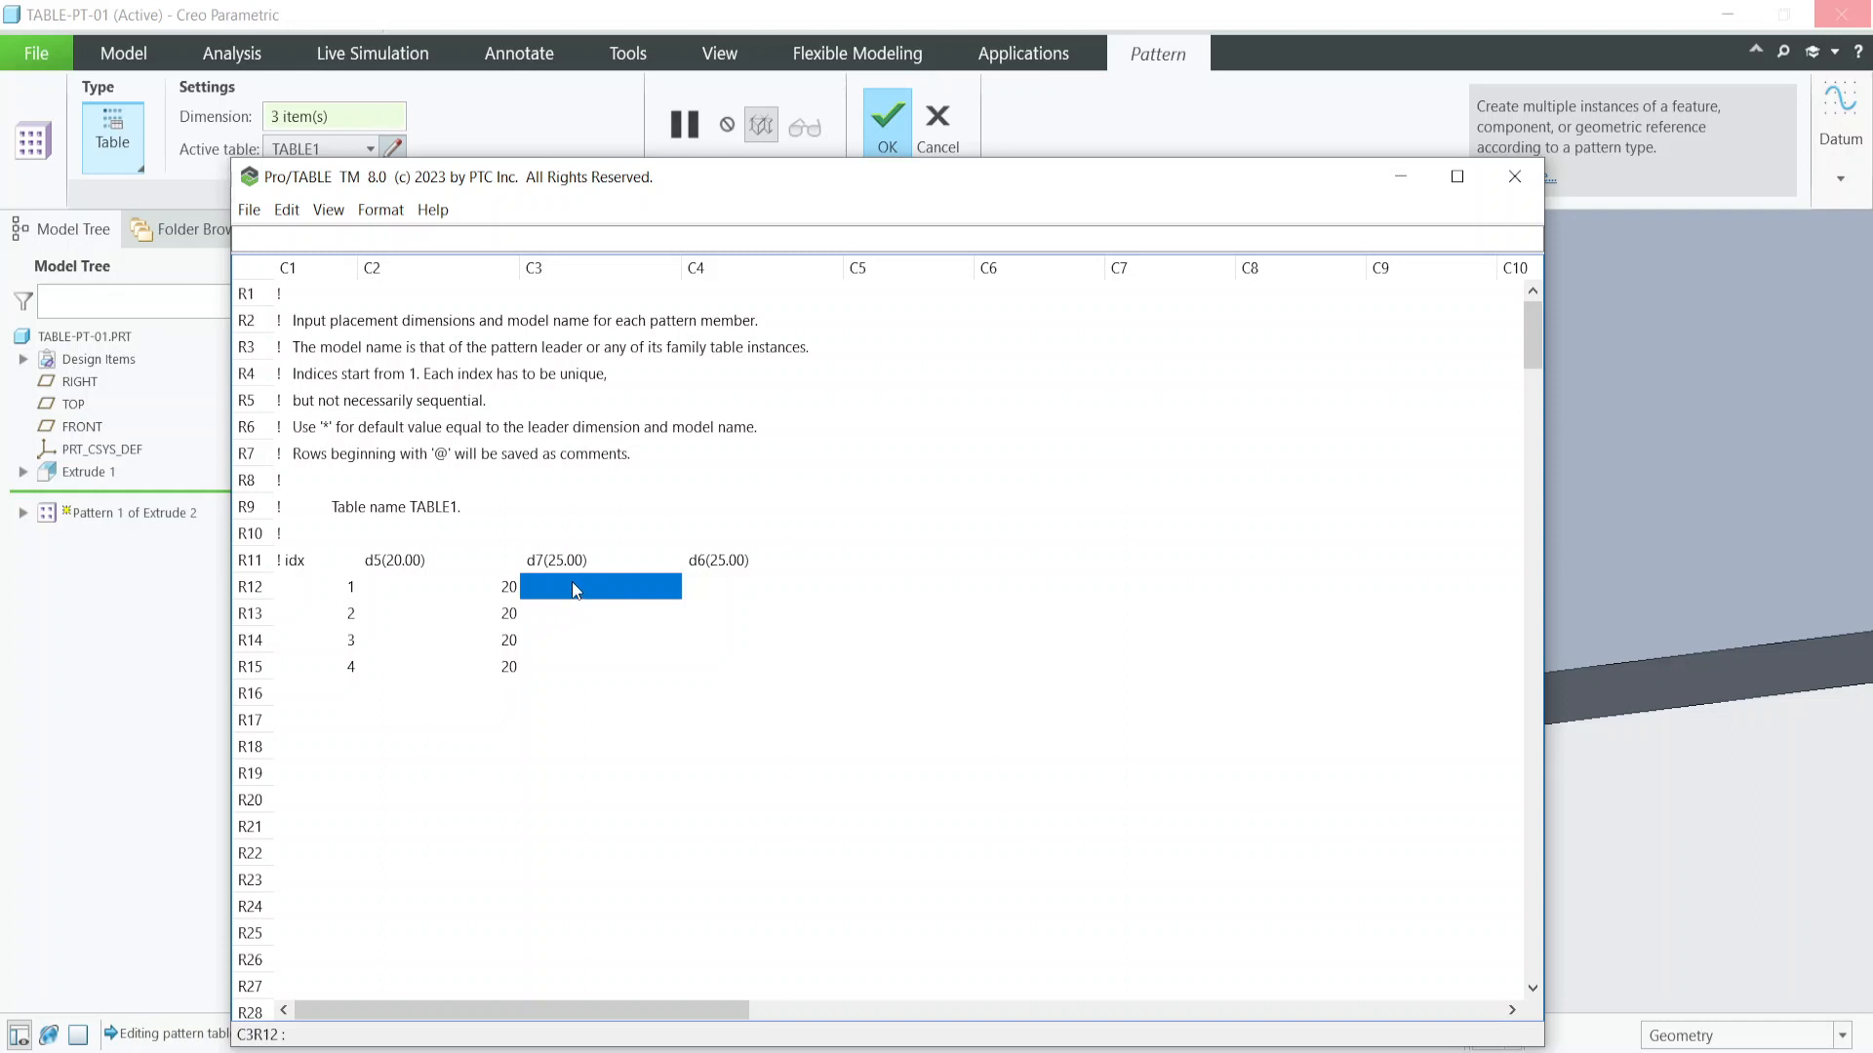
pyautogui.write('3')
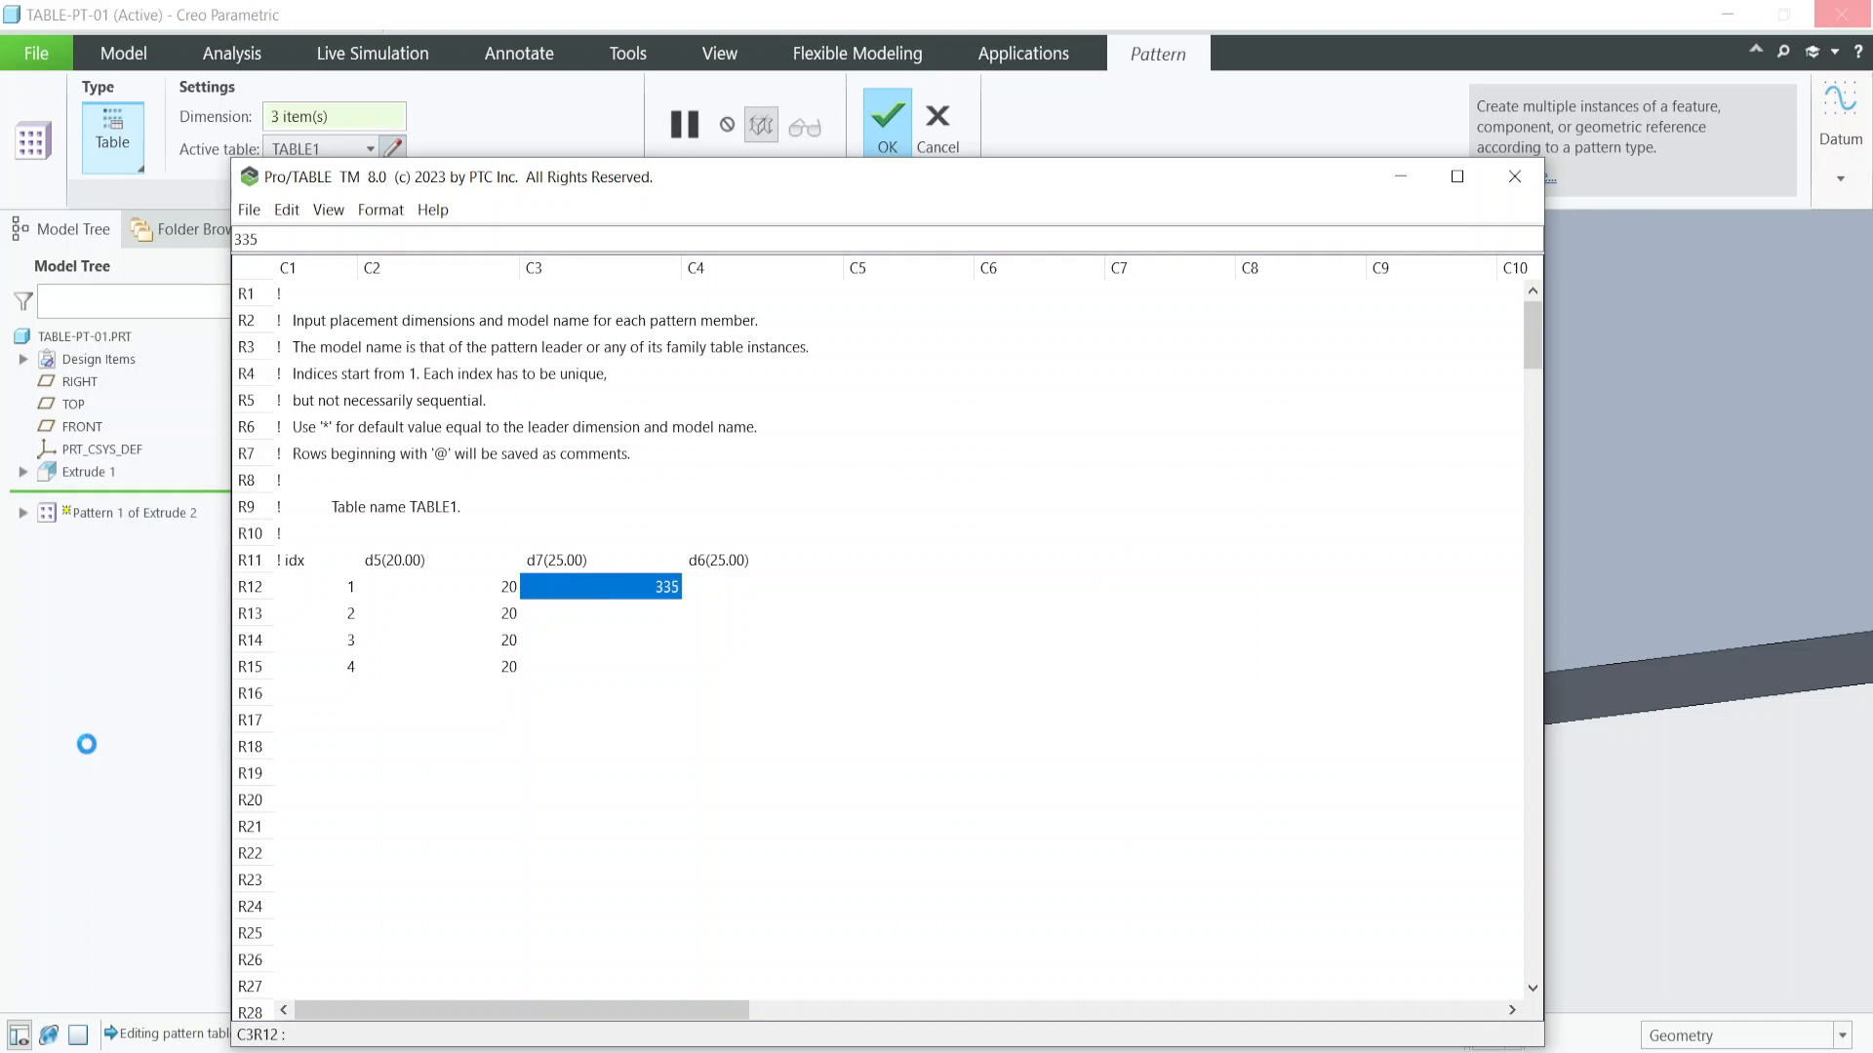
pyautogui.write('3')
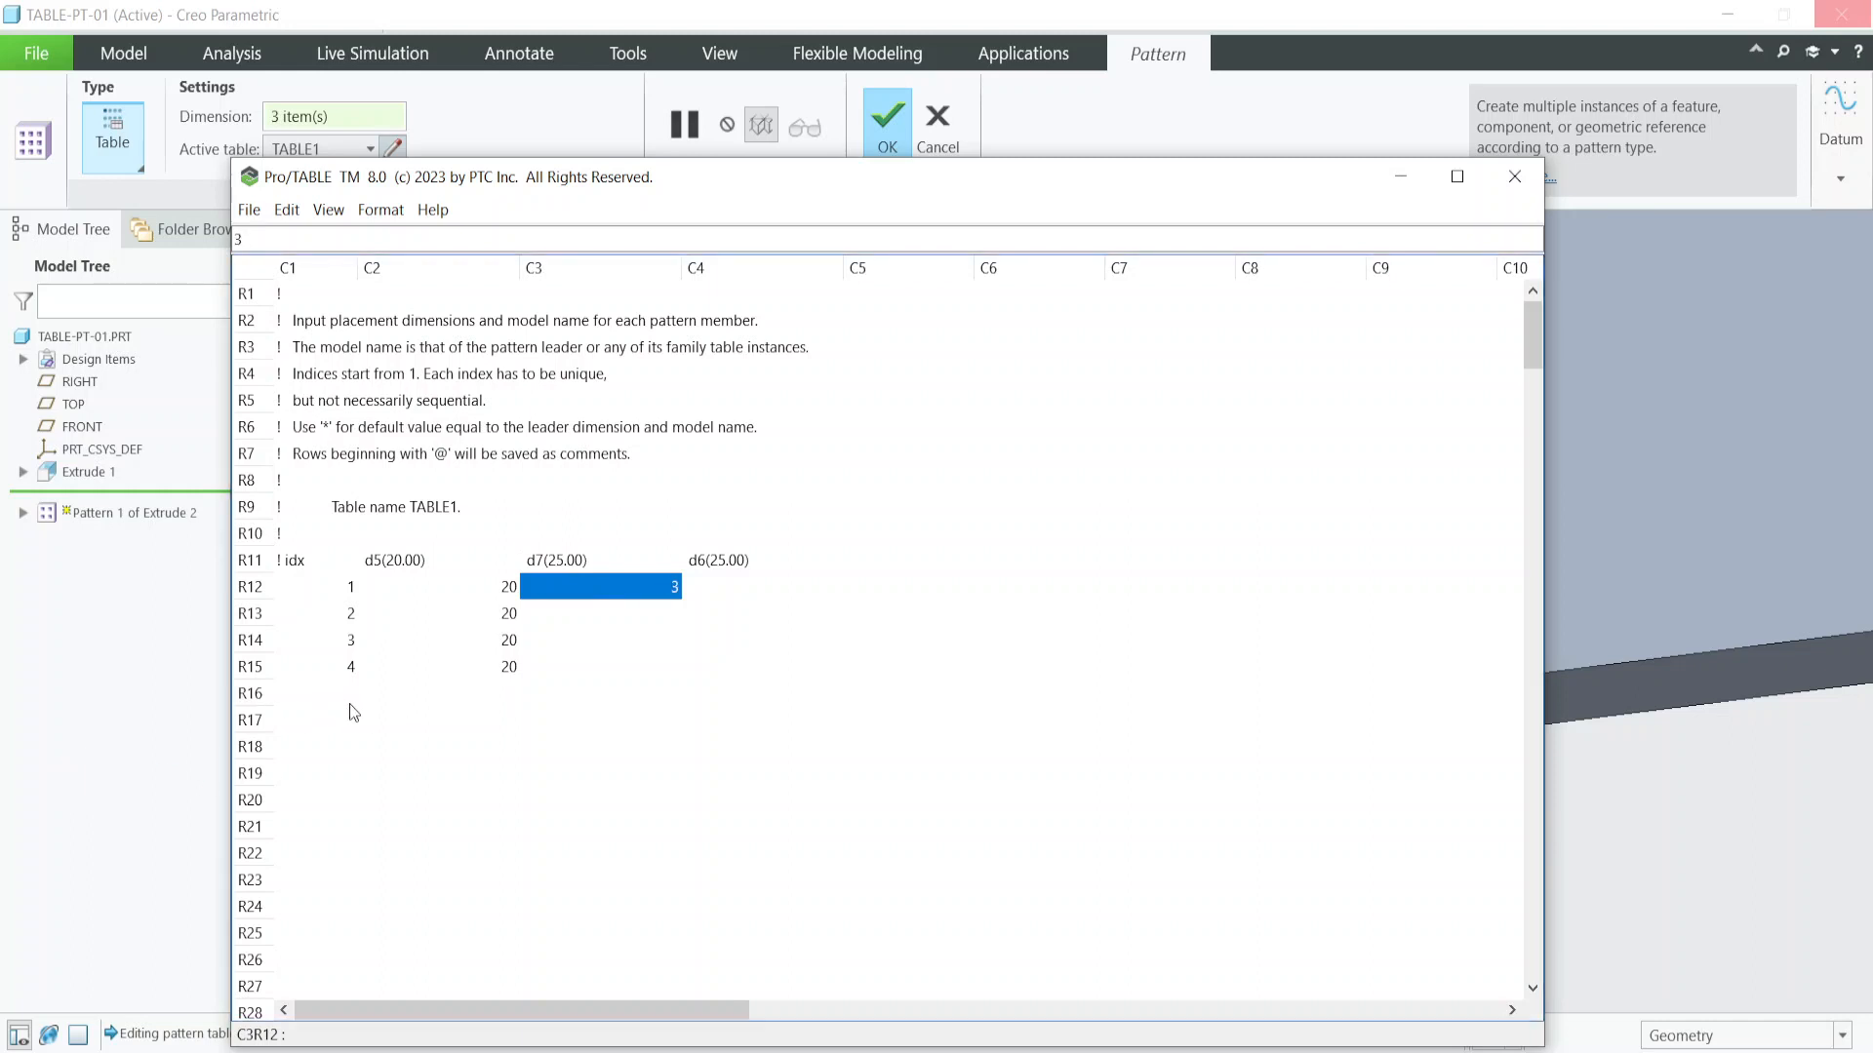
pyautogui.write('5')
pyautogui.click(590, 615)
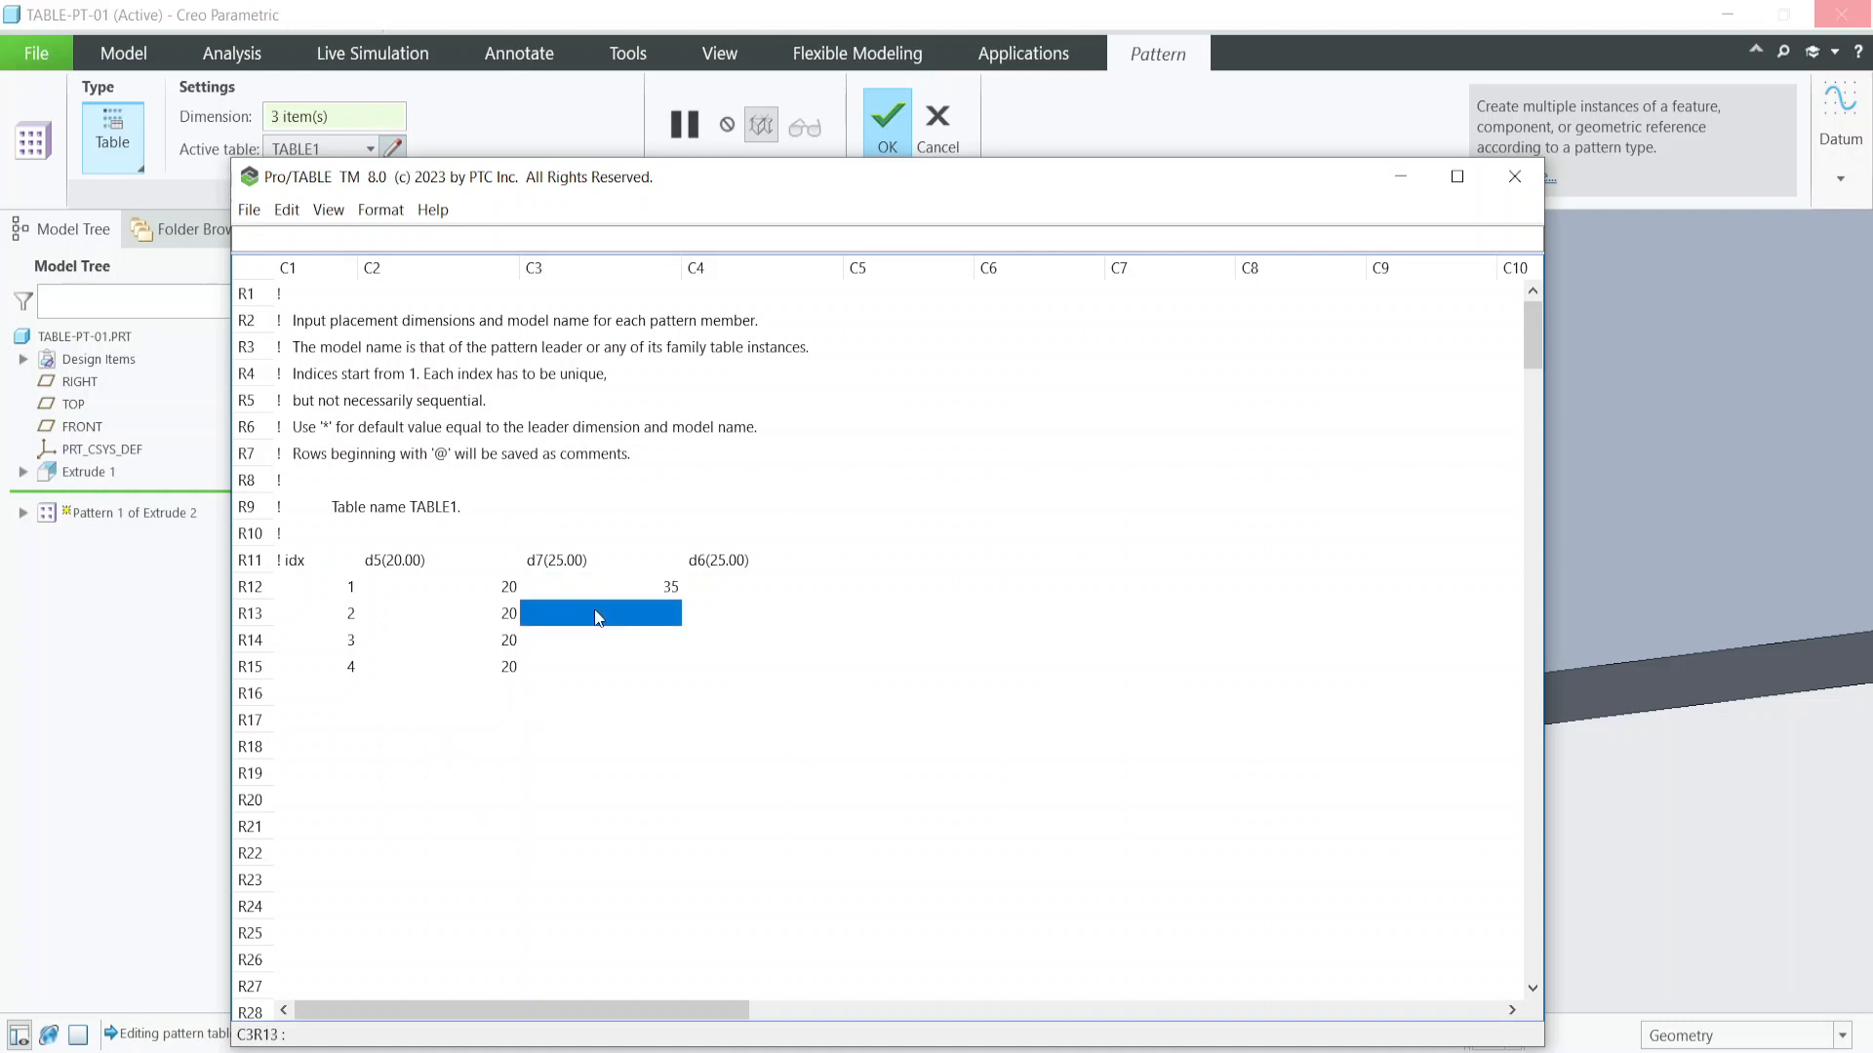
# Enter 45, 55 and 65 as the d7 position values for pattern members 2, 3 and 4.
pyautogui.write('45')
pyautogui.click(601, 640)
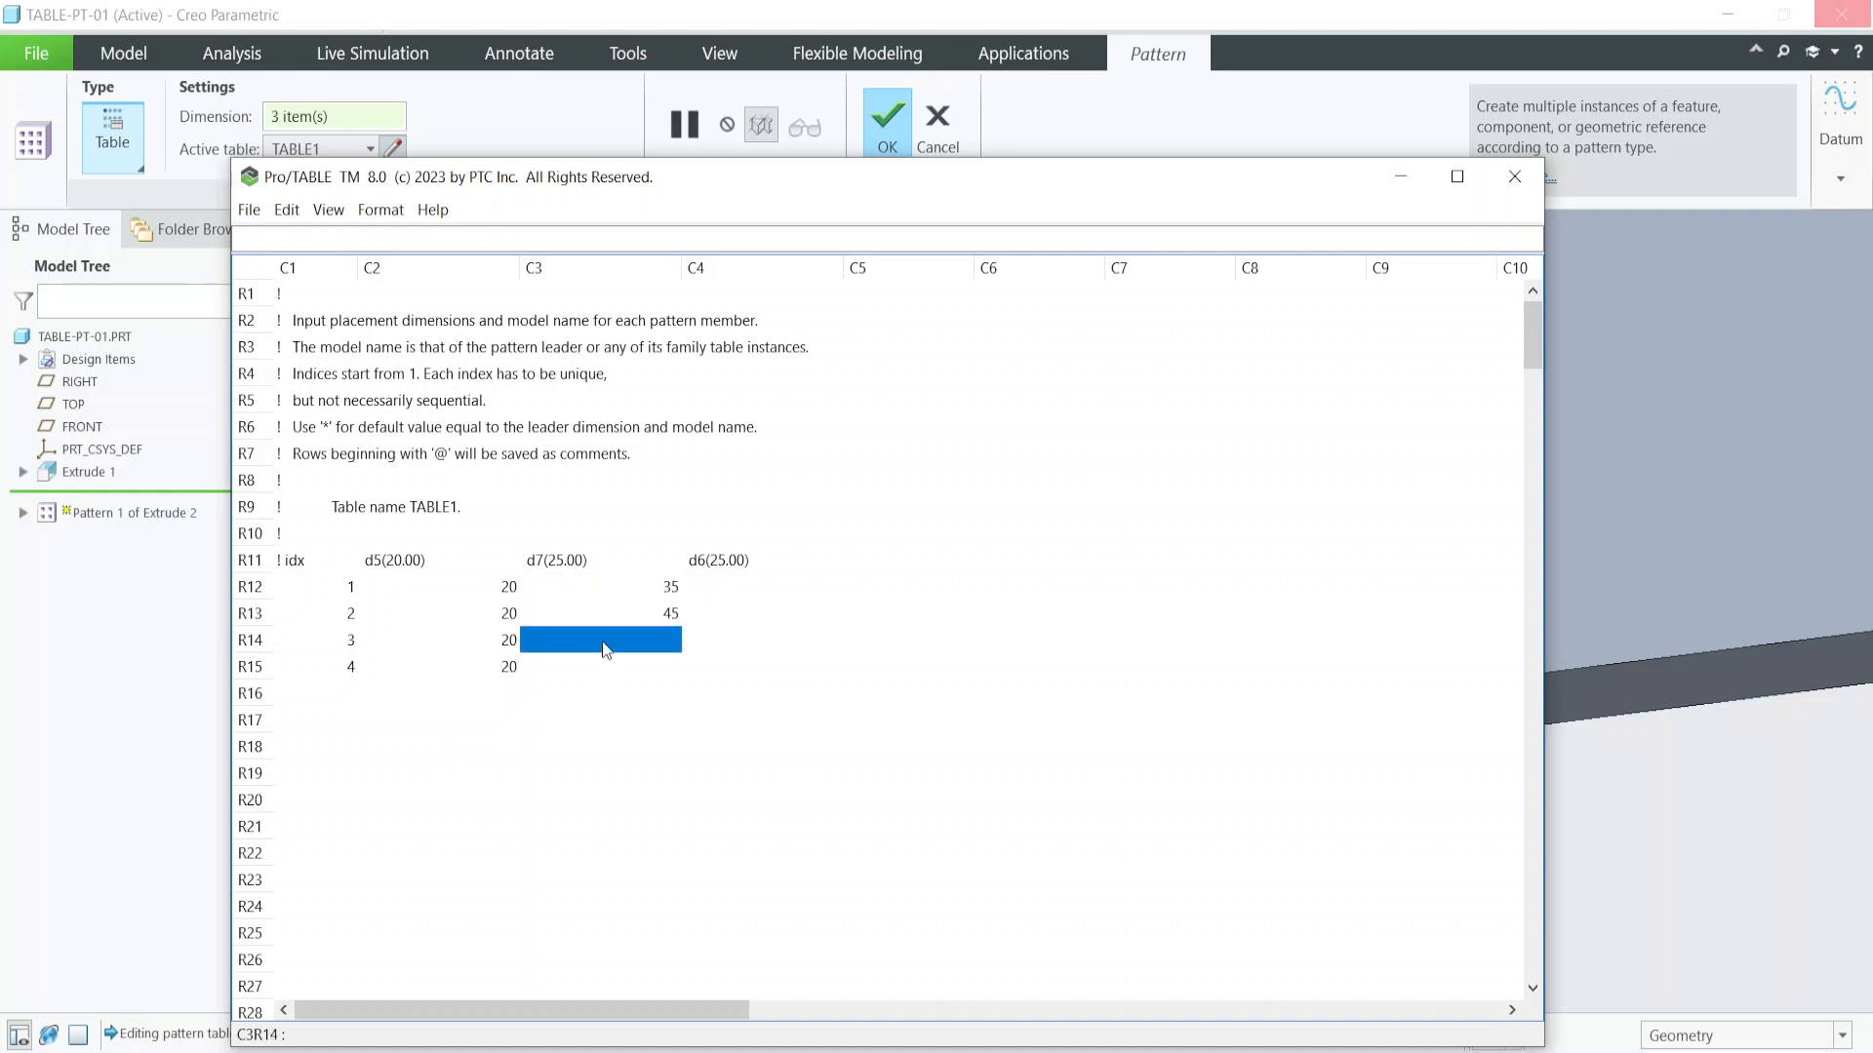
pyautogui.write('55')
pyautogui.click(601, 667)
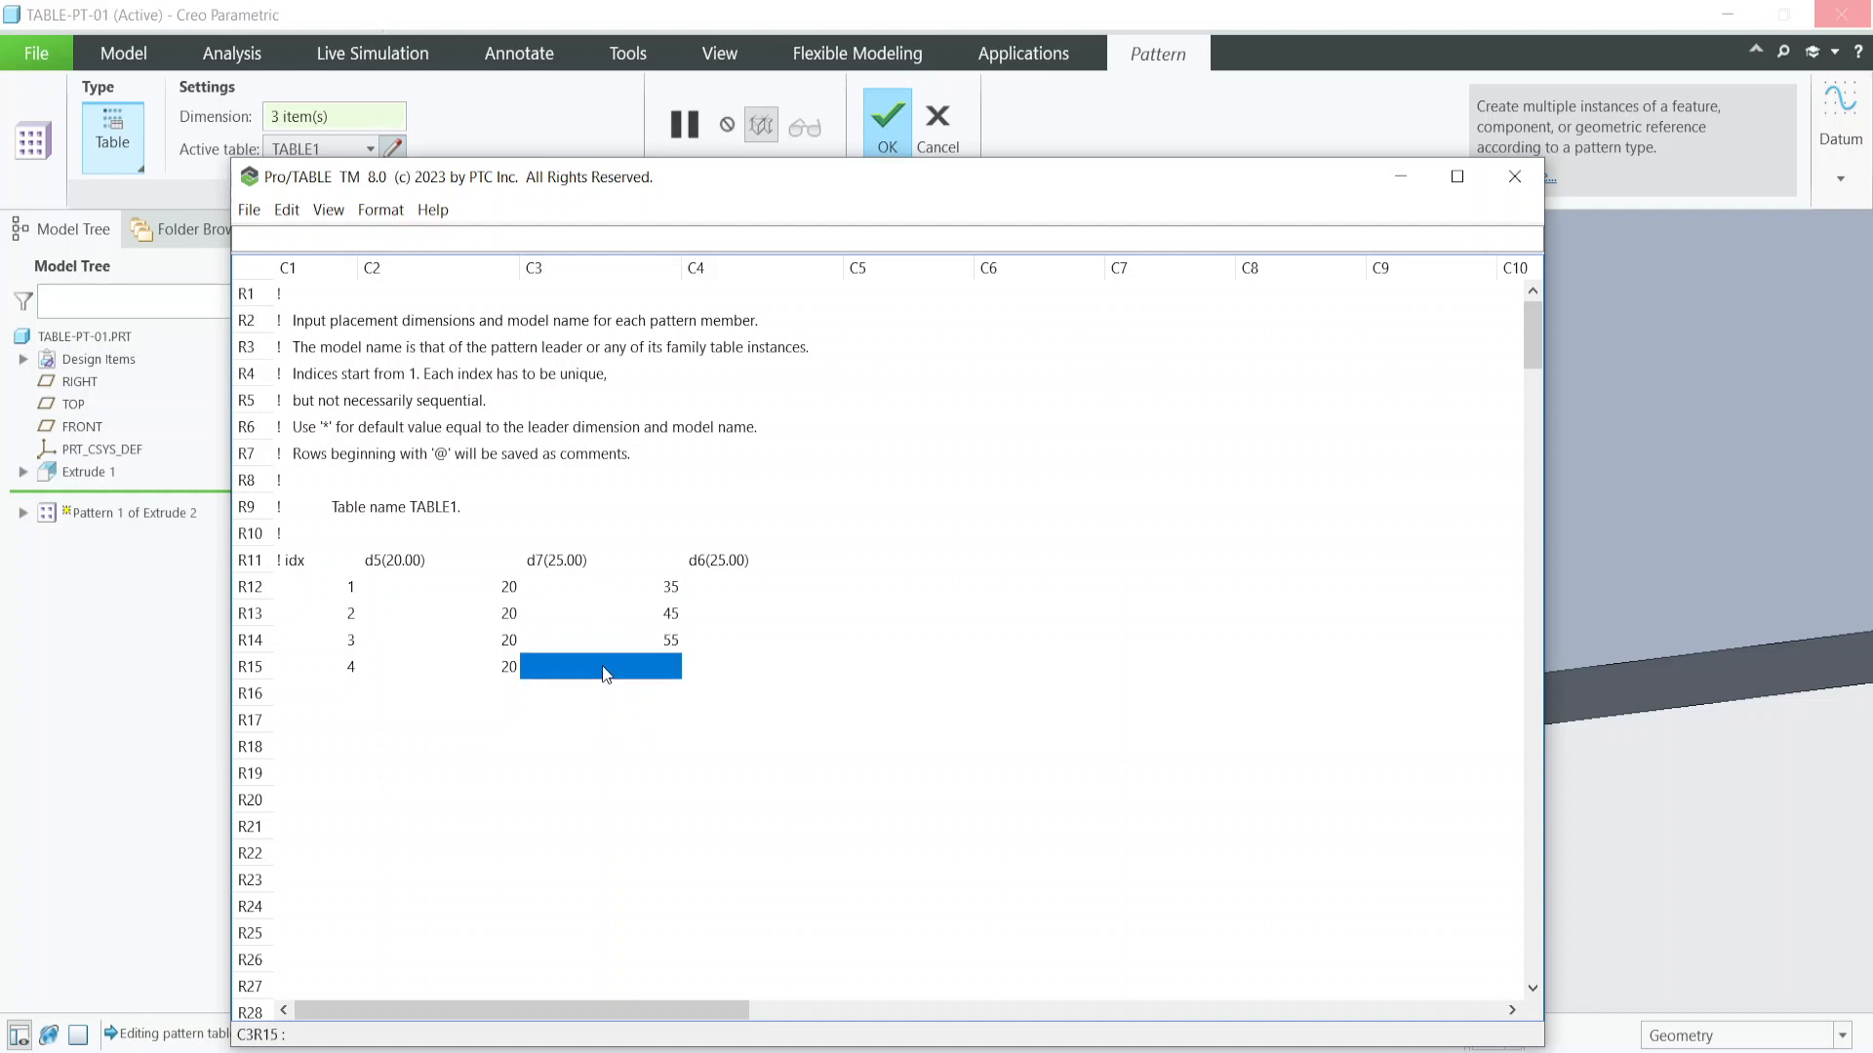
pyautogui.write('65')
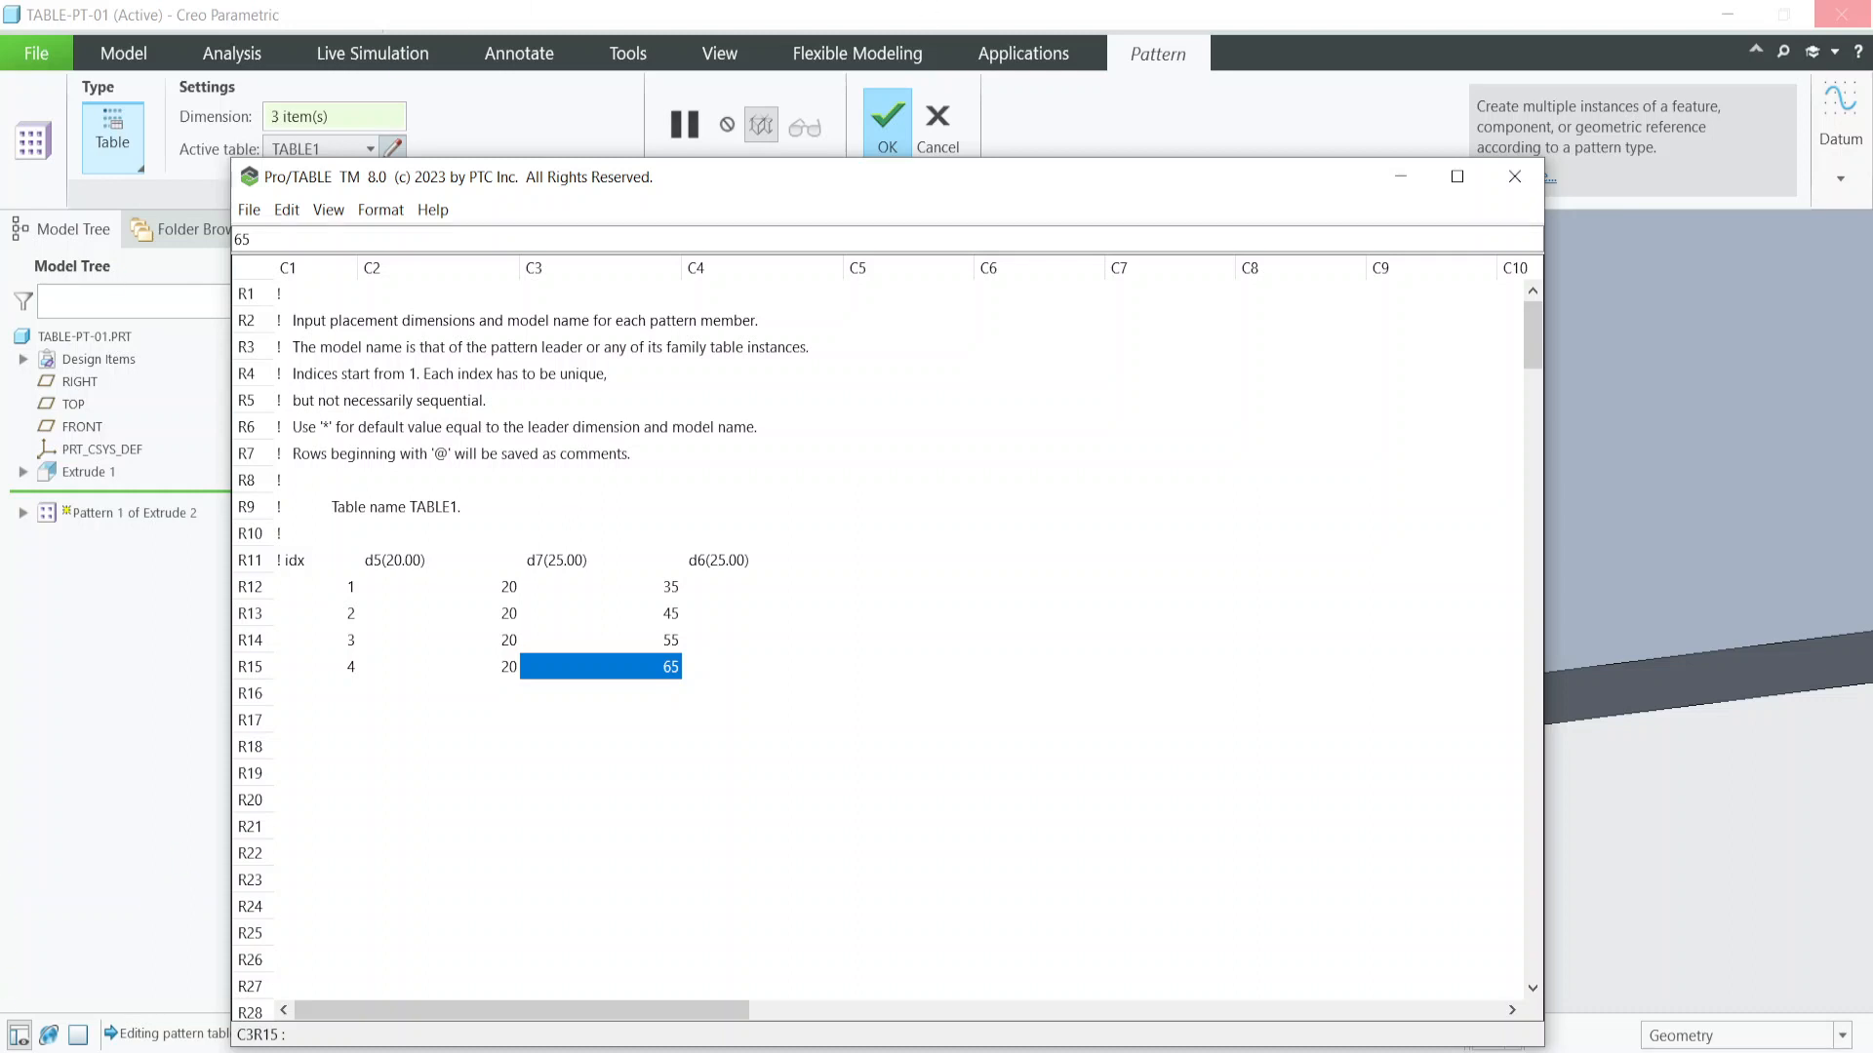
# Enter 35, 45, 55 and 65 as the d6 position values for pattern members 1 to 4.
pyautogui.click(710, 592)
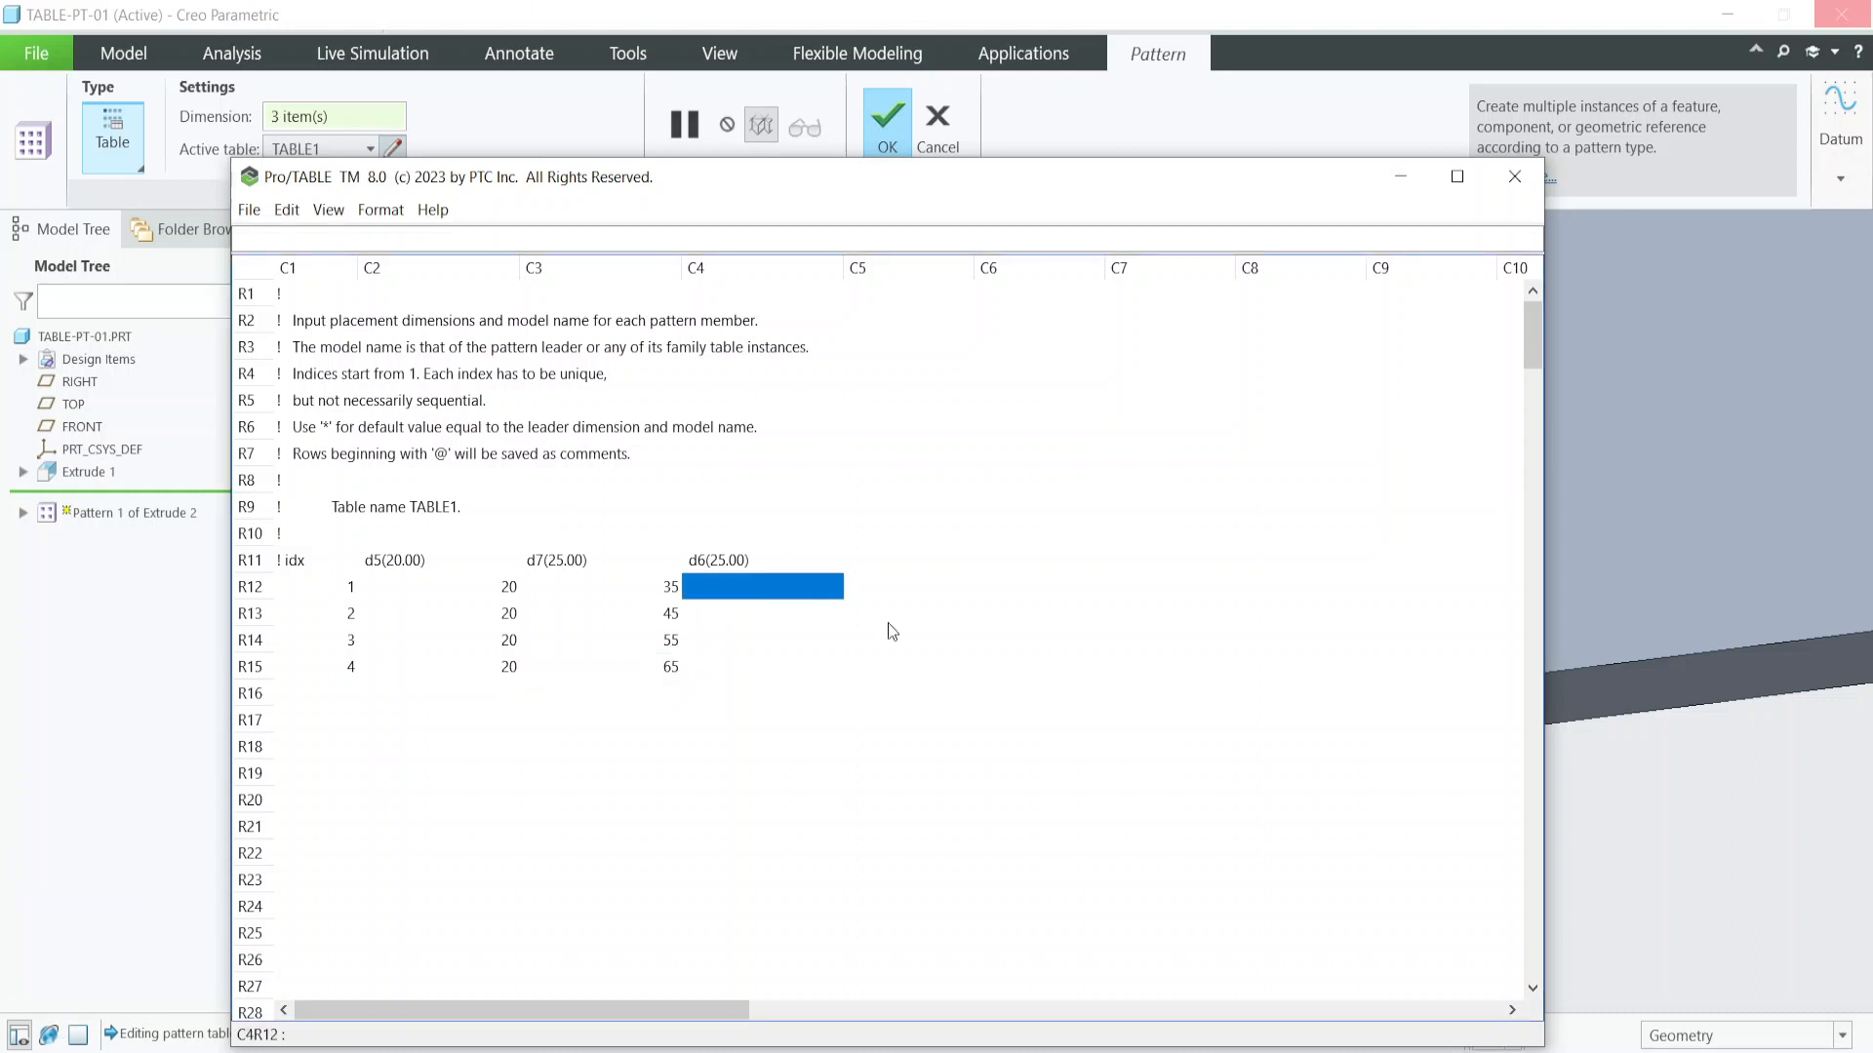
pyautogui.write('35')
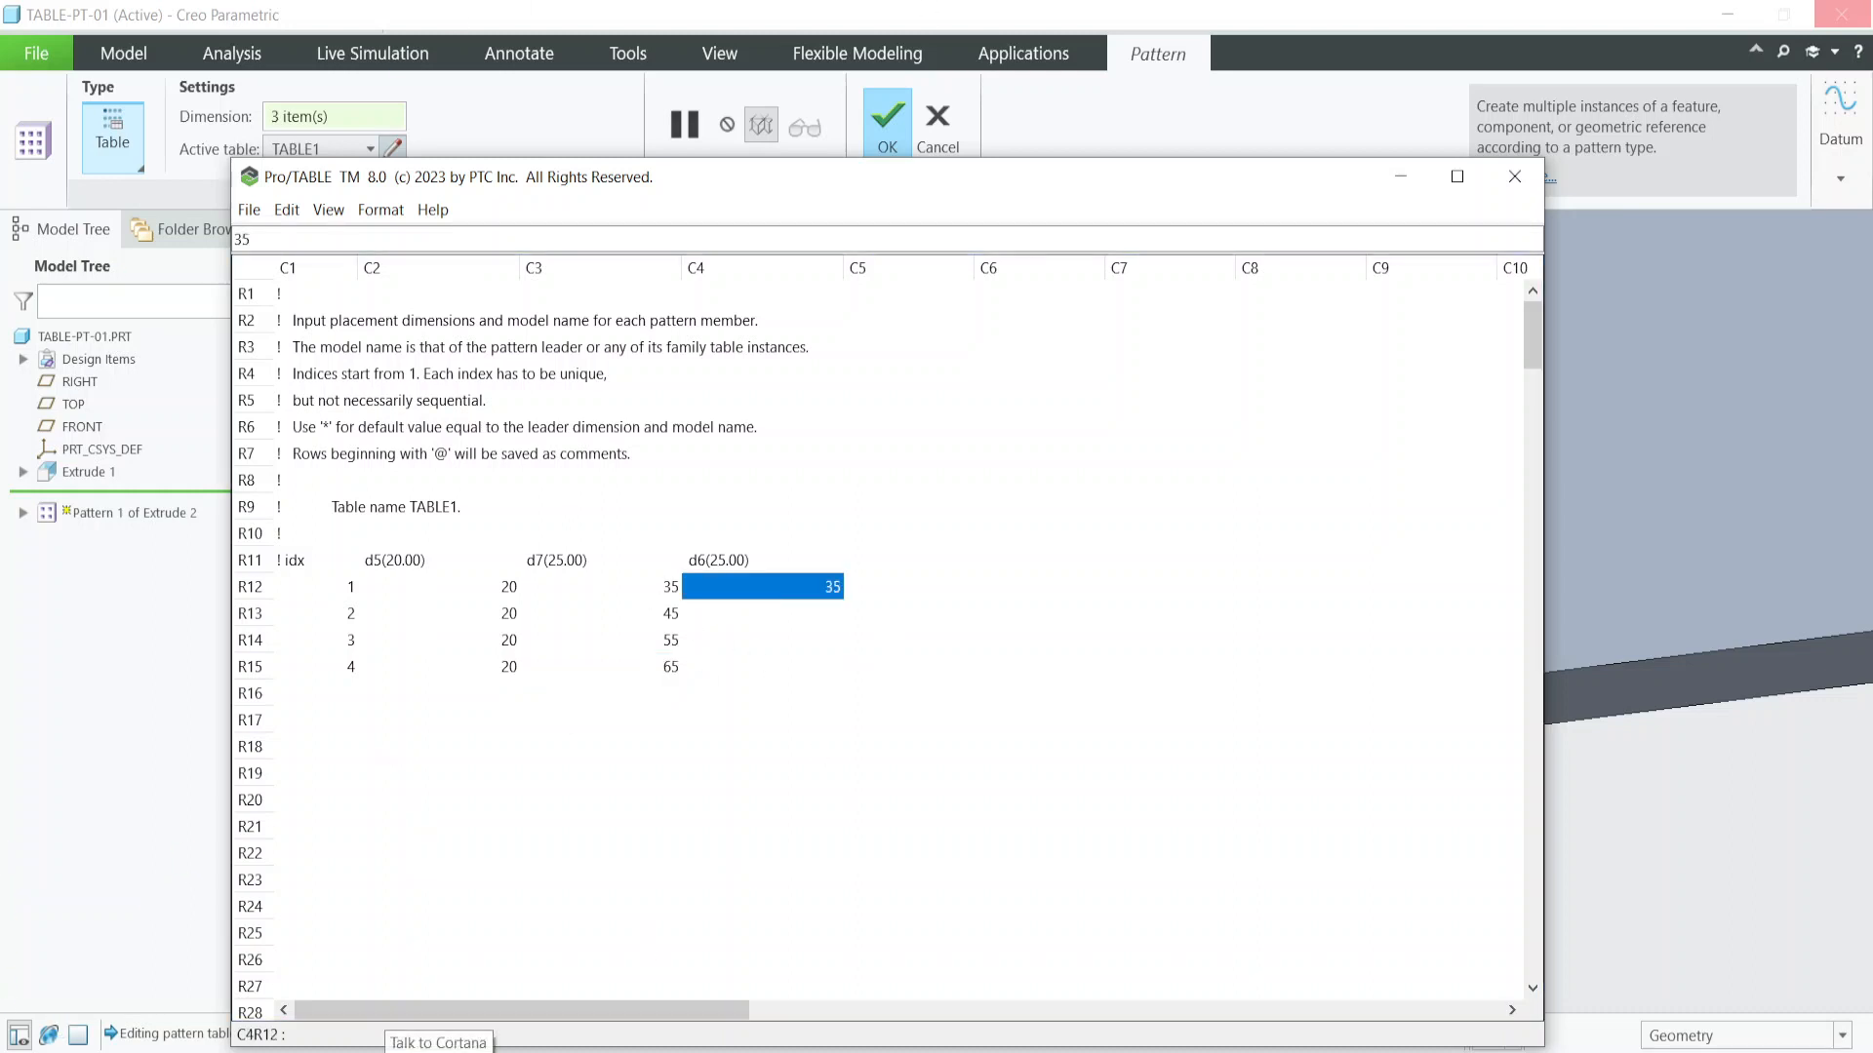
pyautogui.click(747, 617)
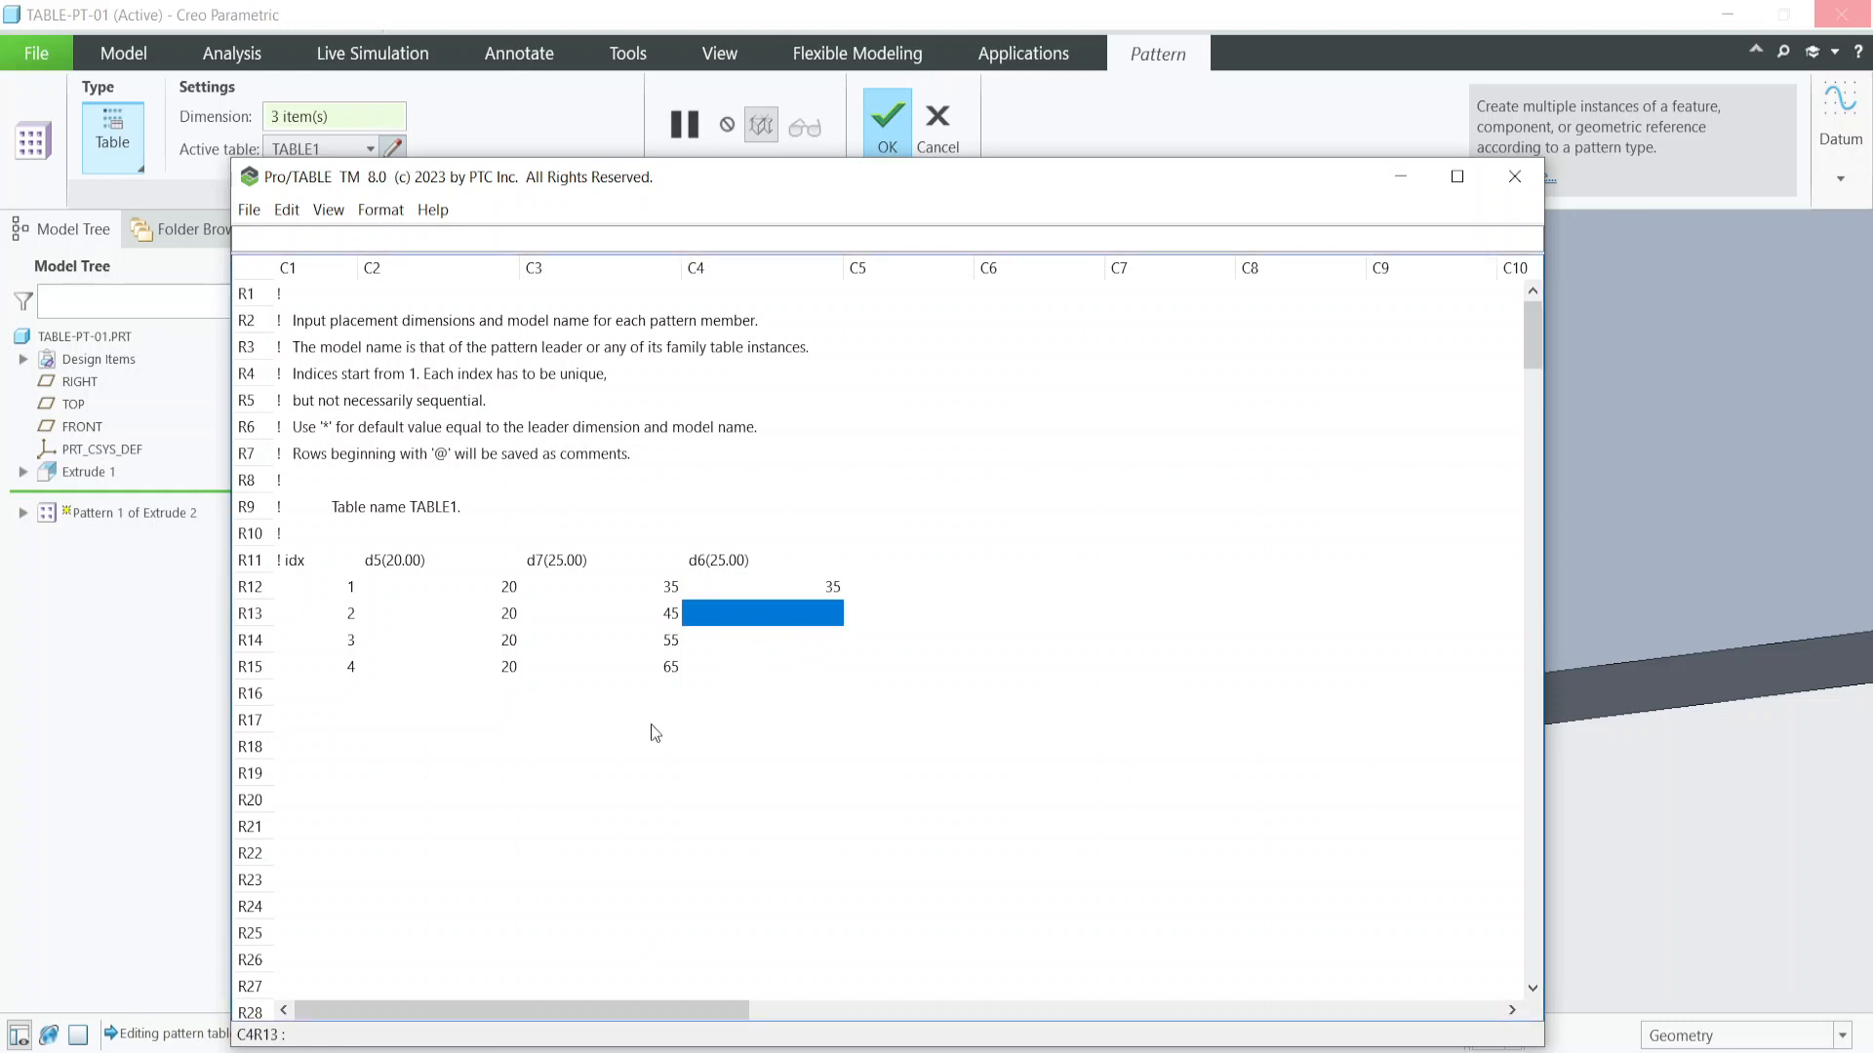
pyautogui.write('45')
pyautogui.click(763, 643)
pyautogui.write('55')
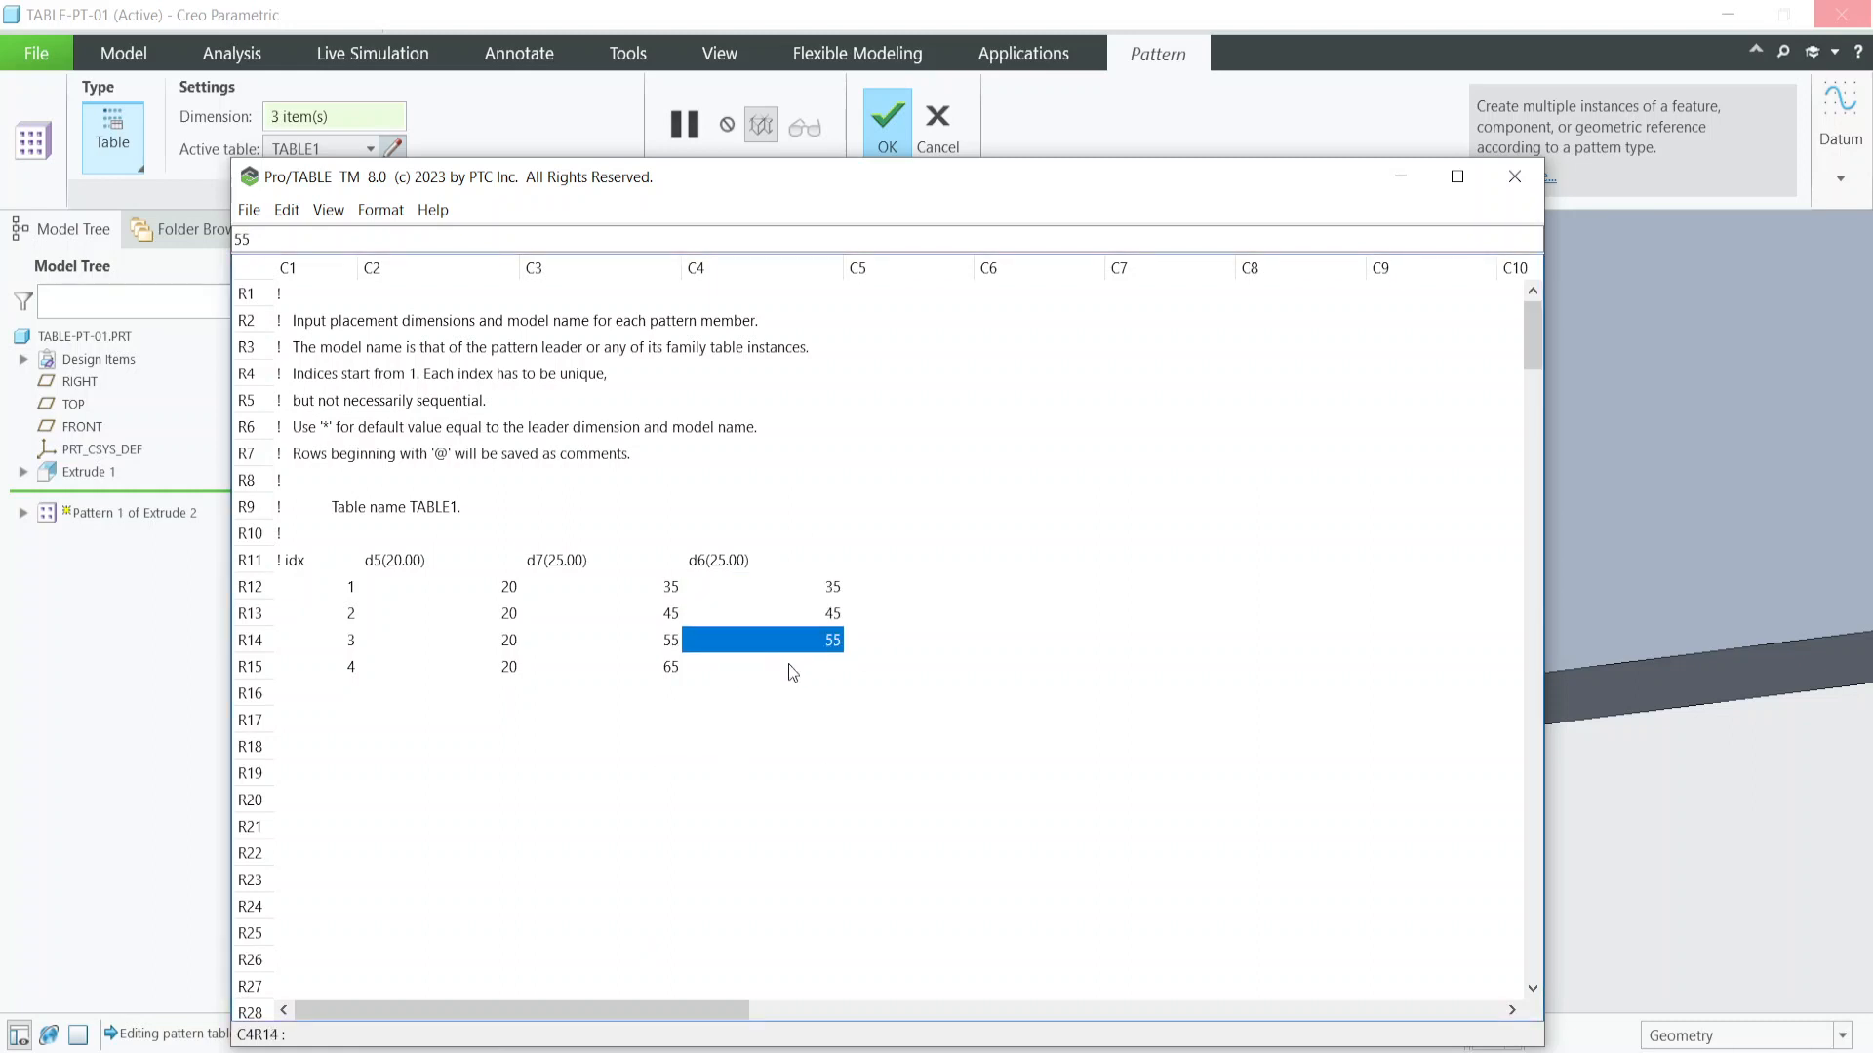
pyautogui.click(770, 676)
pyautogui.write('65')
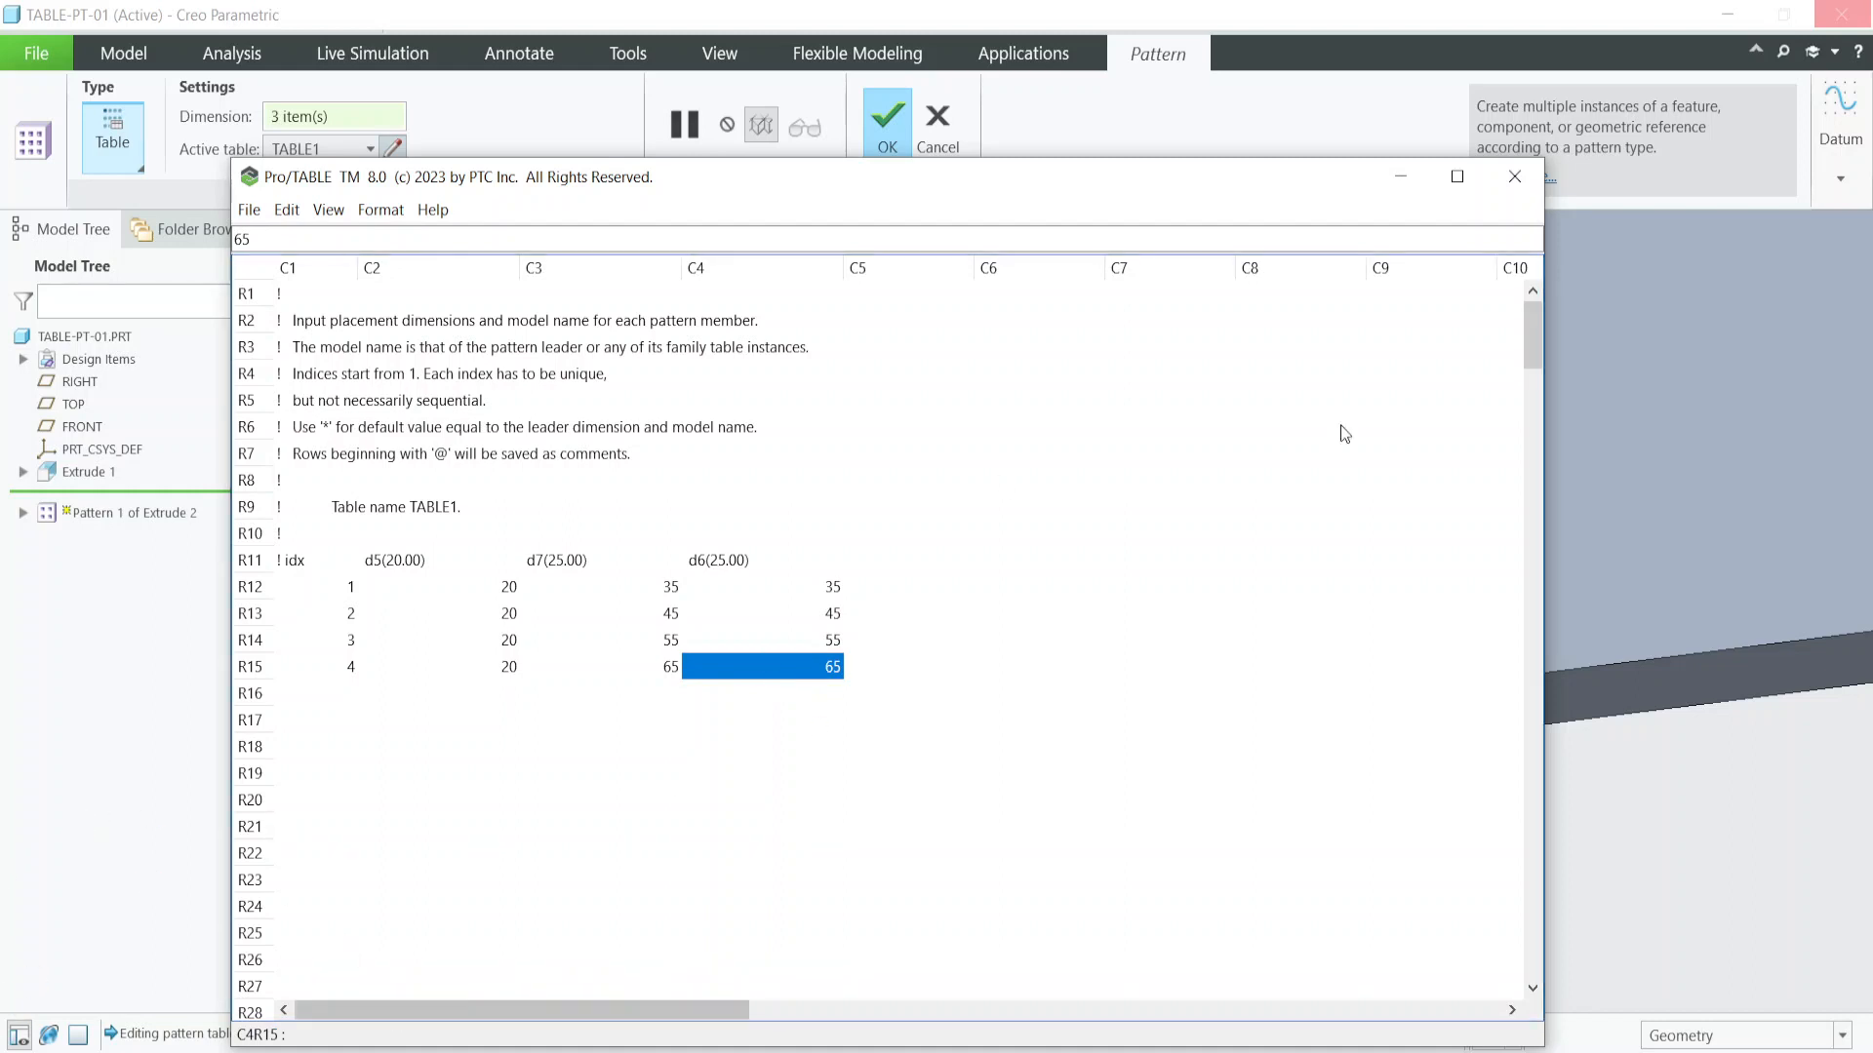
# Save the completed pattern table and close its editor.
pyautogui.click(249, 211)
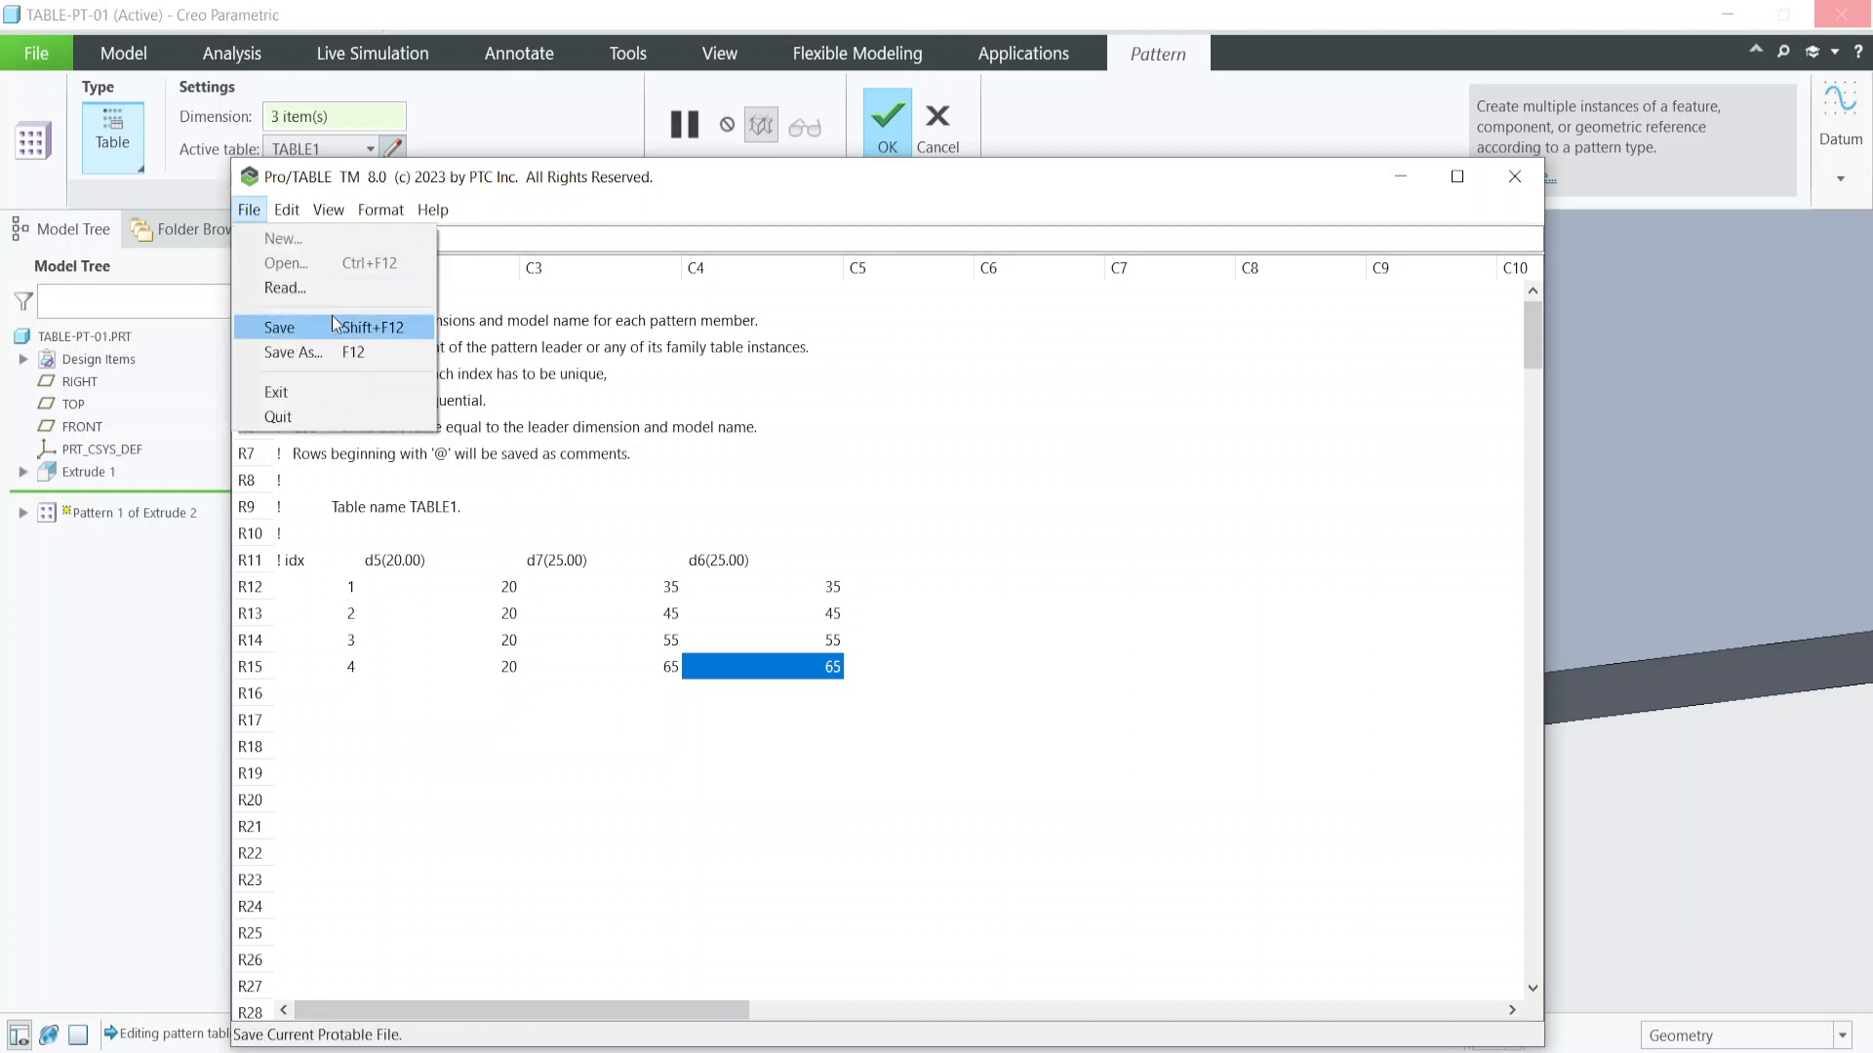
pyautogui.click(302, 336)
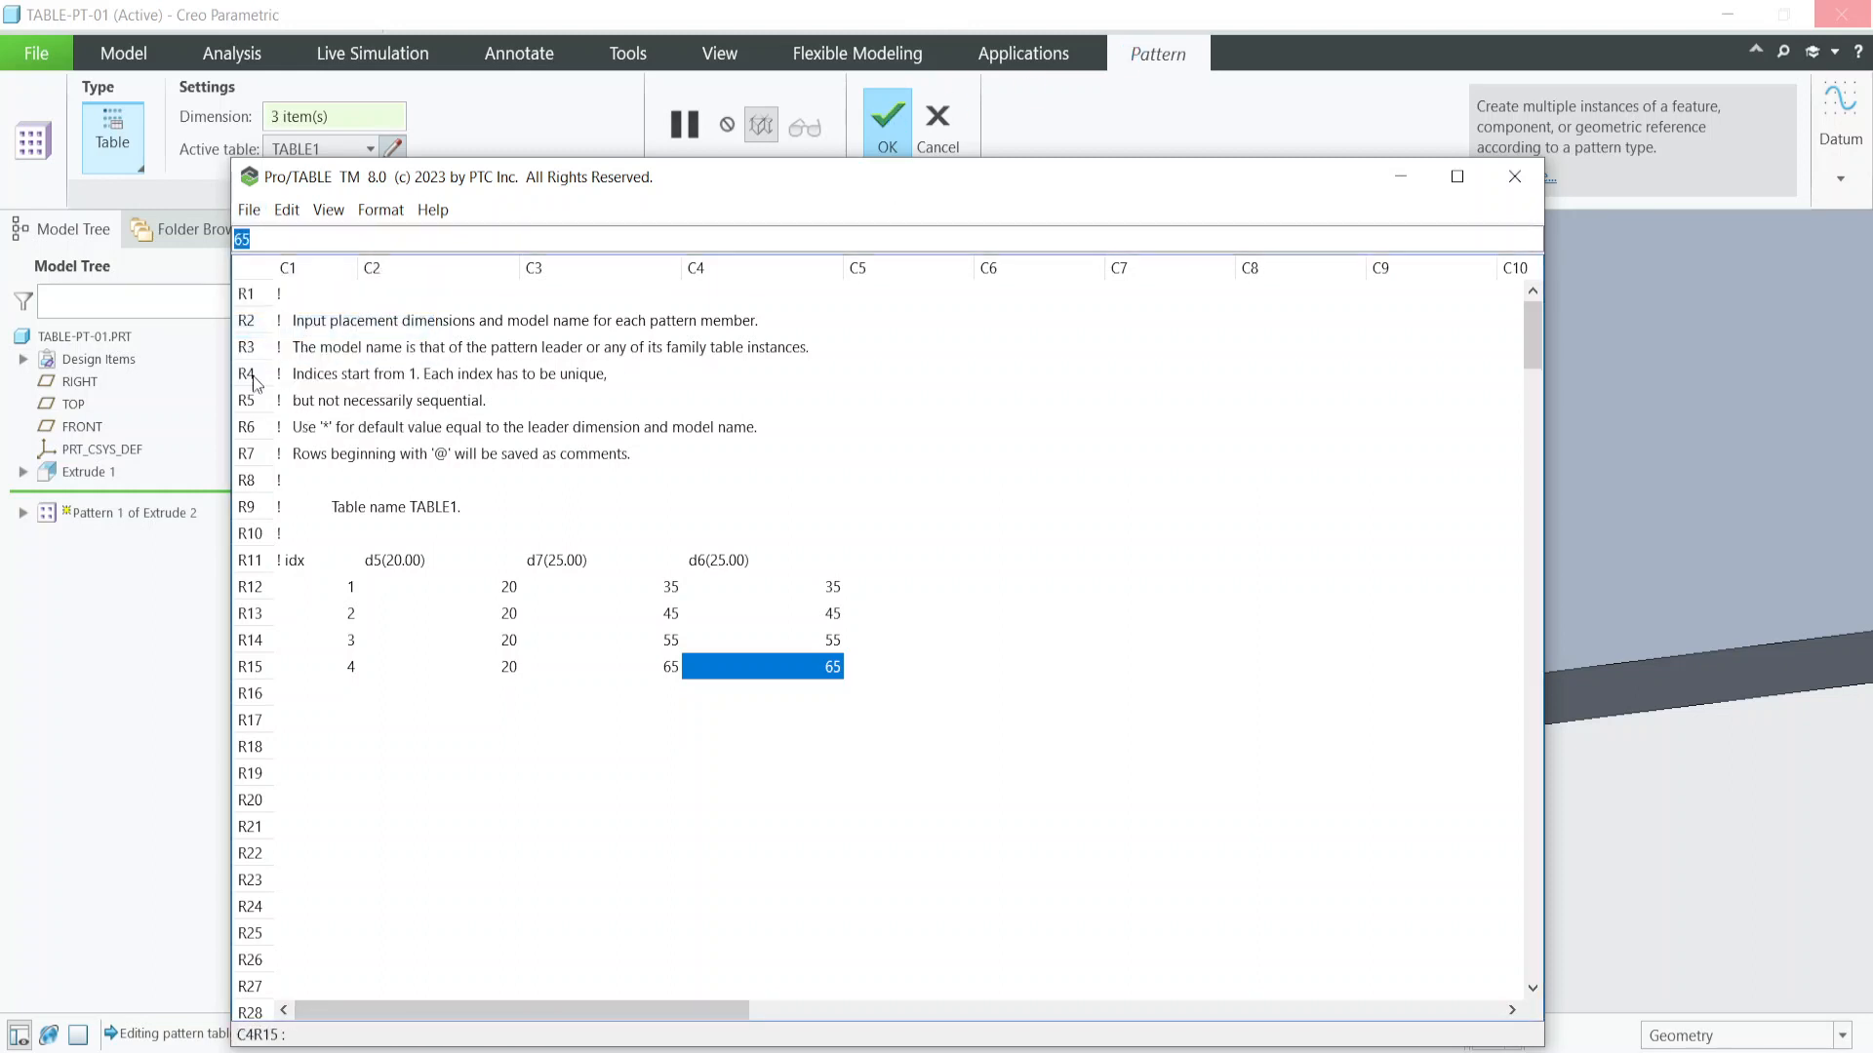
pyautogui.click(626, 739)
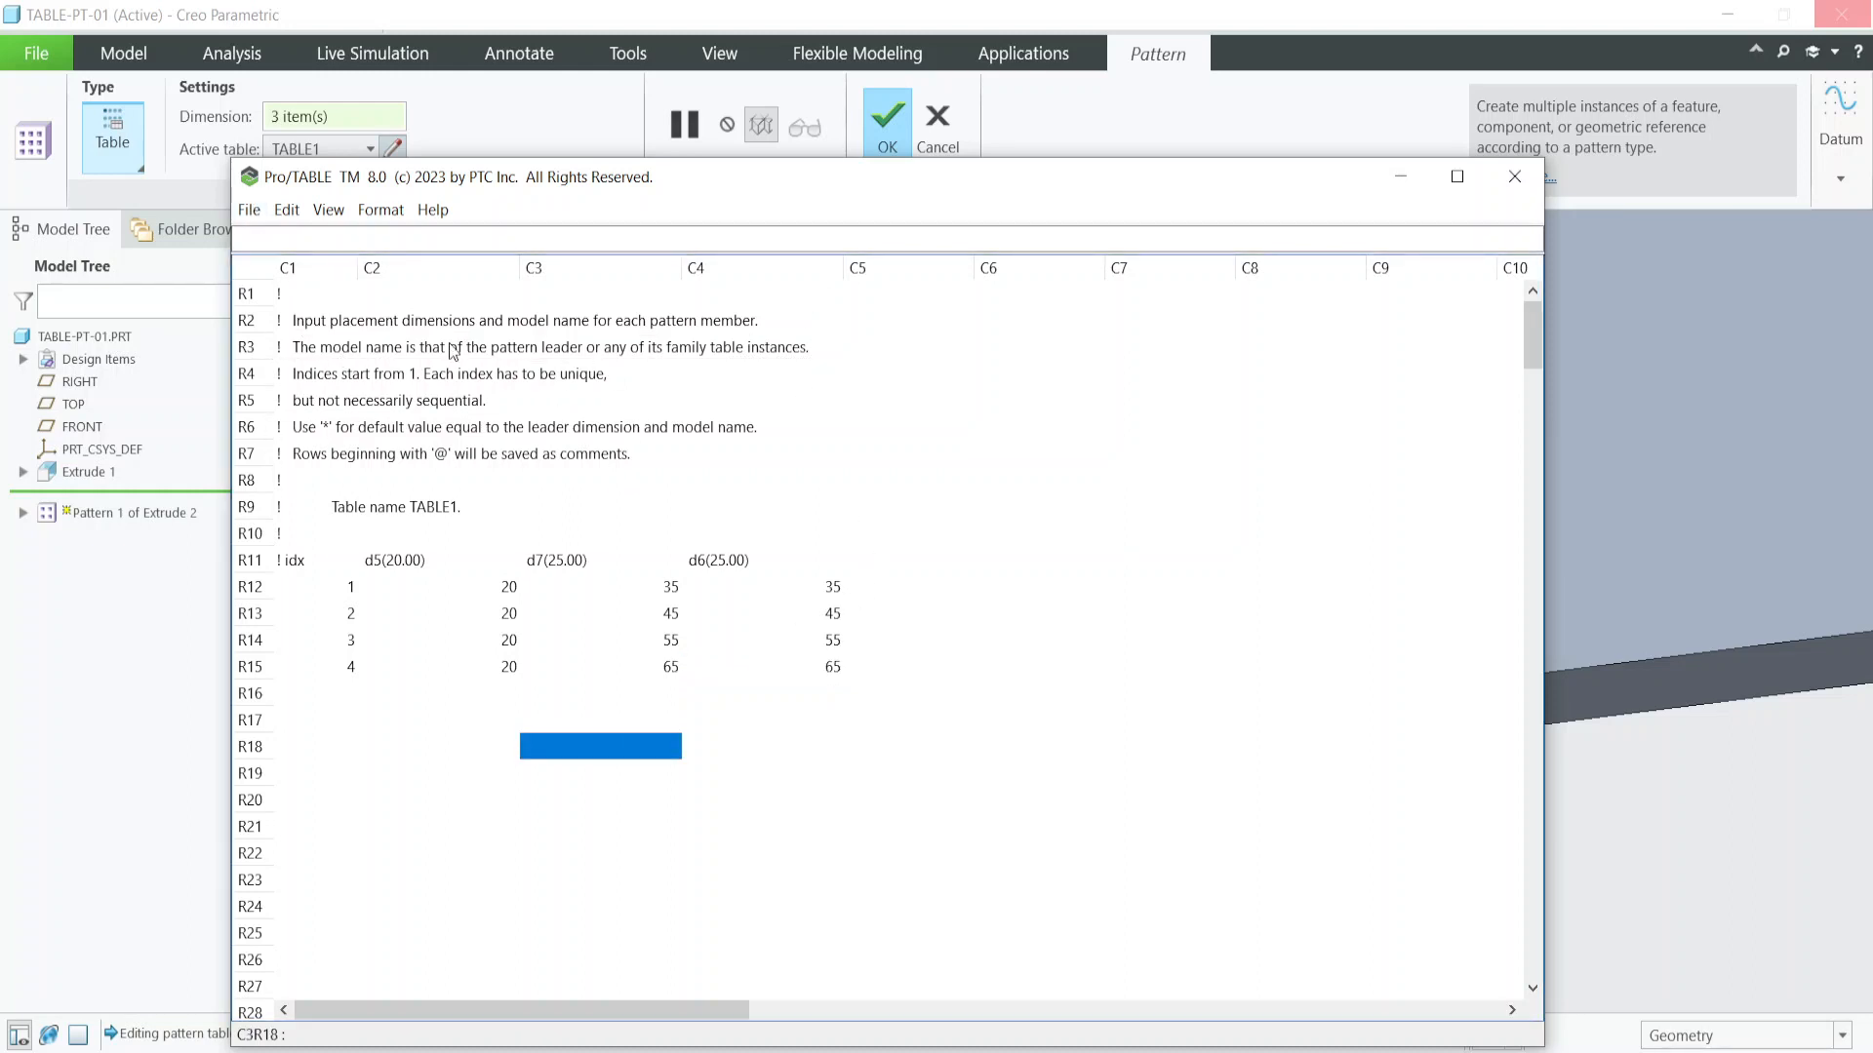
pyautogui.click(1515, 177)
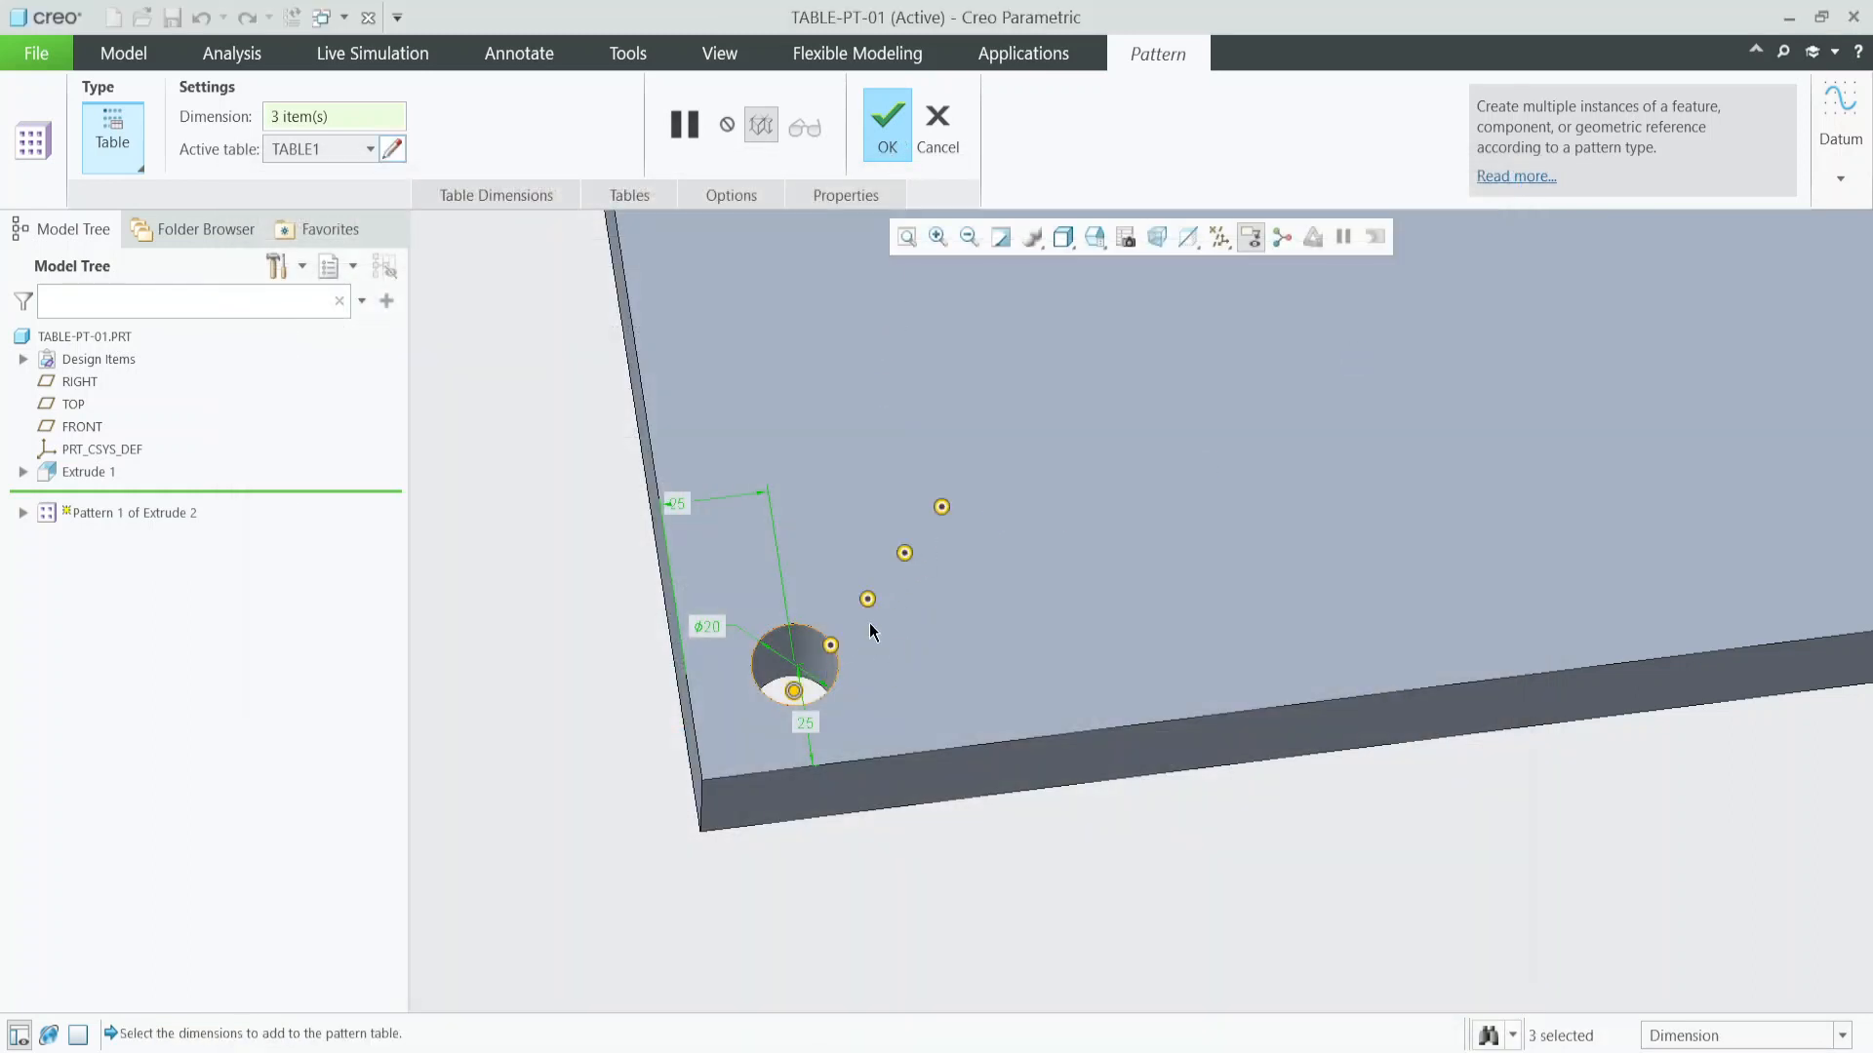
# Check the previewed member positions and the pattern table, and complete the table pattern of the hole.
pyautogui.moveTo(871, 632)
pyautogui.mouseDown(button='middle')
pyautogui.moveTo(775, 685)
pyautogui.moveTo(783, 724)
pyautogui.mouseUp(button='middle')
pyautogui.scroll(-2, 980, 550)
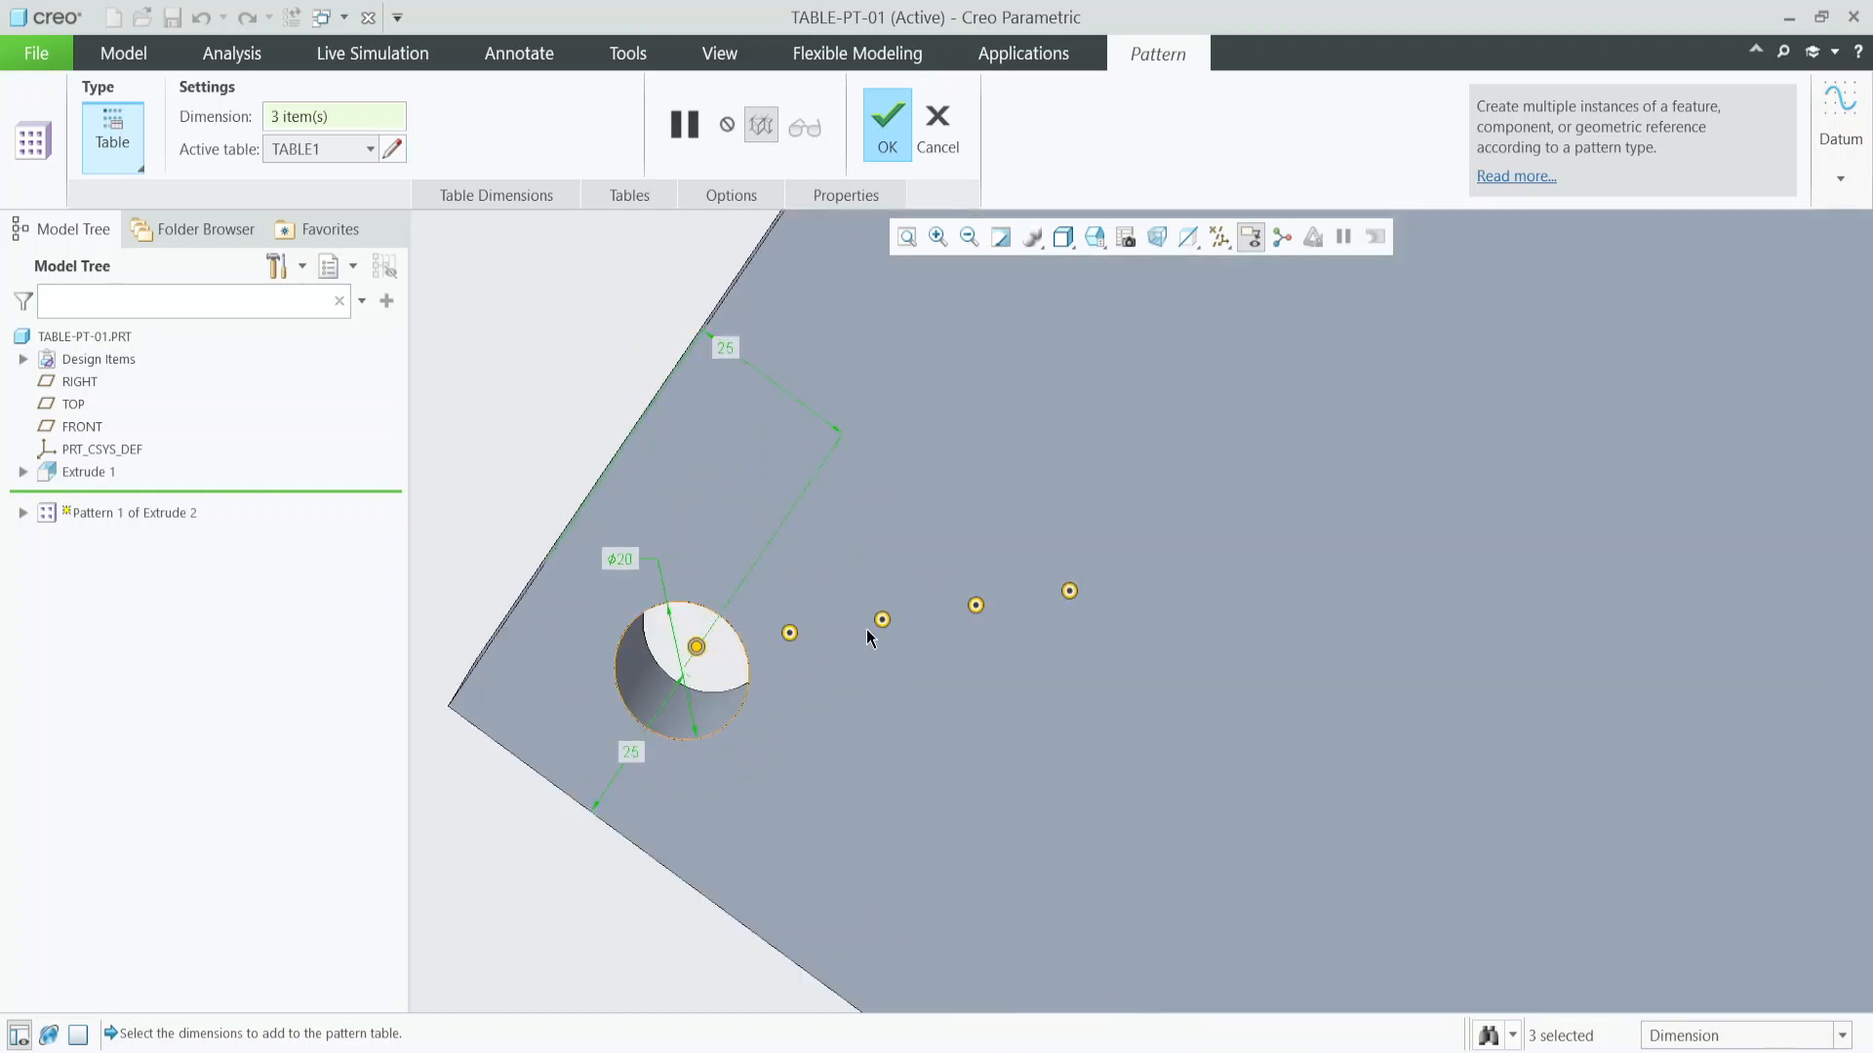
pyautogui.scroll(2, 781, 641)
pyautogui.moveTo(784, 637); pyautogui.dragTo(795, 579, button='middle')
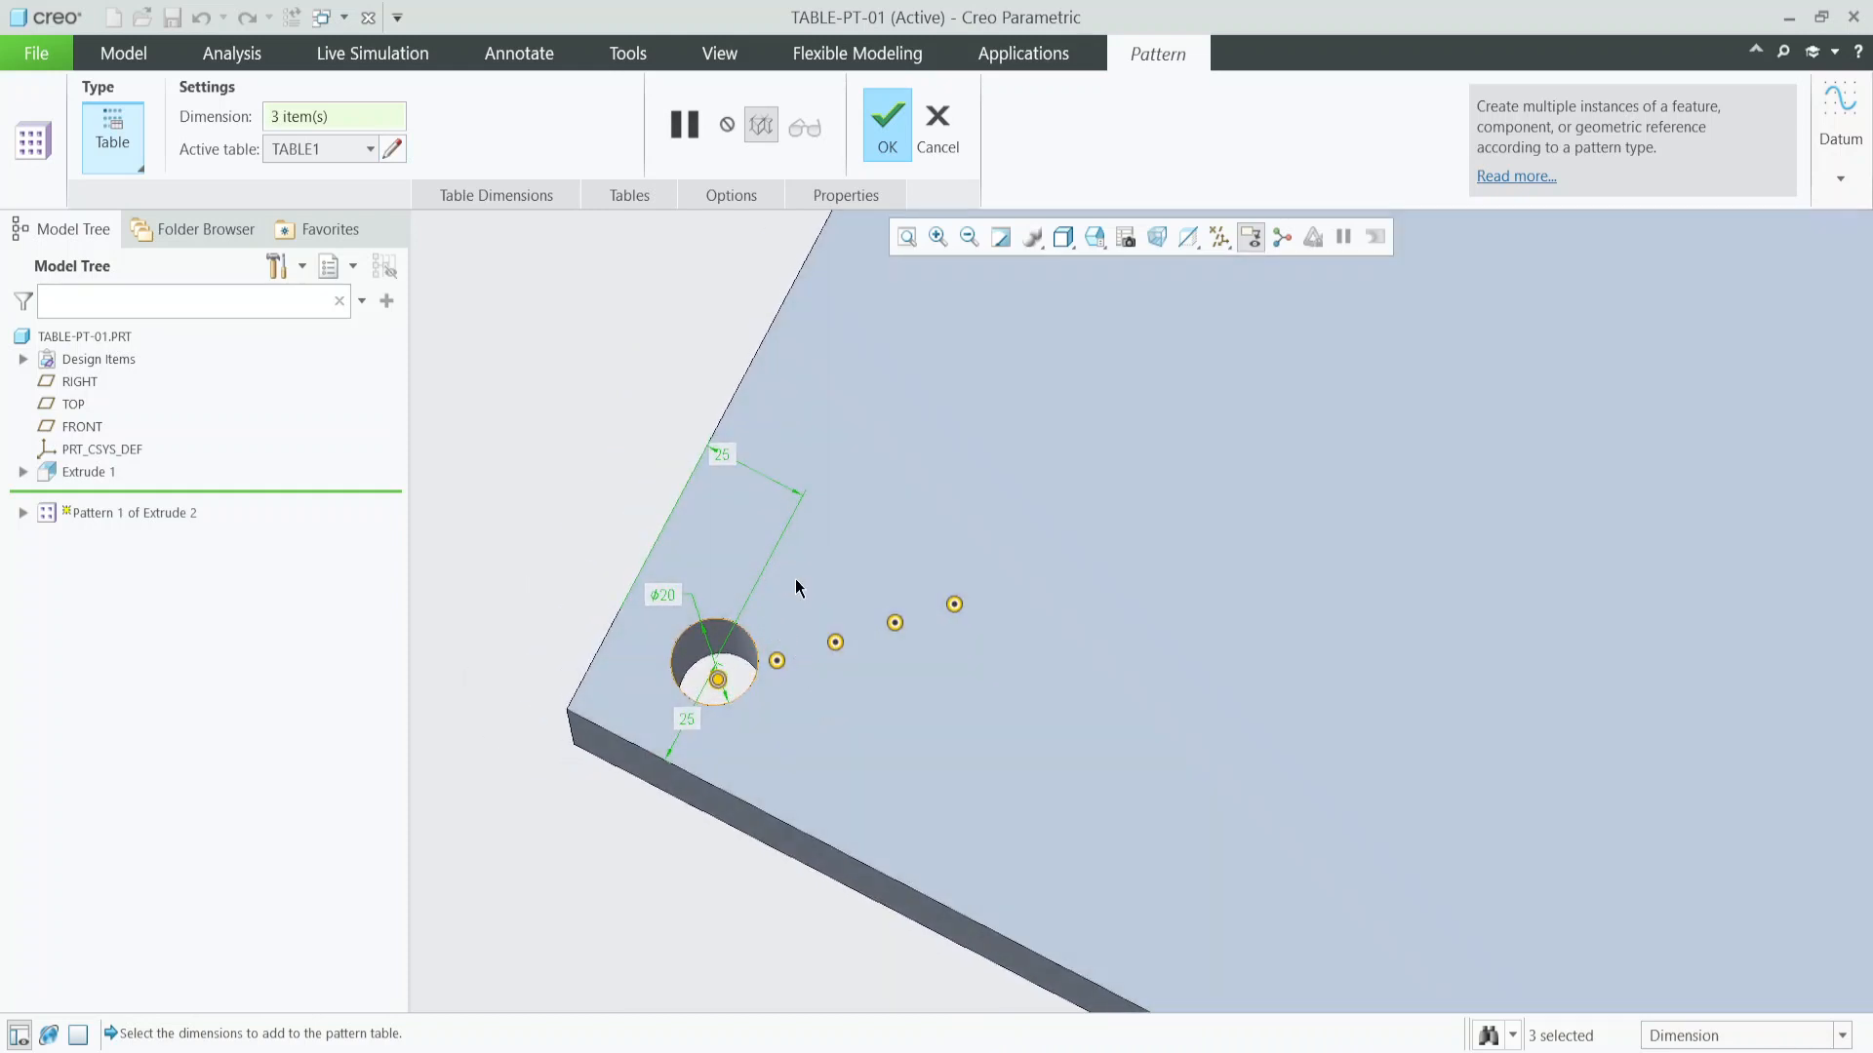
pyautogui.click(392, 150)
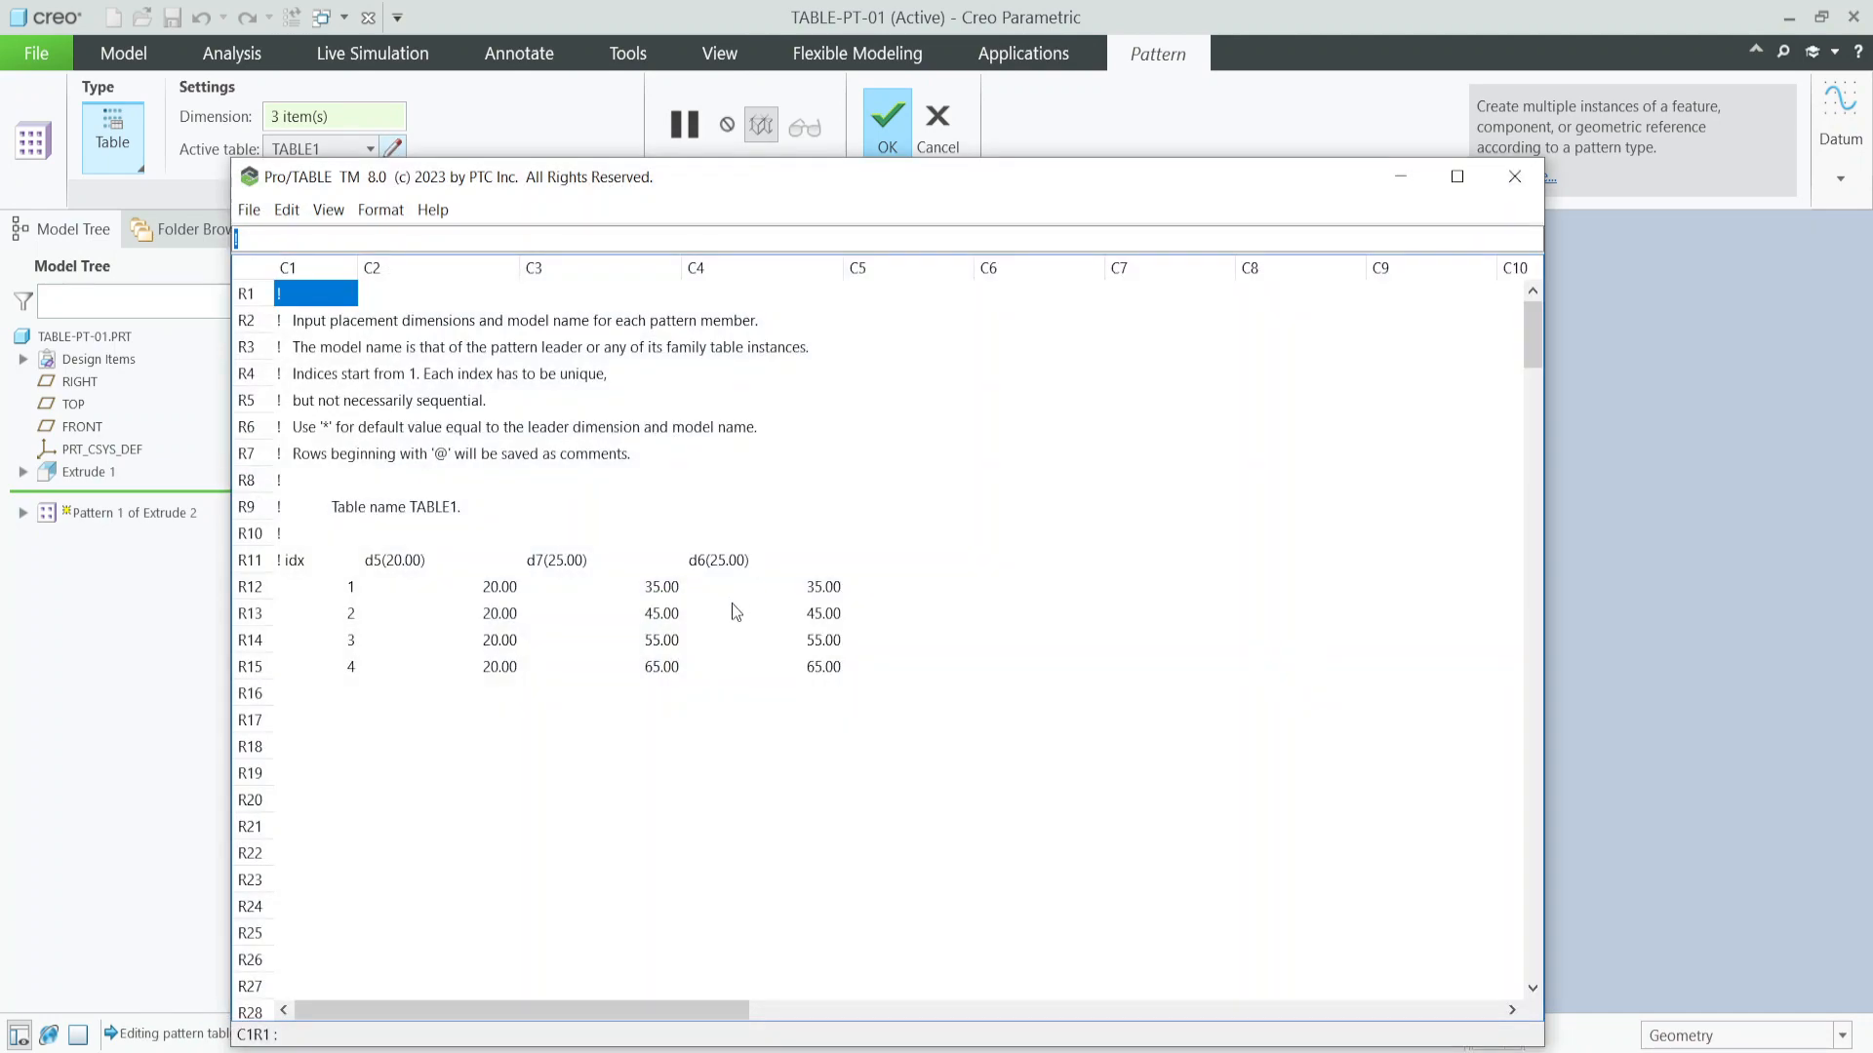
pyautogui.click(660, 585)
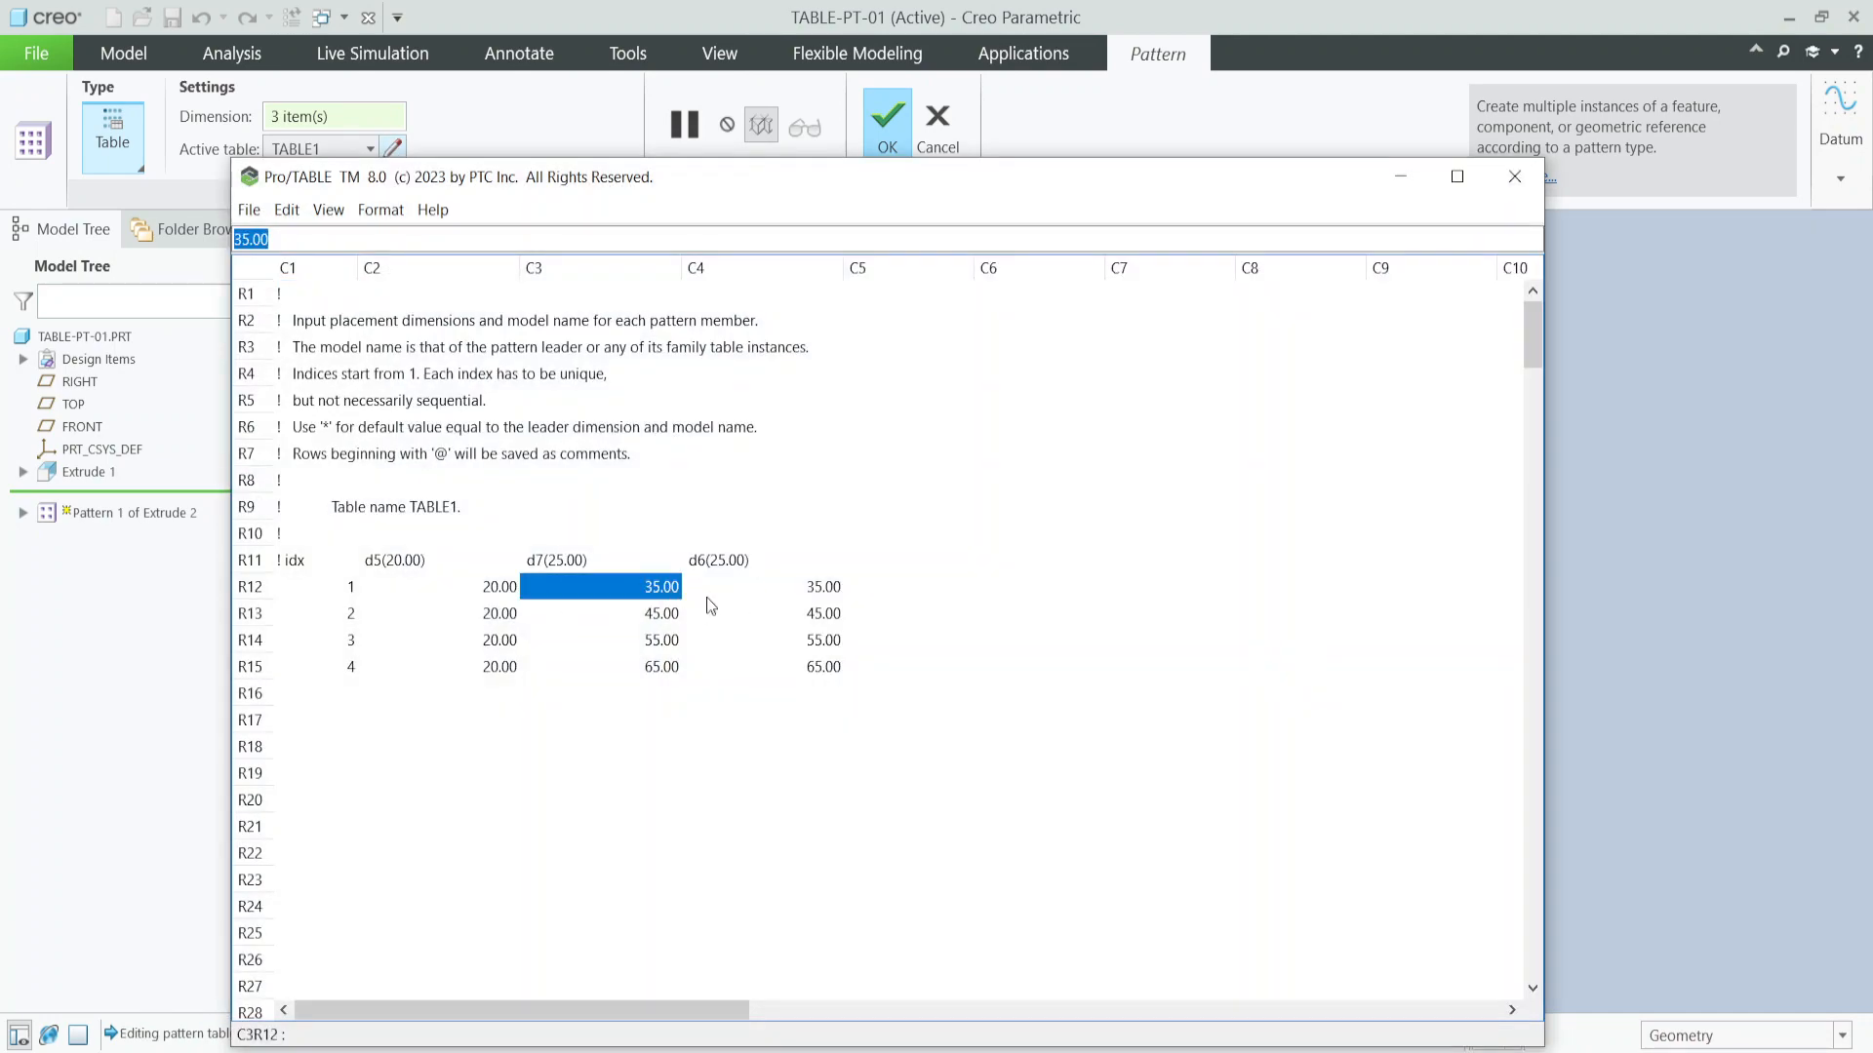
pyautogui.click(1514, 176)
pyautogui.click(887, 132)
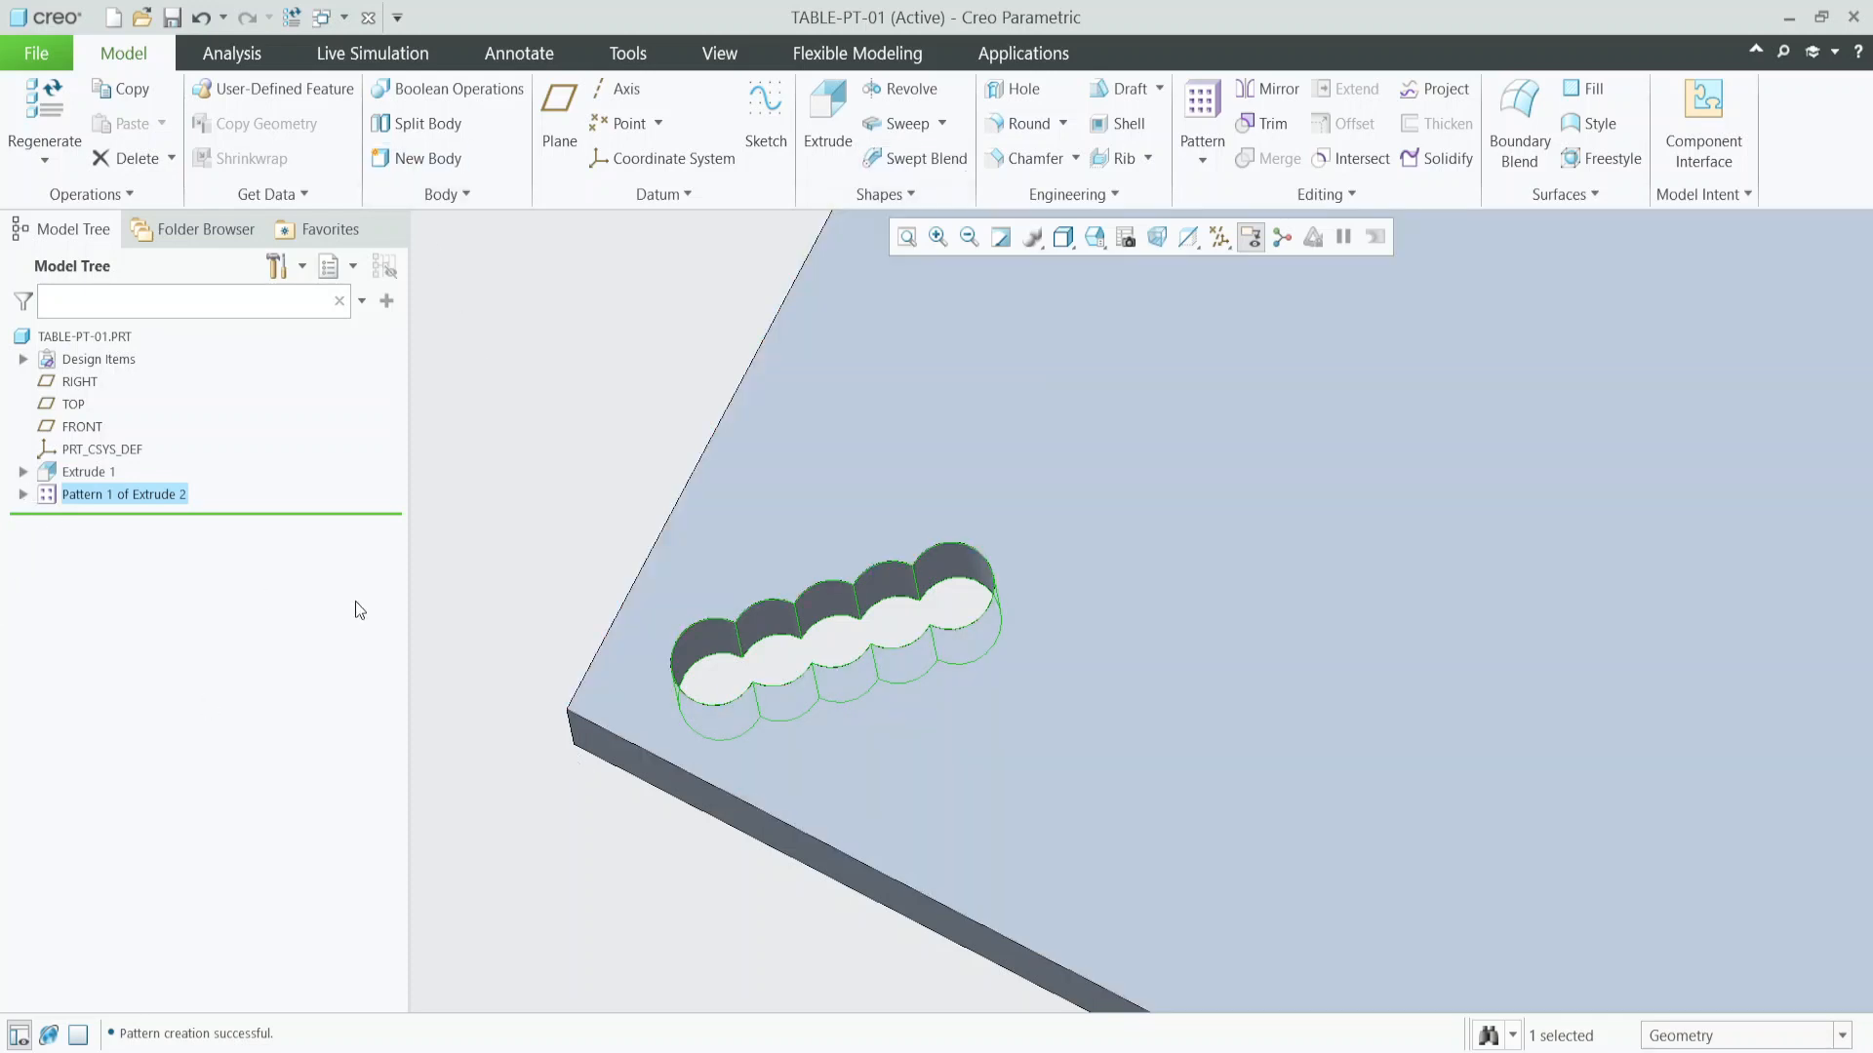
# Redefine the hole pattern and set the first member's d7 value to 60 in its pattern table.
pyautogui.click(161, 494)
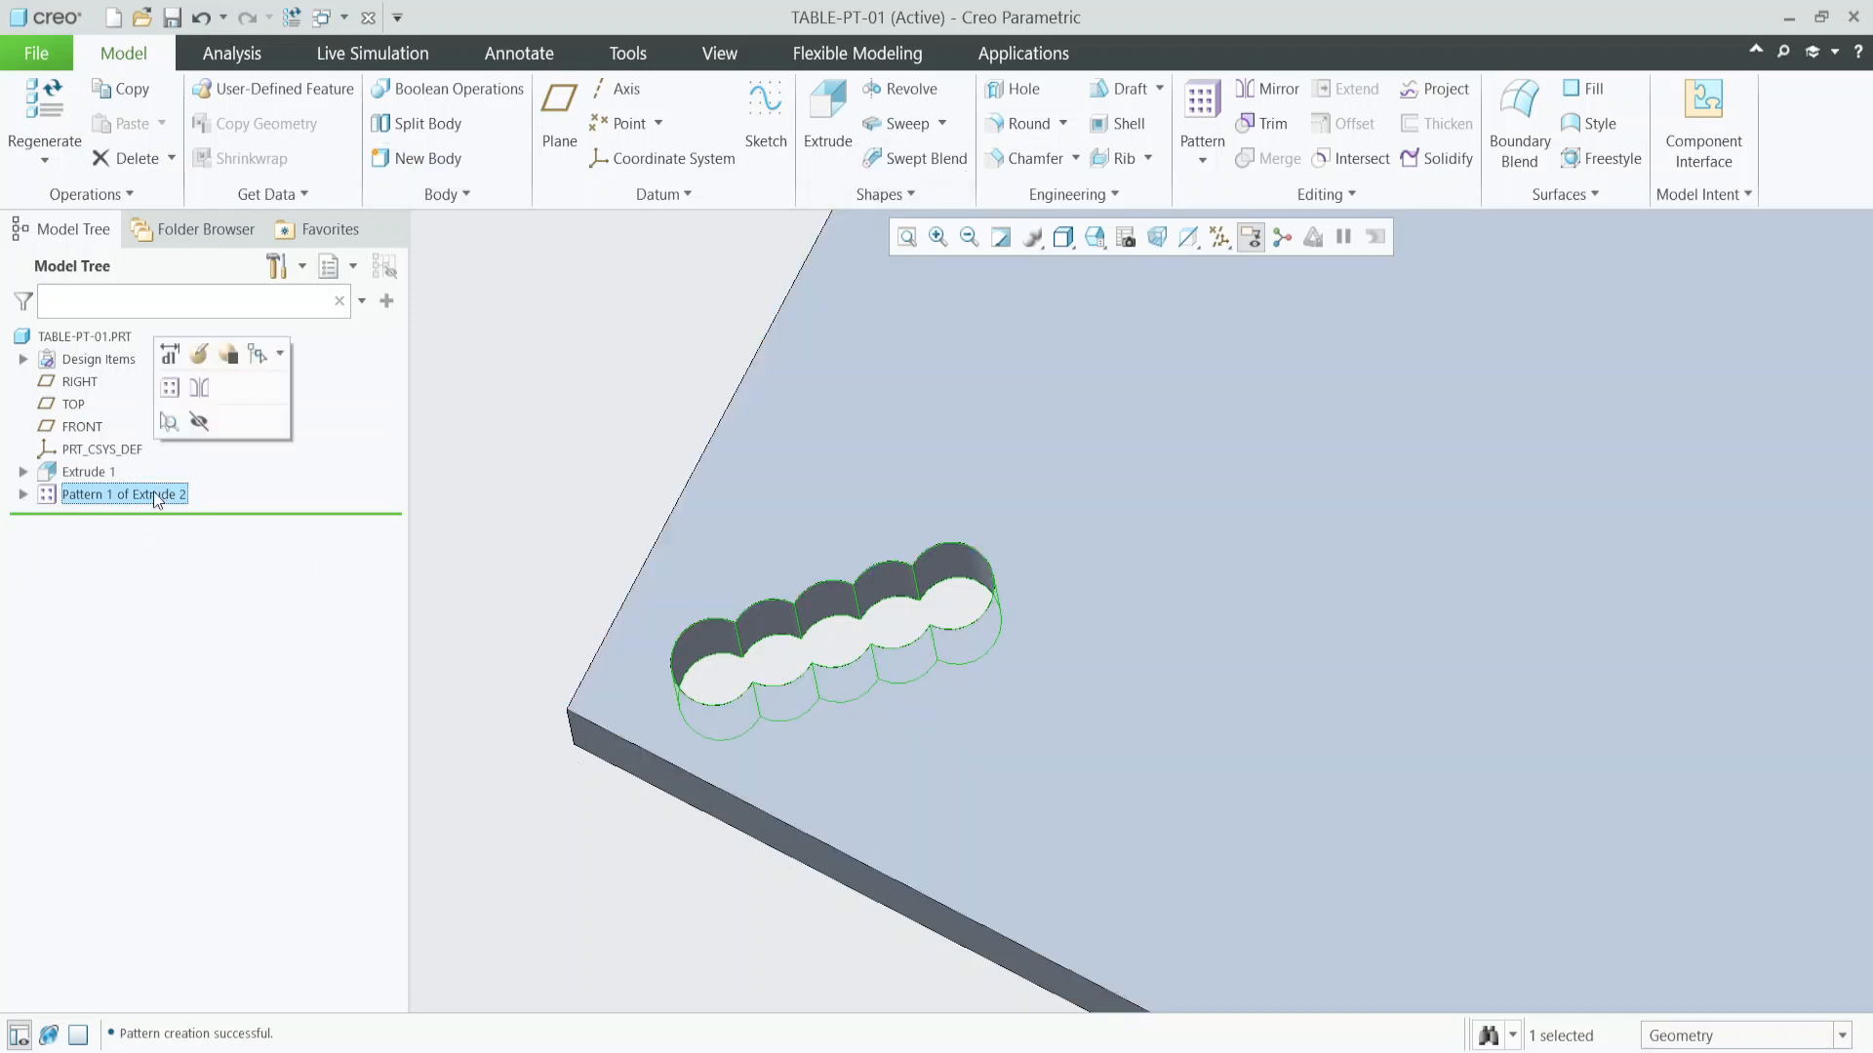
pyautogui.click(197, 356)
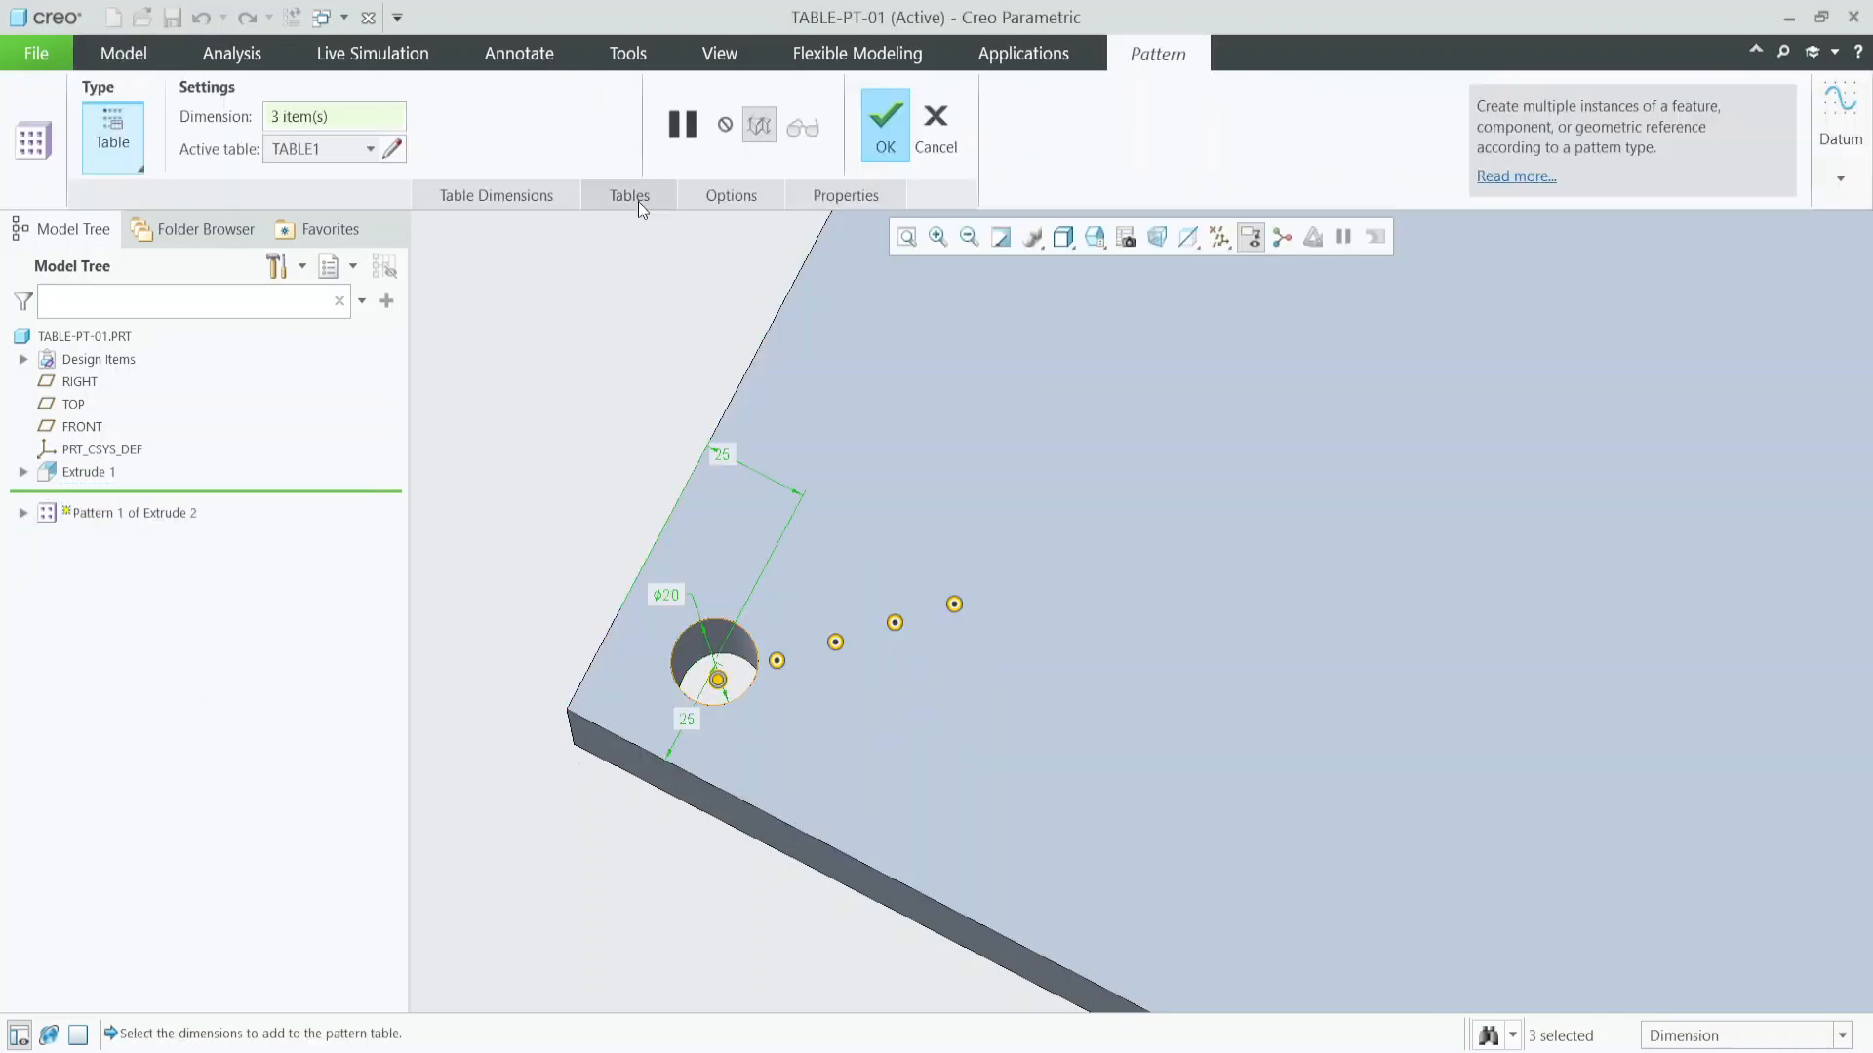
pyautogui.click(393, 149)
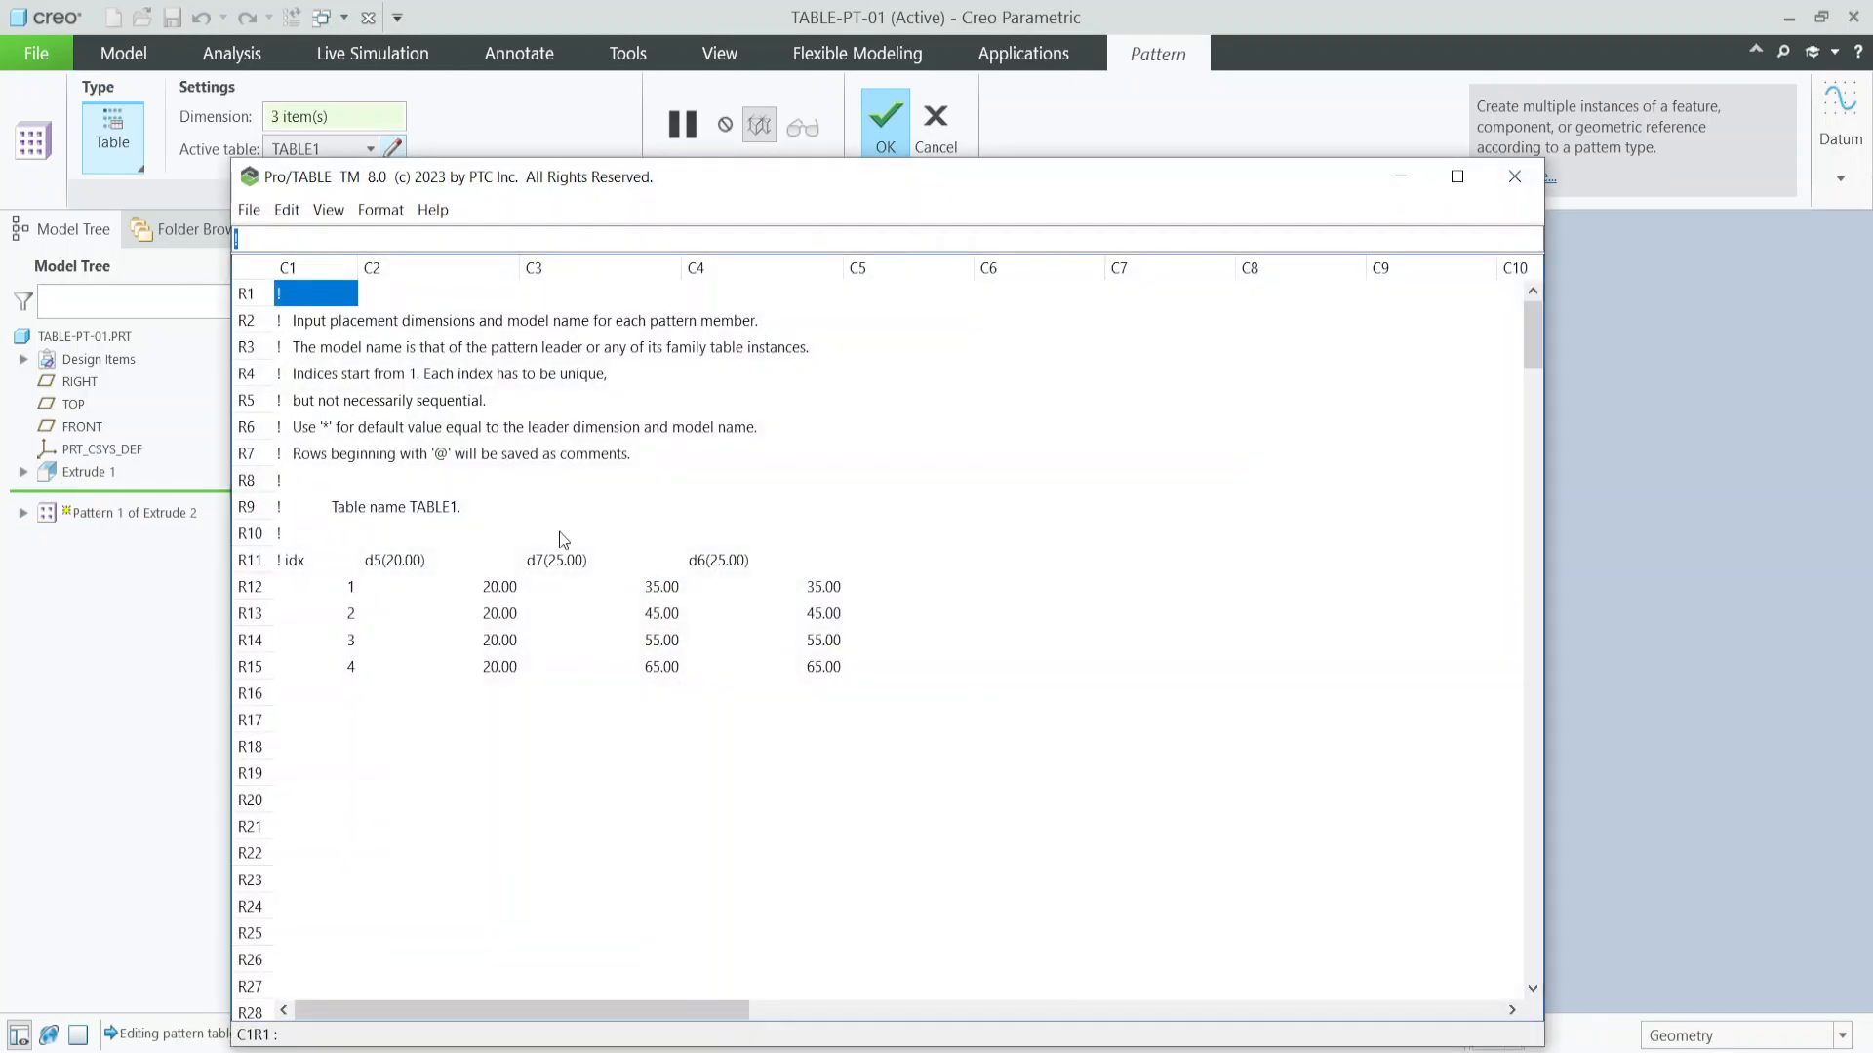
pyautogui.click(658, 586)
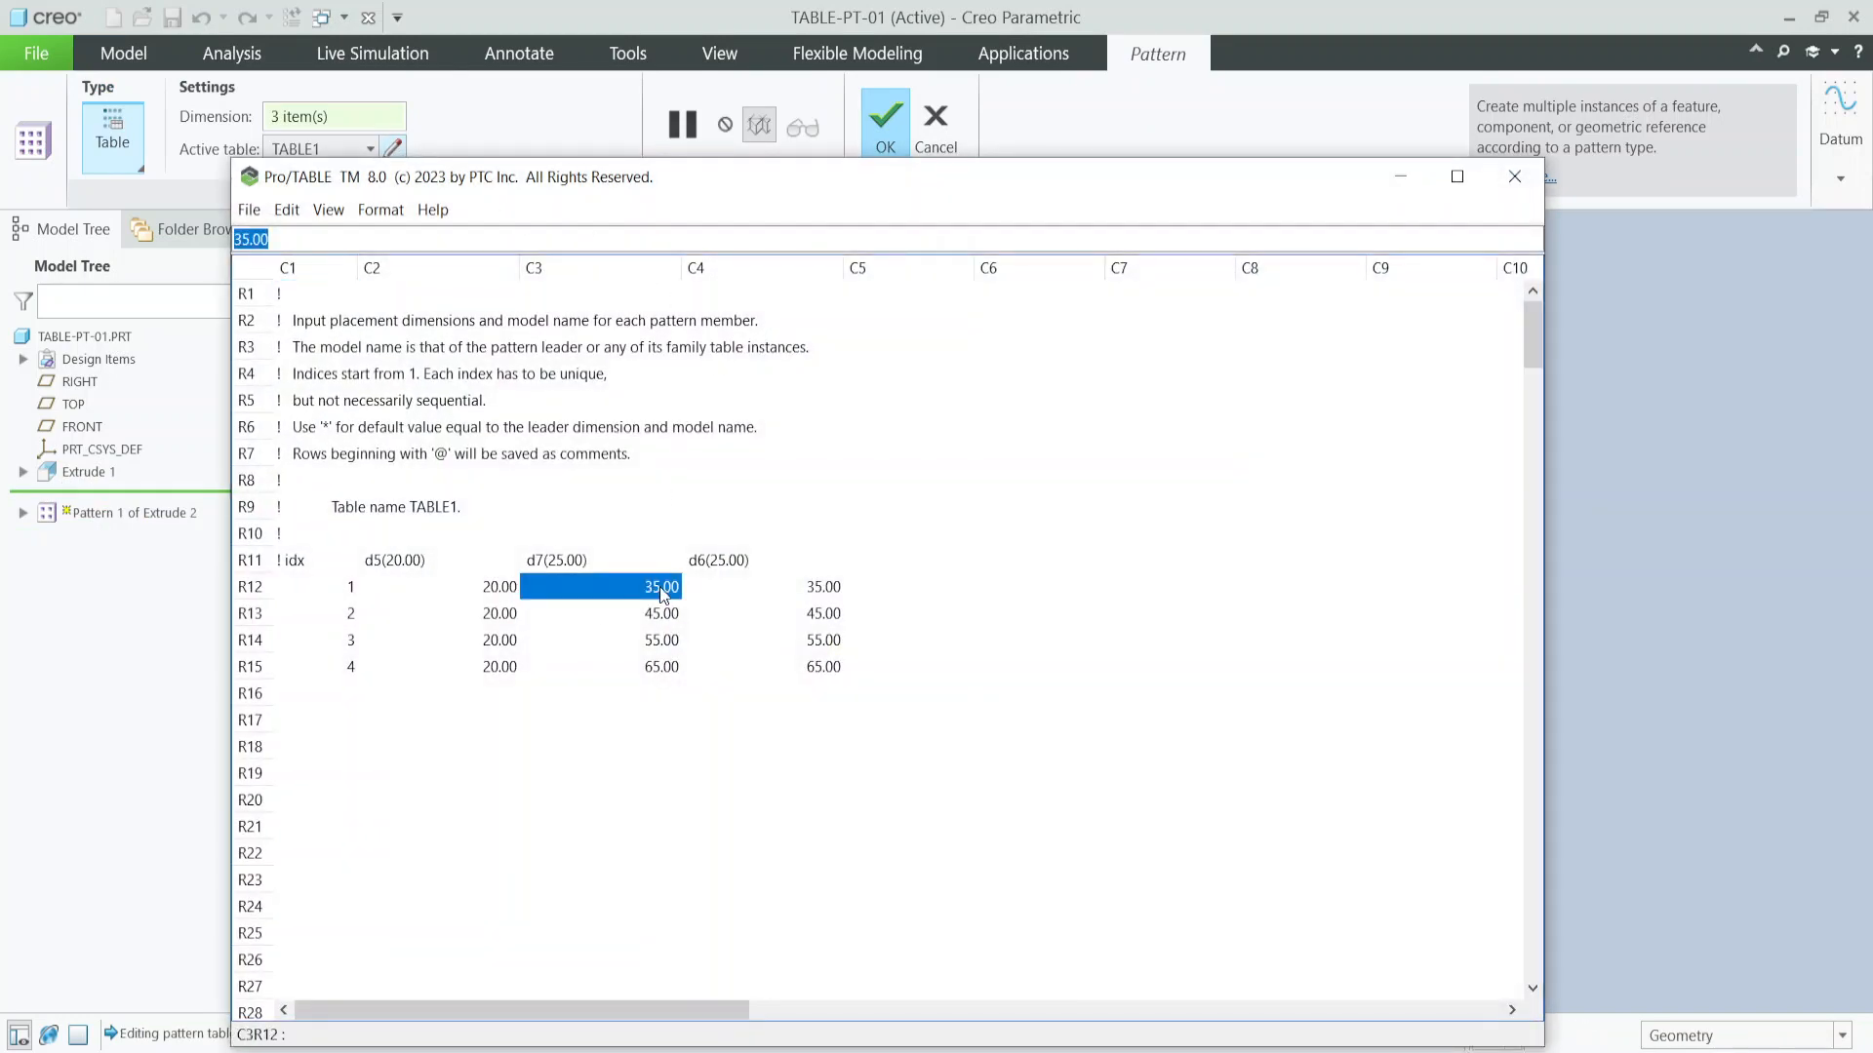
pyautogui.write('55')
pyautogui.press('BackSpace')
pyautogui.press('BackSpace')
pyautogui.write('60')
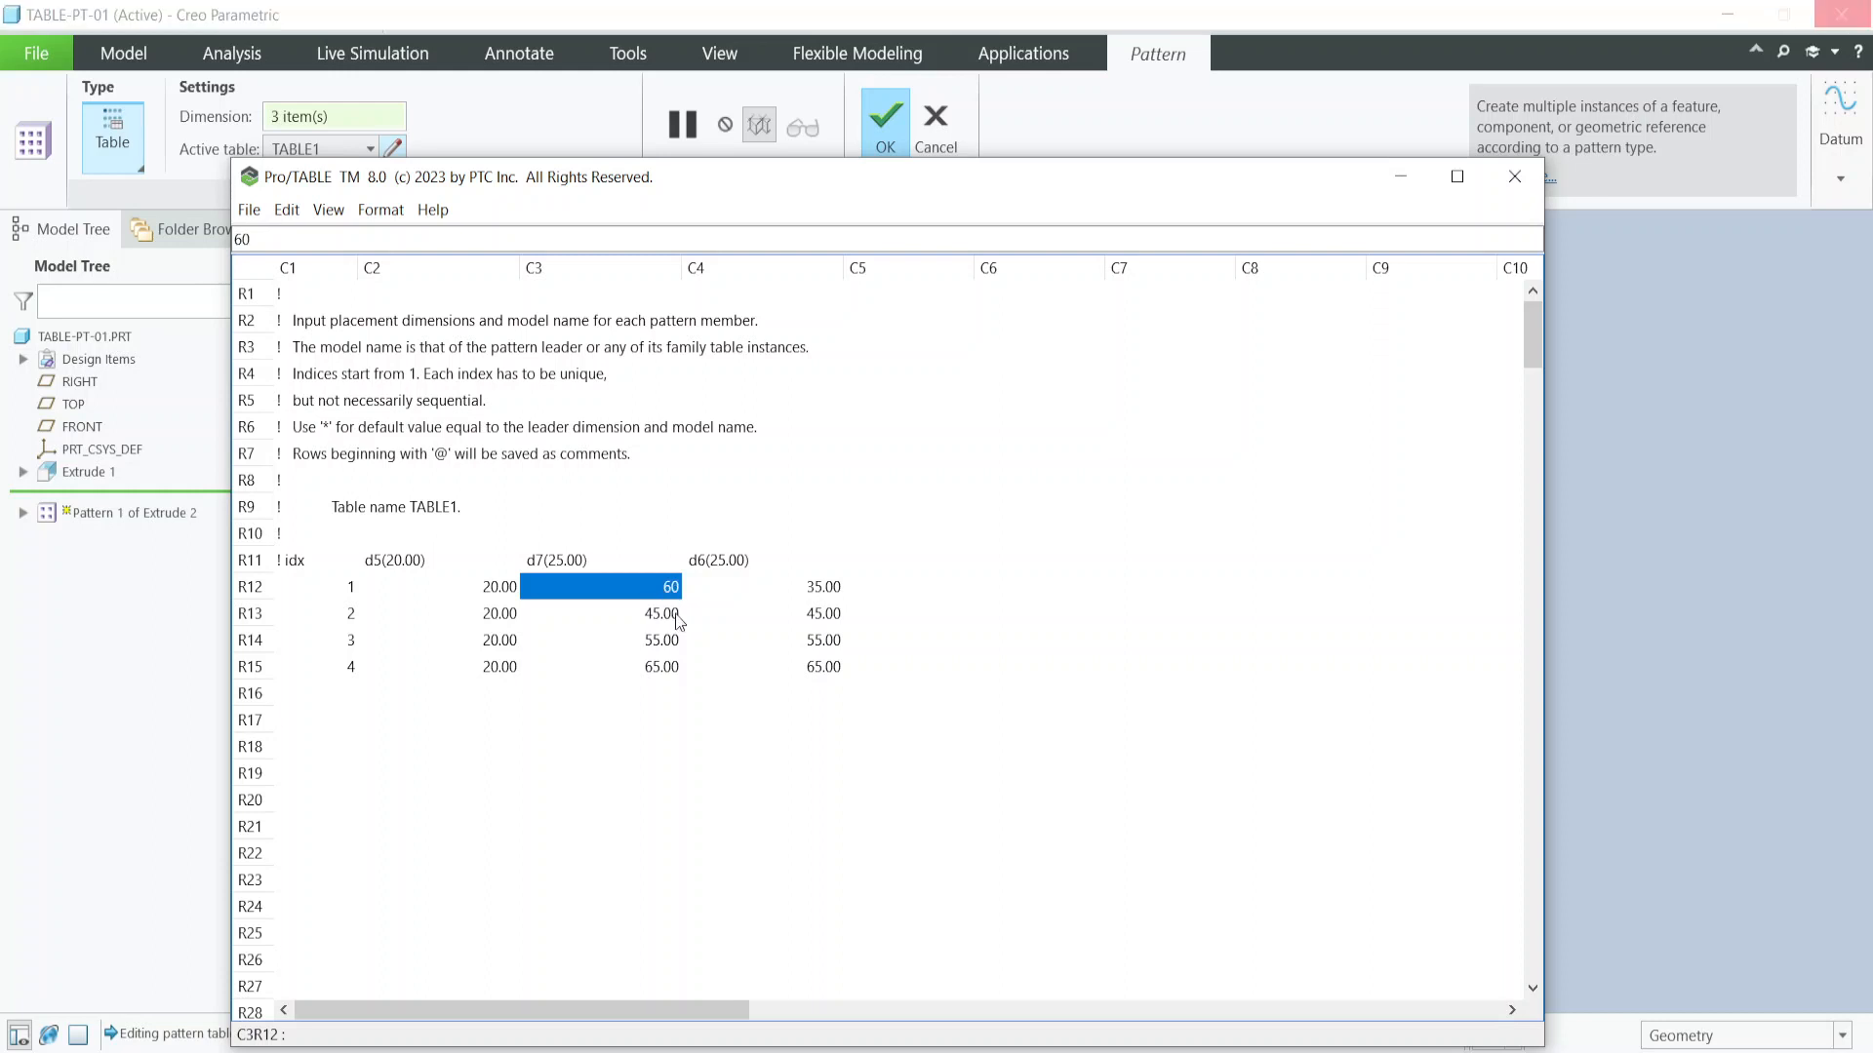
# Set the d7 values of pattern members 2, 3 and 4 to 100, 140 and 180.
pyautogui.click(678, 617)
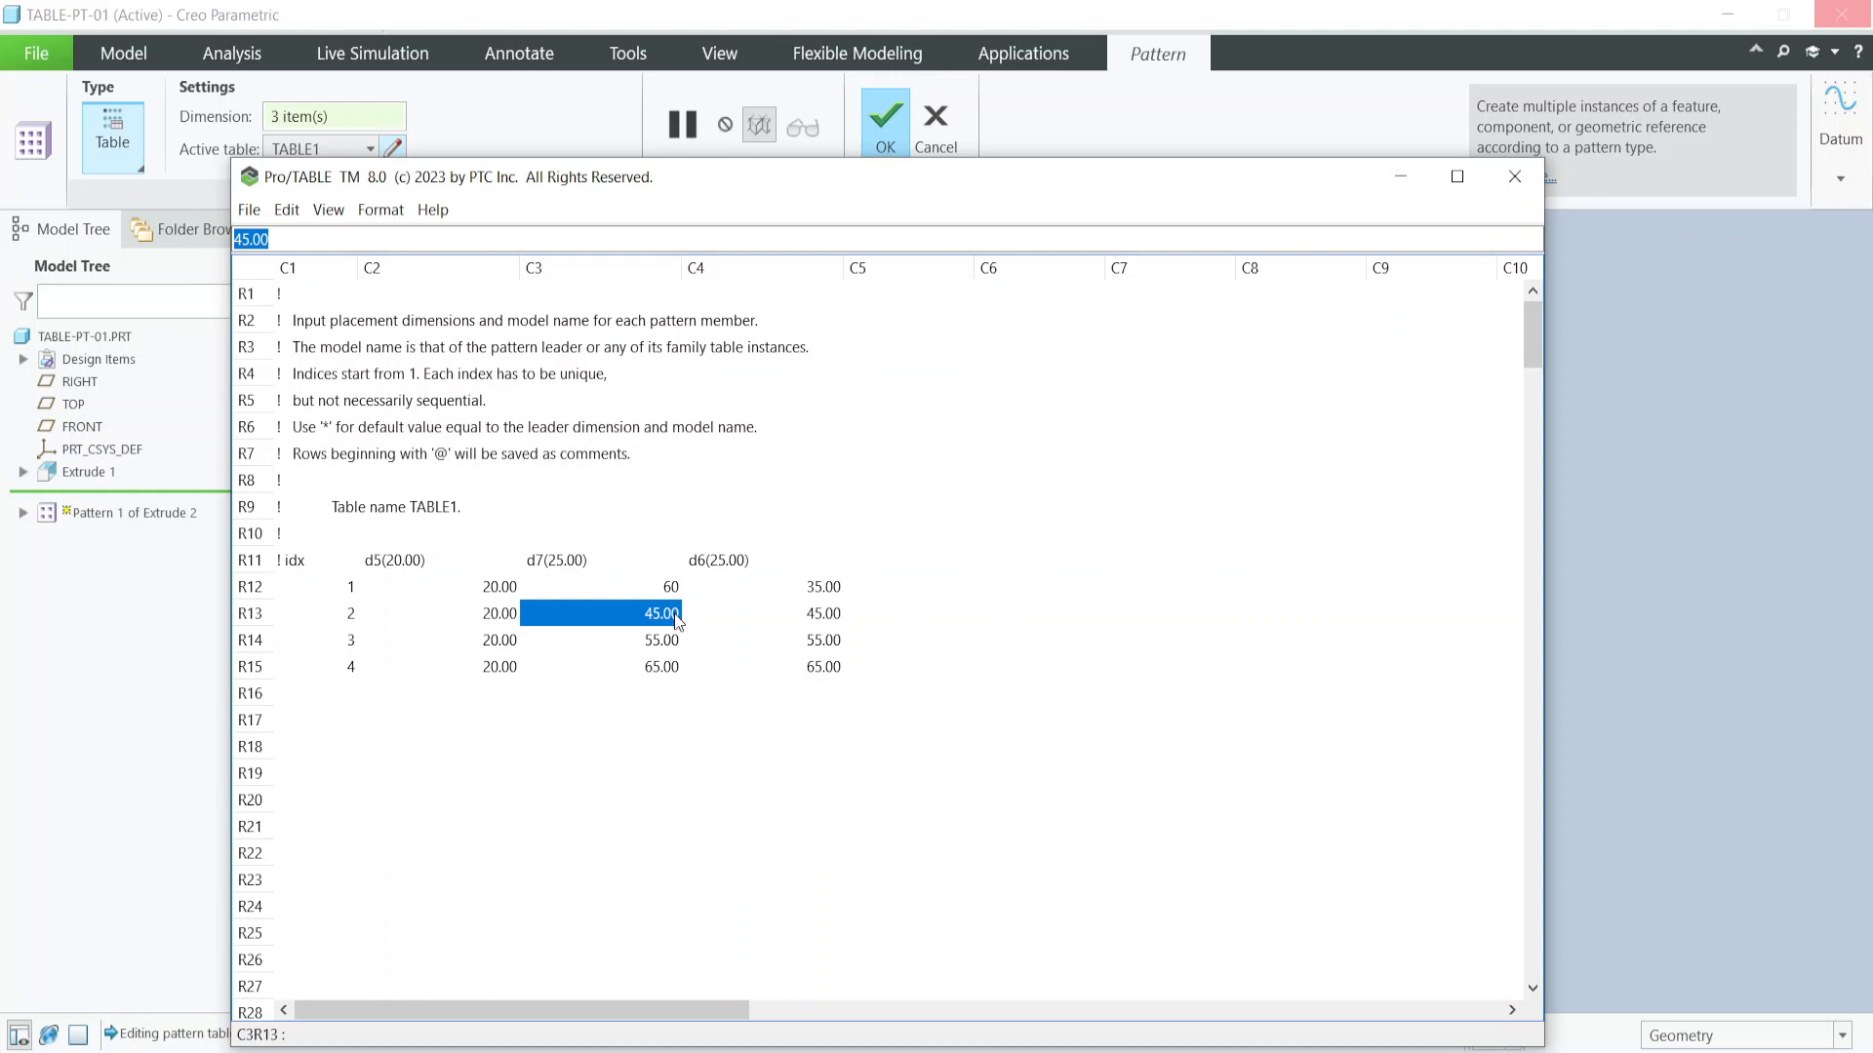
pyautogui.write('100')
pyautogui.click(667, 643)
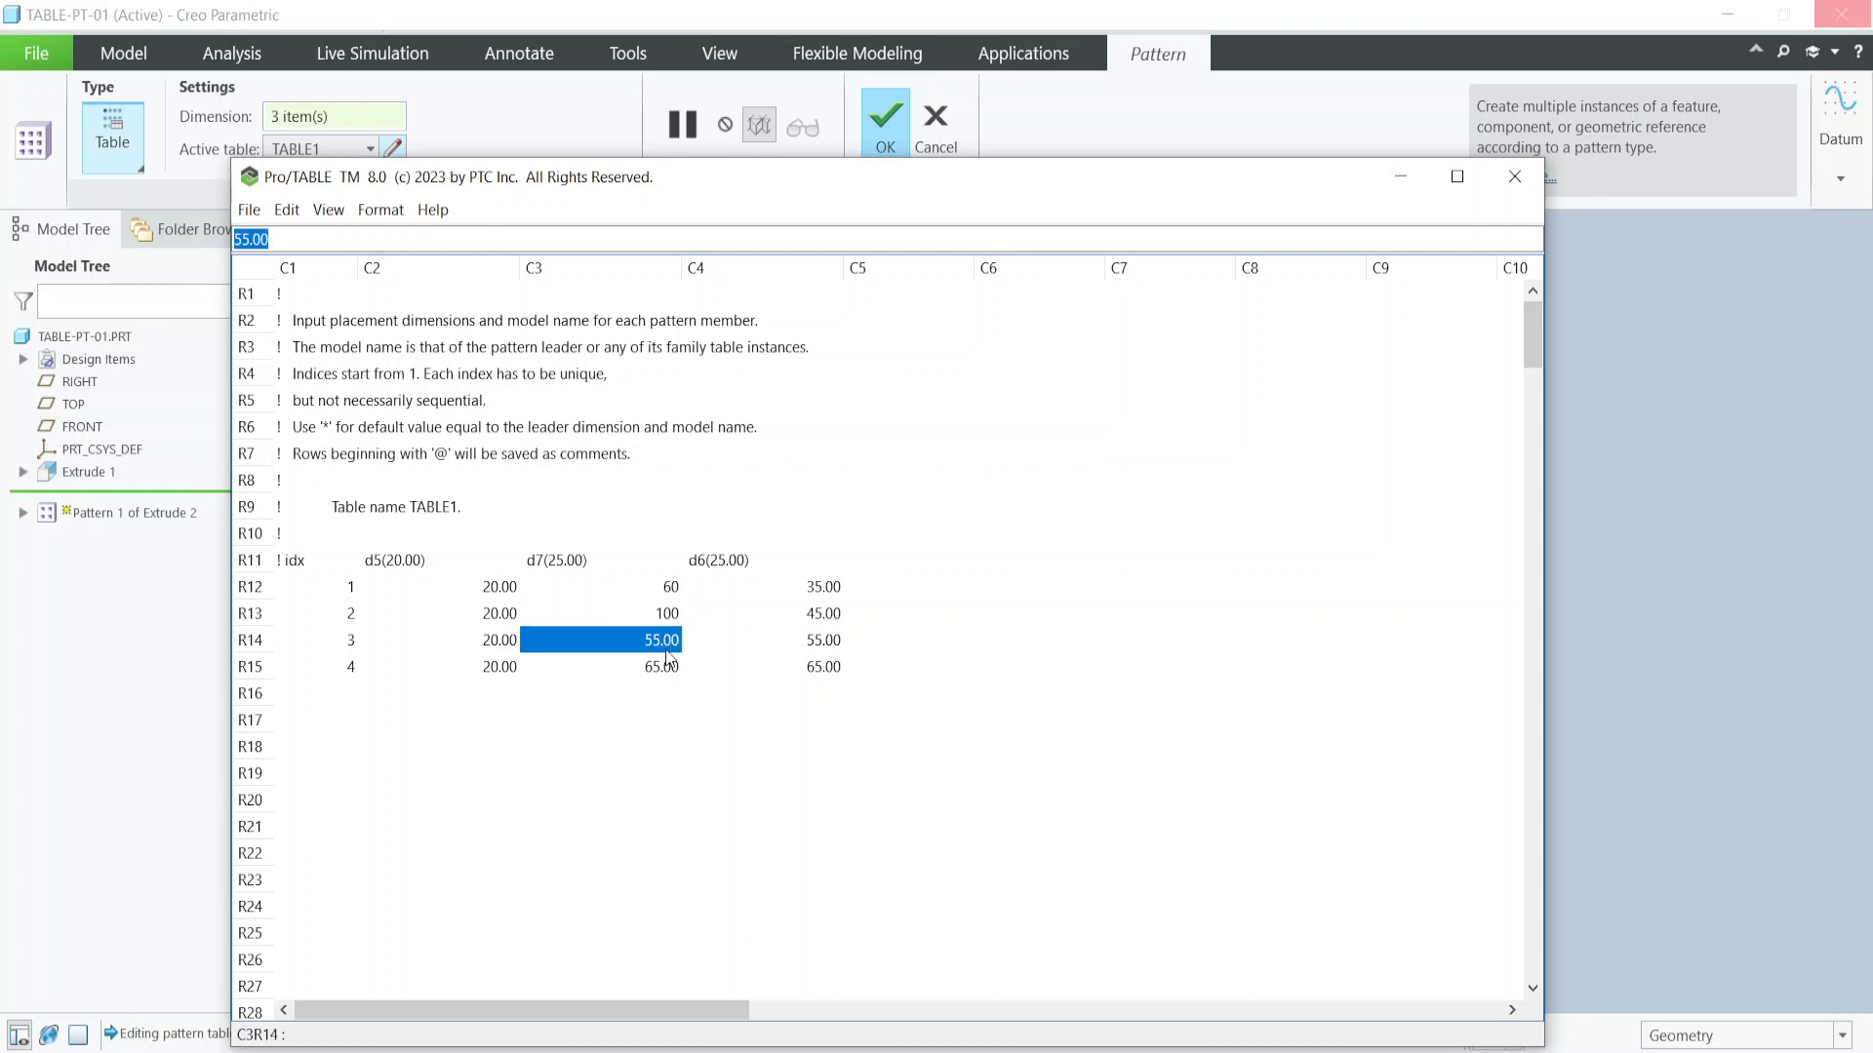
pyautogui.write('140')
pyautogui.click(666, 669)
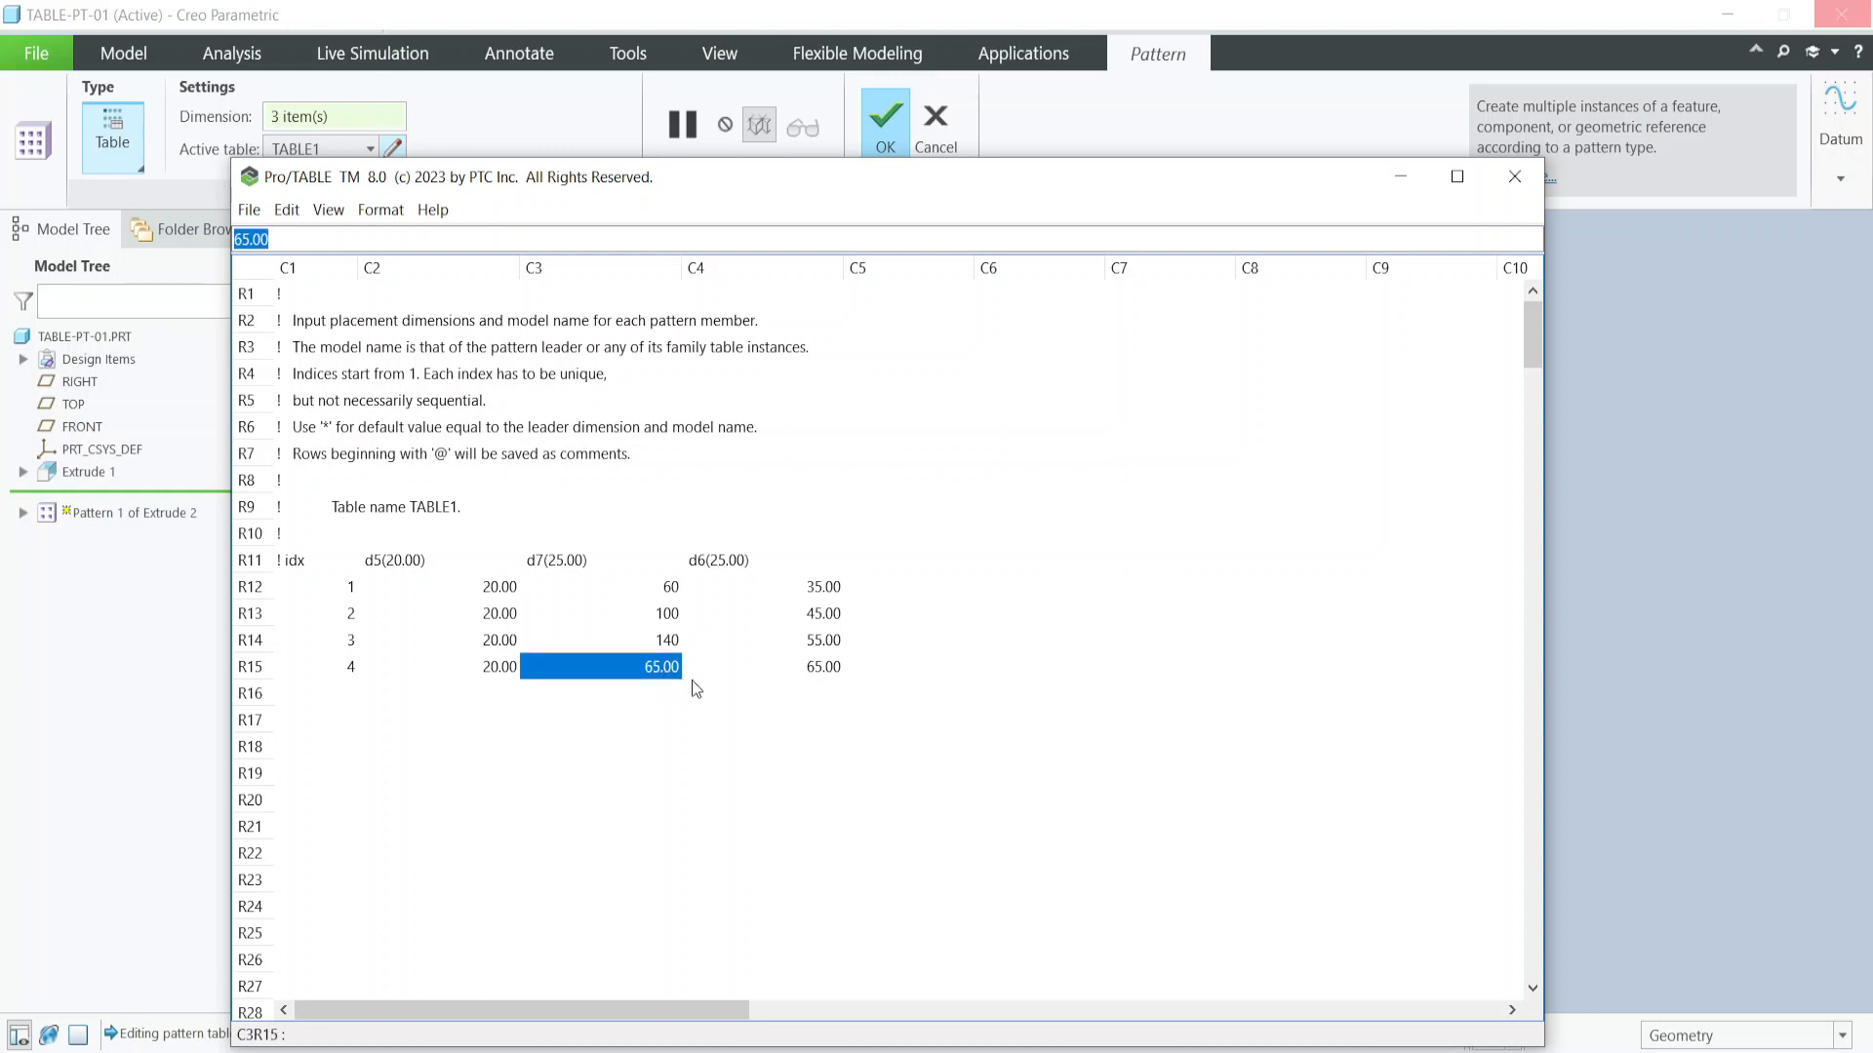
pyautogui.write('180')
# Set the d6 values of pattern members 1 to 4 to 60, 100, 140 and 180.
pyautogui.click(826, 591)
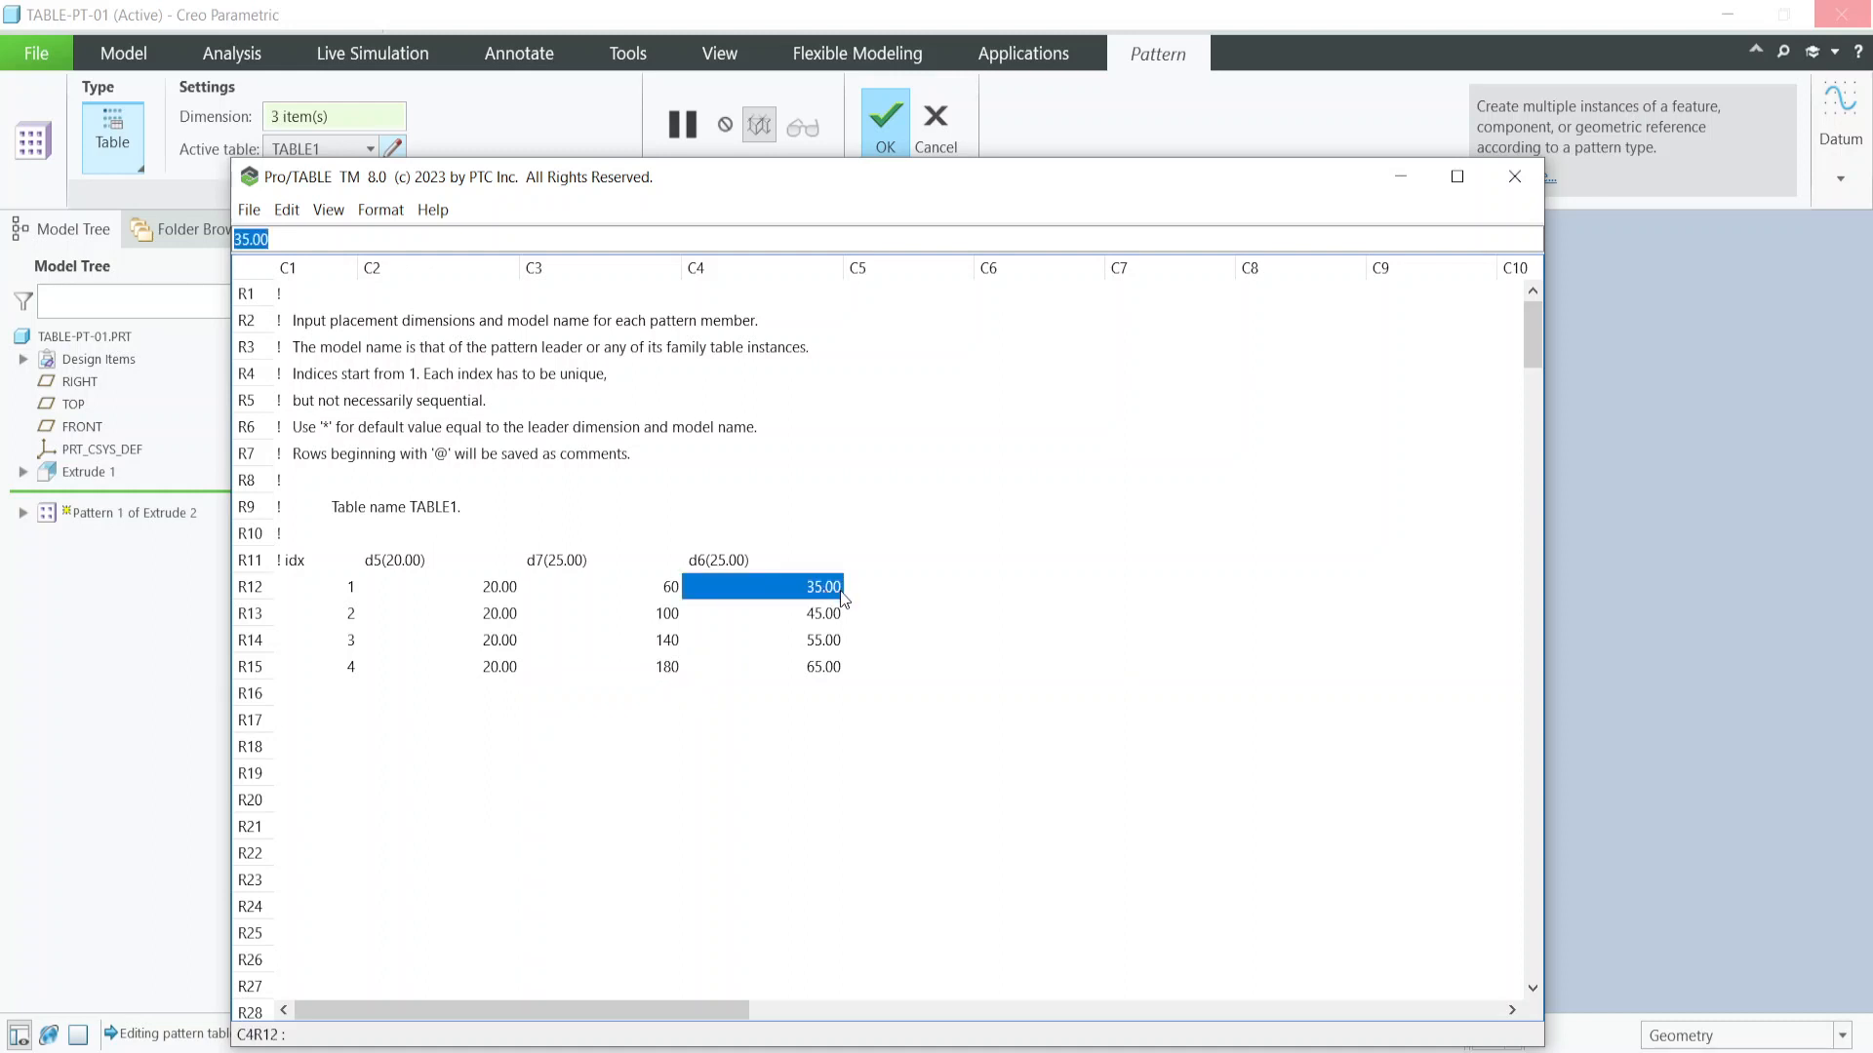
pyautogui.write('60')
pyautogui.click(835, 618)
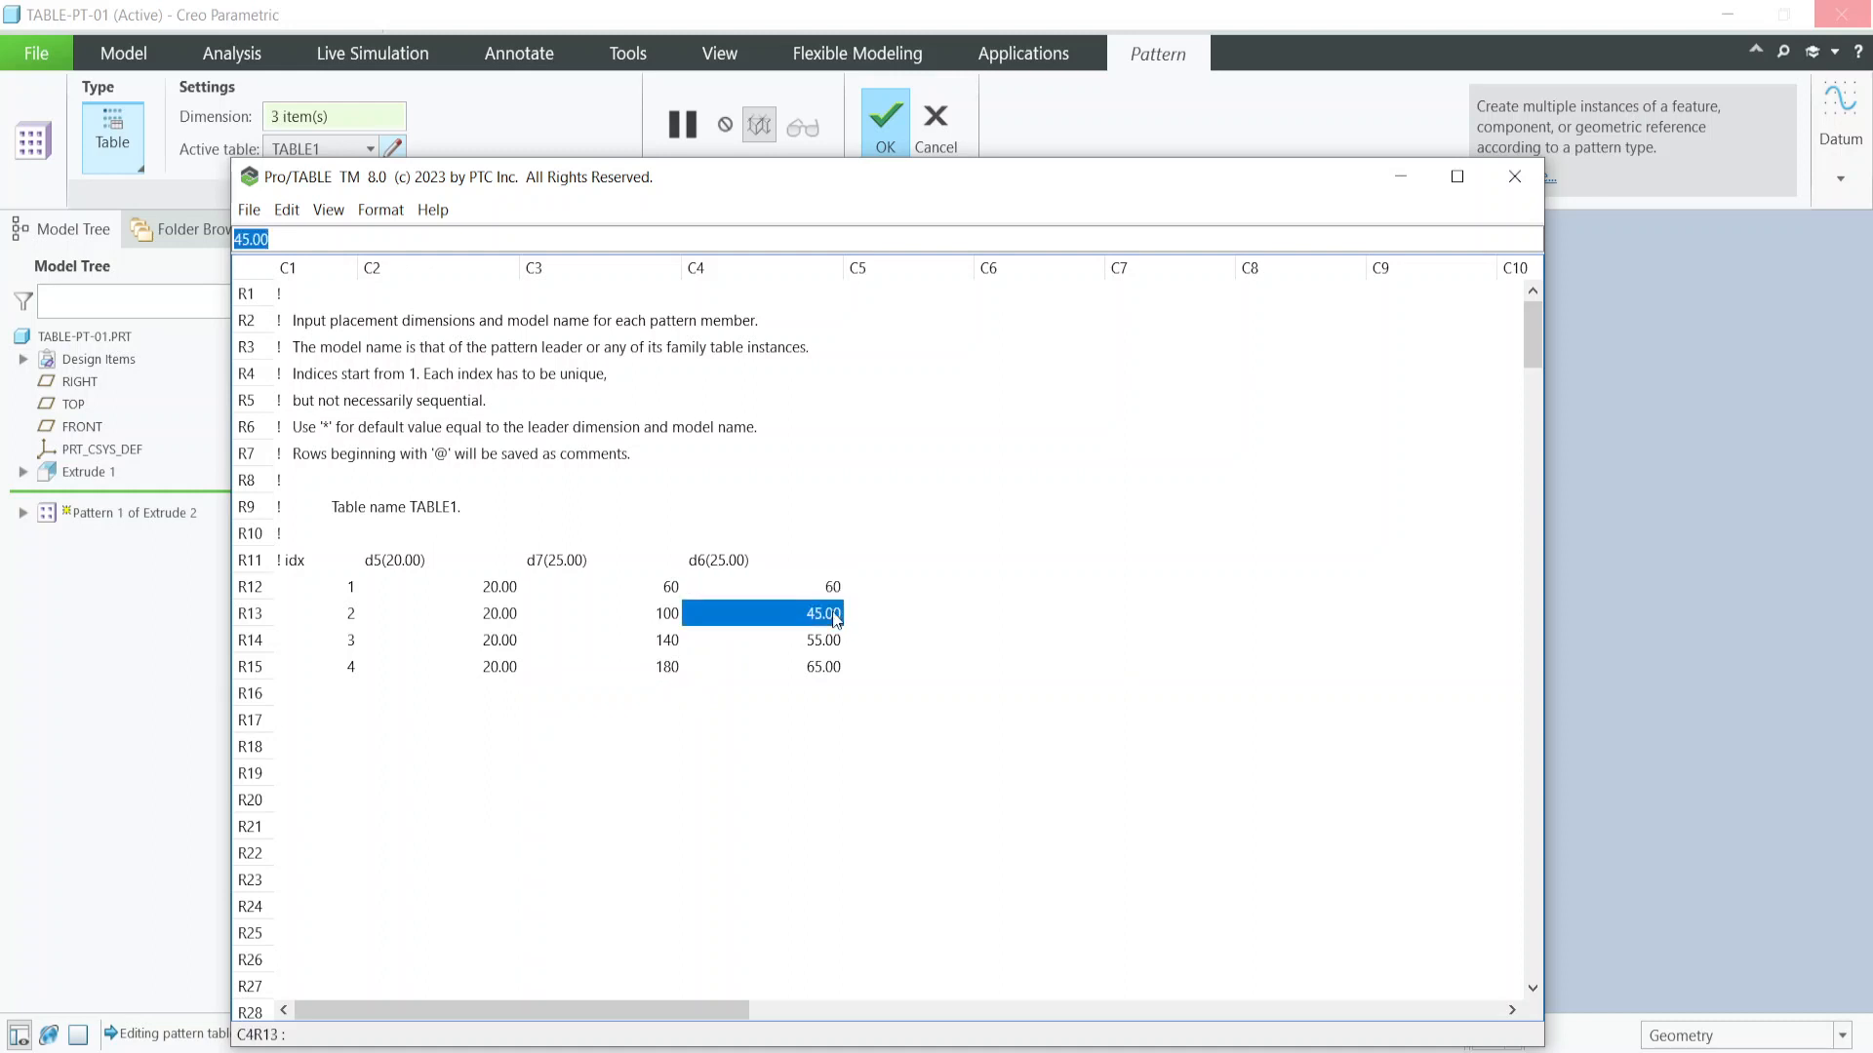
pyautogui.write('100')
pyautogui.click(822, 640)
pyautogui.write('140')
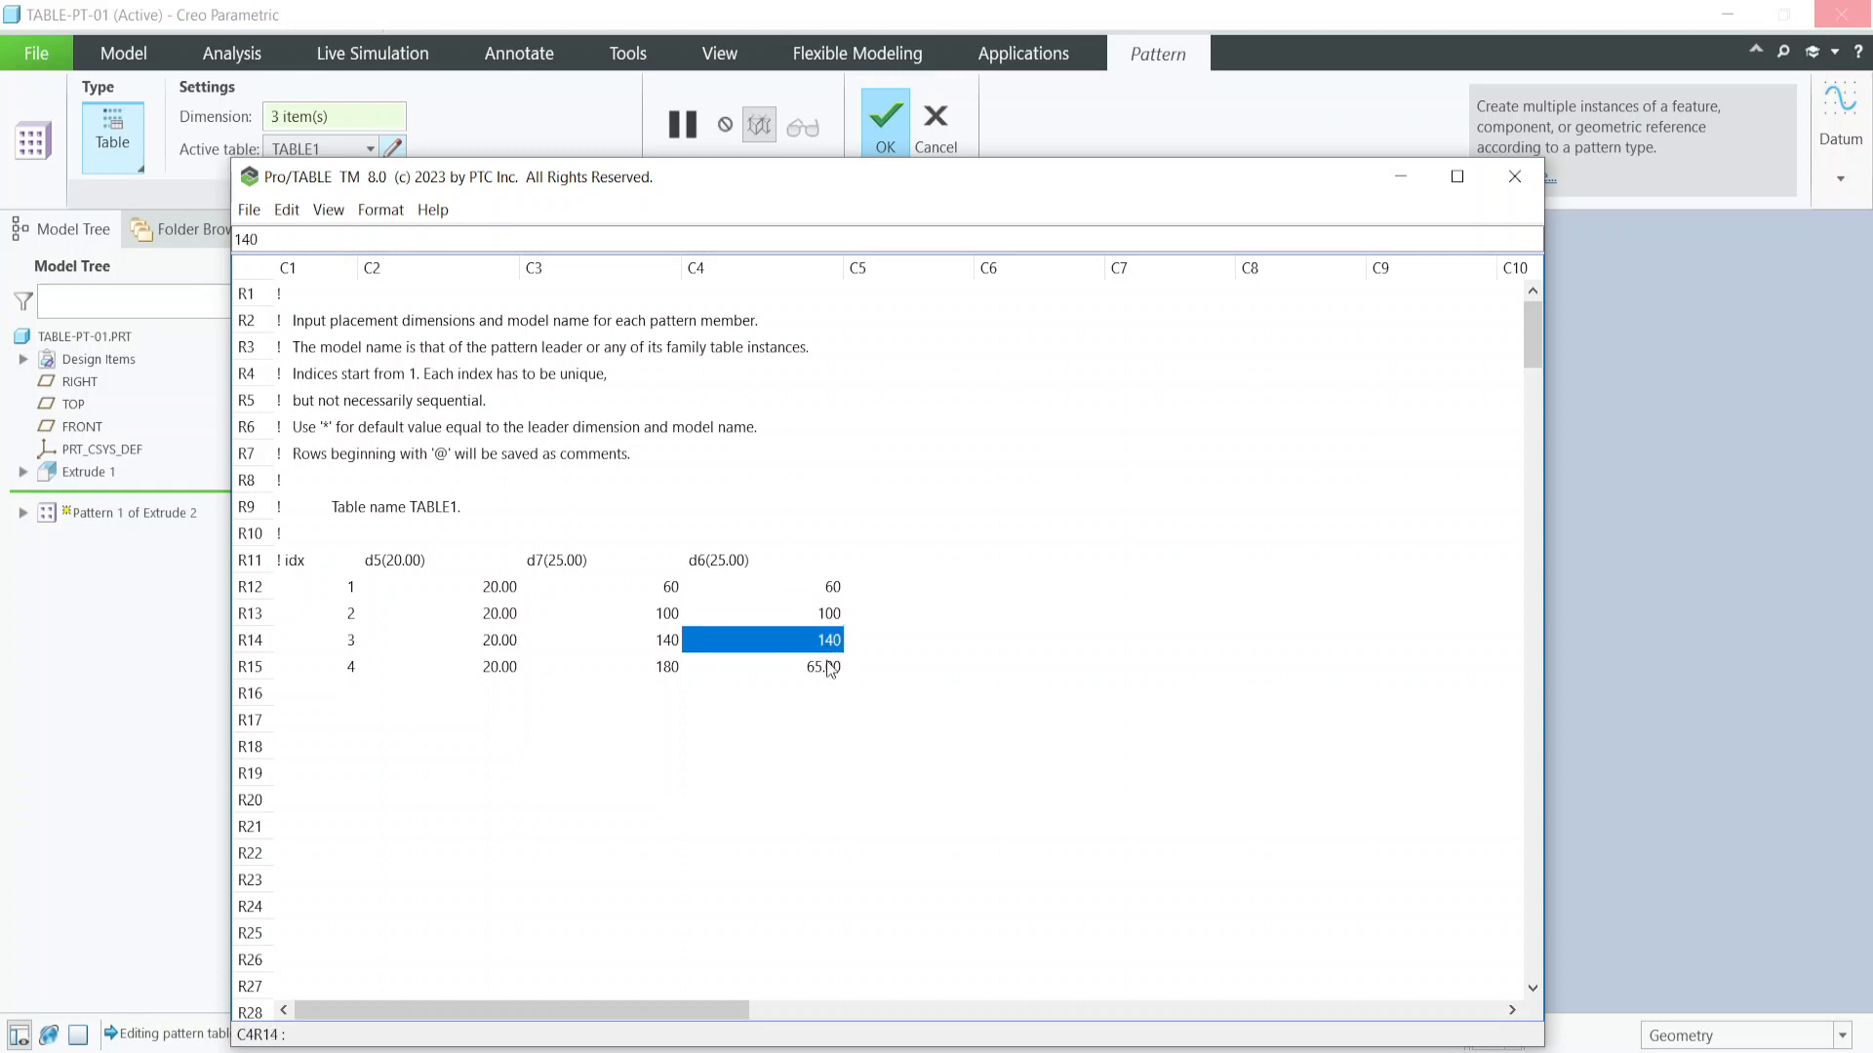
pyautogui.click(830, 667)
pyautogui.write('180')
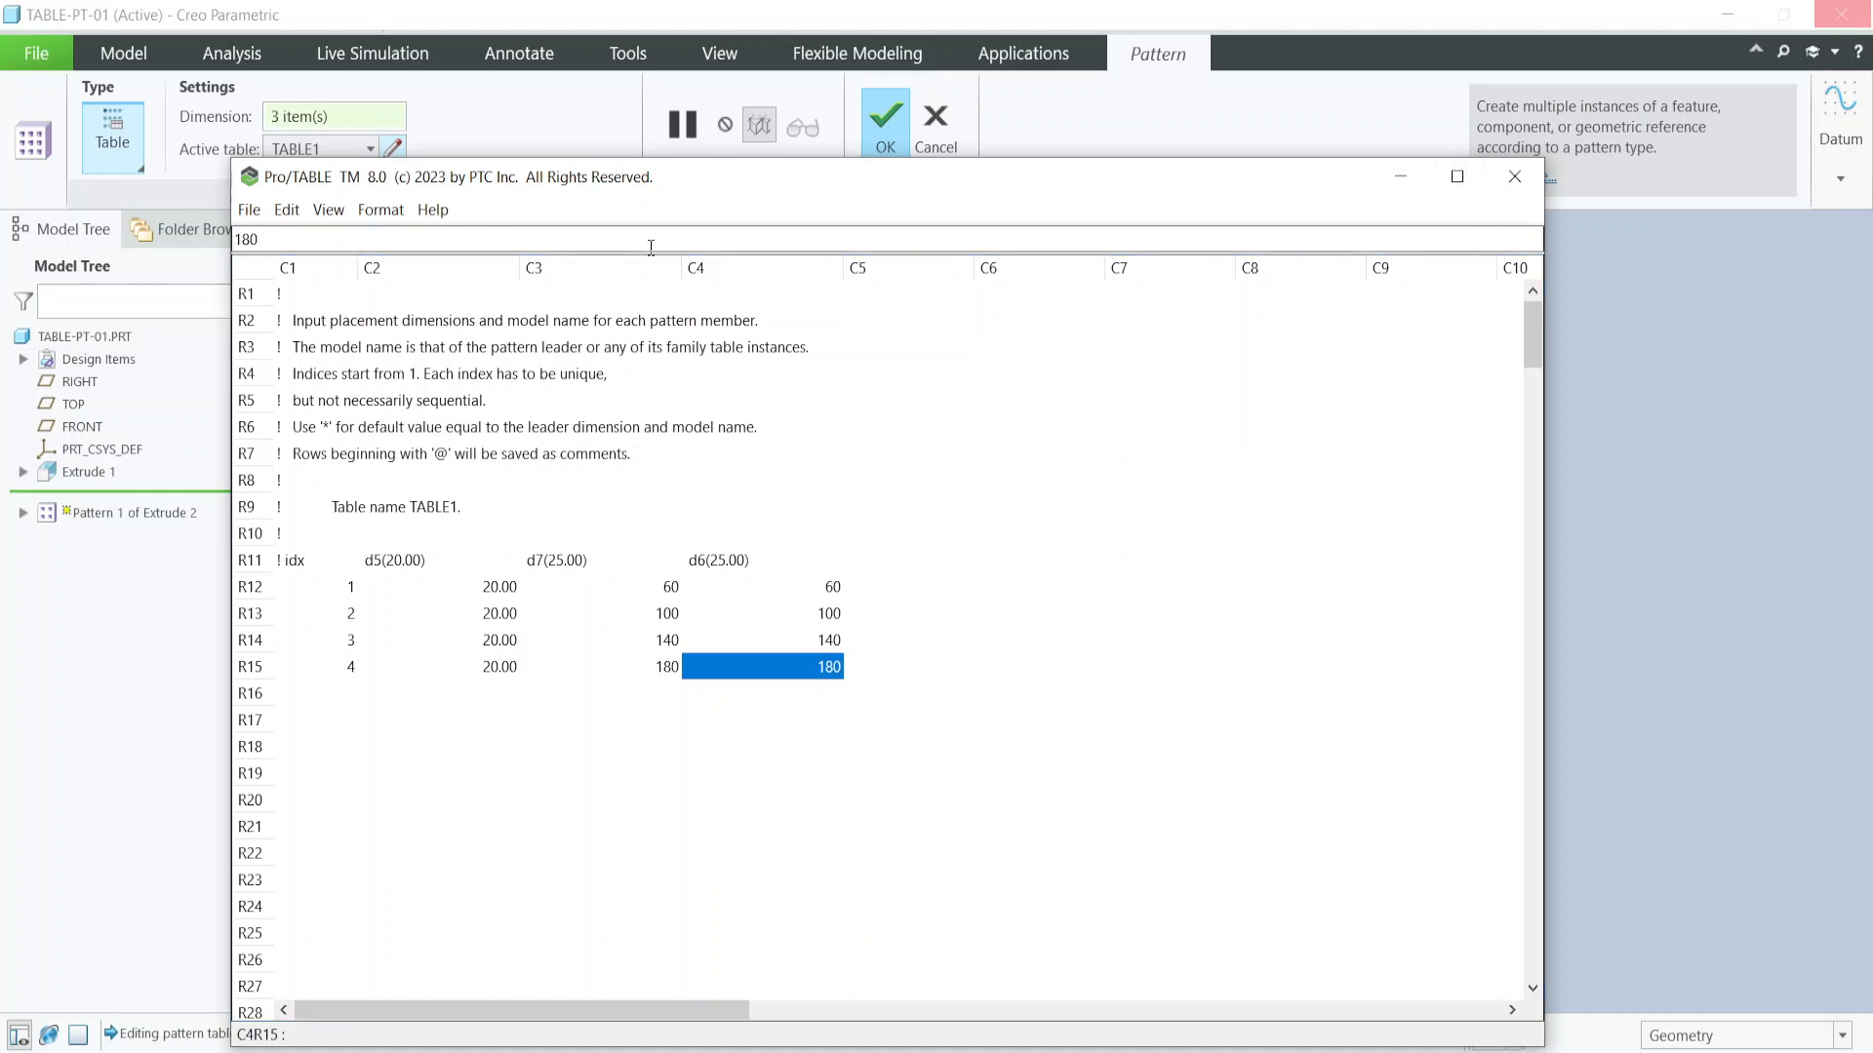
# Close the pattern table editor and apply the redefined hole pattern to the plate.
pyautogui.click(1515, 177)
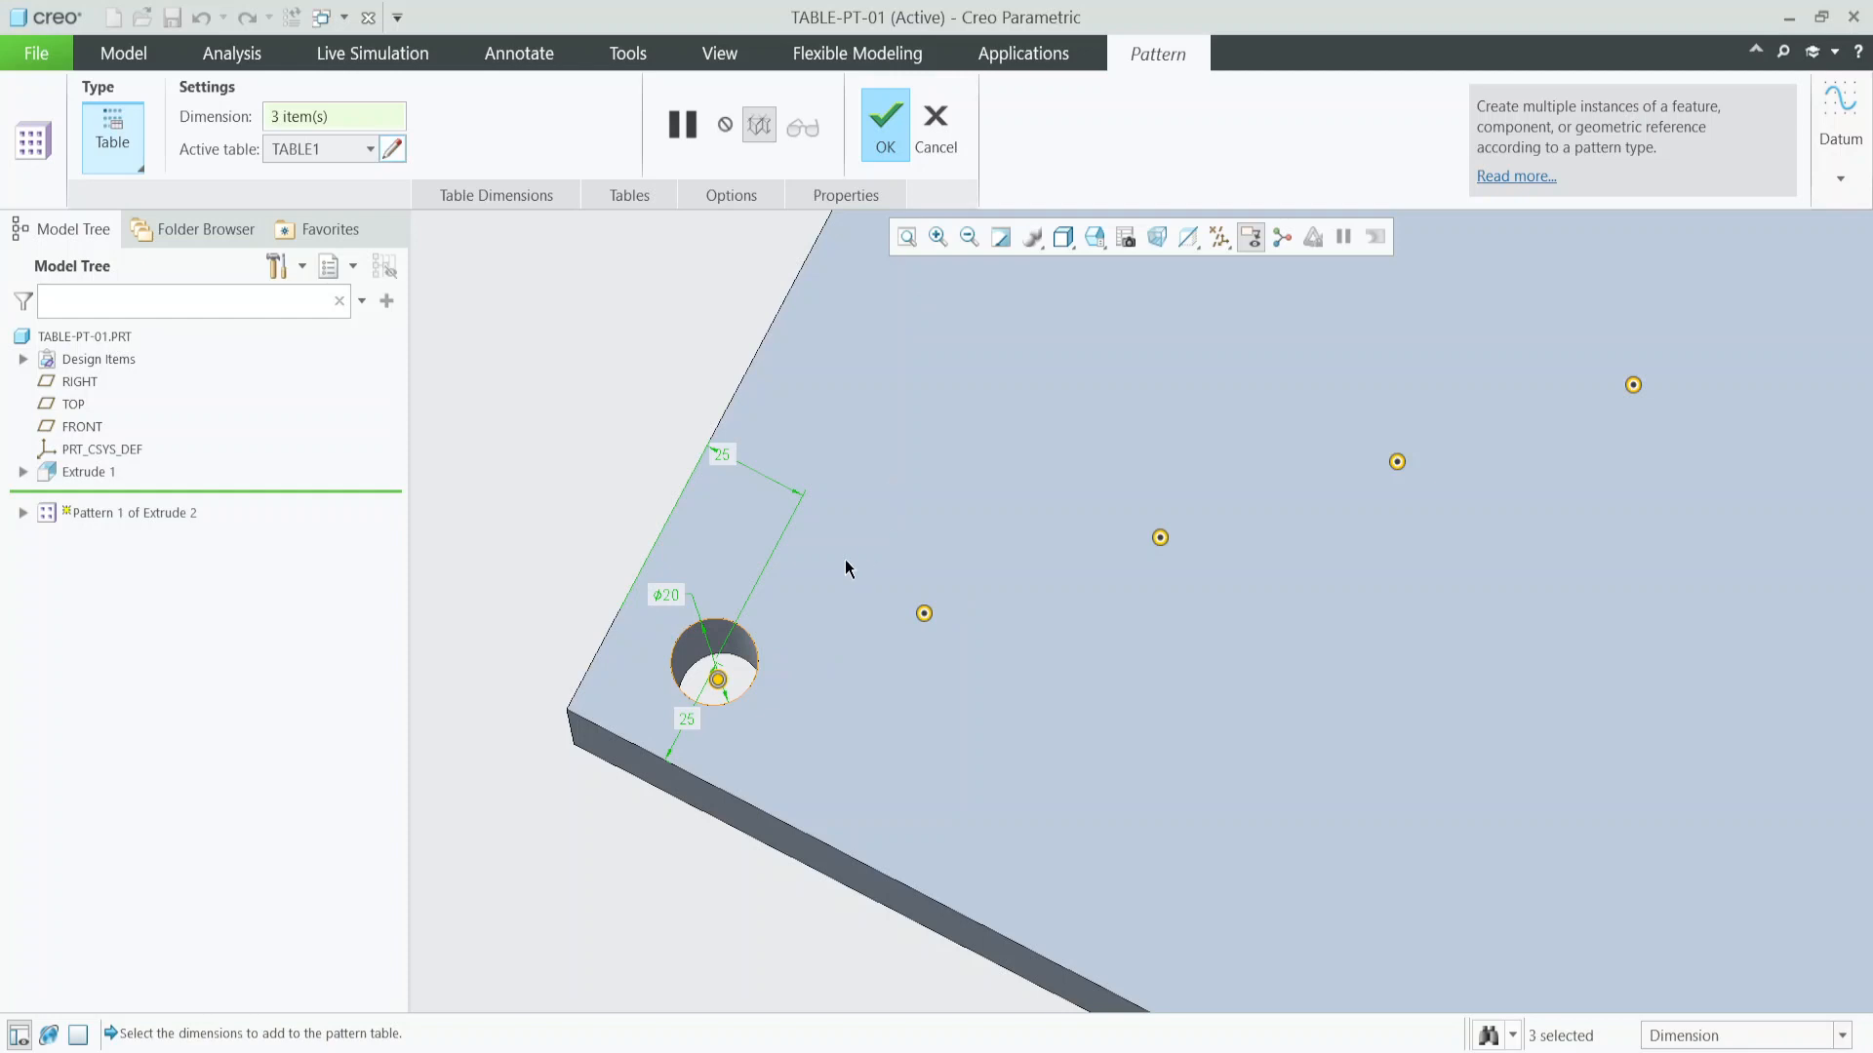
pyautogui.scroll(5, 831, 629)
pyautogui.scroll(-4, 952, 576)
pyautogui.scroll(2, 1011, 617)
pyautogui.moveTo(1015, 618); pyautogui.dragTo(981, 521, button='middle')
pyautogui.click(886, 124)
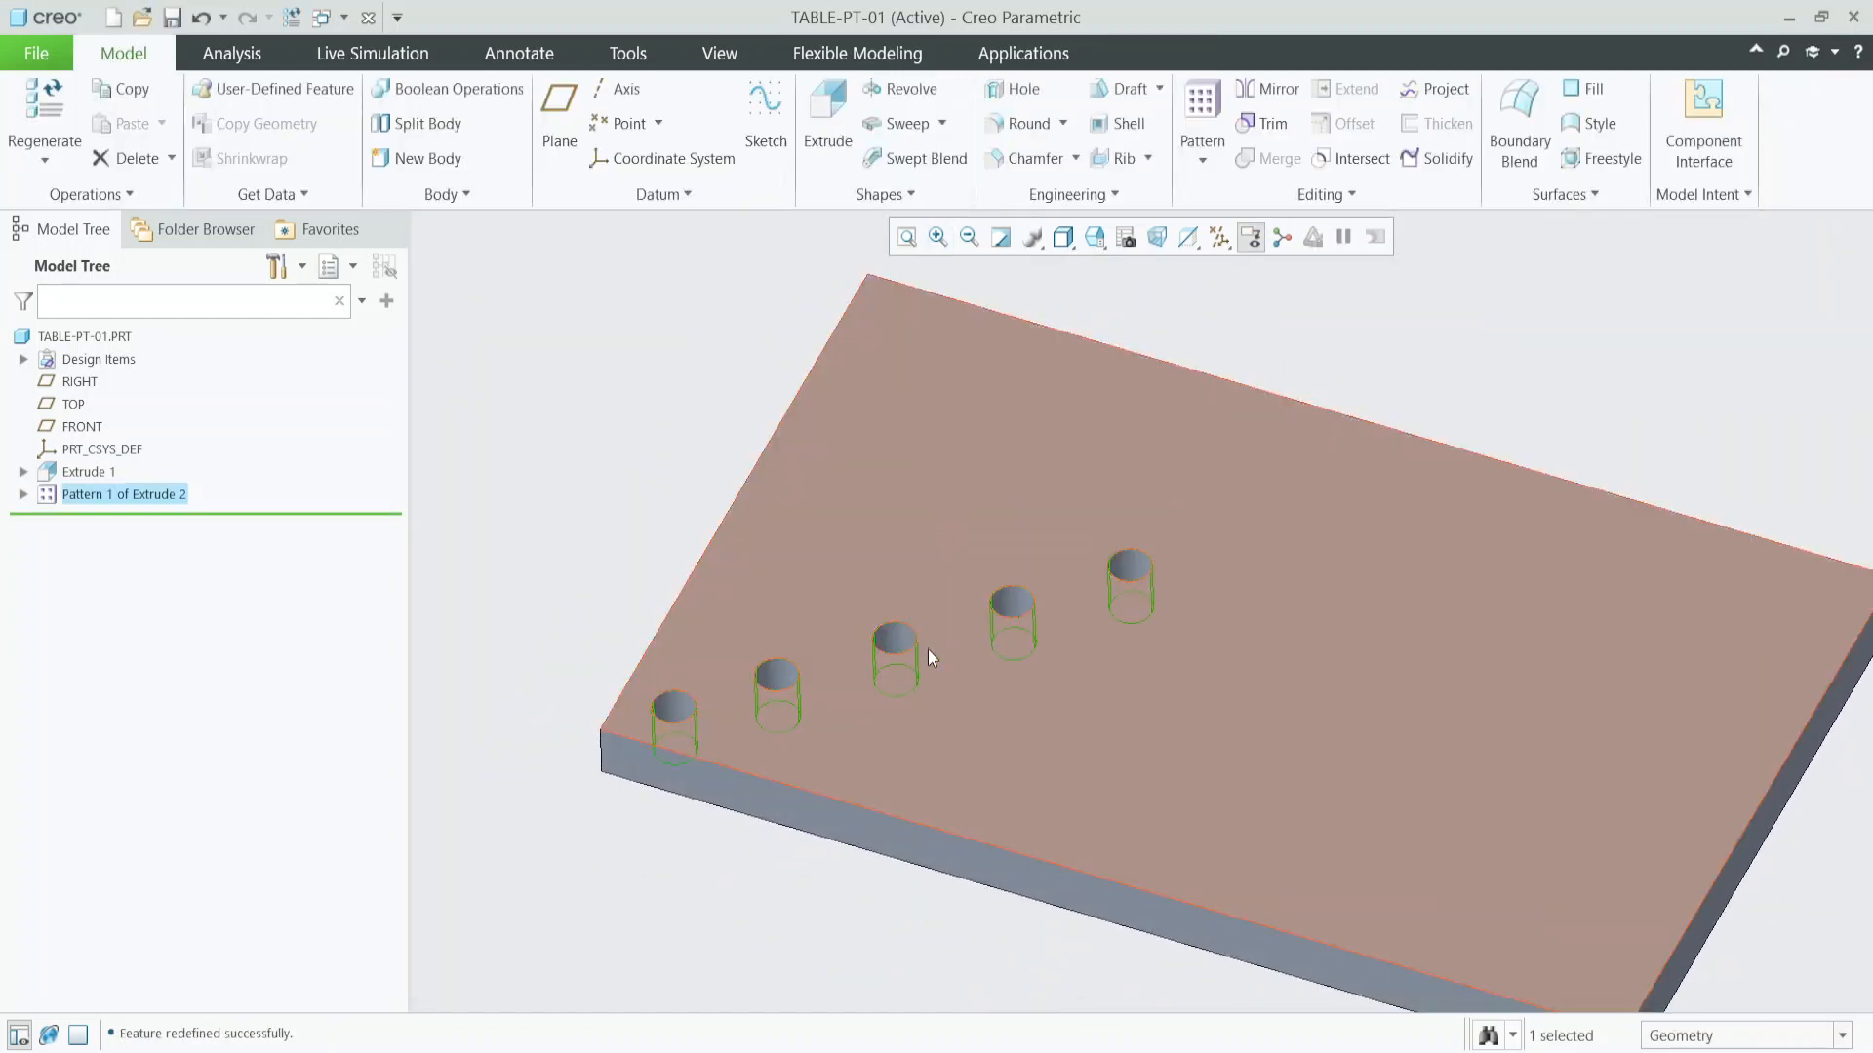
# Inspect the spacing of the patterned holes across the plate.
pyautogui.scroll(3, 928, 647)
pyautogui.scroll(-5, 815, 616)
pyautogui.moveTo(815, 617); pyautogui.dragTo(909, 831, button='middle')
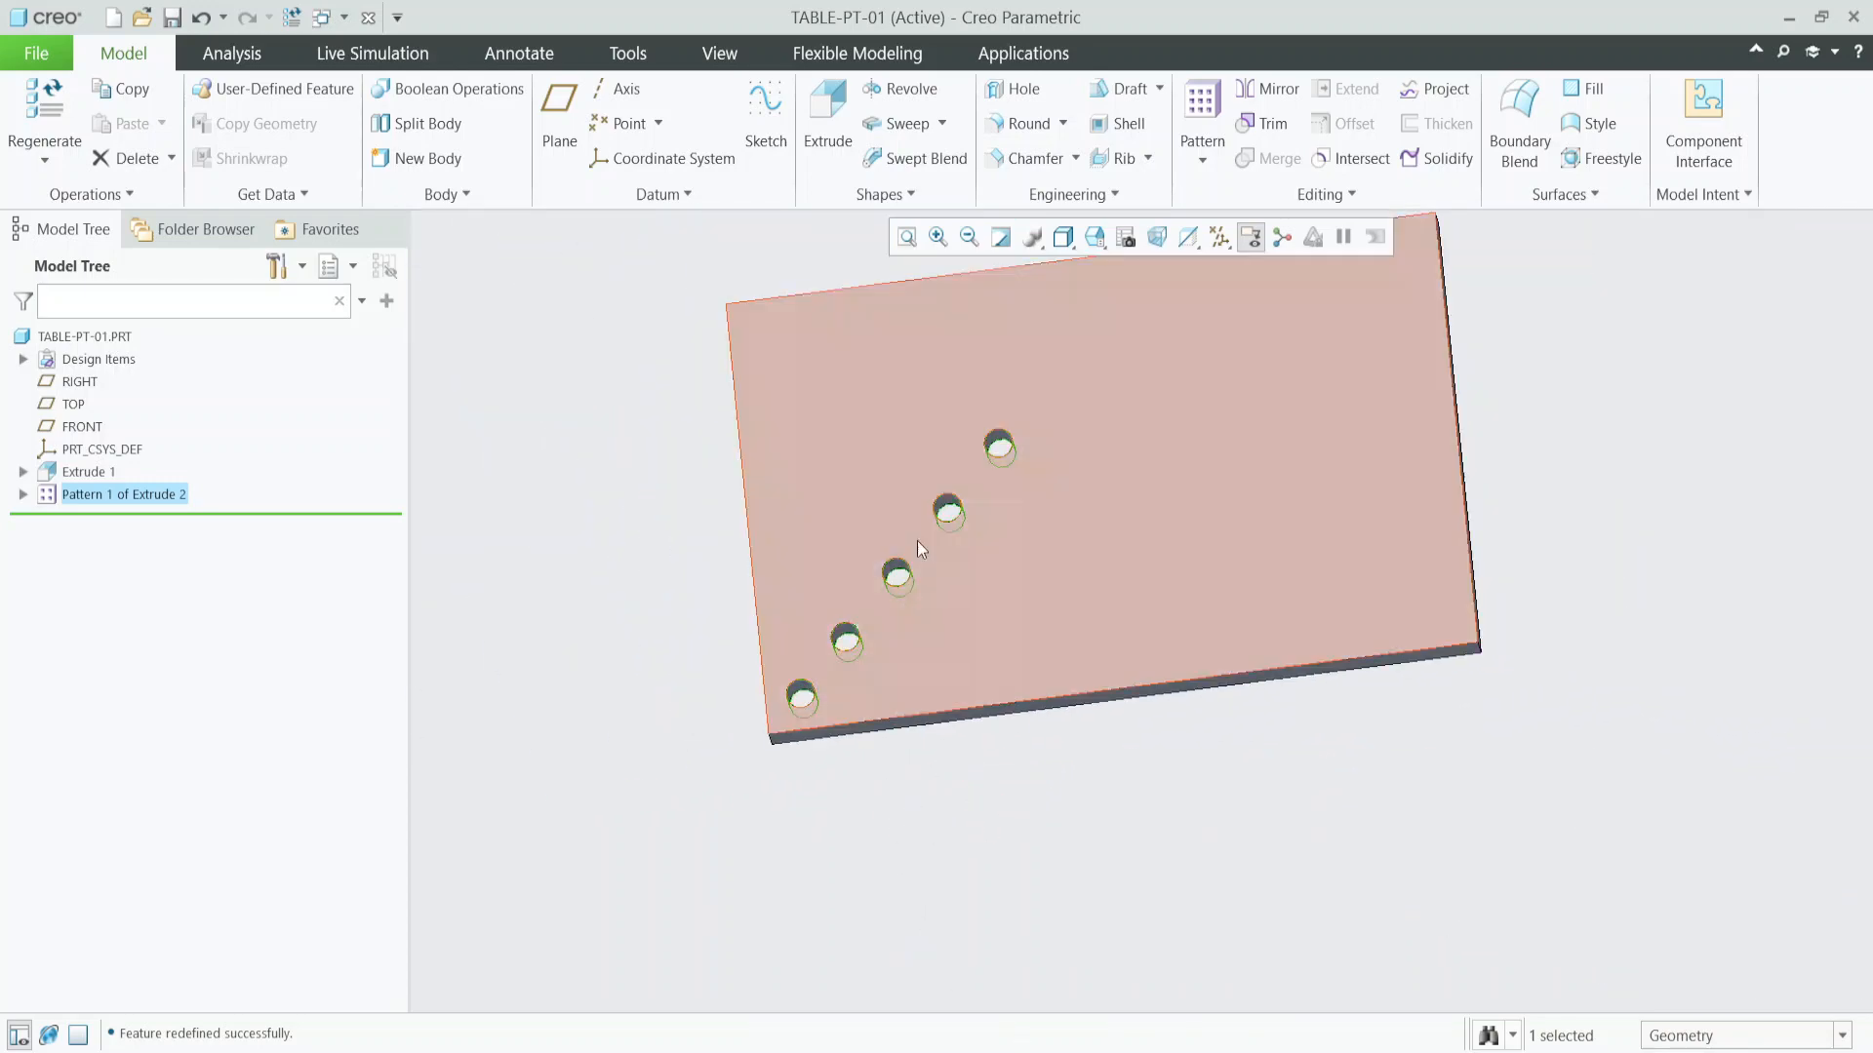
pyautogui.scroll(-3, 917, 541)
pyautogui.scroll(1, 861, 676)
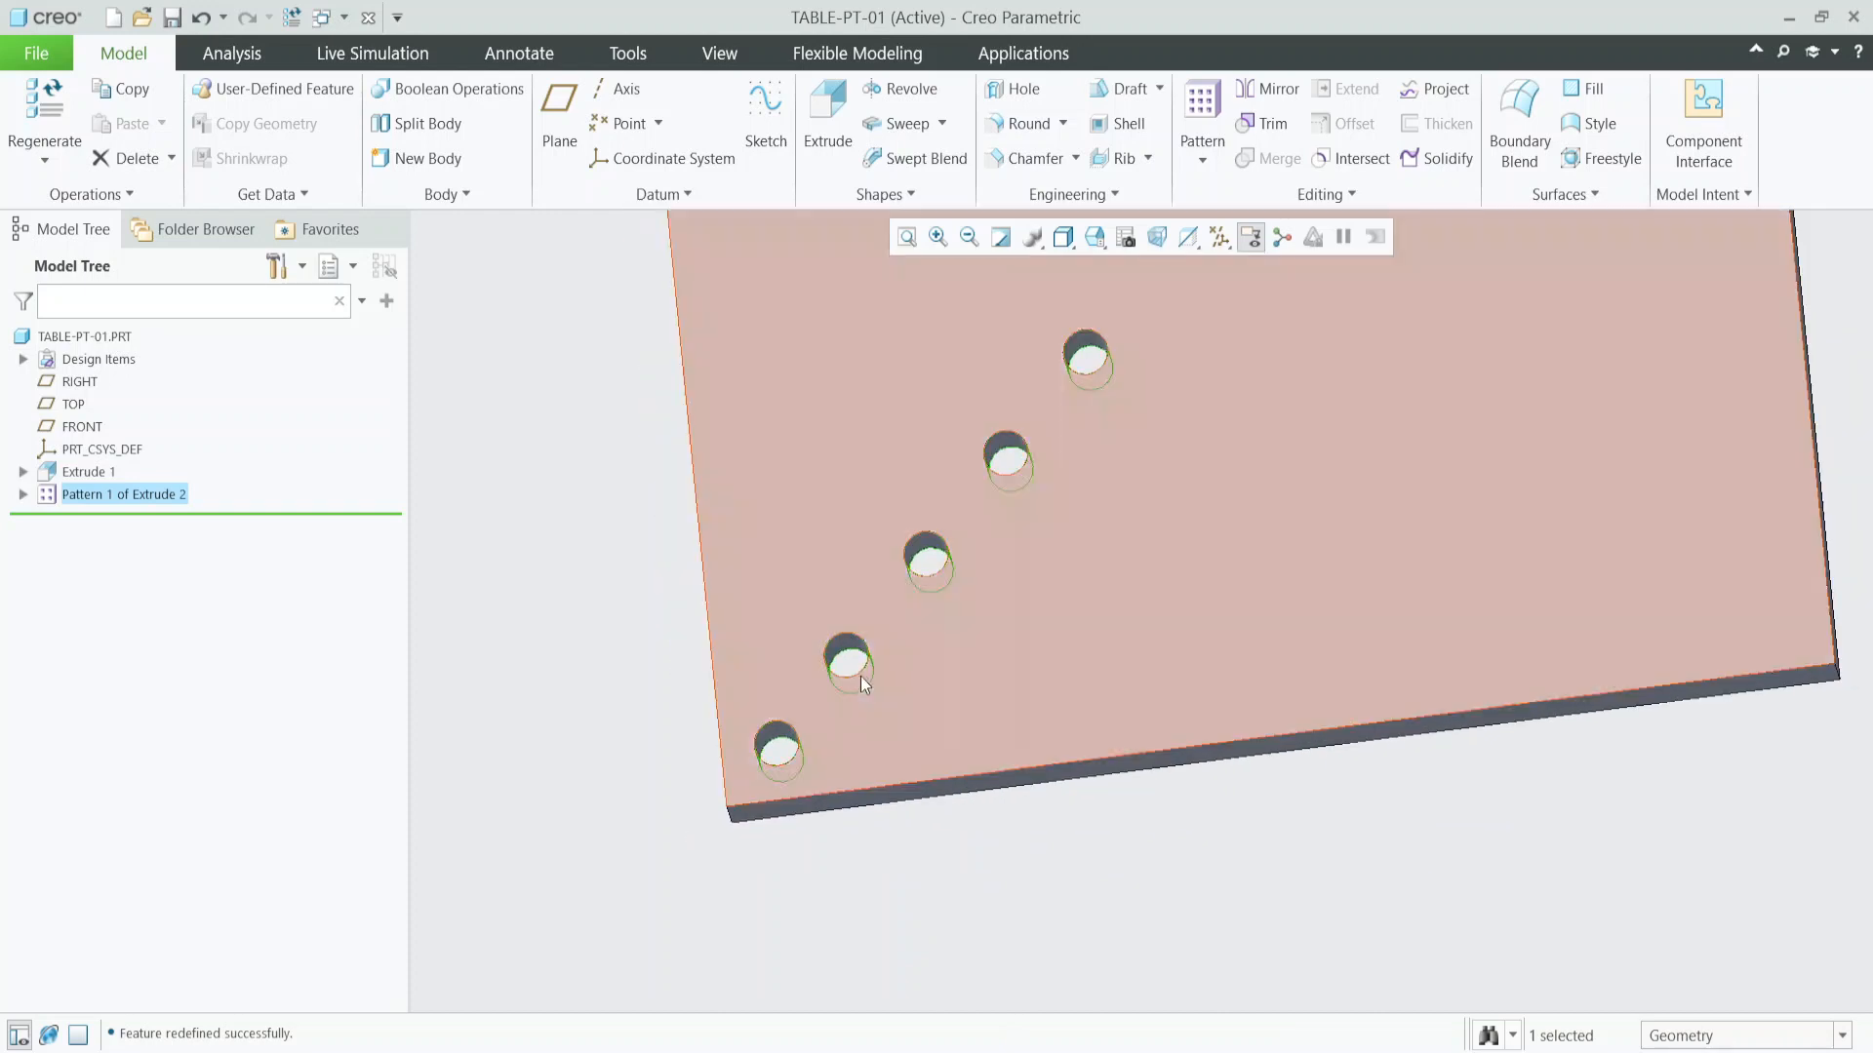
pyautogui.scroll(-1, 827, 634)
pyautogui.scroll(2, 827, 634)
# Redefine the hole pattern with d5 values of 50, 10 and 70 for table members 2, 3 and 4.
pyautogui.click(64, 497)
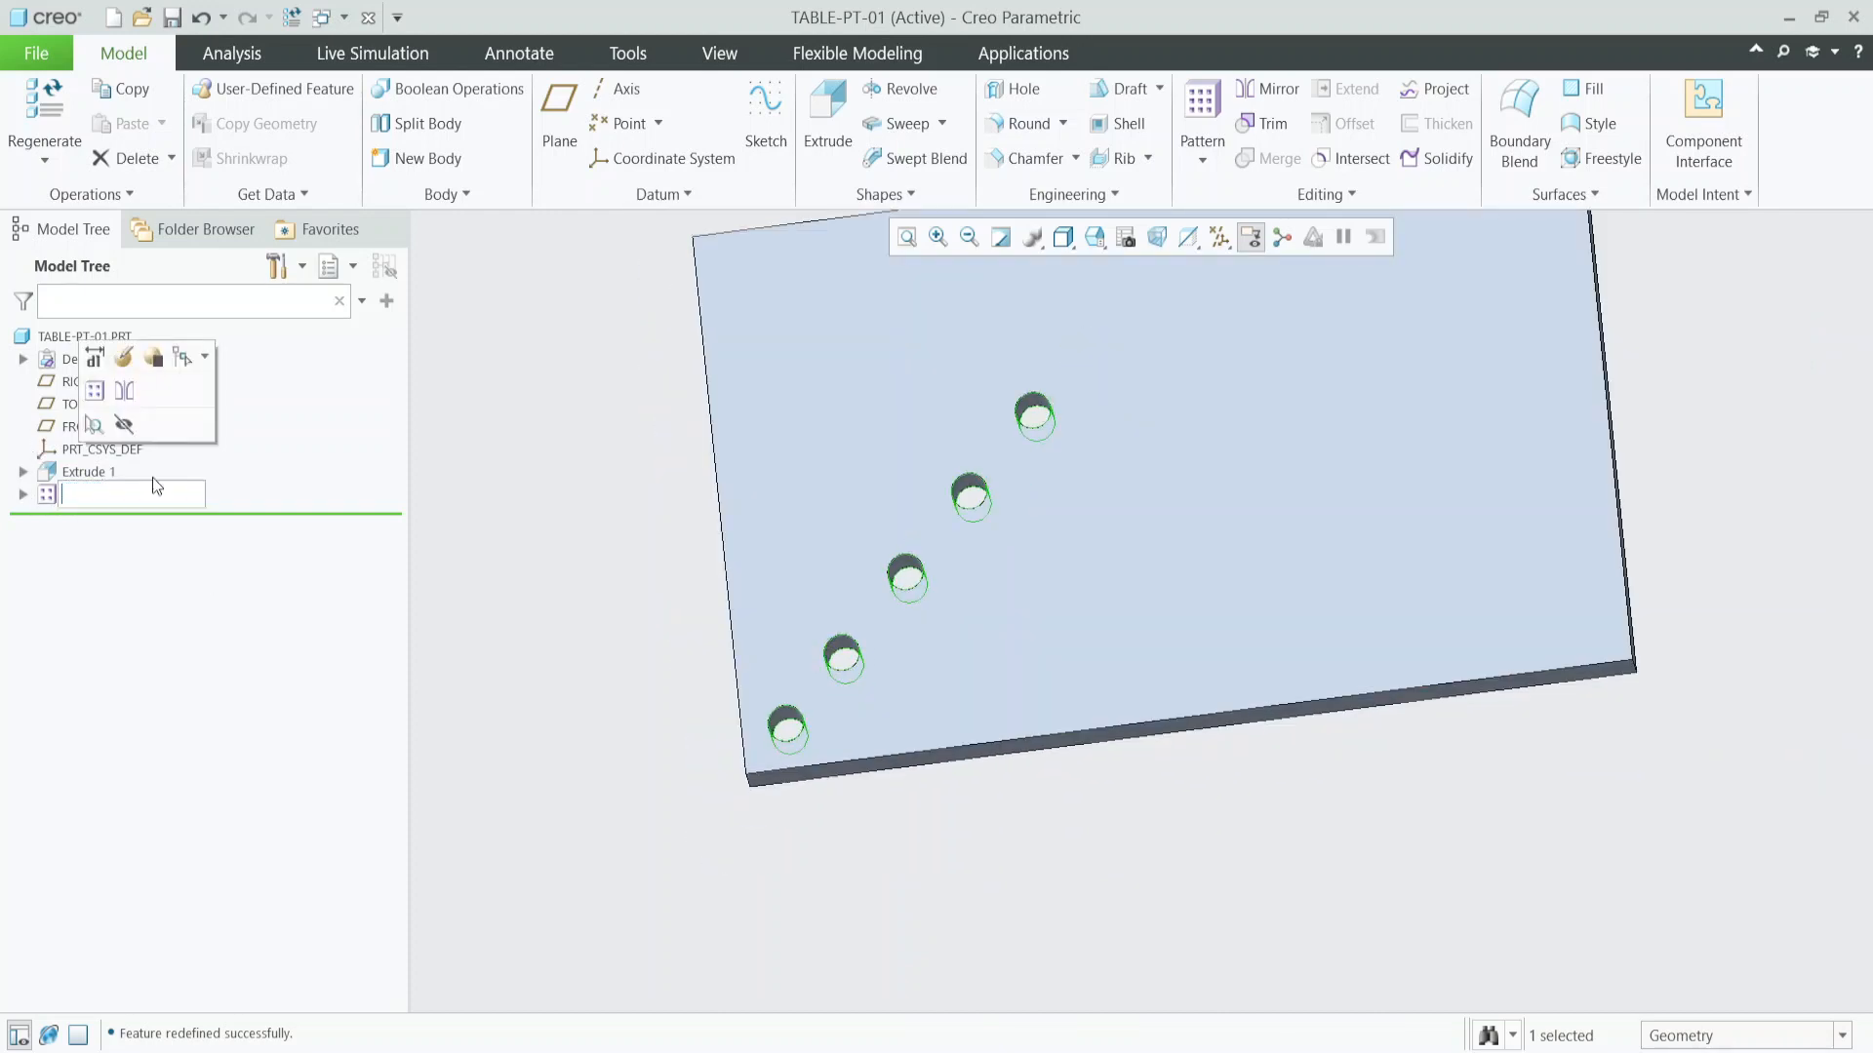
pyautogui.click(129, 353)
pyautogui.click(393, 148)
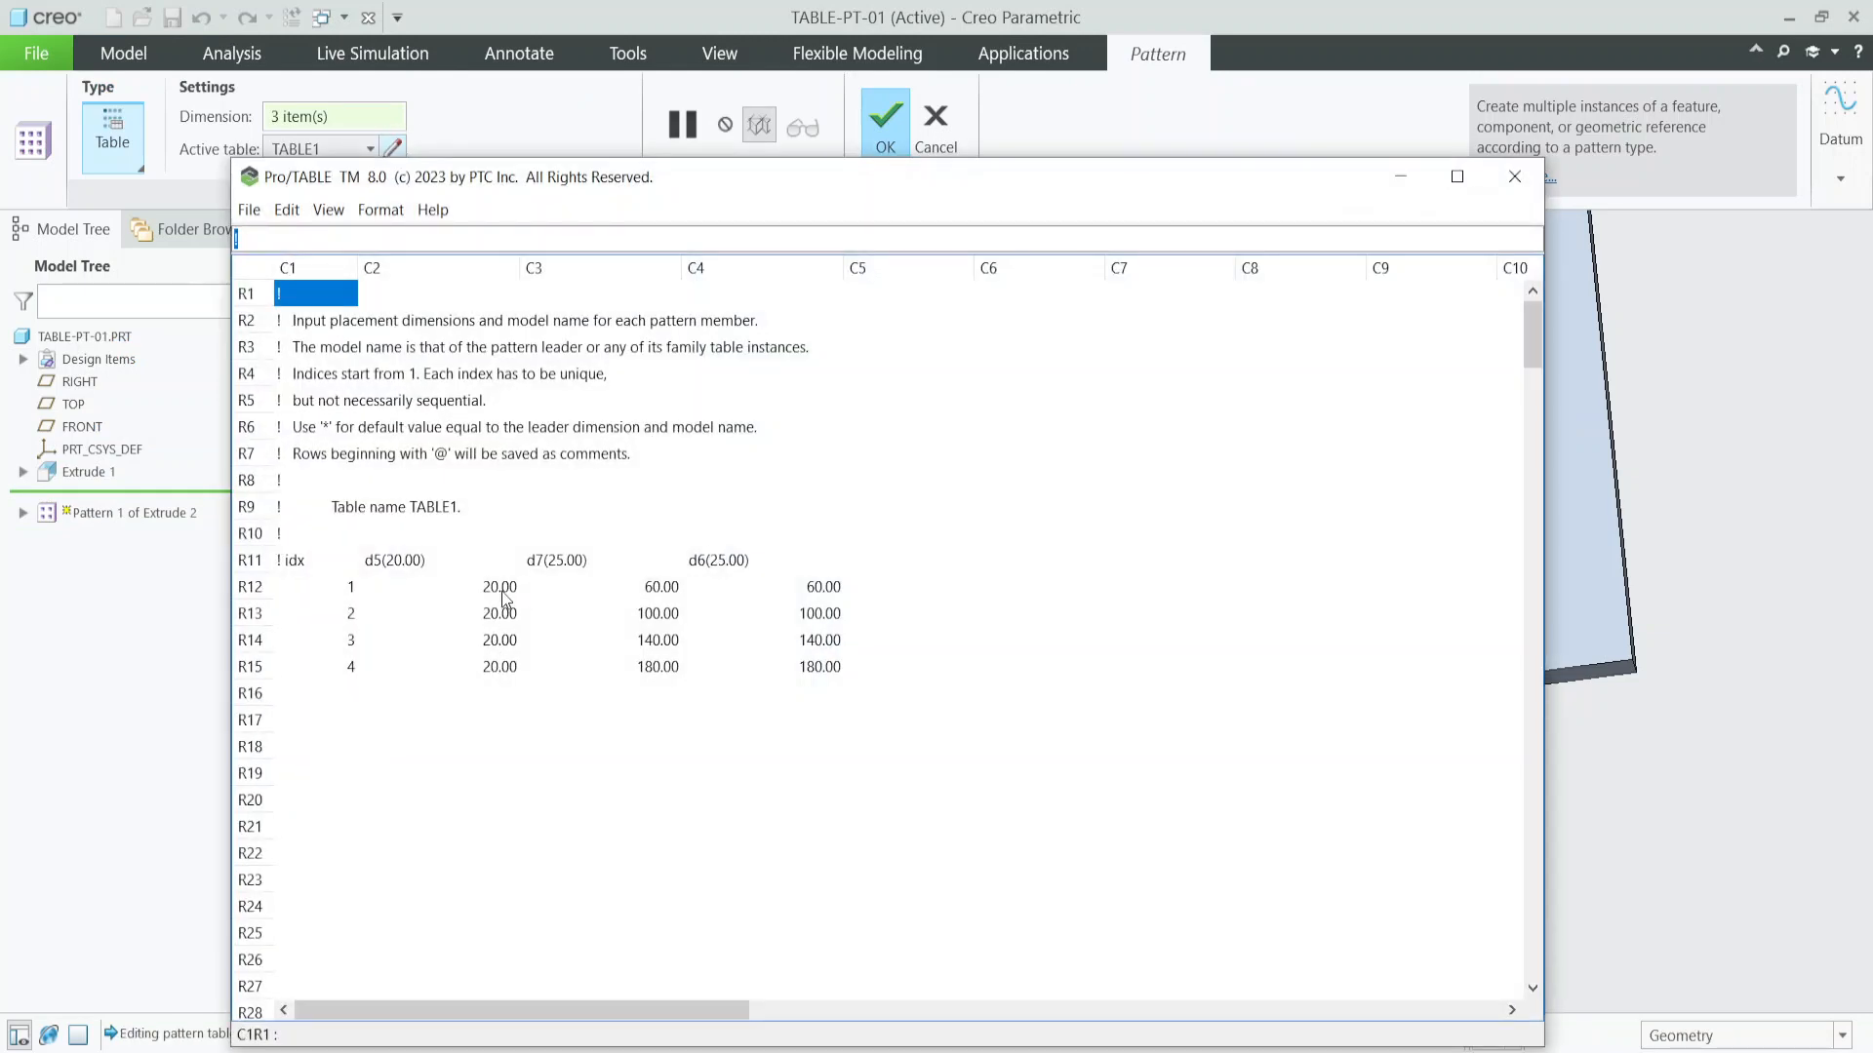
pyautogui.click(506, 616)
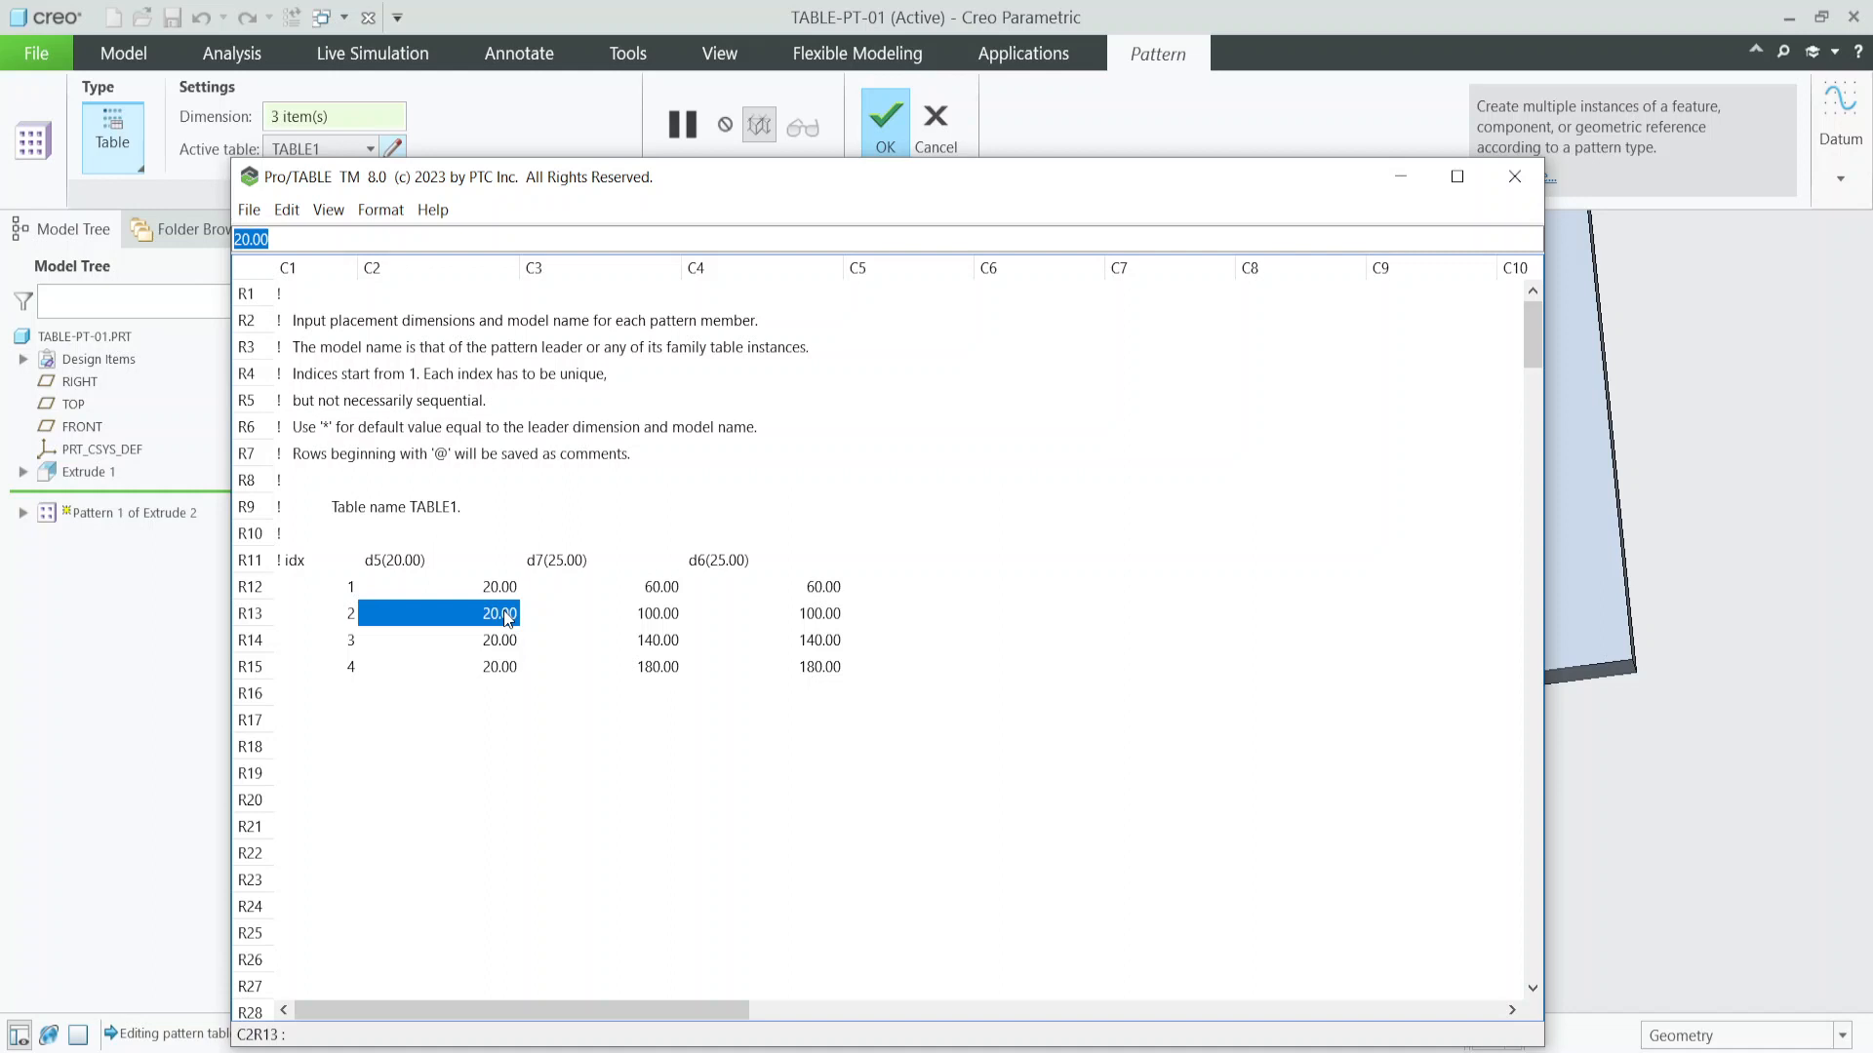
pyautogui.write('50')
pyautogui.click(509, 641)
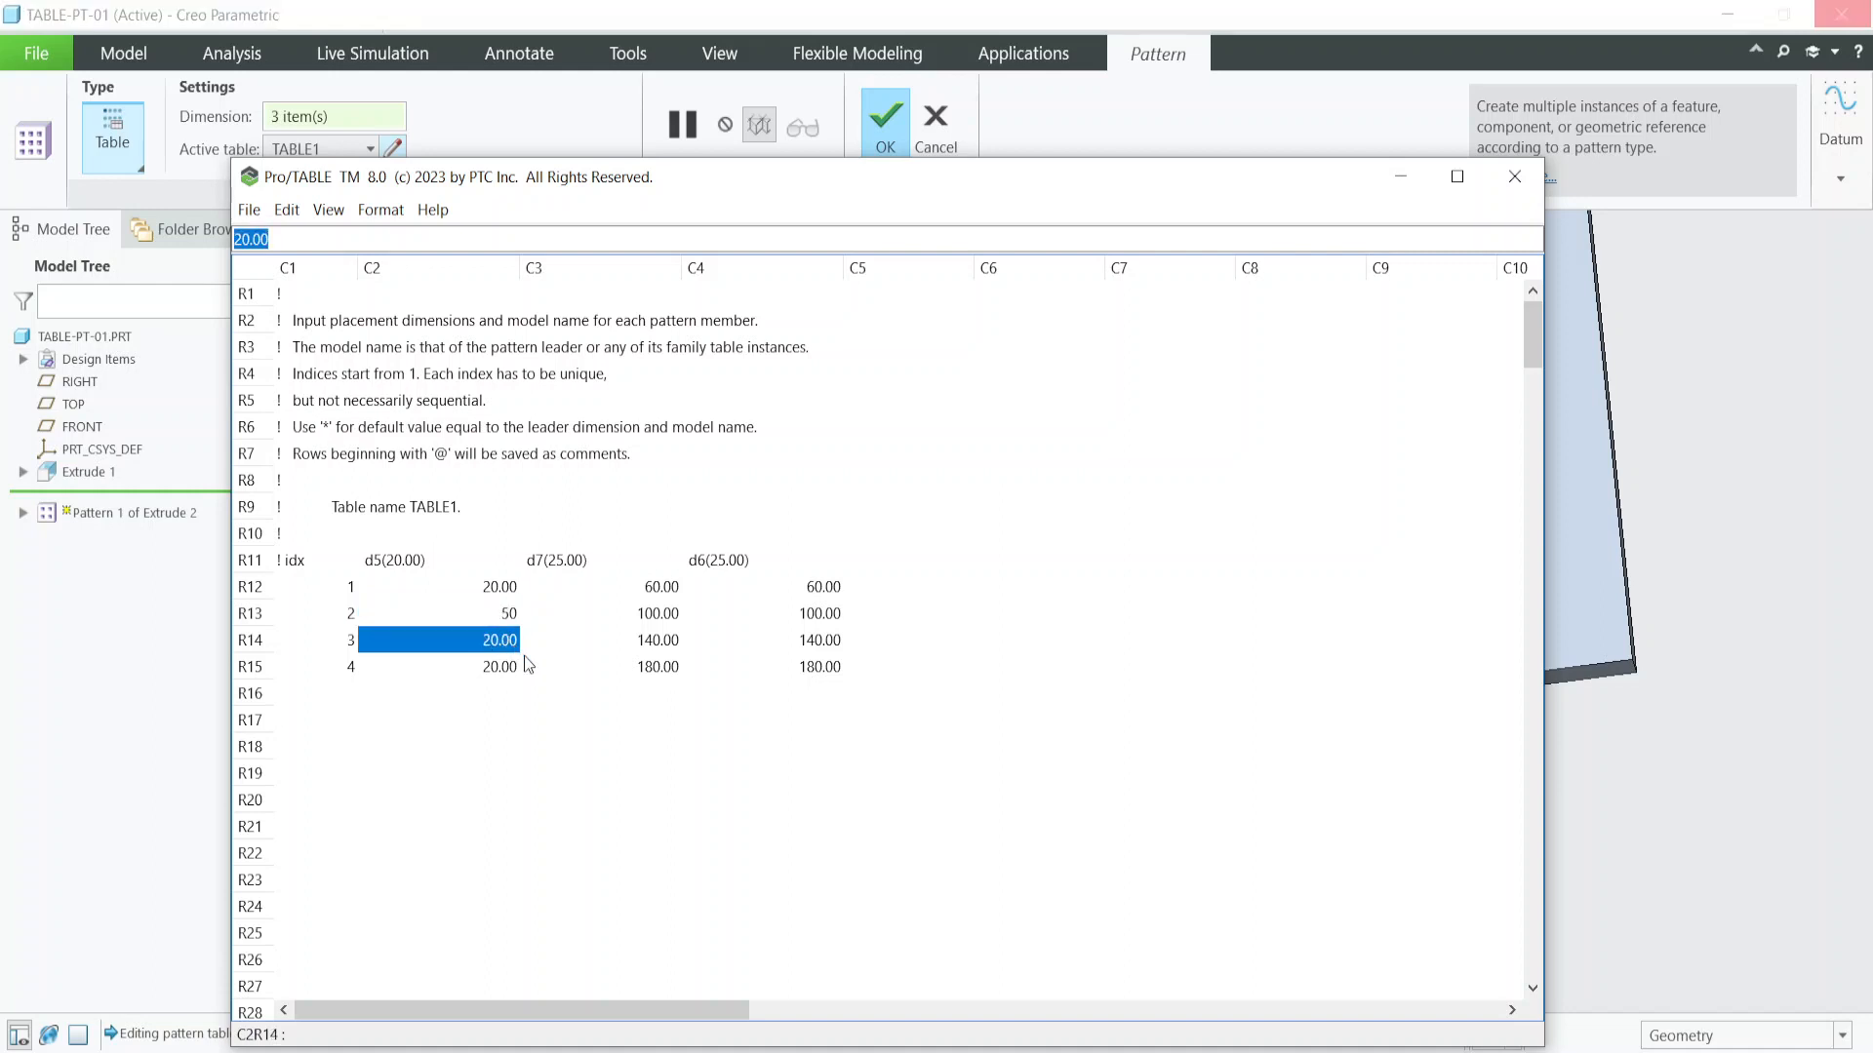
pyautogui.write('10')
pyautogui.click(500, 666)
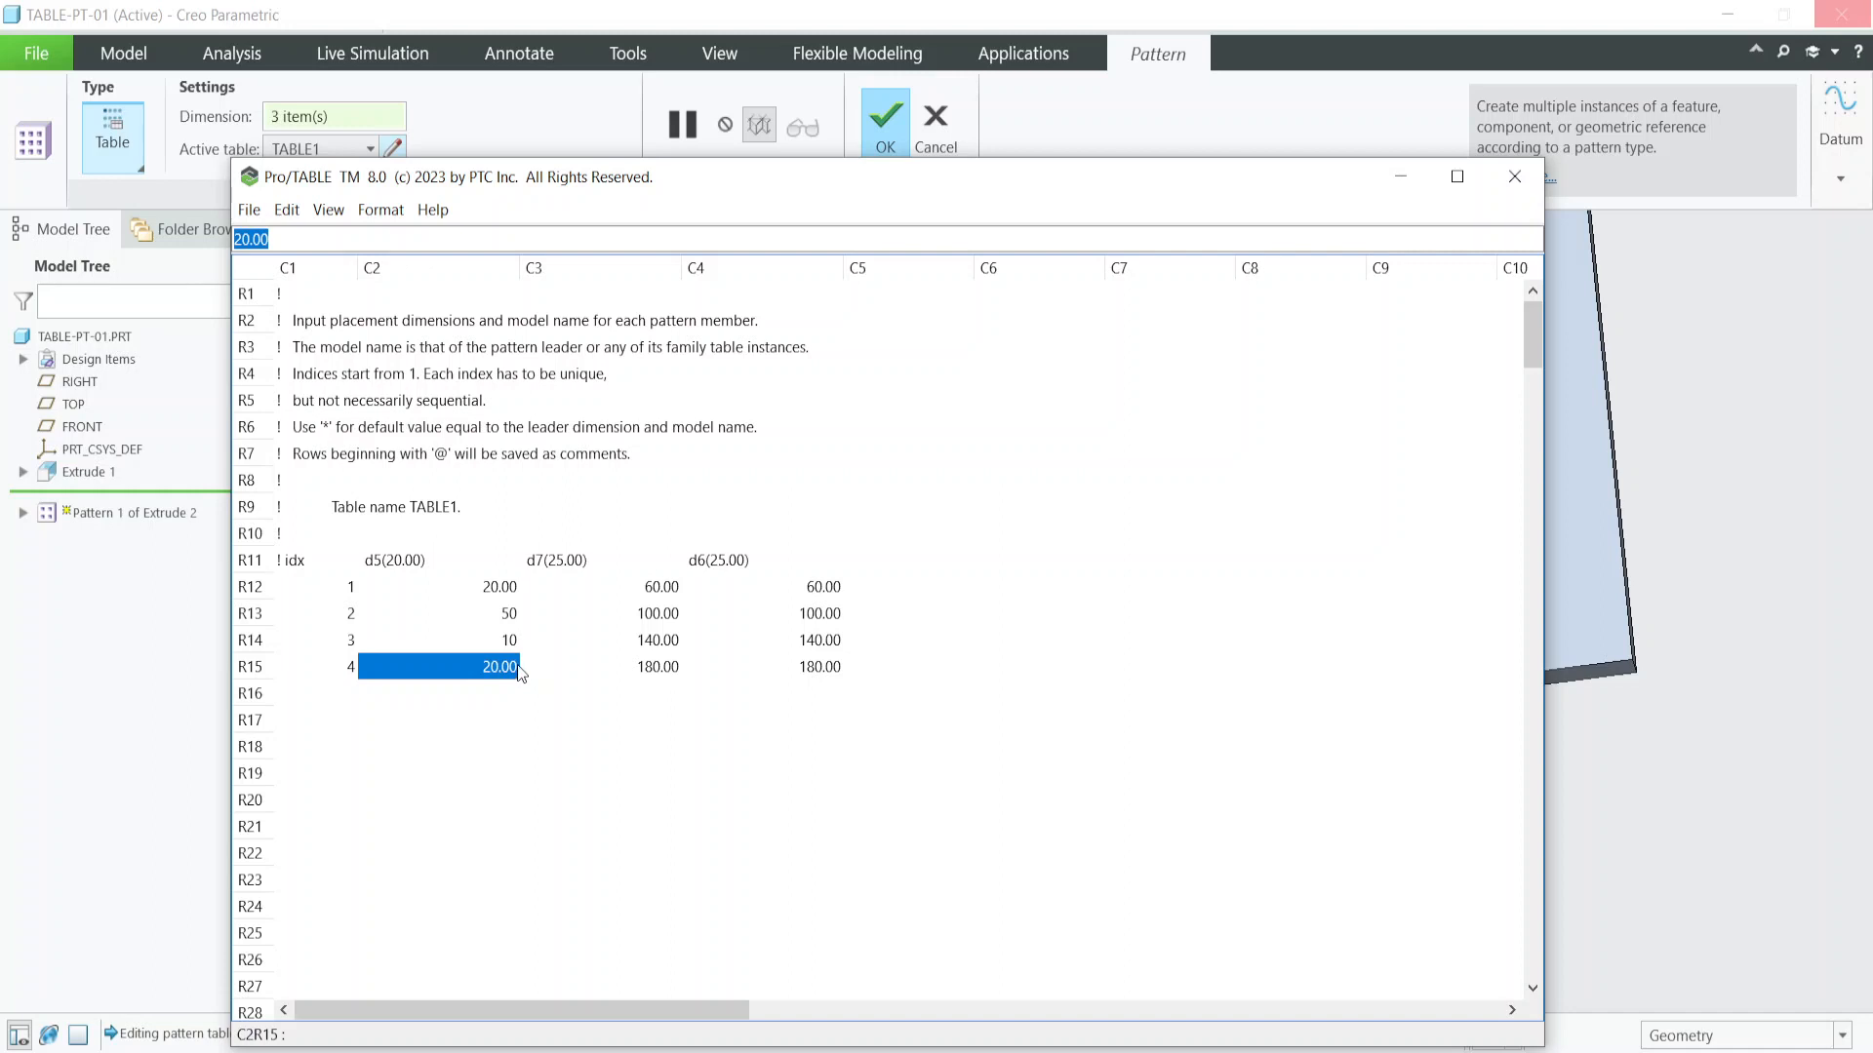
pyautogui.write('70')
pyautogui.click(985, 644)
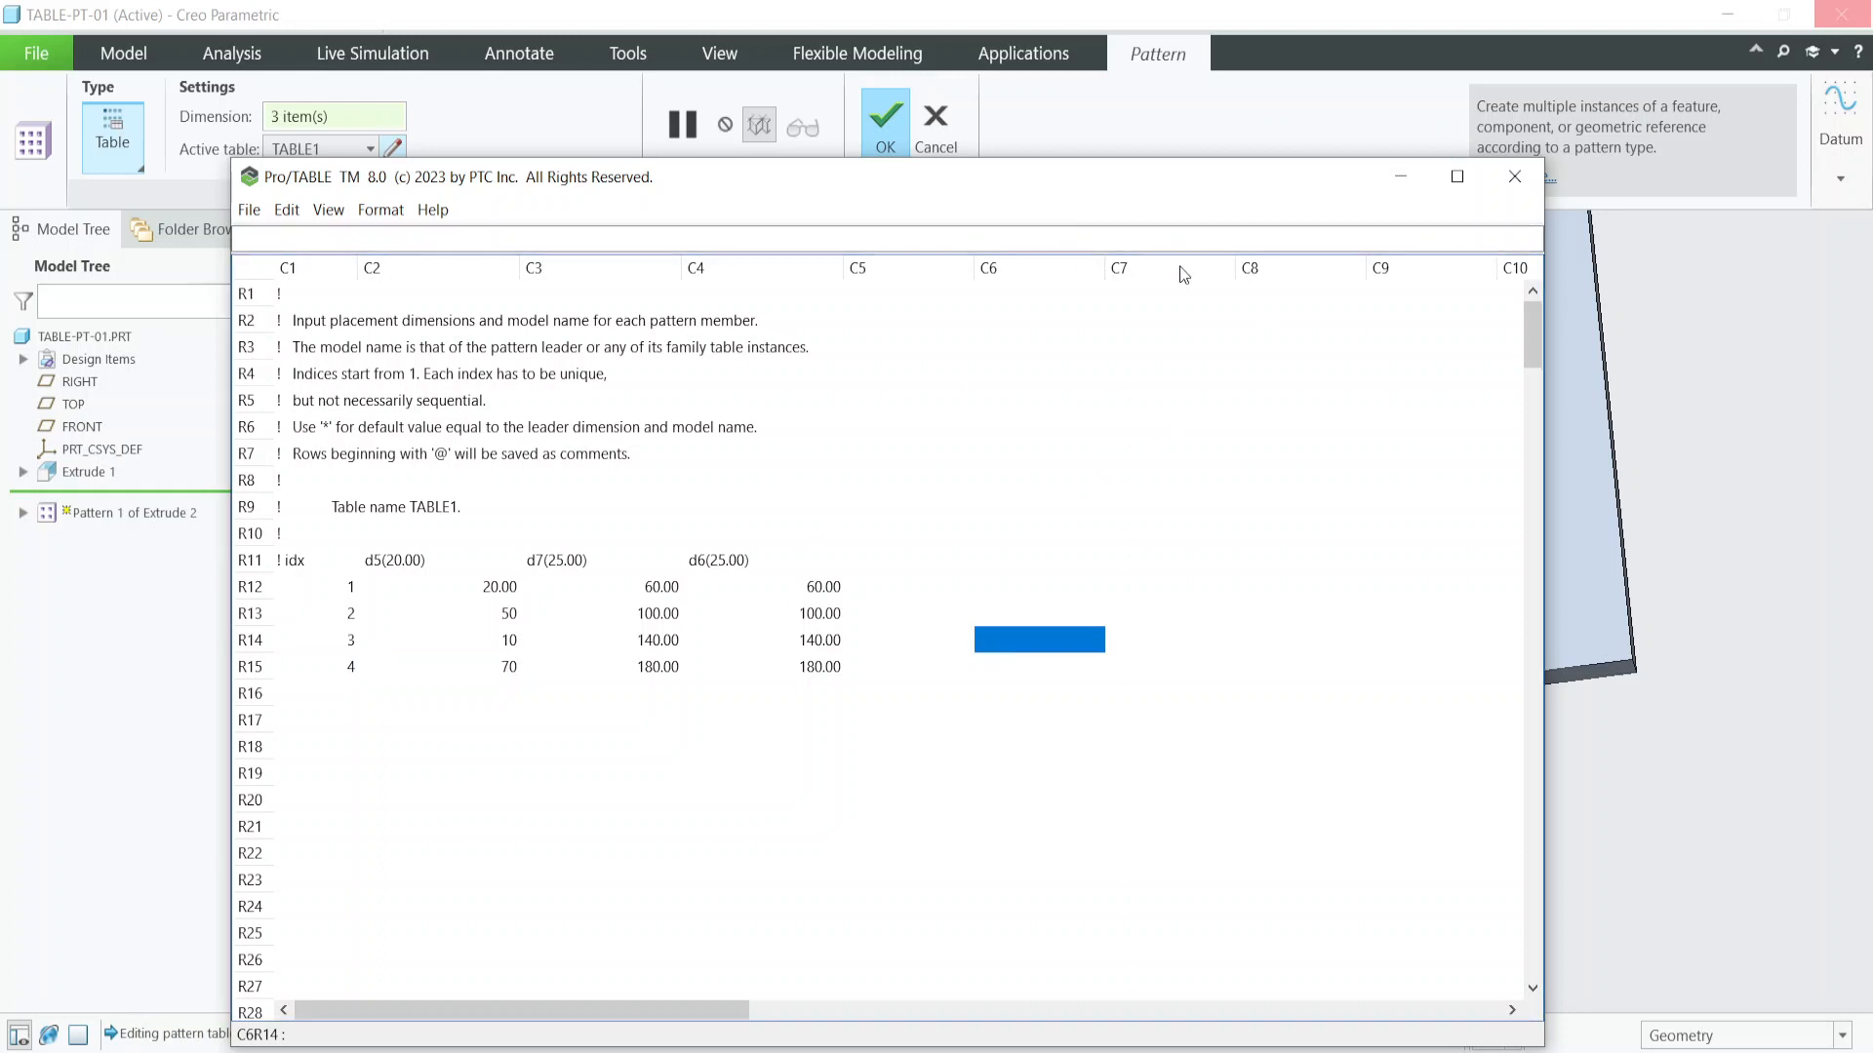
pyautogui.click(1514, 179)
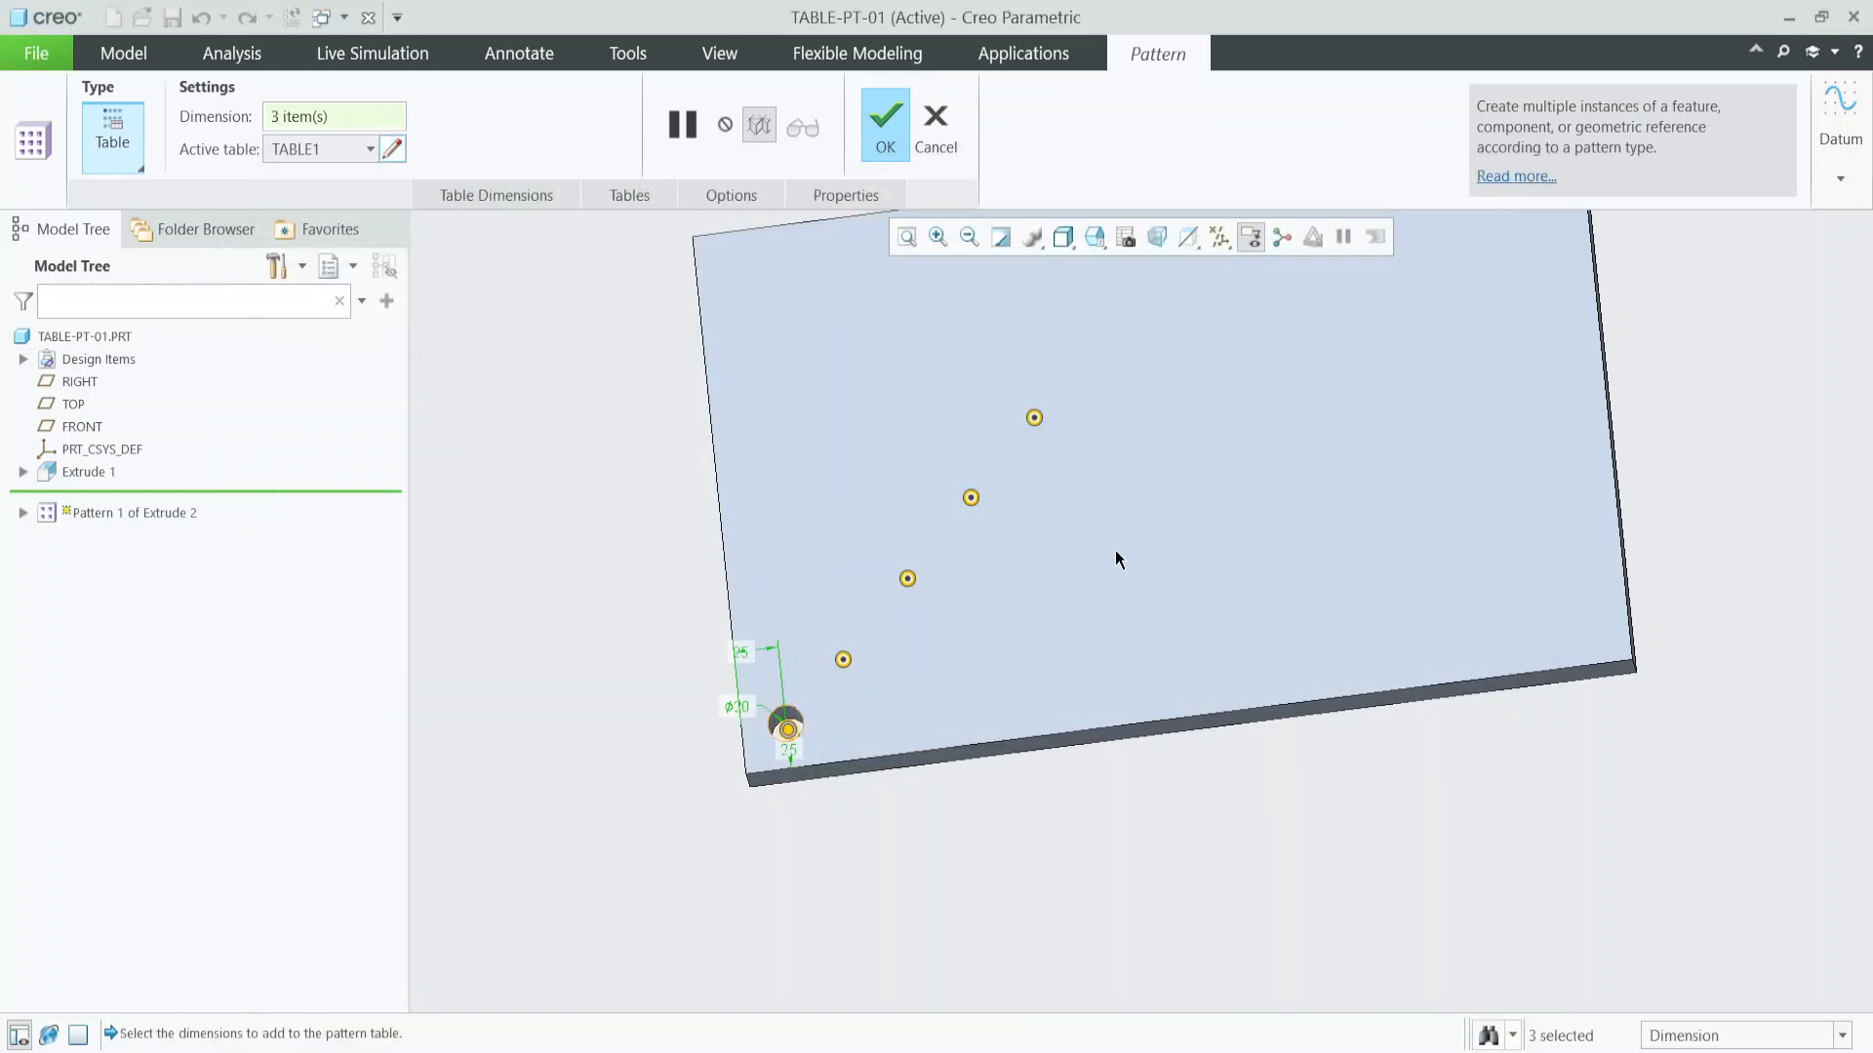
pyautogui.click(885, 127)
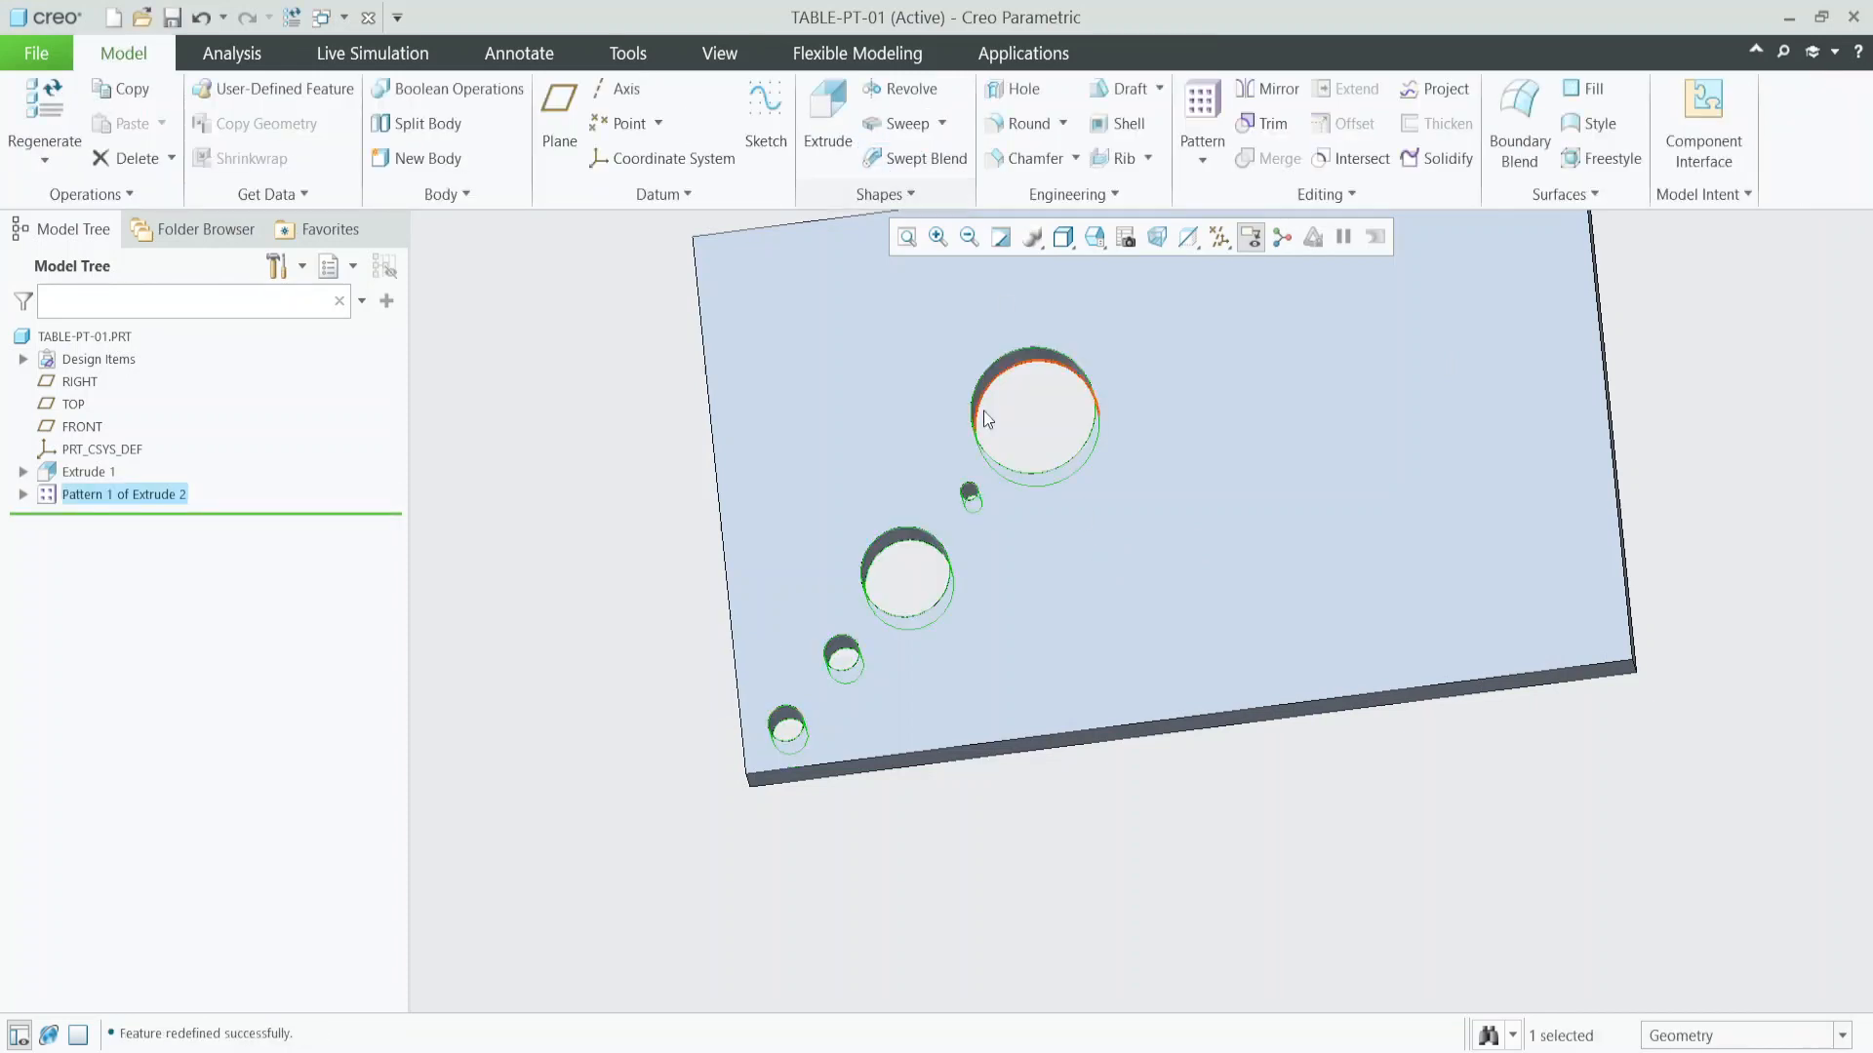
# Examine the varying diameters of the patterned holes in the plate from several angles.
pyautogui.hotkey('ctrl', 'd')
pyautogui.moveTo(1036, 495); pyautogui.dragTo(997, 464, button='middle')
pyautogui.scroll(-3, 991, 464)
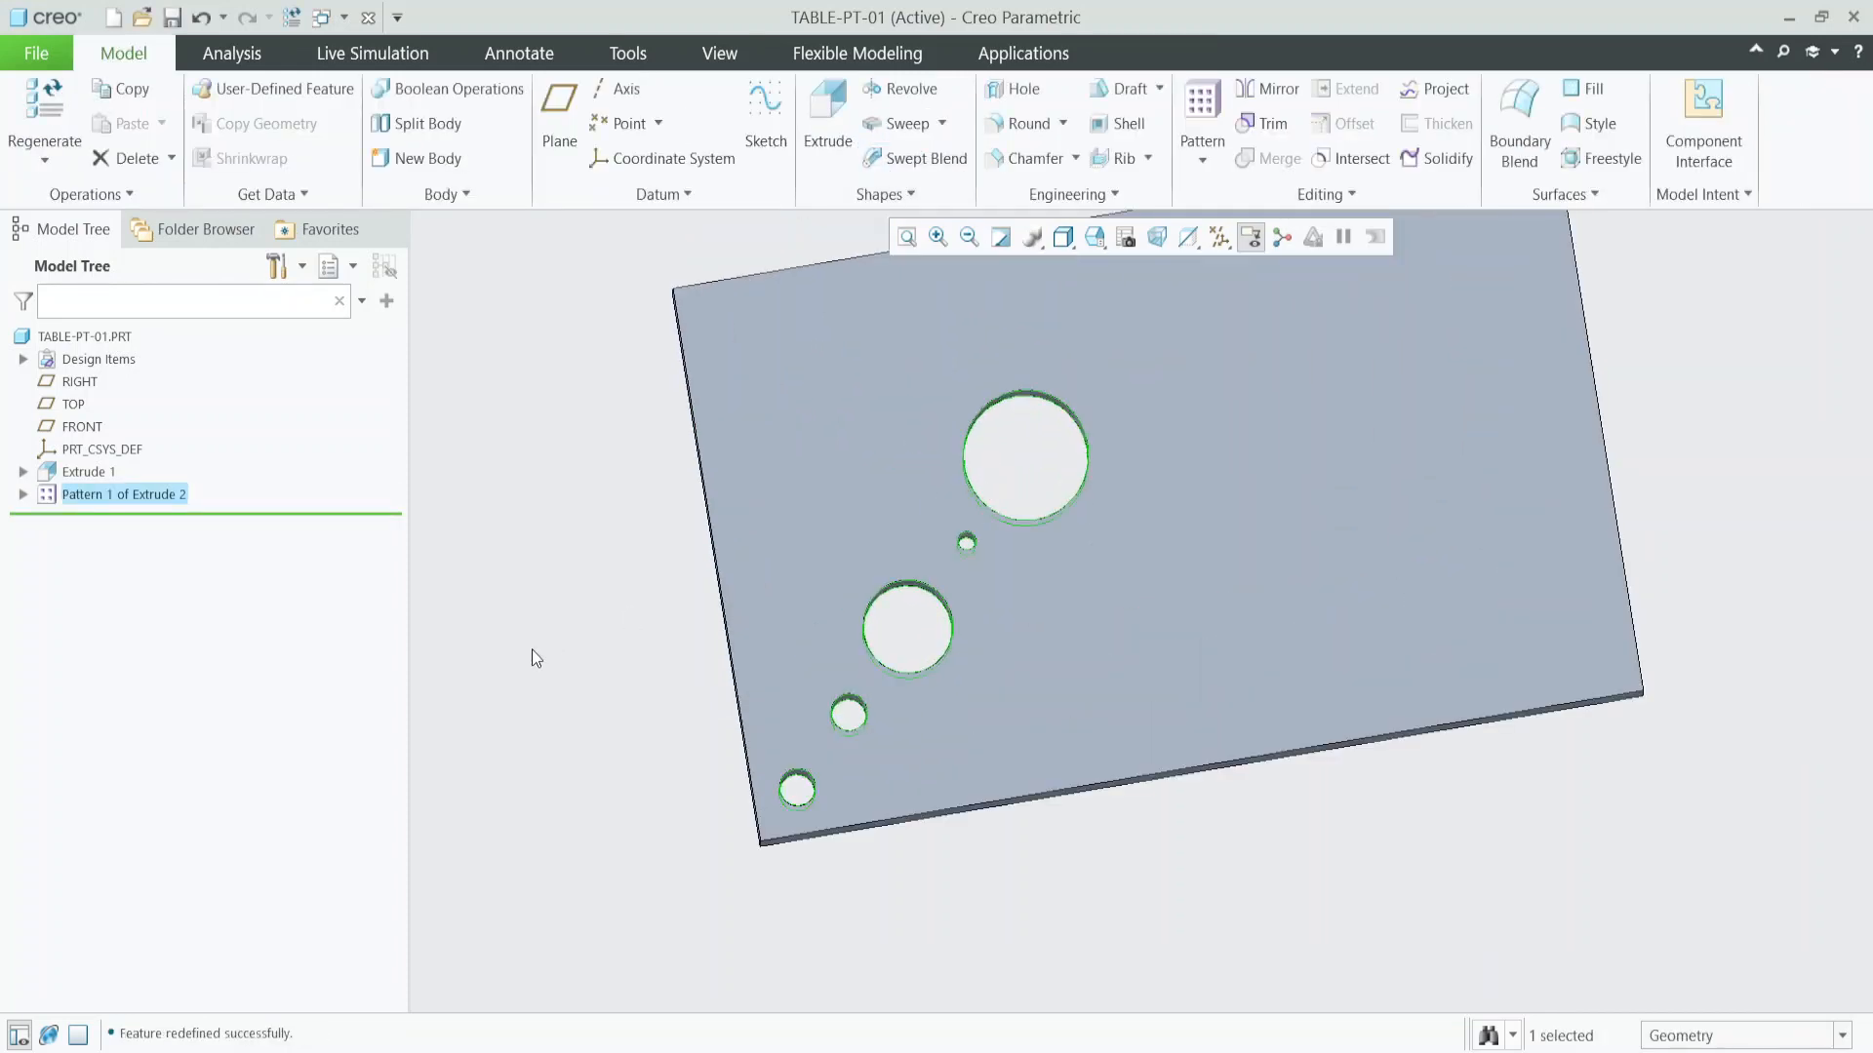
pyautogui.click(530, 650)
pyautogui.scroll(-2, 775, 676)
pyautogui.hotkey('ctrl', 'd')
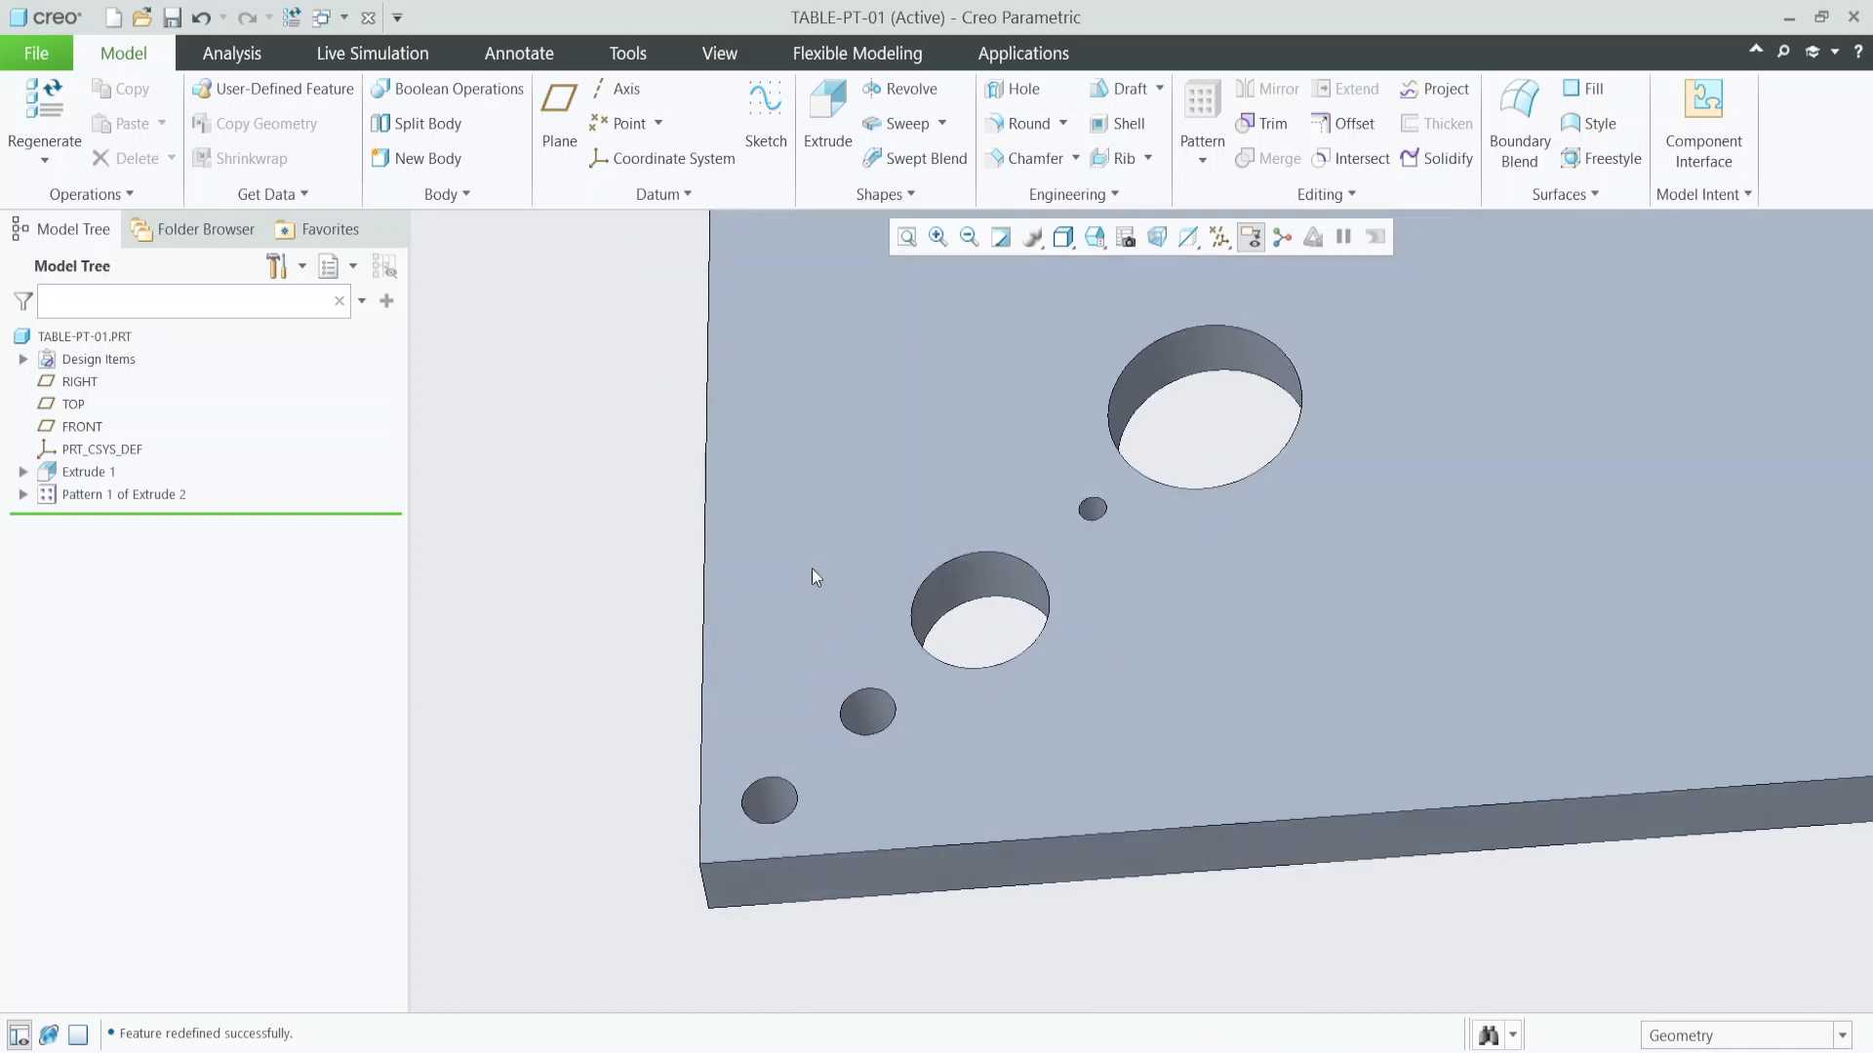
pyautogui.moveTo(894, 542)
pyautogui.mouseDown(button='middle')
pyautogui.moveTo(886, 581)
pyautogui.moveTo(861, 543)
pyautogui.moveTo(880, 558)
pyautogui.mouseUp(button='middle')
pyautogui.scroll(-2, 880, 567)
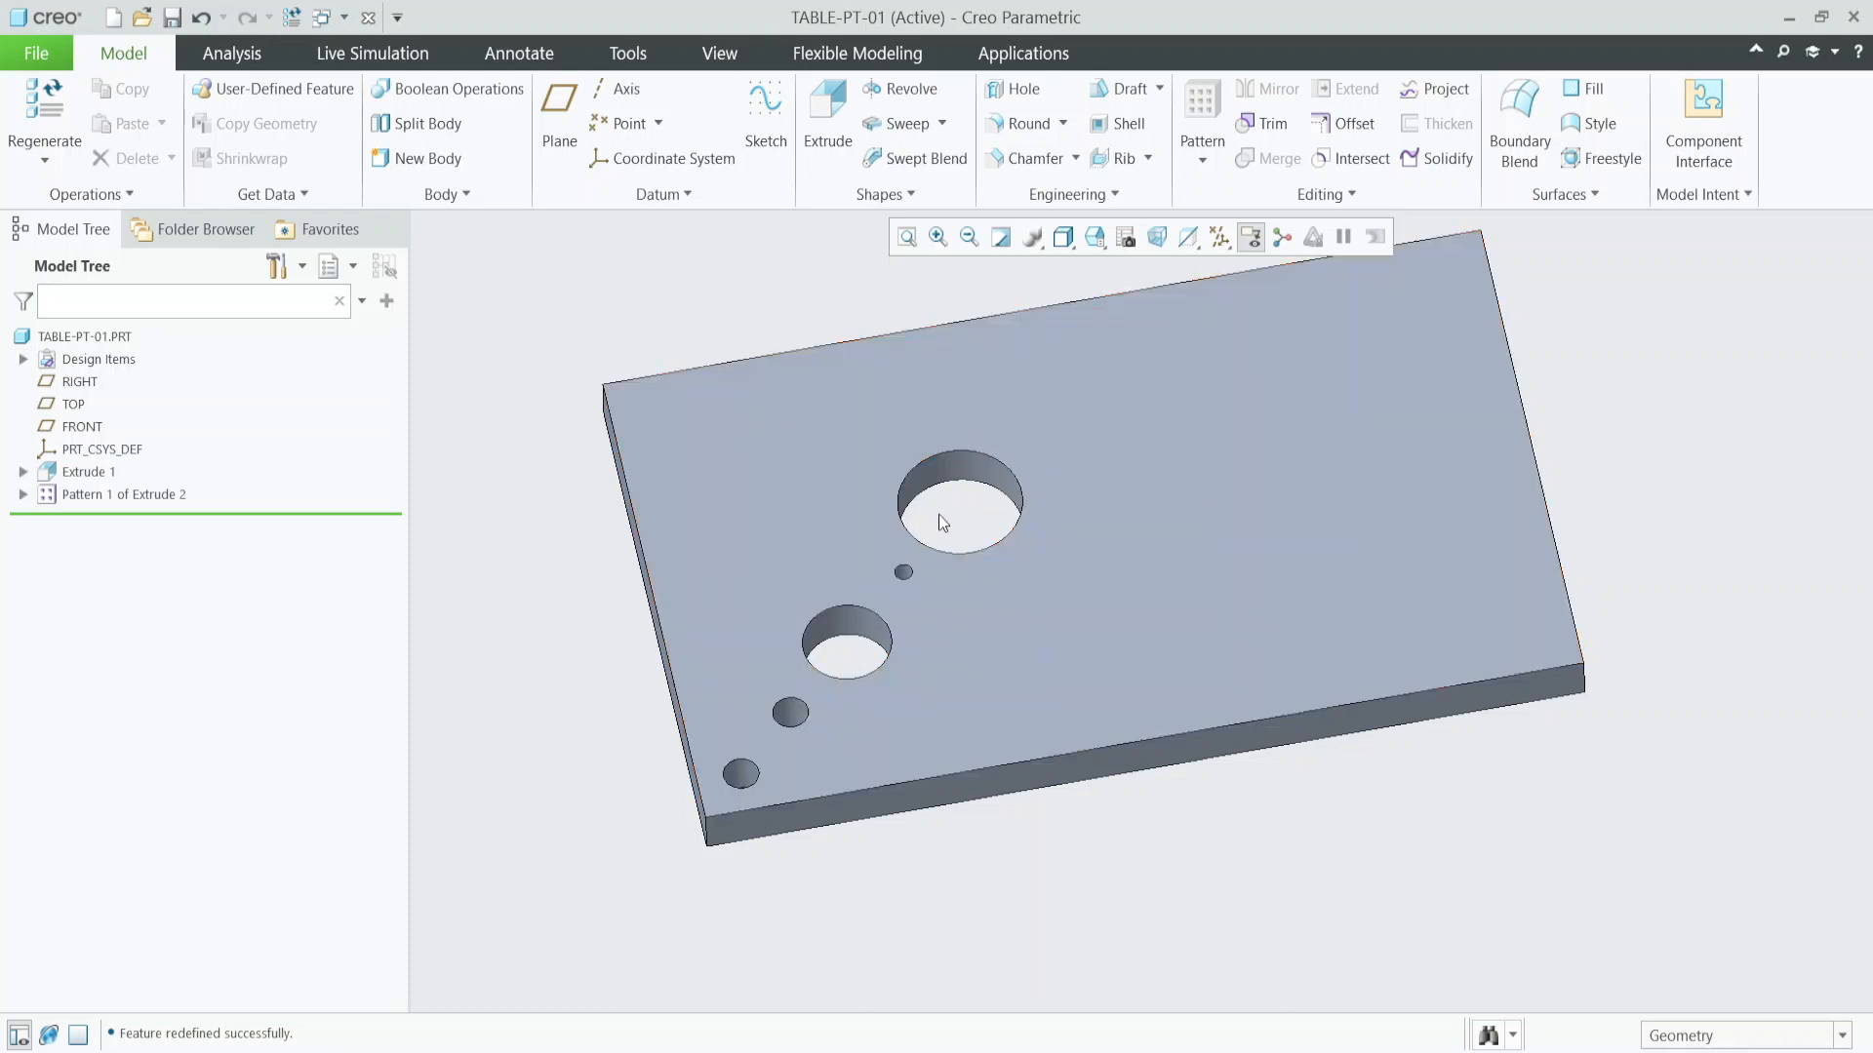
pyautogui.moveTo(940, 510); pyautogui.dragTo(881, 576, button='middle')
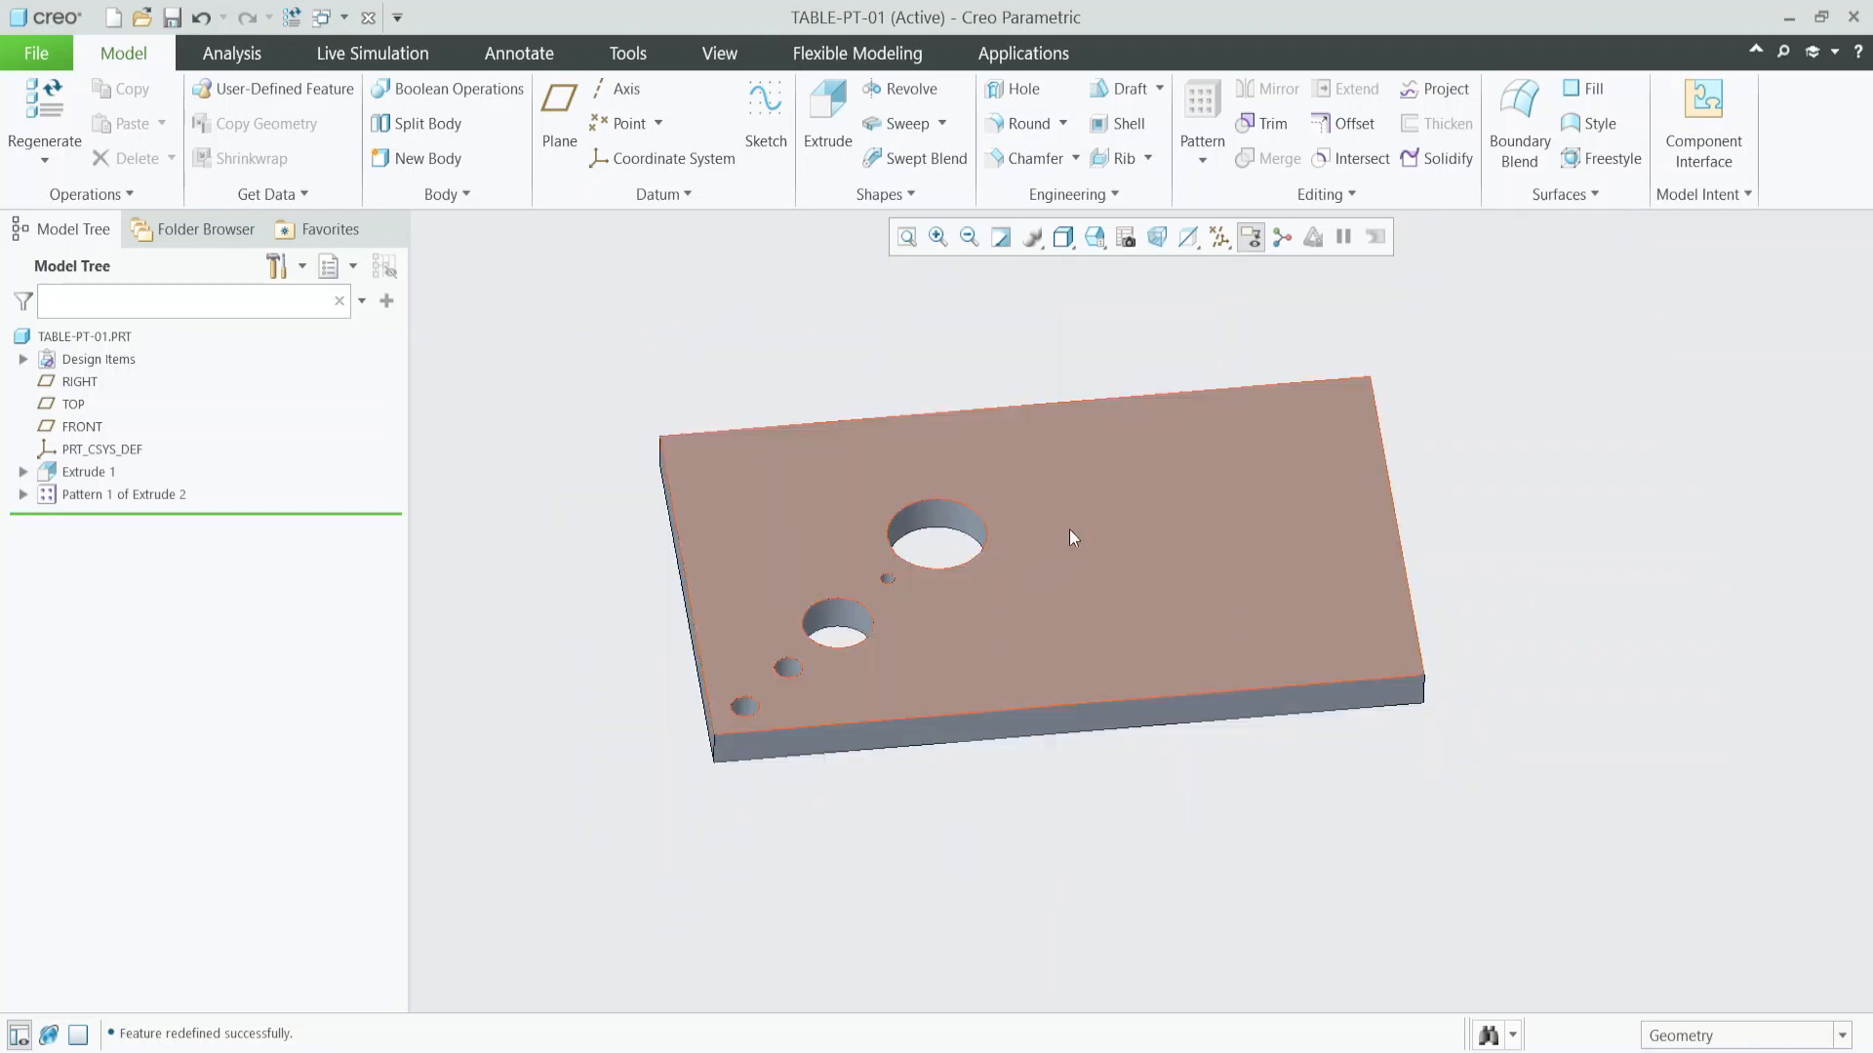
pyautogui.scroll(-1, 1038, 493)
pyautogui.scroll(1, 1053, 508)
pyautogui.moveTo(1108, 527); pyautogui.dragTo(1091, 568, button='middle')
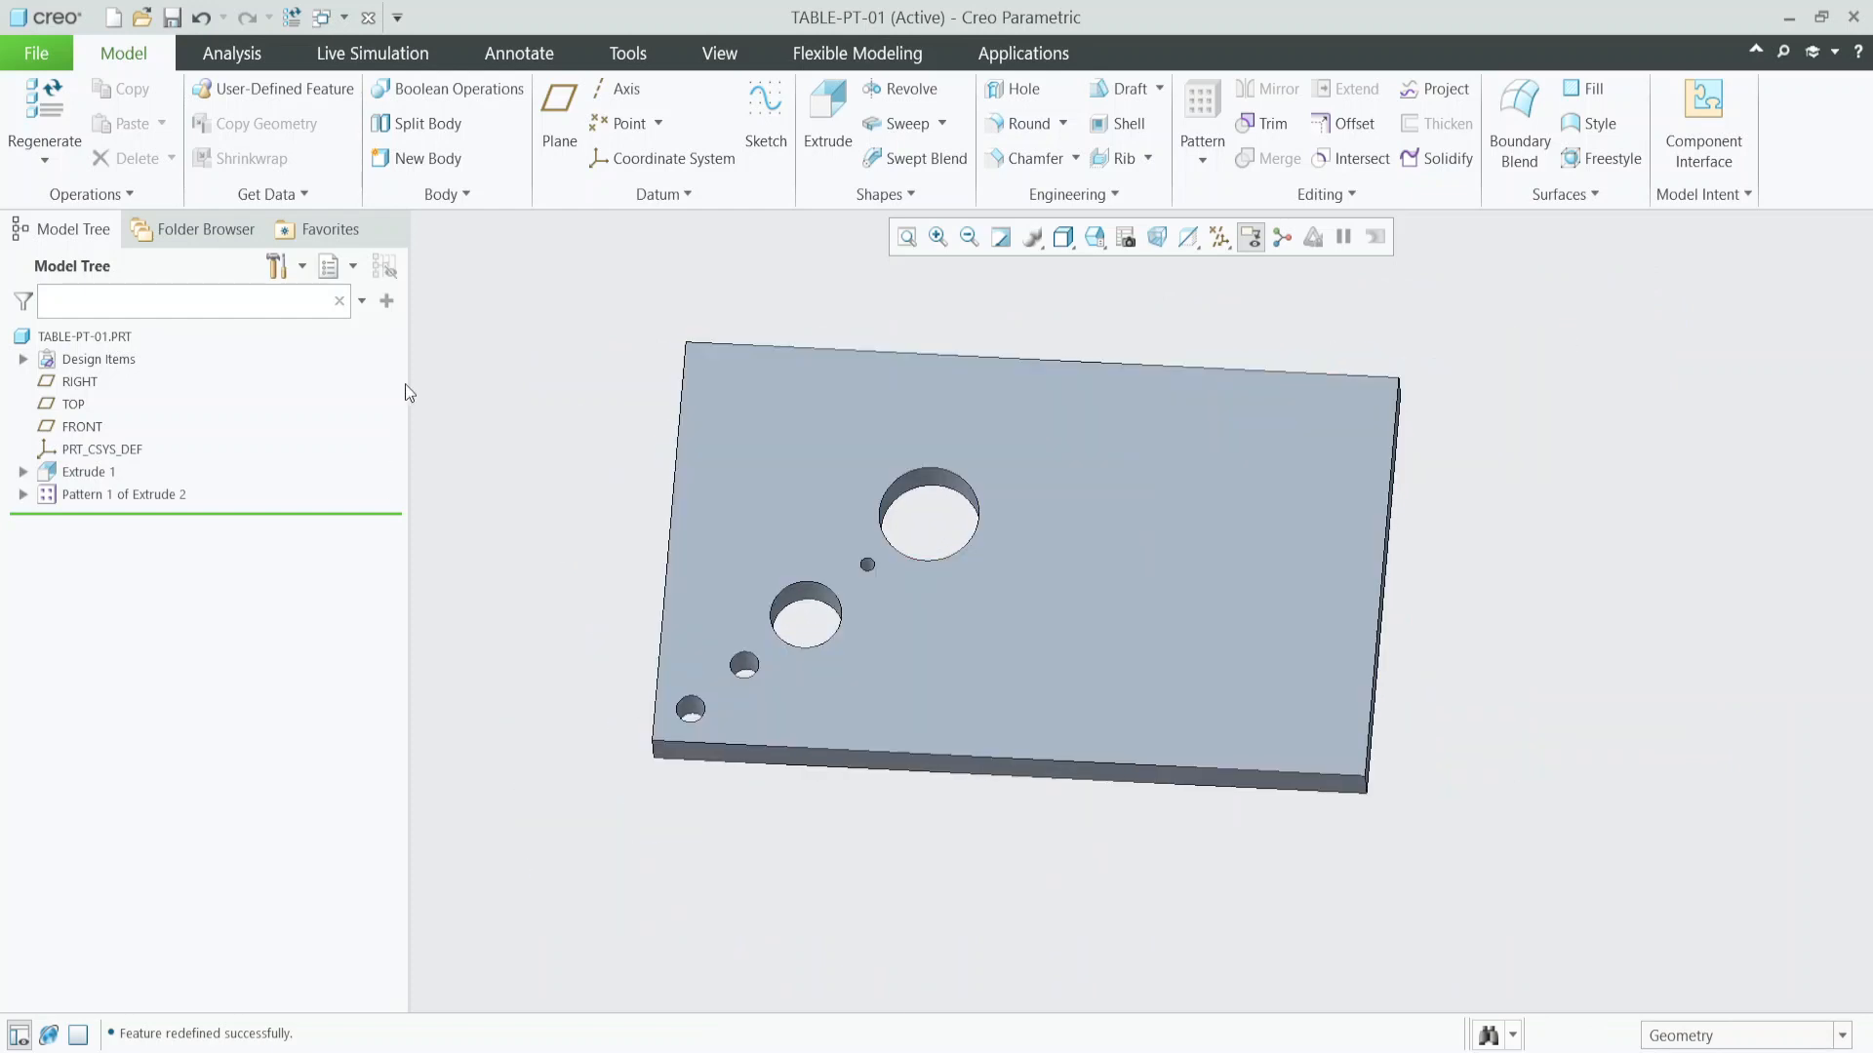
pyautogui.click(1143, 605)
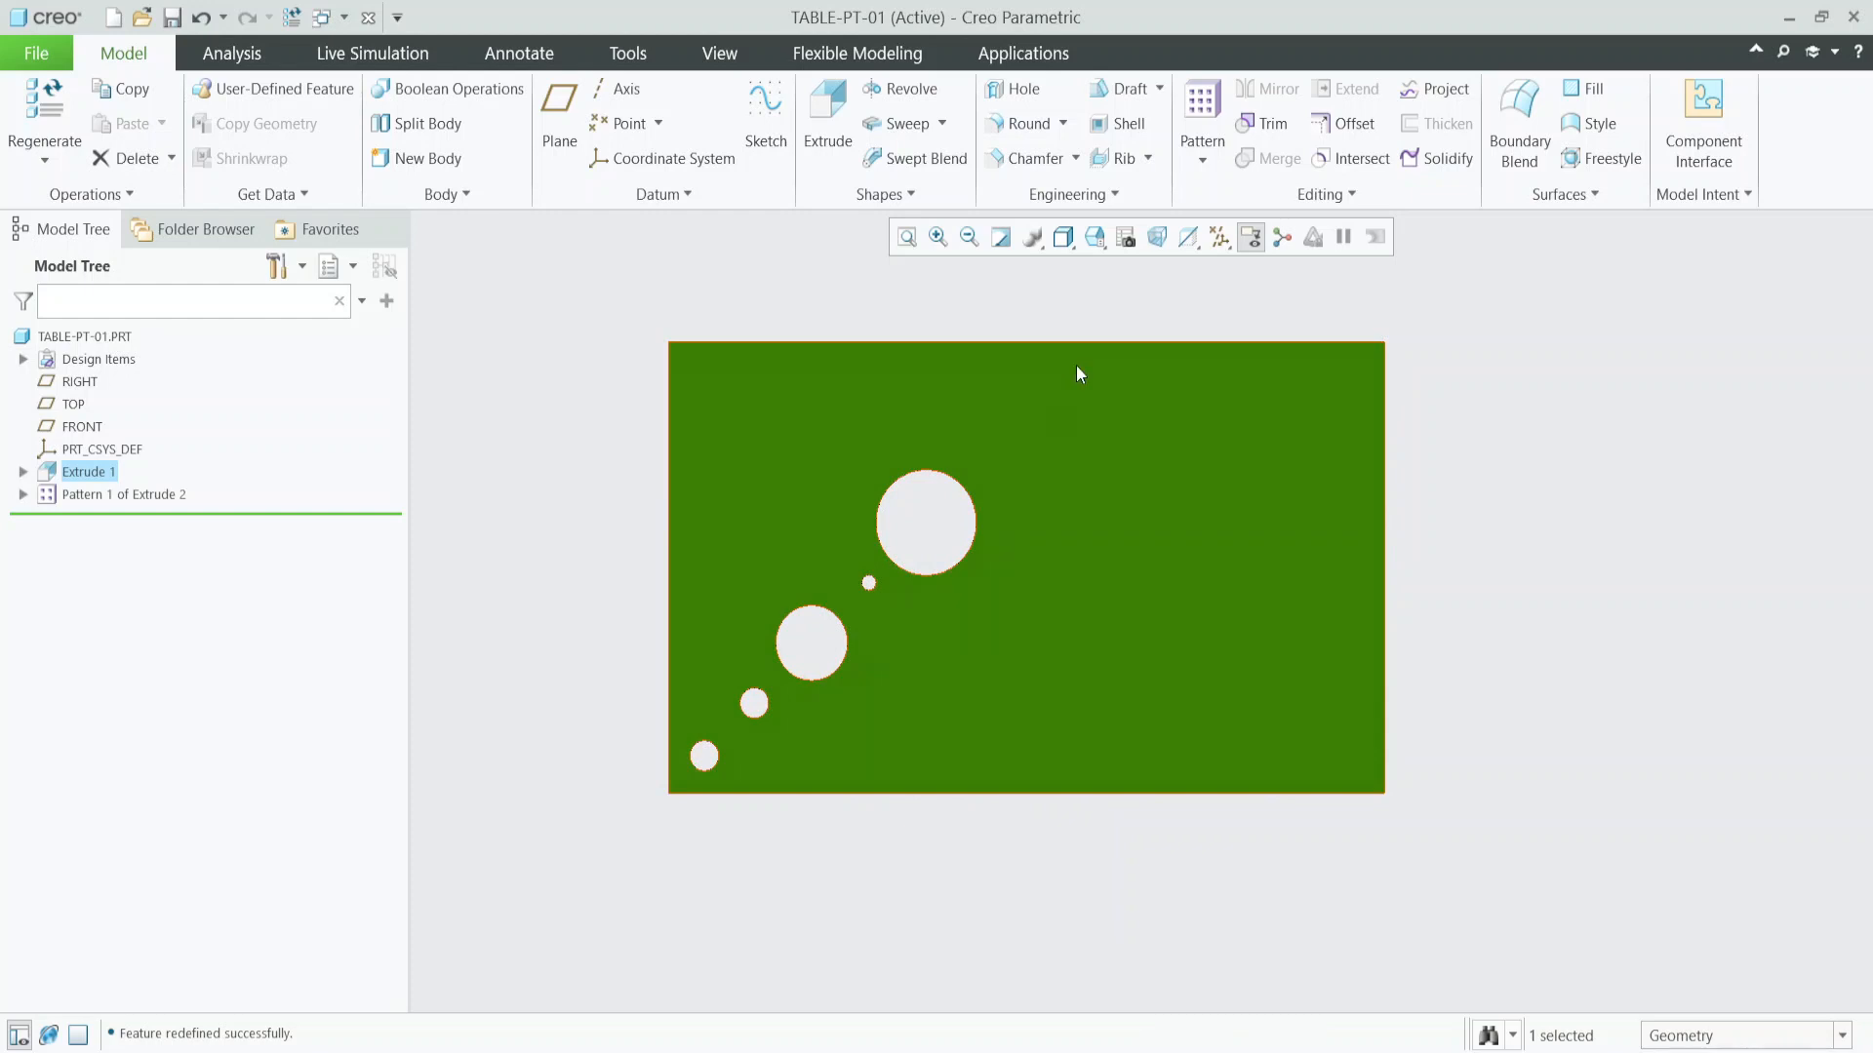
pyautogui.click(1042, 312)
pyautogui.scroll(1, 923, 527)
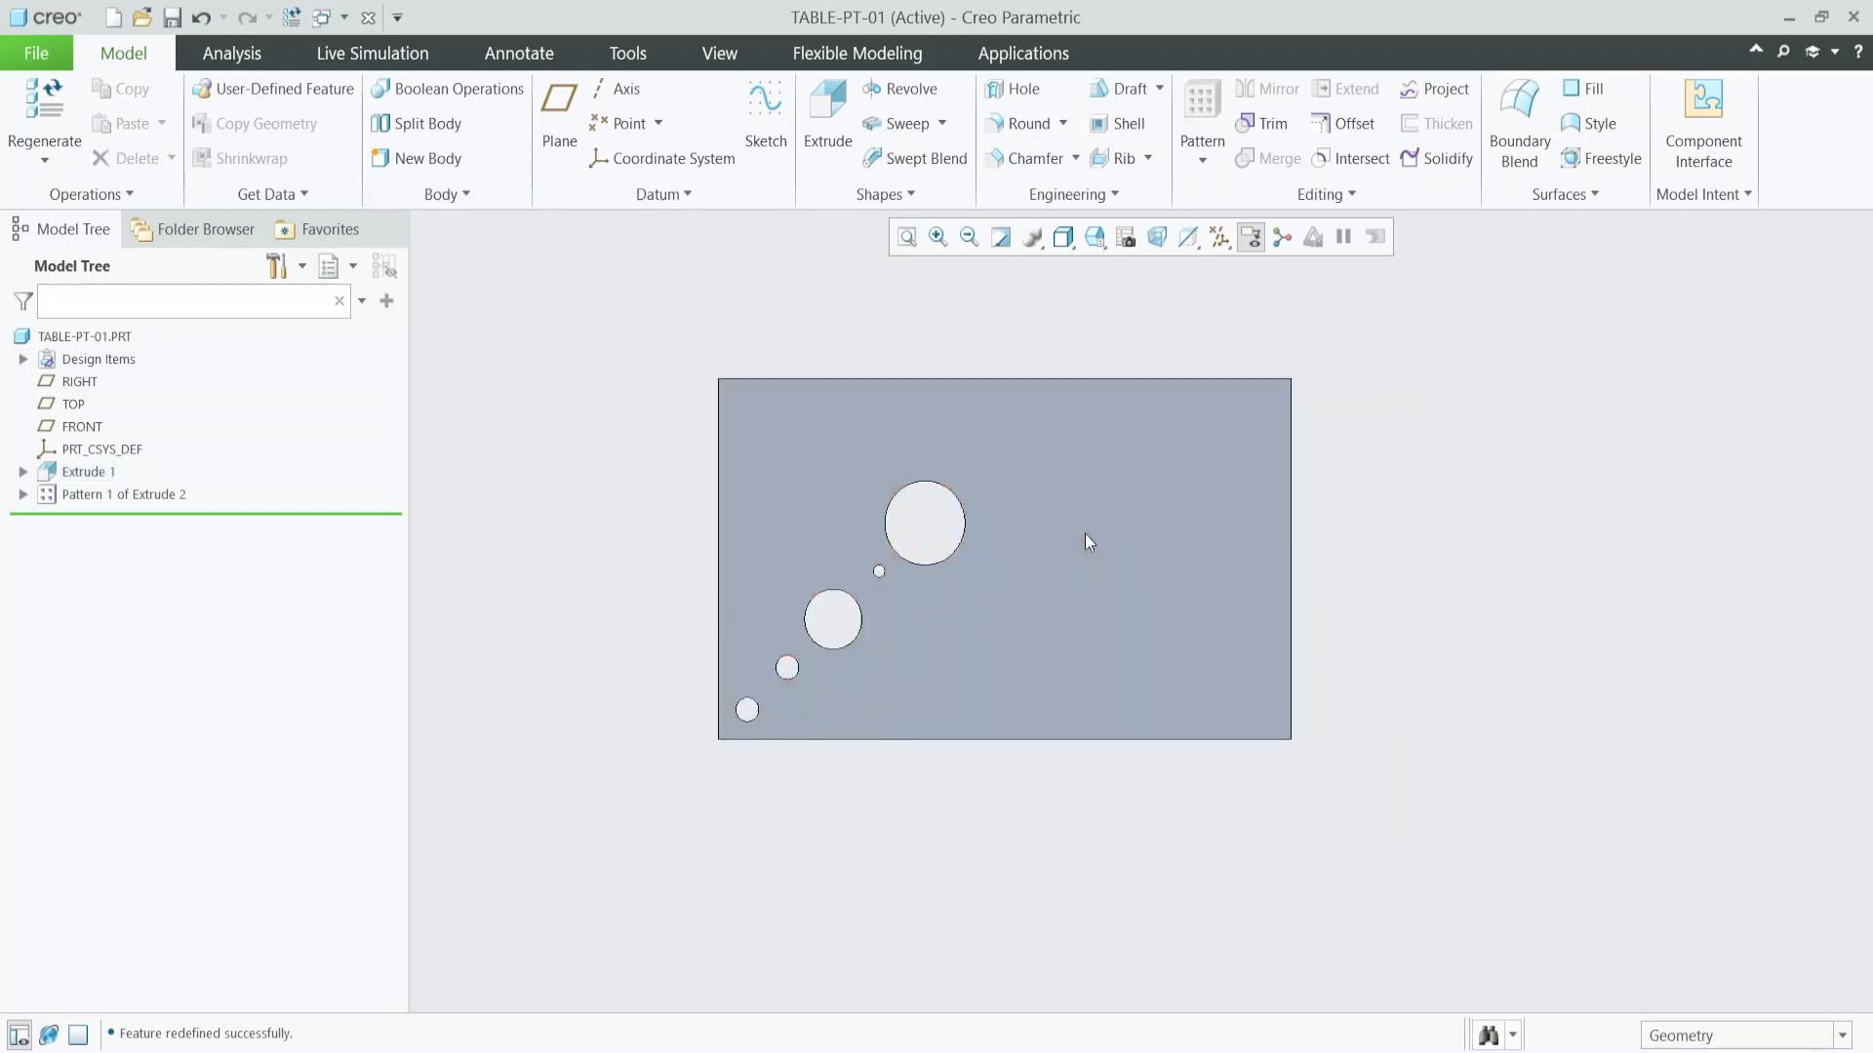
# Start an Extrude on the plate's top face and sketch a rectangle about 41 by 28 mm near the lower-right corner.
pyautogui.click(1085, 537)
pyautogui.click(825, 127)
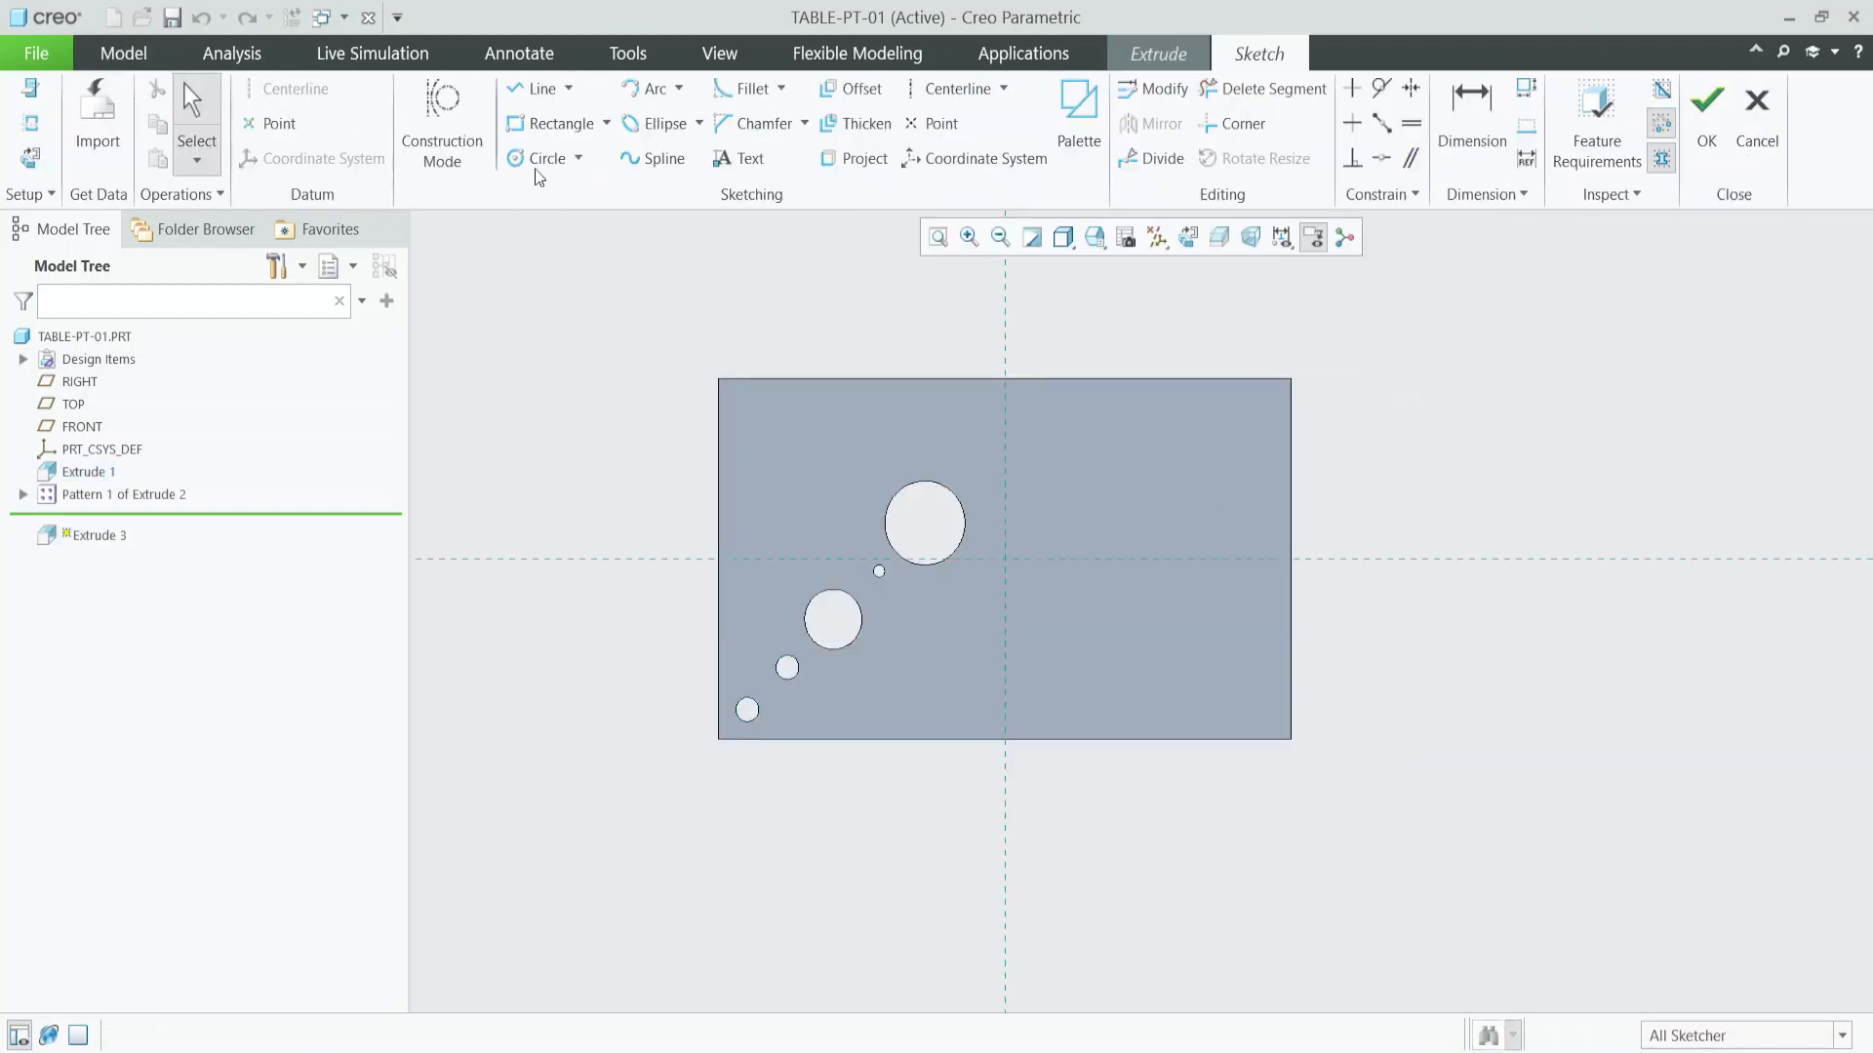
pyautogui.click(544, 127)
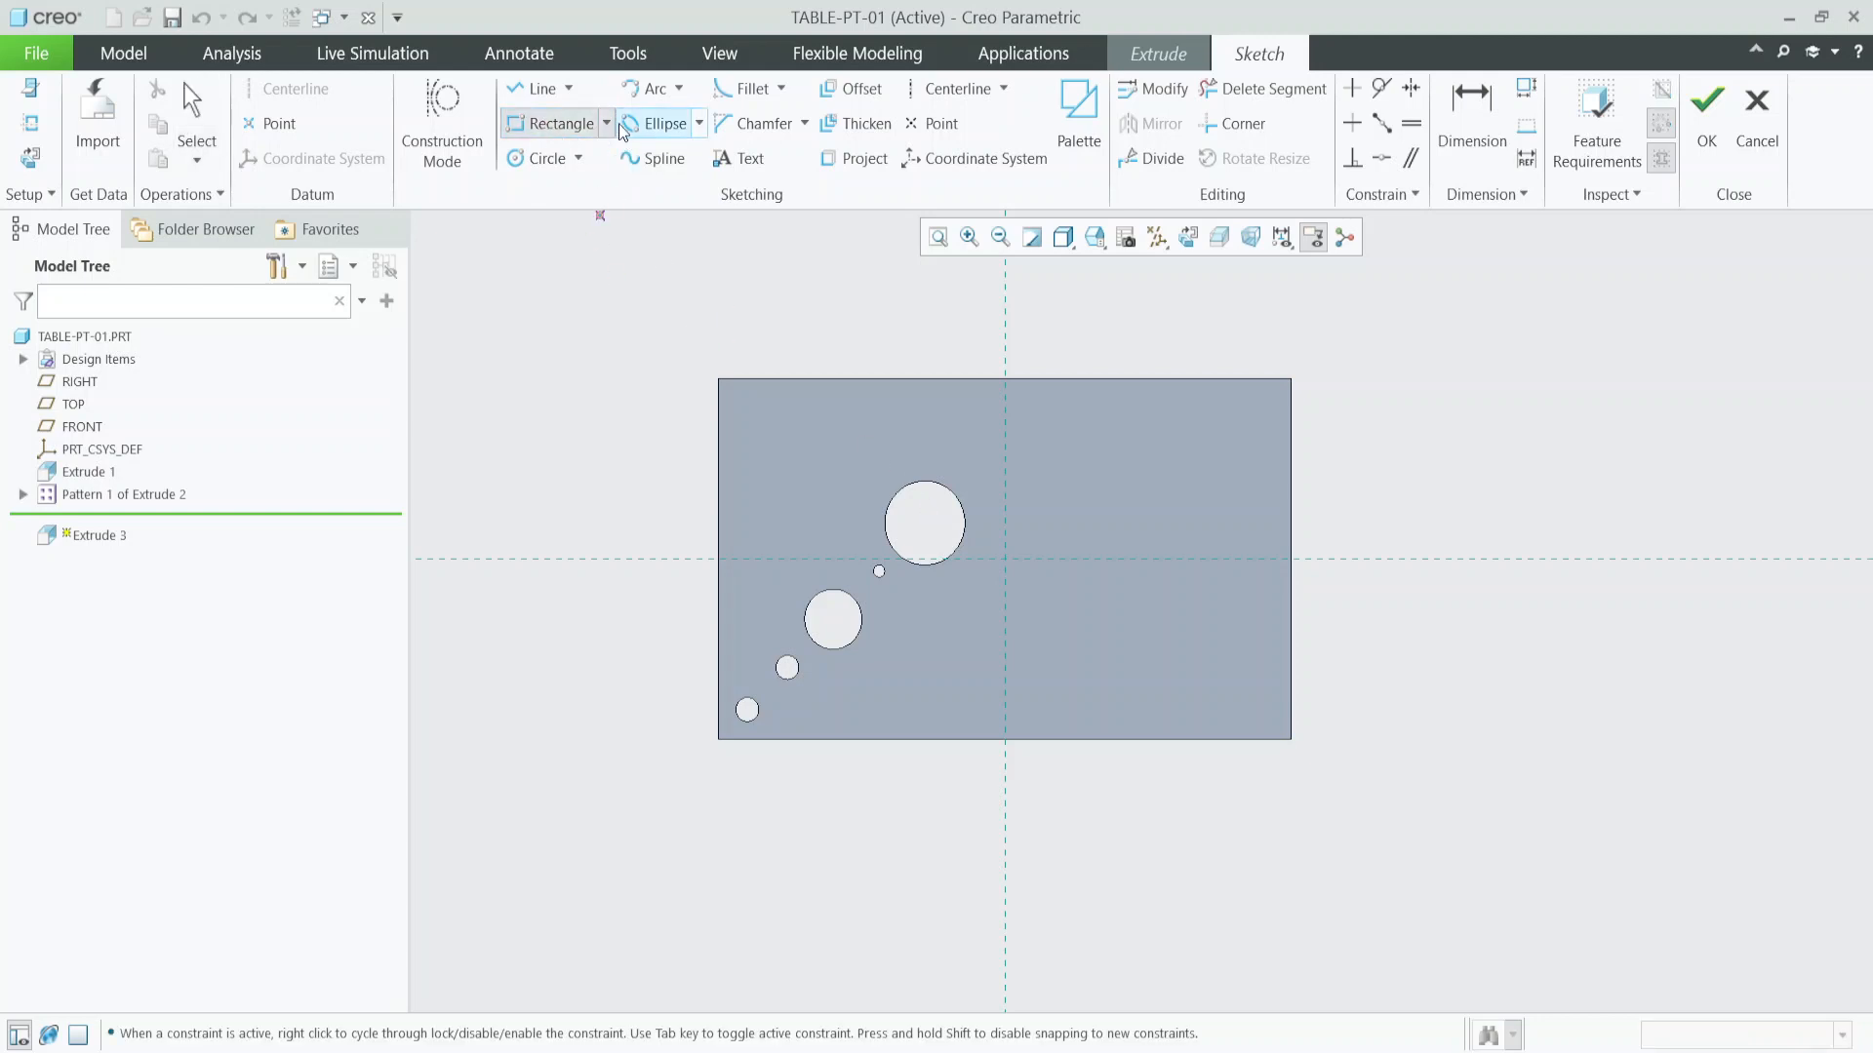
pyautogui.scroll(2, 1207, 680)
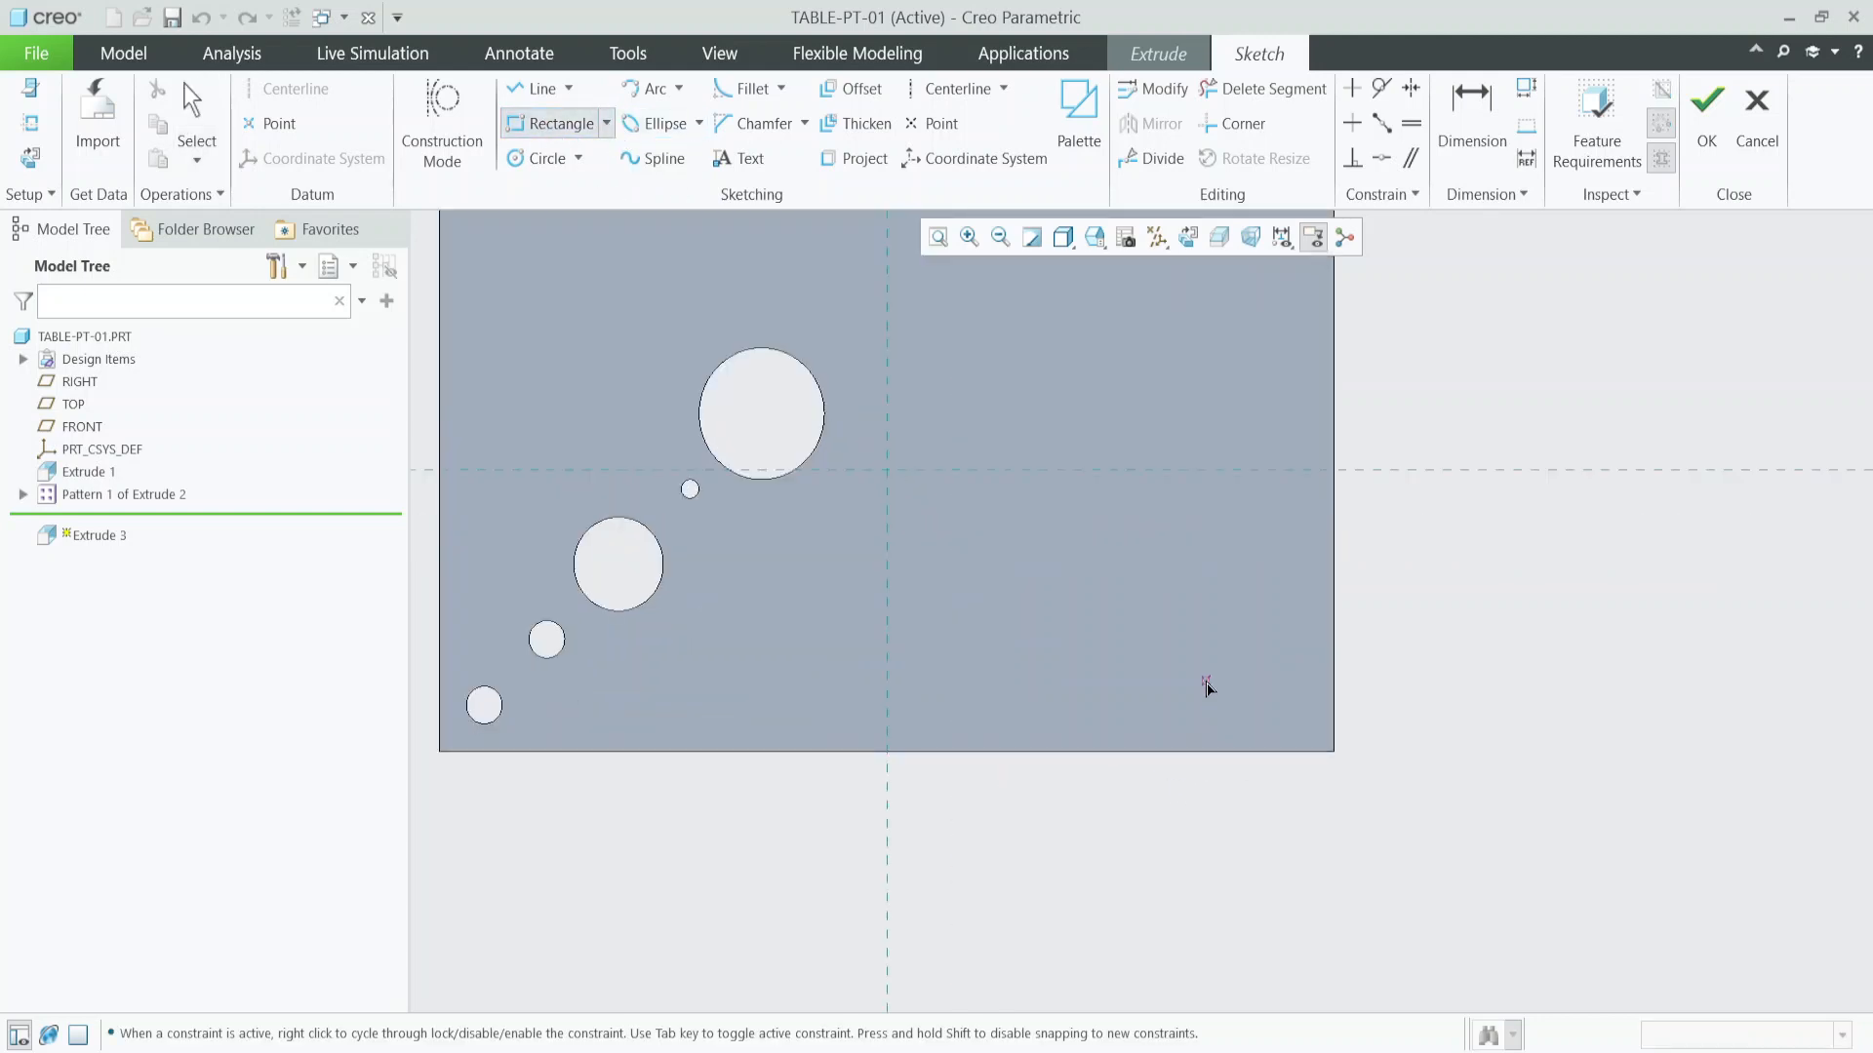
pyautogui.click(1278, 698)
pyautogui.middleClick(1425, 669)
pyautogui.scroll(4, 1270, 667)
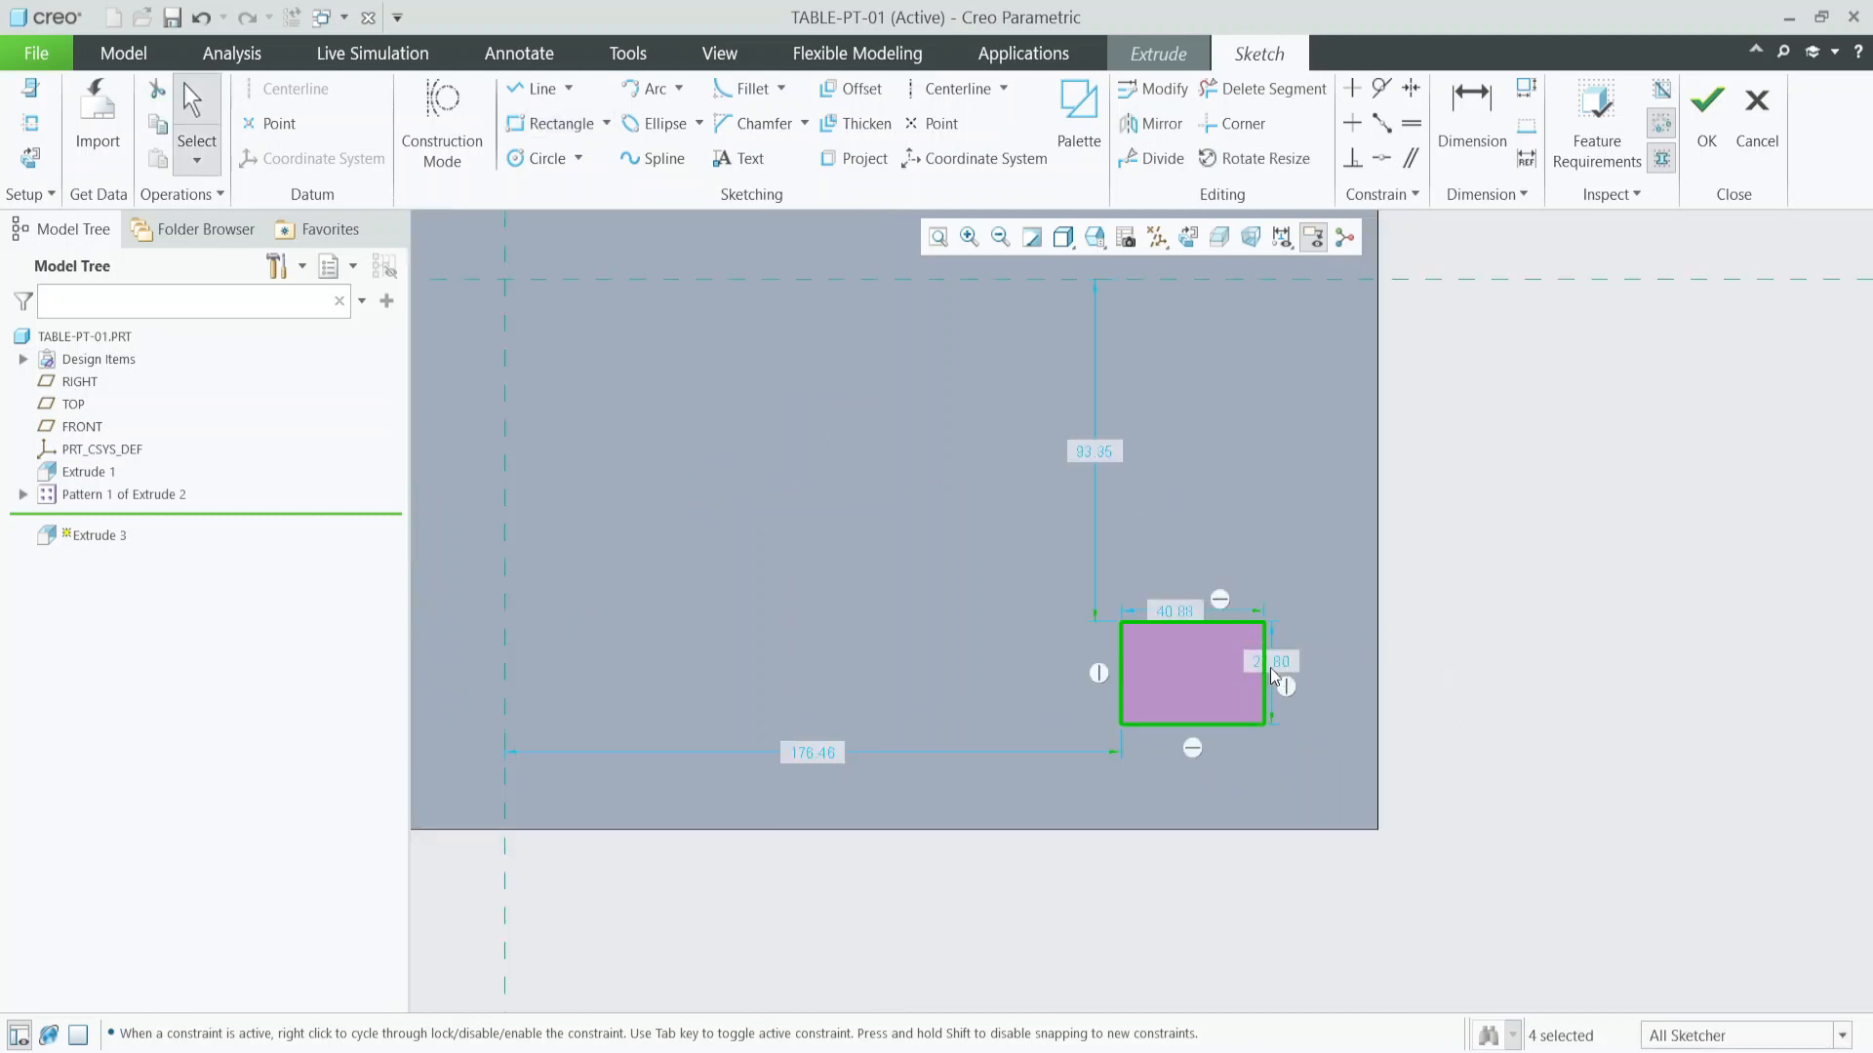
# Set the sketched rectangle's width to 40 mm and its height to 30 mm.
pyautogui.doubleClick(1153, 591)
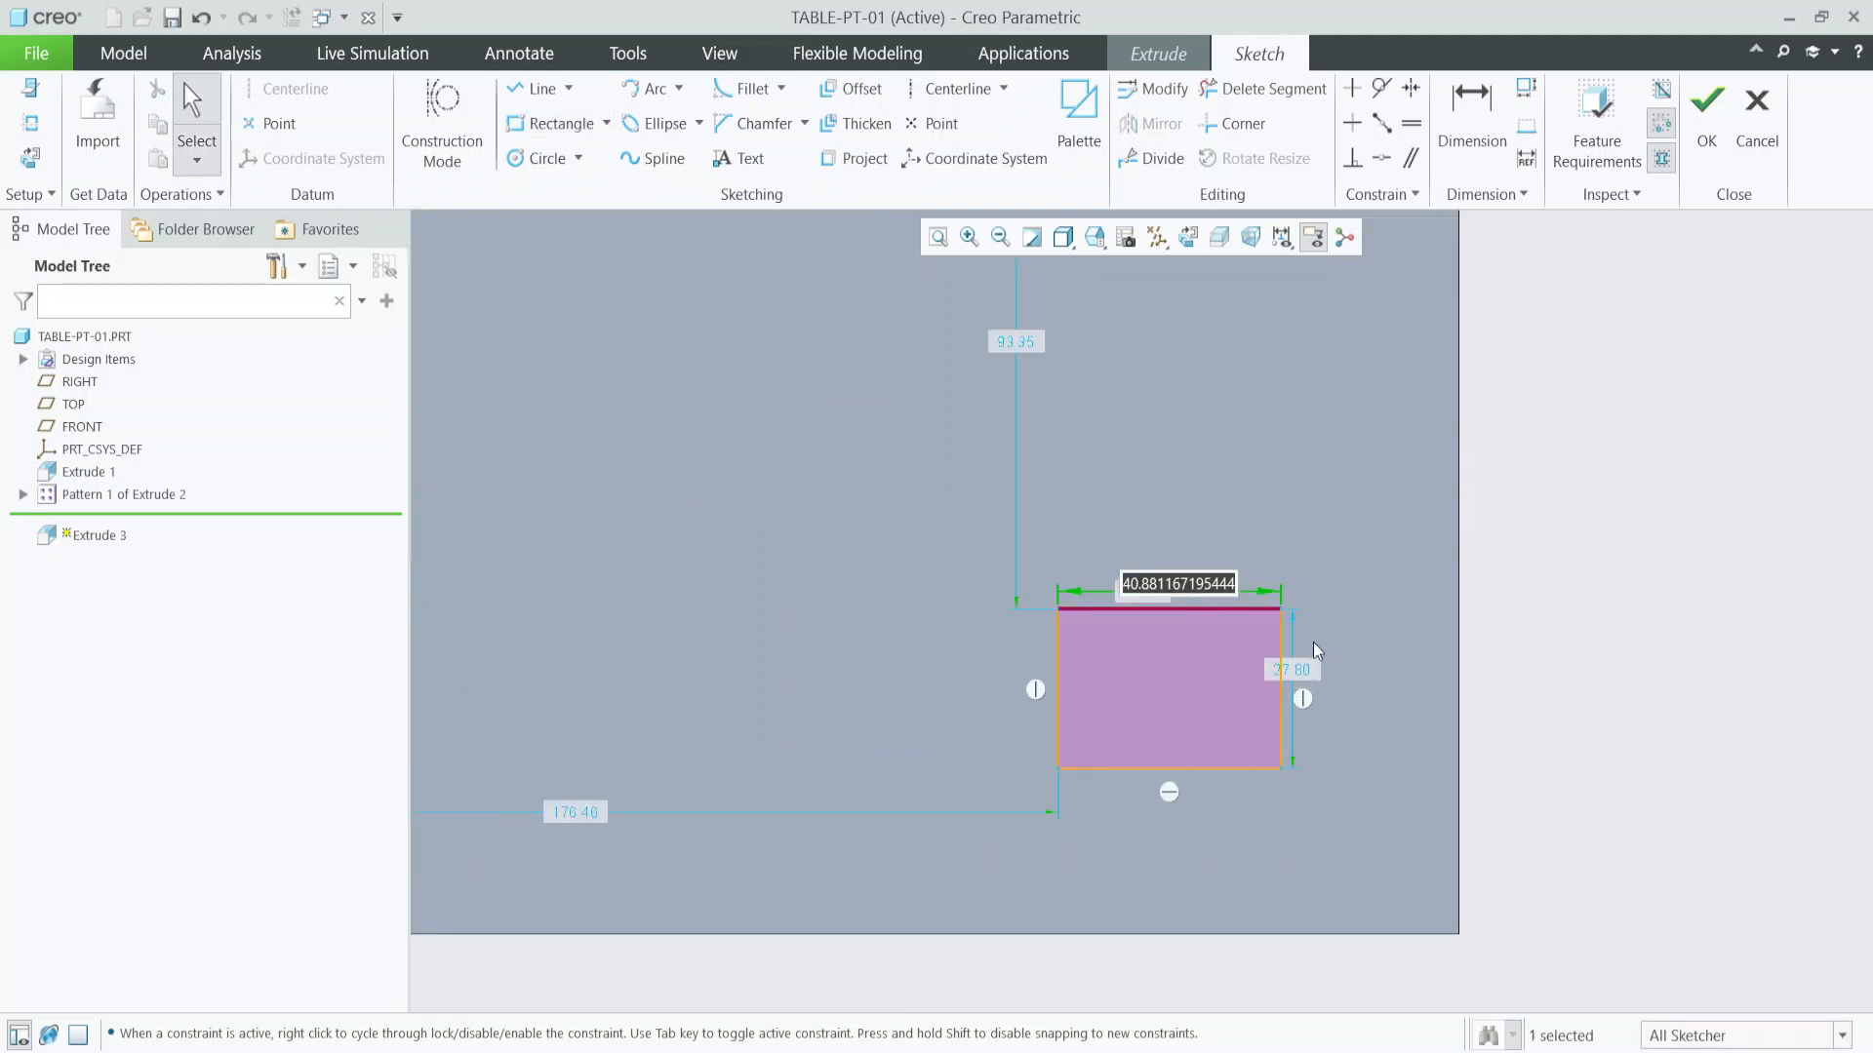
pyautogui.write('40')
pyautogui.press('Return')
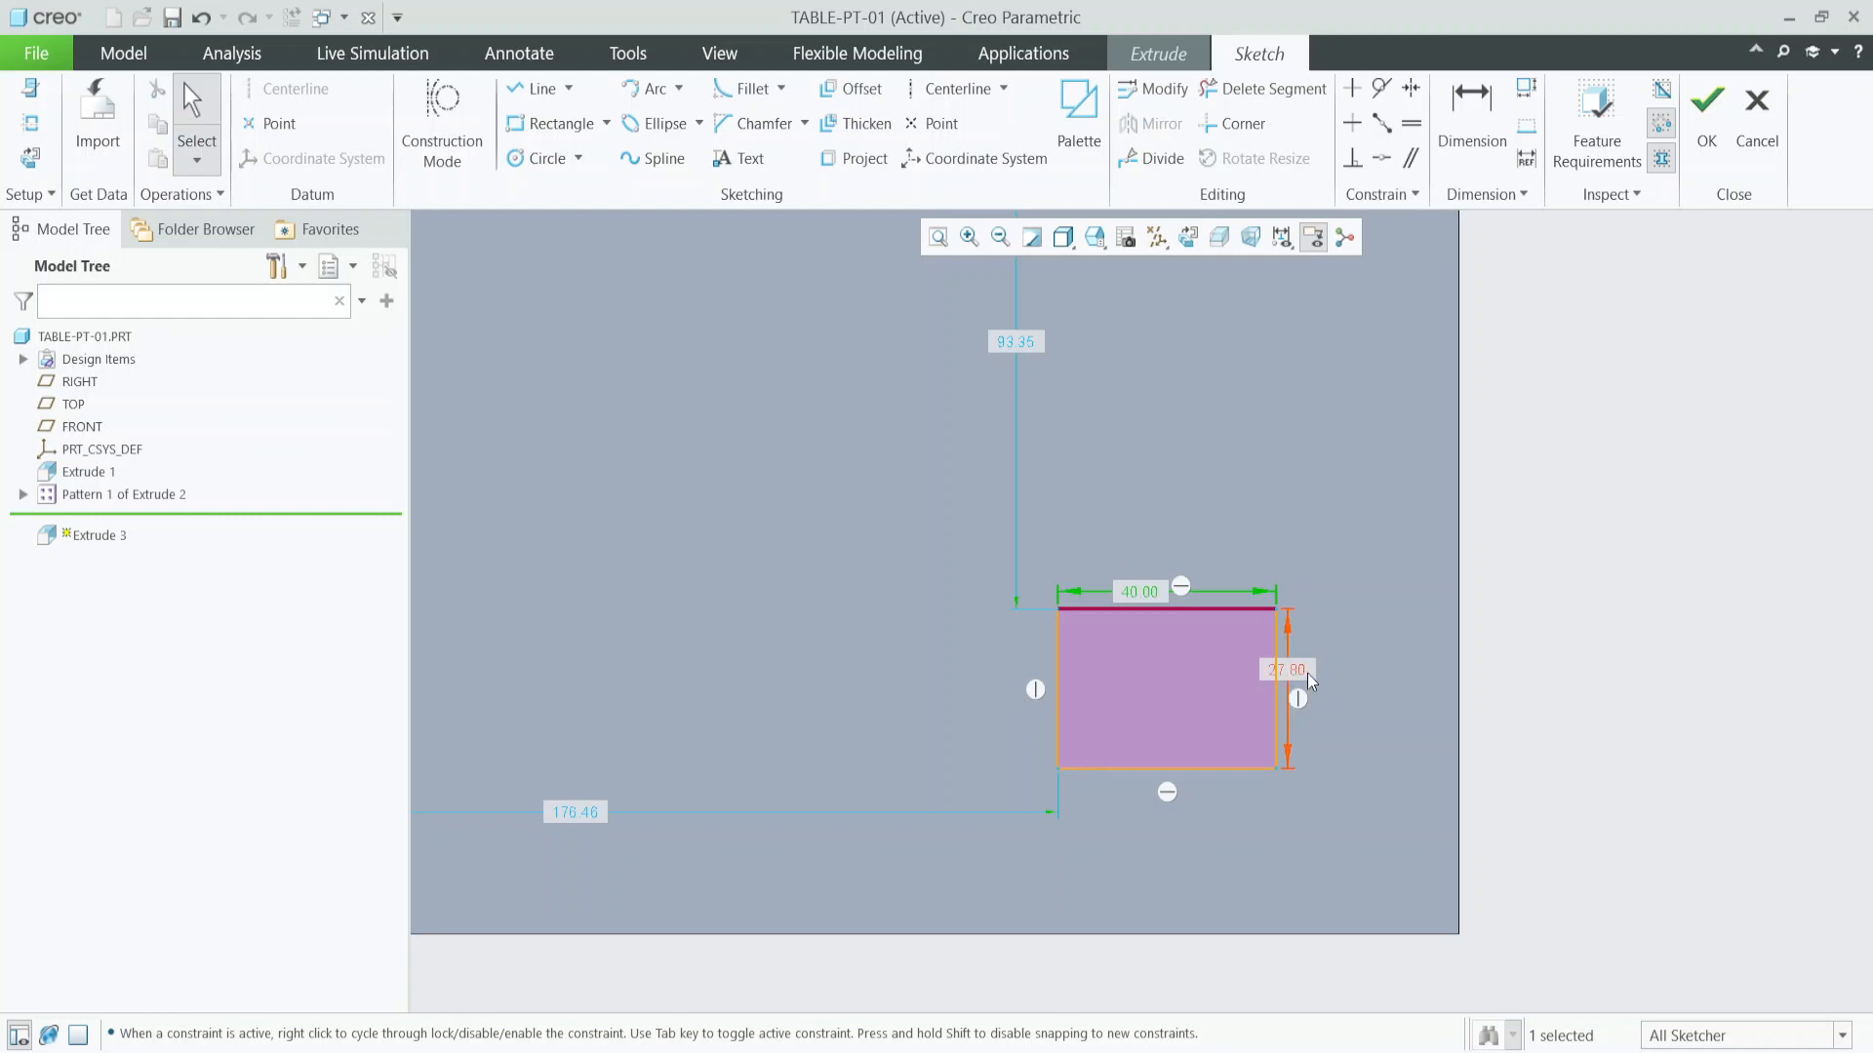
pyautogui.doubleClick(1305, 671)
pyautogui.write('30')
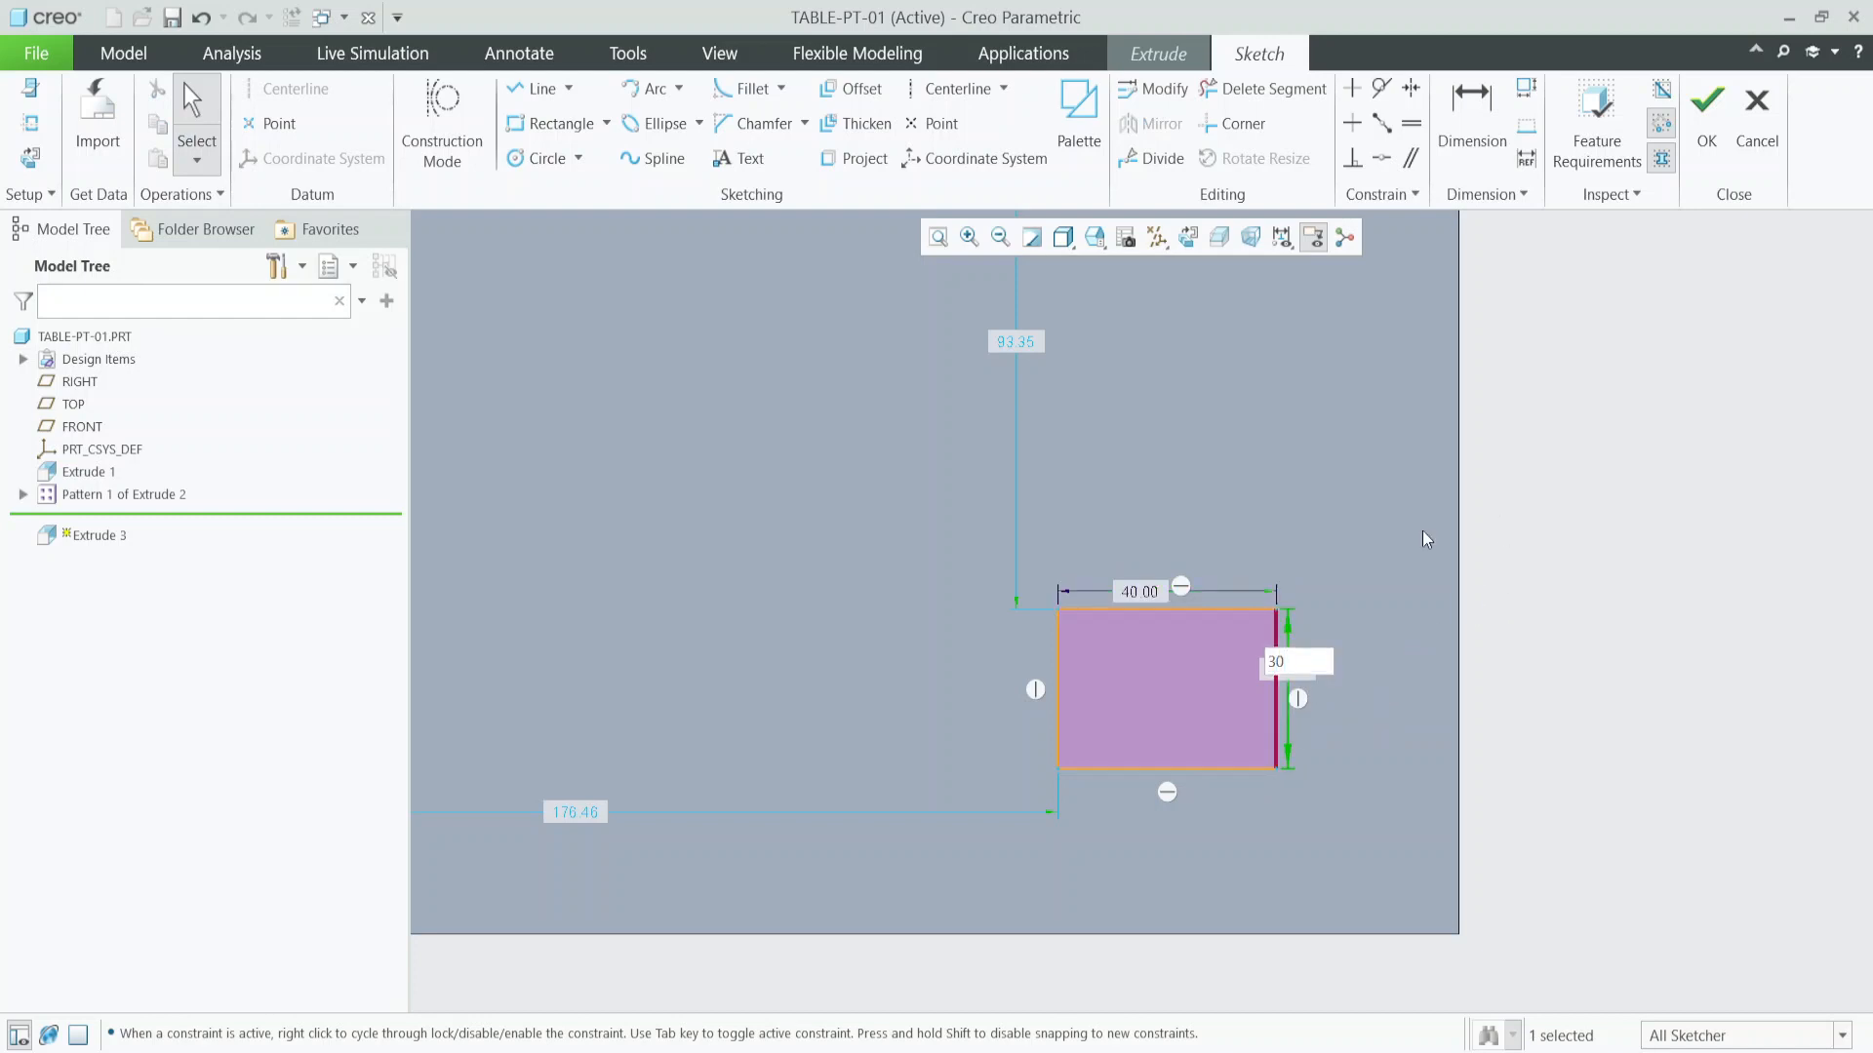
pyautogui.click(1472, 108)
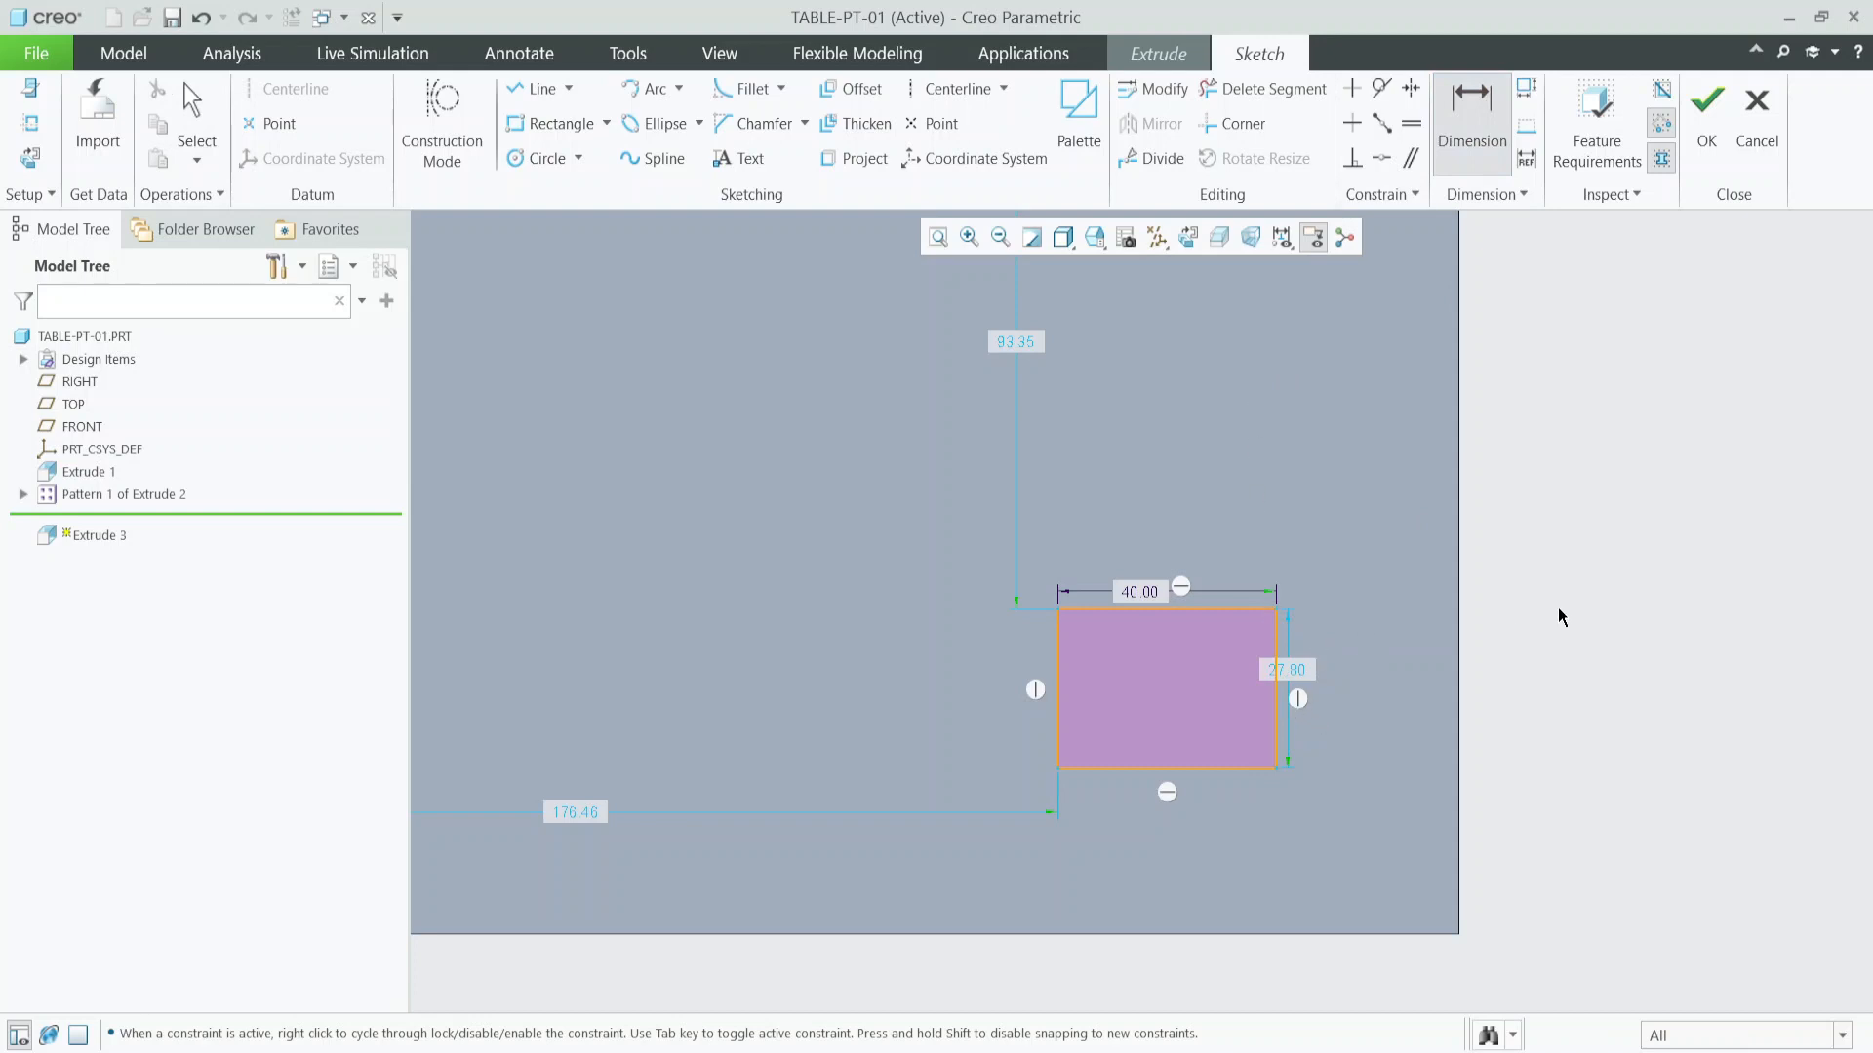
pyautogui.press('Escape')
pyautogui.doubleClick(1302, 669)
pyautogui.write('3')
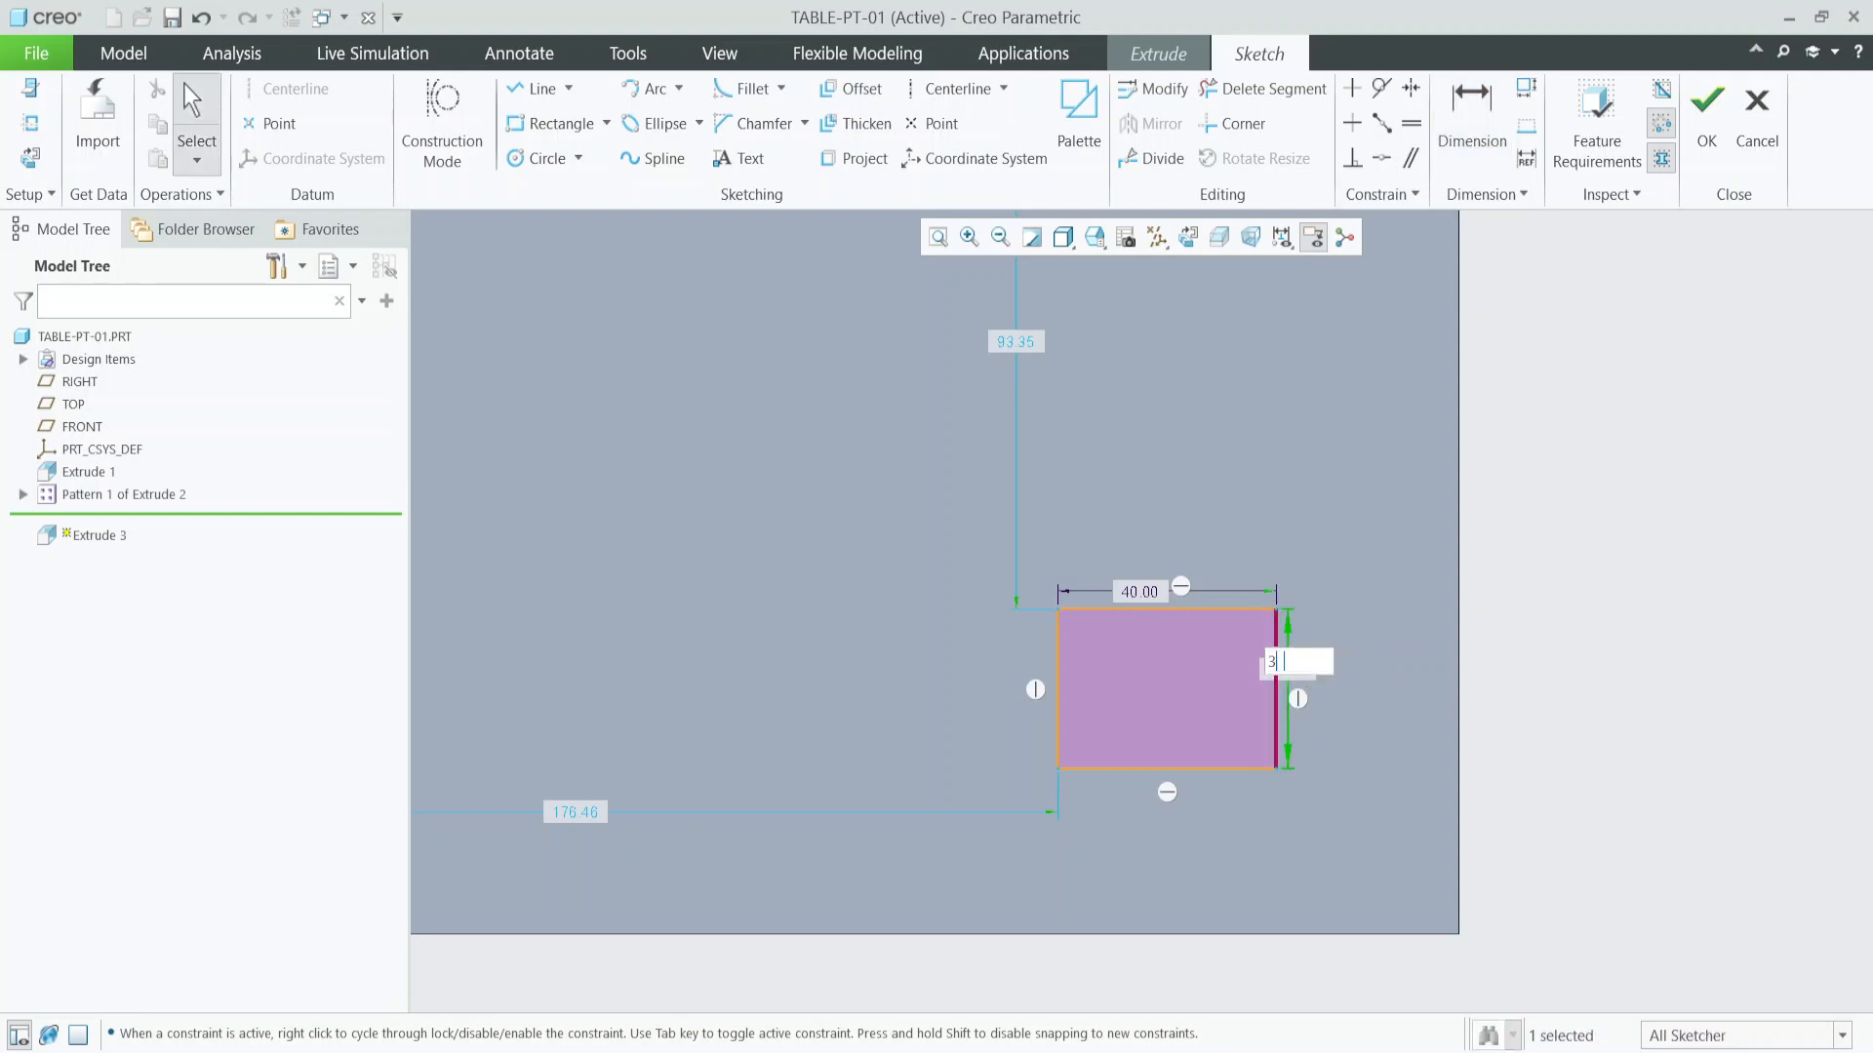
pyautogui.write('0')
pyautogui.press('Return')
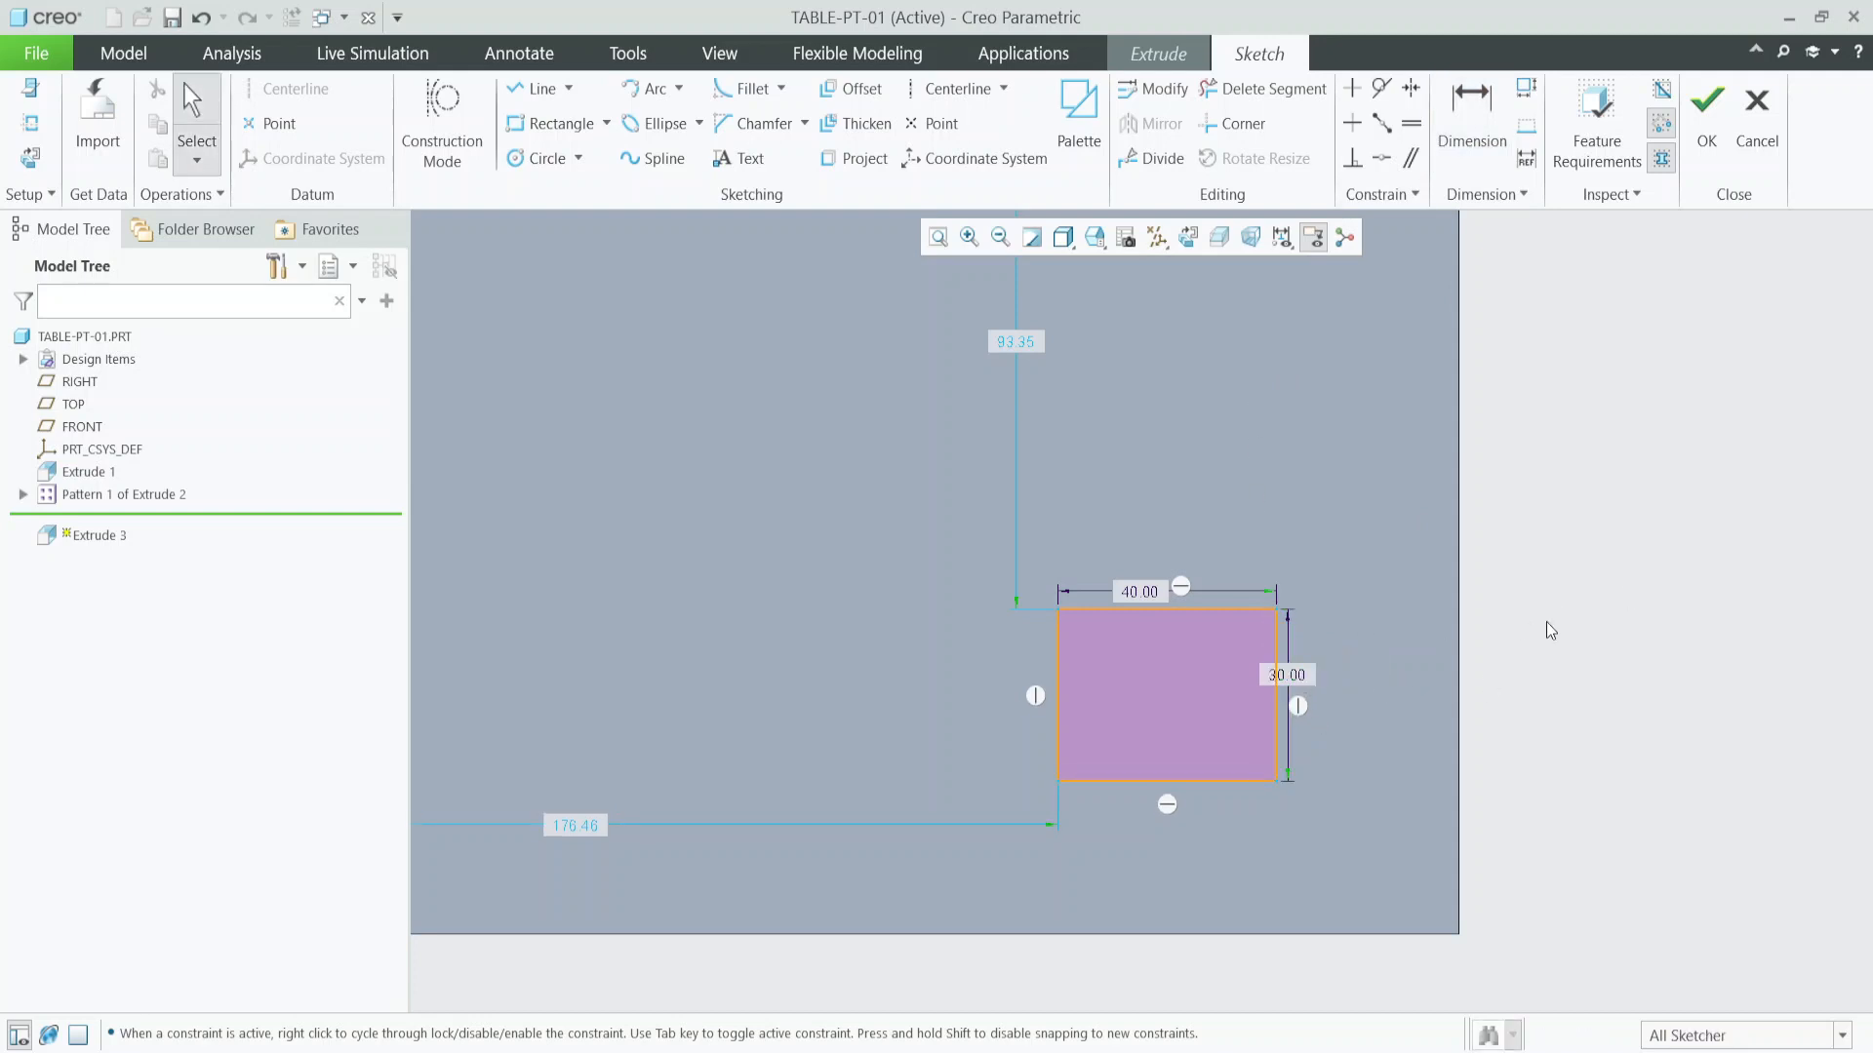
# Dimension the distance from the rectangle's right side to the plate's right edge.
pyautogui.click(1471, 107)
pyautogui.click(1276, 742)
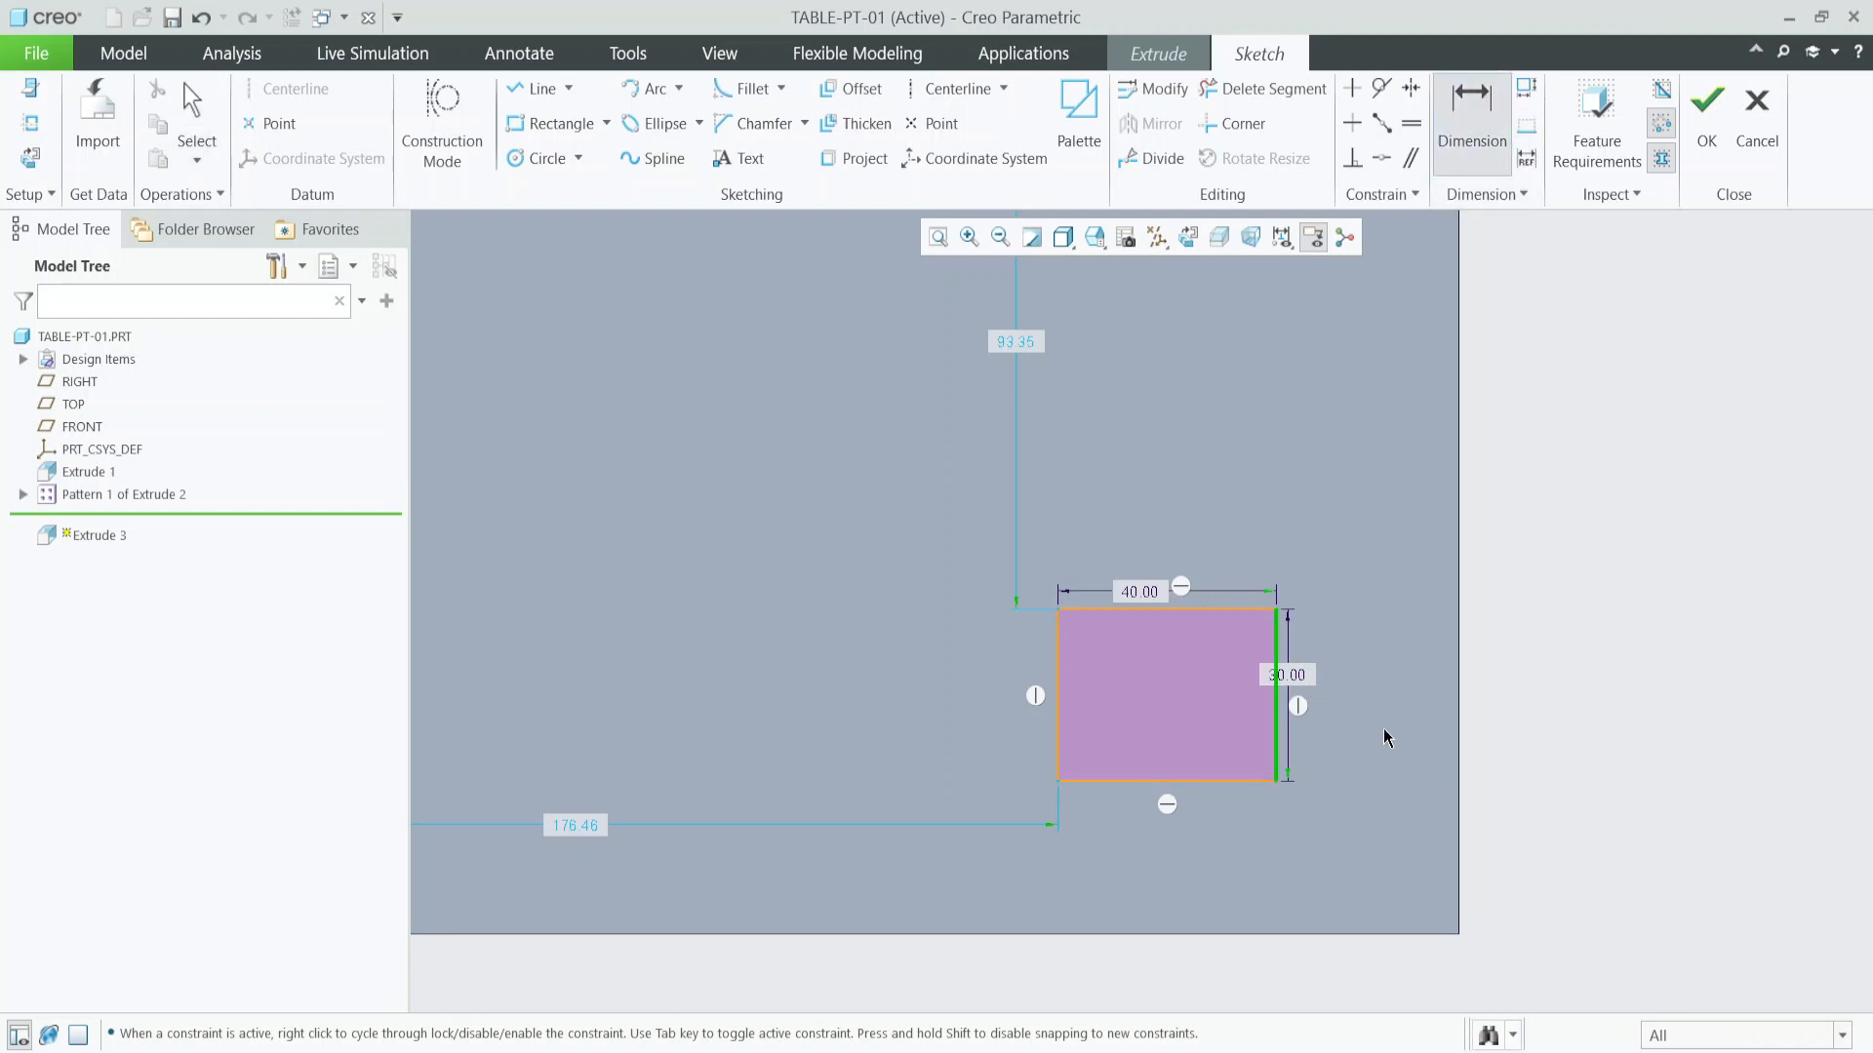
pyautogui.middleClick(1391, 561)
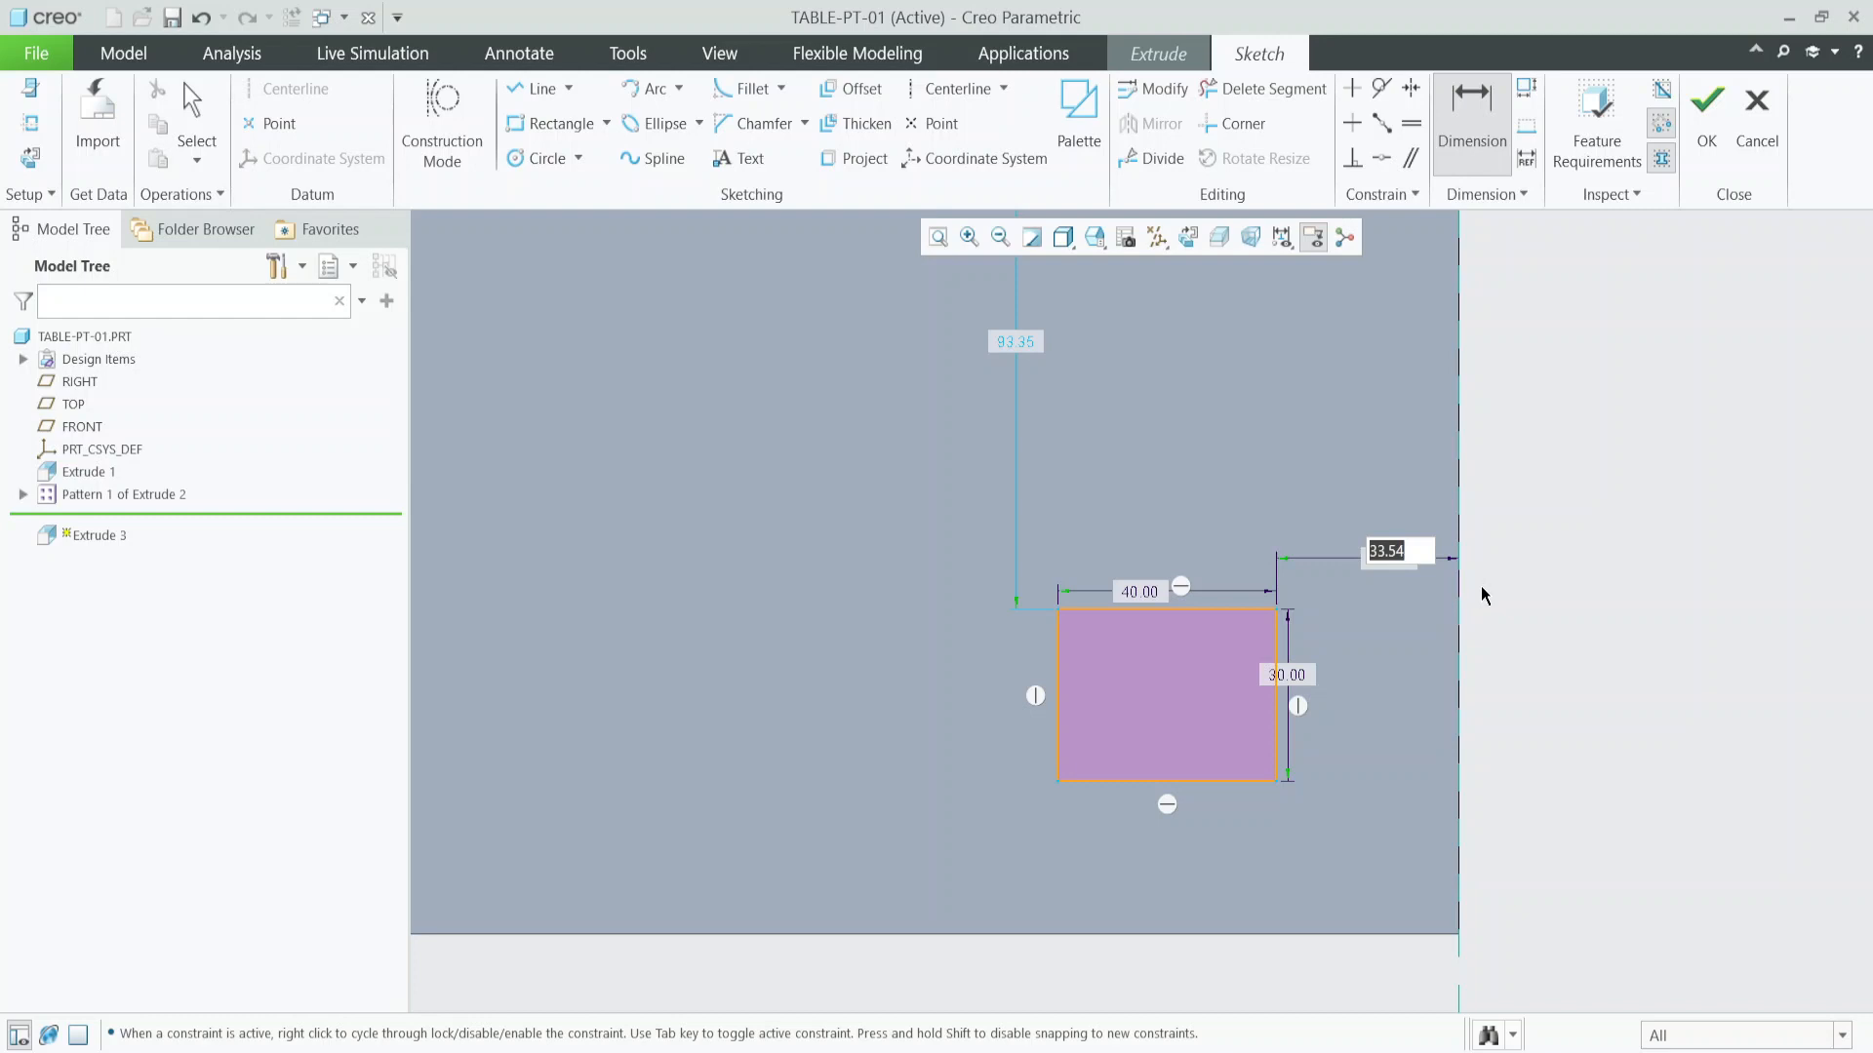
pyautogui.press('Return')
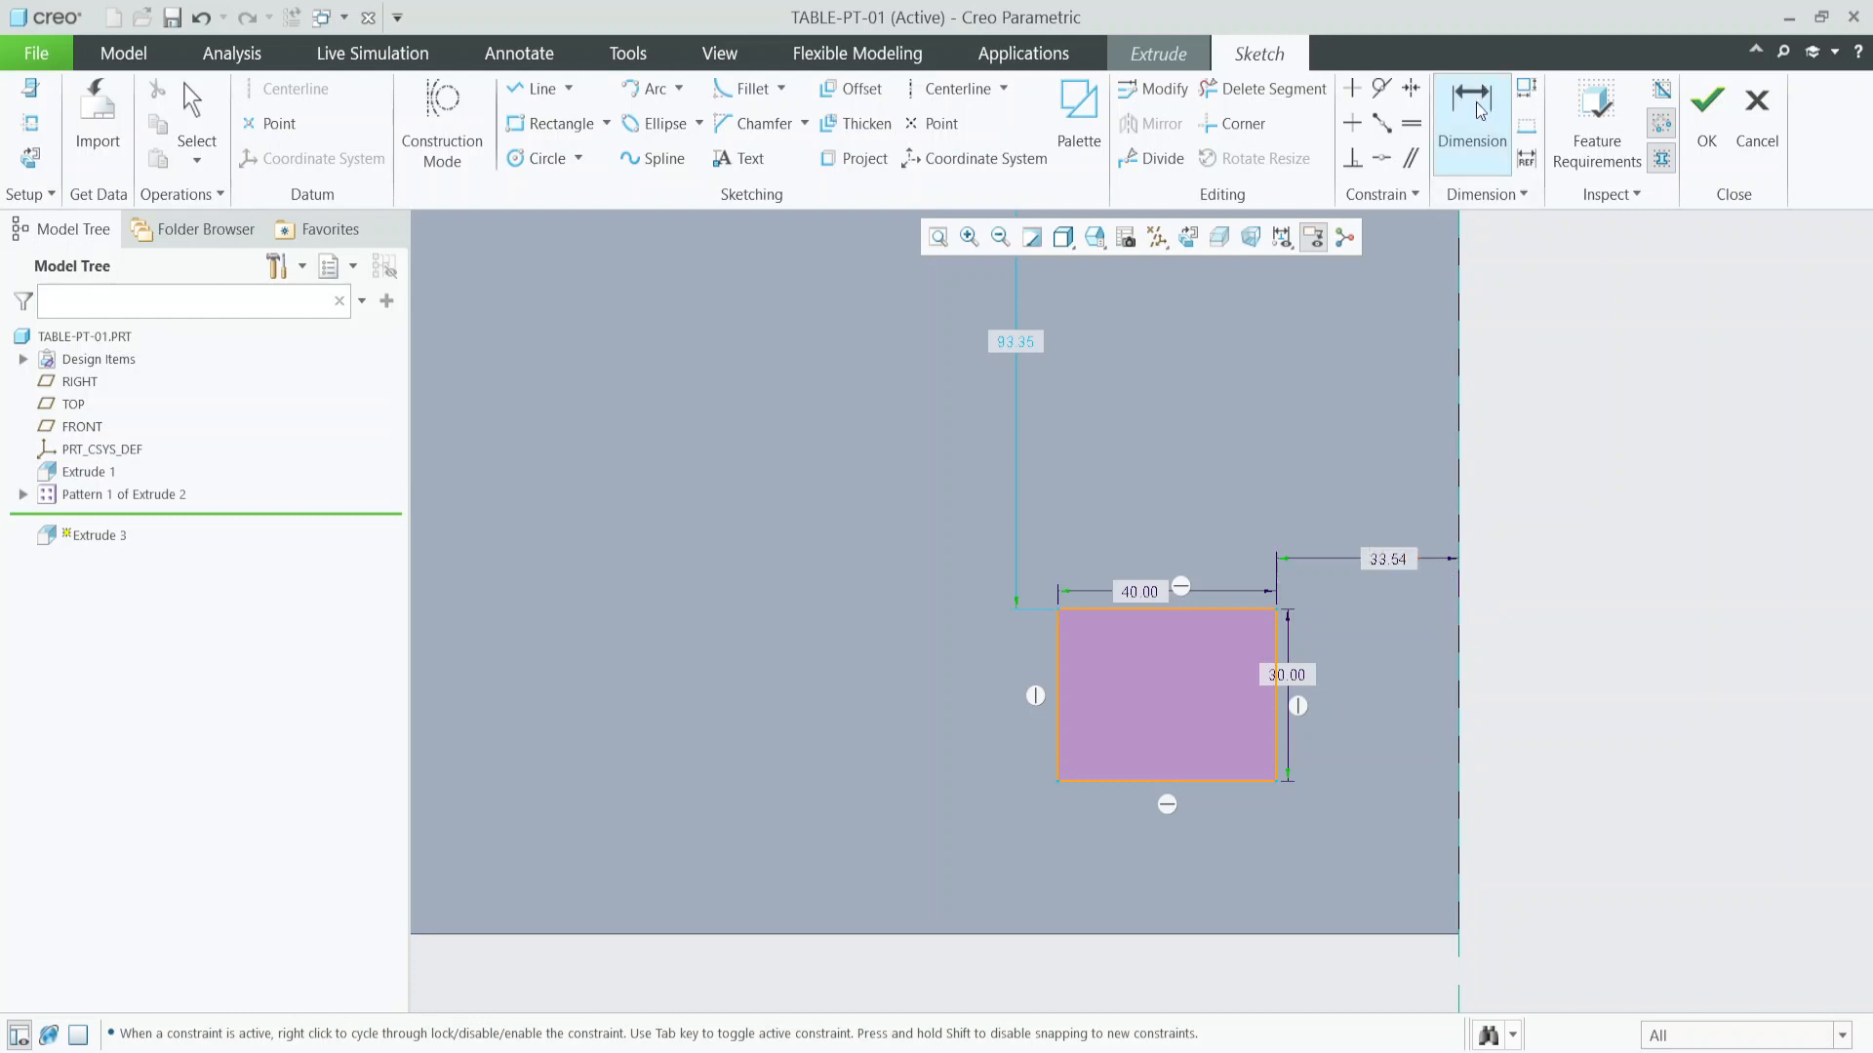
# Dimension the rectangle's lower side 40 mm from the plate's lower edge.
pyautogui.click(1237, 781)
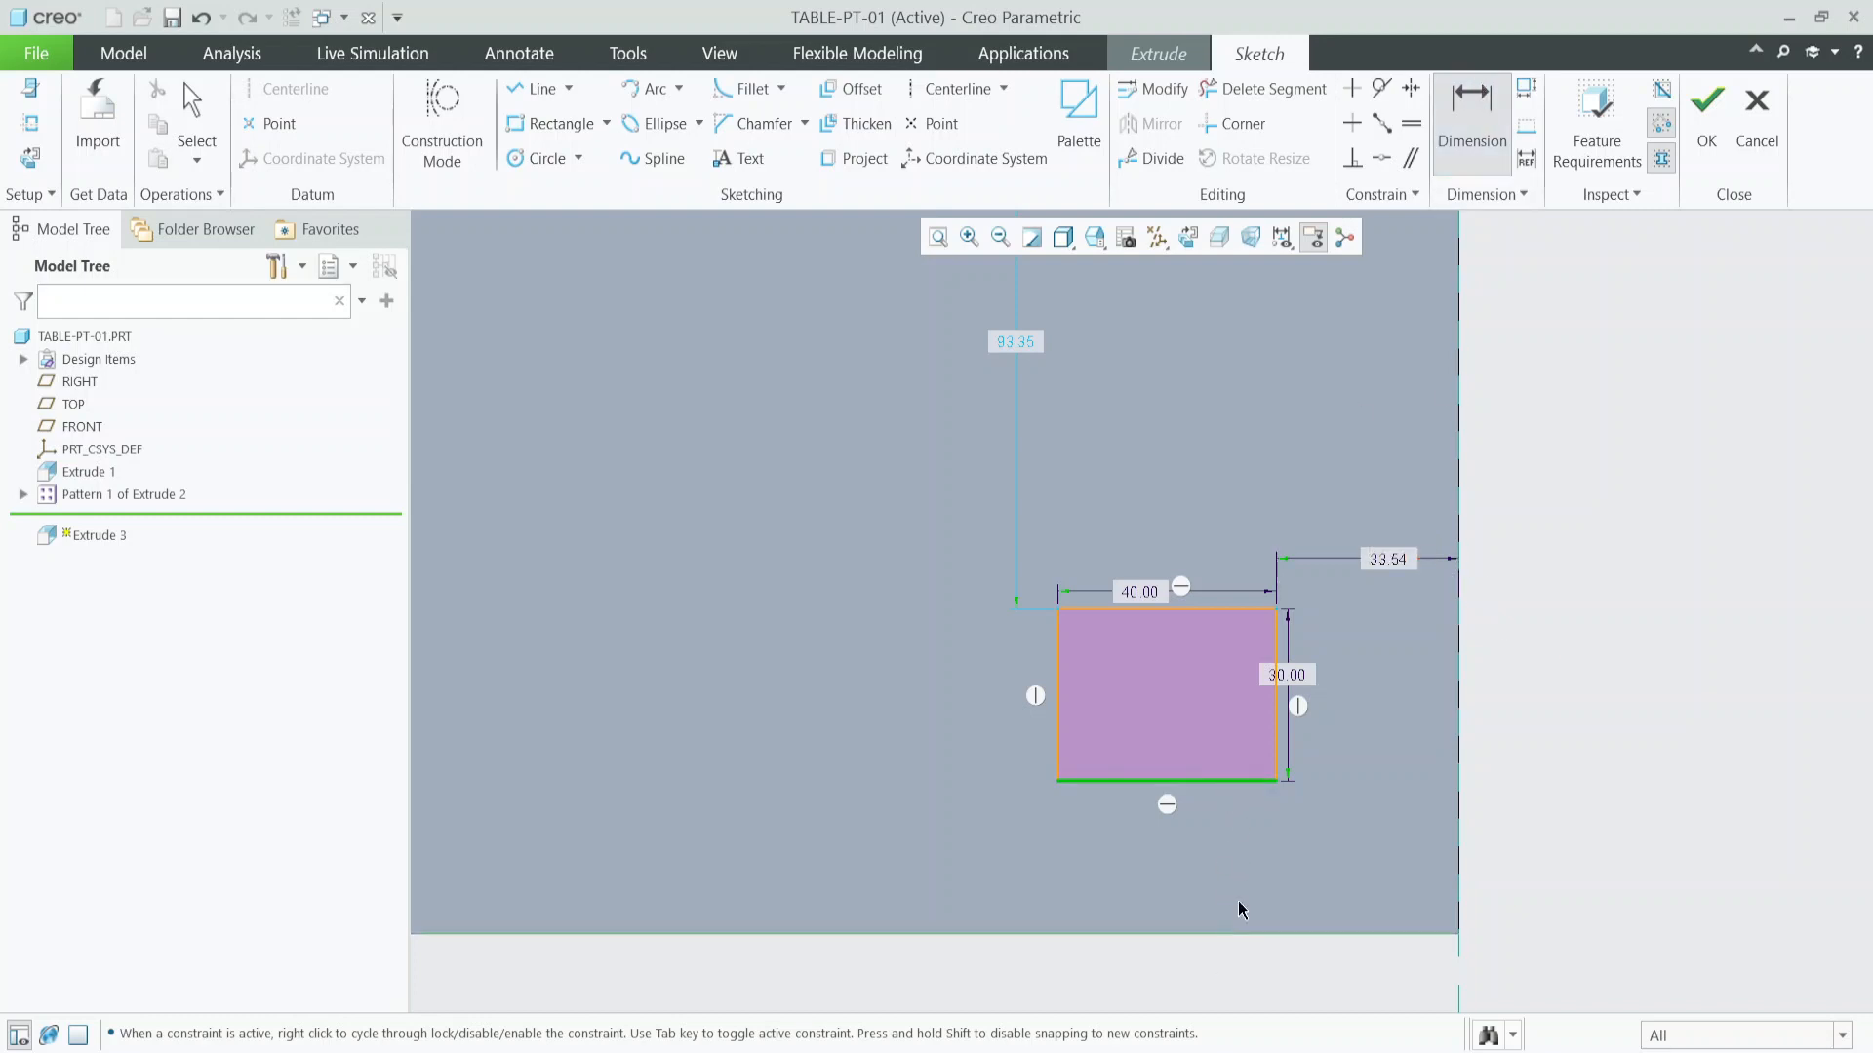
pyautogui.middleClick(1253, 847)
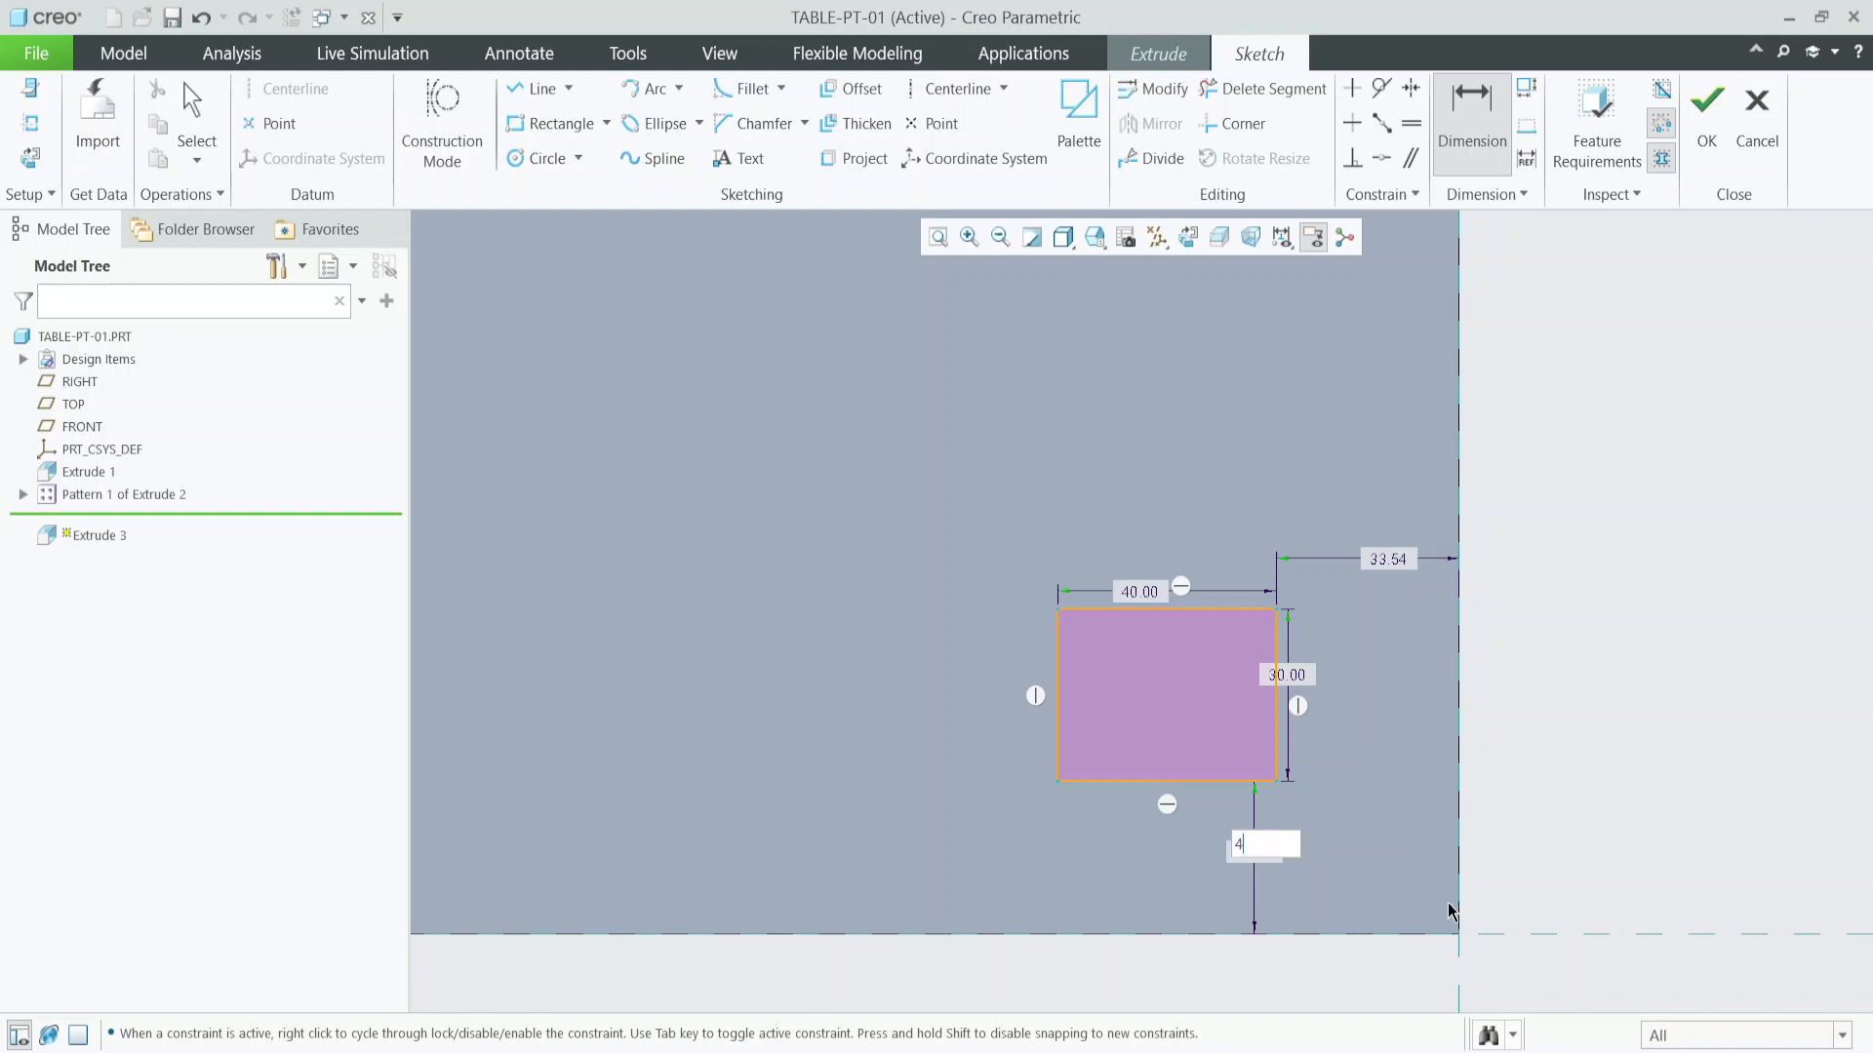
pyautogui.press('Return')
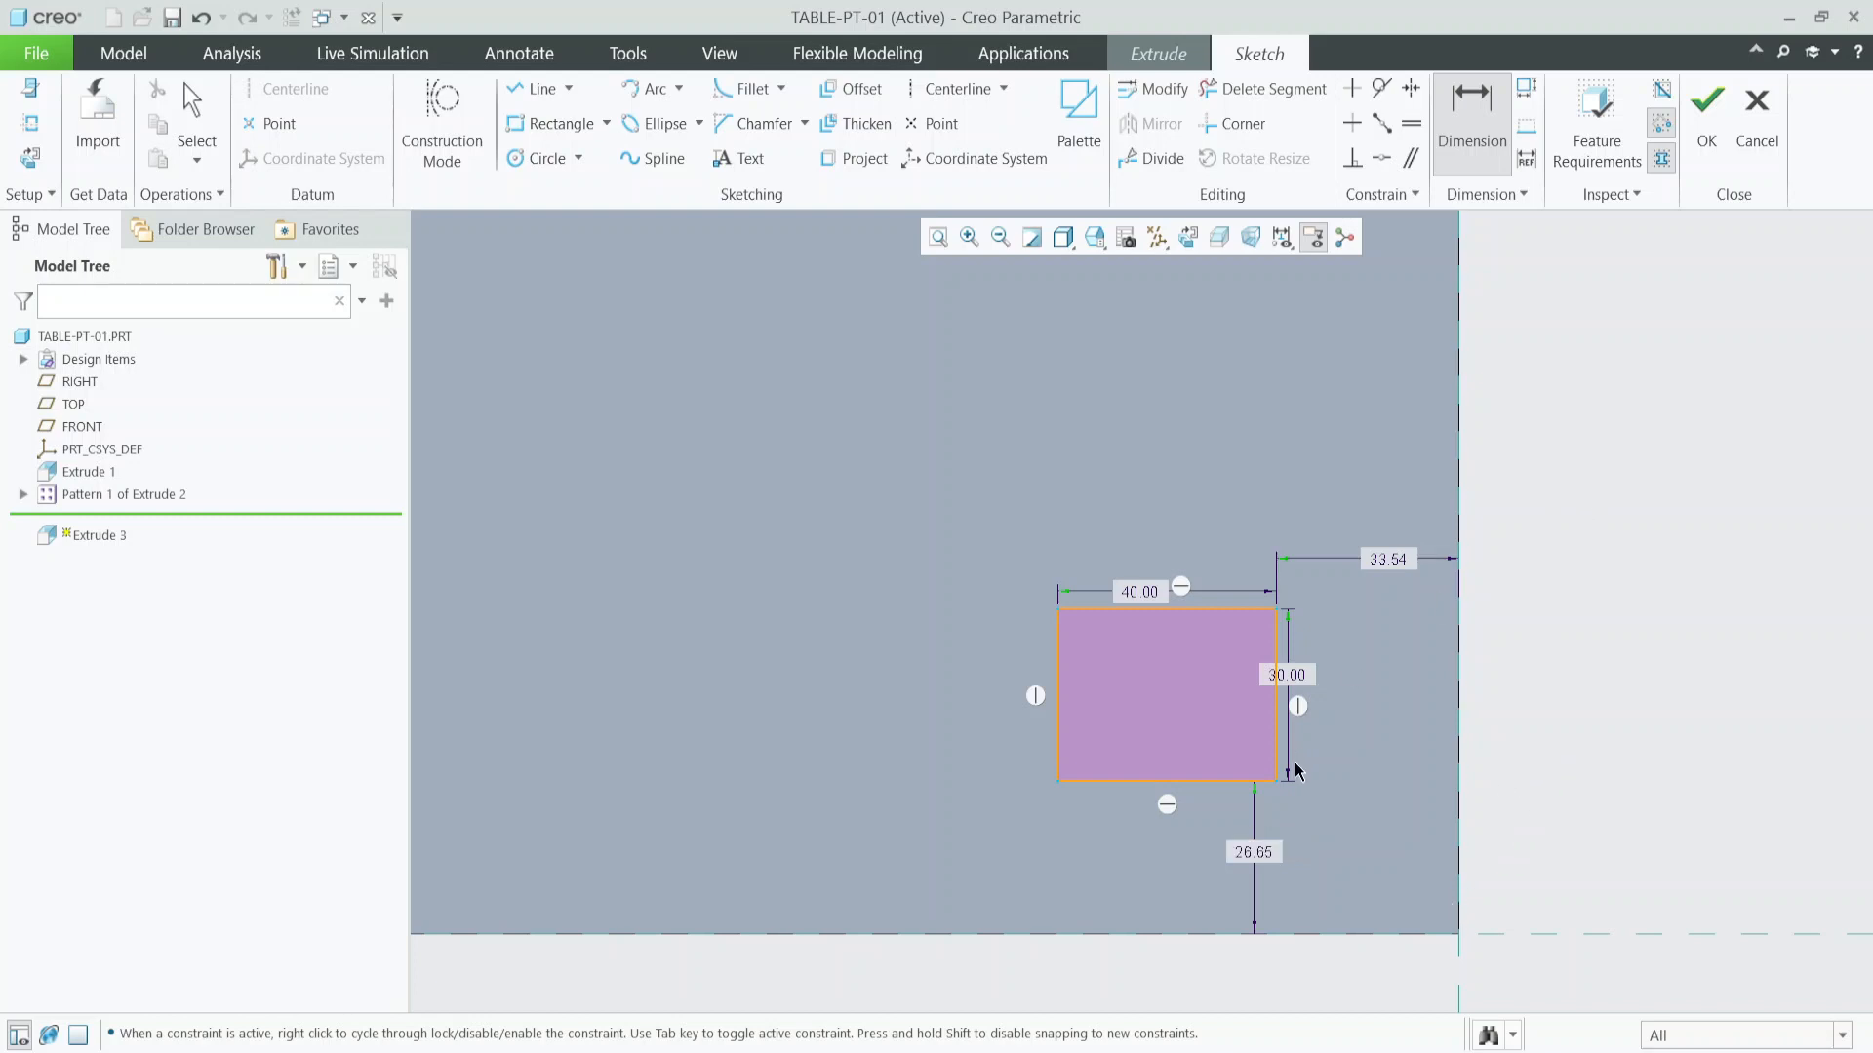
pyautogui.doubleClick(1253, 852)
pyautogui.write('40')
pyautogui.press('Return')
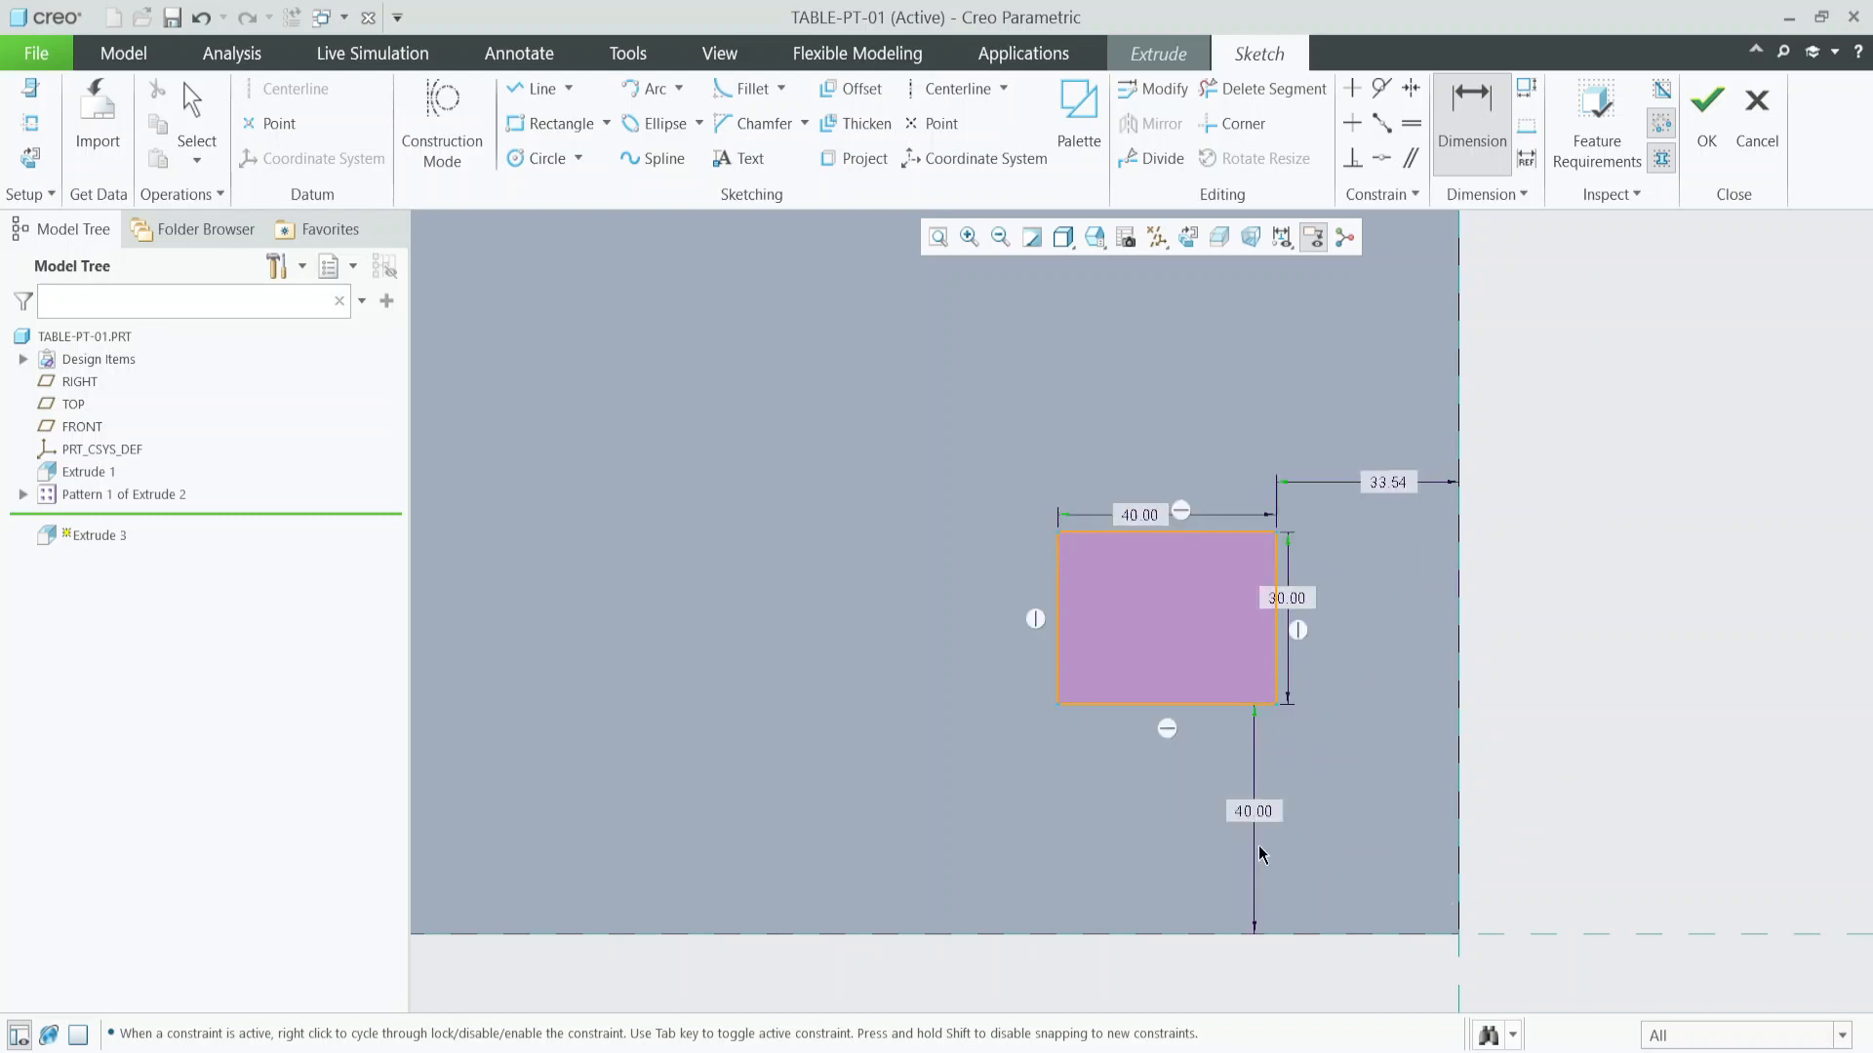
# Finish the rectangle sketch and extrude it 50 mm upward as a solid block on the plate.
pyautogui.scroll(-3, 1332, 711)
pyautogui.click(1700, 134)
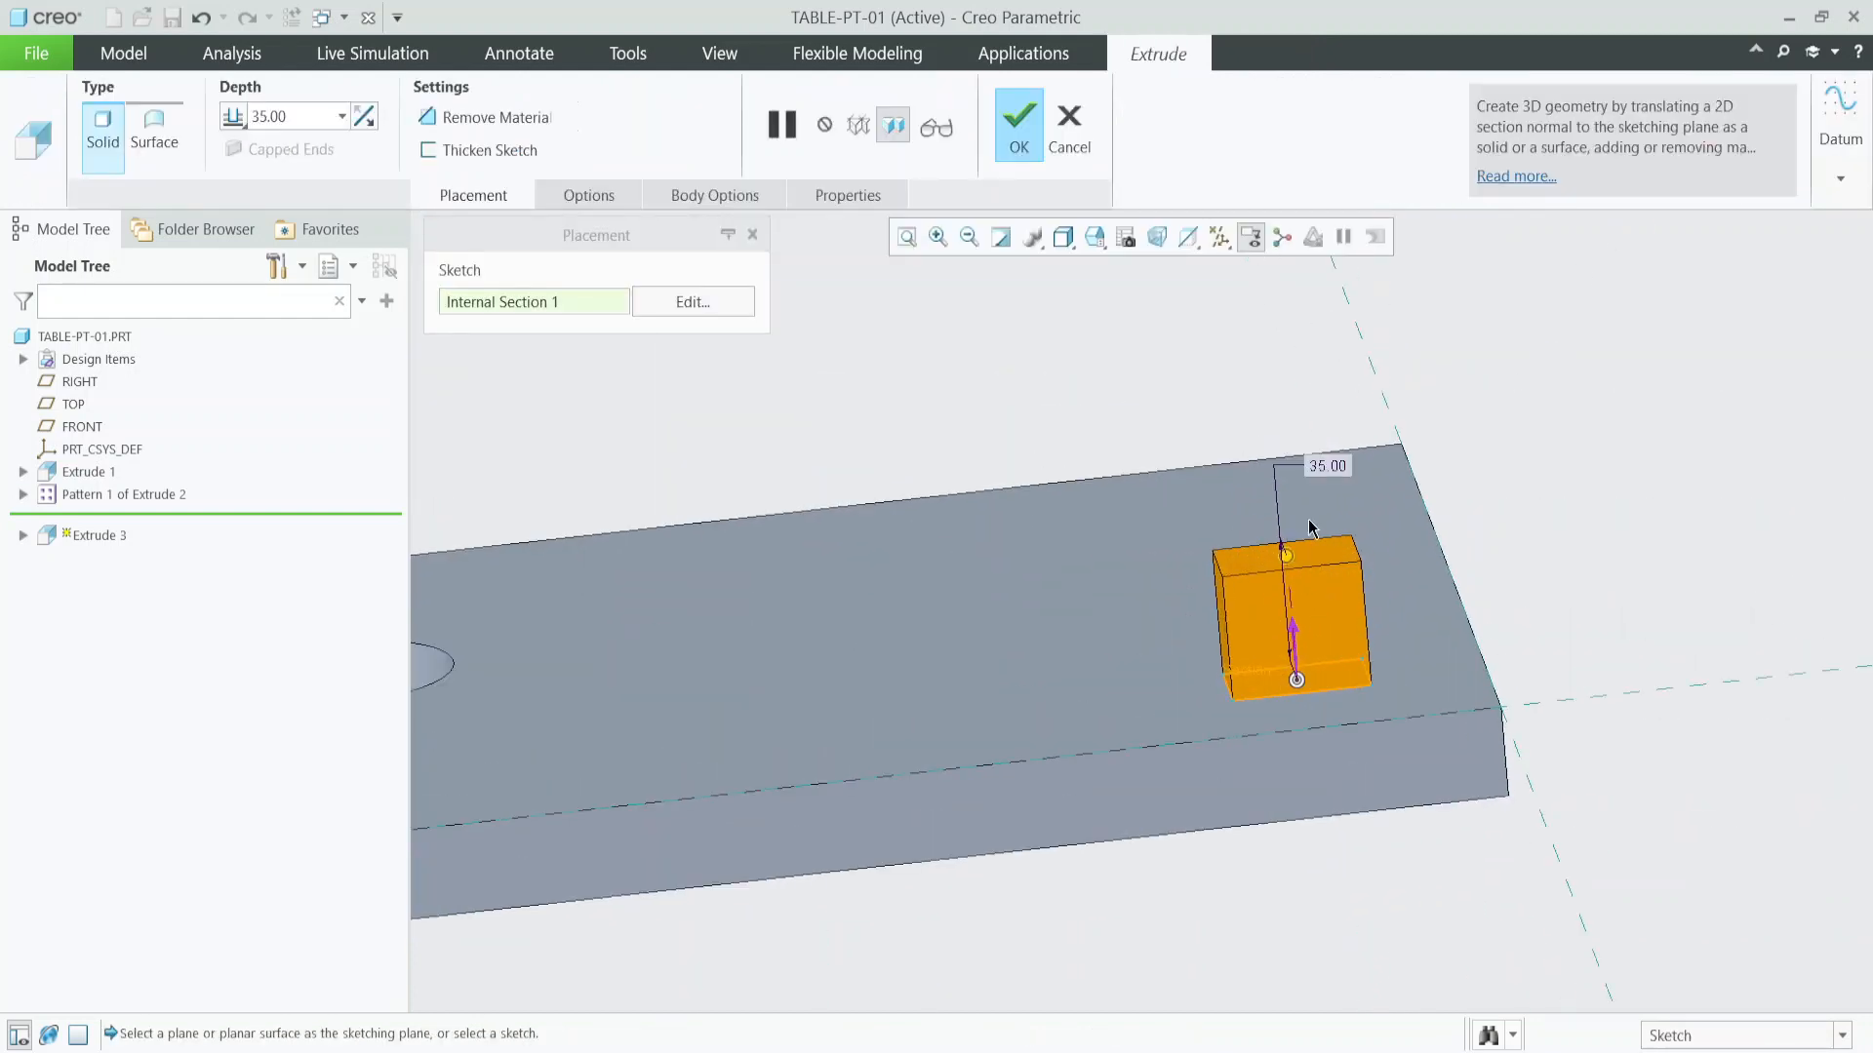
pyautogui.doubleClick(1326, 465)
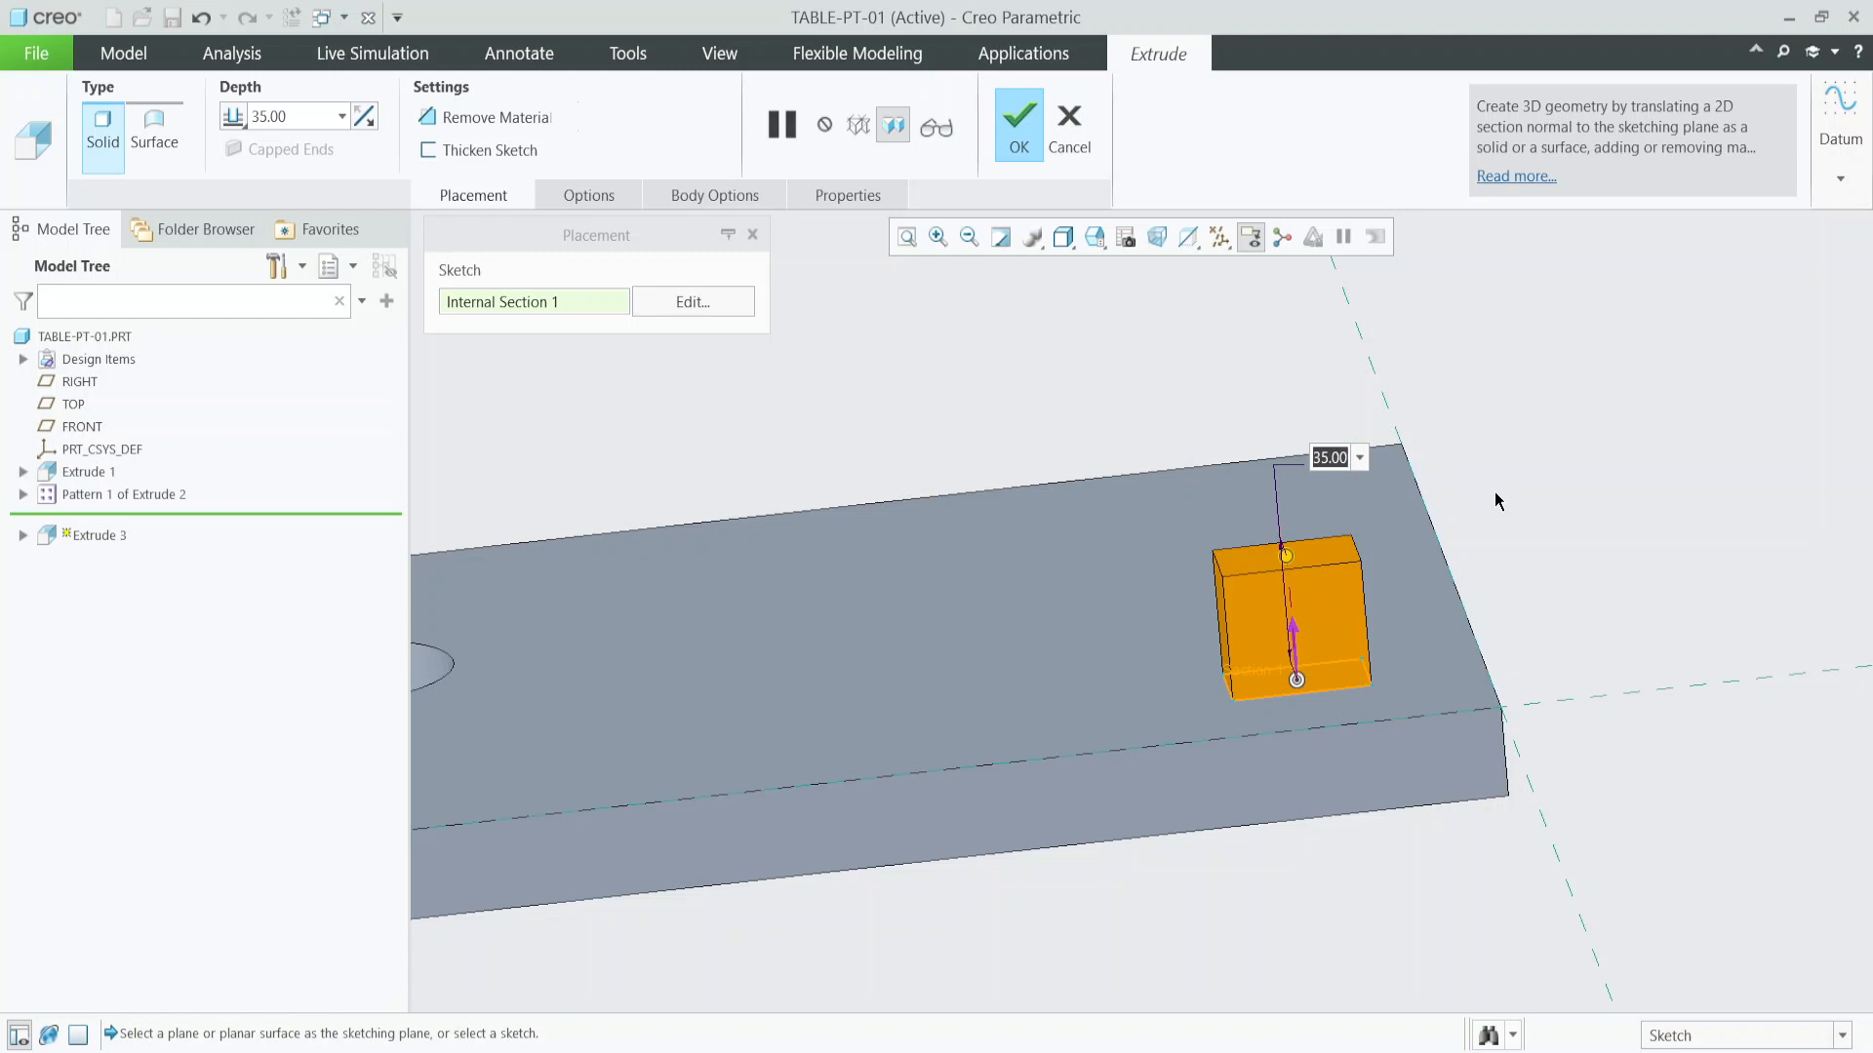
pyautogui.write('50')
pyautogui.press('Return')
pyautogui.click(1018, 137)
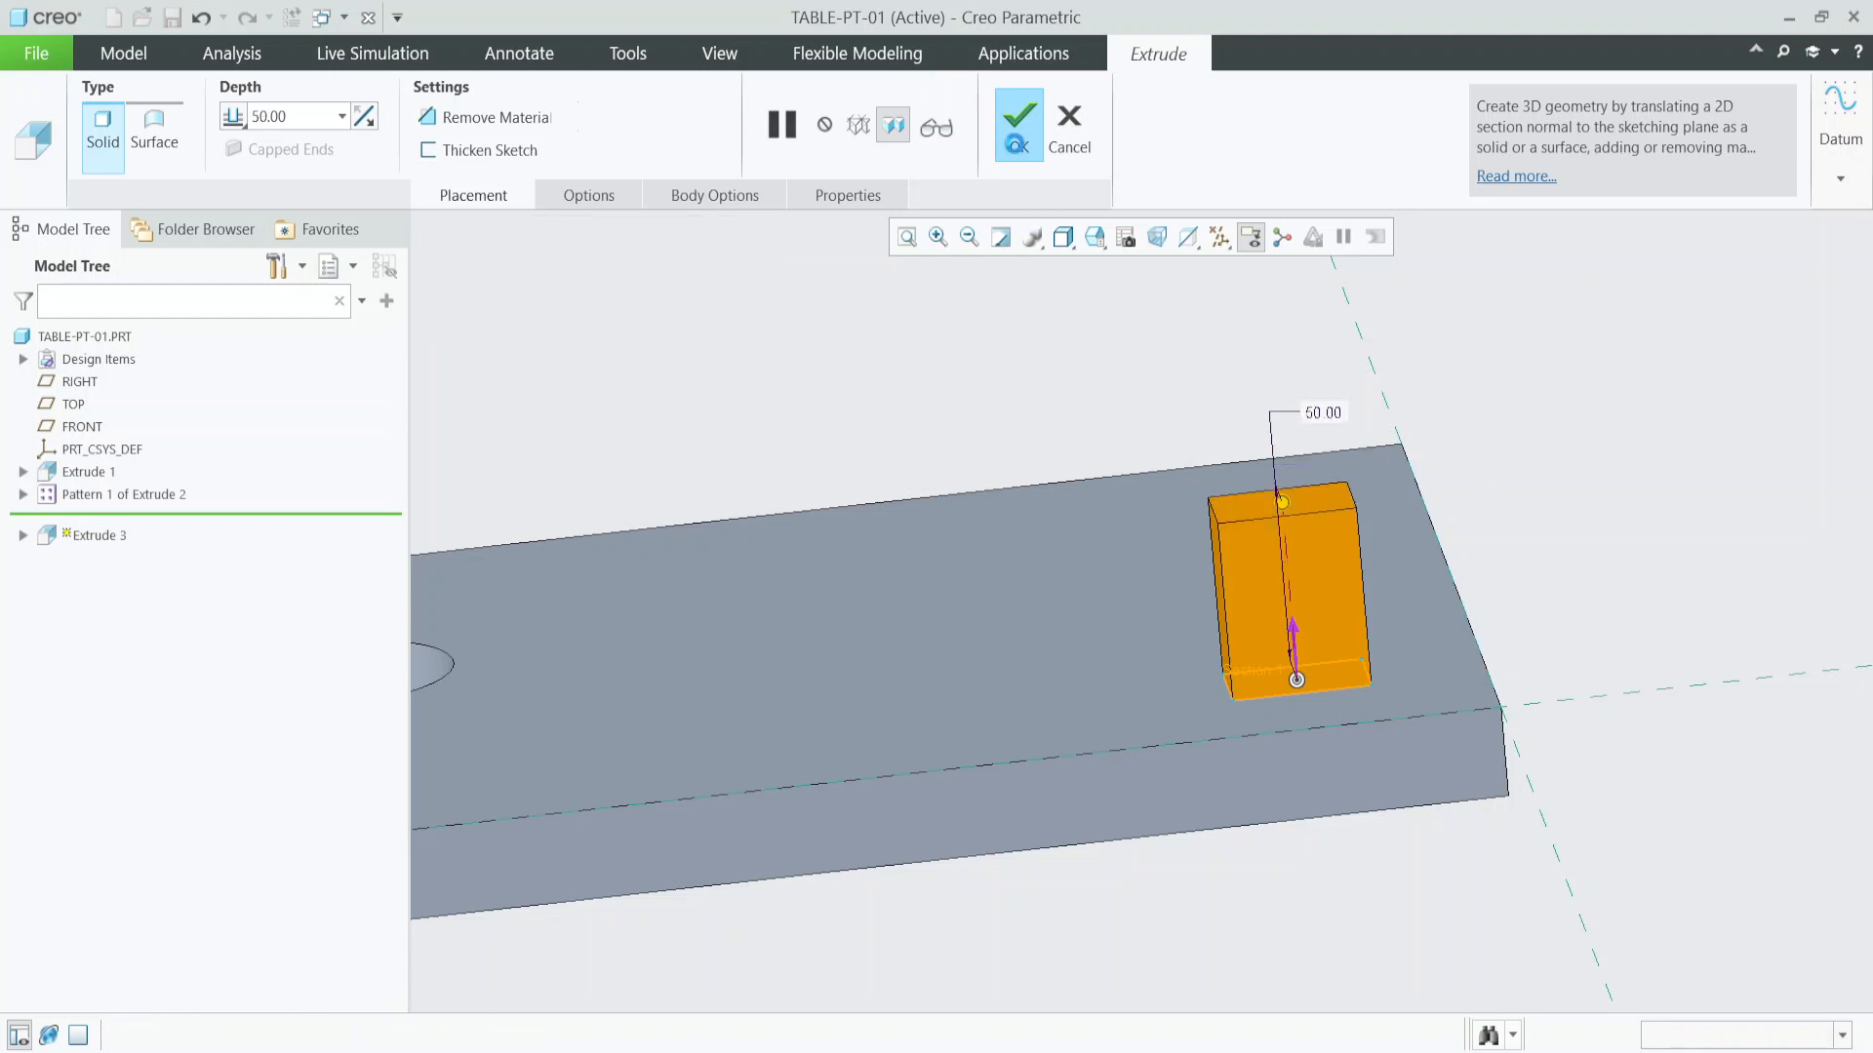
# Accept the 50 mm extrusion of the rectangular block on the plate.
pyautogui.scroll(3, 1220, 599)
pyautogui.moveTo(1219, 599); pyautogui.dragTo(1208, 835, button='middle')
pyautogui.click(1208, 835)
pyautogui.scroll(-4, 1365, 580)
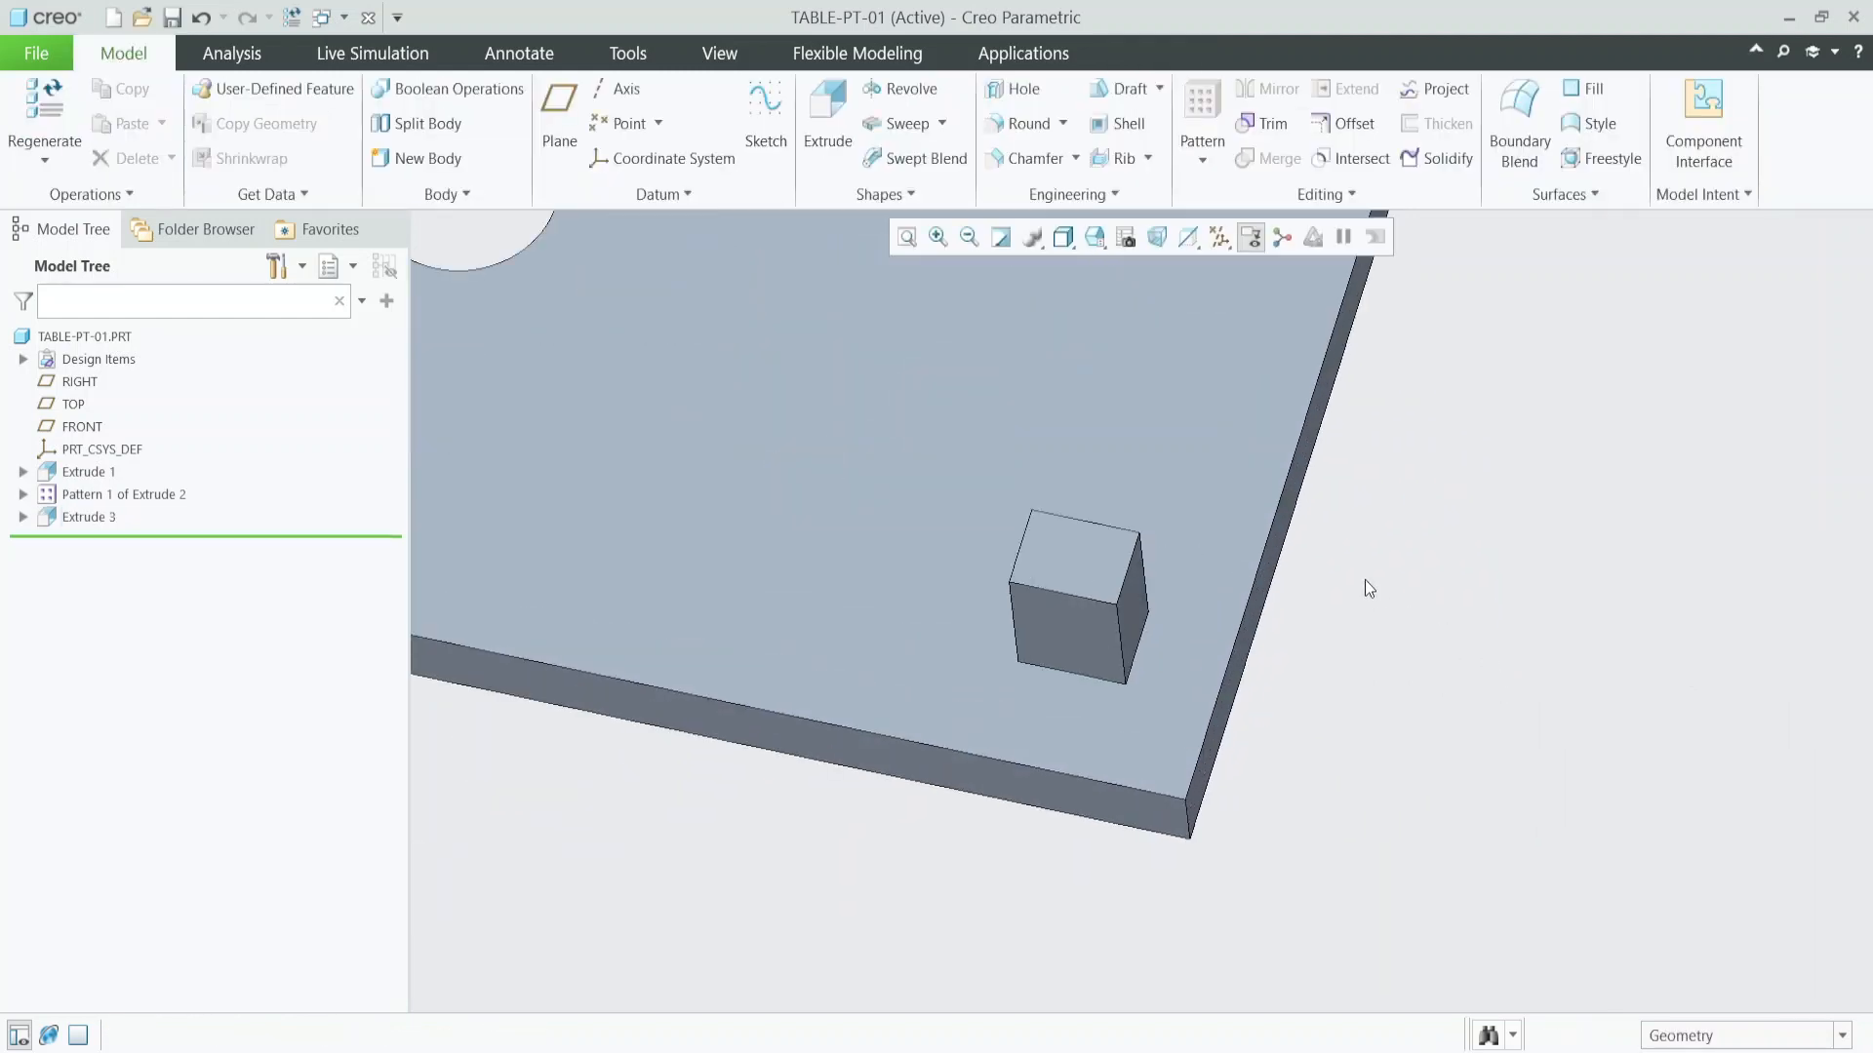
pyautogui.moveTo(1365, 579); pyautogui.dragTo(1365, 624, button='middle')
pyautogui.scroll(4, 1447, 673)
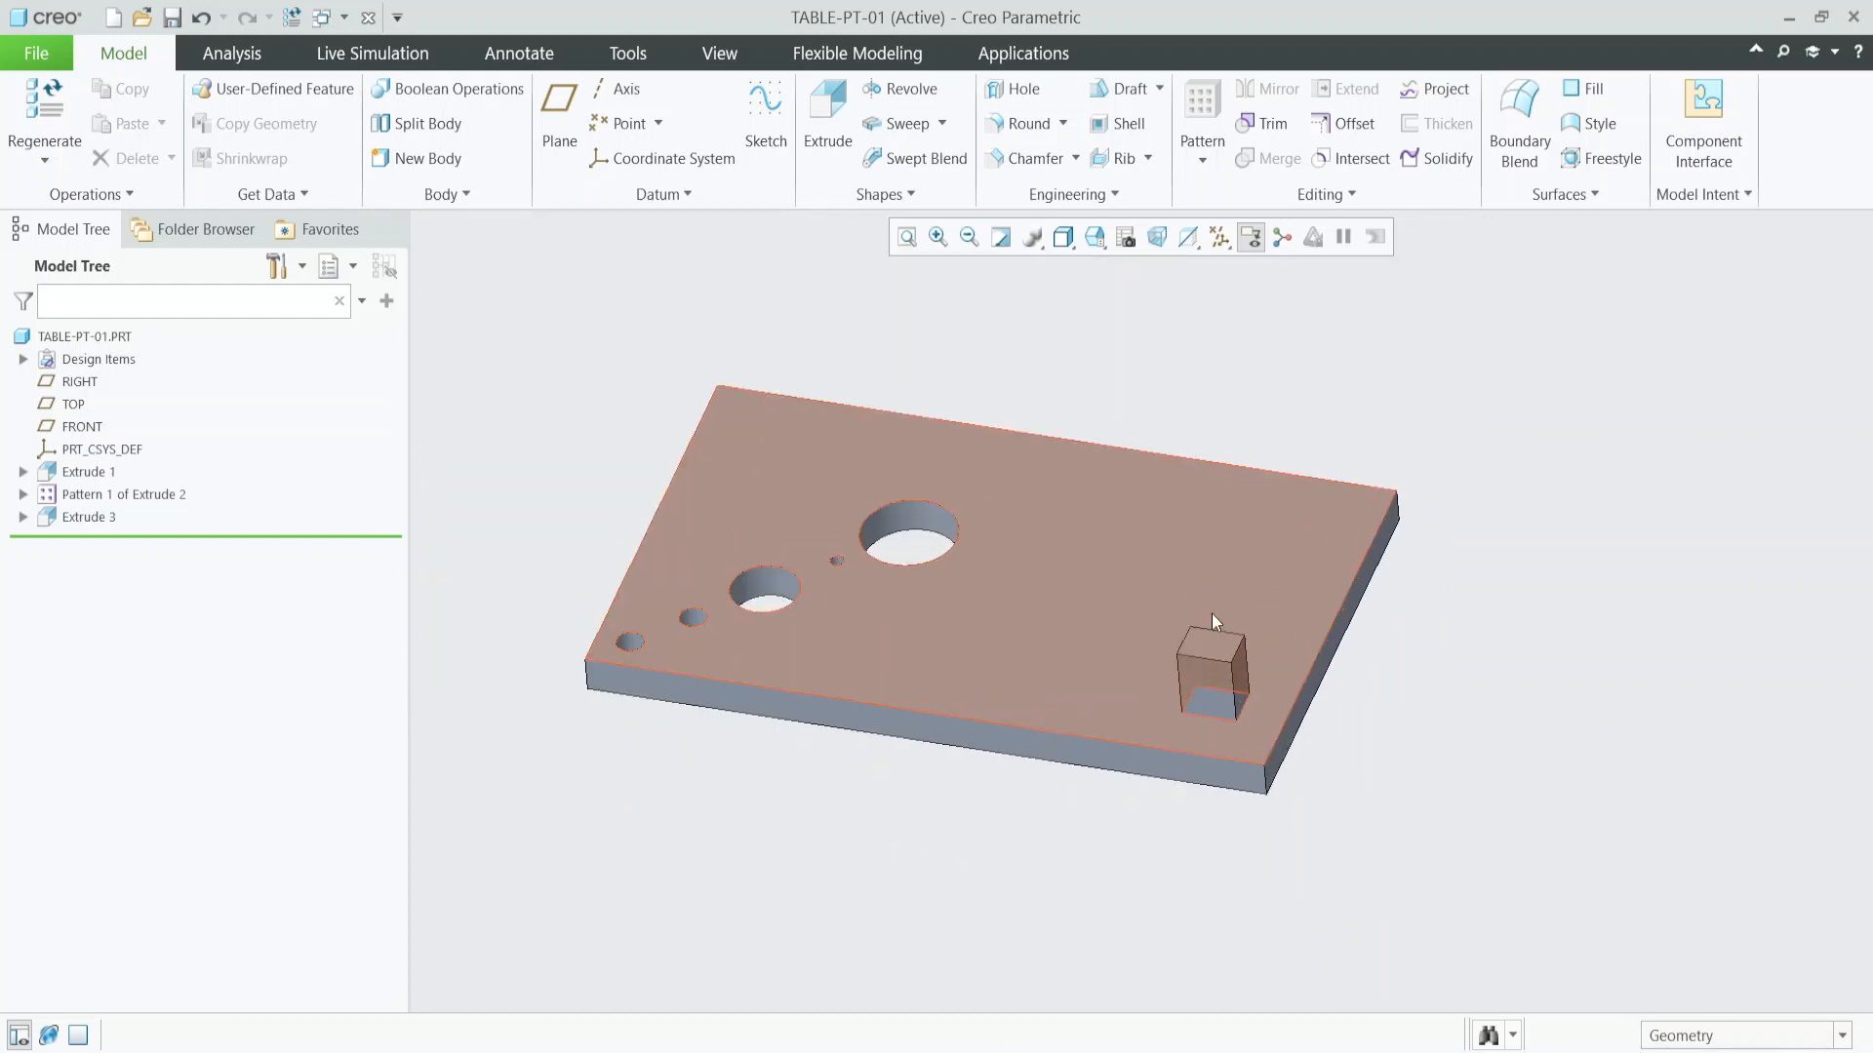
pyautogui.scroll(-3, 1211, 644)
# Start a pattern of the extruded rectangular block and set its type to Table.
pyautogui.click(84, 518)
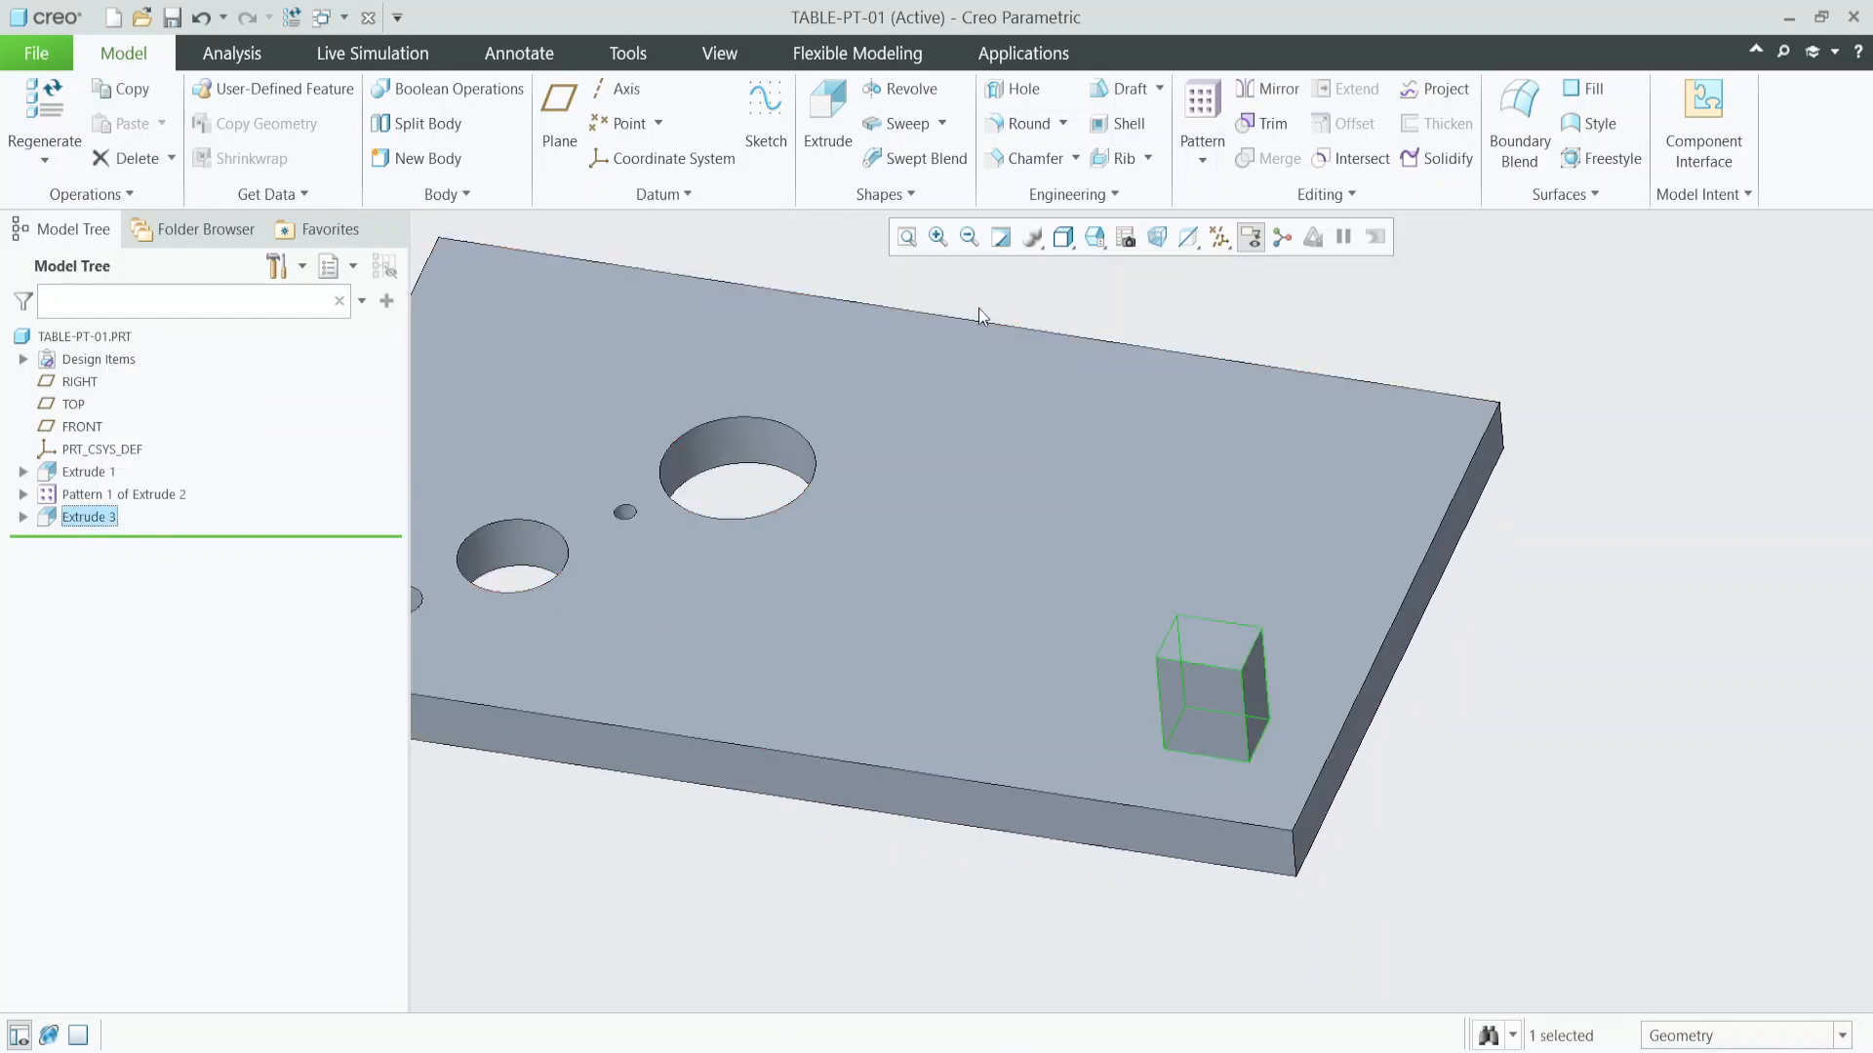
pyautogui.click(1205, 99)
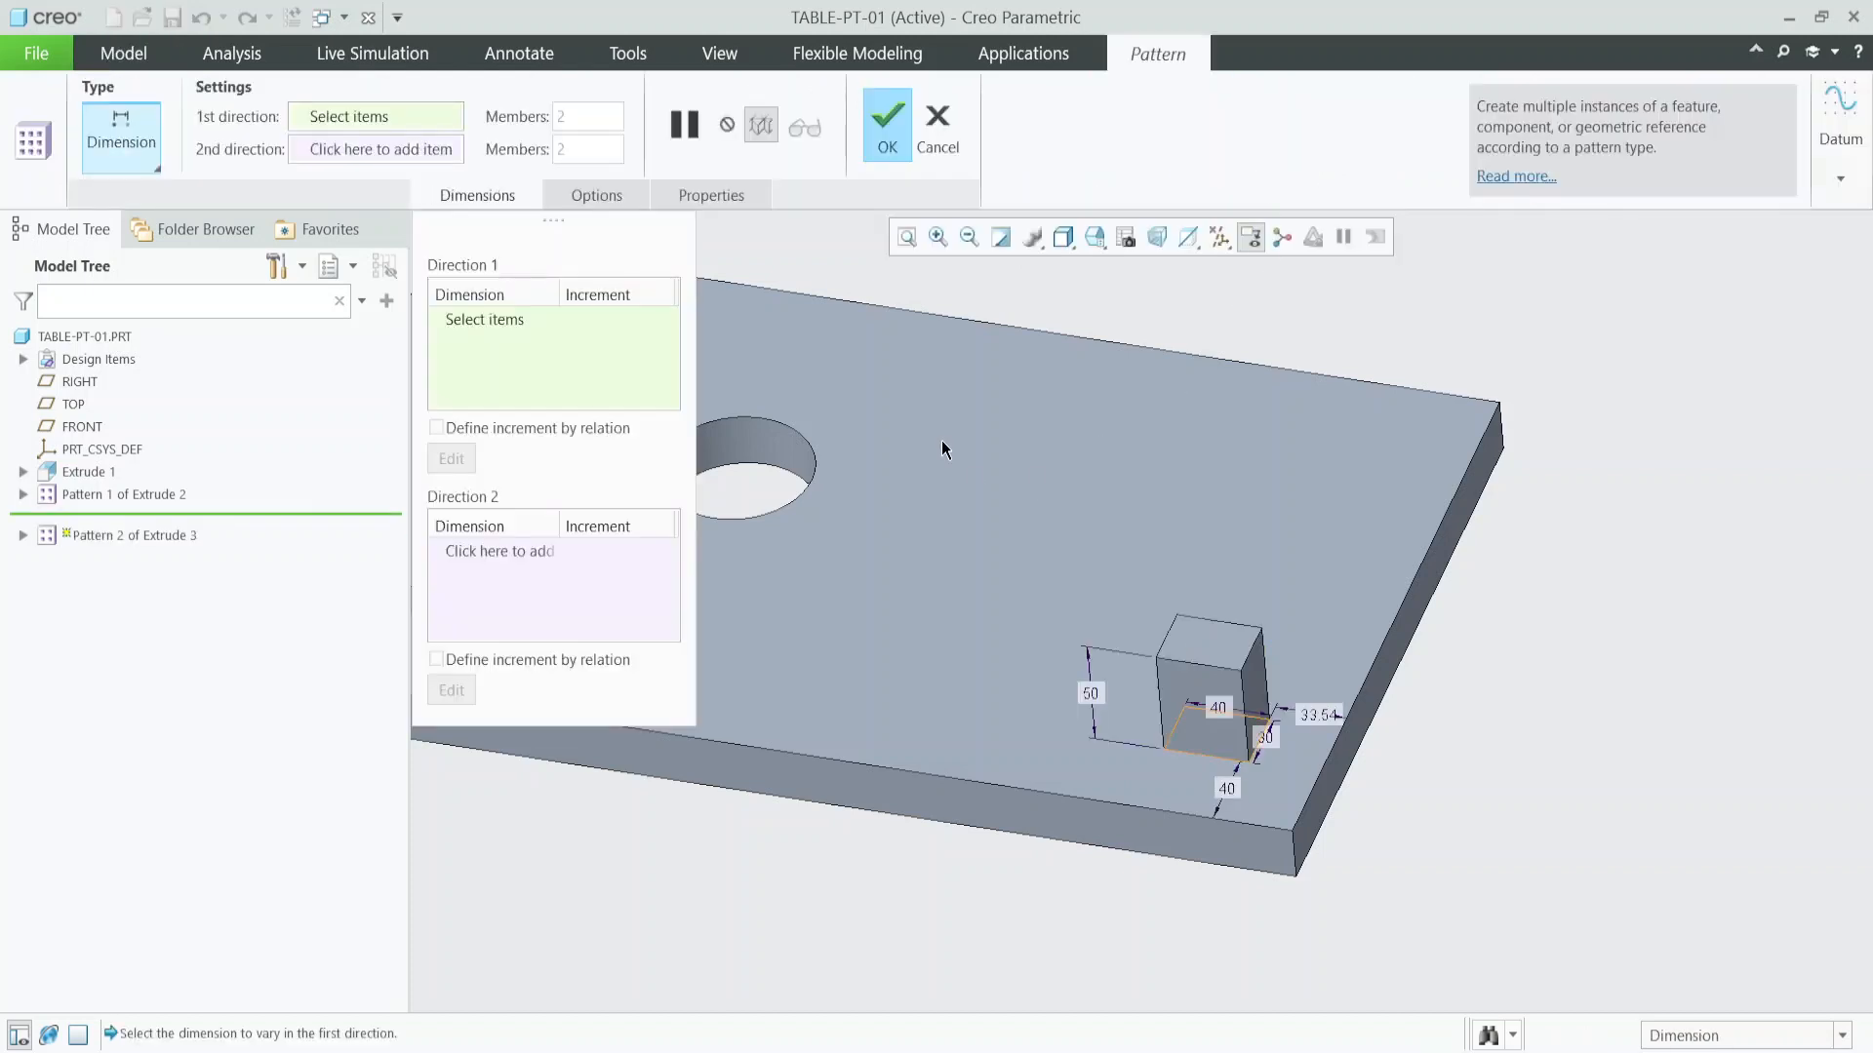
pyautogui.click(128, 162)
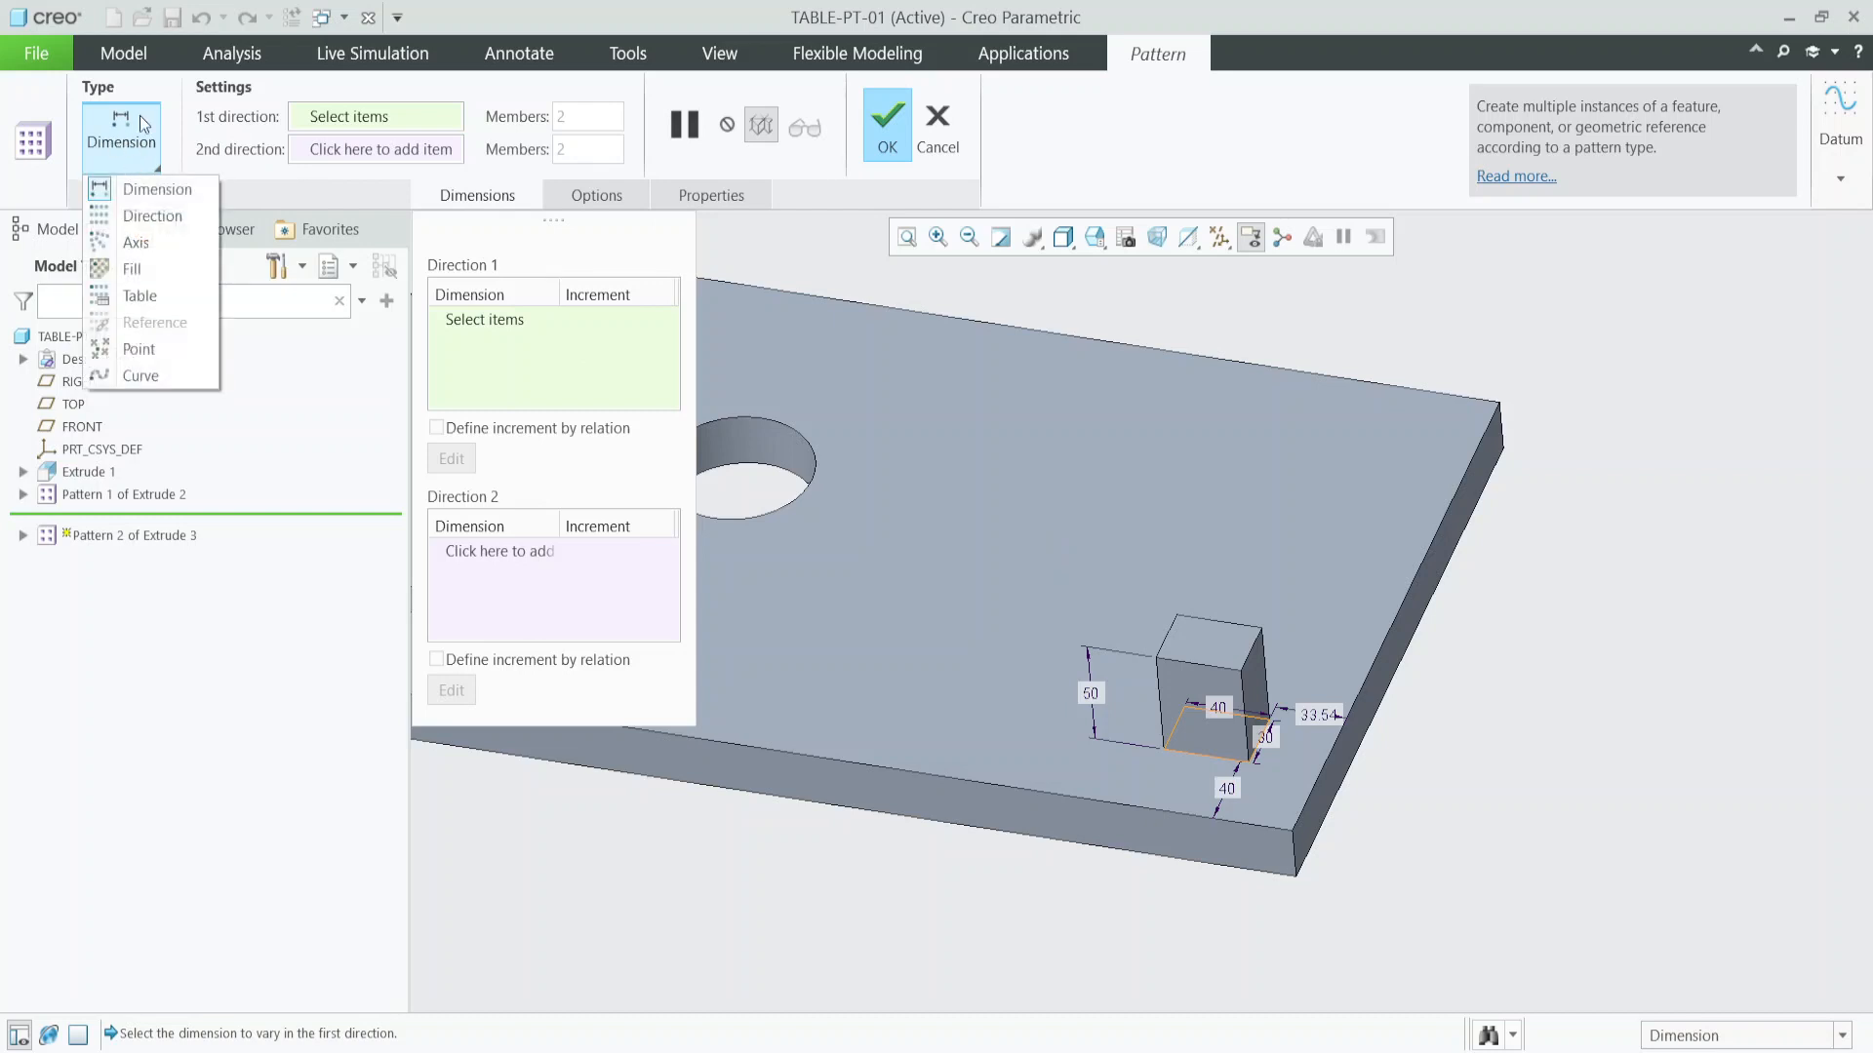
pyautogui.click(140, 296)
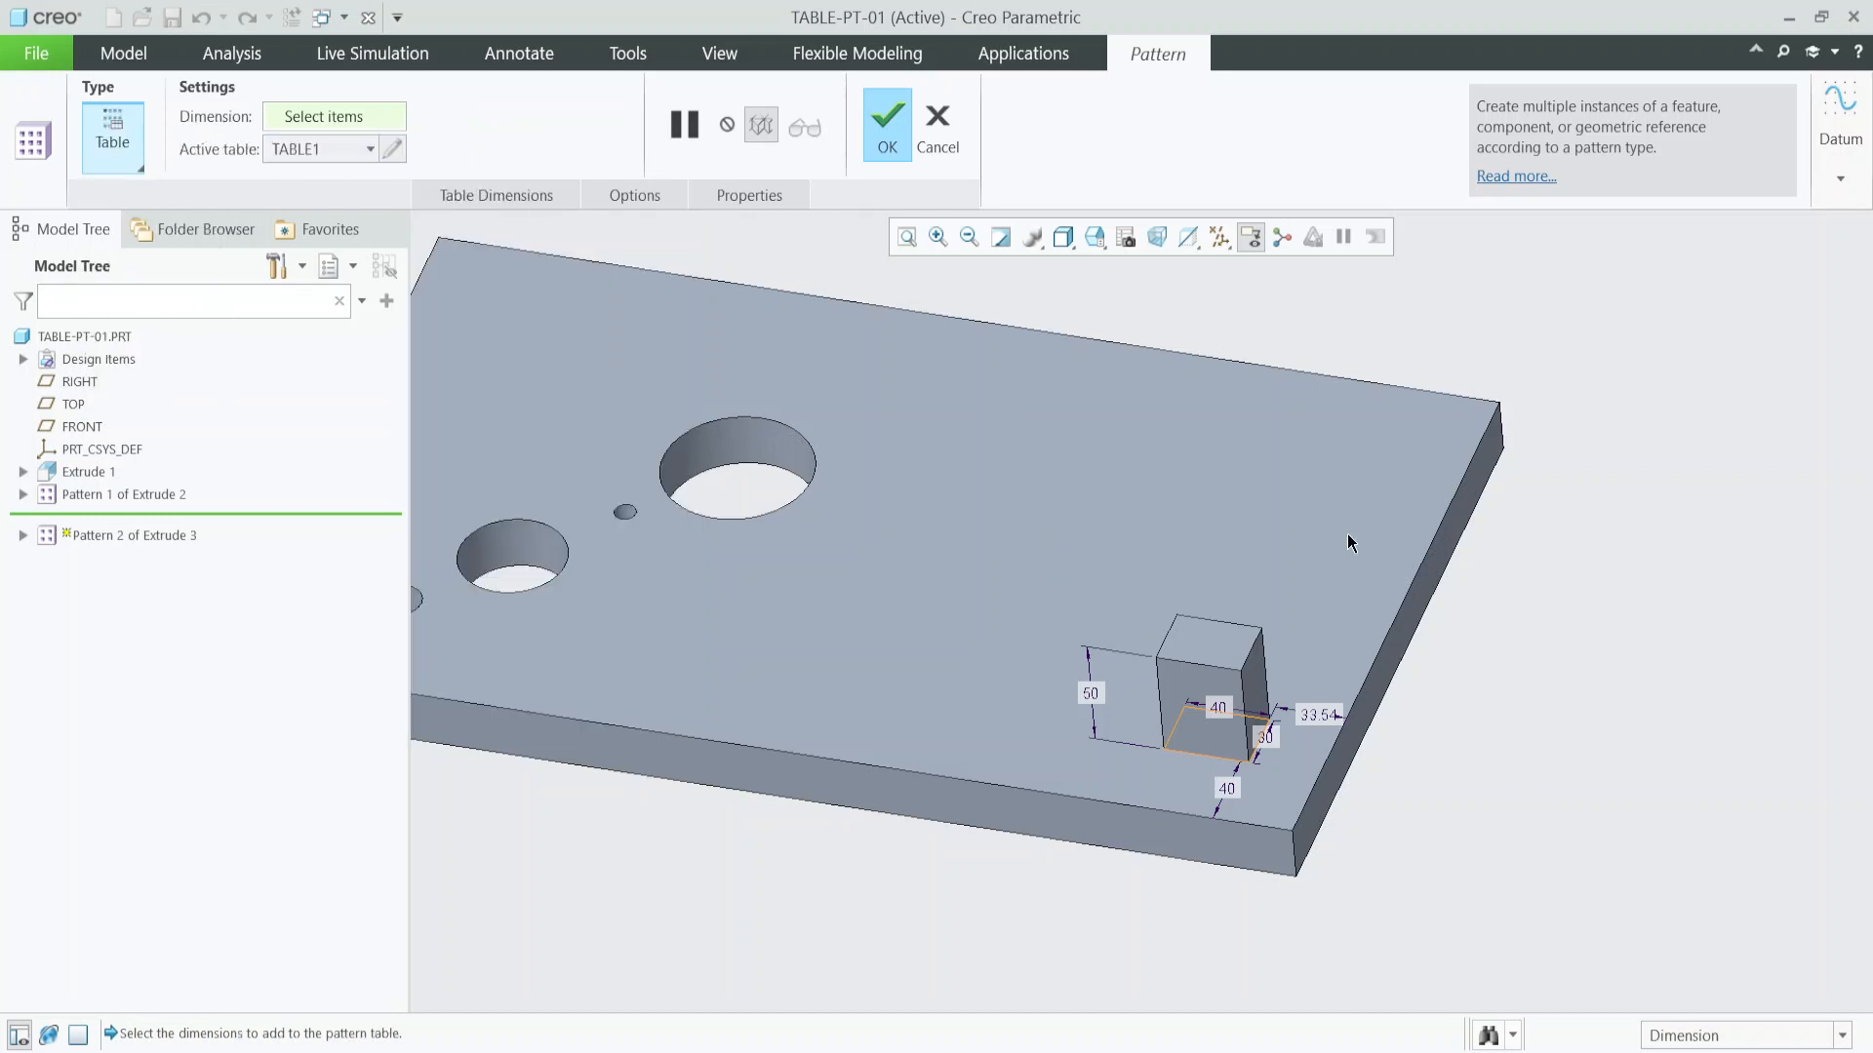
# Add the block's width, depth, height and its distances from the plate's right and lower edges as pattern table dimensions.
pyautogui.scroll(-1, 1131, 693)
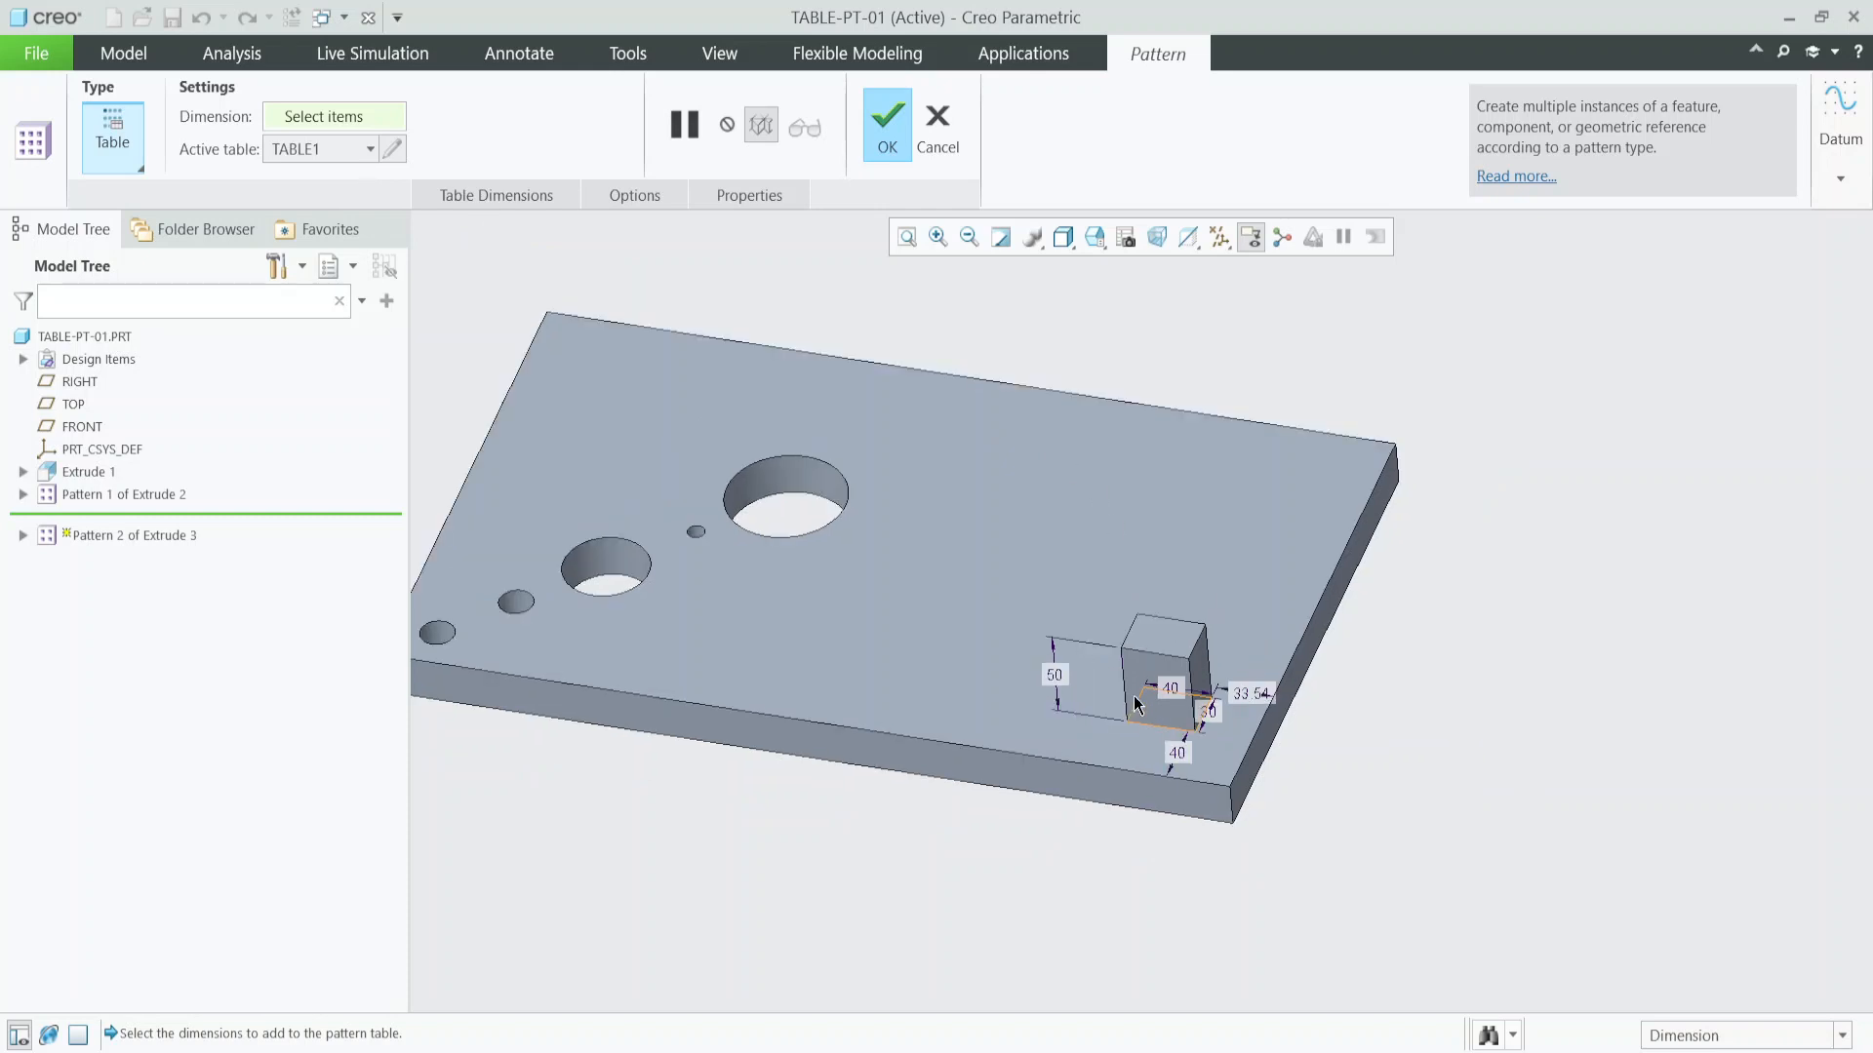
pyautogui.scroll(2, 1171, 688)
pyautogui.scroll(2, 1287, 700)
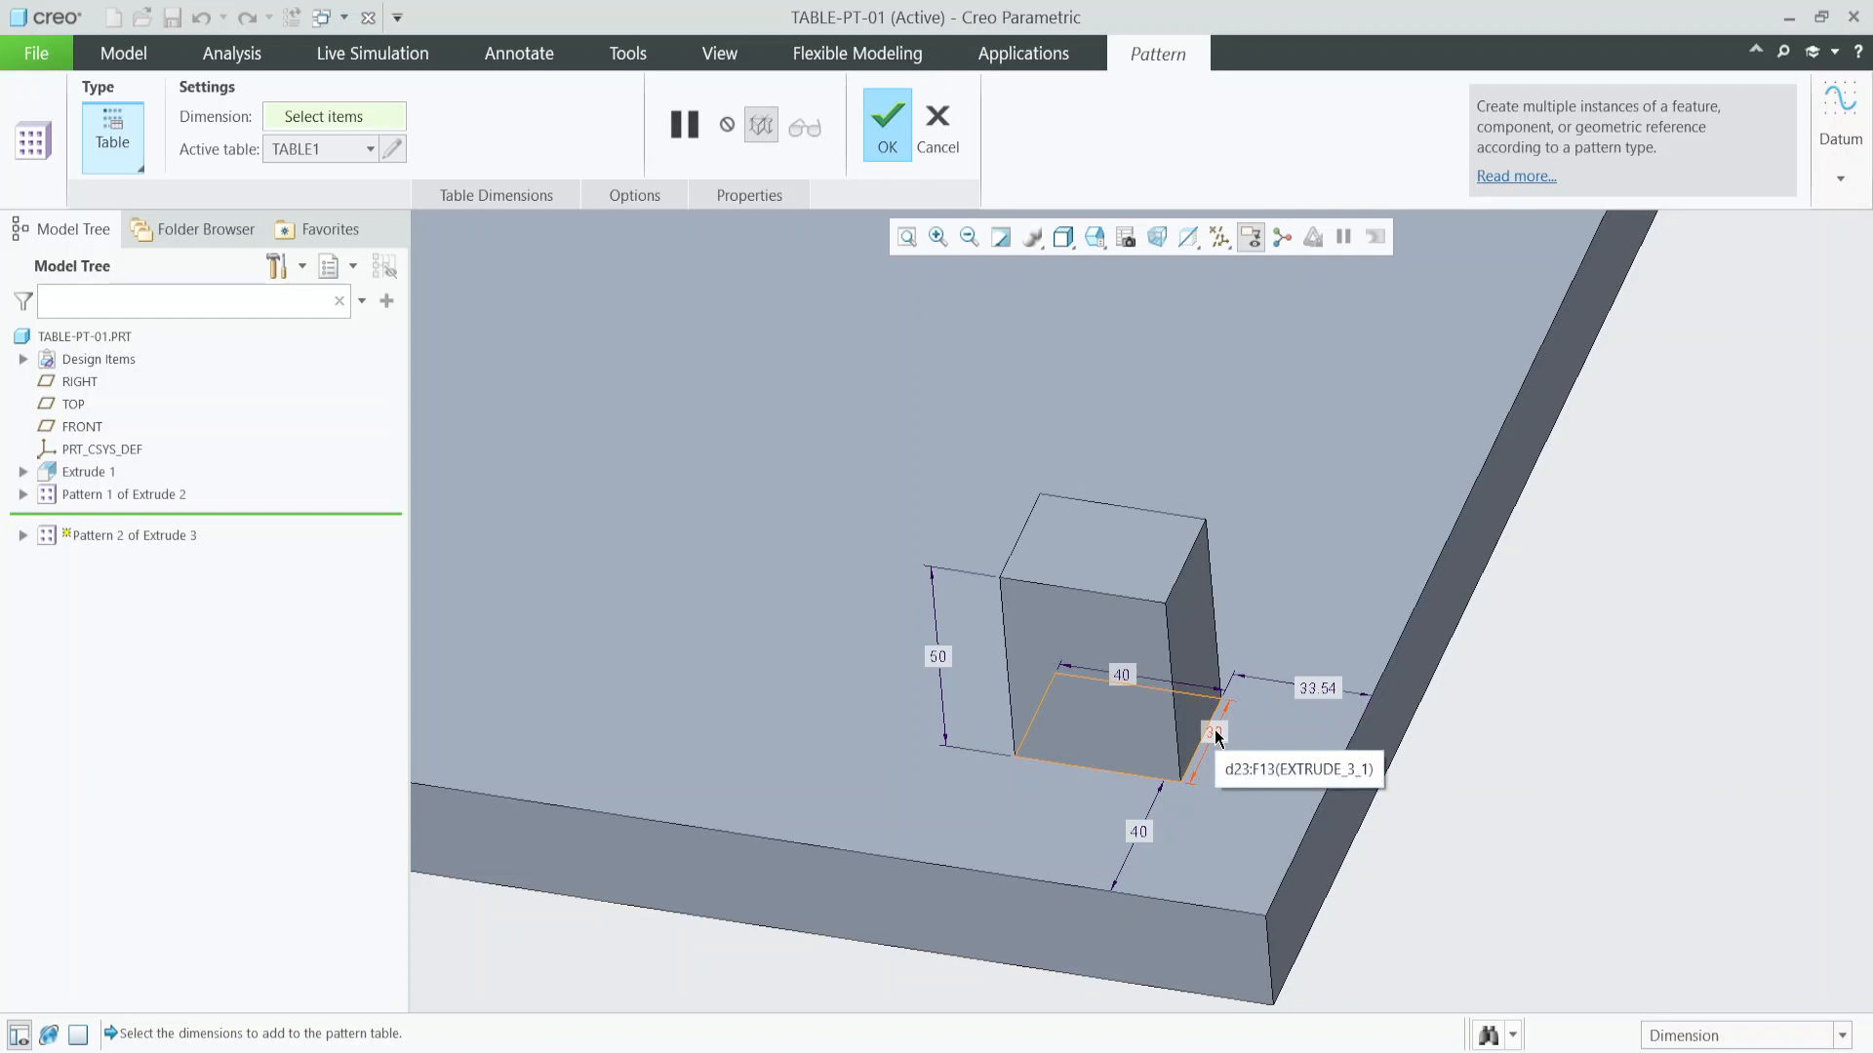
pyautogui.click(1122, 676)
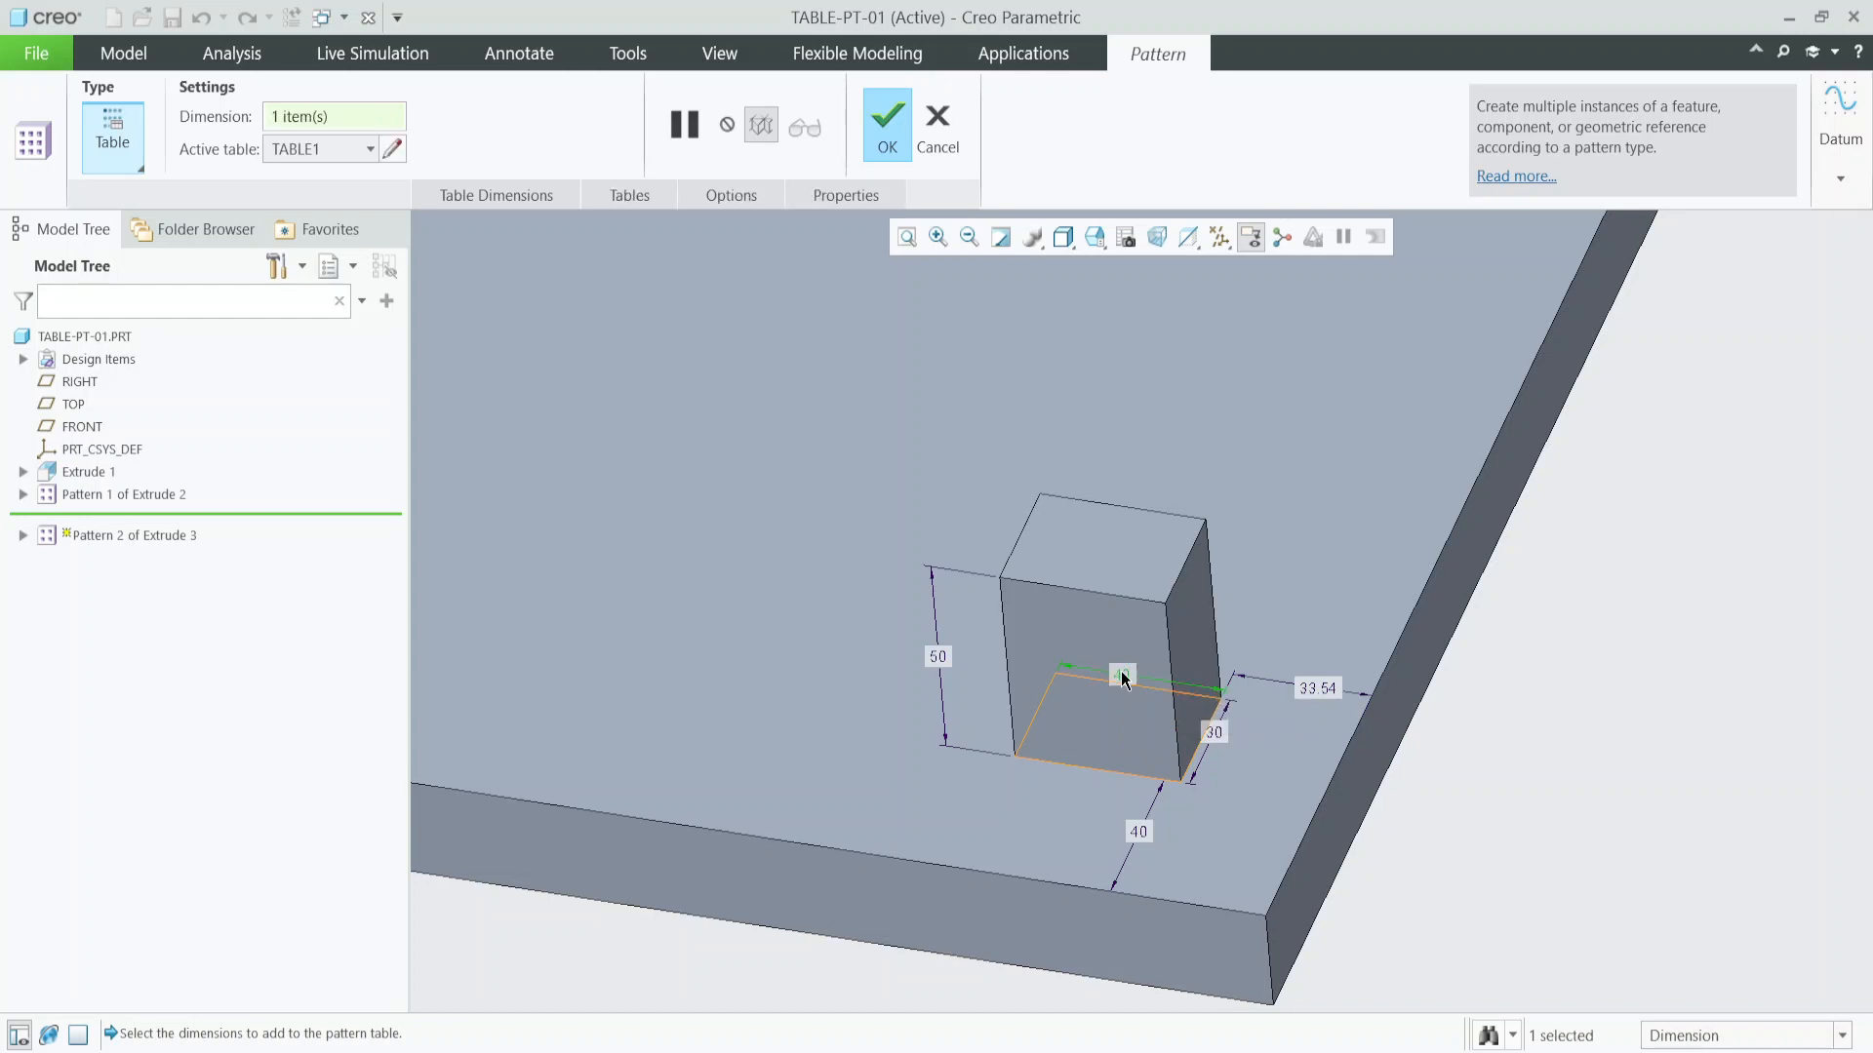
pyautogui.click(1215, 735)
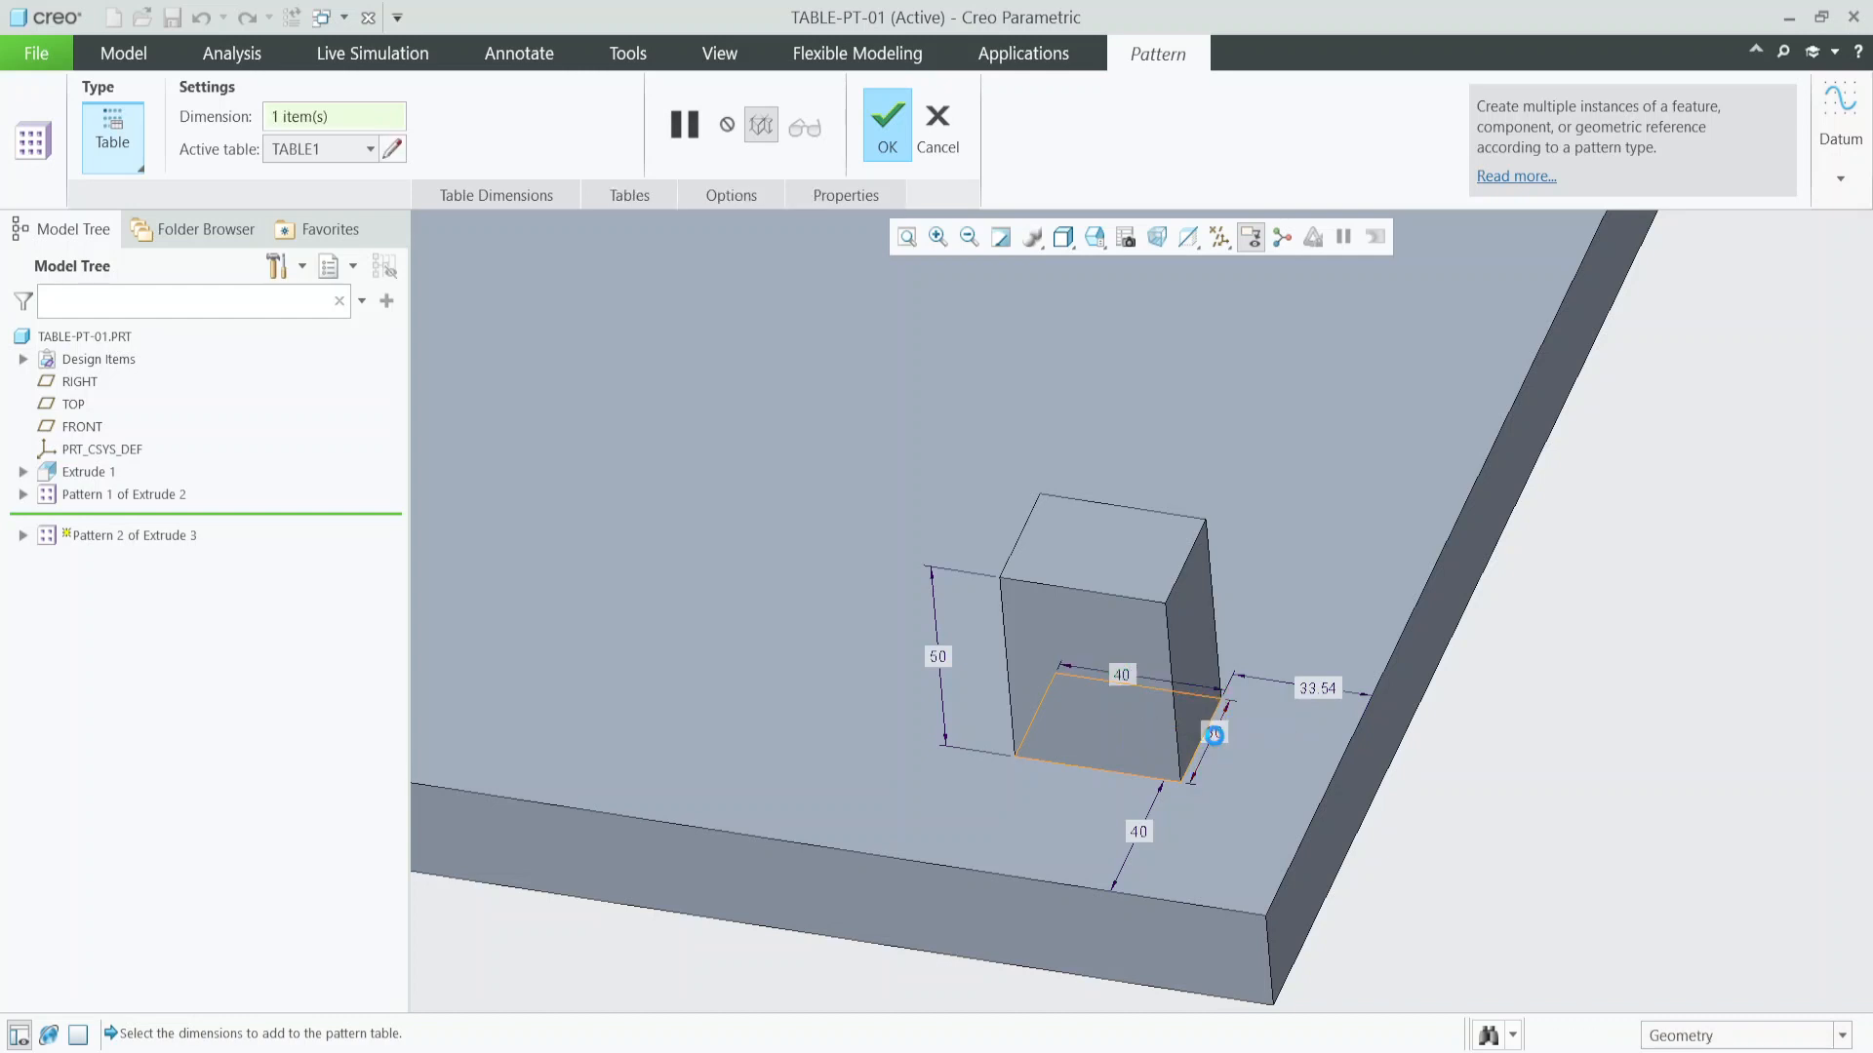
pyautogui.click(939, 659)
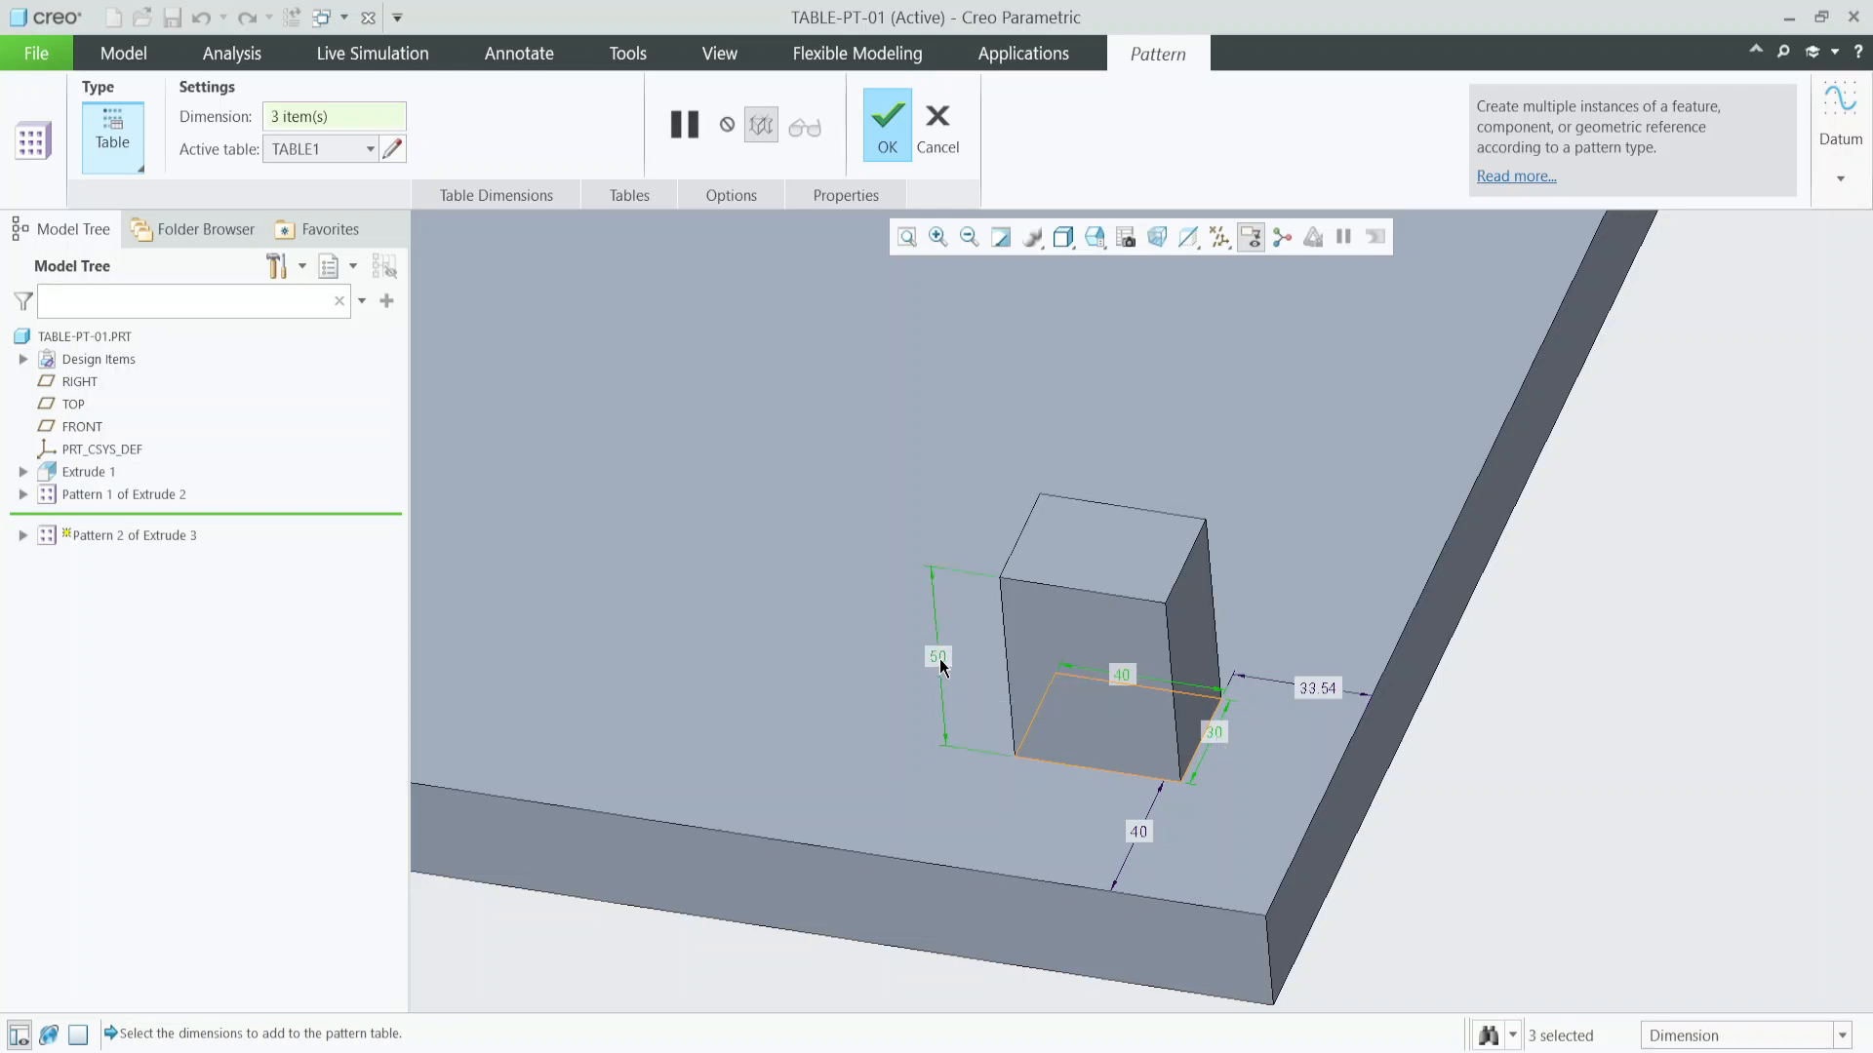
pyautogui.keyDown('ctrl'); pyautogui.click(1310, 689); pyautogui.keyUp('ctrl')
pyautogui.keyDown('ctrl'); pyautogui.click(1139, 831); pyautogui.keyUp('ctrl')
# Open the block's pattern table for editing and enter the member indices 1 to 4.
pyautogui.click(394, 150)
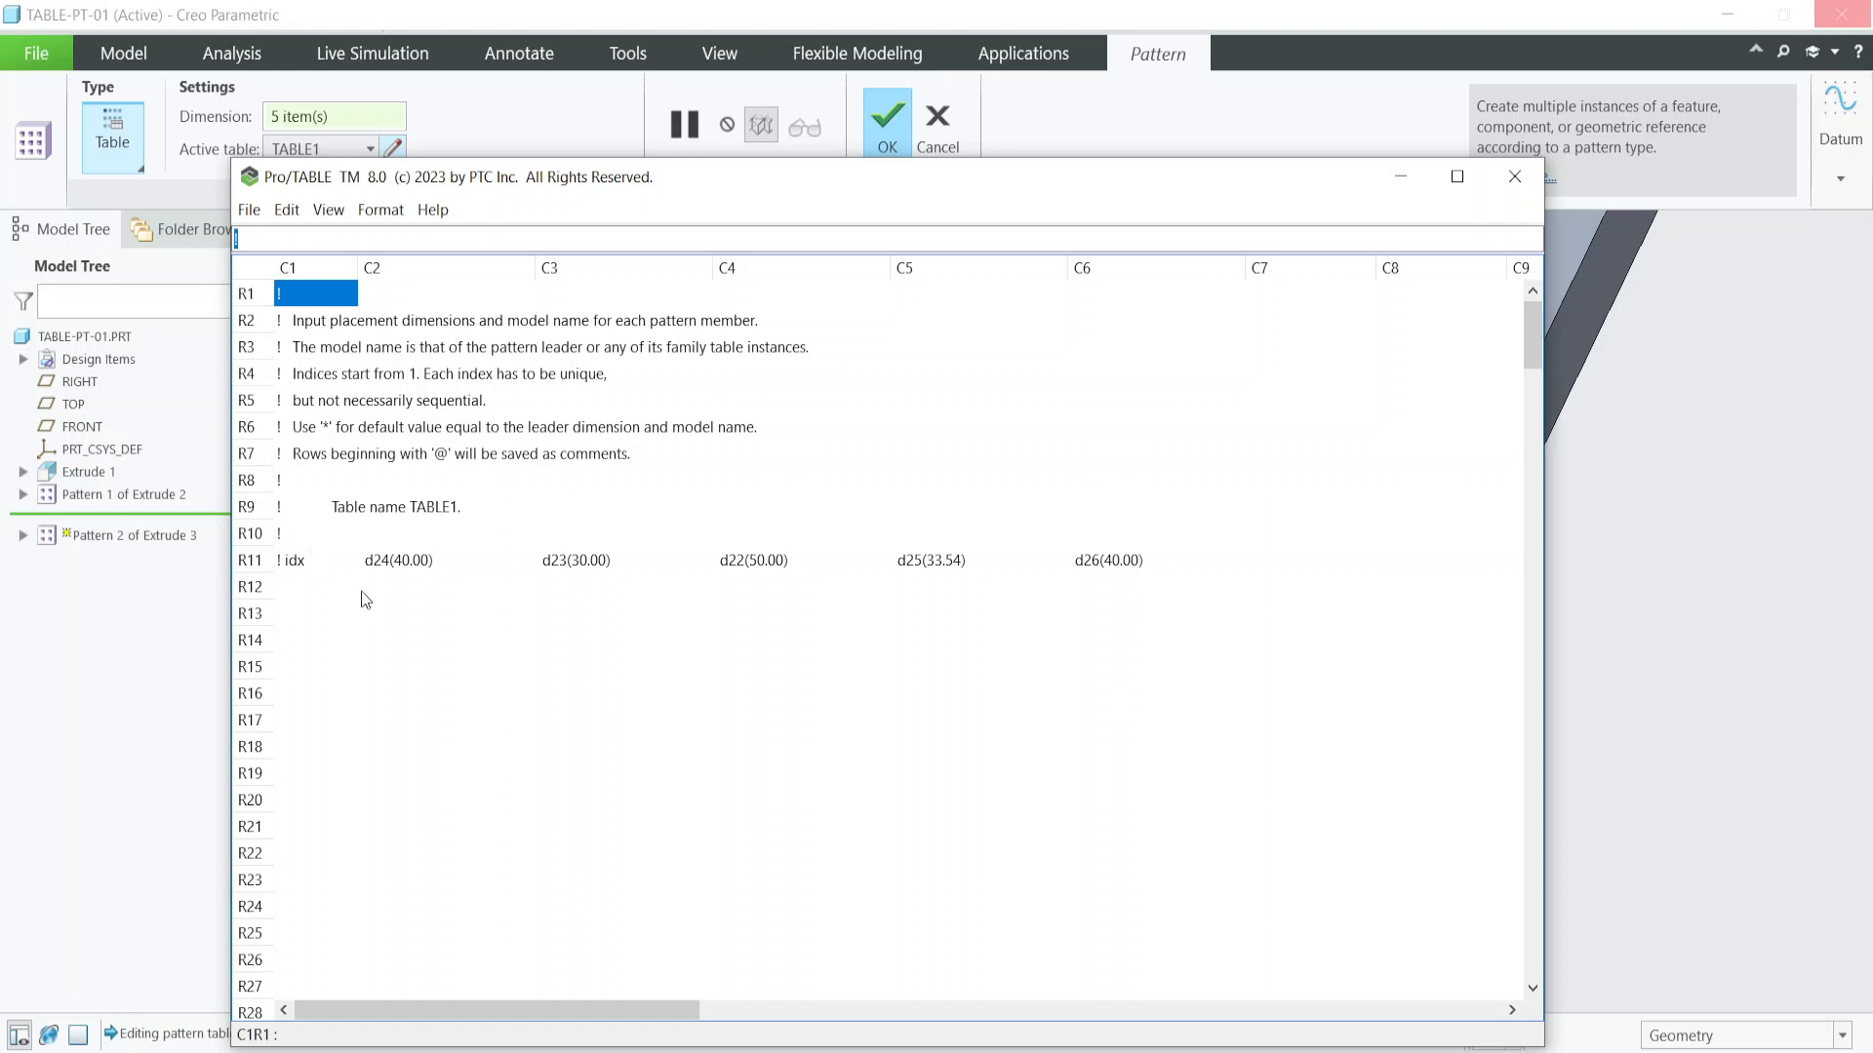
pyautogui.click(308, 591)
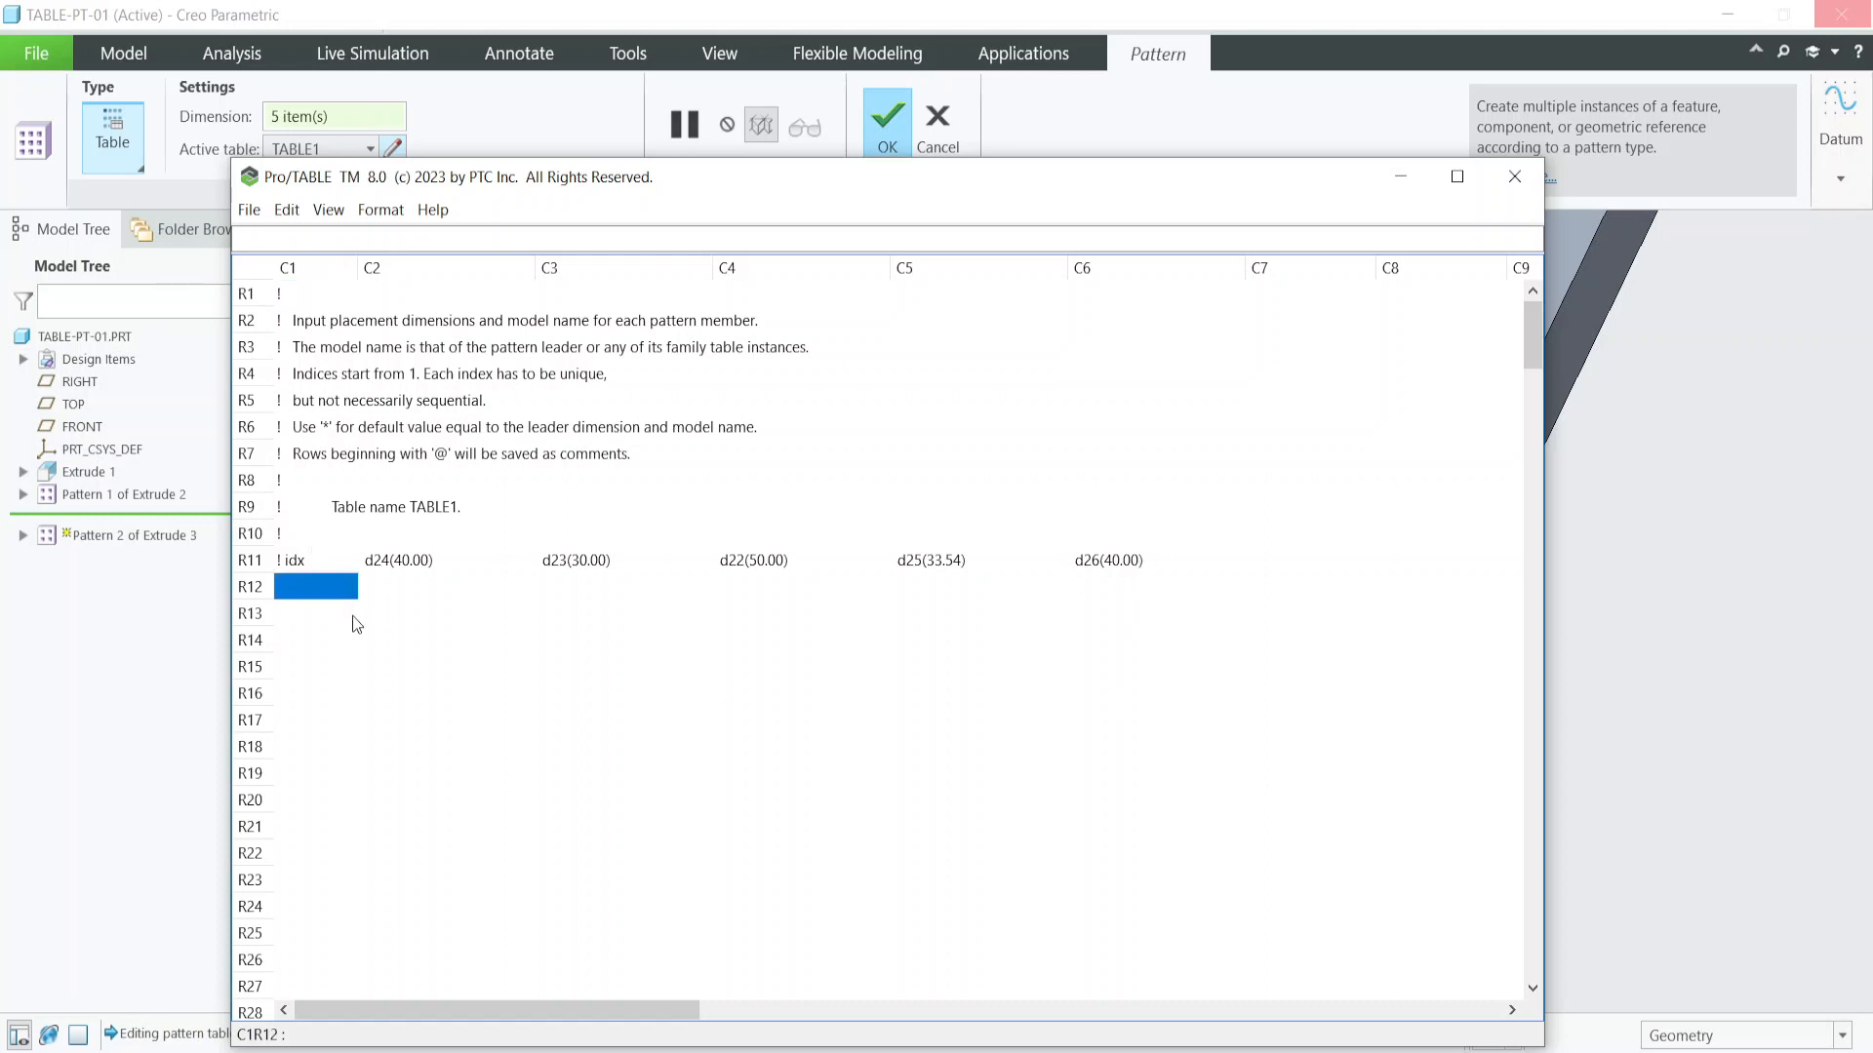
pyautogui.click(335, 616)
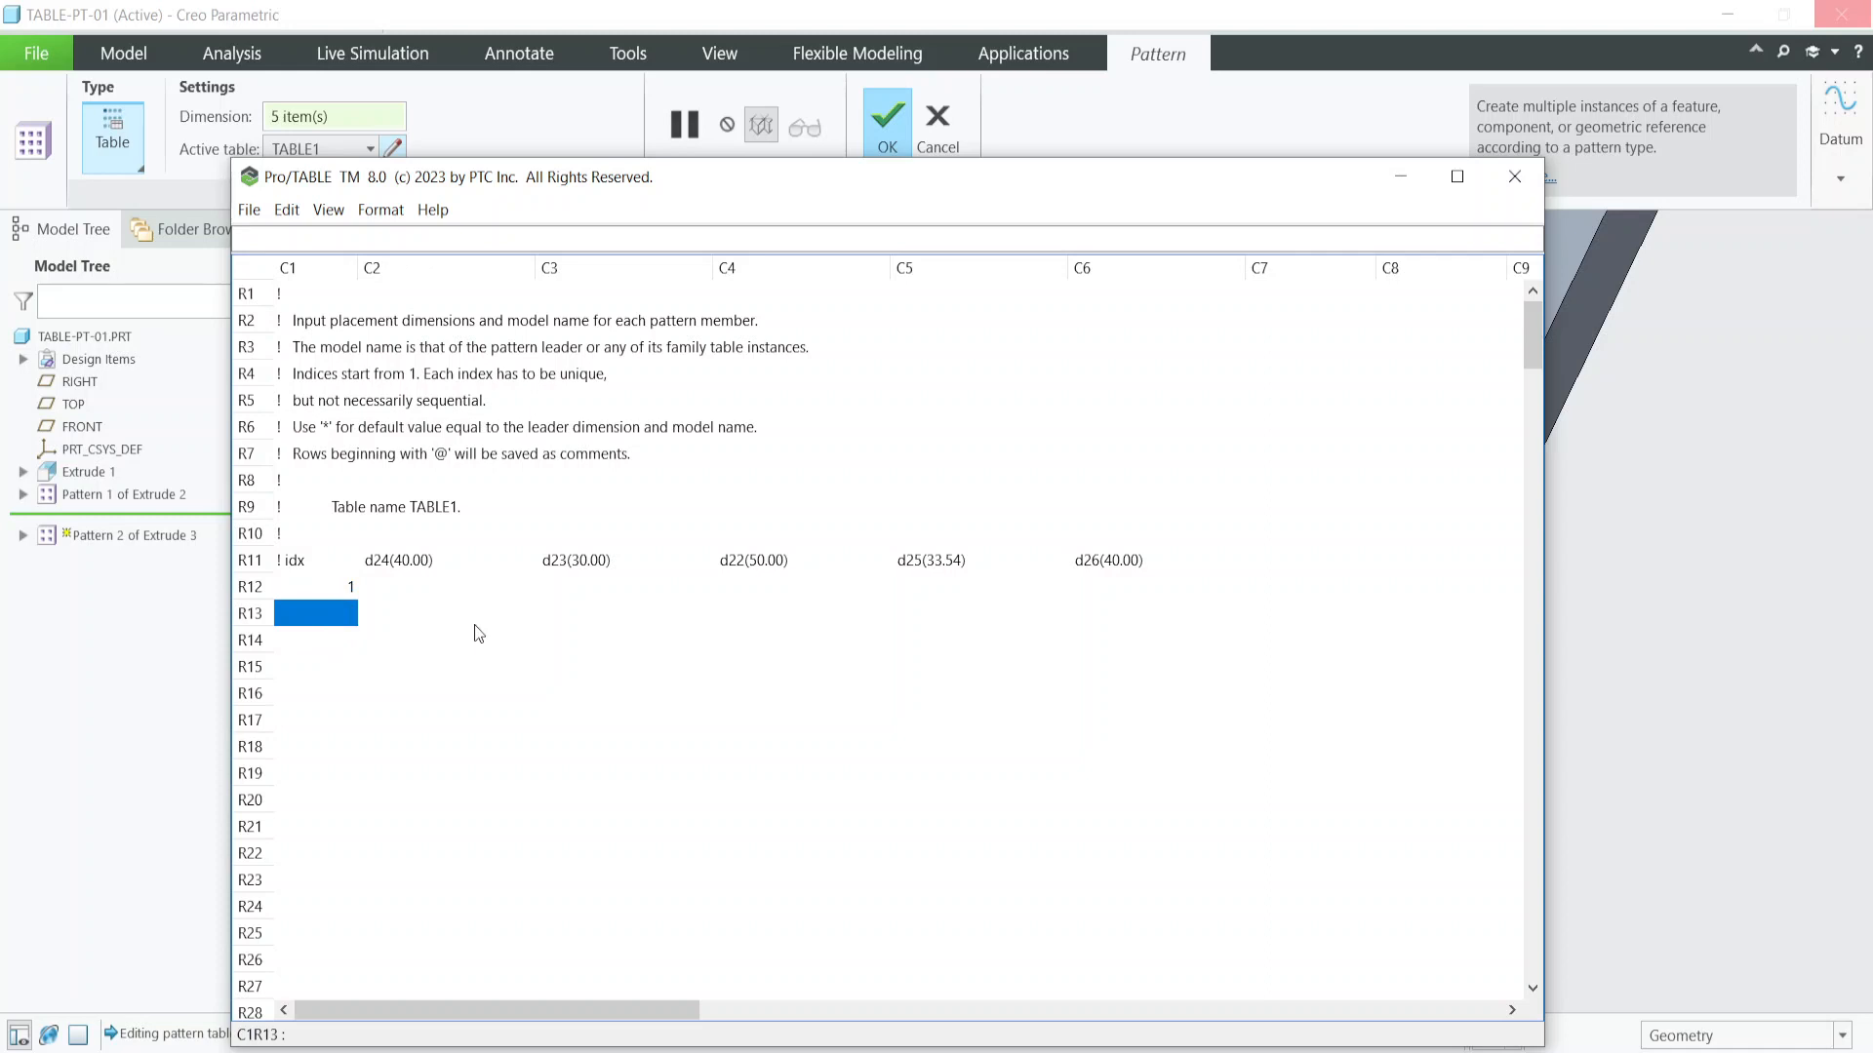
pyautogui.write('2')
pyautogui.click(343, 647)
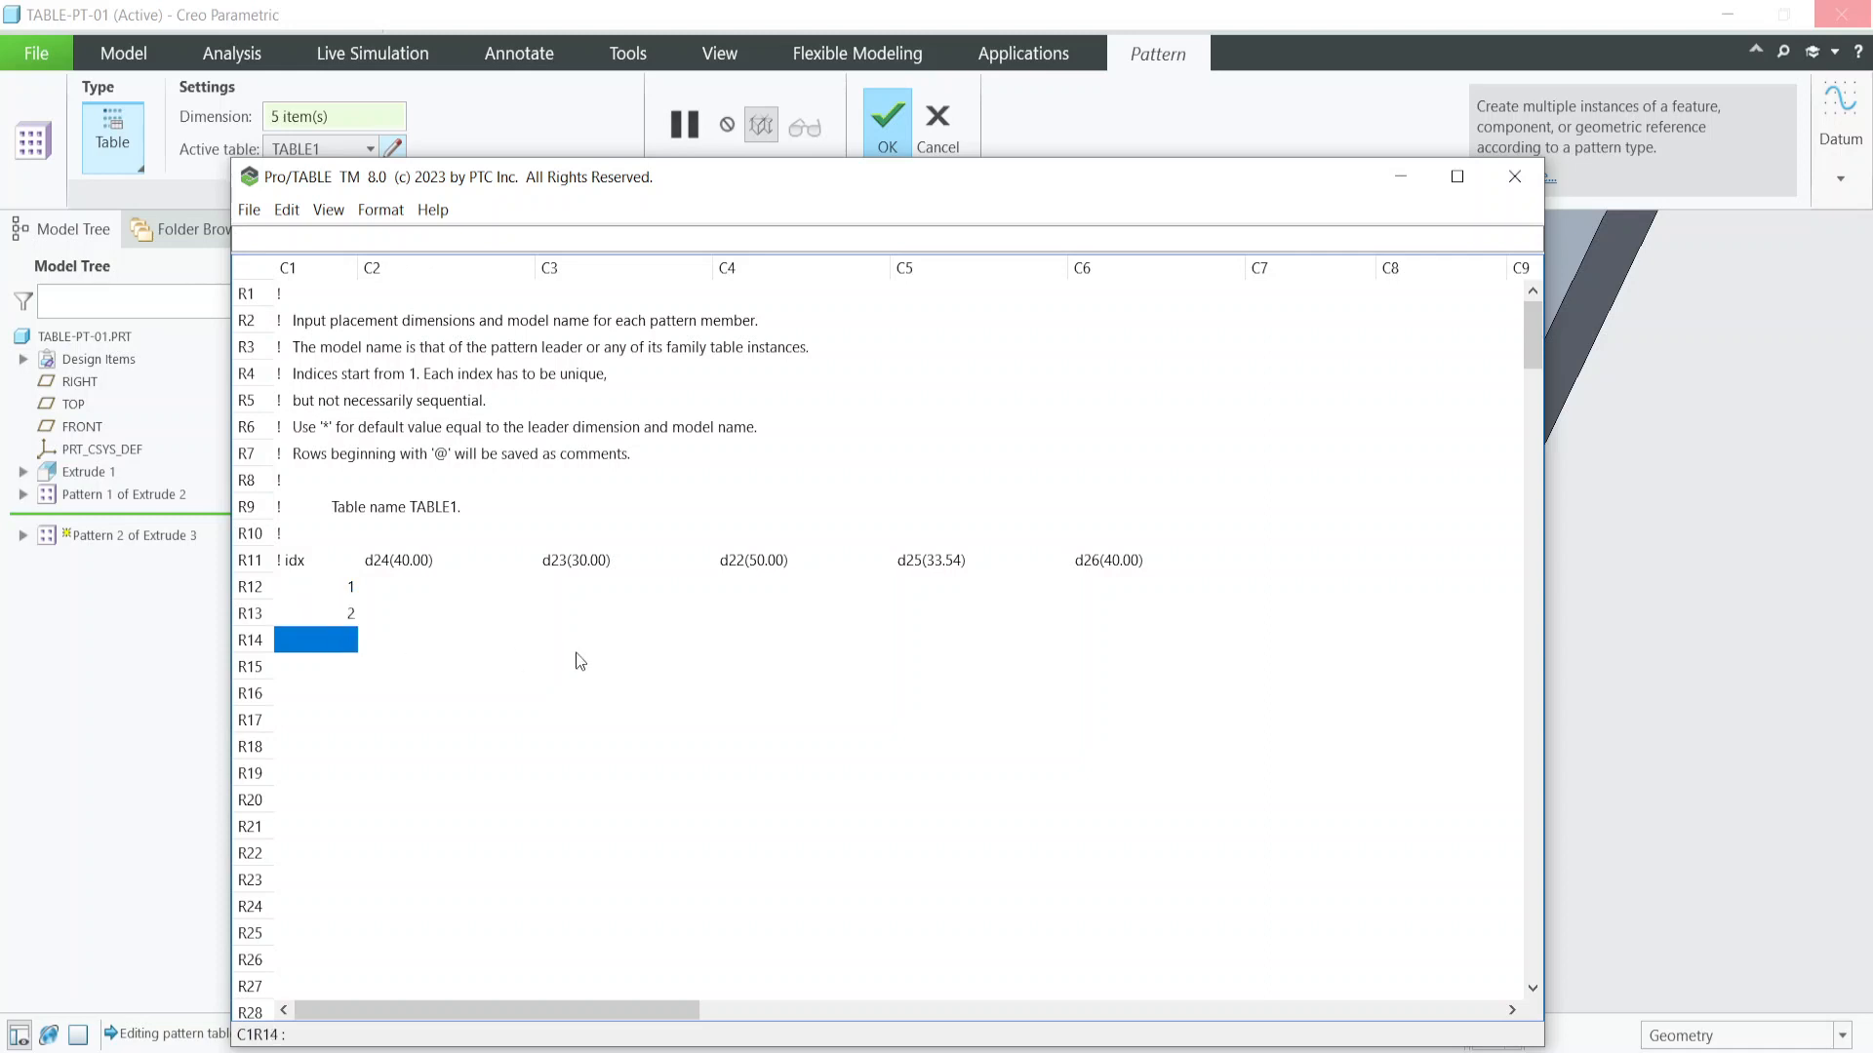
pyautogui.write('3')
pyautogui.click(345, 670)
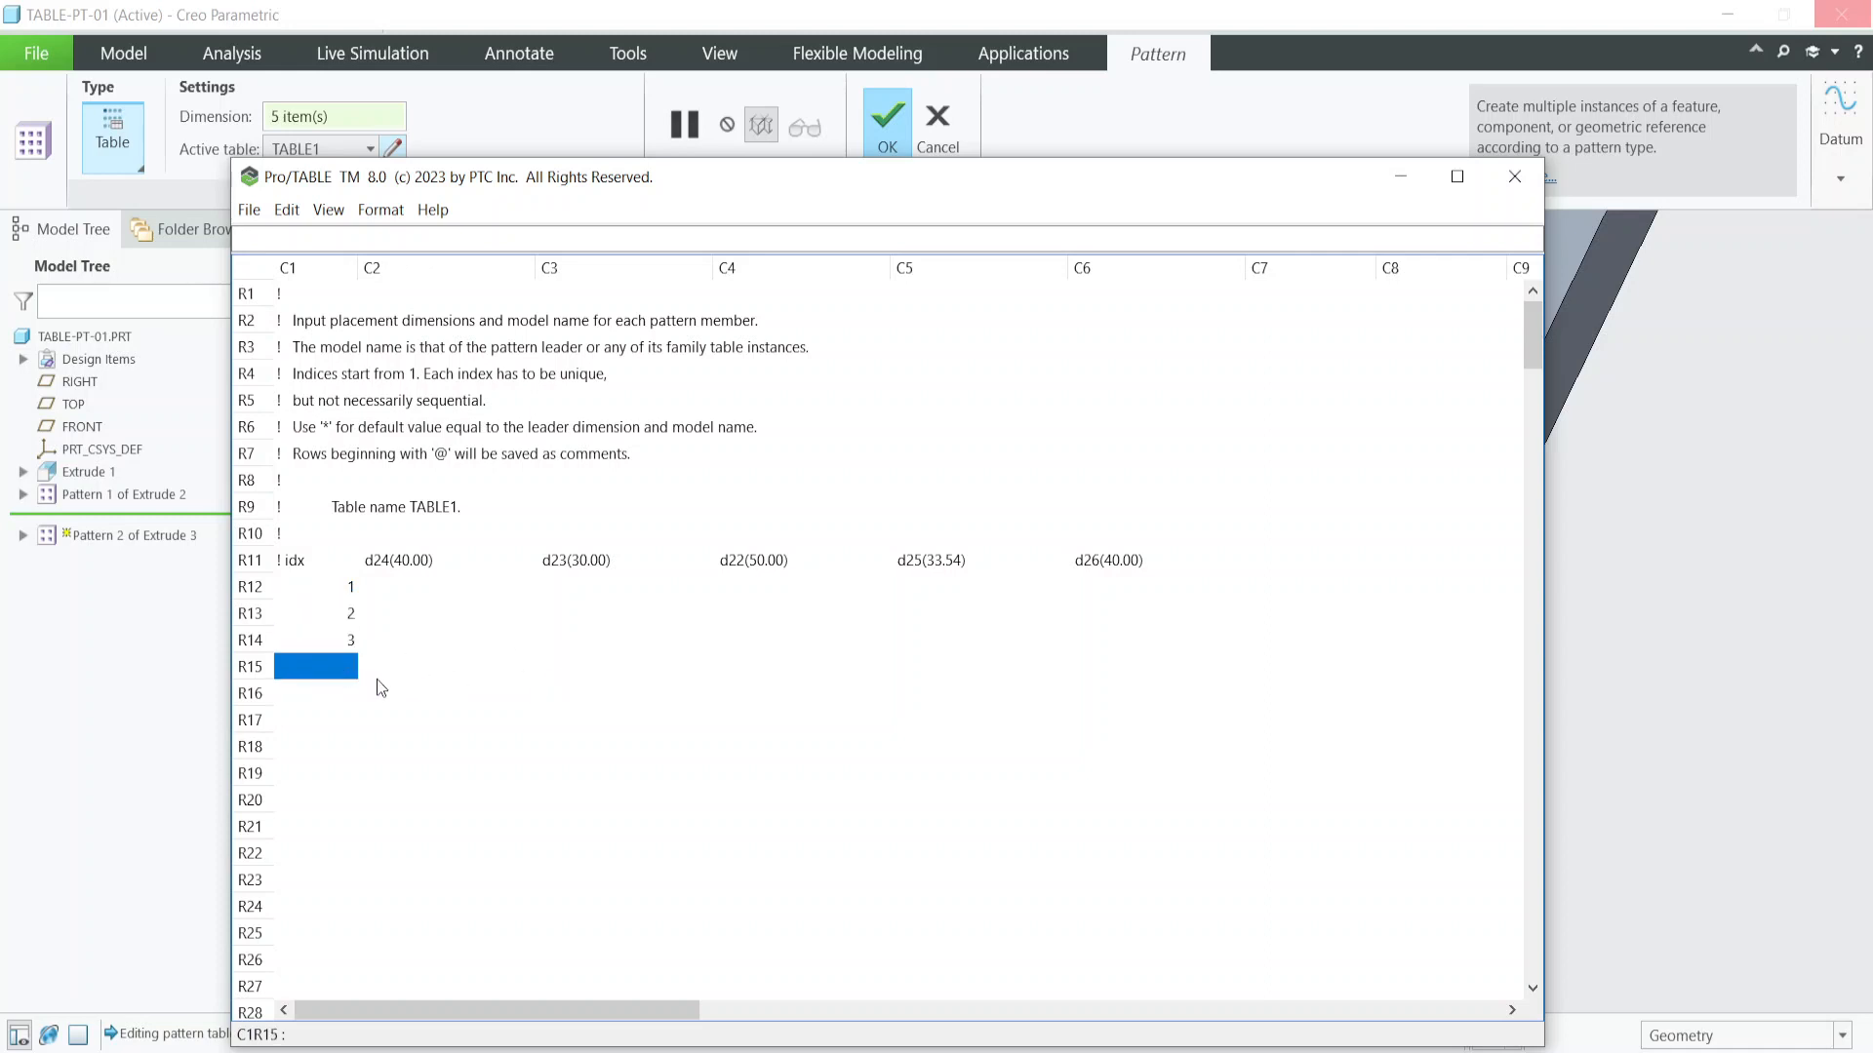
# Fill in member 1 of the pattern table with d24 20, d23 10, d22 100, d25 50 and d26 60.
pyautogui.click(406, 590)
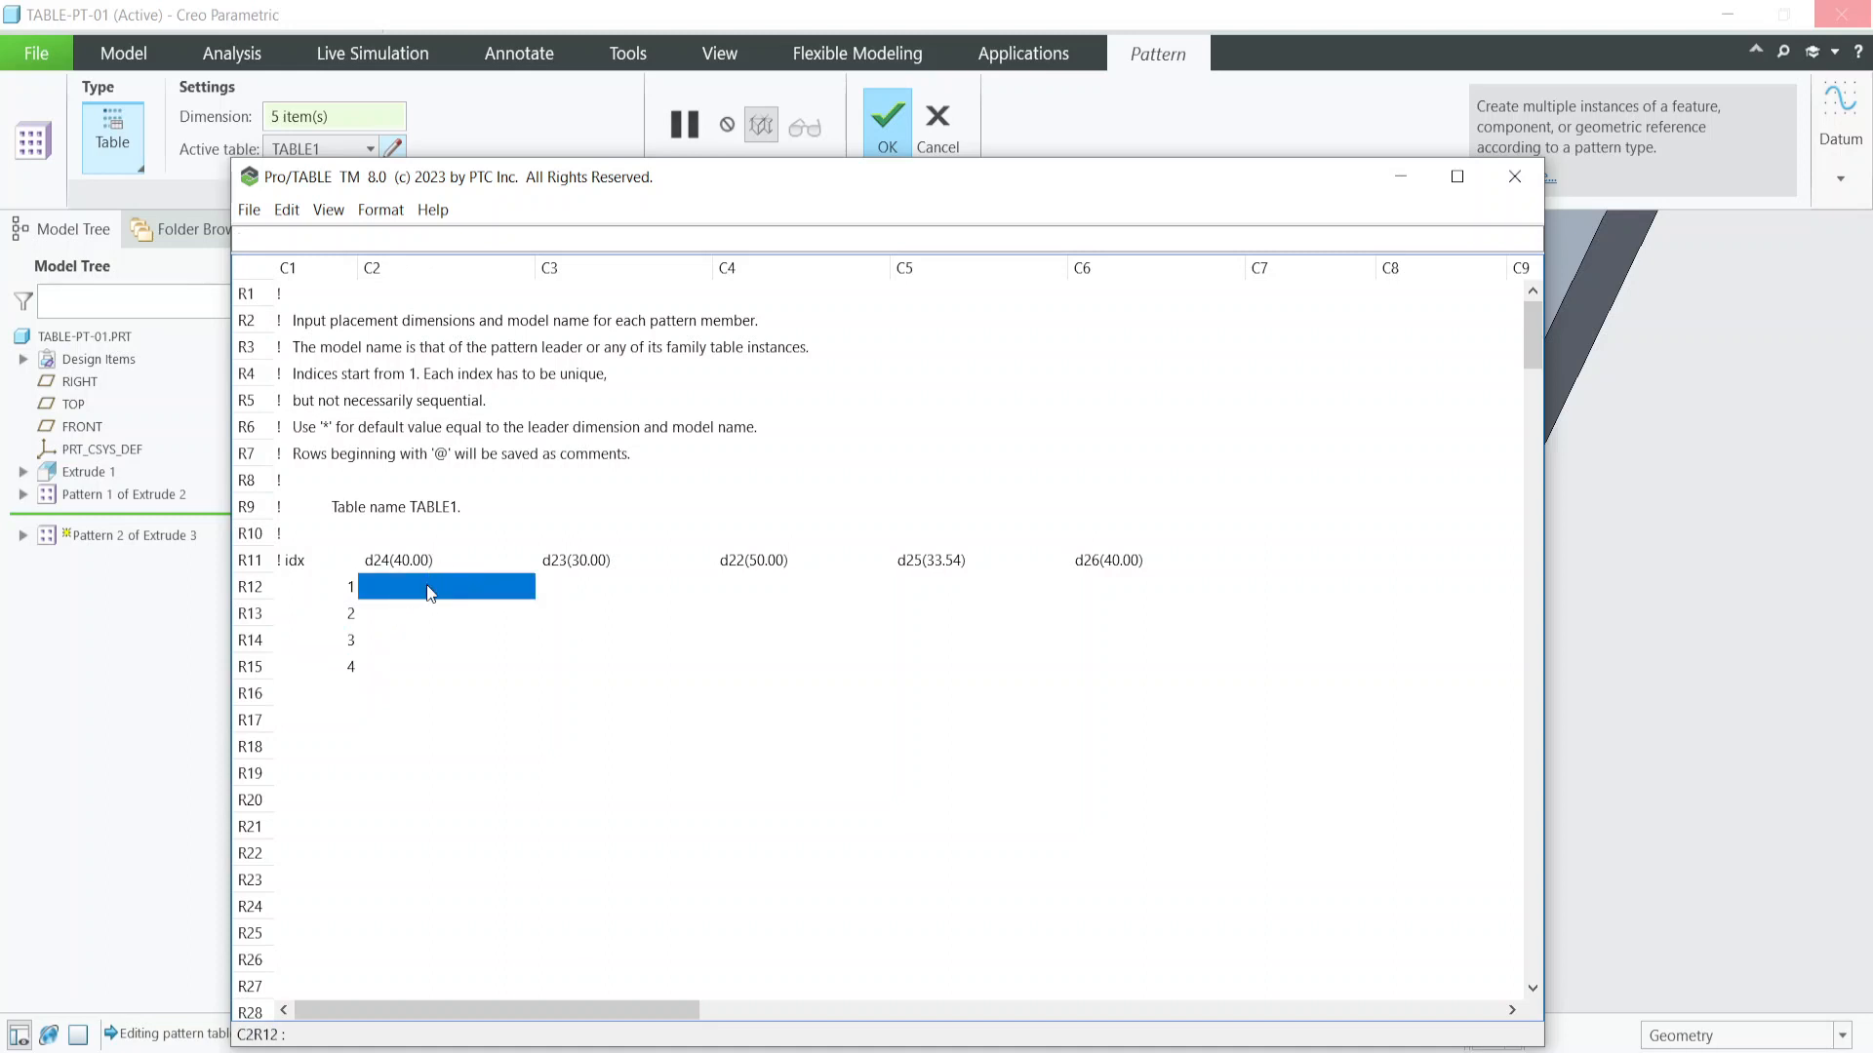
pyautogui.write('20')
pyautogui.click(436, 613)
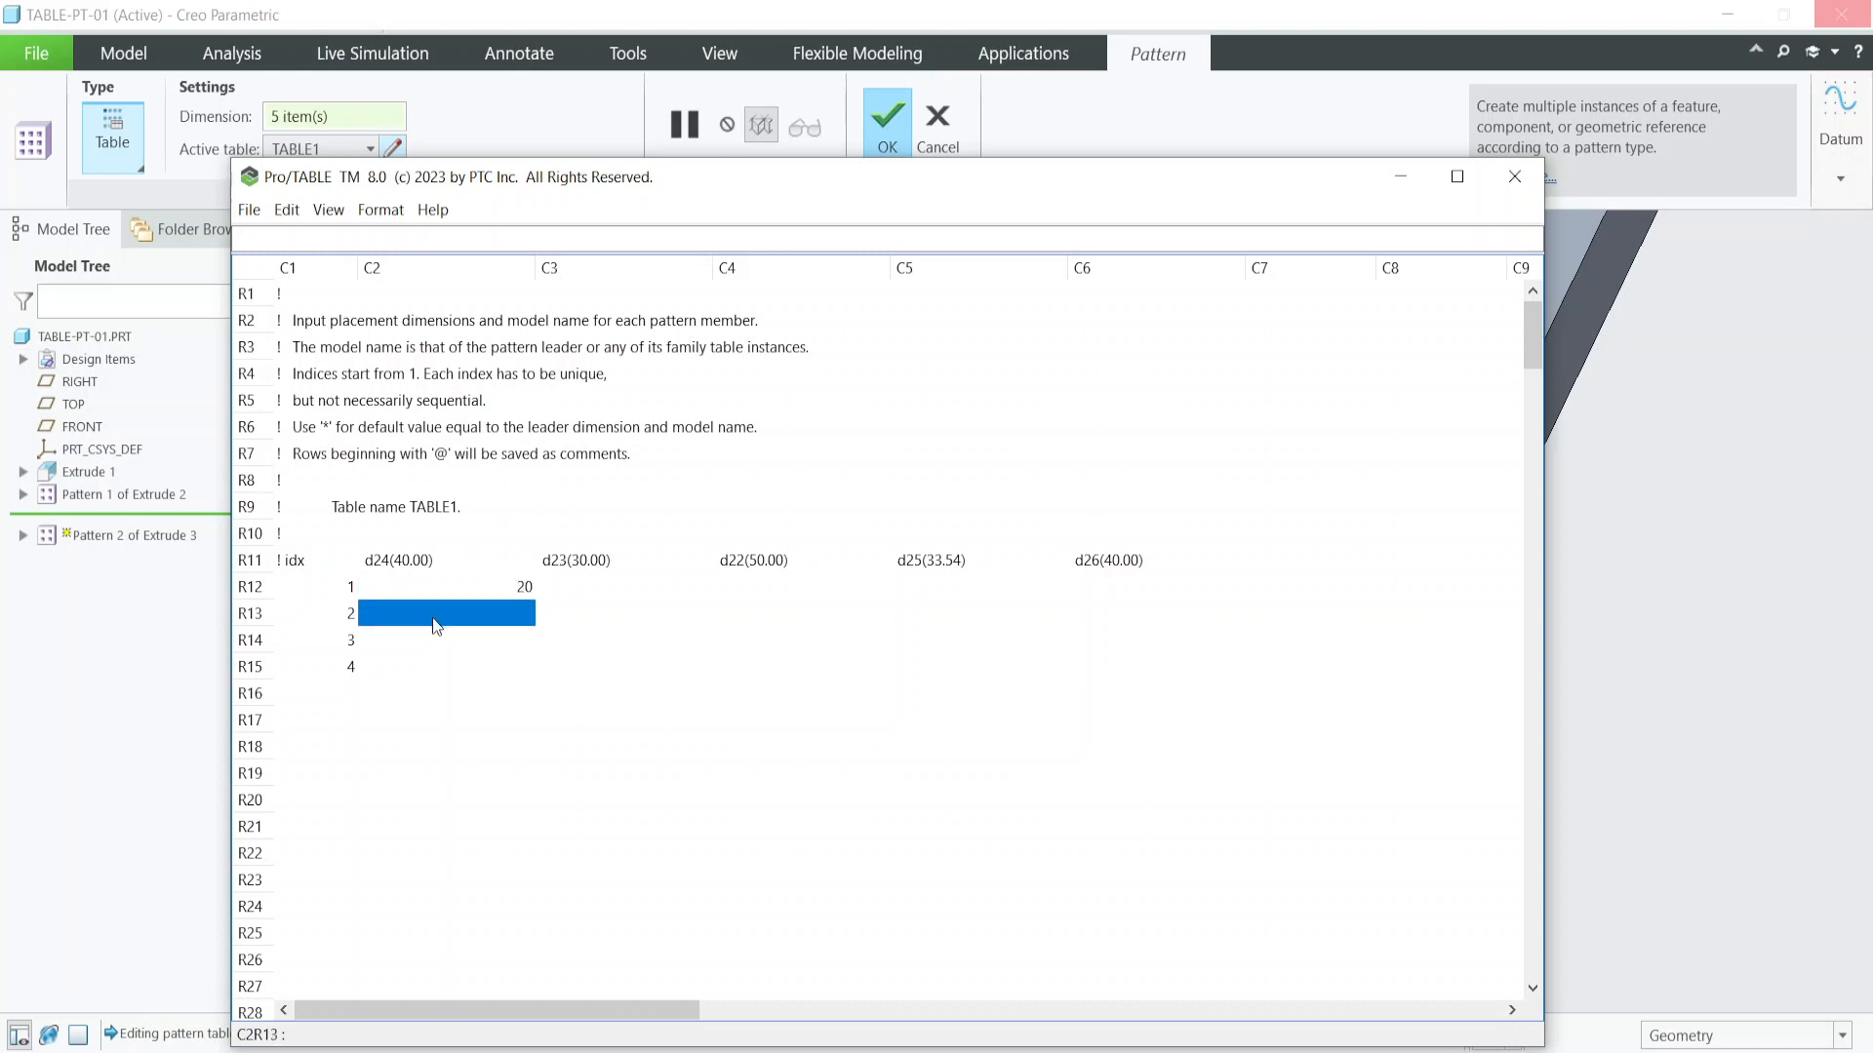
pyautogui.click(585, 588)
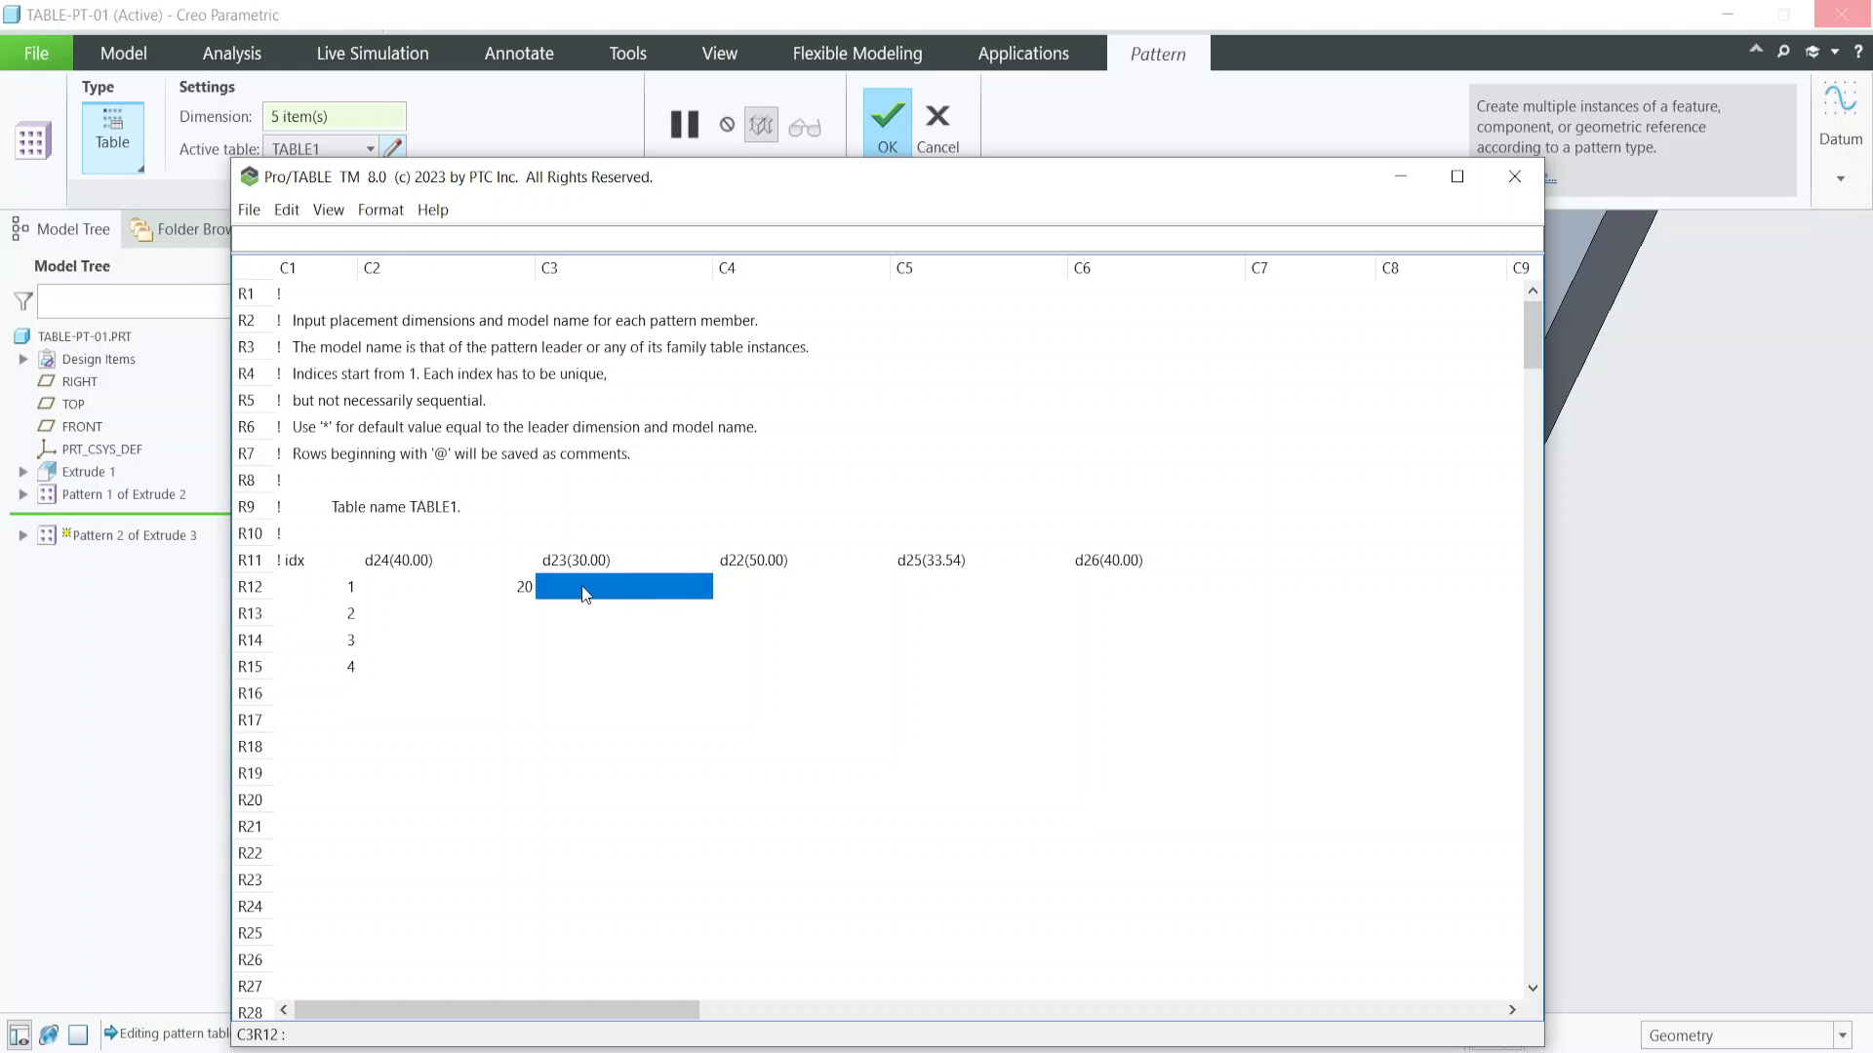
pyautogui.write('10')
pyautogui.click(751, 585)
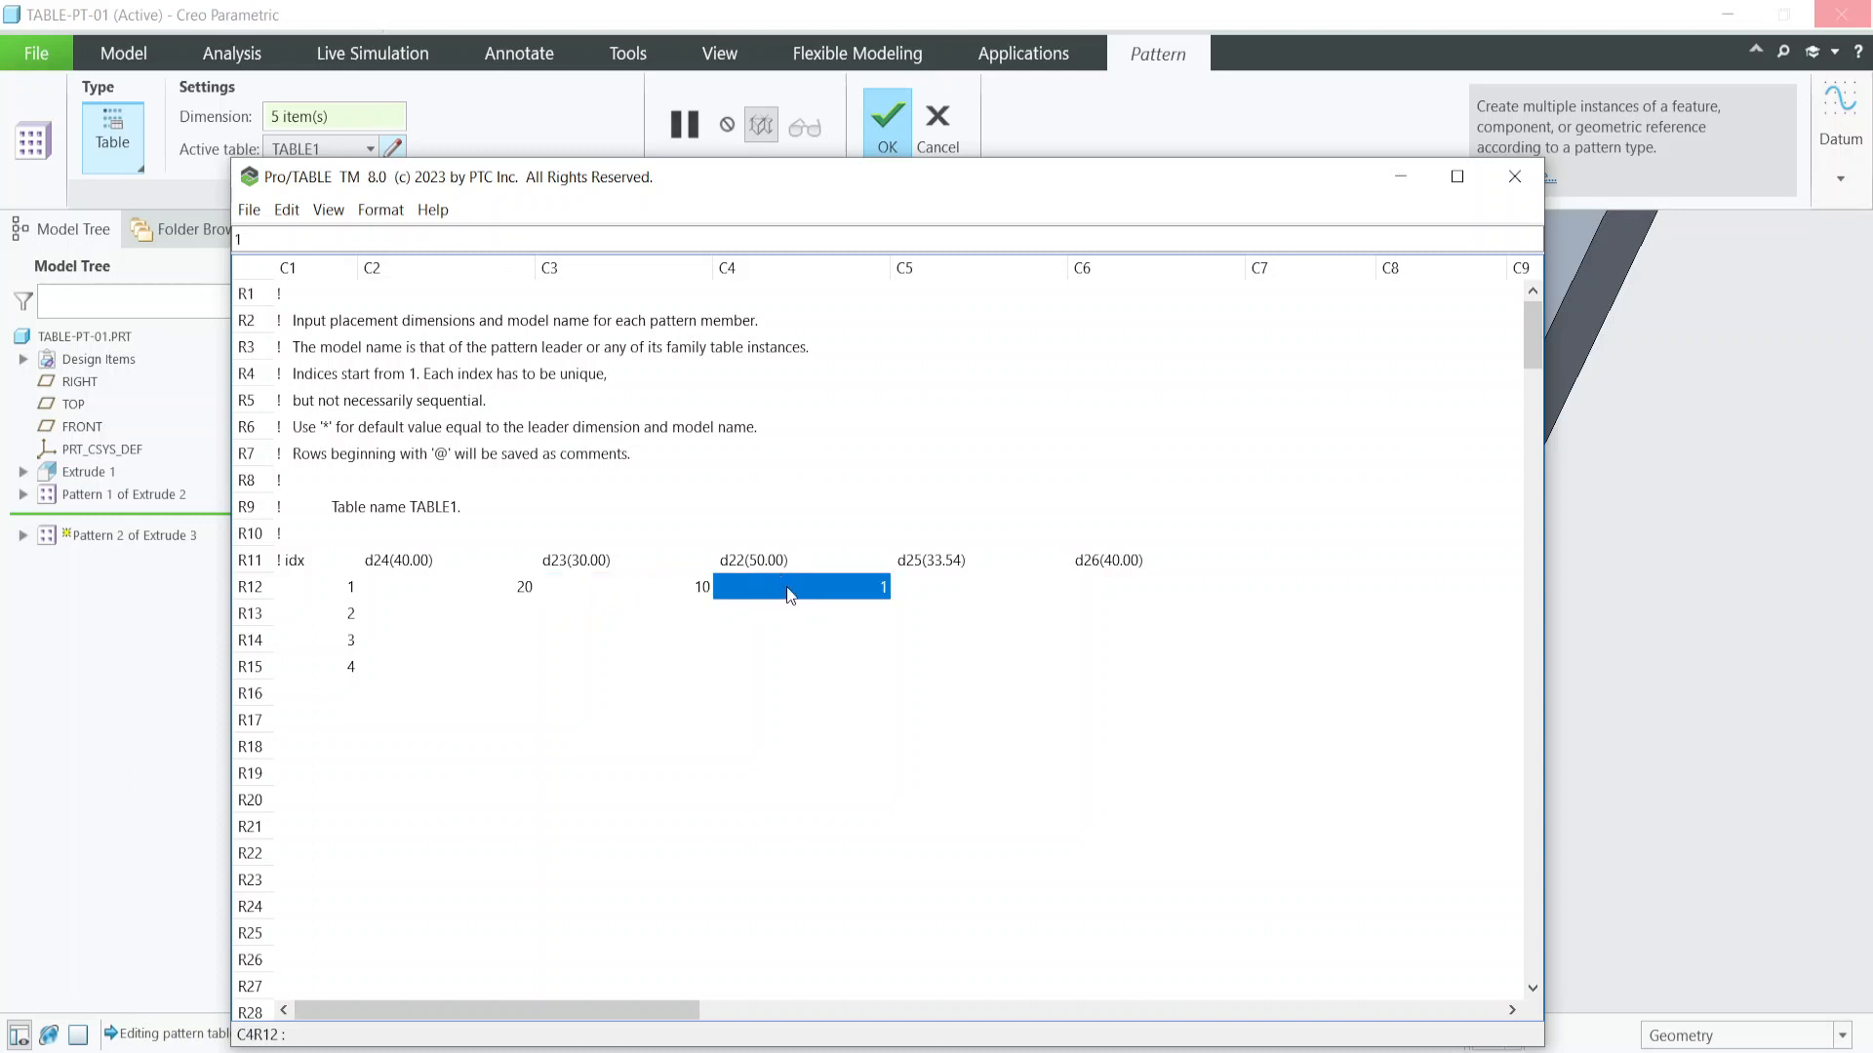
pyautogui.write('100')
pyautogui.click(948, 586)
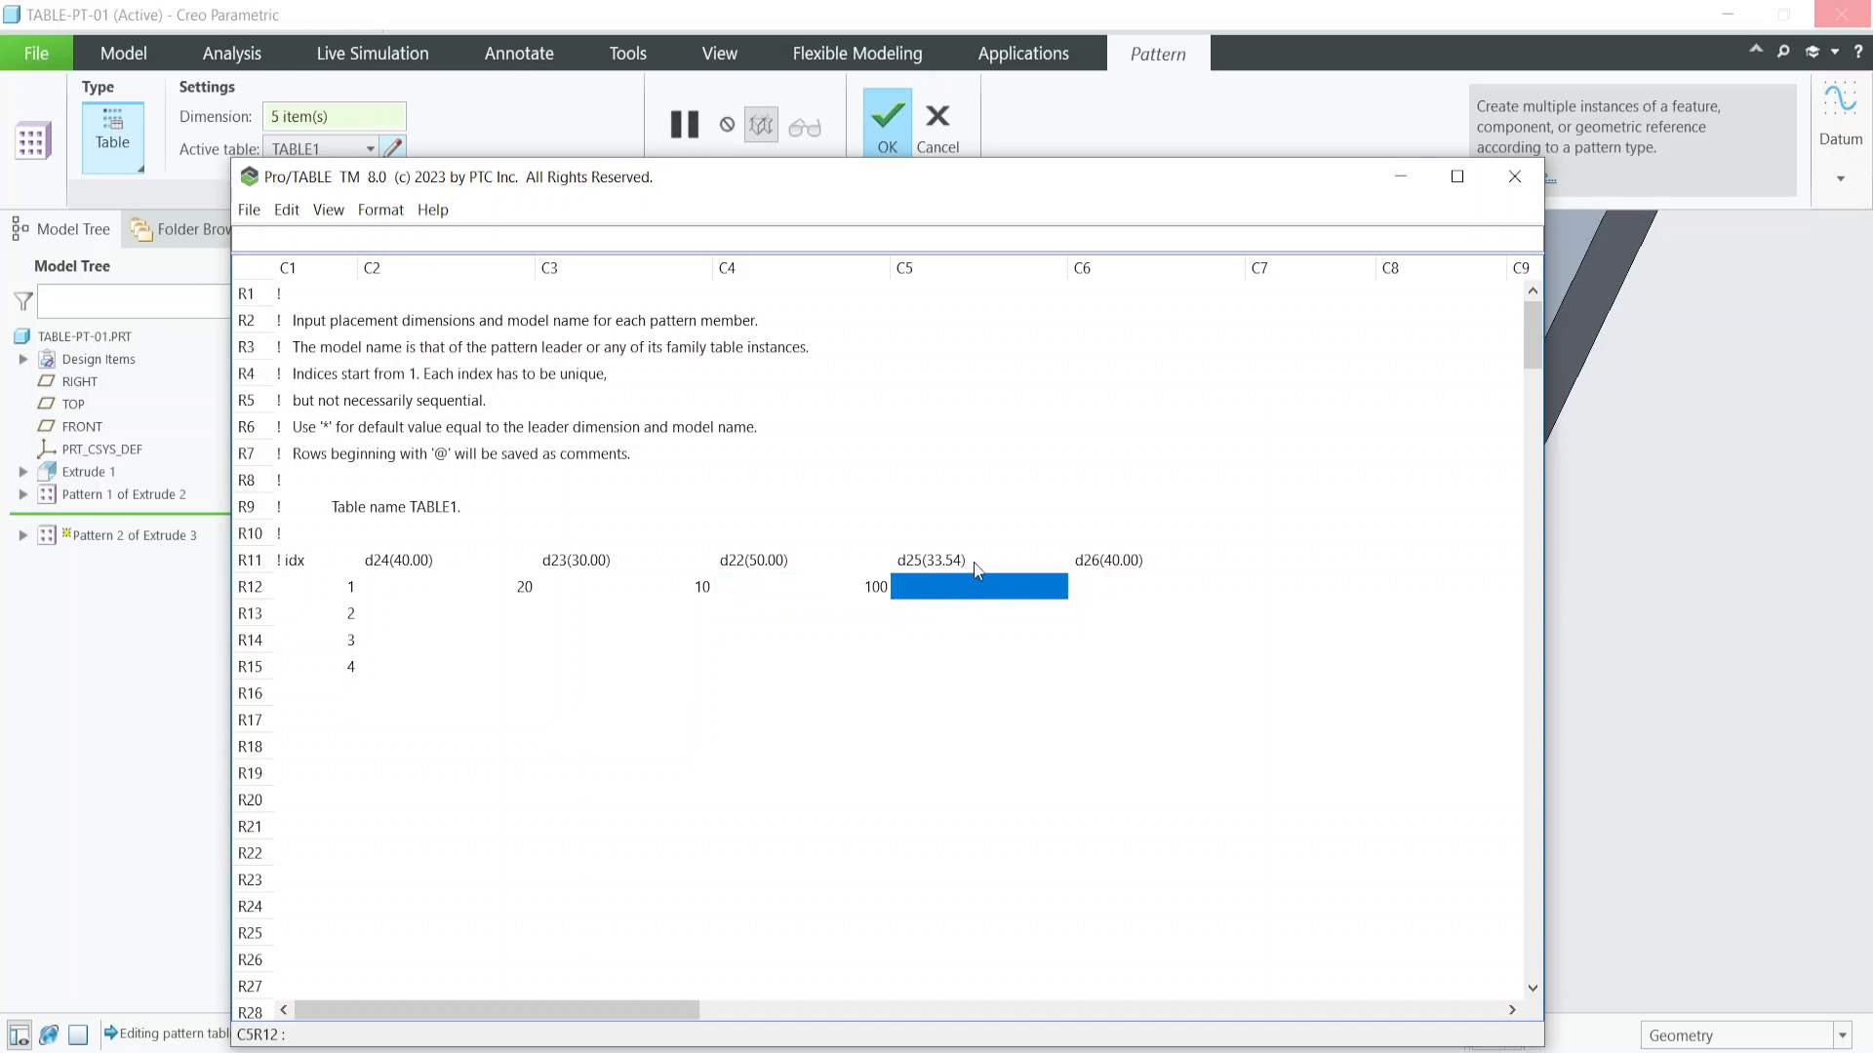
pyautogui.write('50')
pyautogui.click(1114, 589)
pyautogui.write('60')
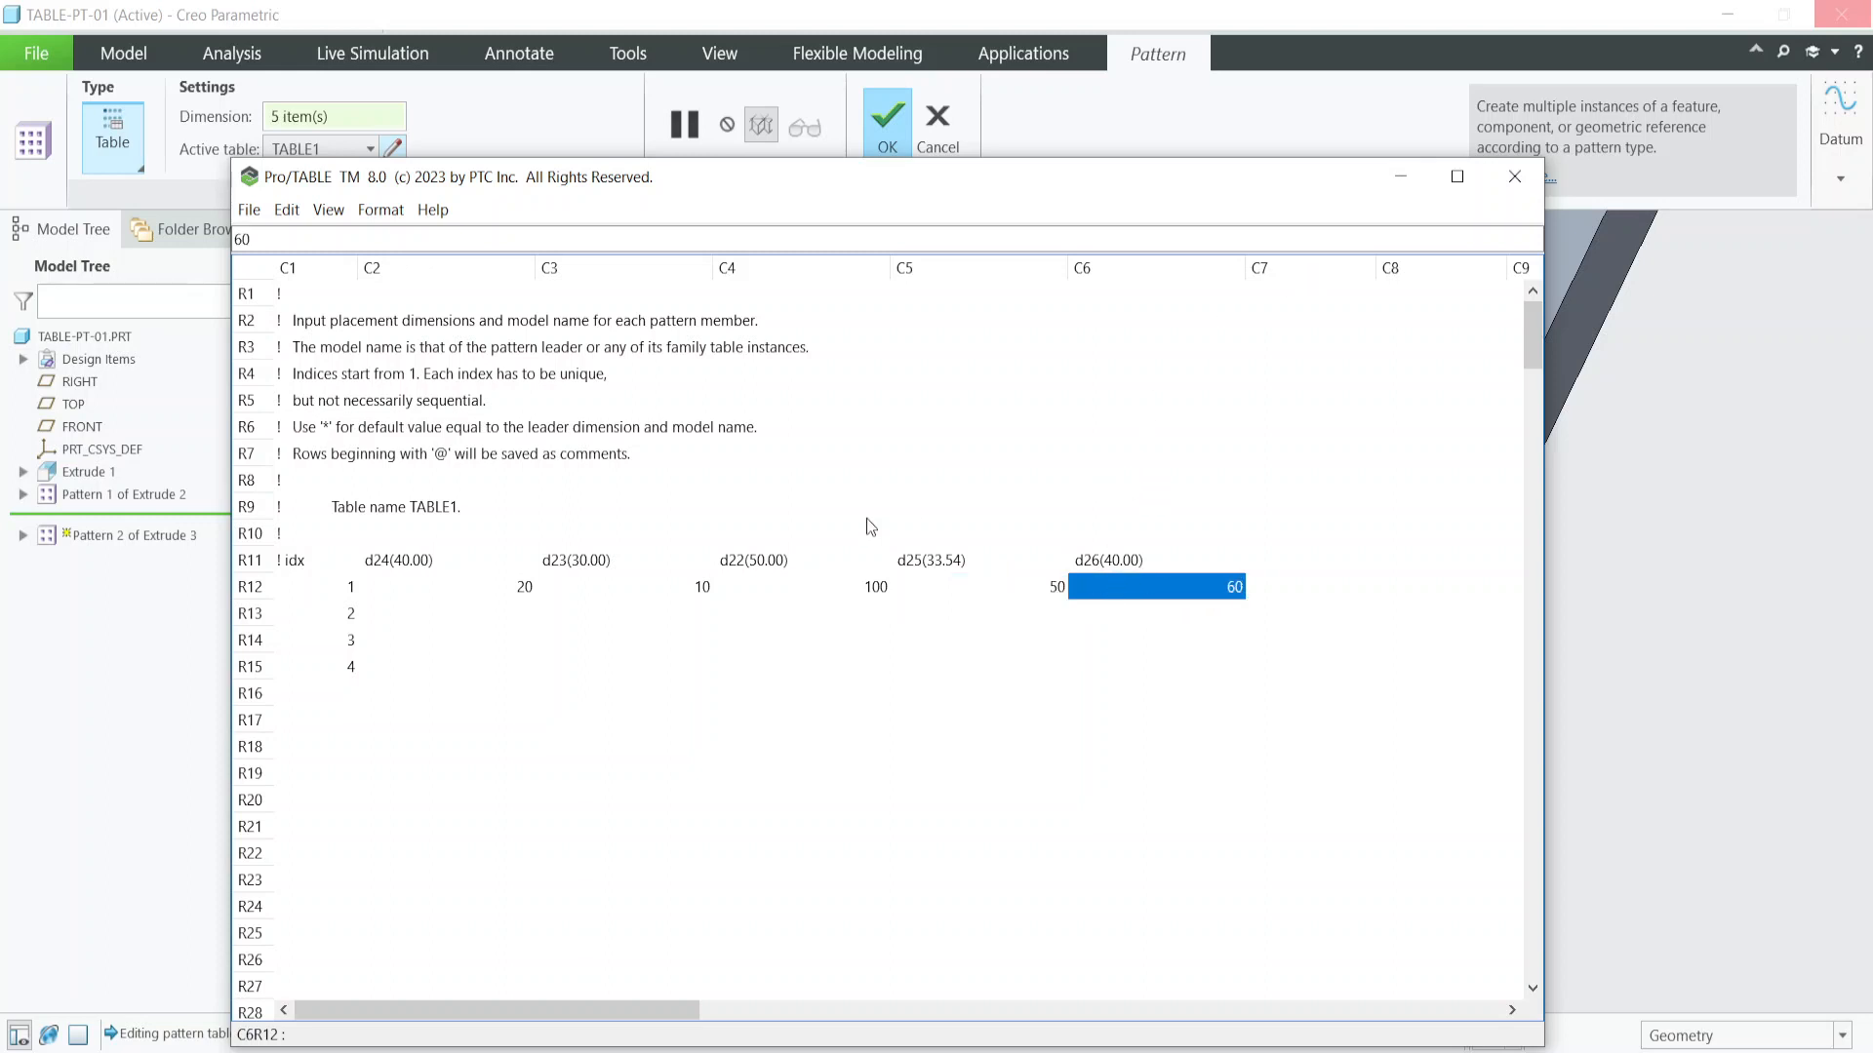
# Try to close the pattern table with only member 1 filled in, and return to editing it.
pyautogui.click(851, 454)
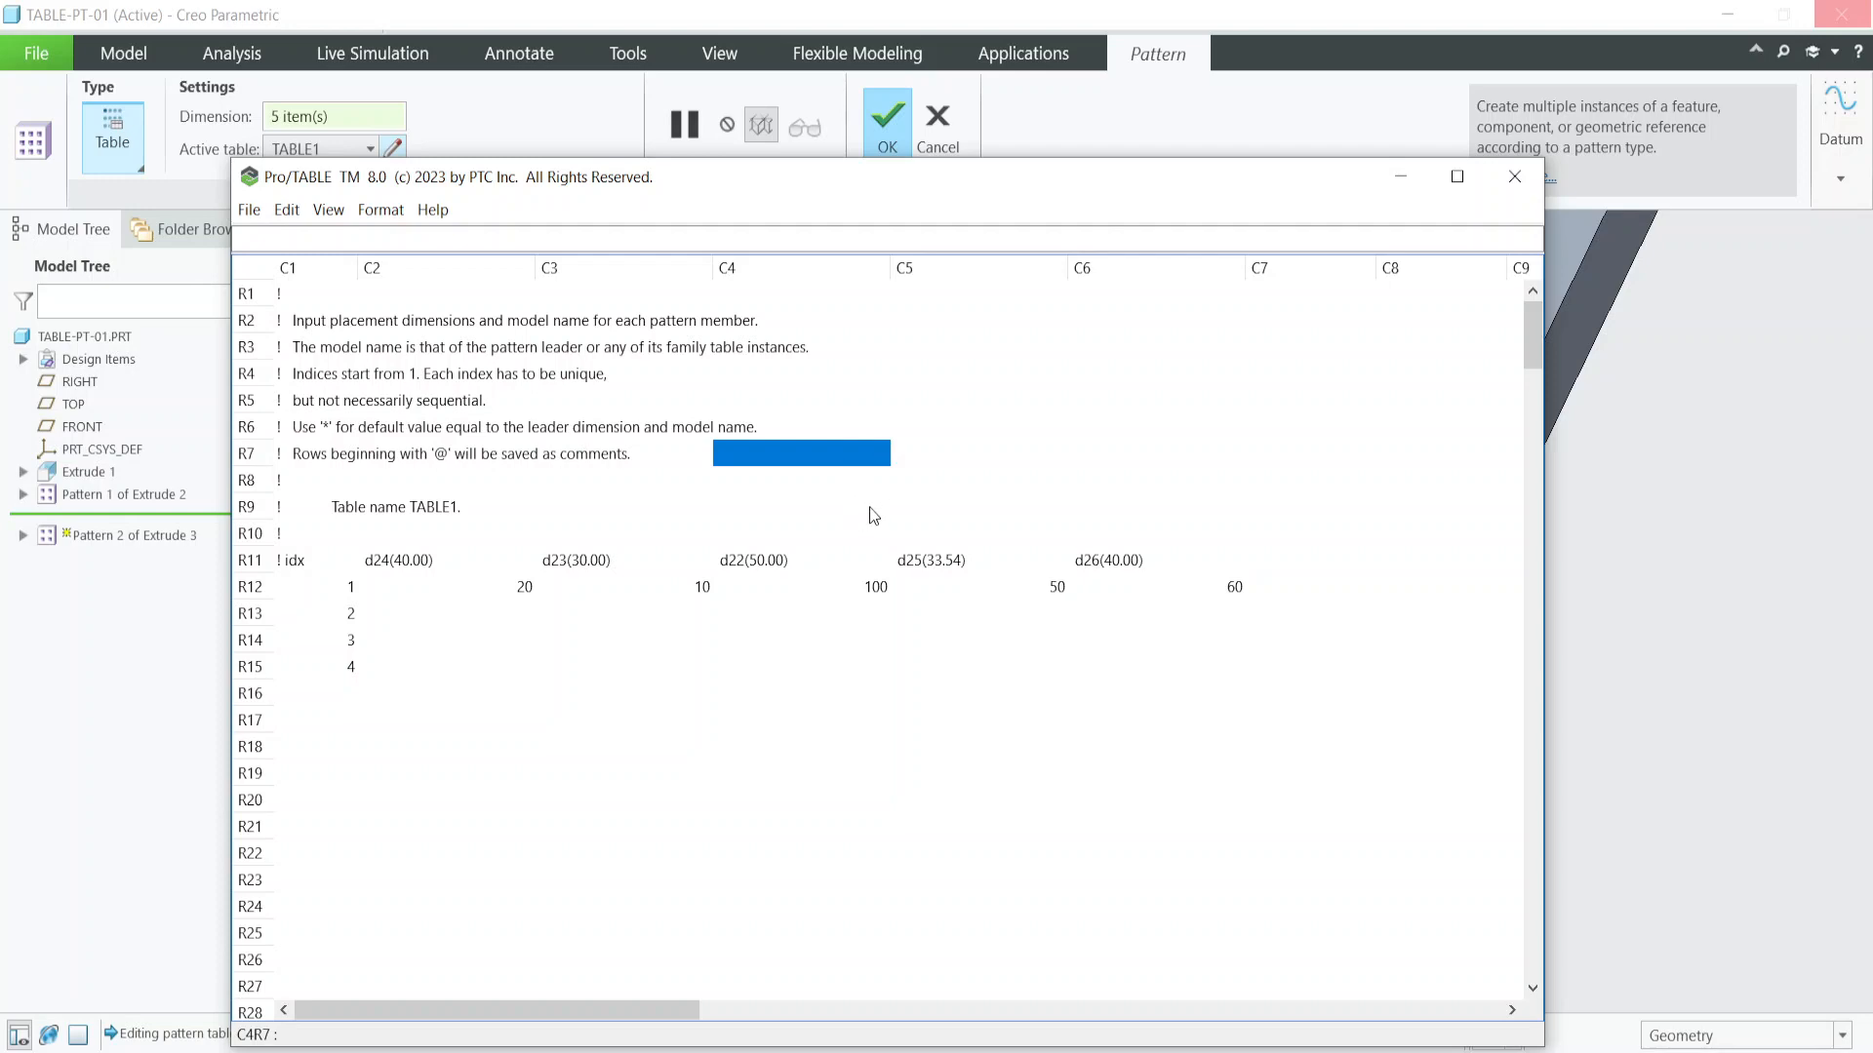
pyautogui.click(1514, 176)
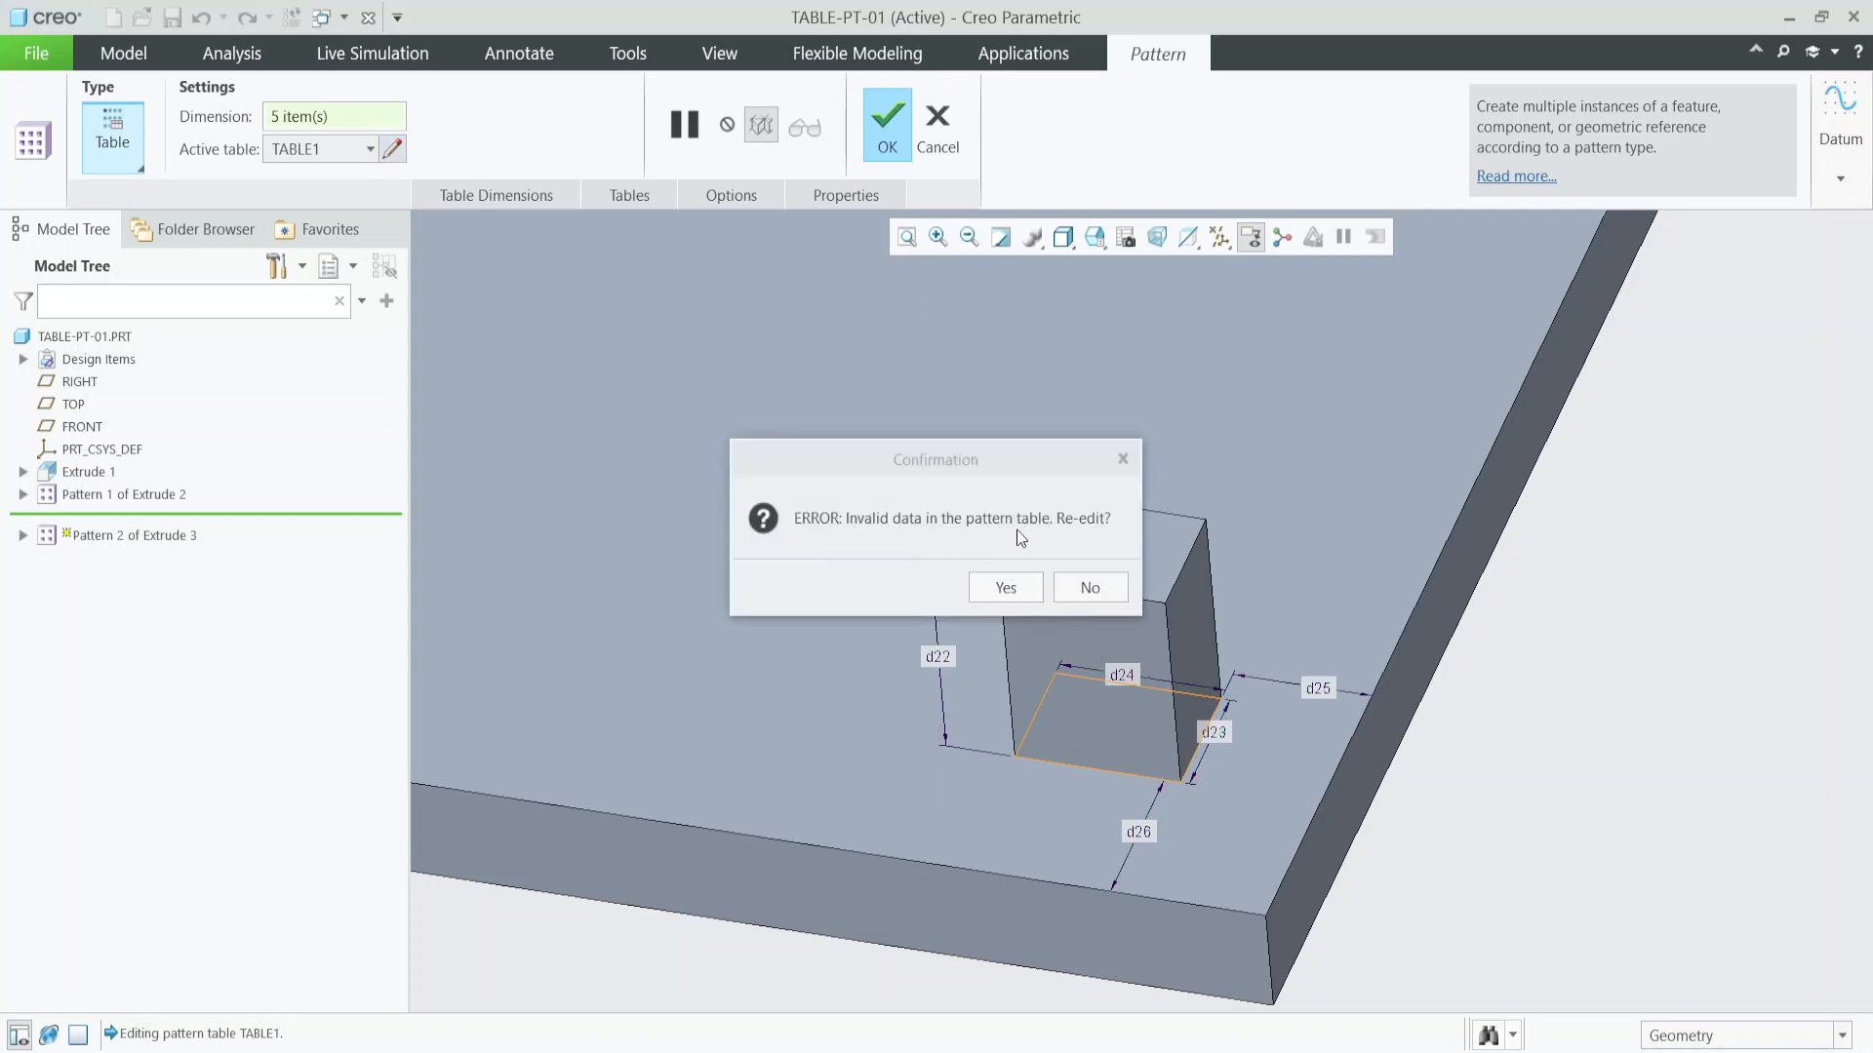
pyautogui.click(1005, 588)
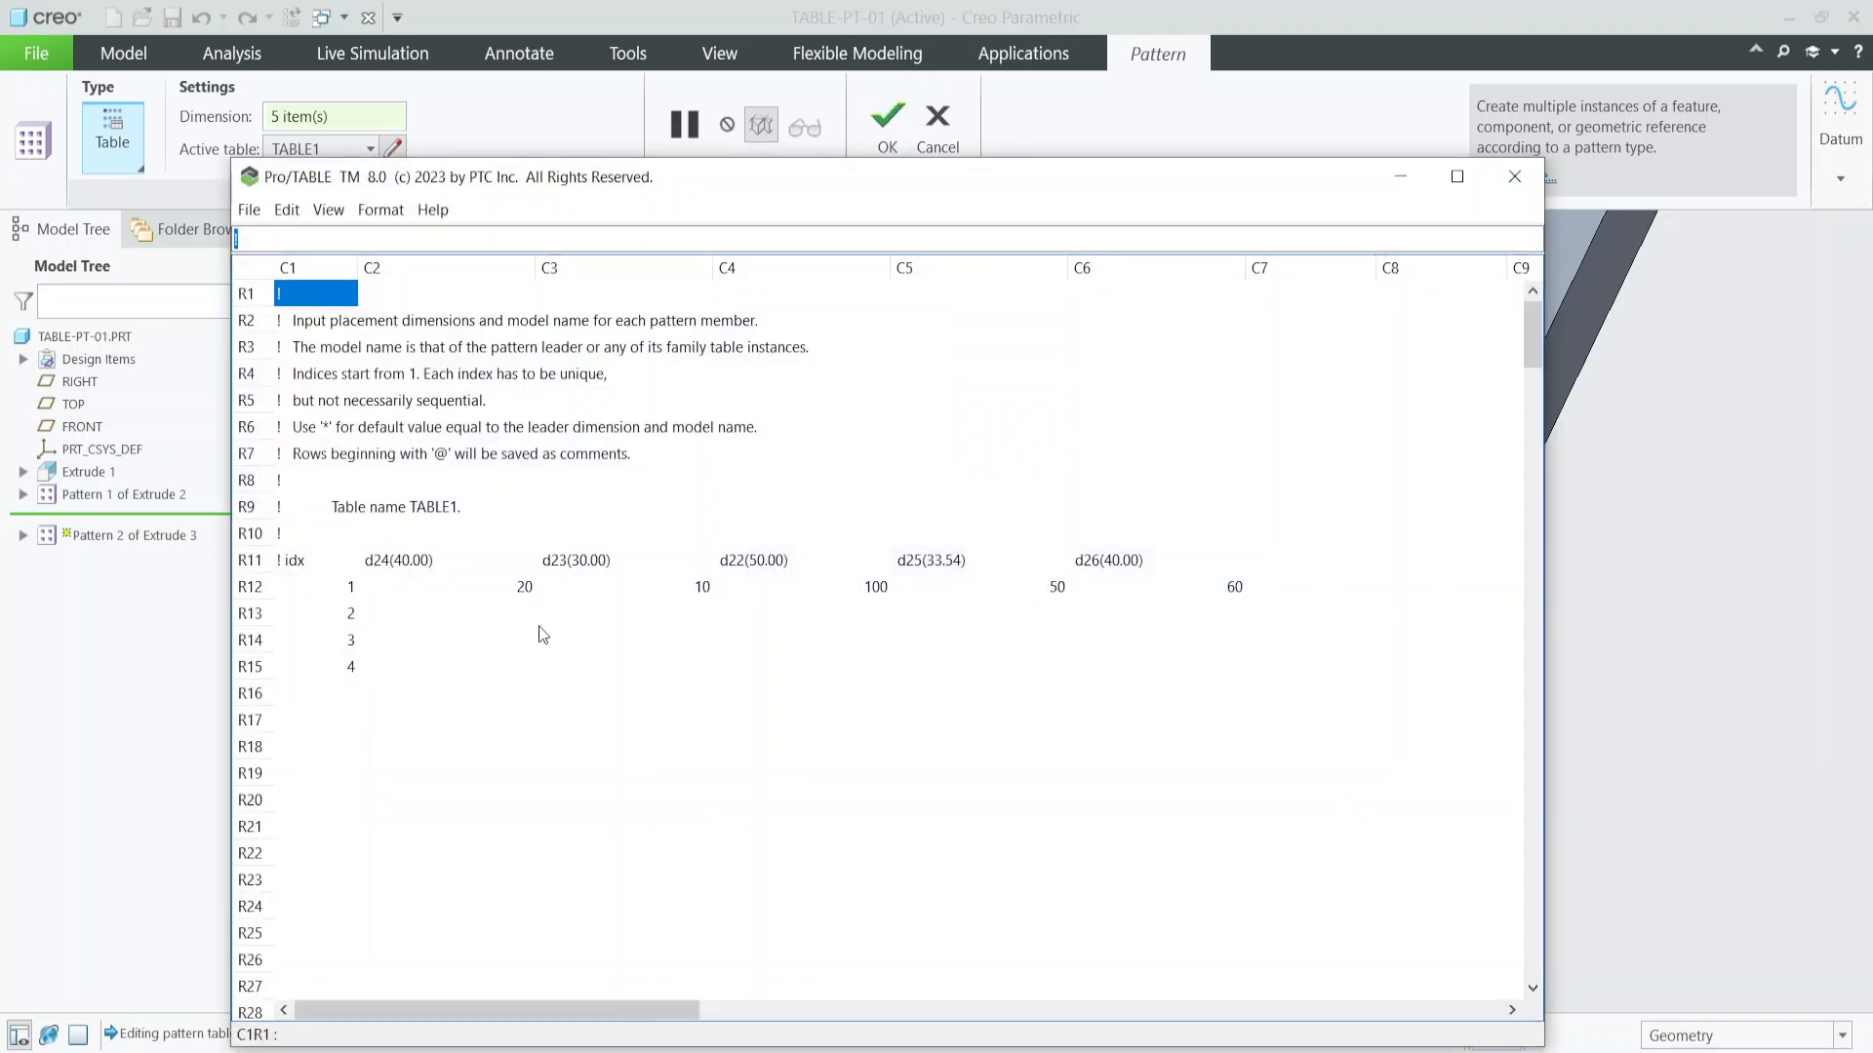
pyautogui.click(467, 585)
pyautogui.click(627, 585)
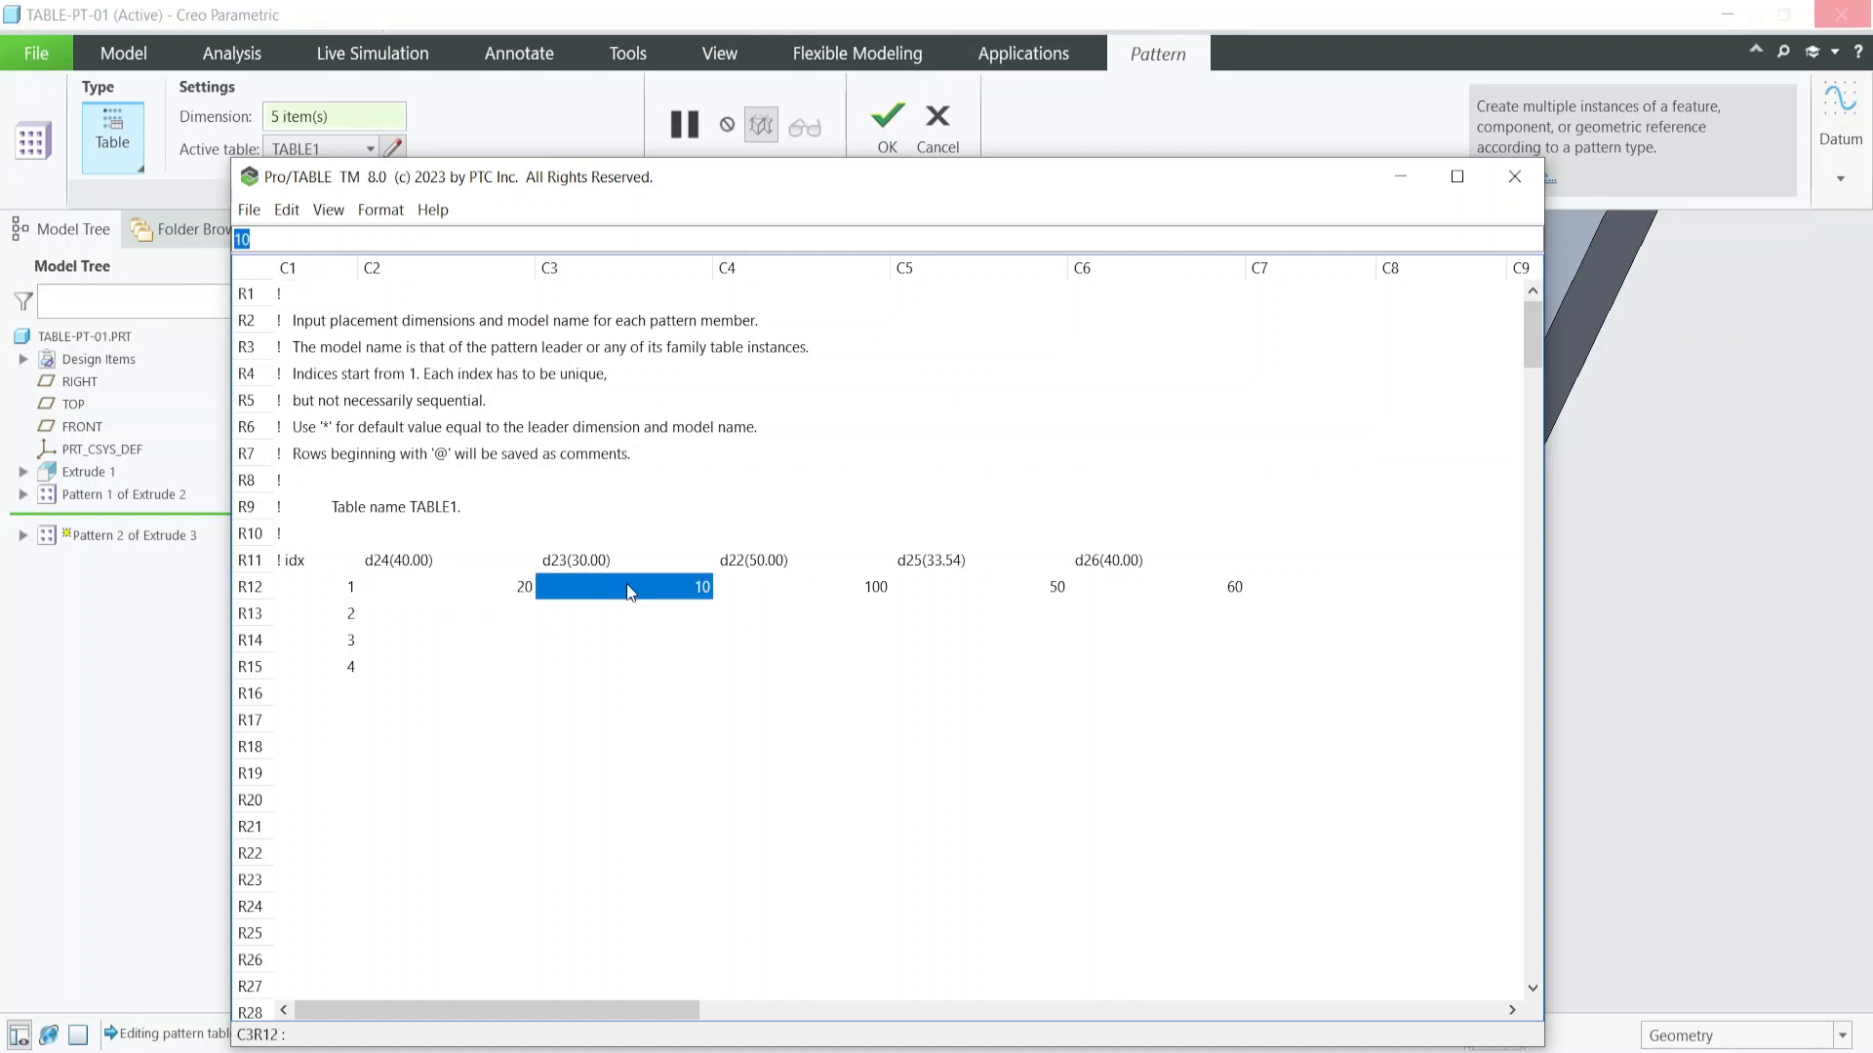
pyautogui.click(735, 585)
pyautogui.click(952, 586)
pyautogui.click(1172, 586)
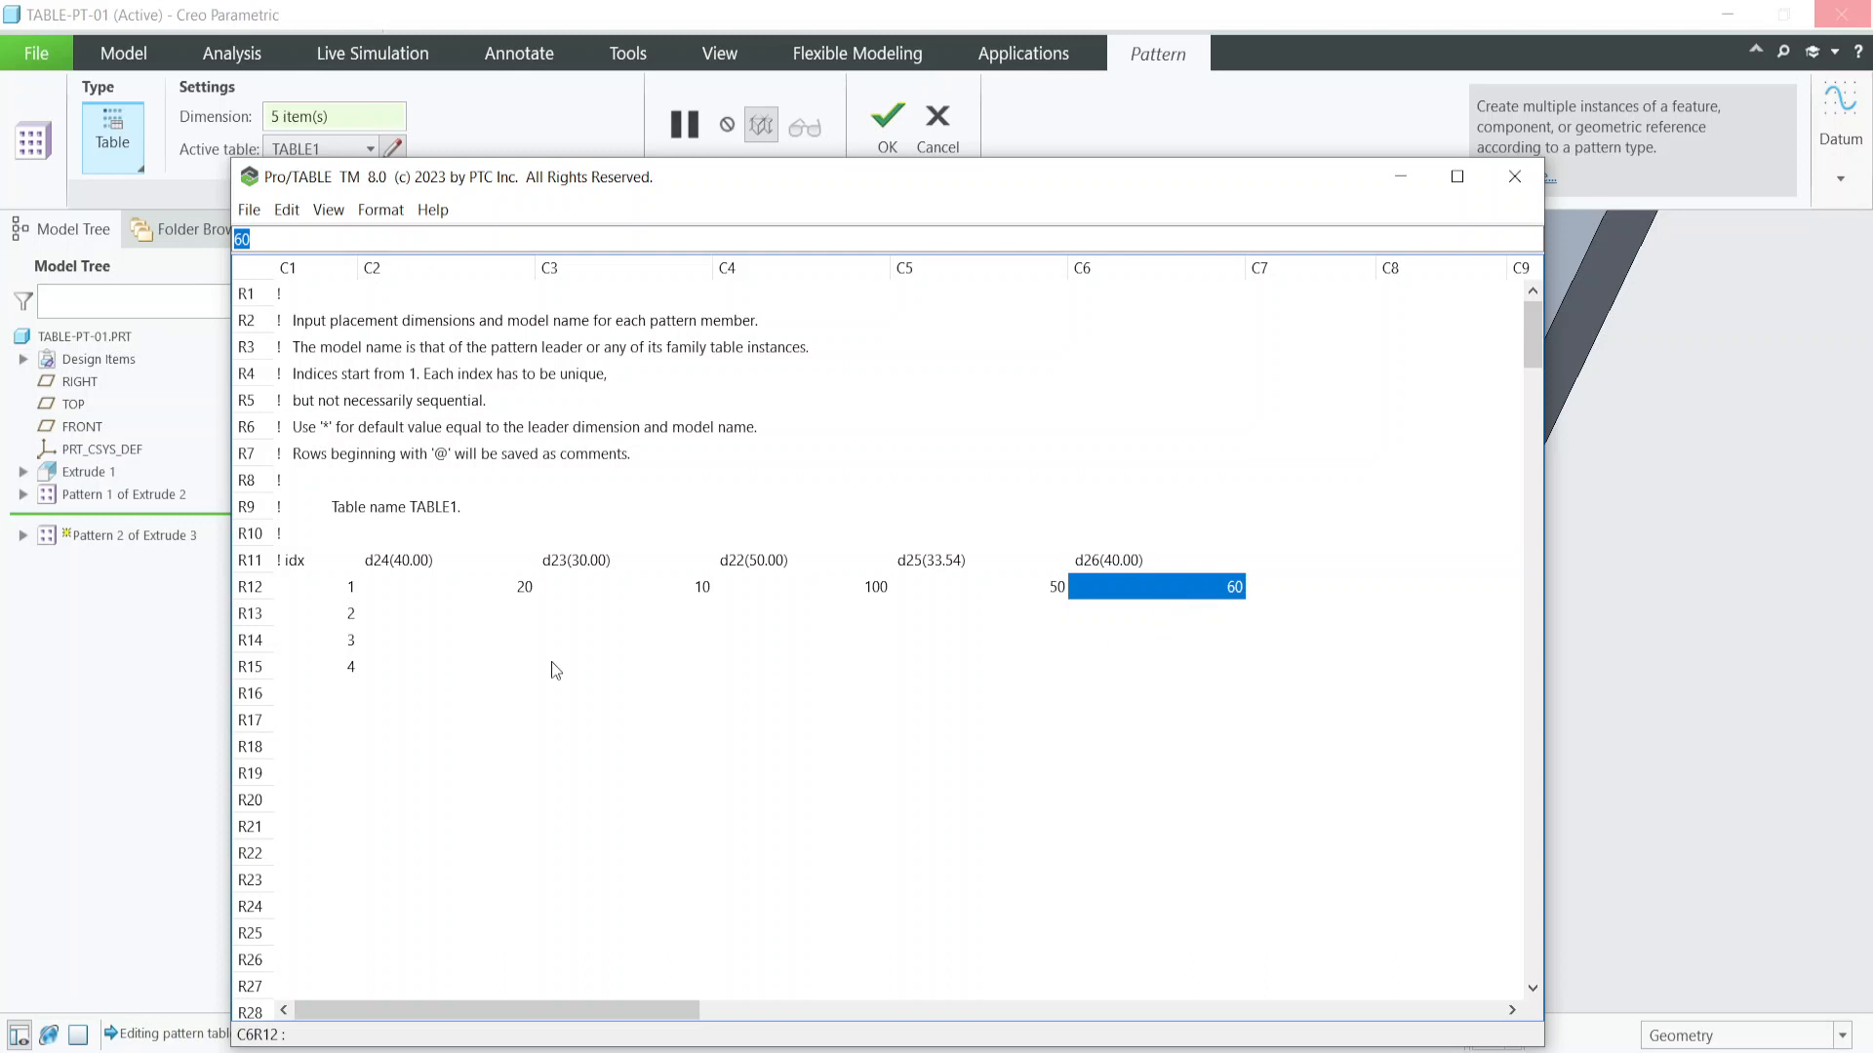
pyautogui.moveTo(348, 612); pyautogui.dragTo(342, 671)
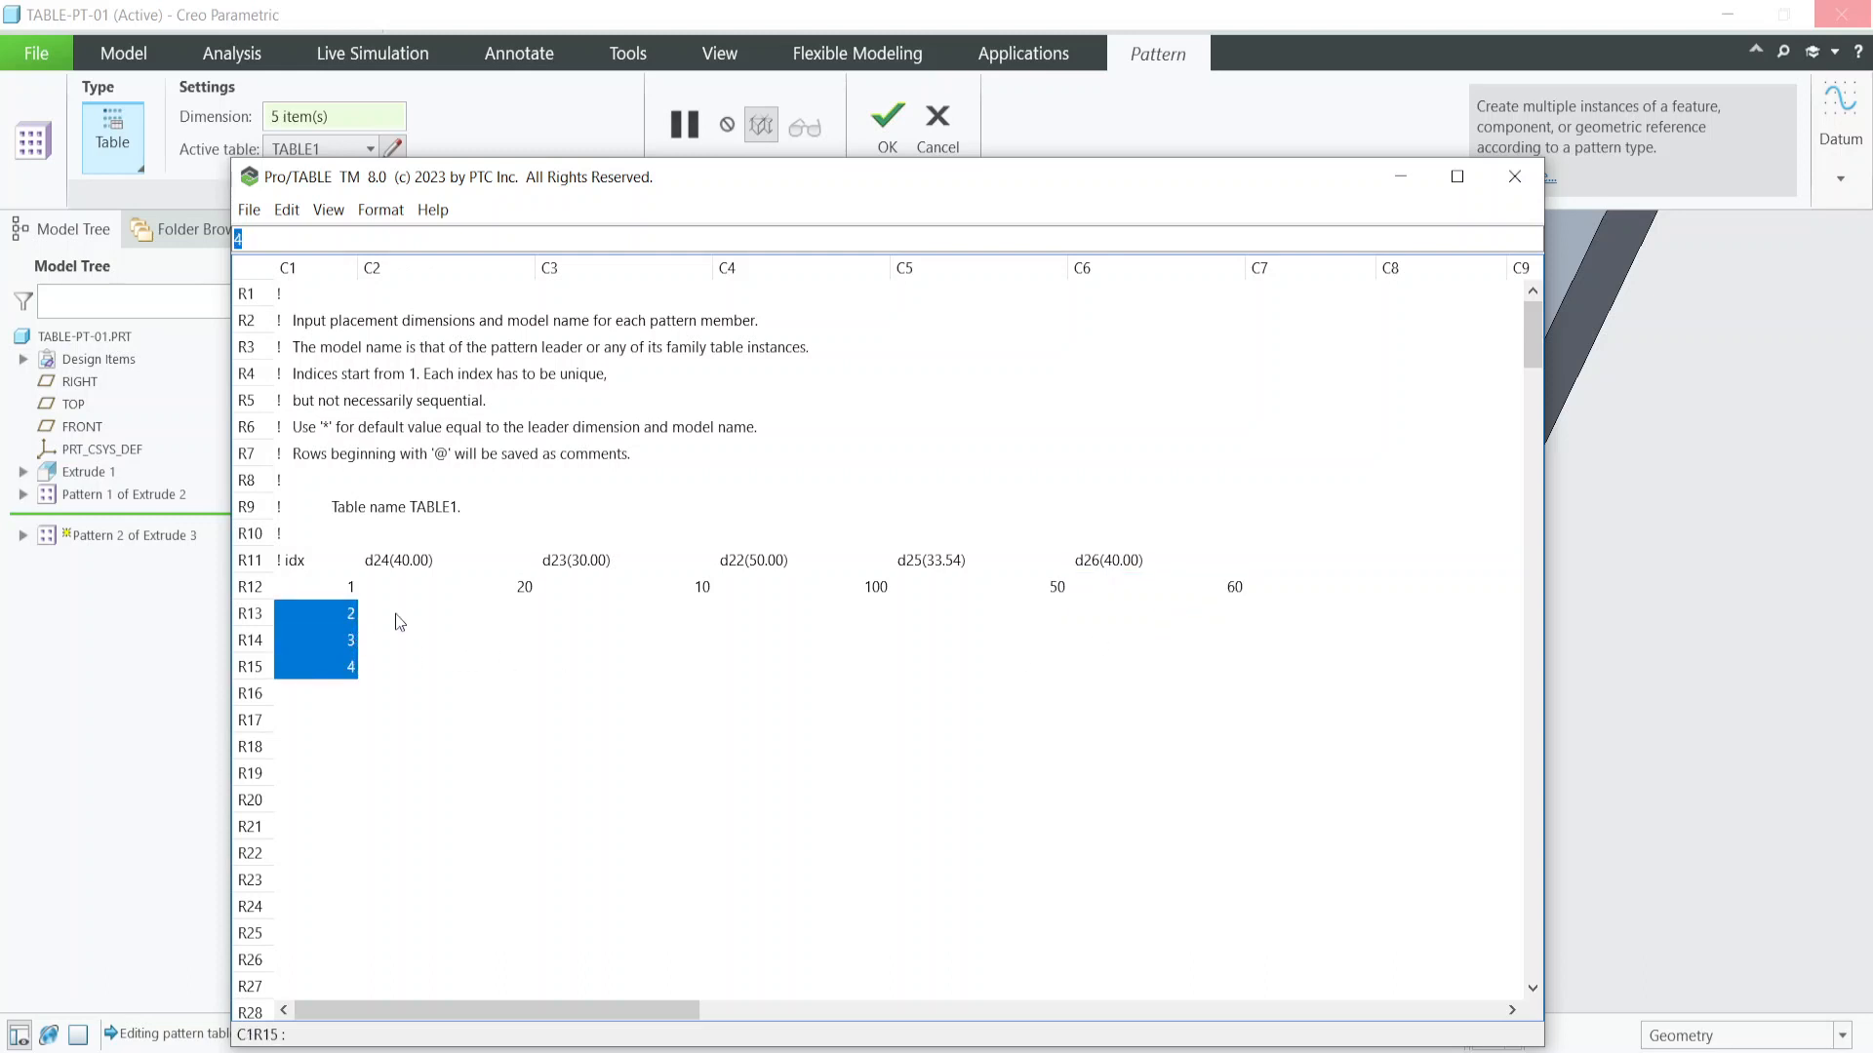
# Set member 2's width d24 to 30 and depth d23 to 15 in the pattern table.
pyautogui.click(423, 621)
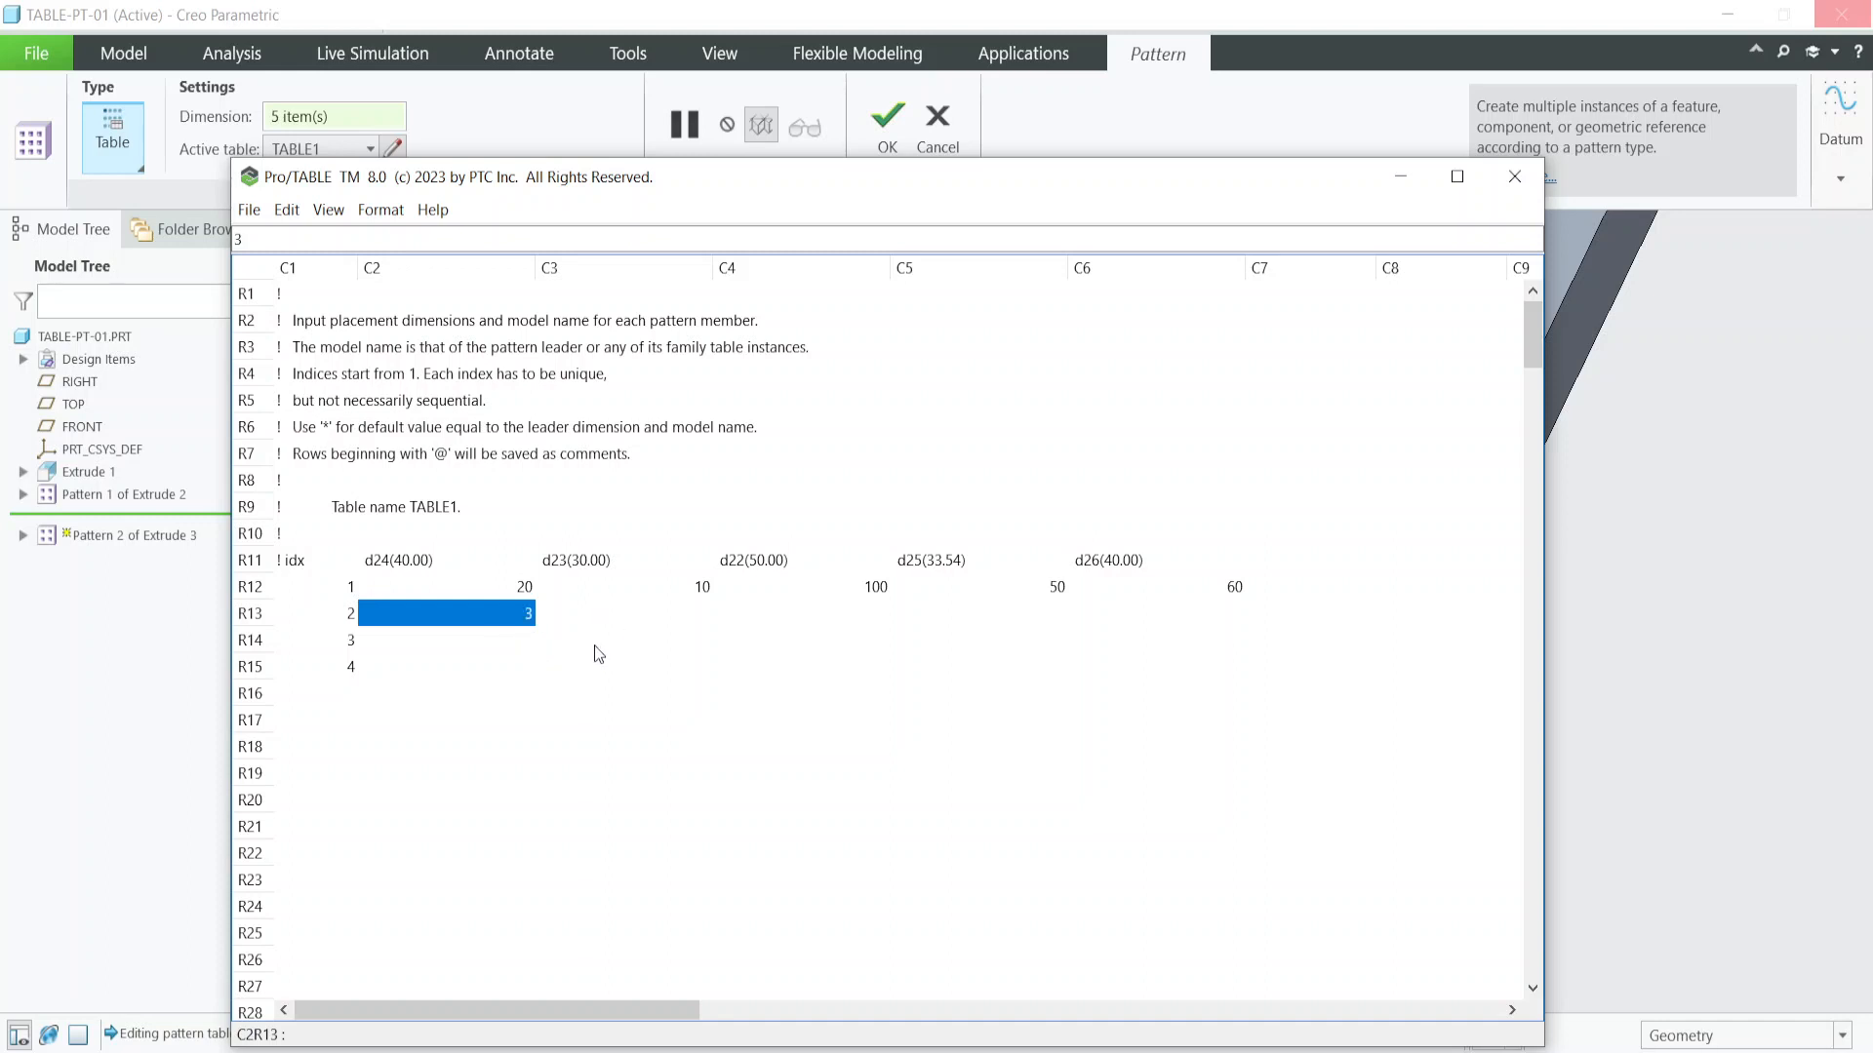
pyautogui.write('30')
pyautogui.press('Return')
pyautogui.write('15')
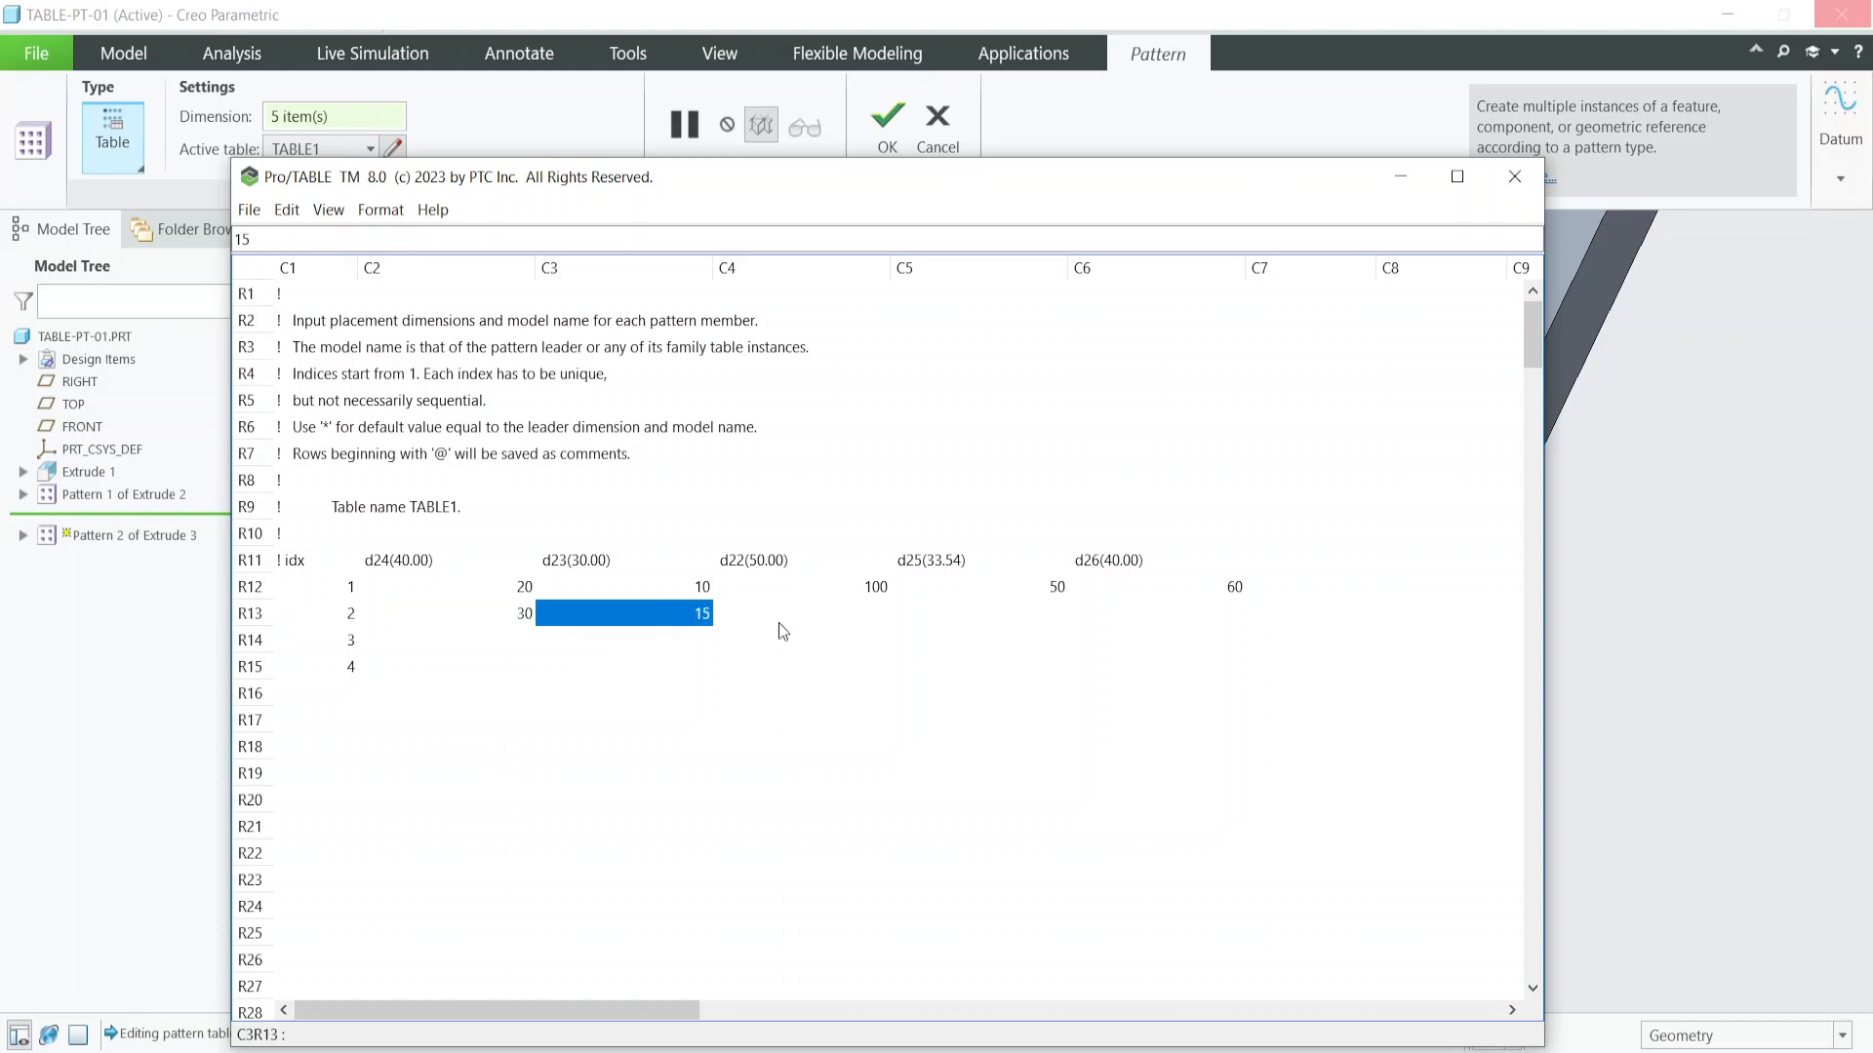
pyautogui.click(886, 639)
pyautogui.write('150')
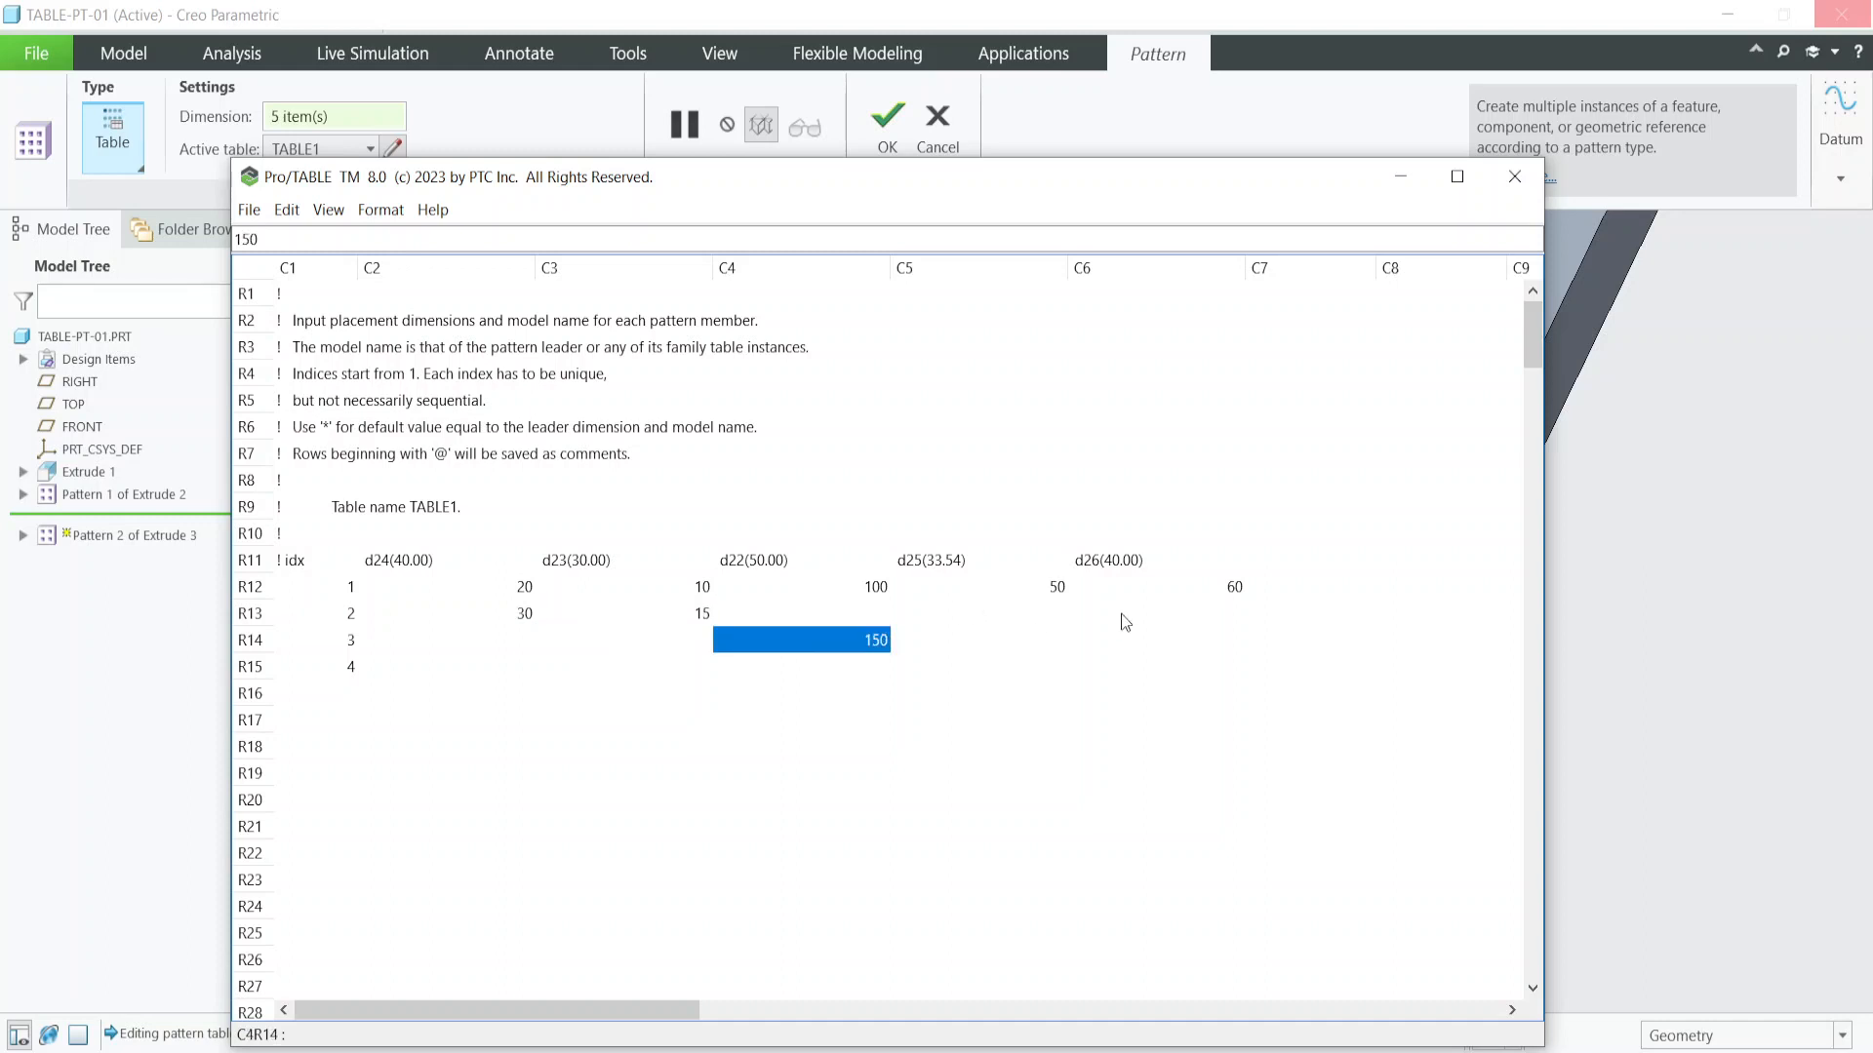
pyautogui.press('Return')
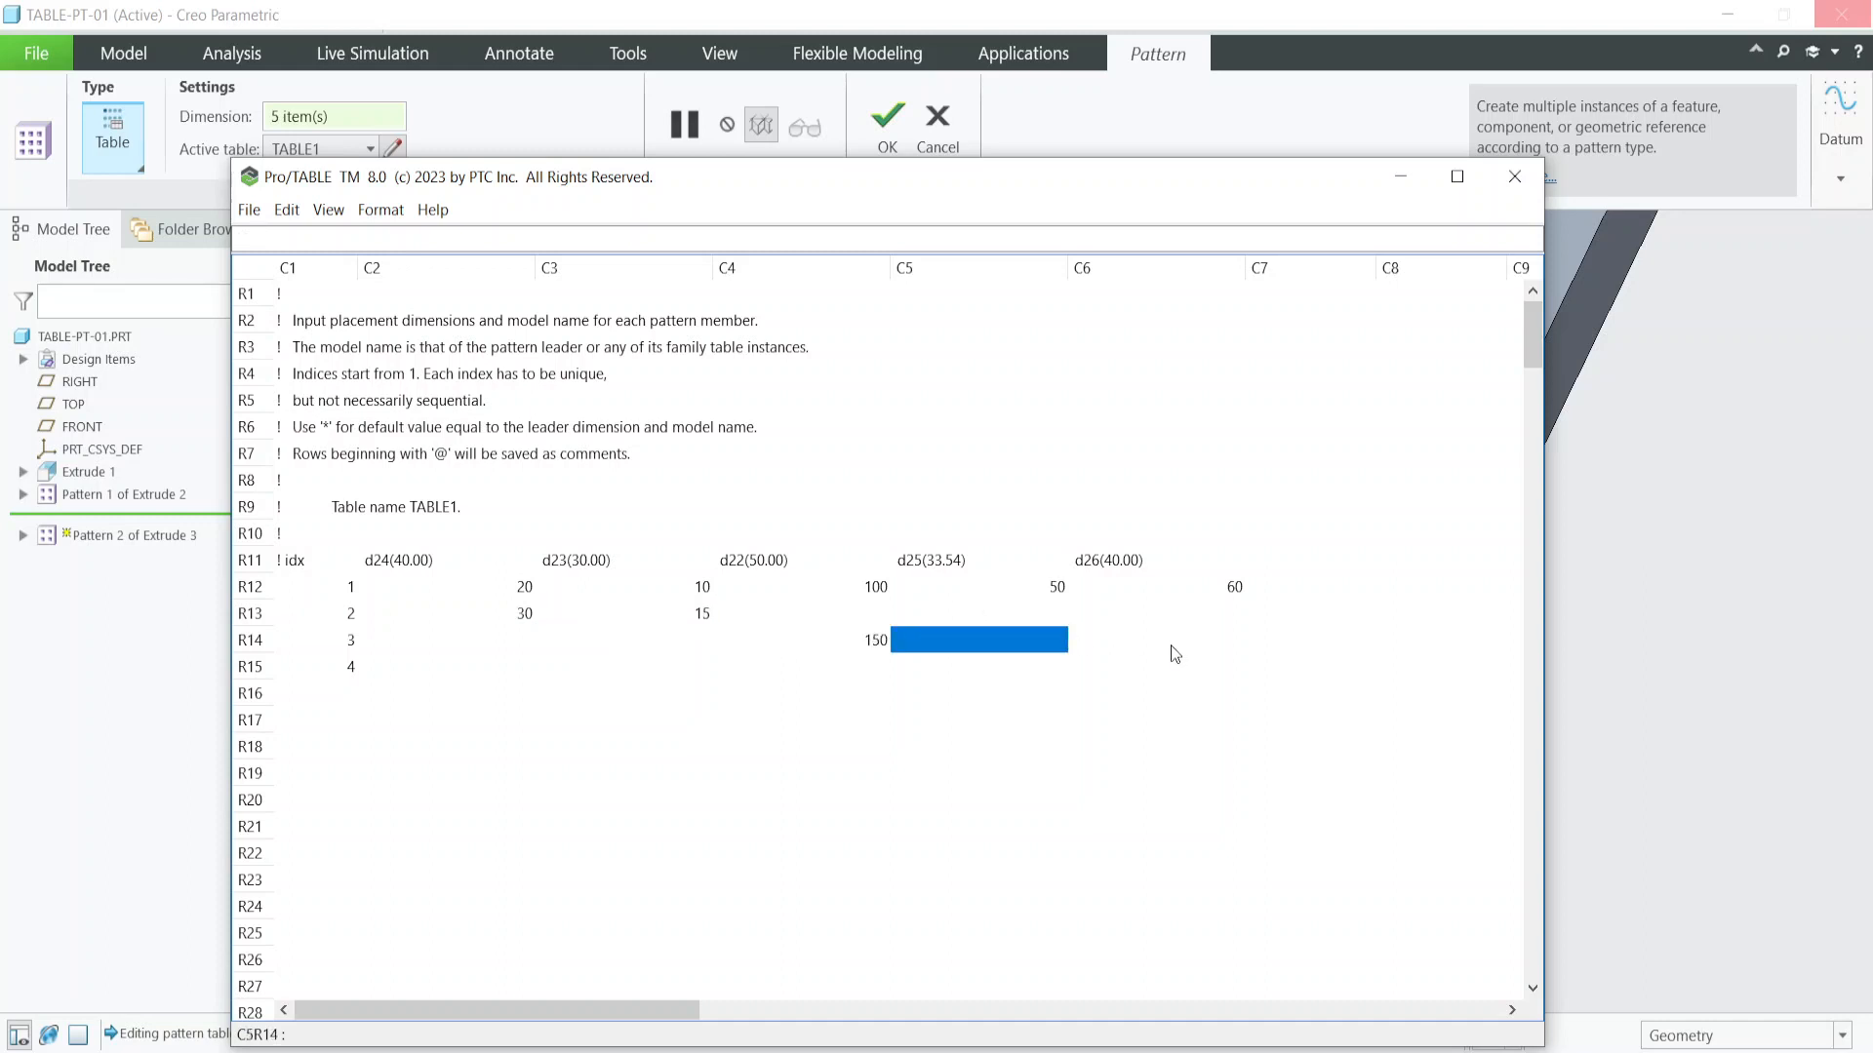
pyautogui.click(858, 616)
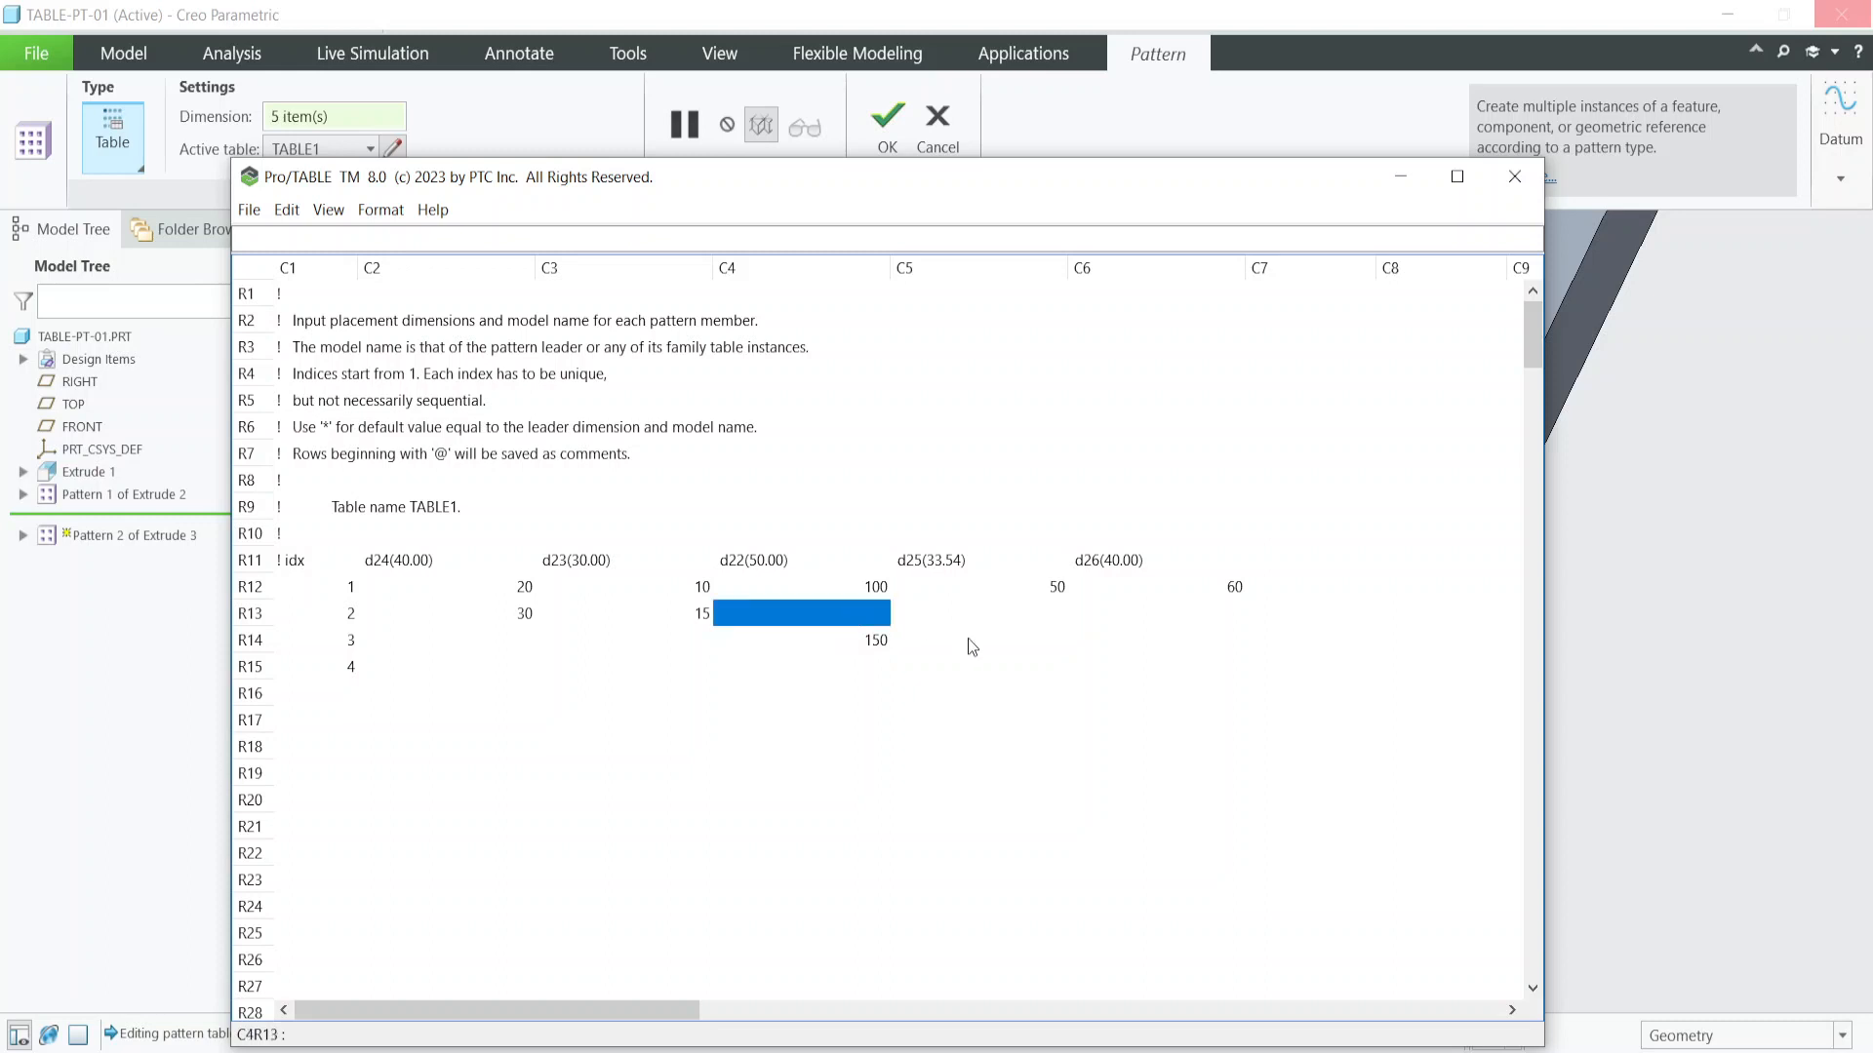
pyautogui.click(887, 641)
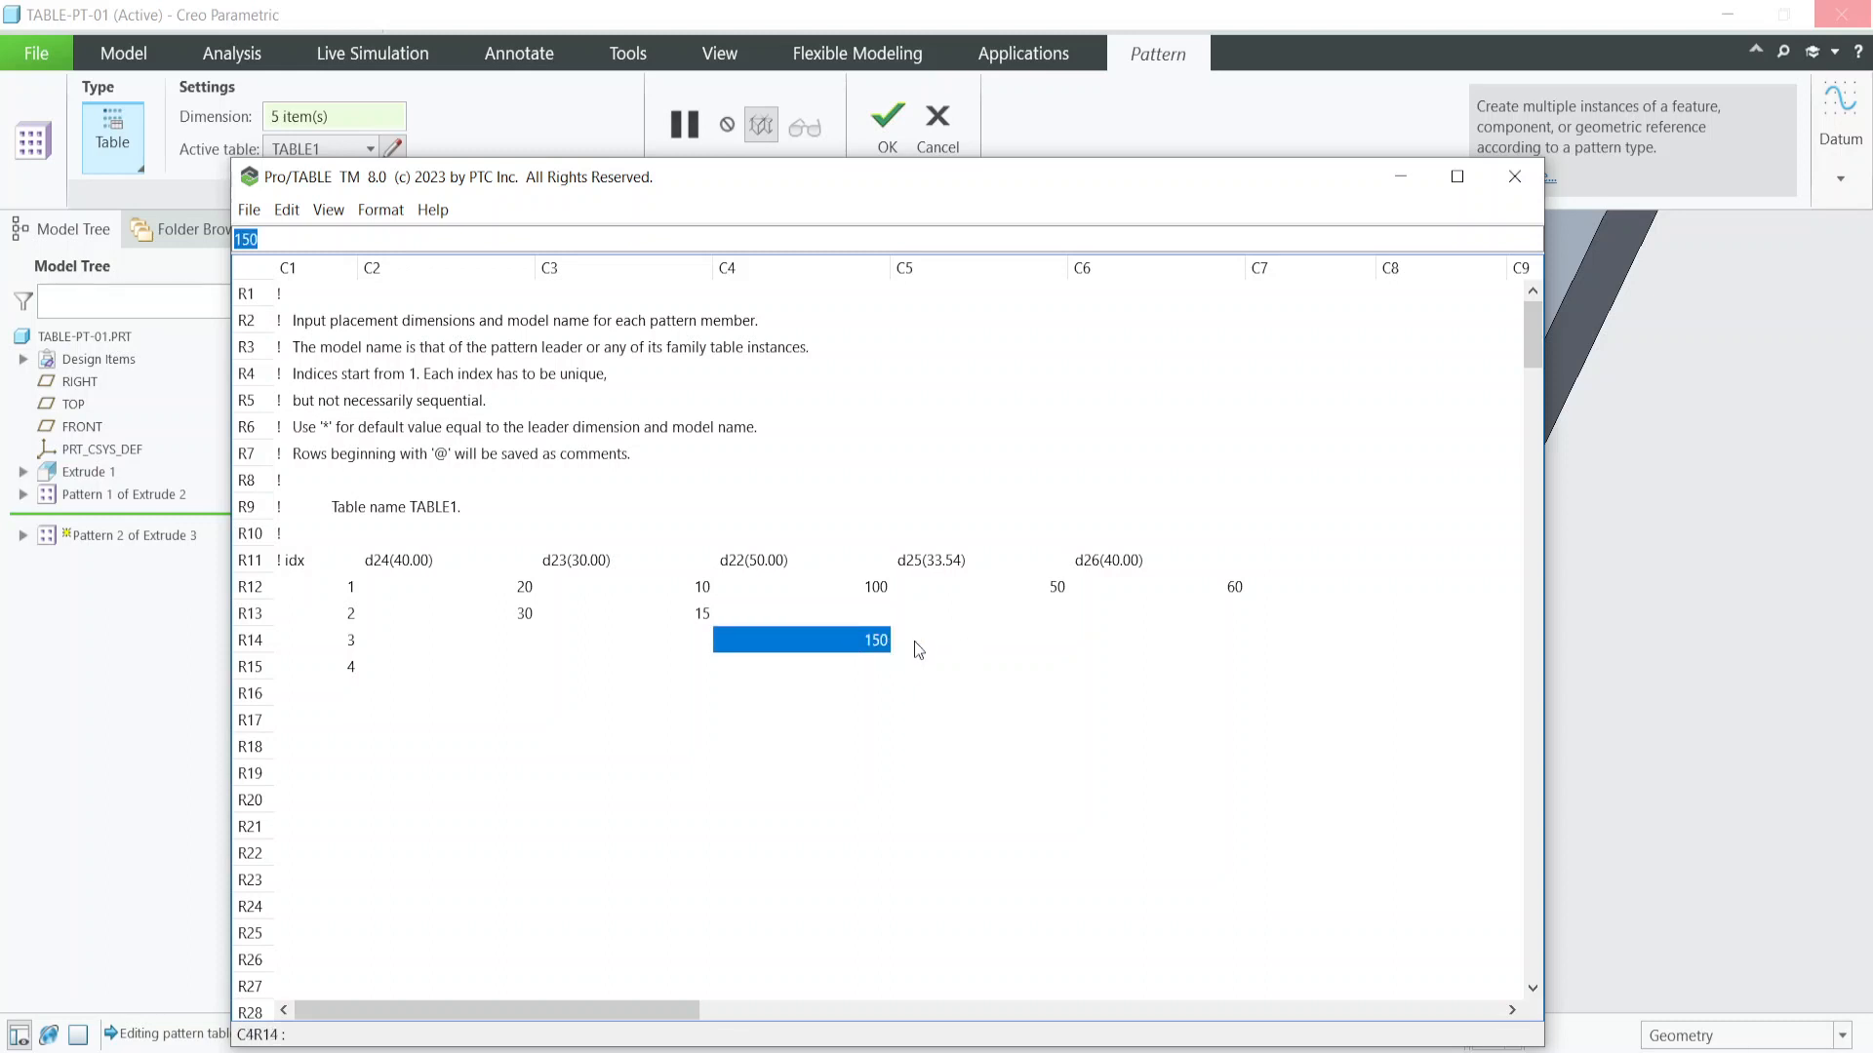
pyautogui.press('Delete')
# Set member 2's height d22 to 150 in the pattern table.
pyautogui.click(876, 616)
pyautogui.write('150')
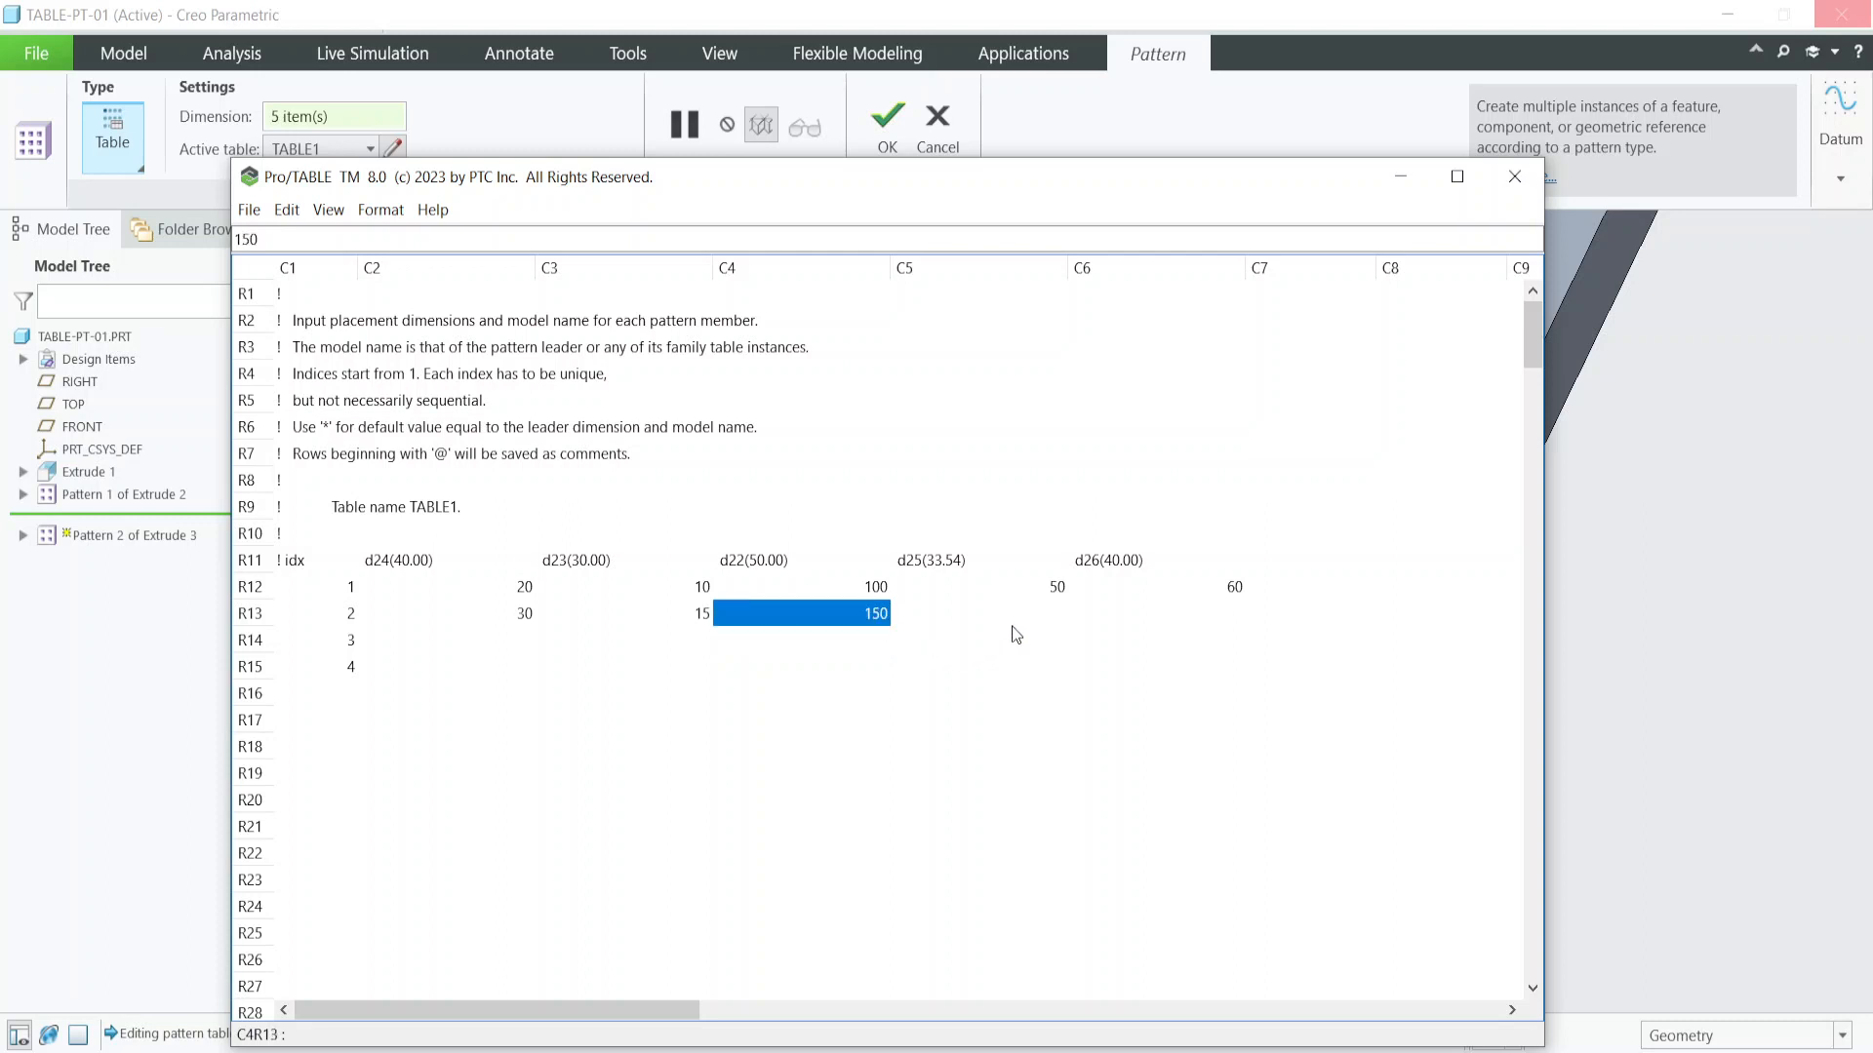
# Set member 2's position dimensions d25 to 80 and d26 to 100 in the block pattern table.
pyautogui.click(1064, 621)
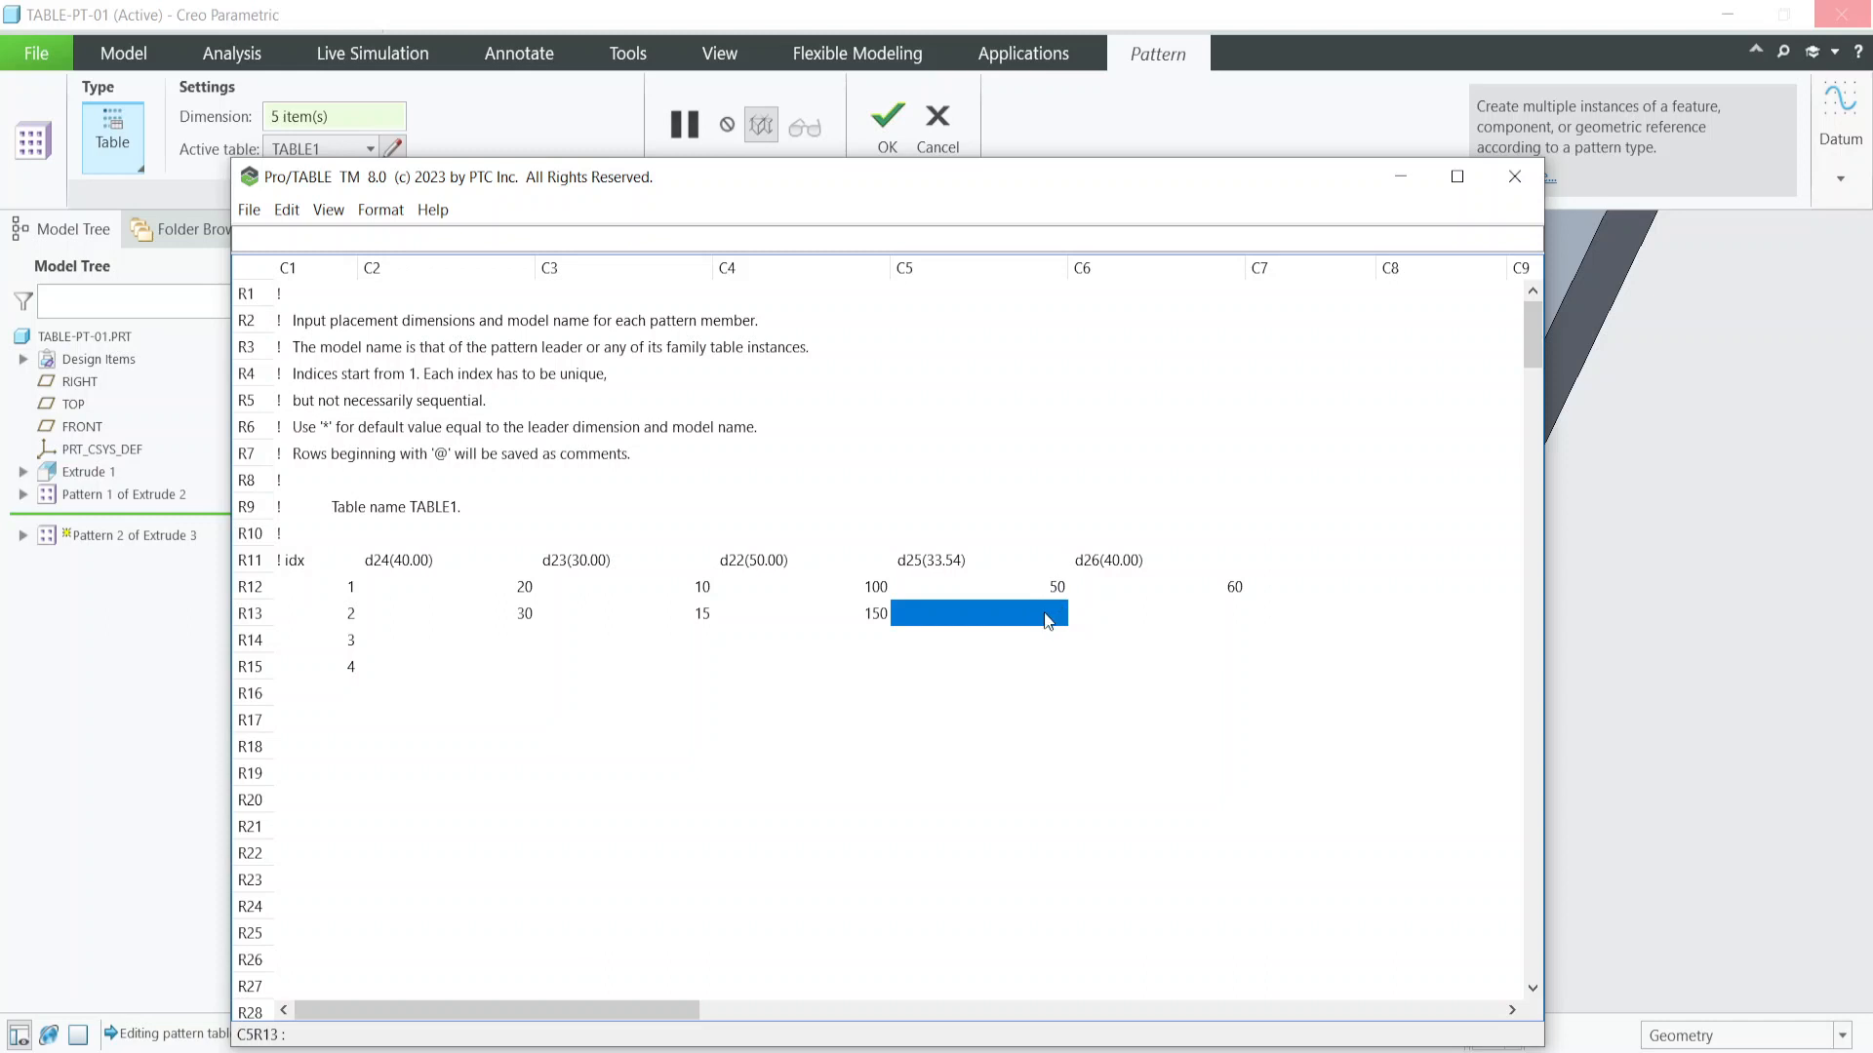
pyautogui.write('80')
pyautogui.click(1218, 620)
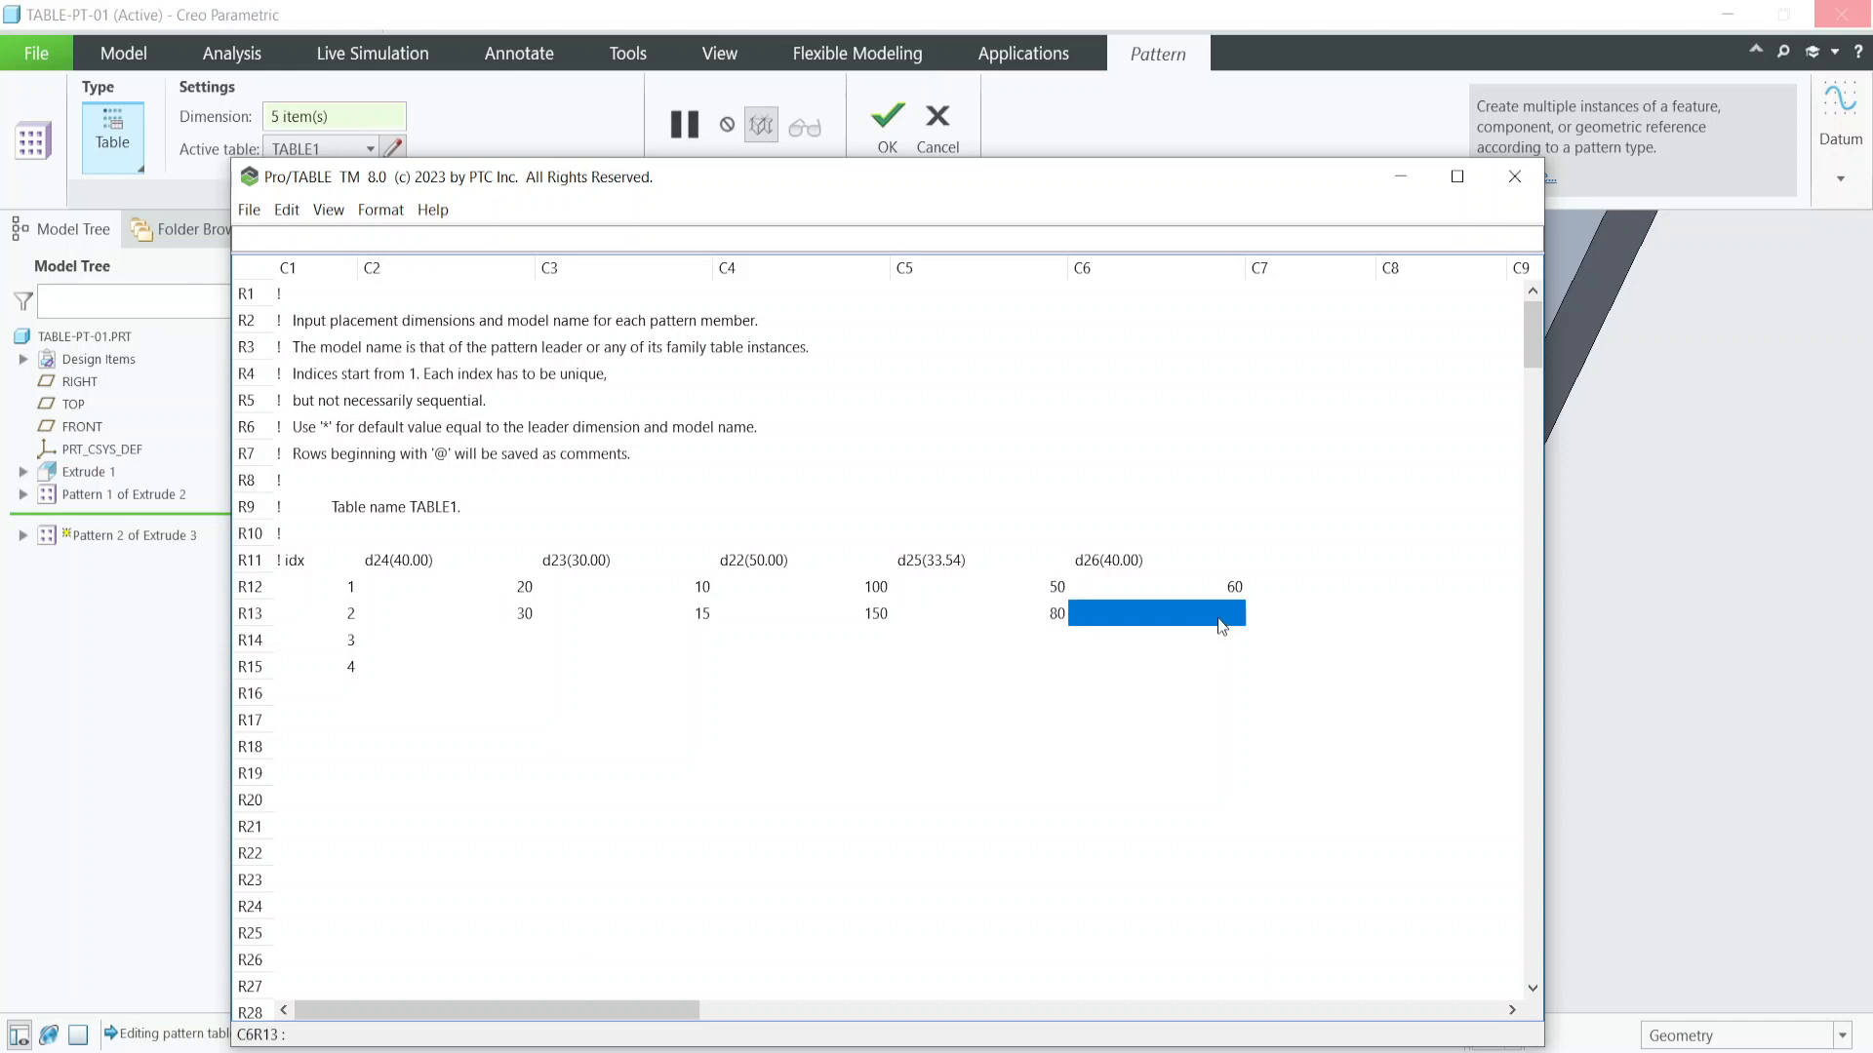
pyautogui.write('100')
# Fill in member 3 of the pattern table with d24 10, d23 30, d22 200, d25 120 and d26 -40.
pyautogui.click(521, 639)
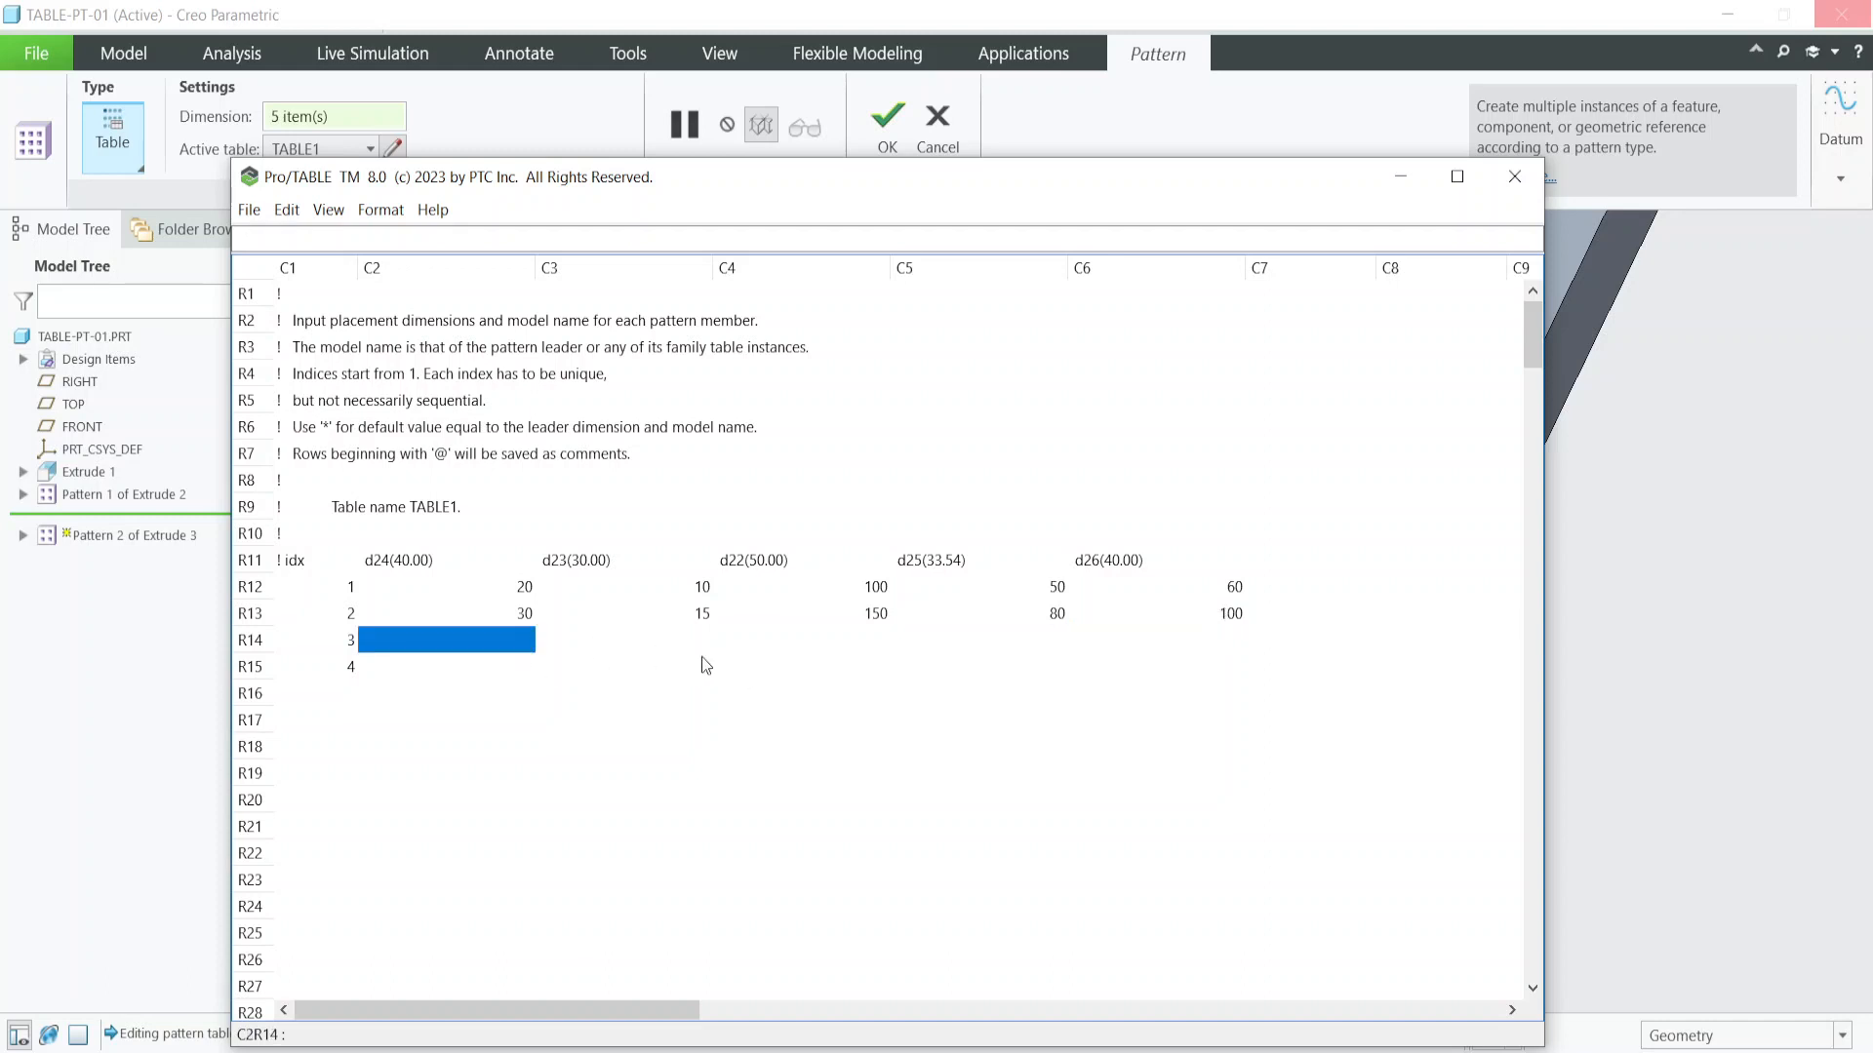
pyautogui.write('10')
pyautogui.click(706, 648)
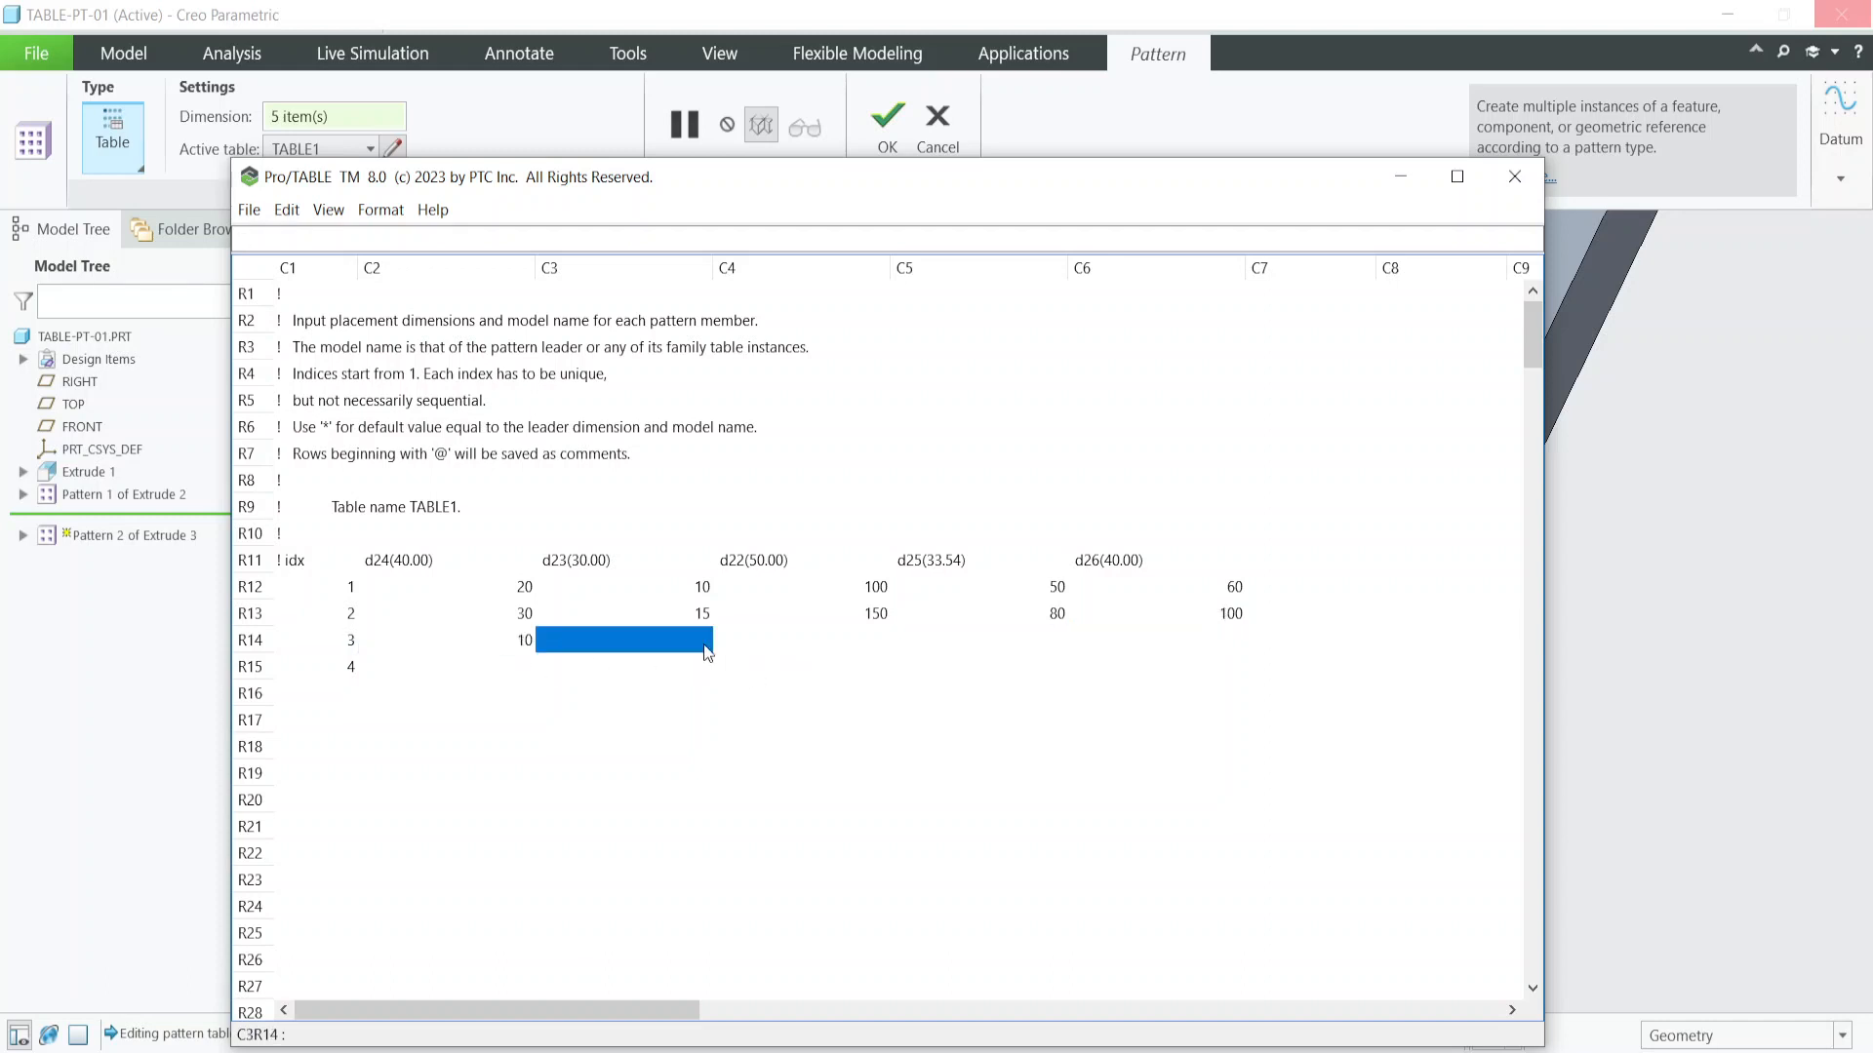
pyautogui.write('30')
pyautogui.click(854, 648)
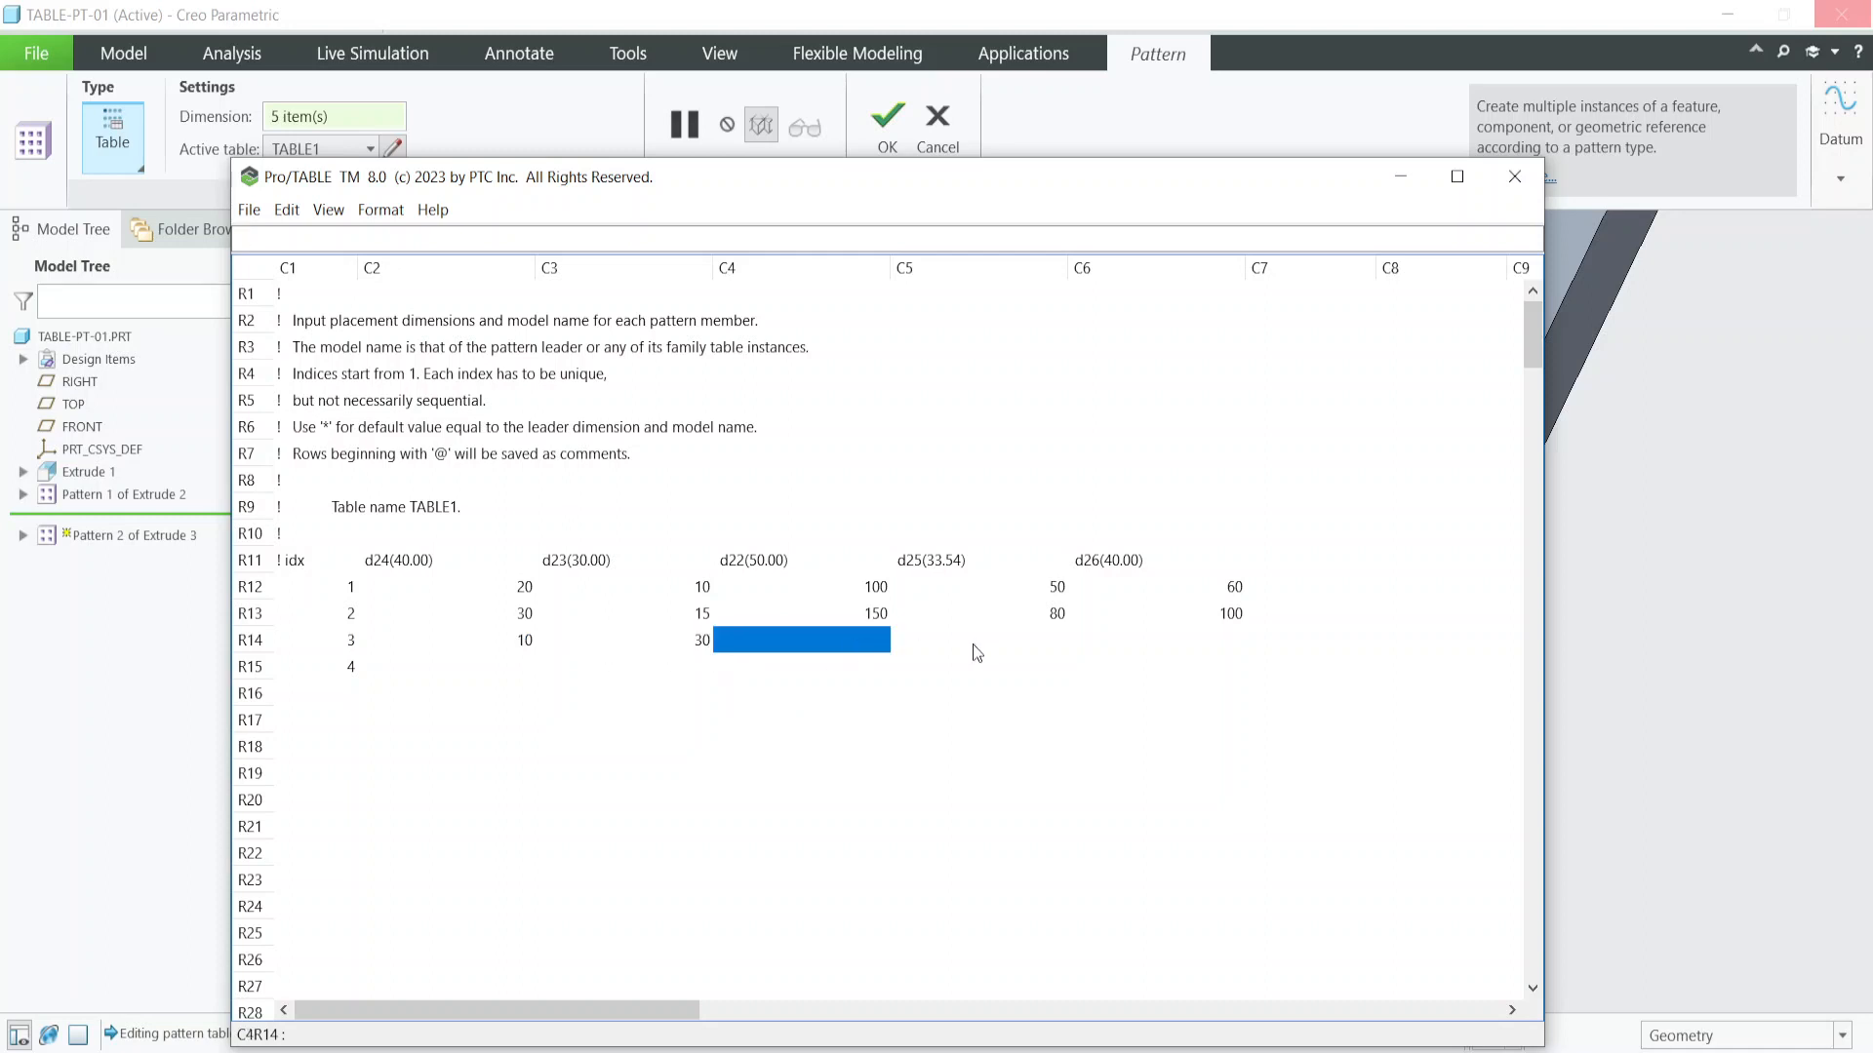
pyautogui.write('200')
pyautogui.click(1065, 652)
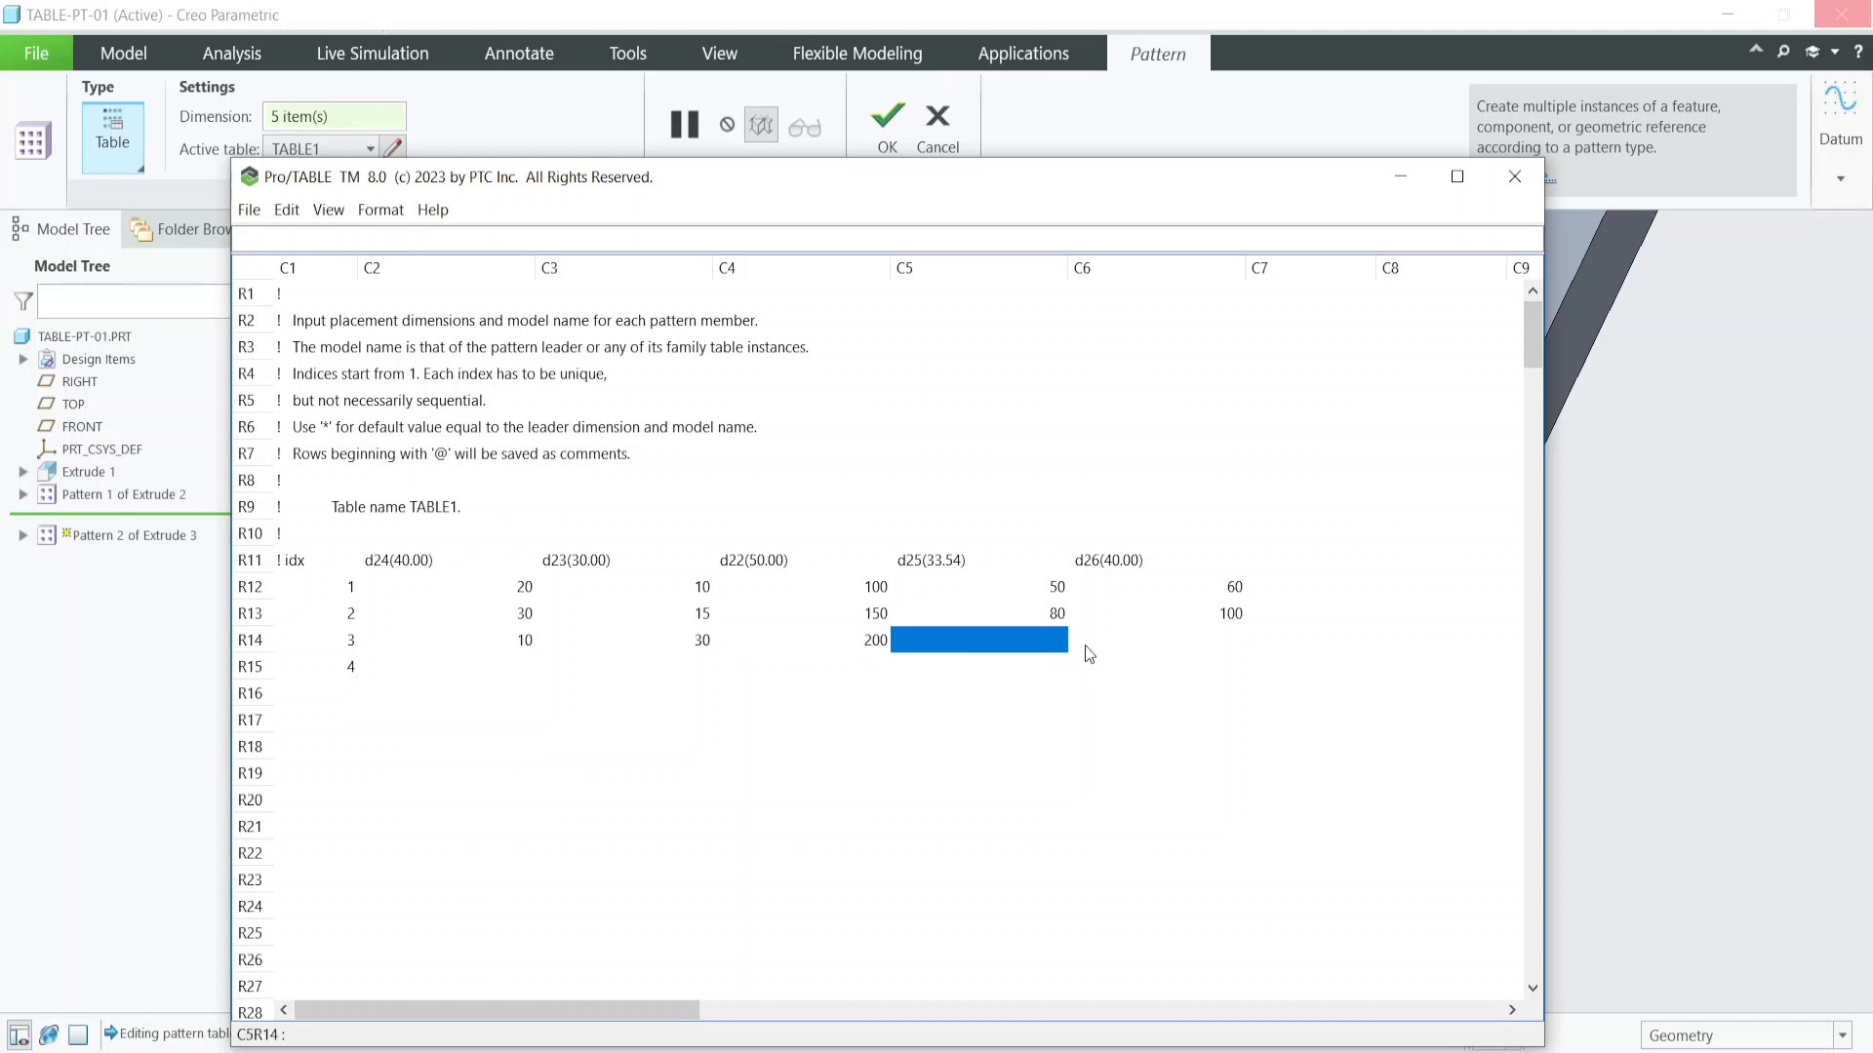
pyautogui.write('100')
pyautogui.press('BackSpace')
pyautogui.press('BackSpace')
pyautogui.write('20')
pyautogui.click(1234, 650)
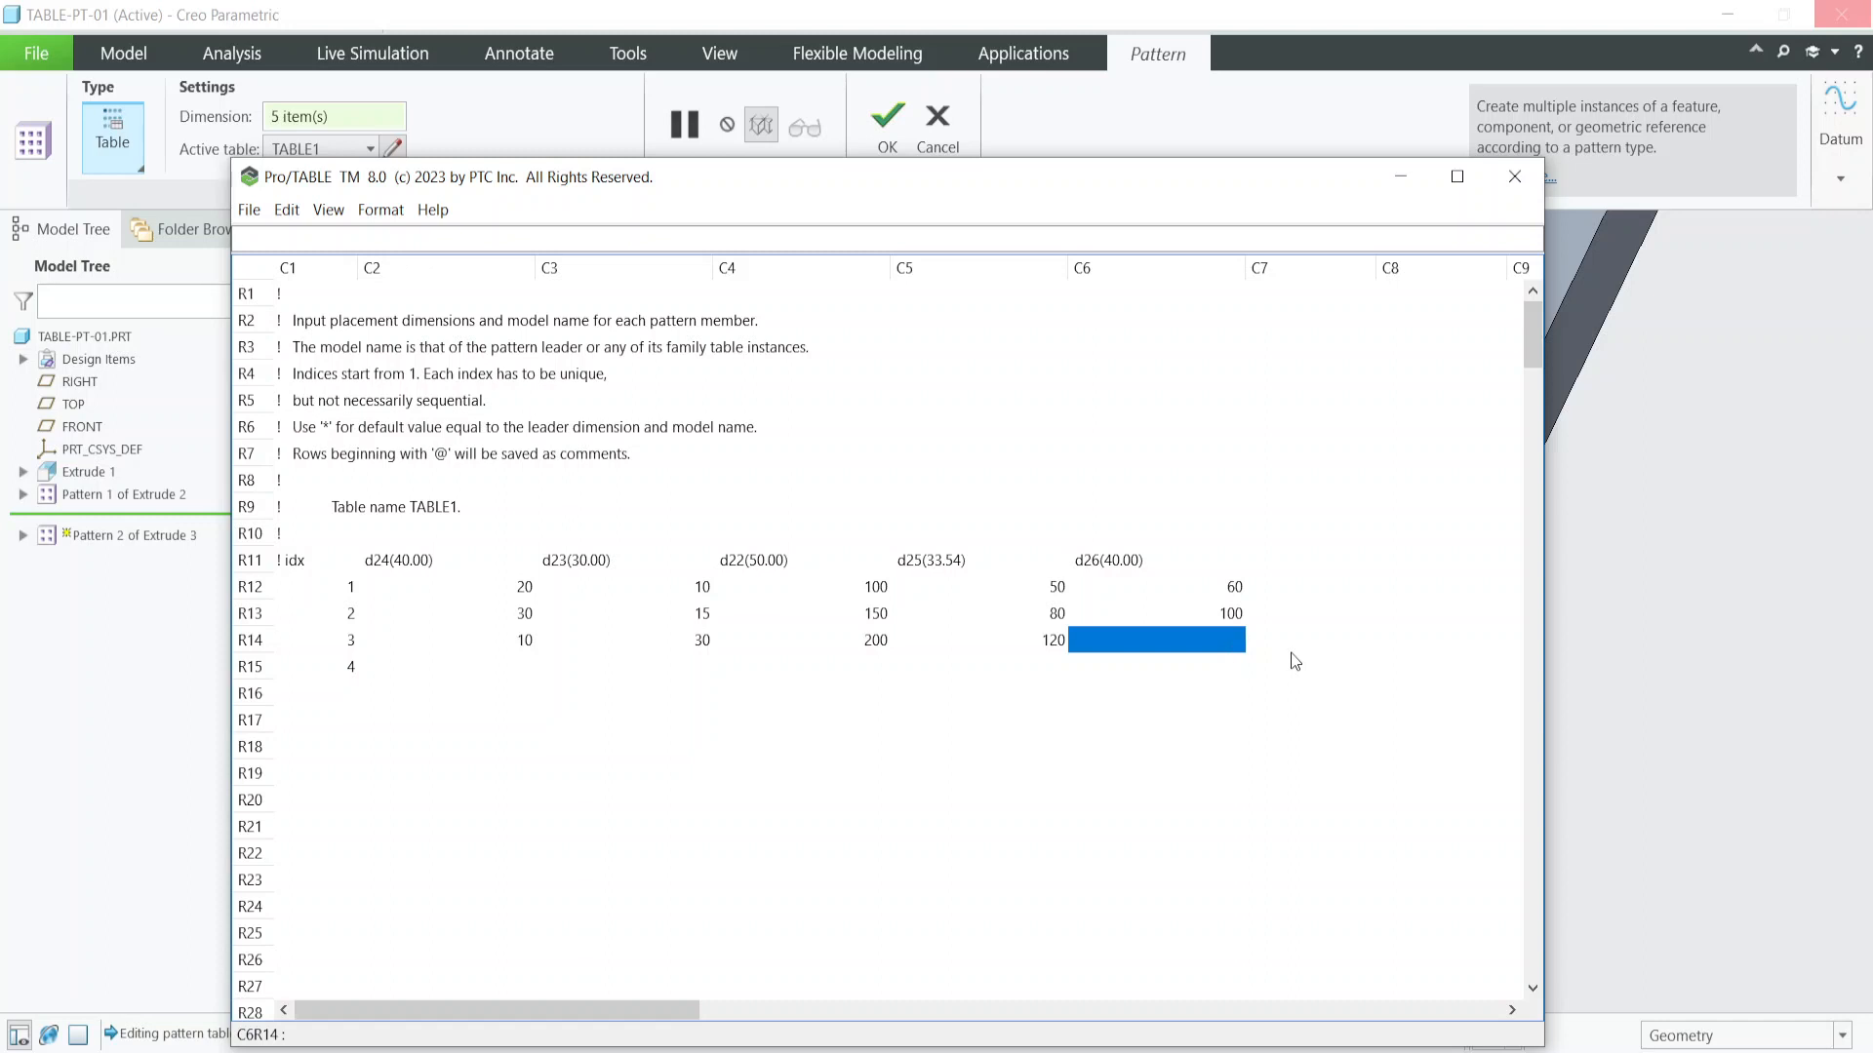
pyautogui.write('-40')
# Fill in member 4 of the pattern table with d24 15, d23 5, d22 250, d25 150 and d26 -50.
pyautogui.click(509, 668)
pyautogui.write('15')
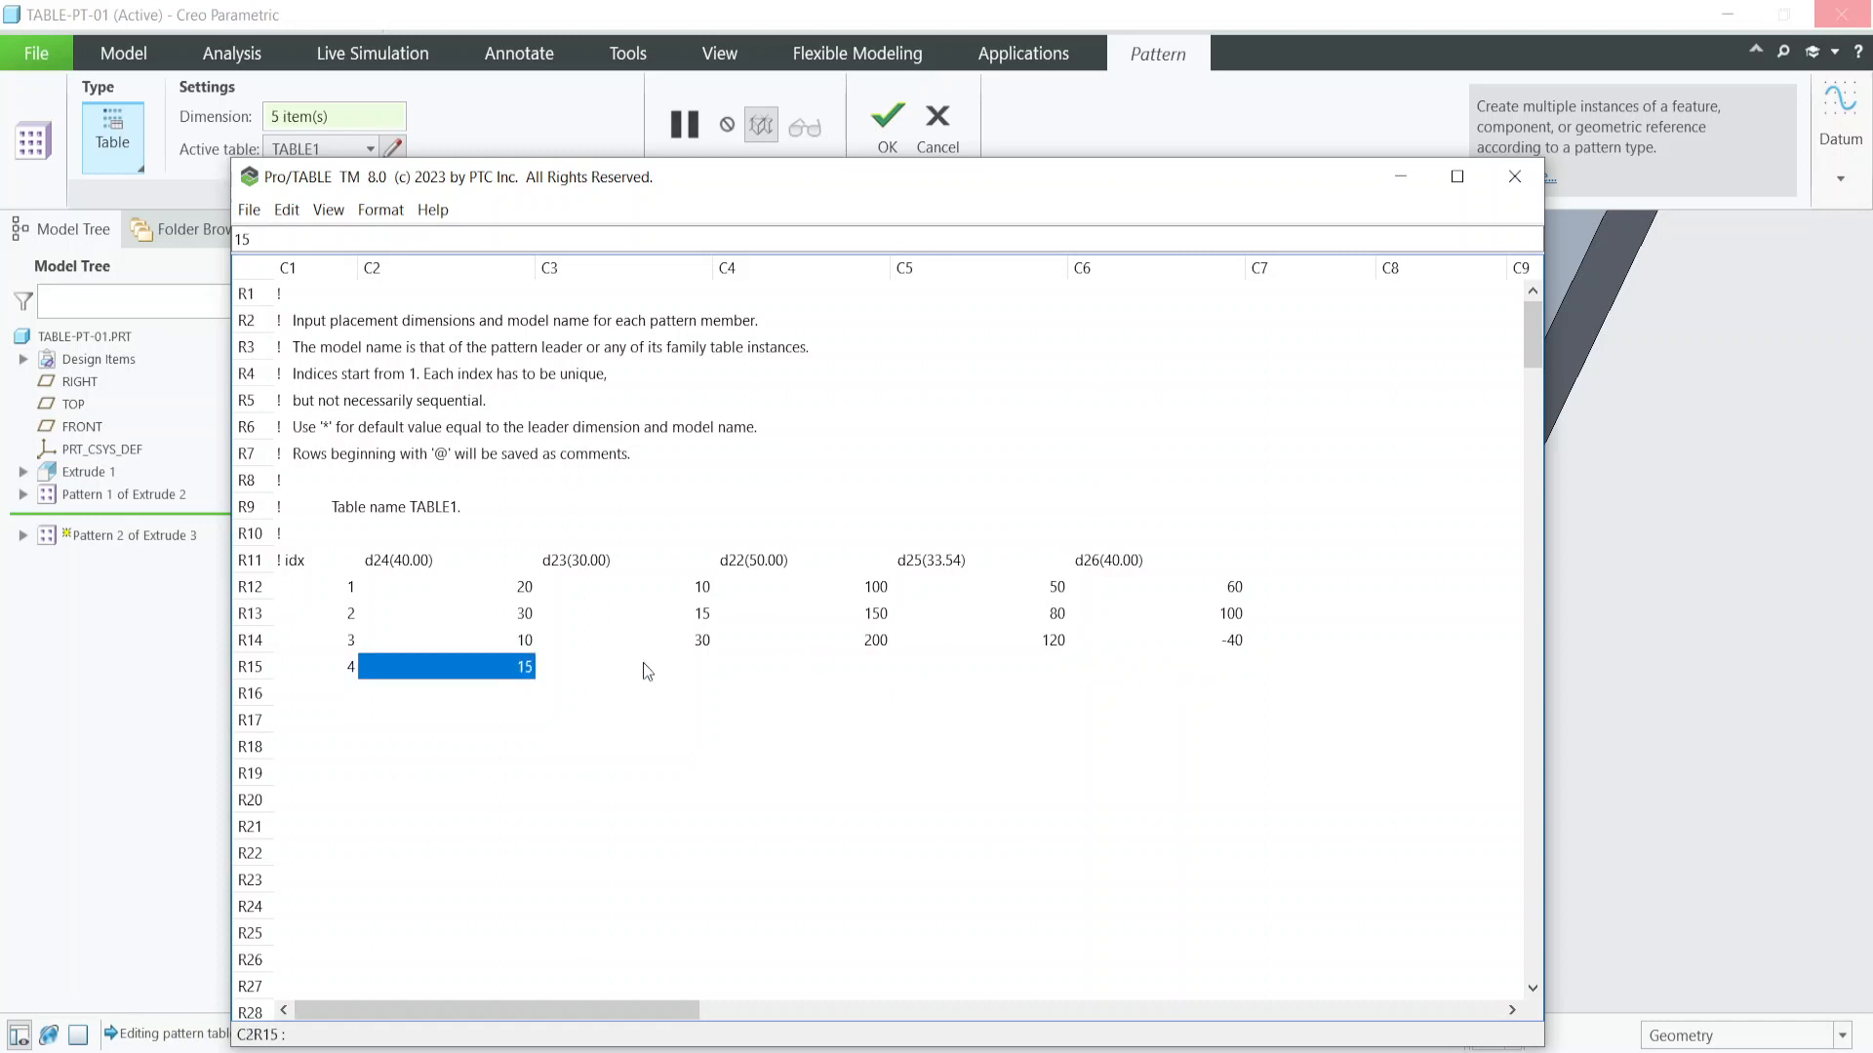
pyautogui.click(683, 673)
pyautogui.write('5')
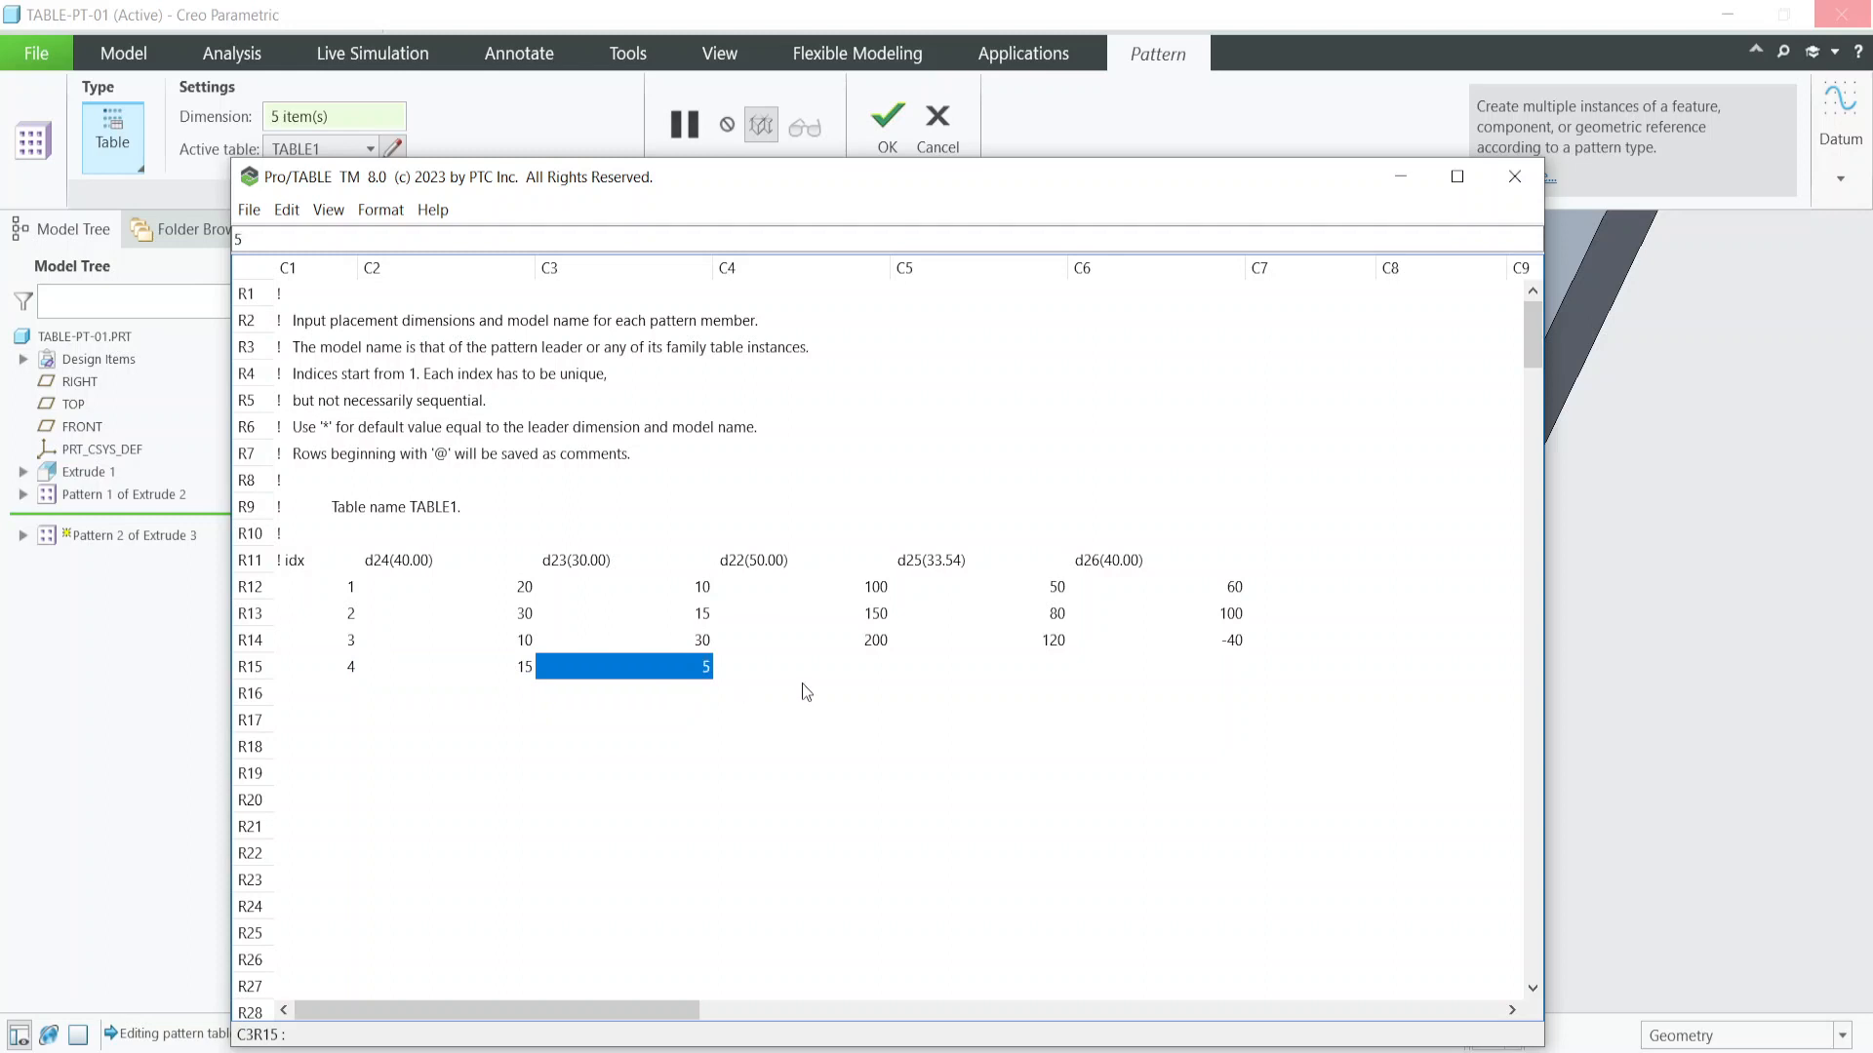
pyautogui.click(878, 667)
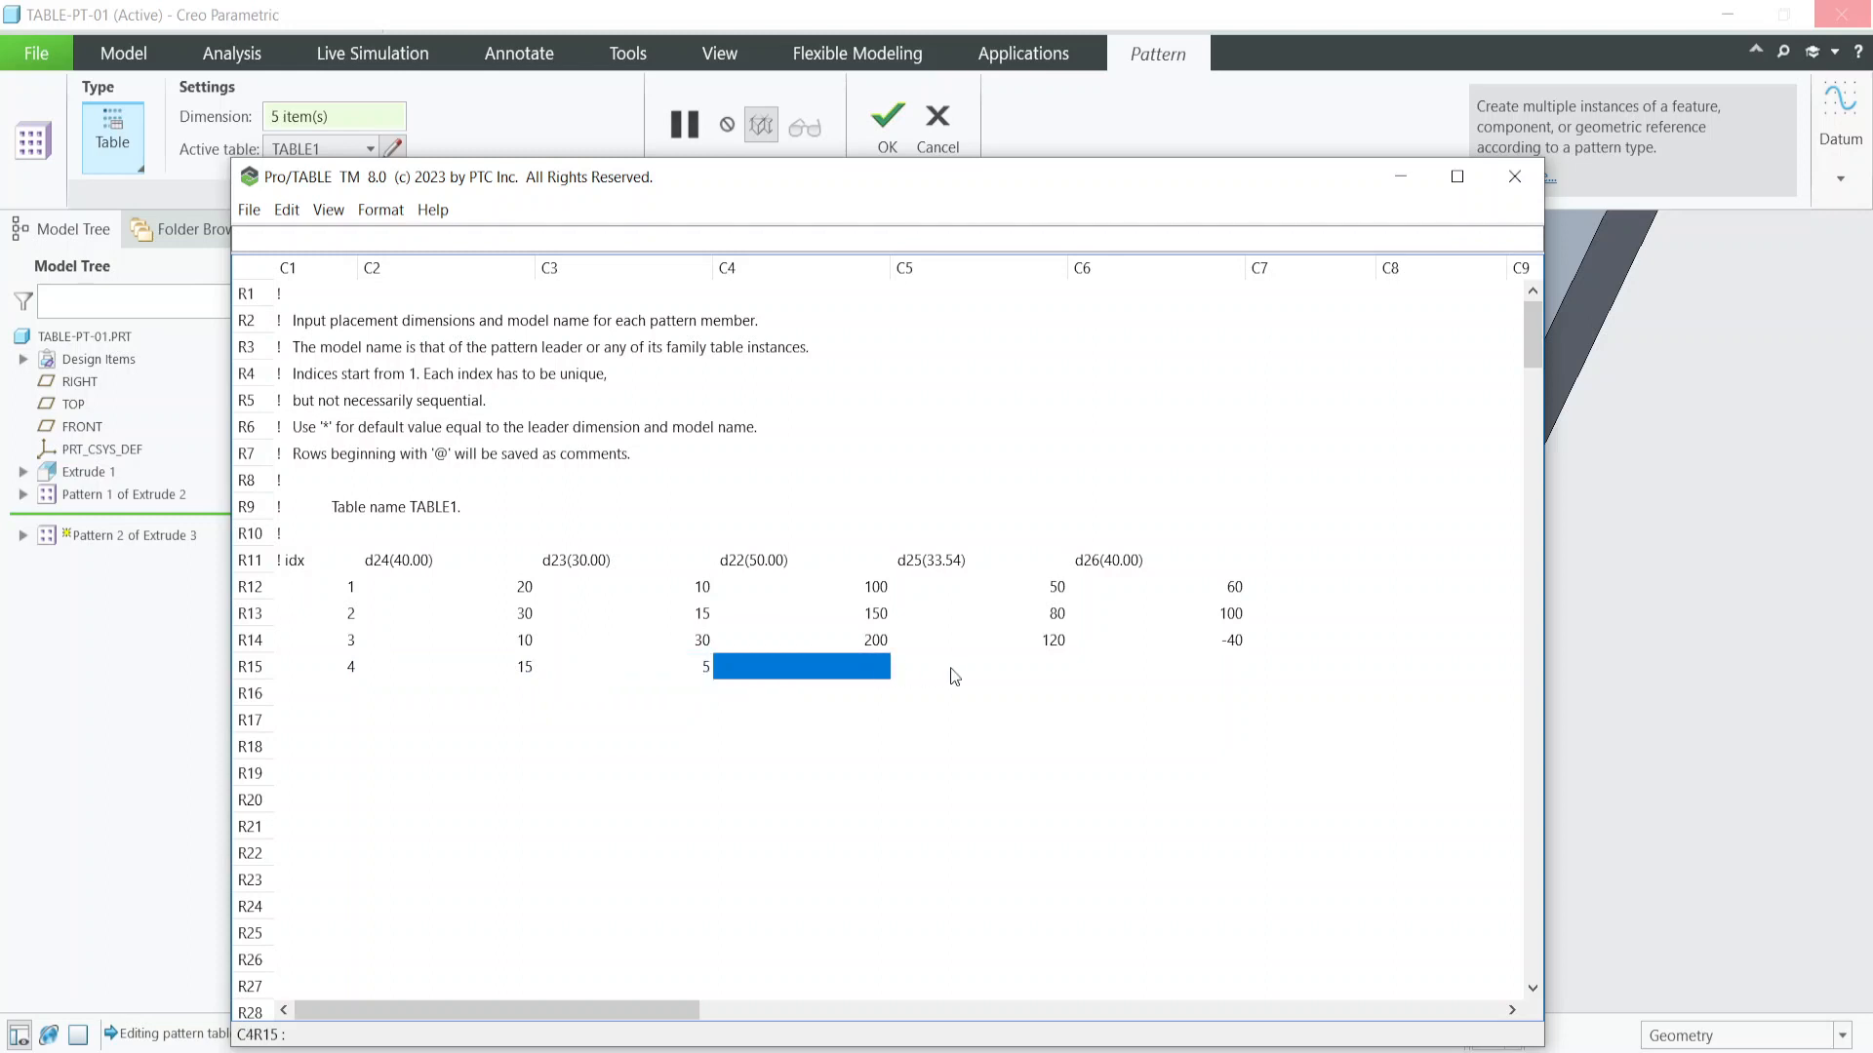
pyautogui.write('250')
pyautogui.click(1059, 673)
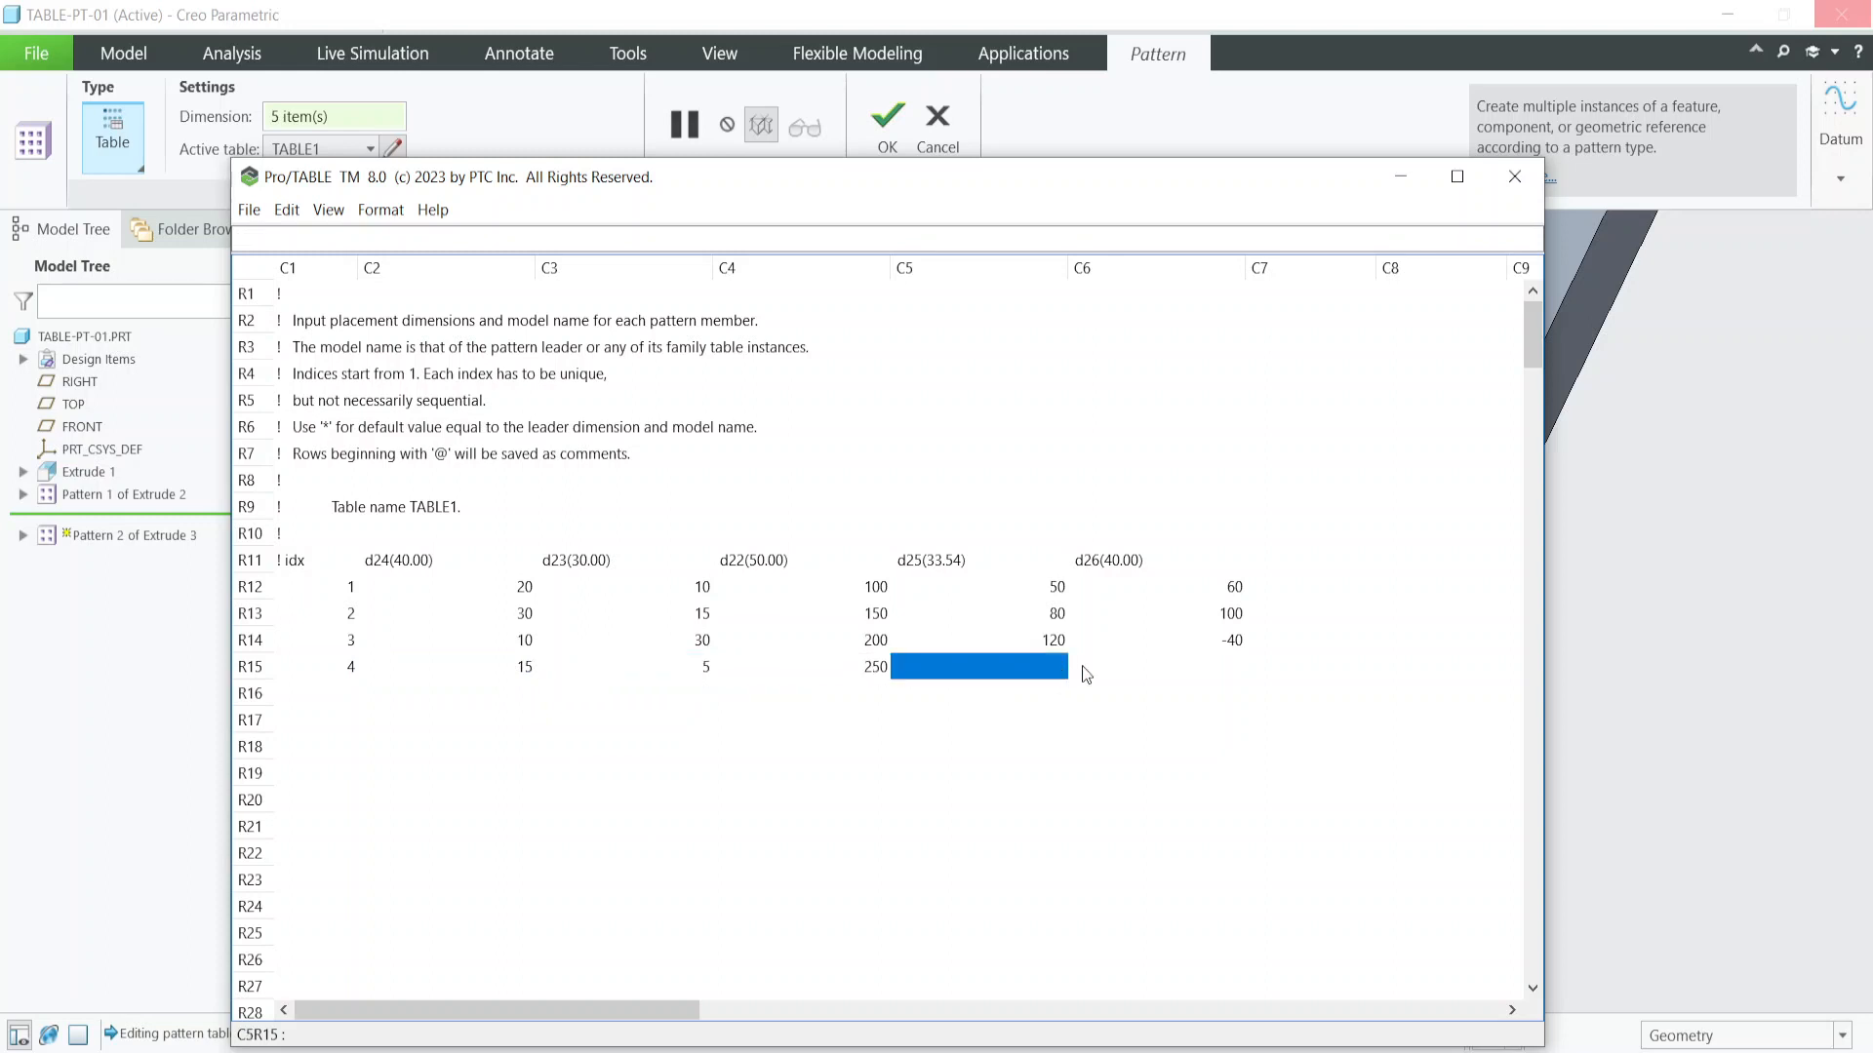
pyautogui.write('14')
pyautogui.press('BackSpace')
pyautogui.write('50')
pyautogui.click(1244, 667)
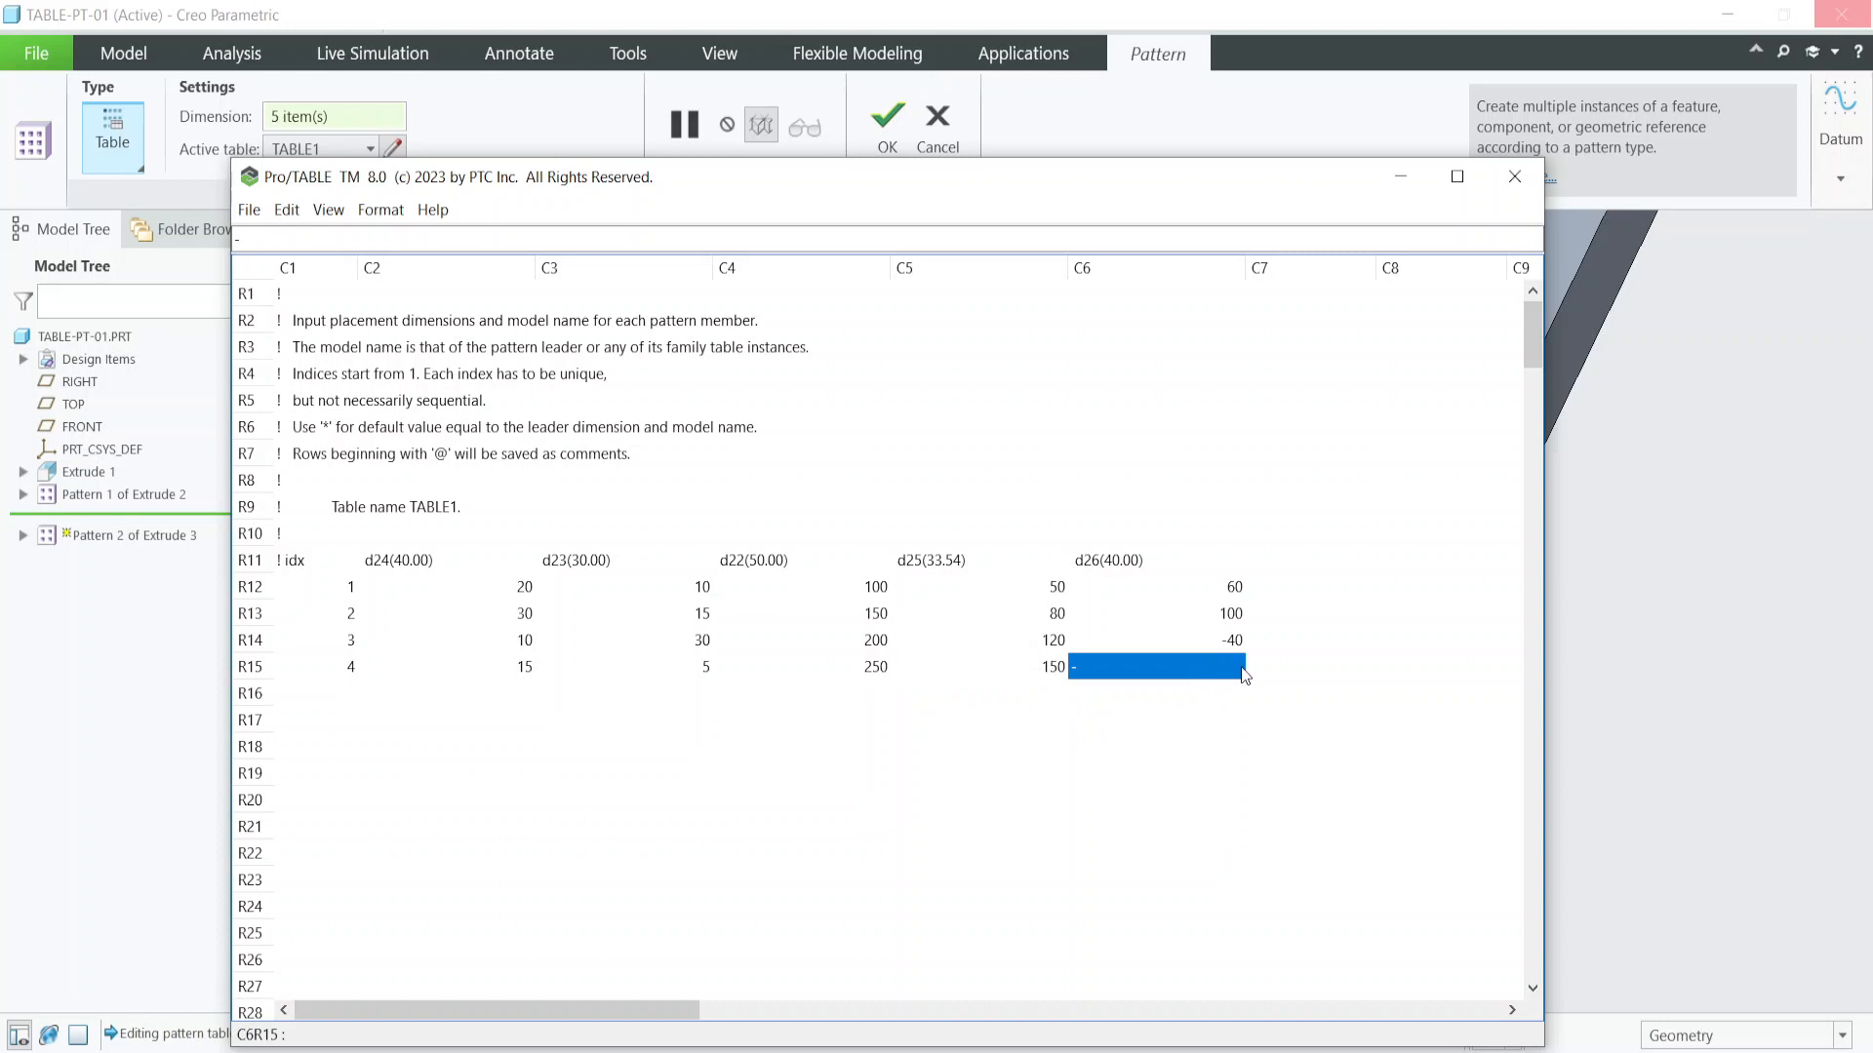
pyautogui.write('-50')
pyautogui.press('Return')
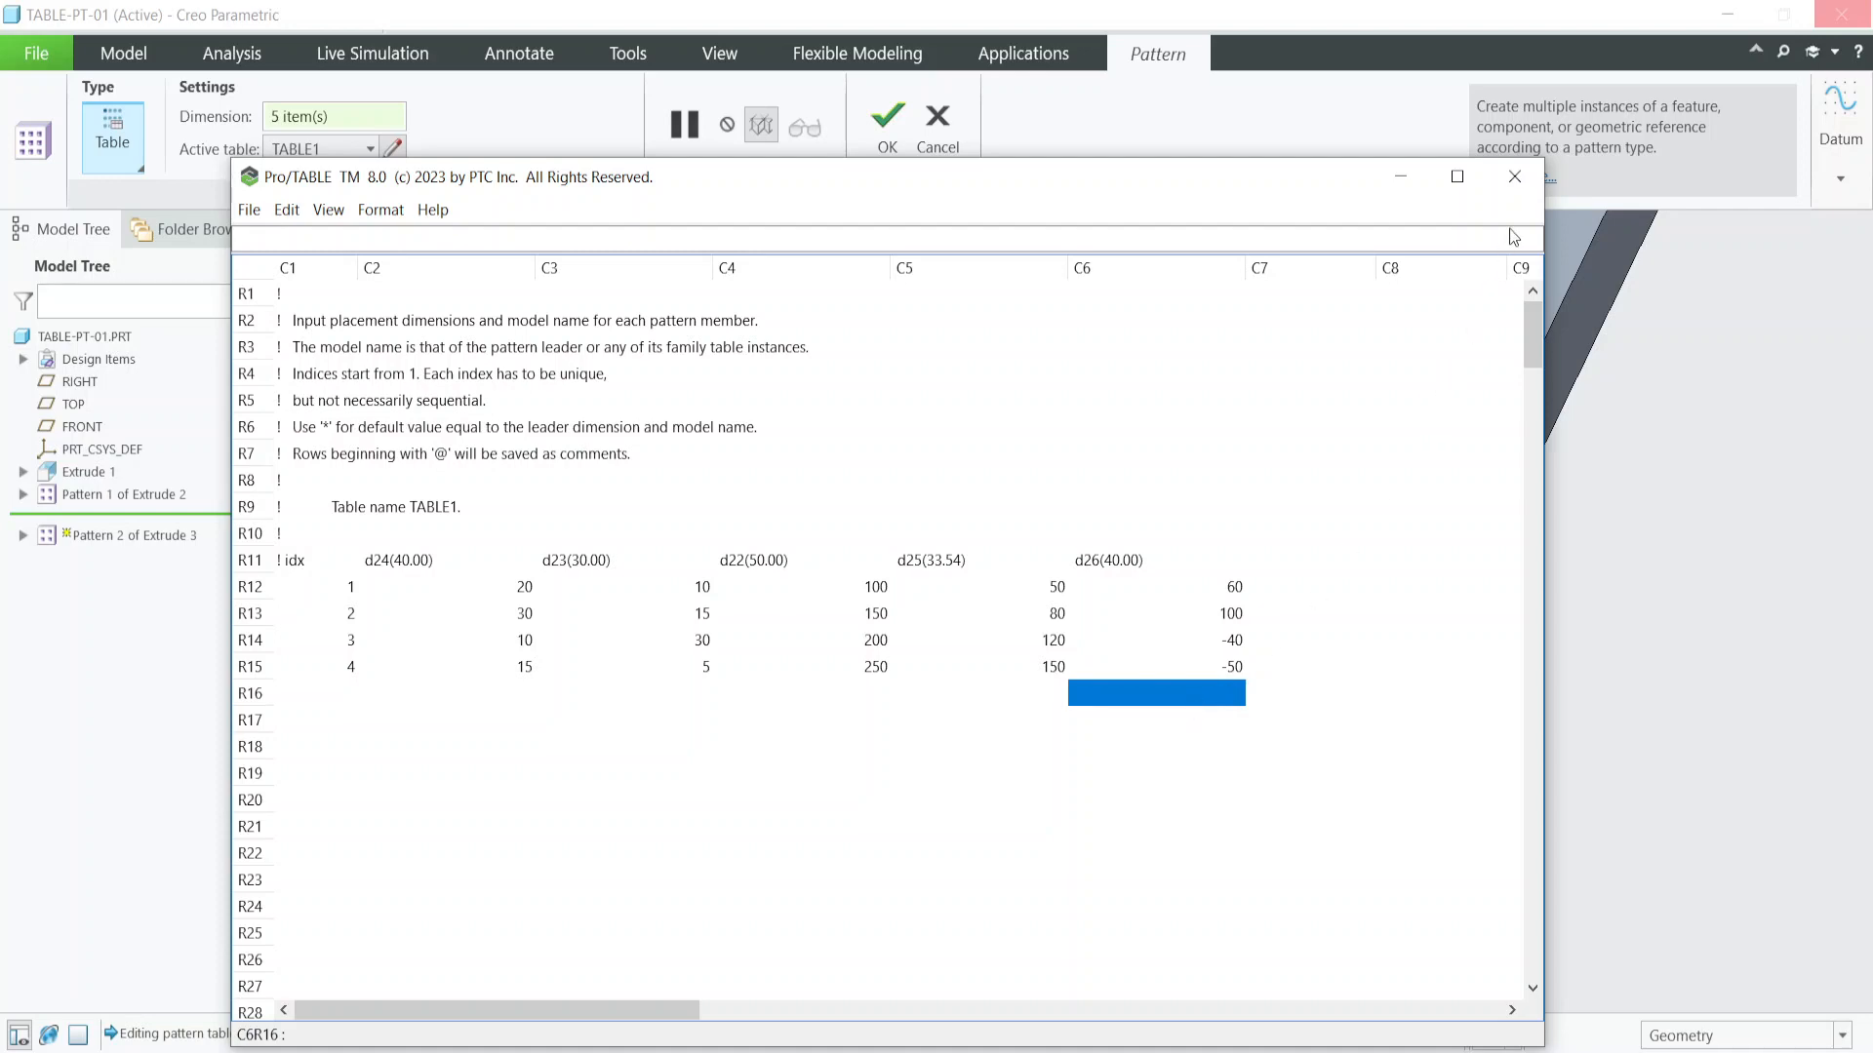
# Close the completed pattern table and create the table-driven pattern of the rectangular block.
pyautogui.click(1514, 178)
pyautogui.scroll(3, 1147, 642)
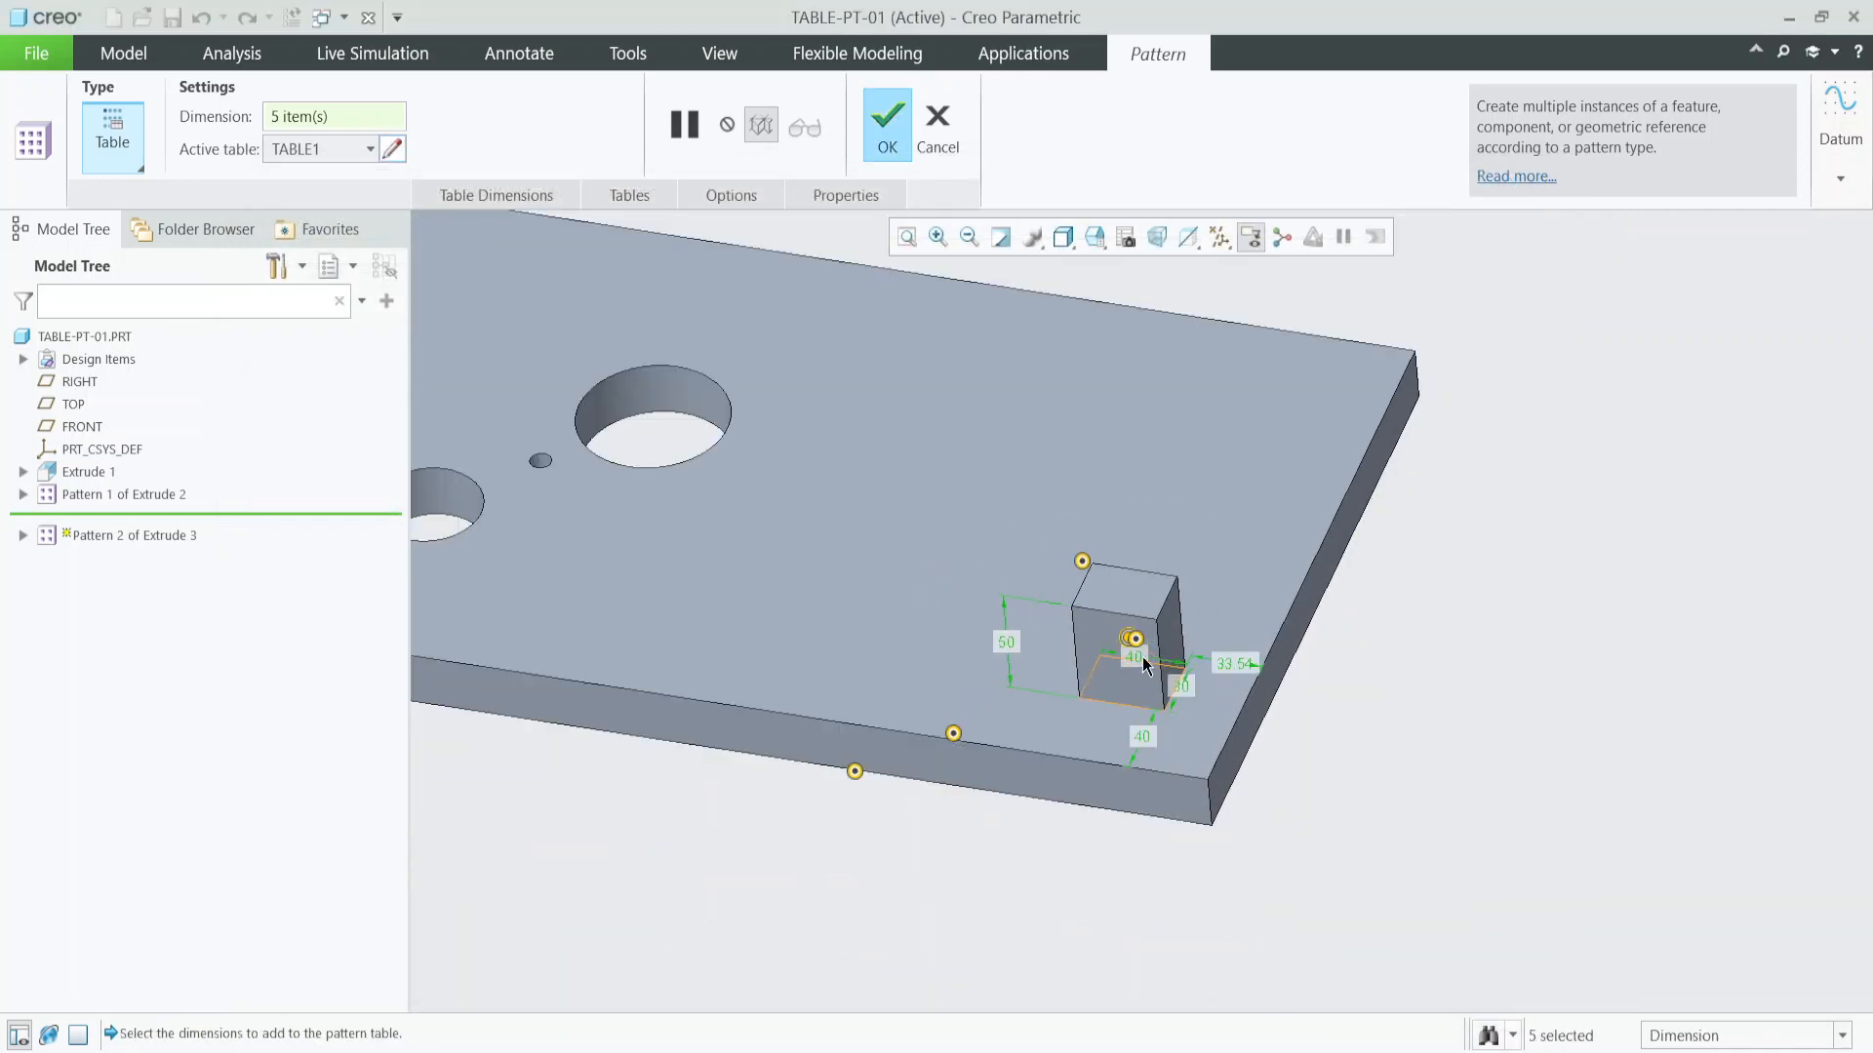
pyautogui.moveTo(1095, 689); pyautogui.dragTo(1176, 712, button='middle')
pyautogui.scroll(-2, 1179, 720)
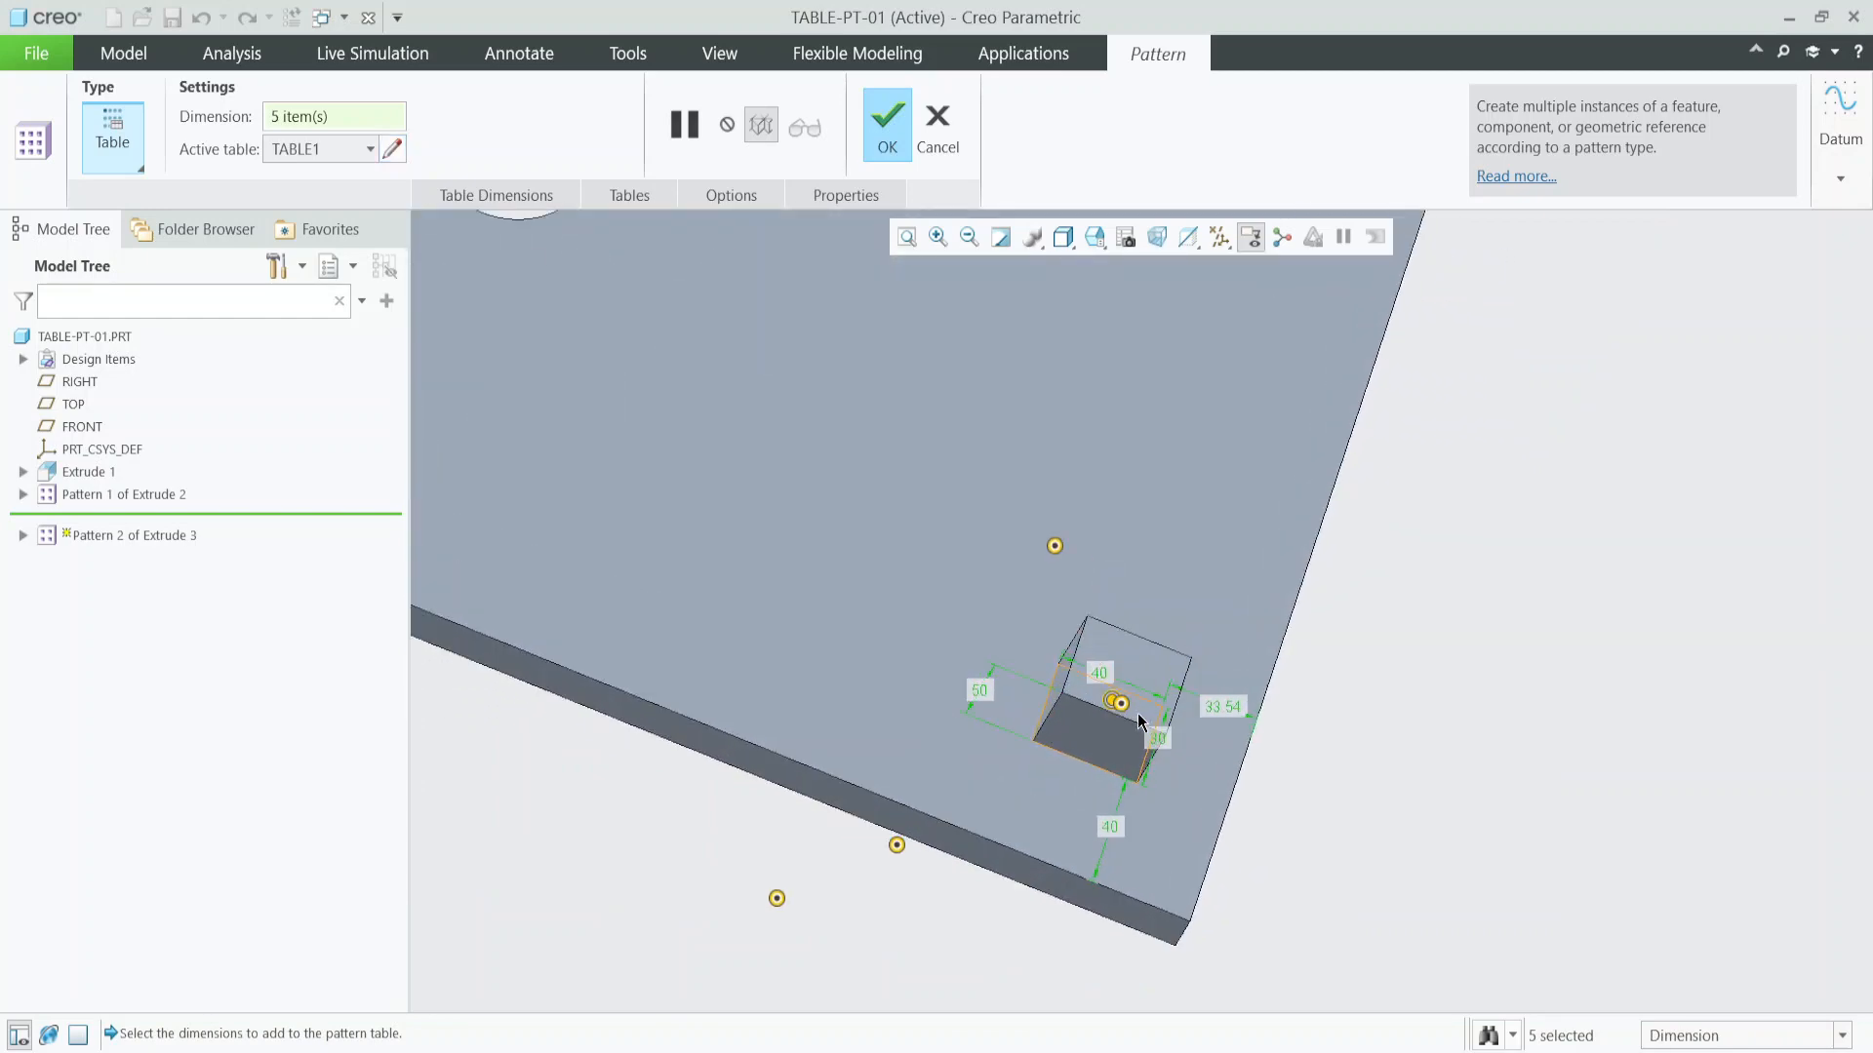
pyautogui.scroll(2, 1110, 634)
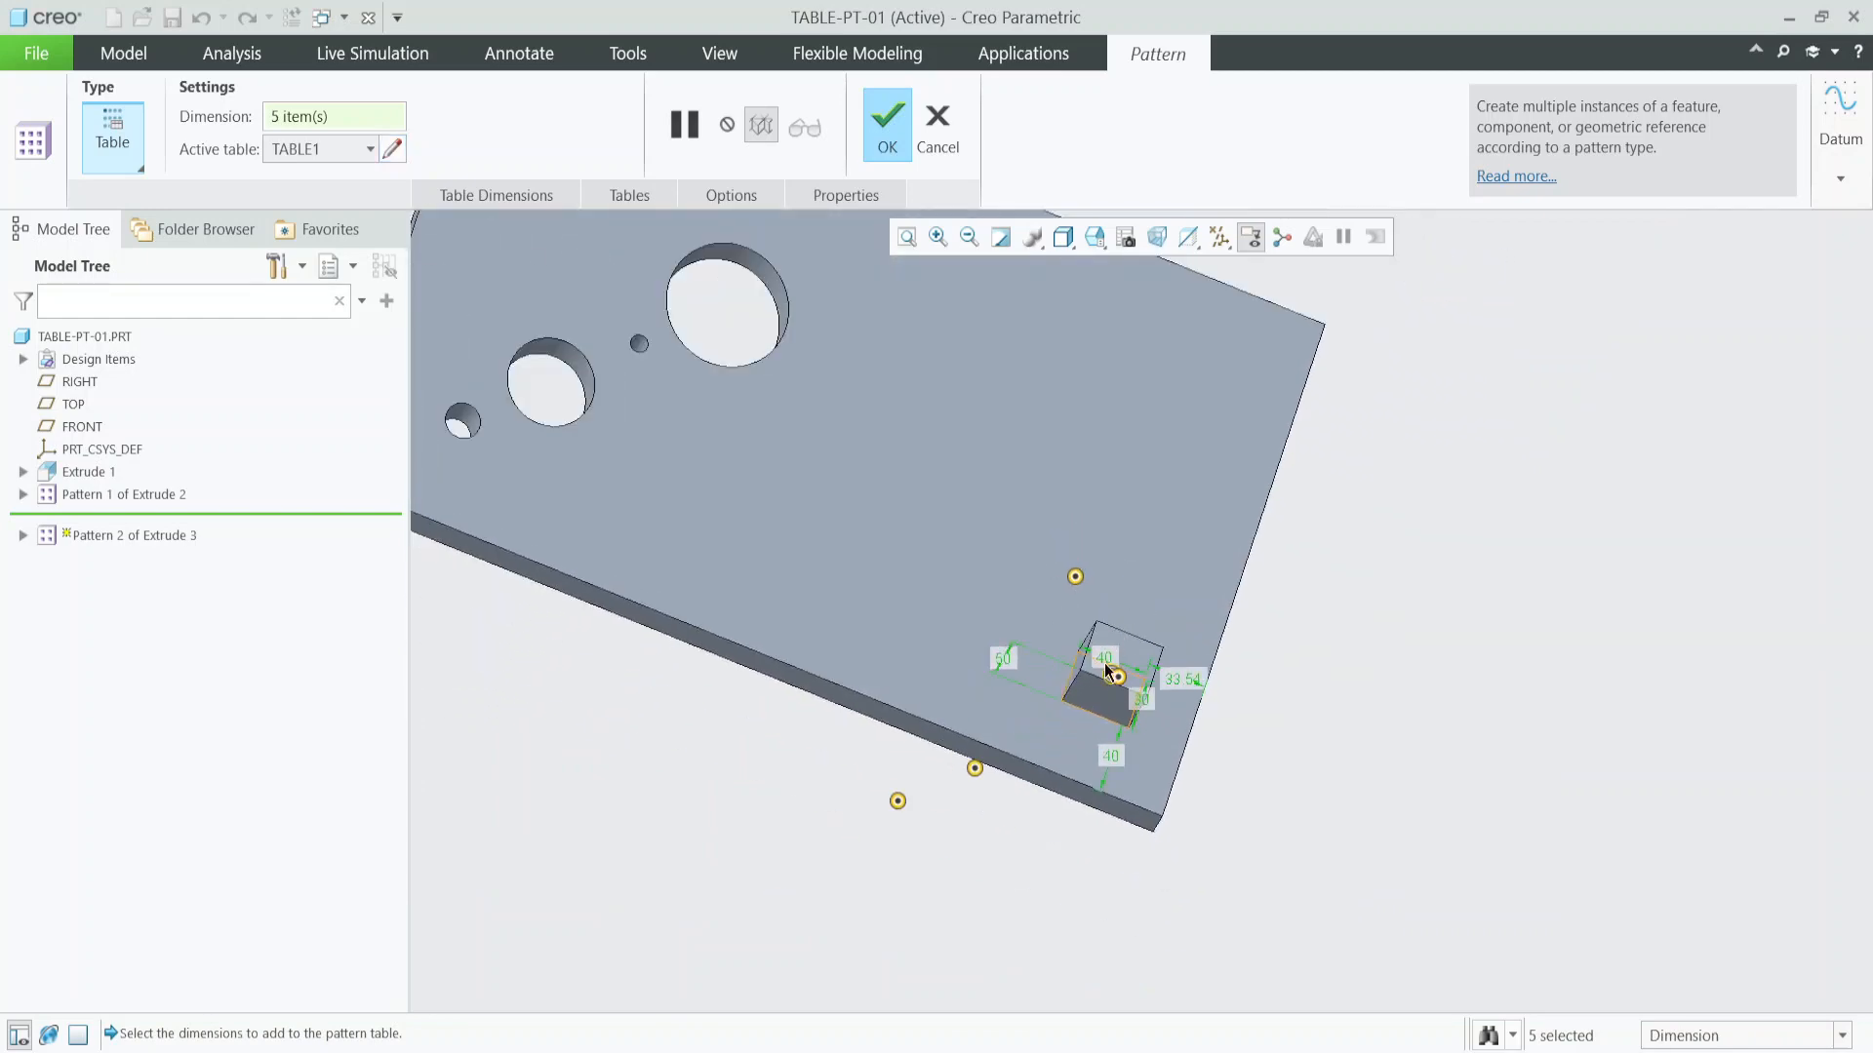
pyautogui.moveTo(1094, 628); pyautogui.dragTo(980, 702, button='middle')
pyautogui.click(887, 122)
pyautogui.scroll(-2, 1074, 591)
pyautogui.click(974, 601)
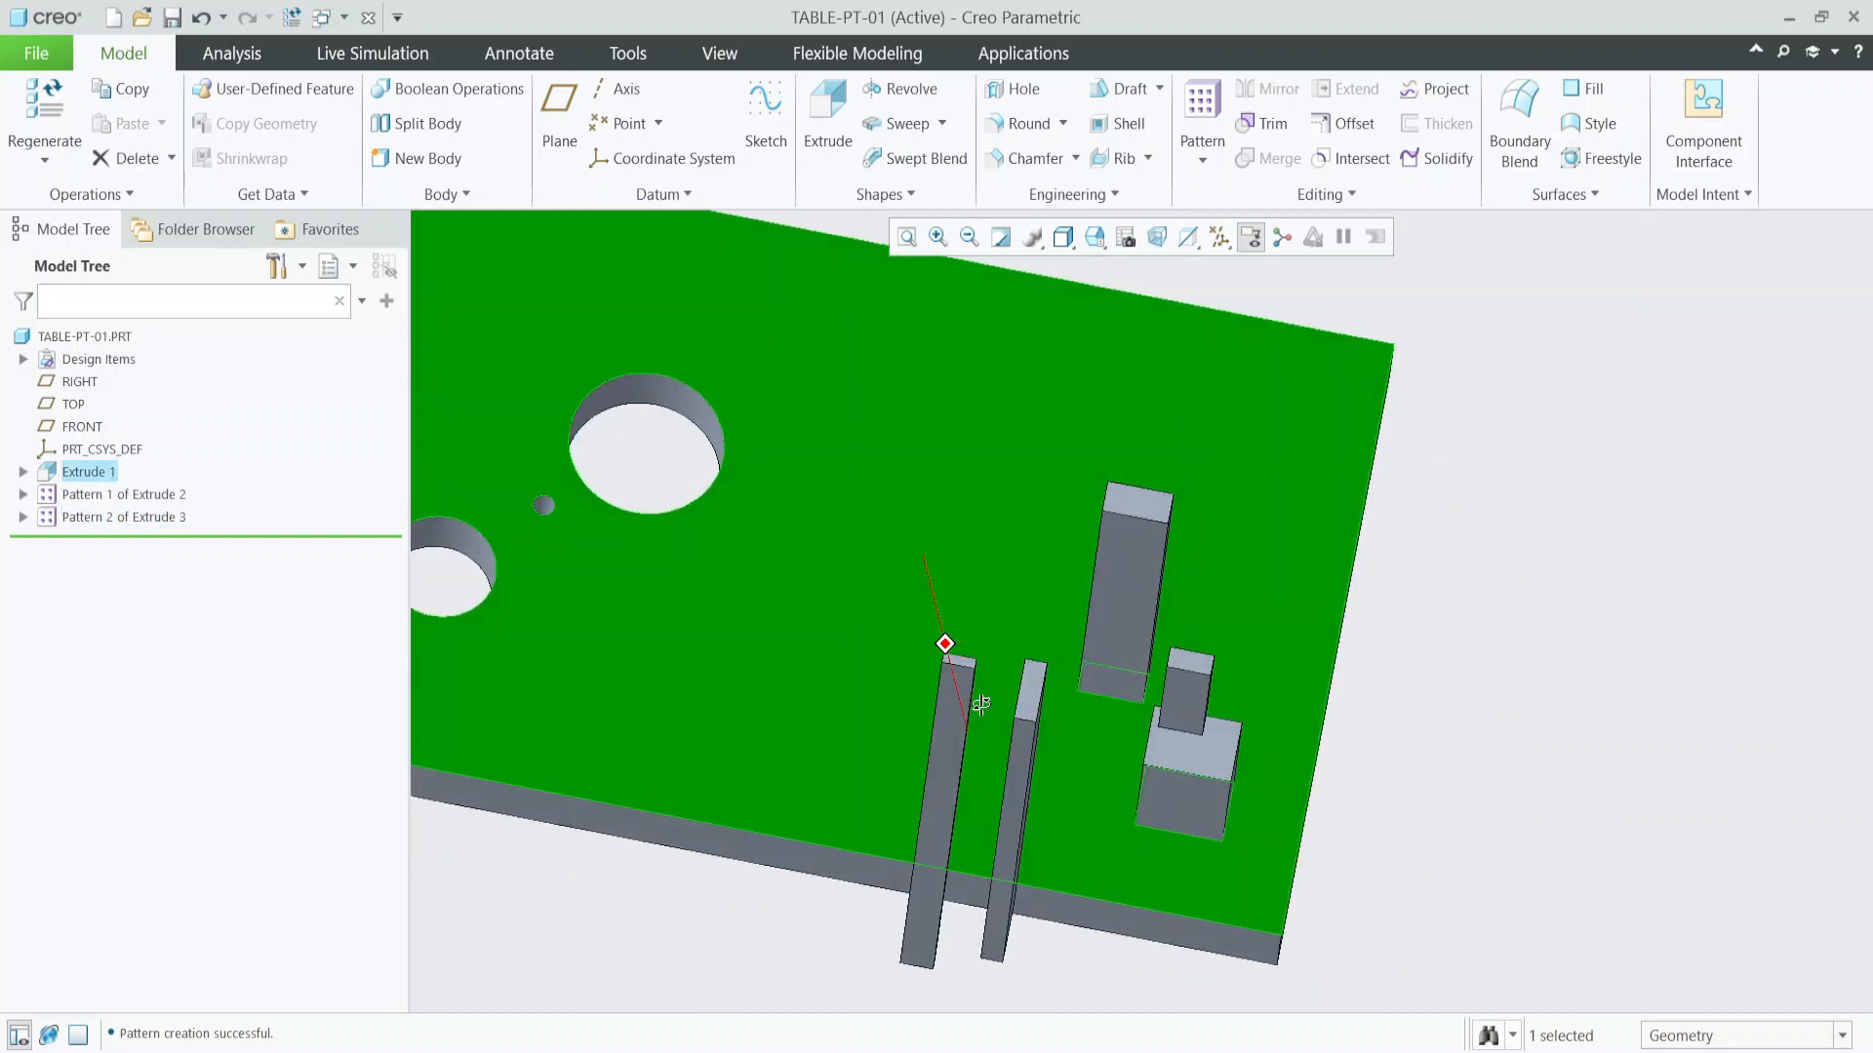
# Reopen the block pattern's table and set member 2's d25 to 120 and d26 to 150.
pyautogui.click(146, 518)
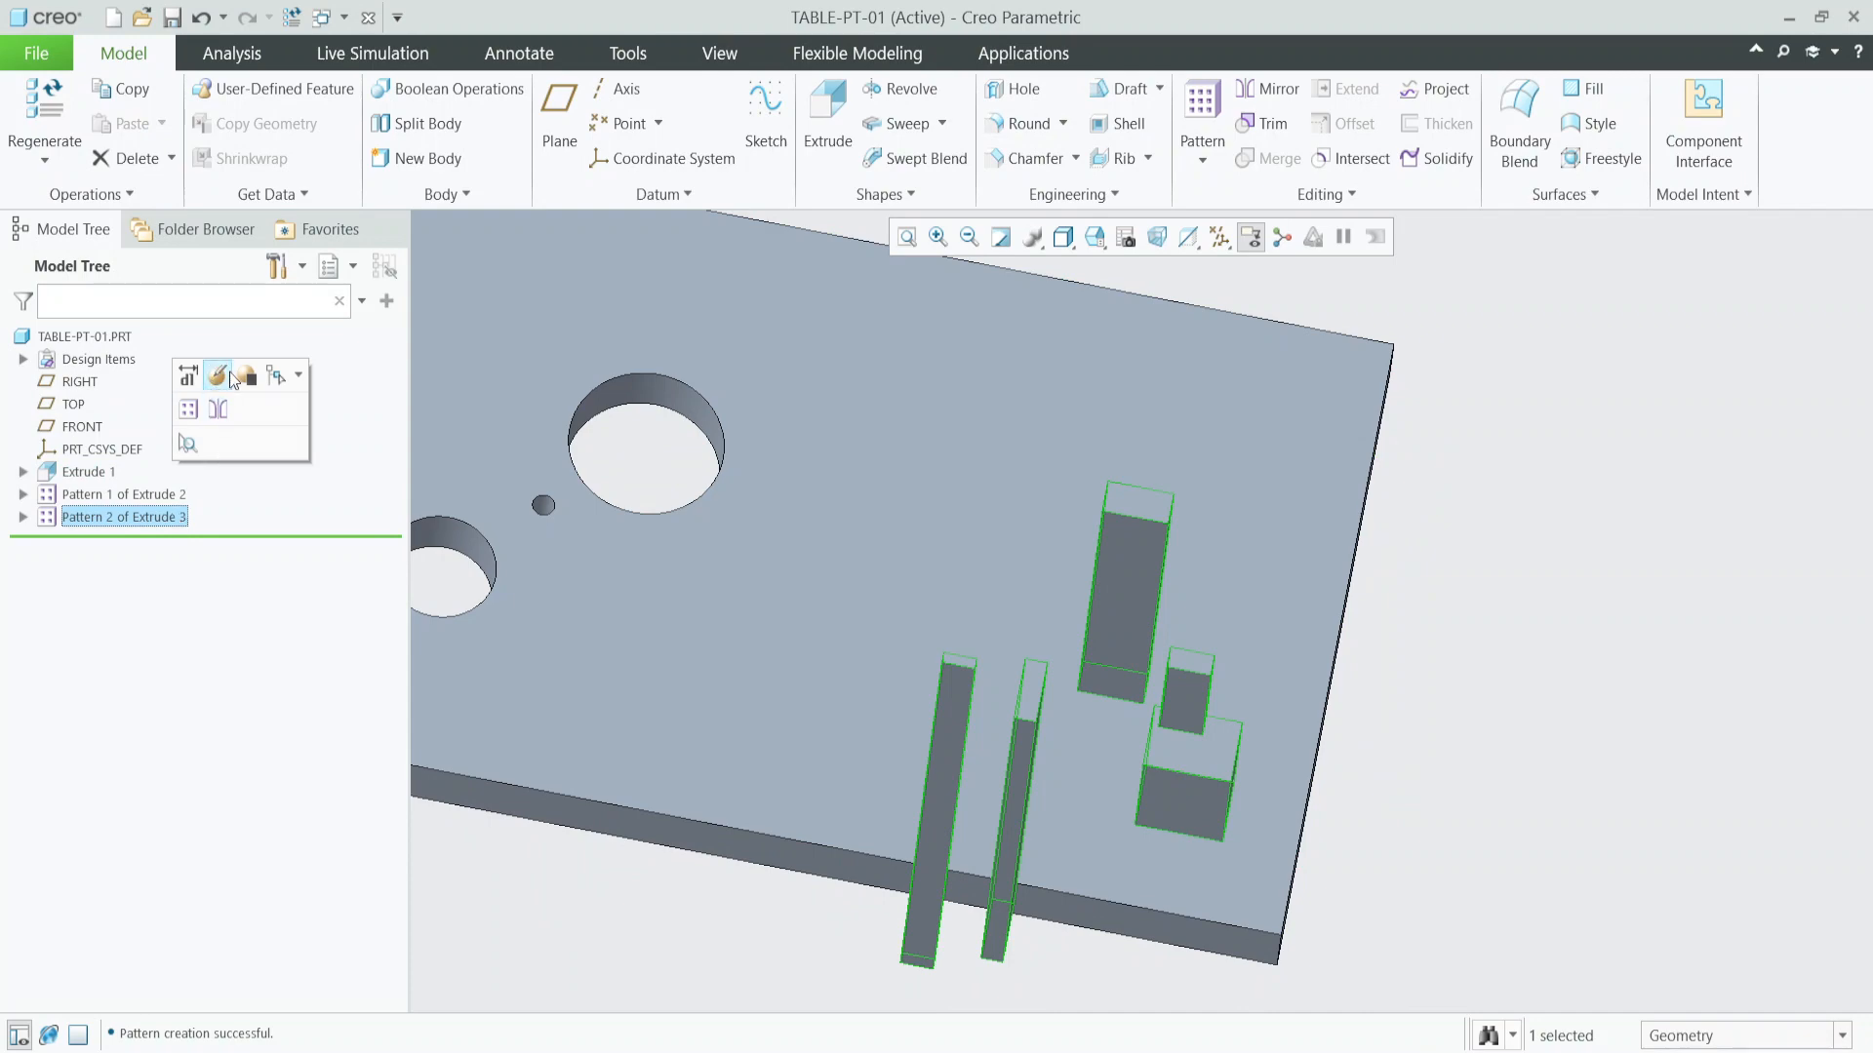
pyautogui.click(214, 408)
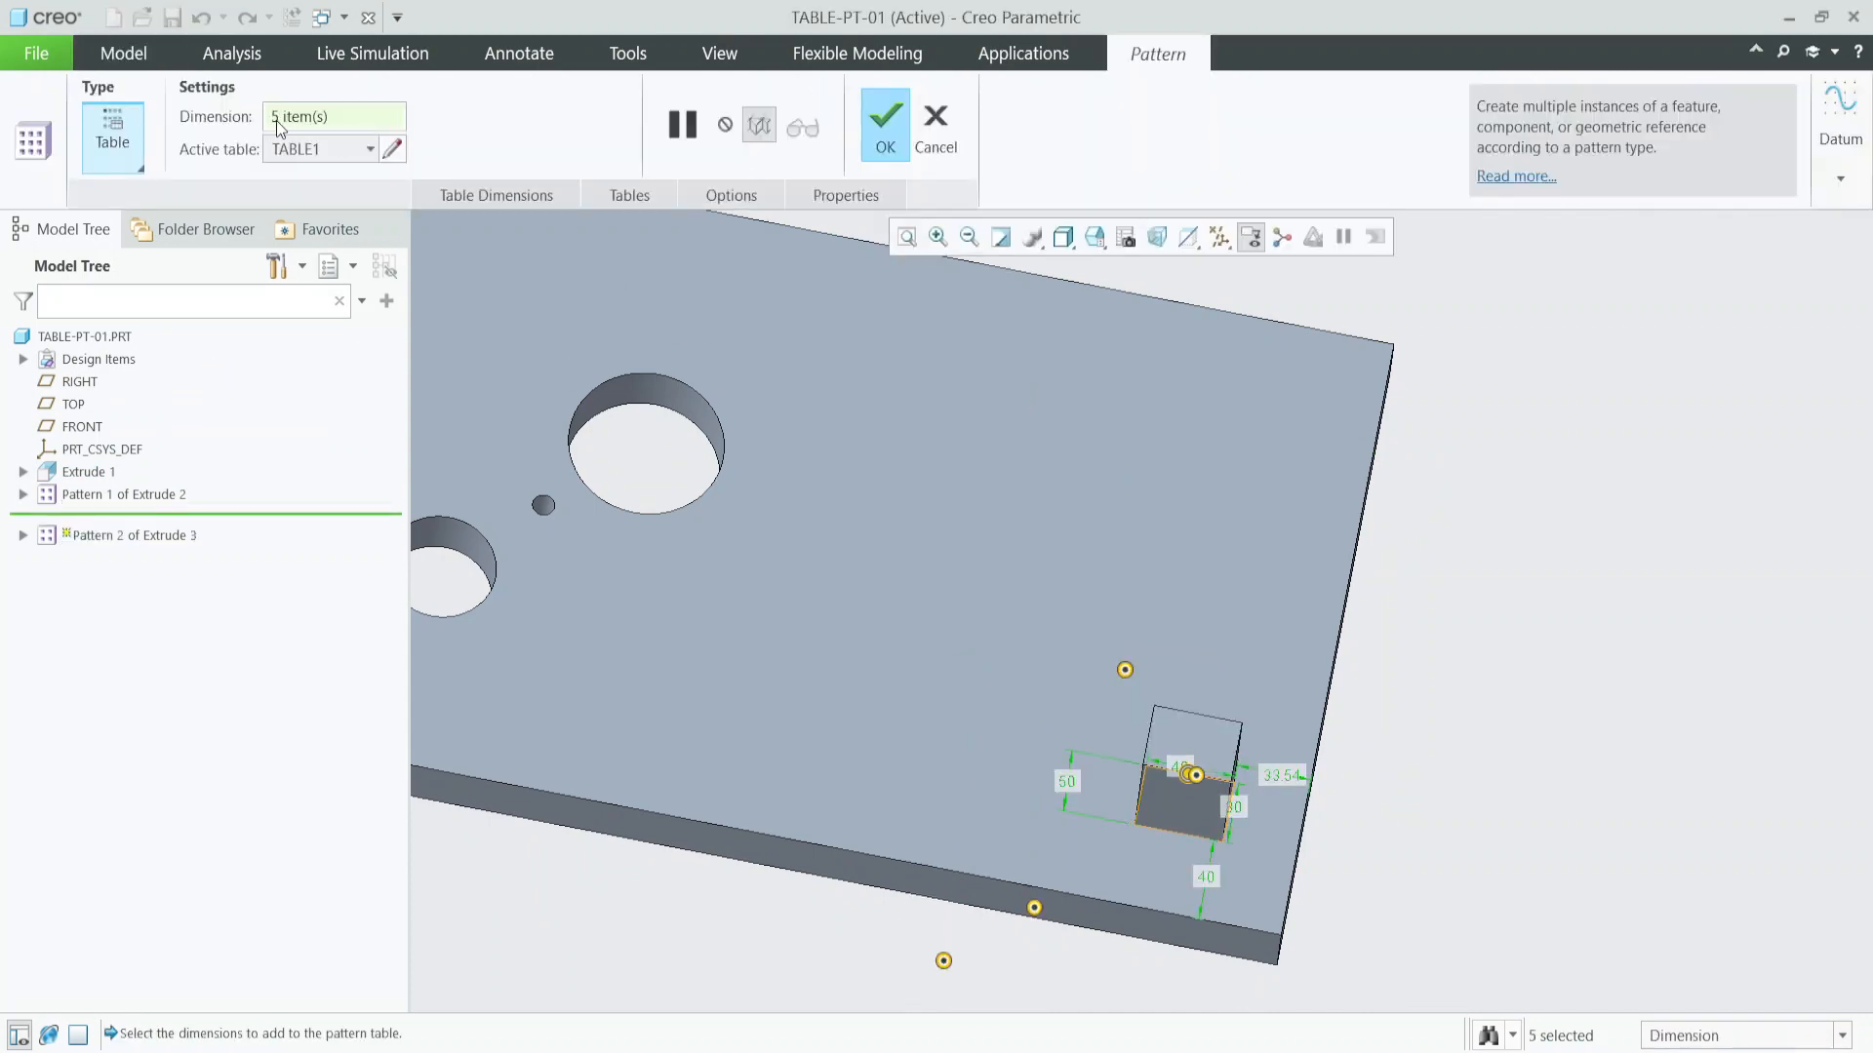
pyautogui.click(392, 149)
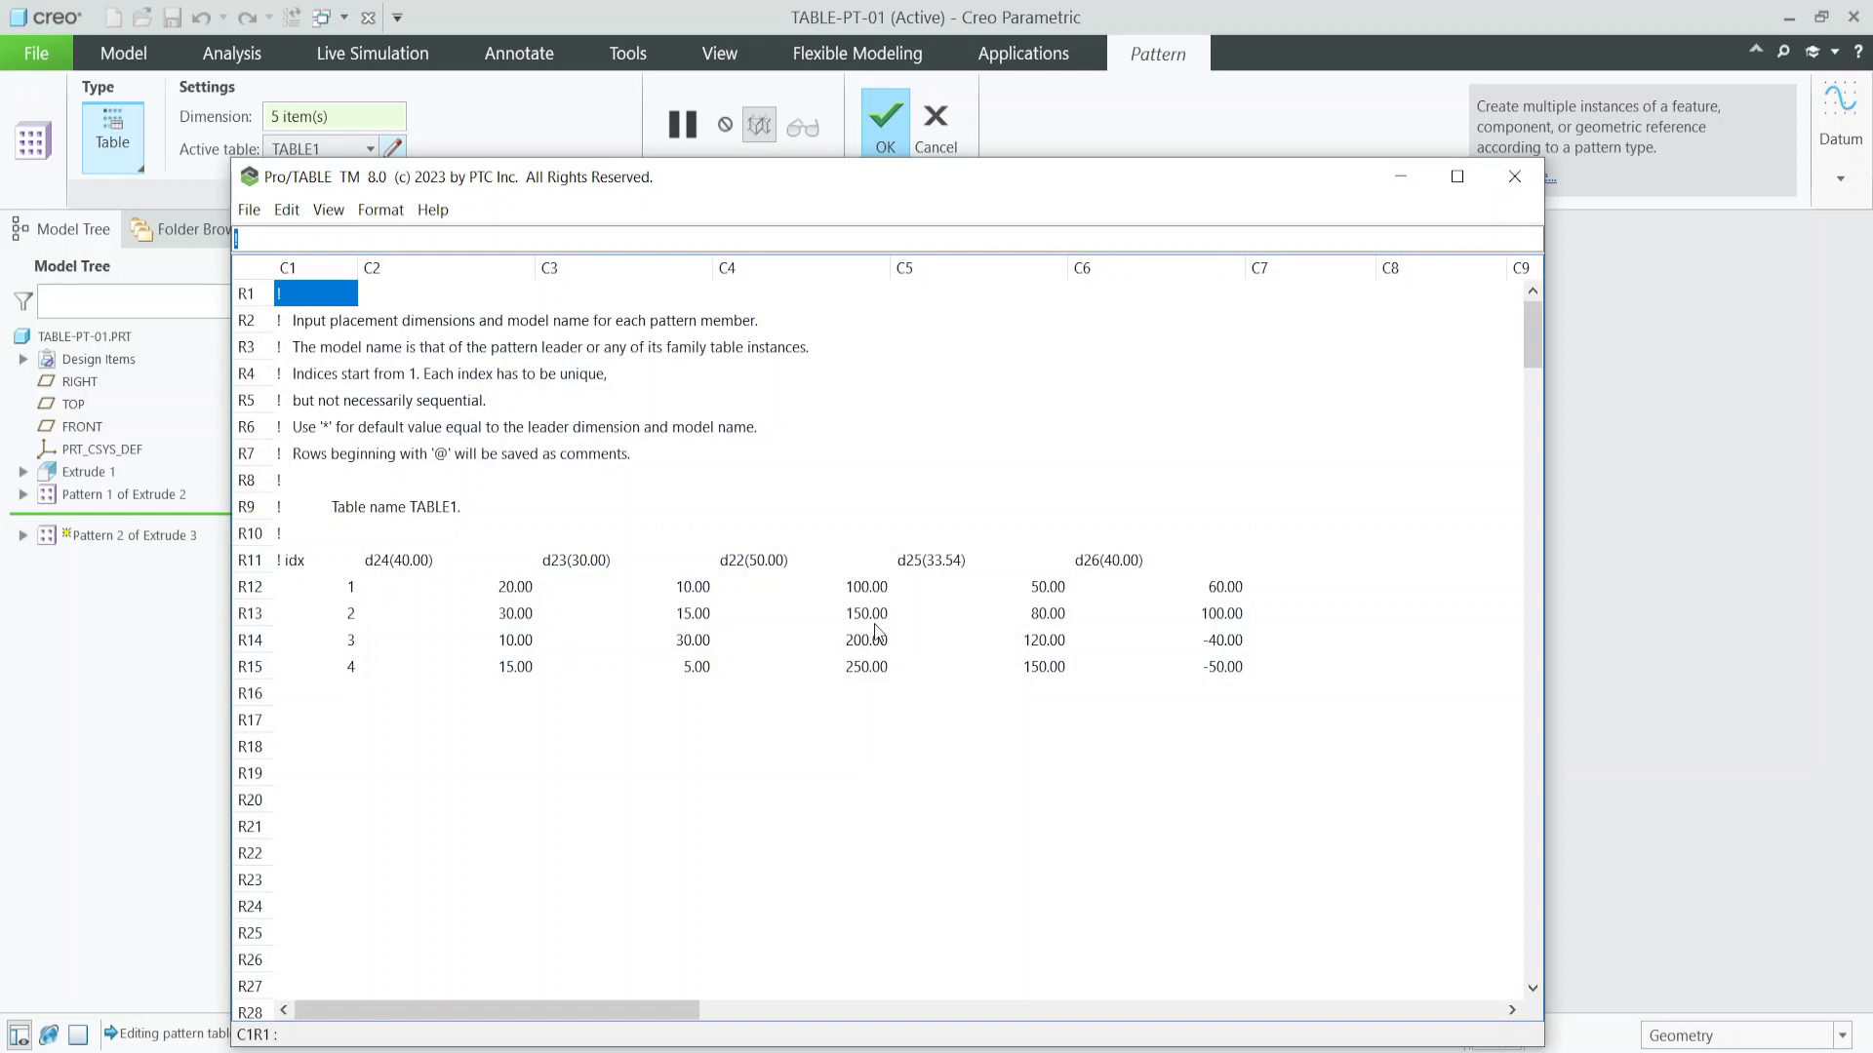
pyautogui.click(1068, 612)
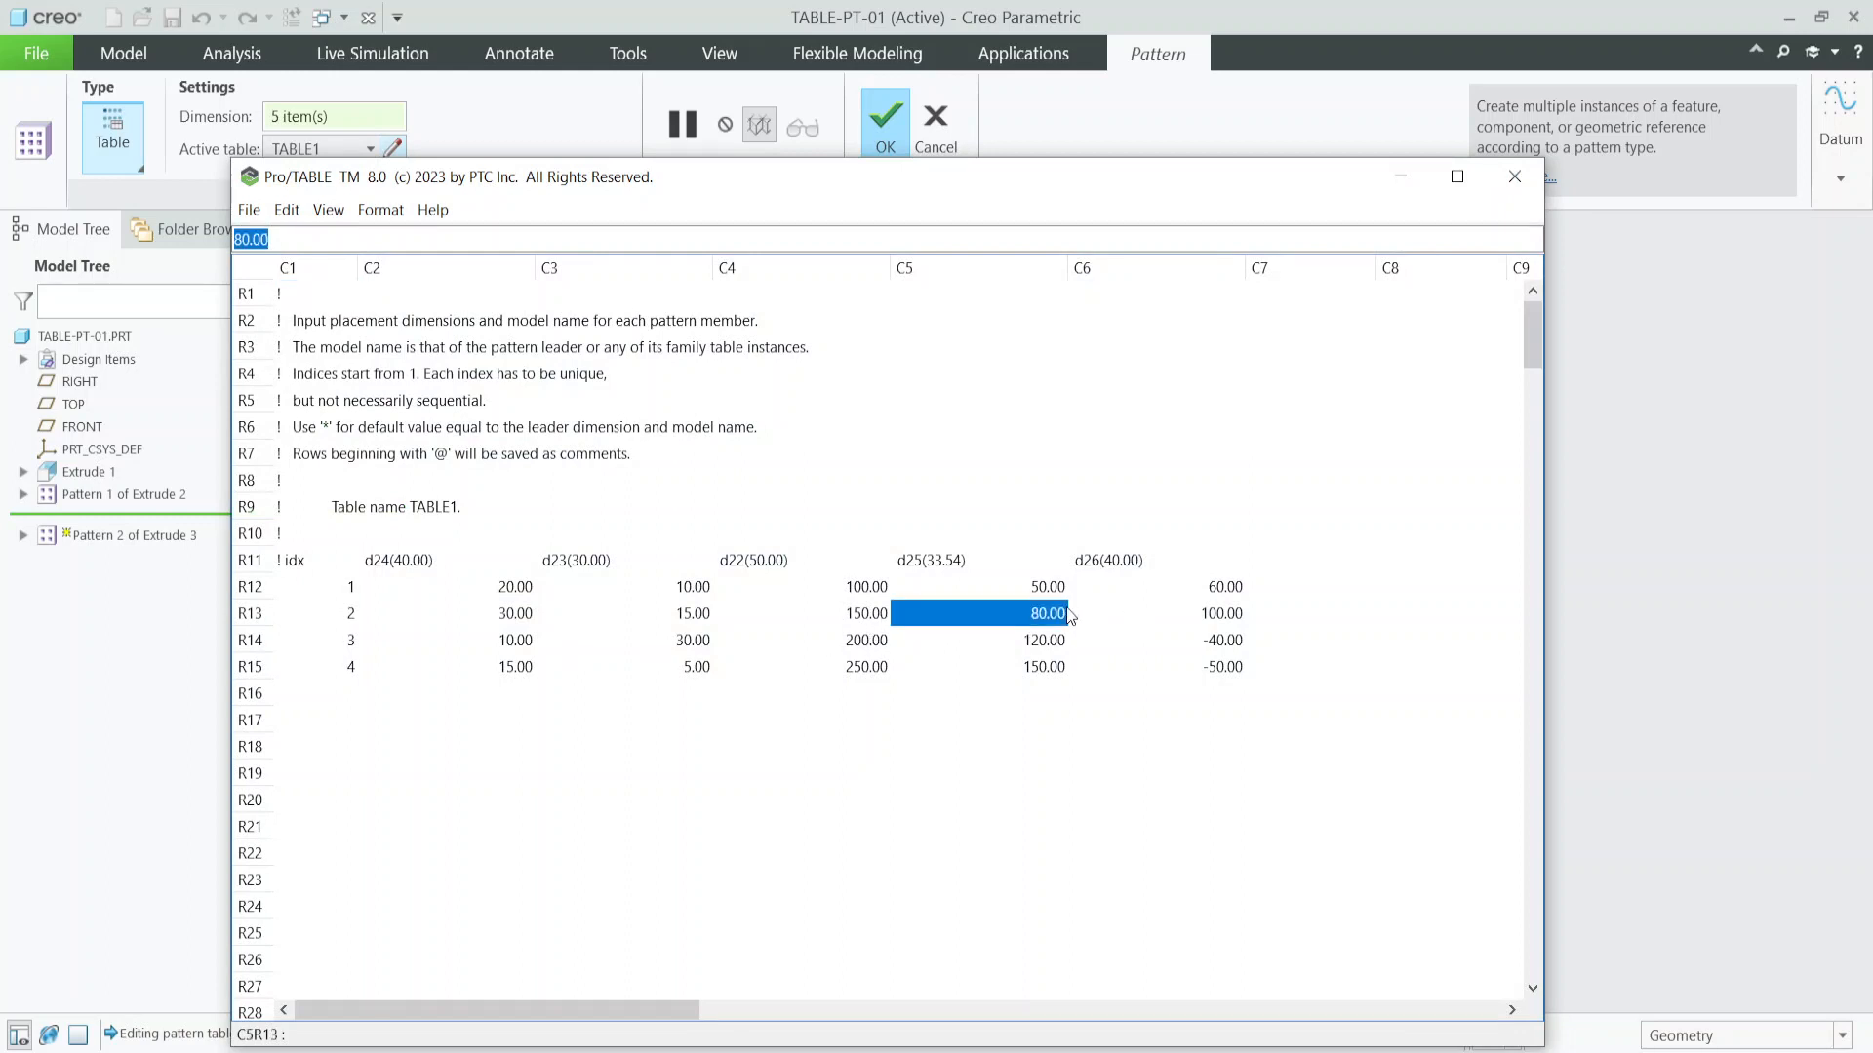
pyautogui.write('120')
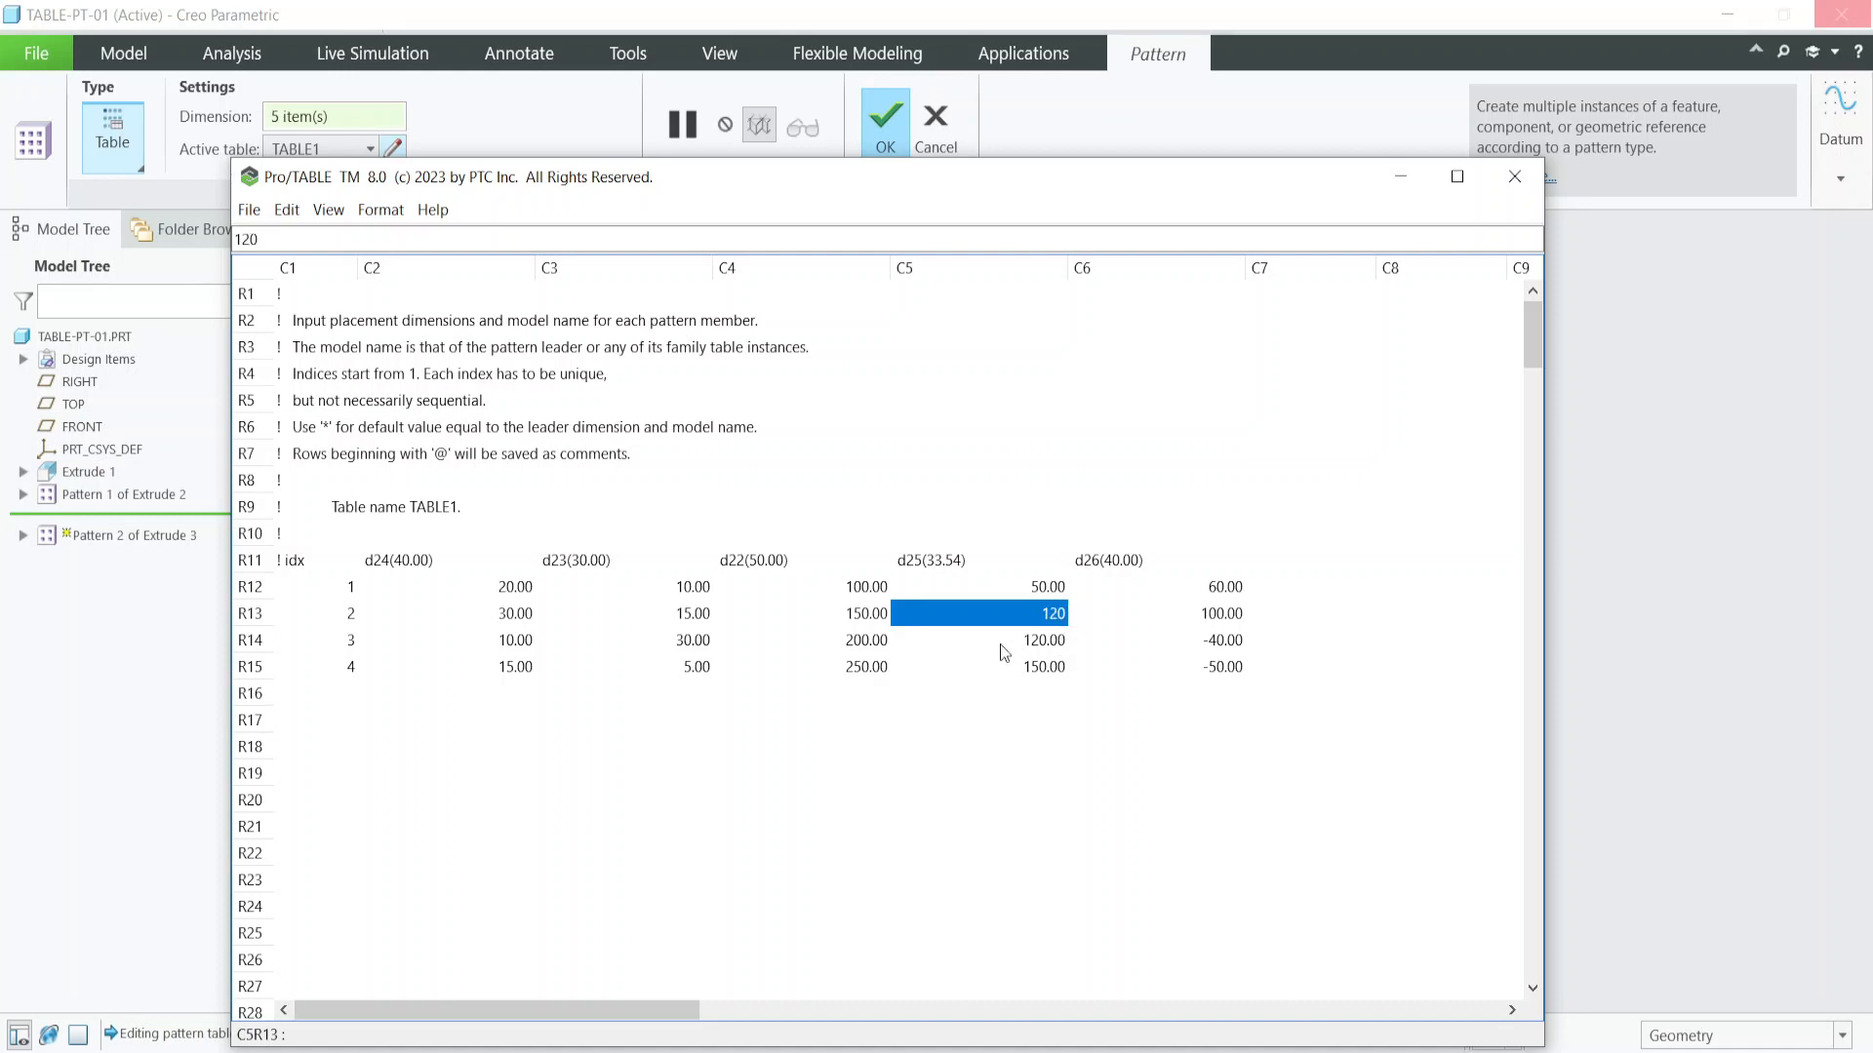
pyautogui.click(1229, 617)
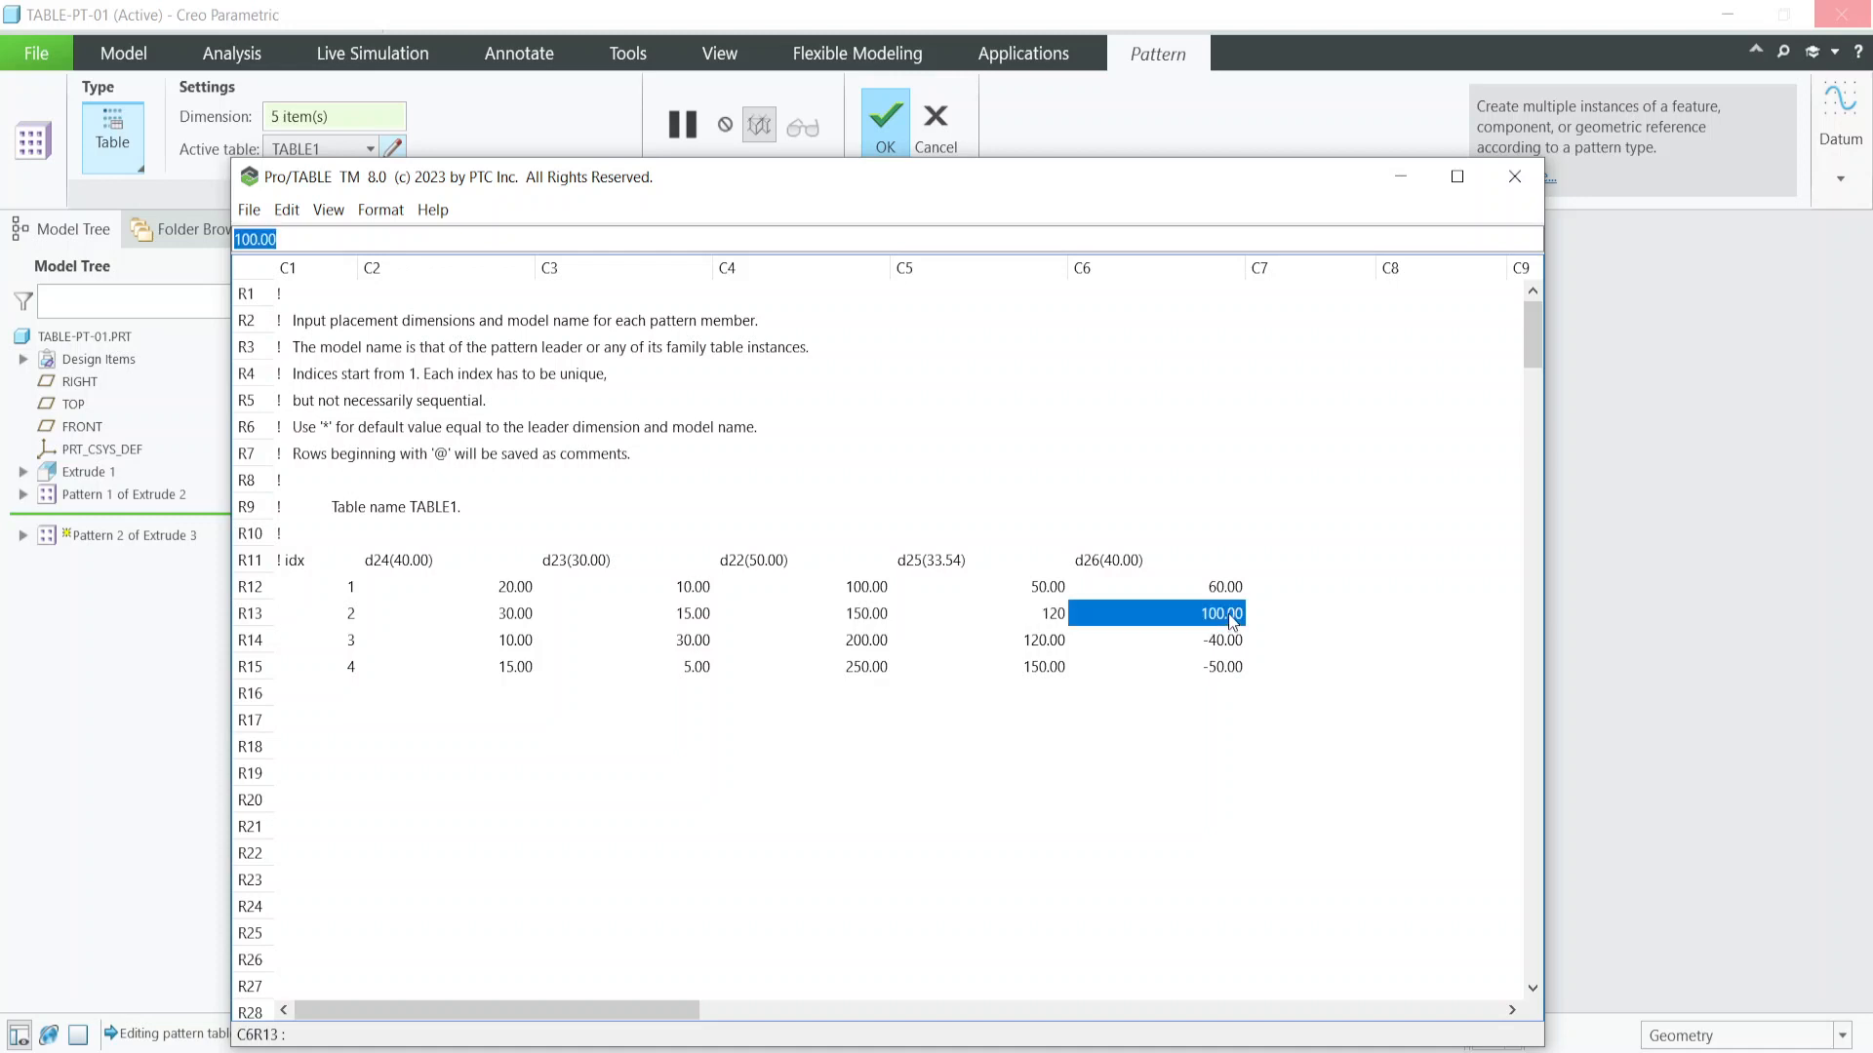
pyautogui.write('150')
# Set member 3's d26 to 200 and d25 to 140 and member 4's d26 to 250, and apply the revised block pattern.
pyautogui.click(1230, 645)
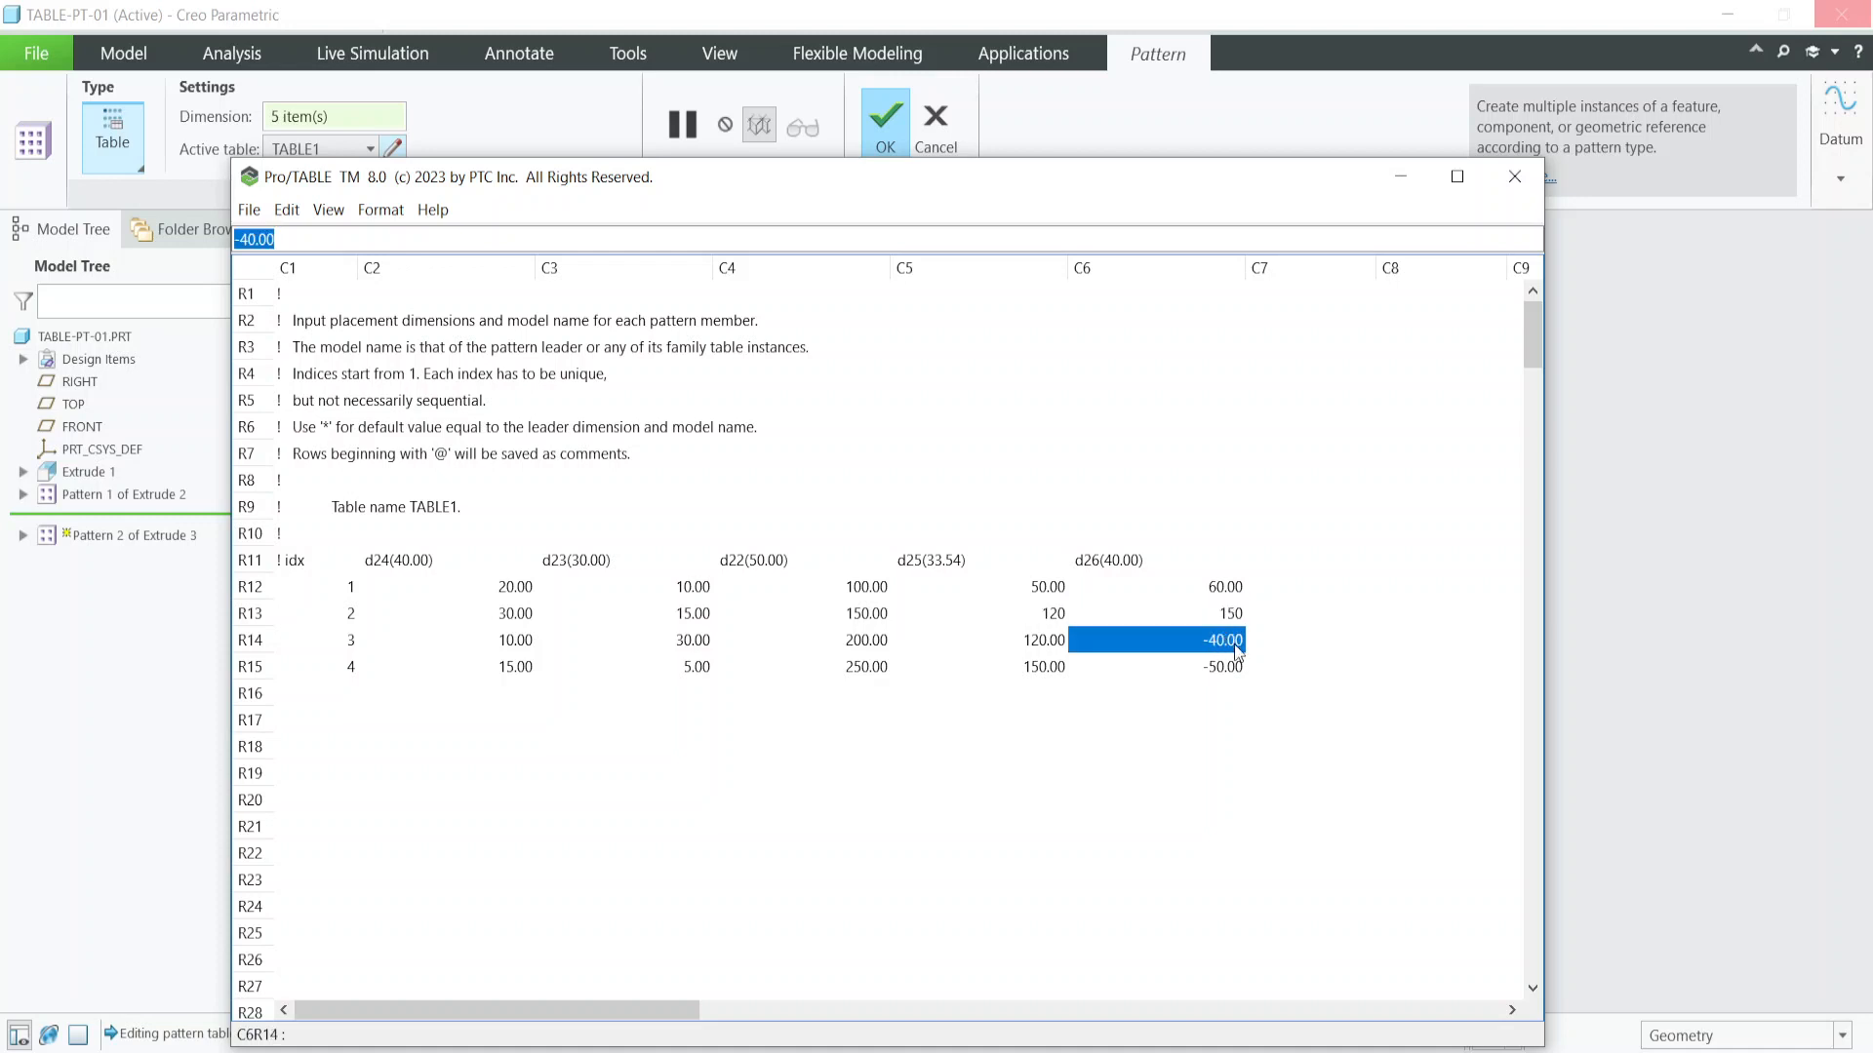
pyautogui.write('200')
pyautogui.click(1051, 642)
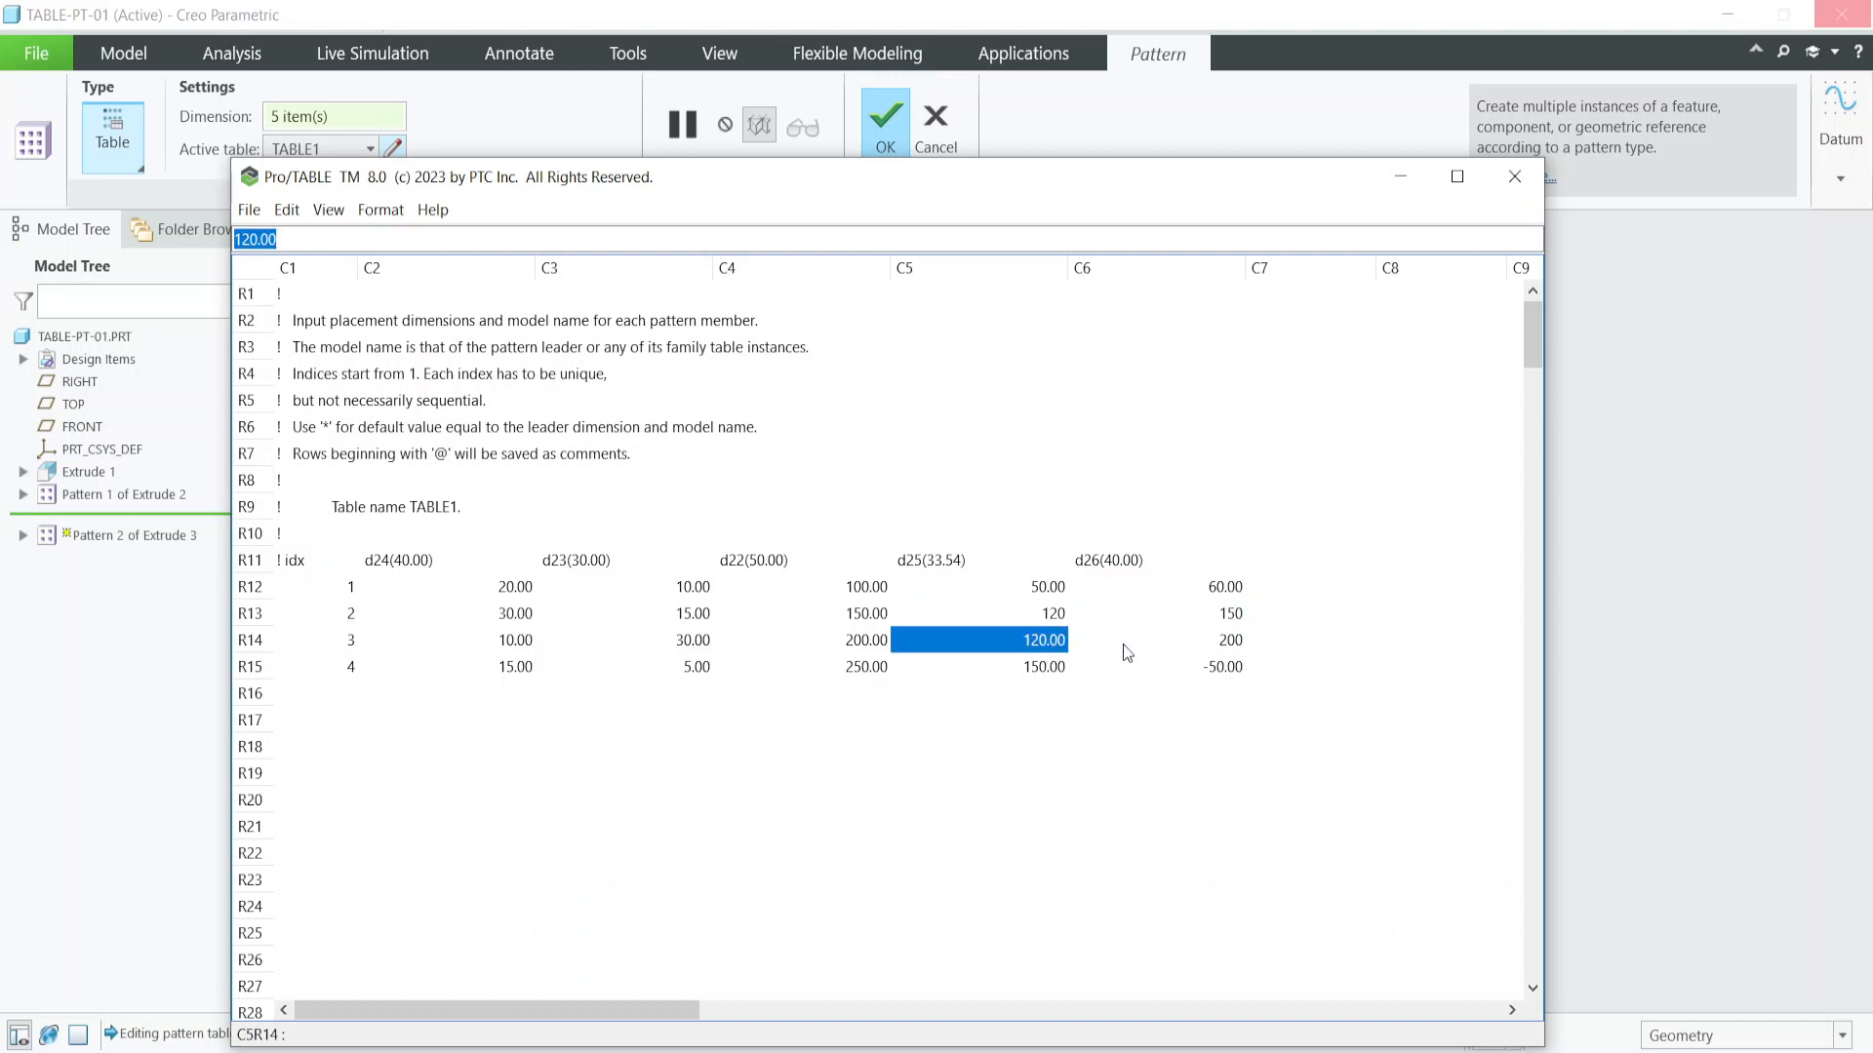
pyautogui.click(1056, 616)
pyautogui.click(1056, 642)
pyautogui.write('140')
pyautogui.click(1218, 669)
pyautogui.write('250')
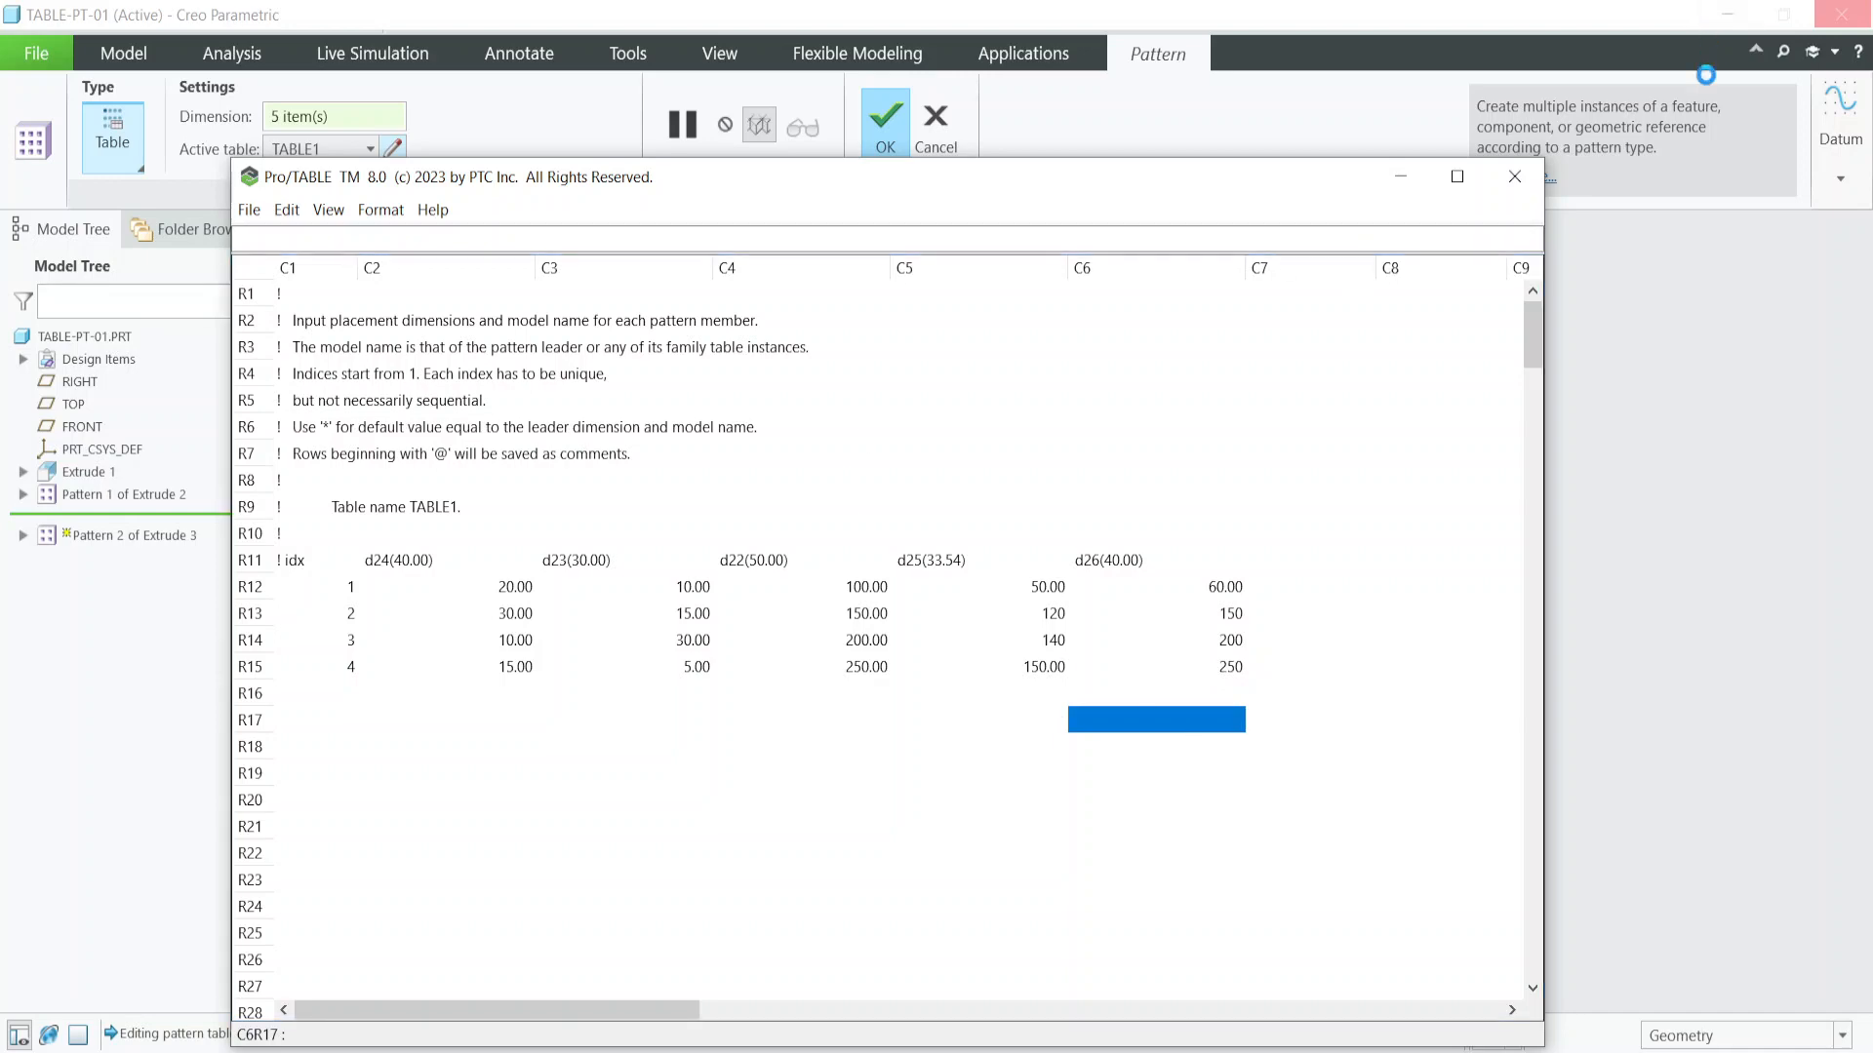
pyautogui.click(1514, 176)
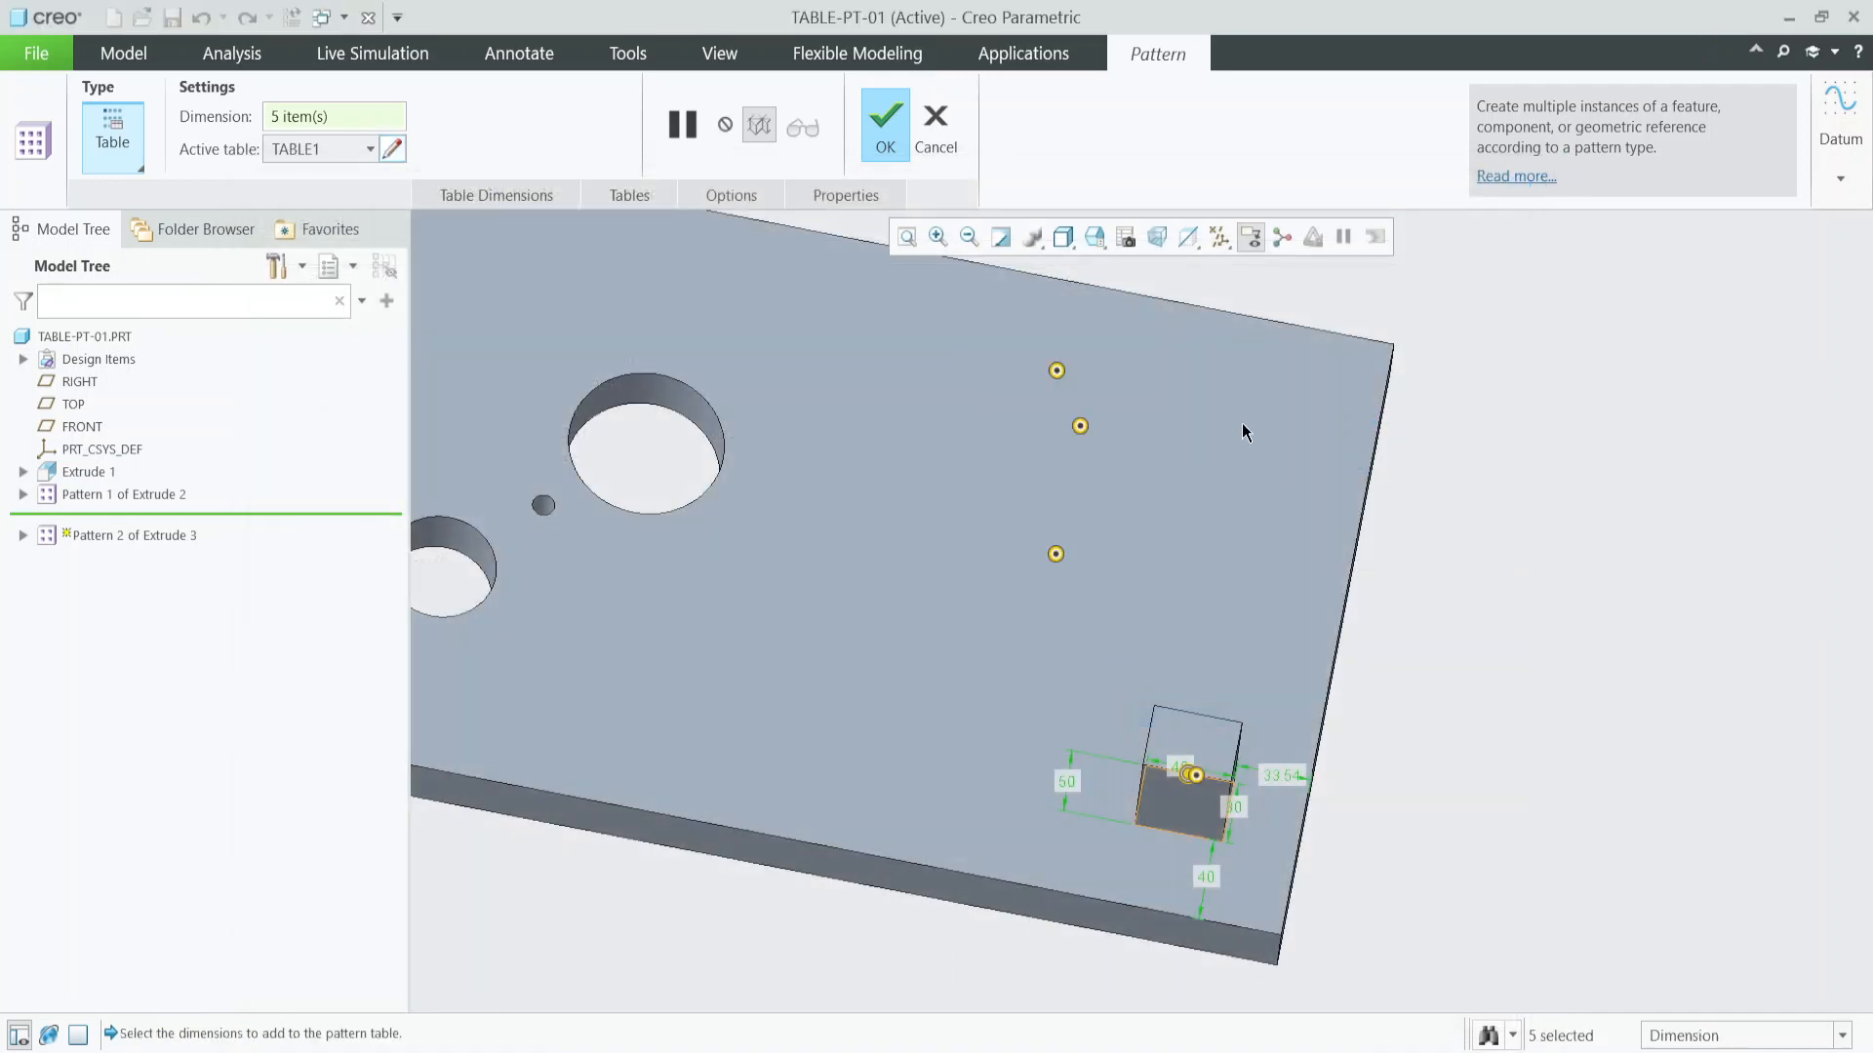
pyautogui.click(885, 146)
# Examine the patterned blocks and holes on the plate from several angles.
pyautogui.moveTo(1190, 433); pyautogui.dragTo(869, 527, button='middle')
pyautogui.click(962, 613)
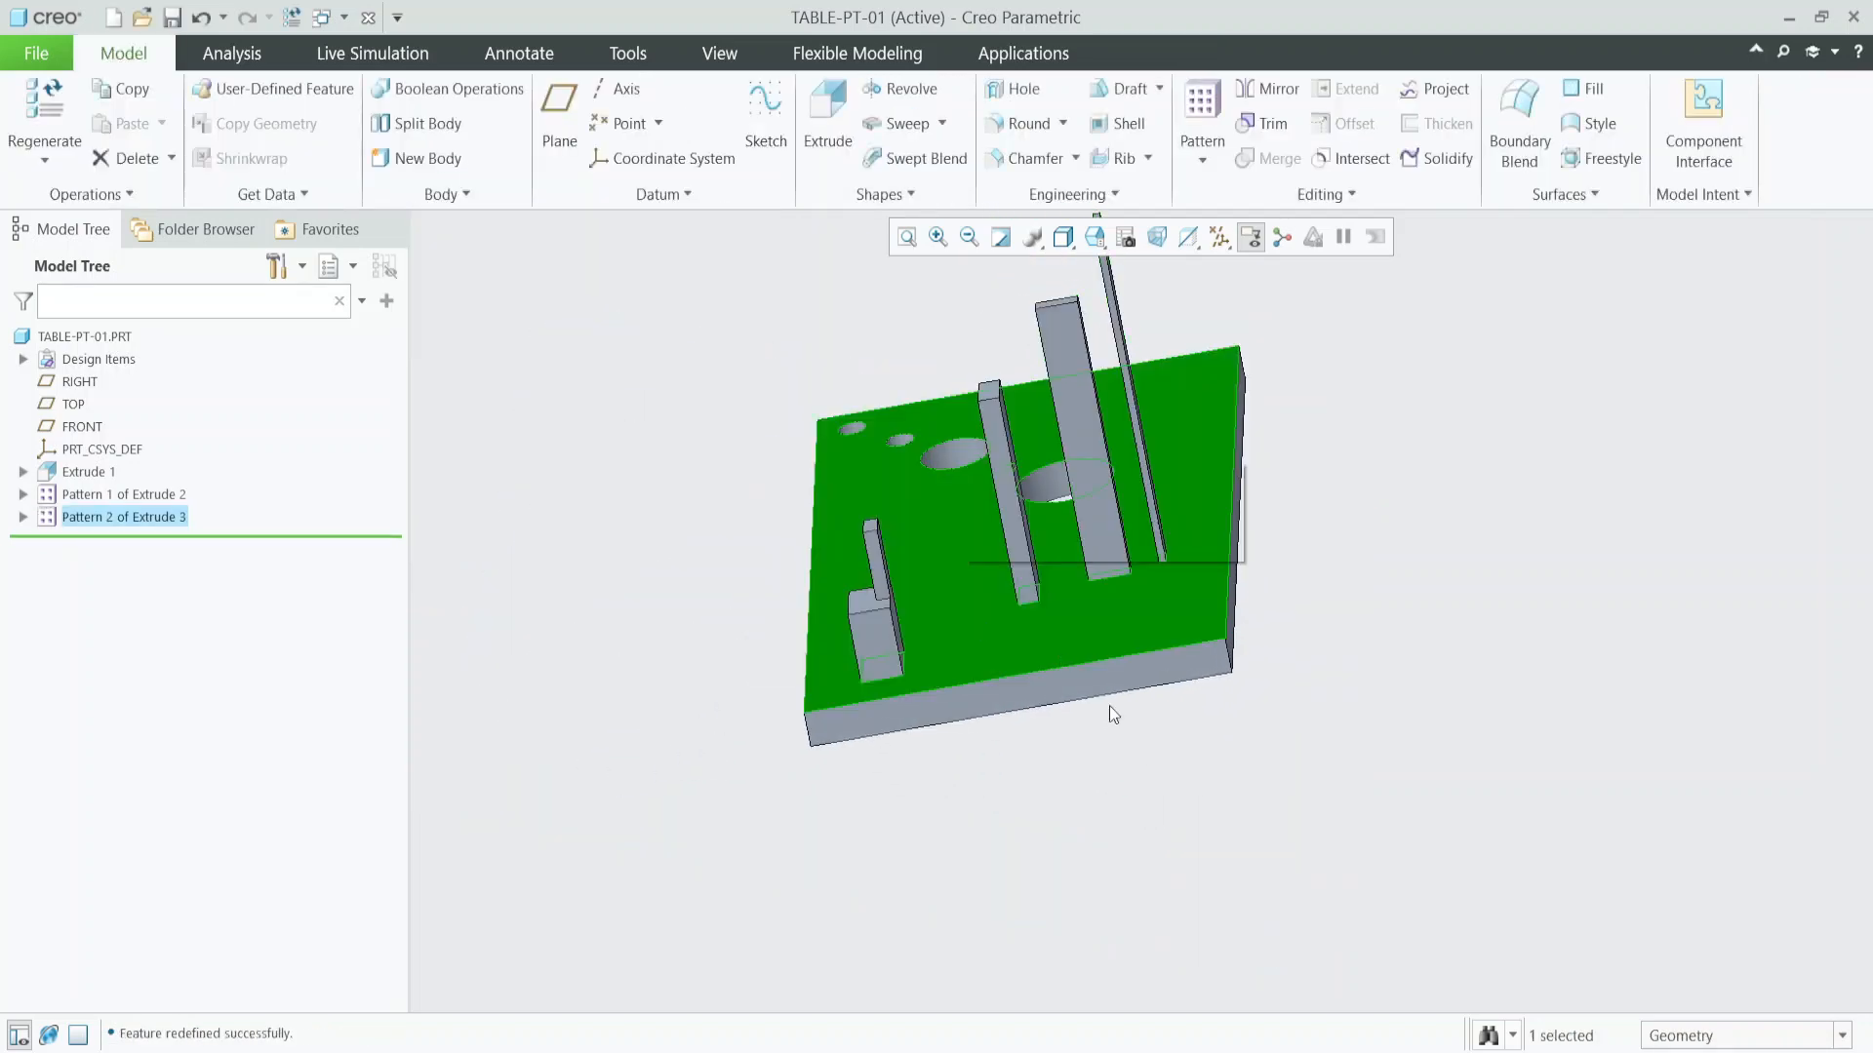
pyautogui.scroll(-4, 1097, 623)
pyautogui.moveTo(1061, 616); pyautogui.dragTo(1237, 631, button='middle')
pyautogui.scroll(3, 1131, 611)
pyautogui.moveTo(1130, 611); pyautogui.dragTo(1046, 607, button='middle')
pyautogui.scroll(-3, 1034, 732)
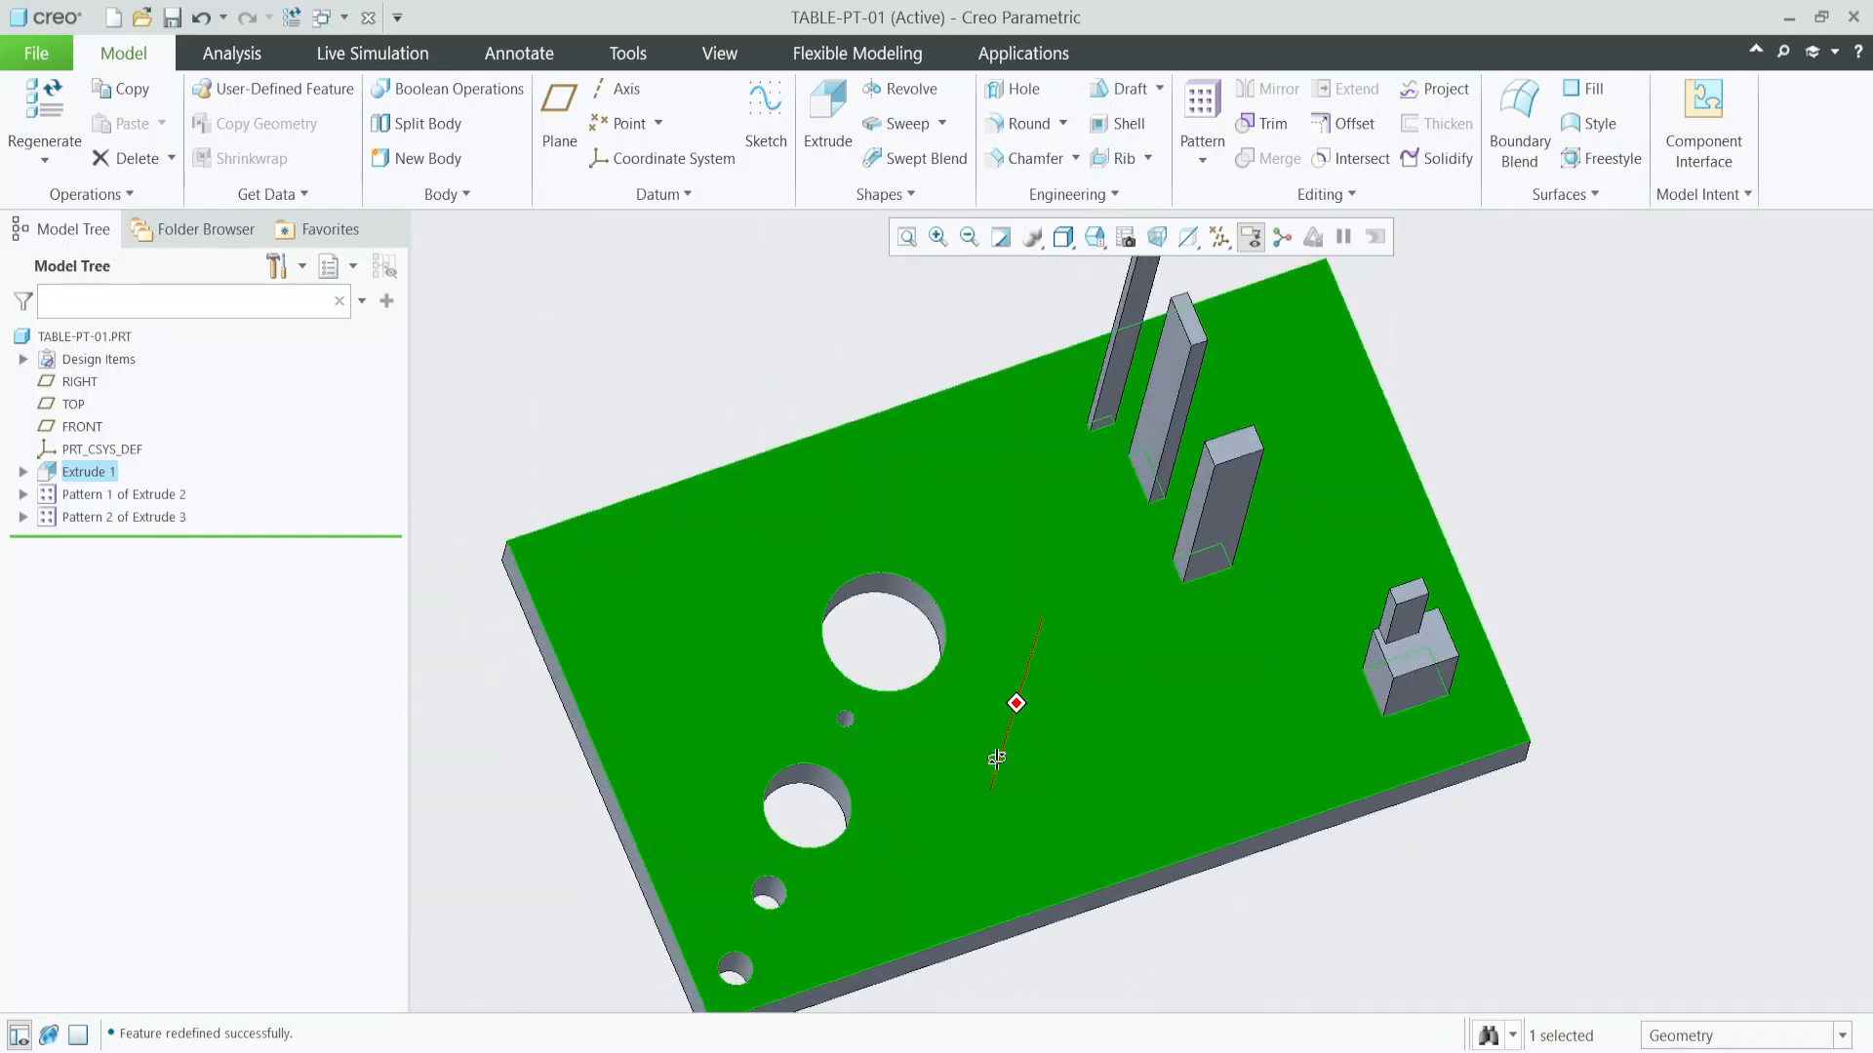
pyautogui.scroll(3, 985, 681)
pyautogui.scroll(-3, 915, 626)
pyautogui.scroll(-3, 915, 624)
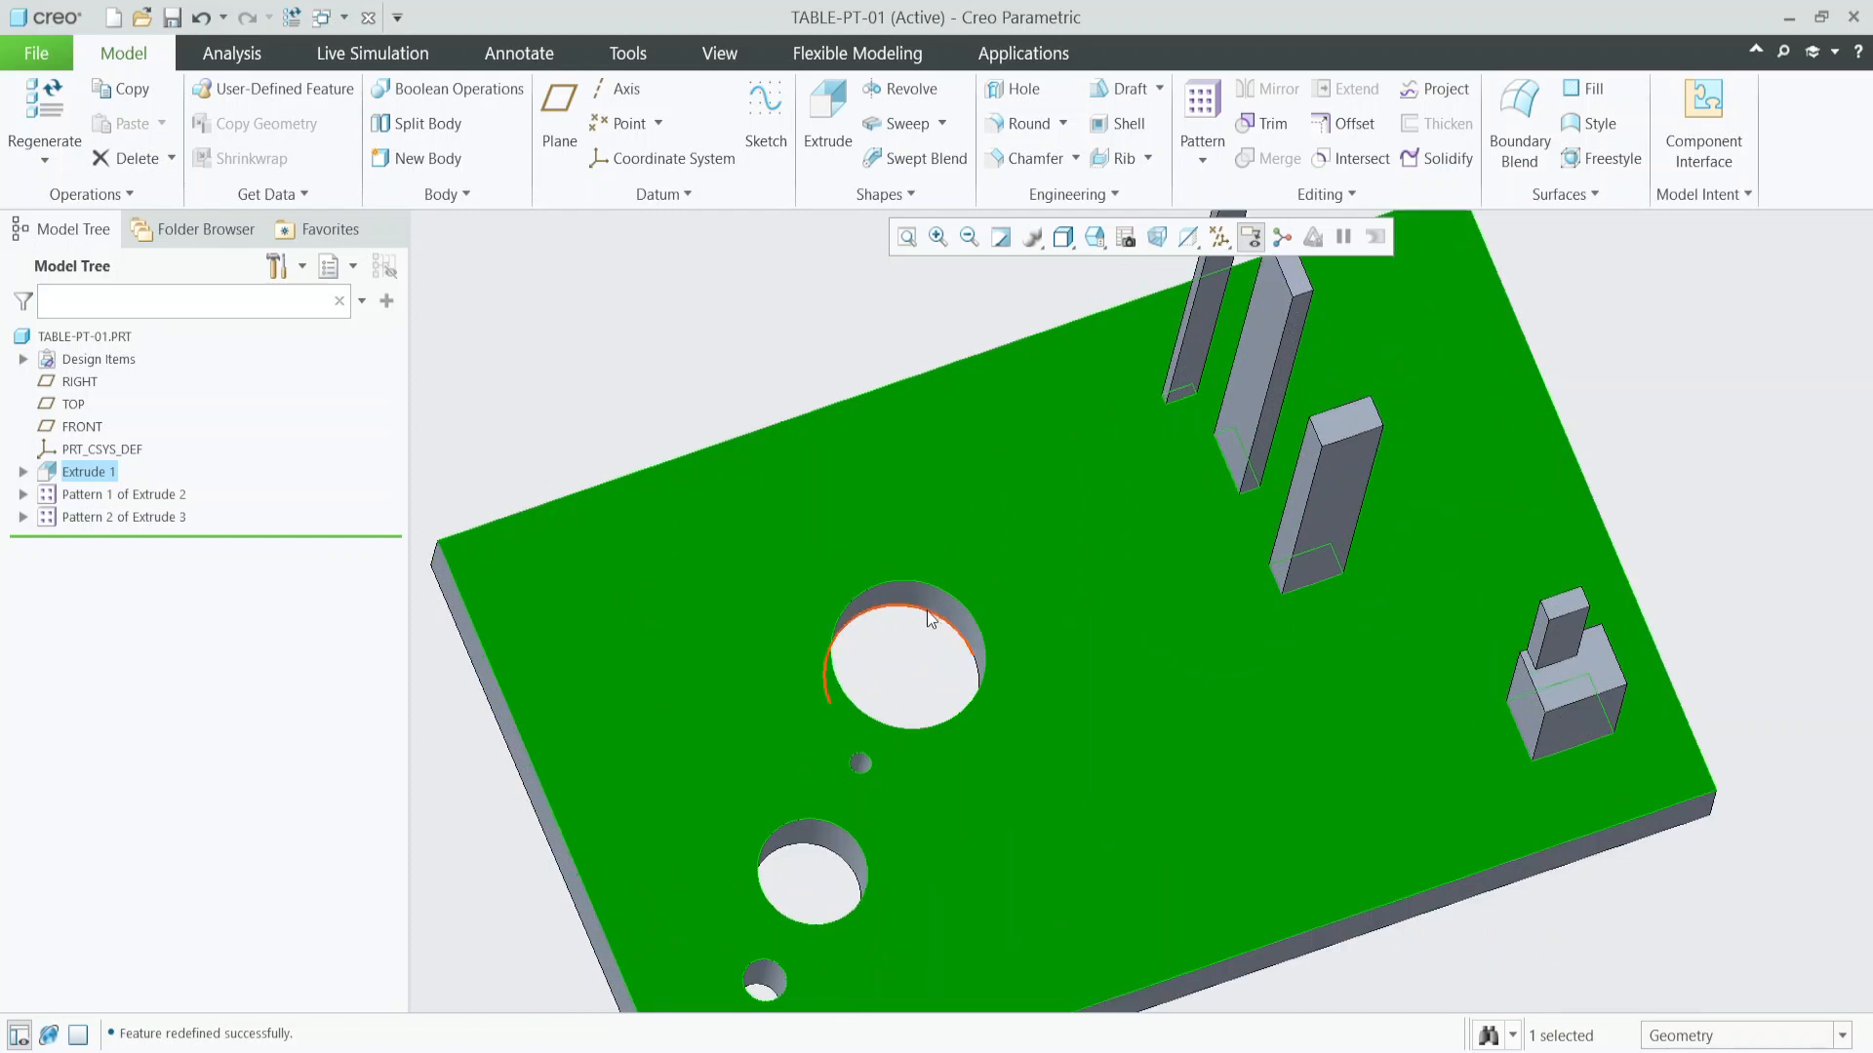
pyautogui.click(927, 639)
pyautogui.scroll(3, 928, 644)
pyautogui.moveTo(924, 642); pyautogui.dragTo(868, 646, button='middle')
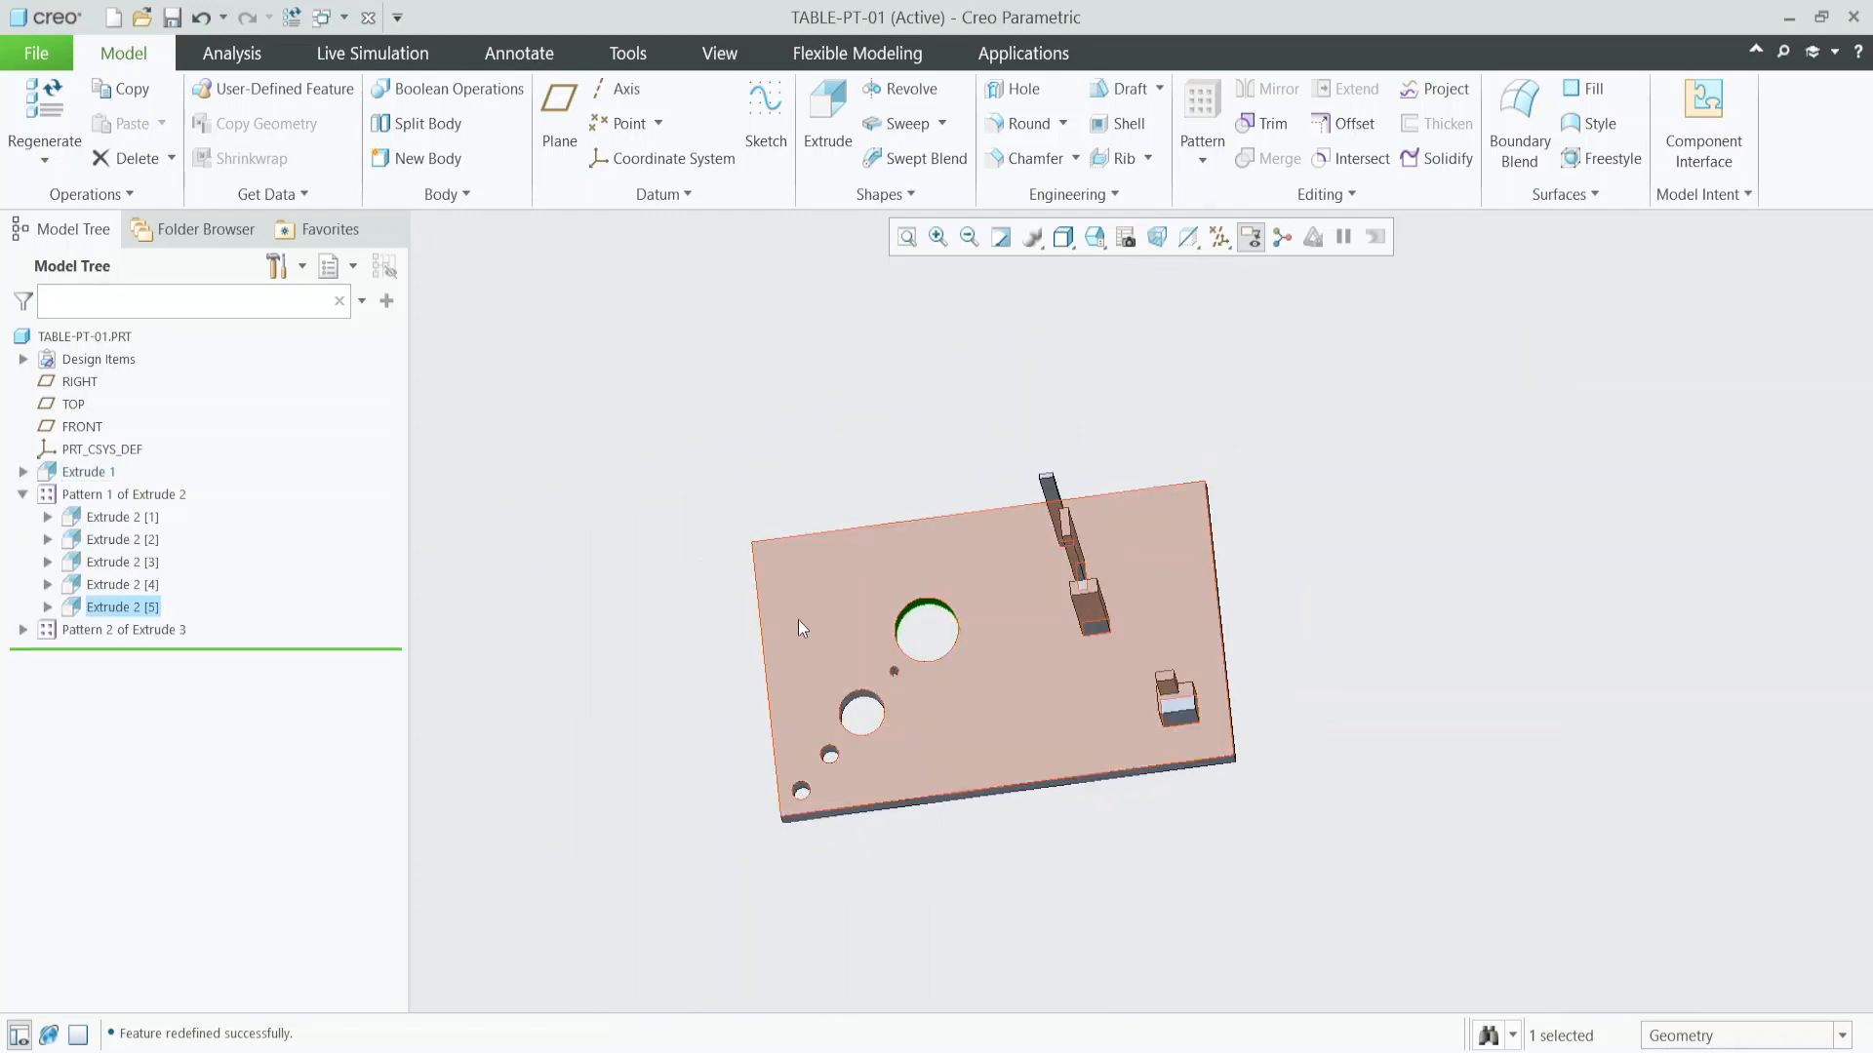
# Reopen the hole pattern's table and set the d5 diameter of members 2, 3 and 4 to 20.
pyautogui.click(22, 496)
pyautogui.click(97, 498)
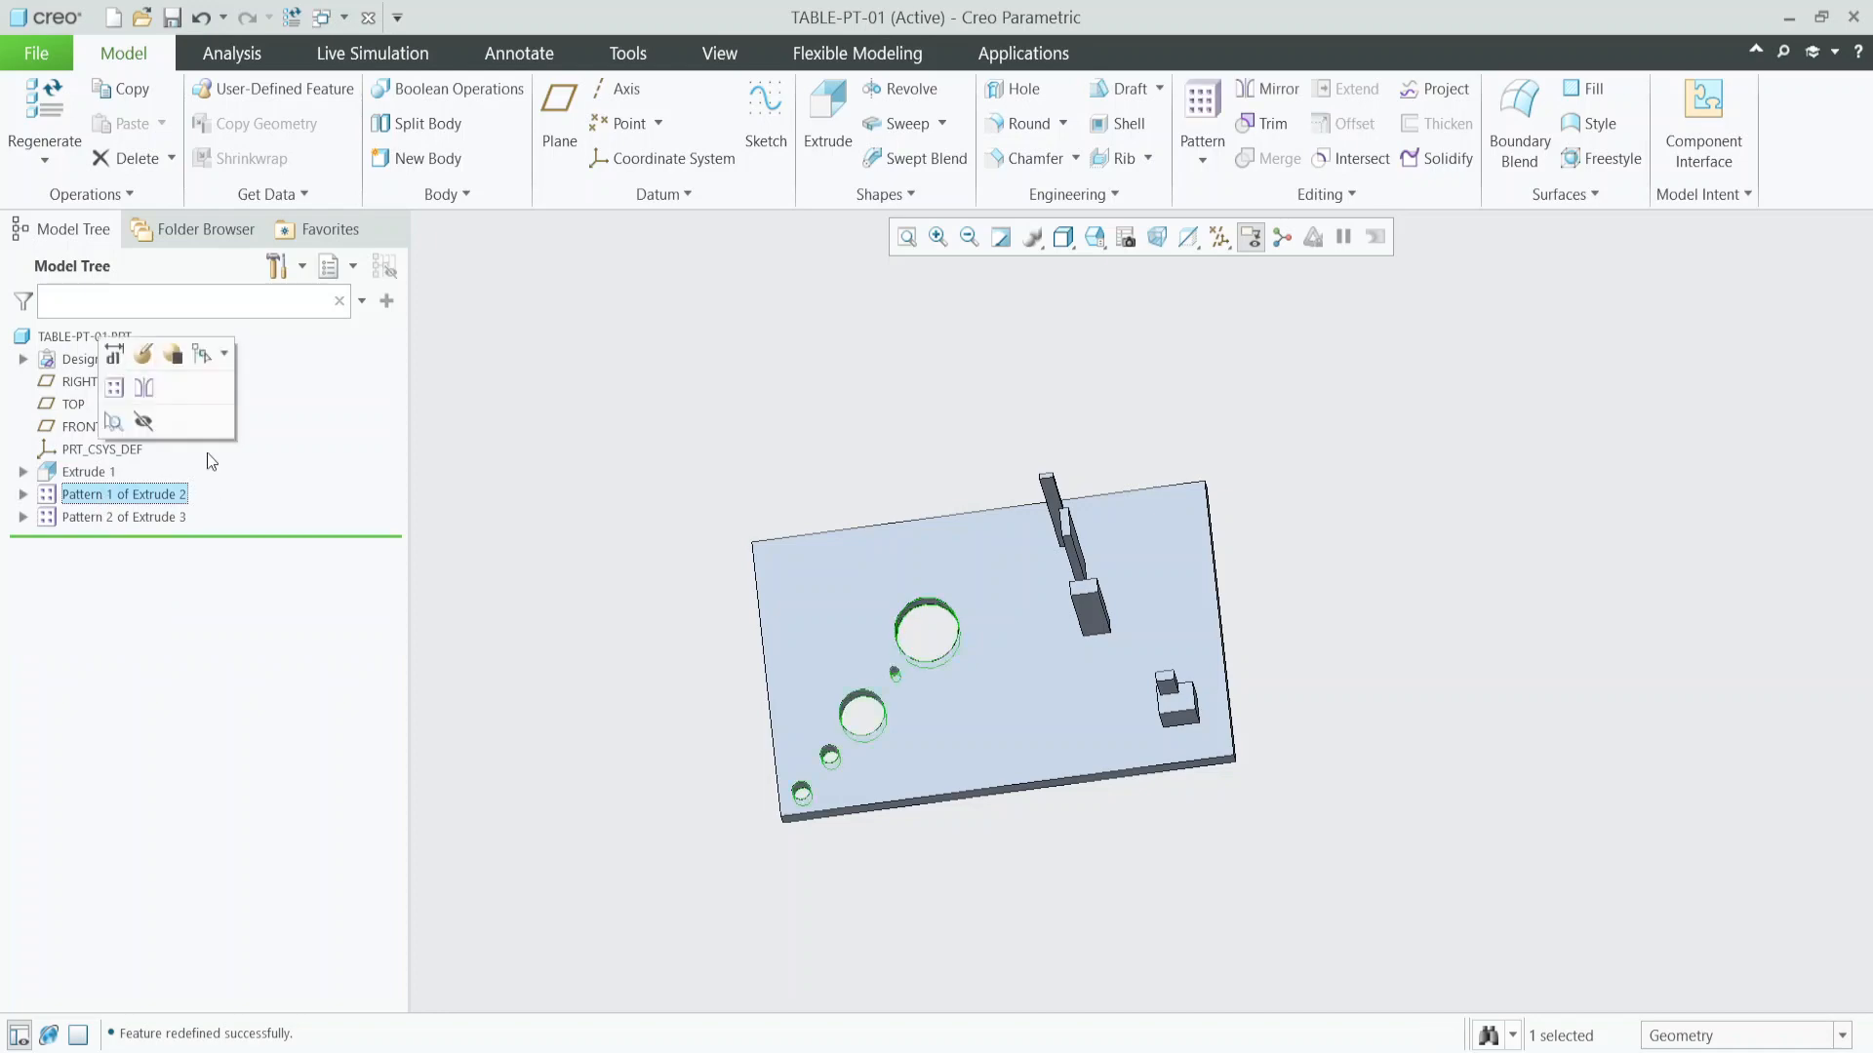
pyautogui.click(144, 356)
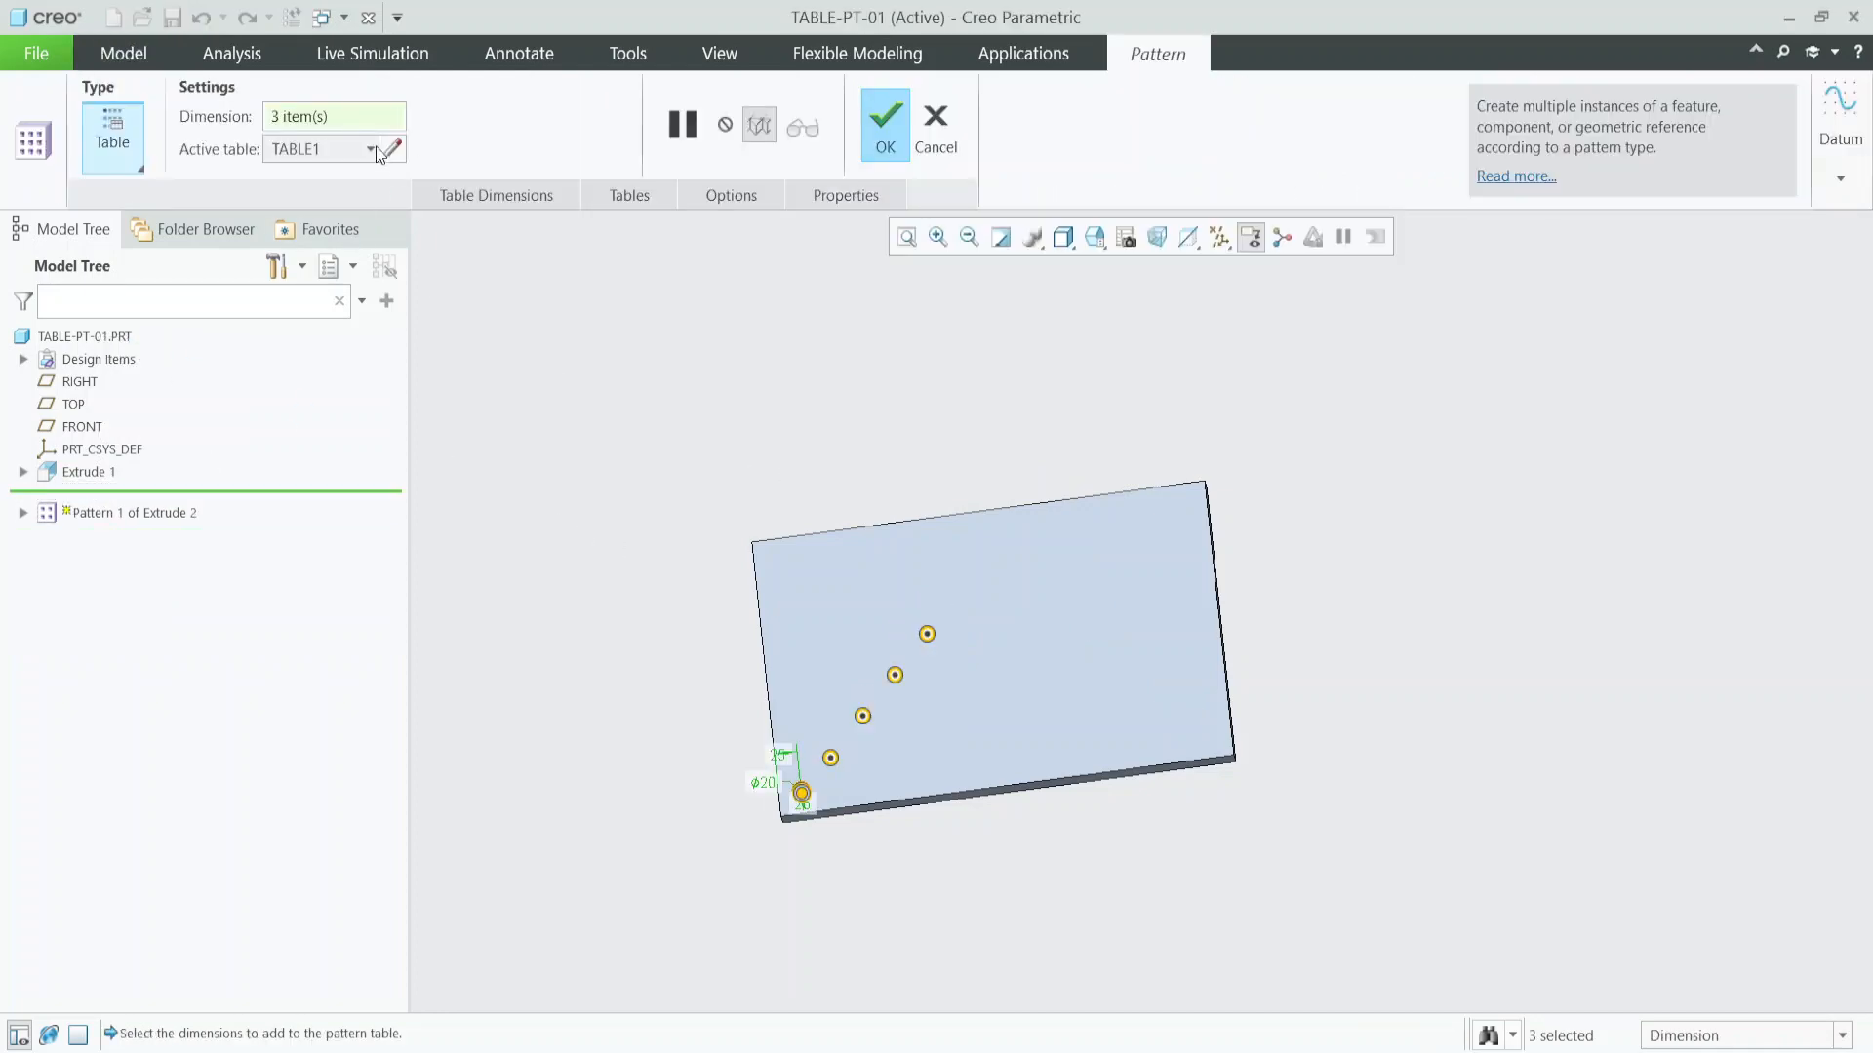
pyautogui.click(379, 151)
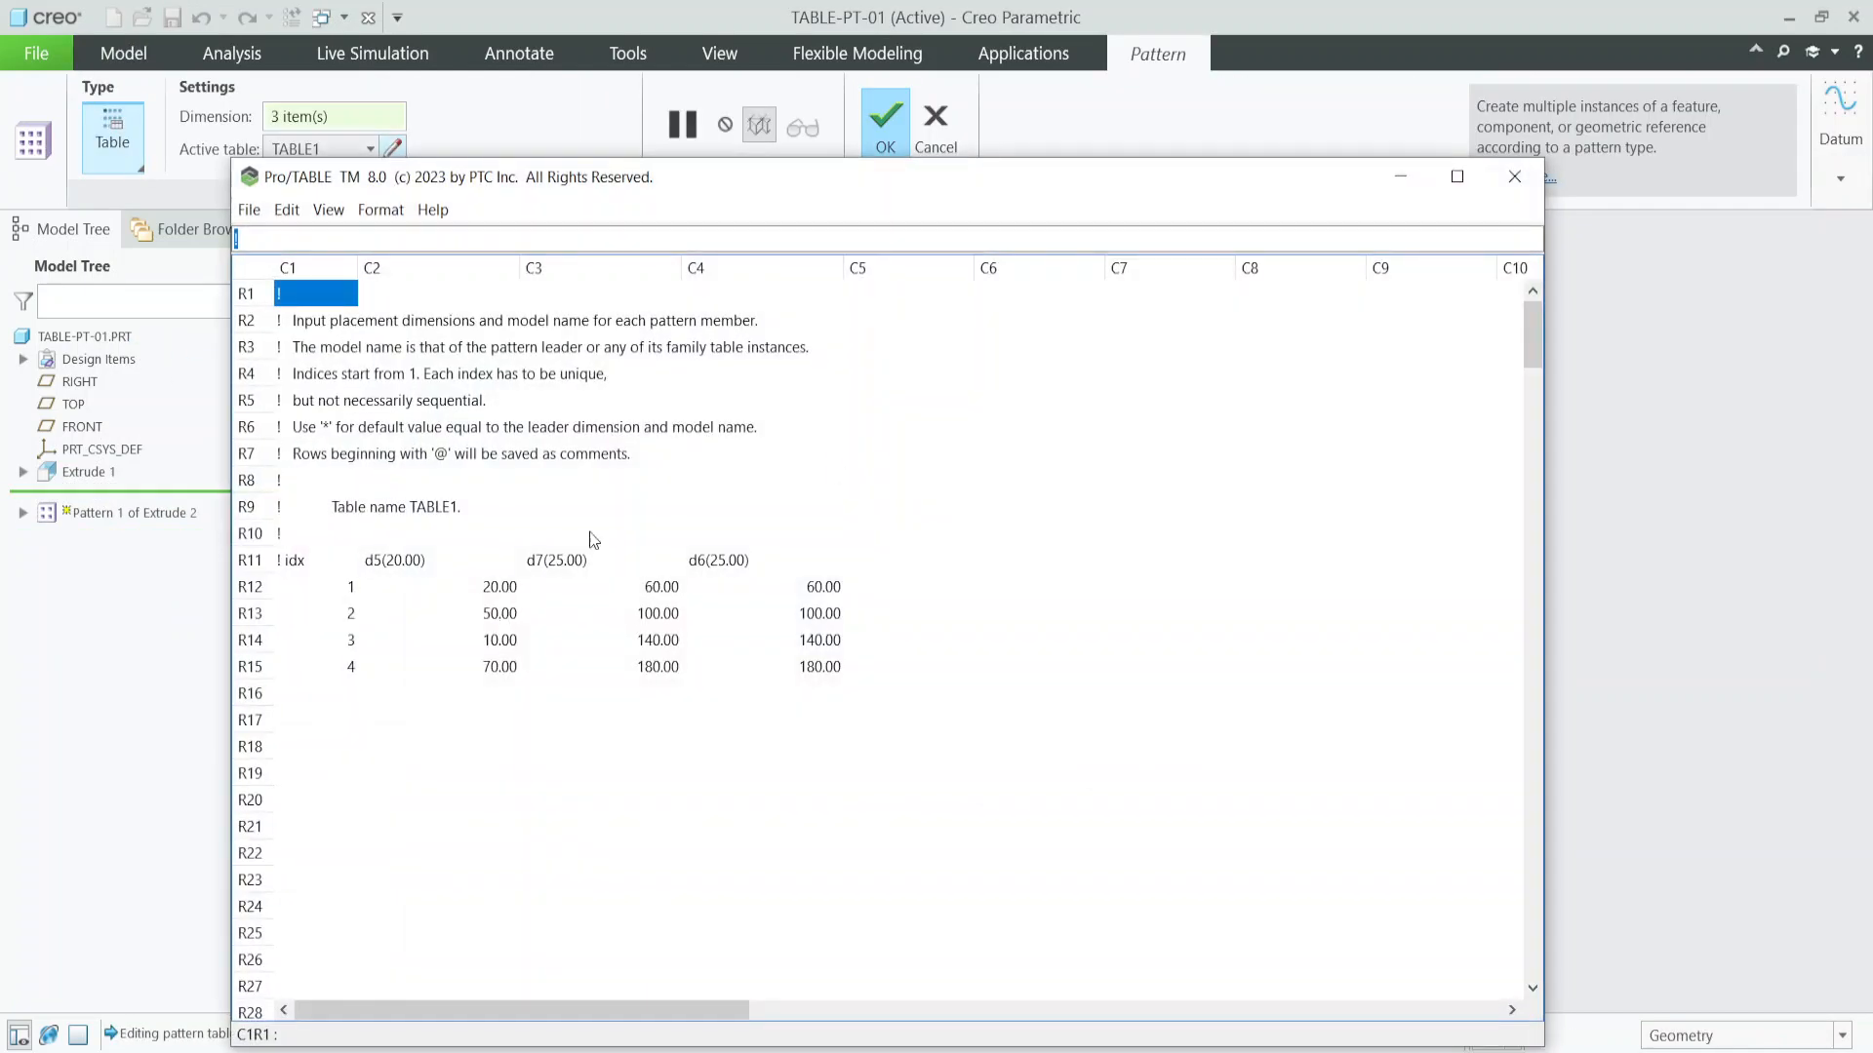
pyautogui.click(501, 614)
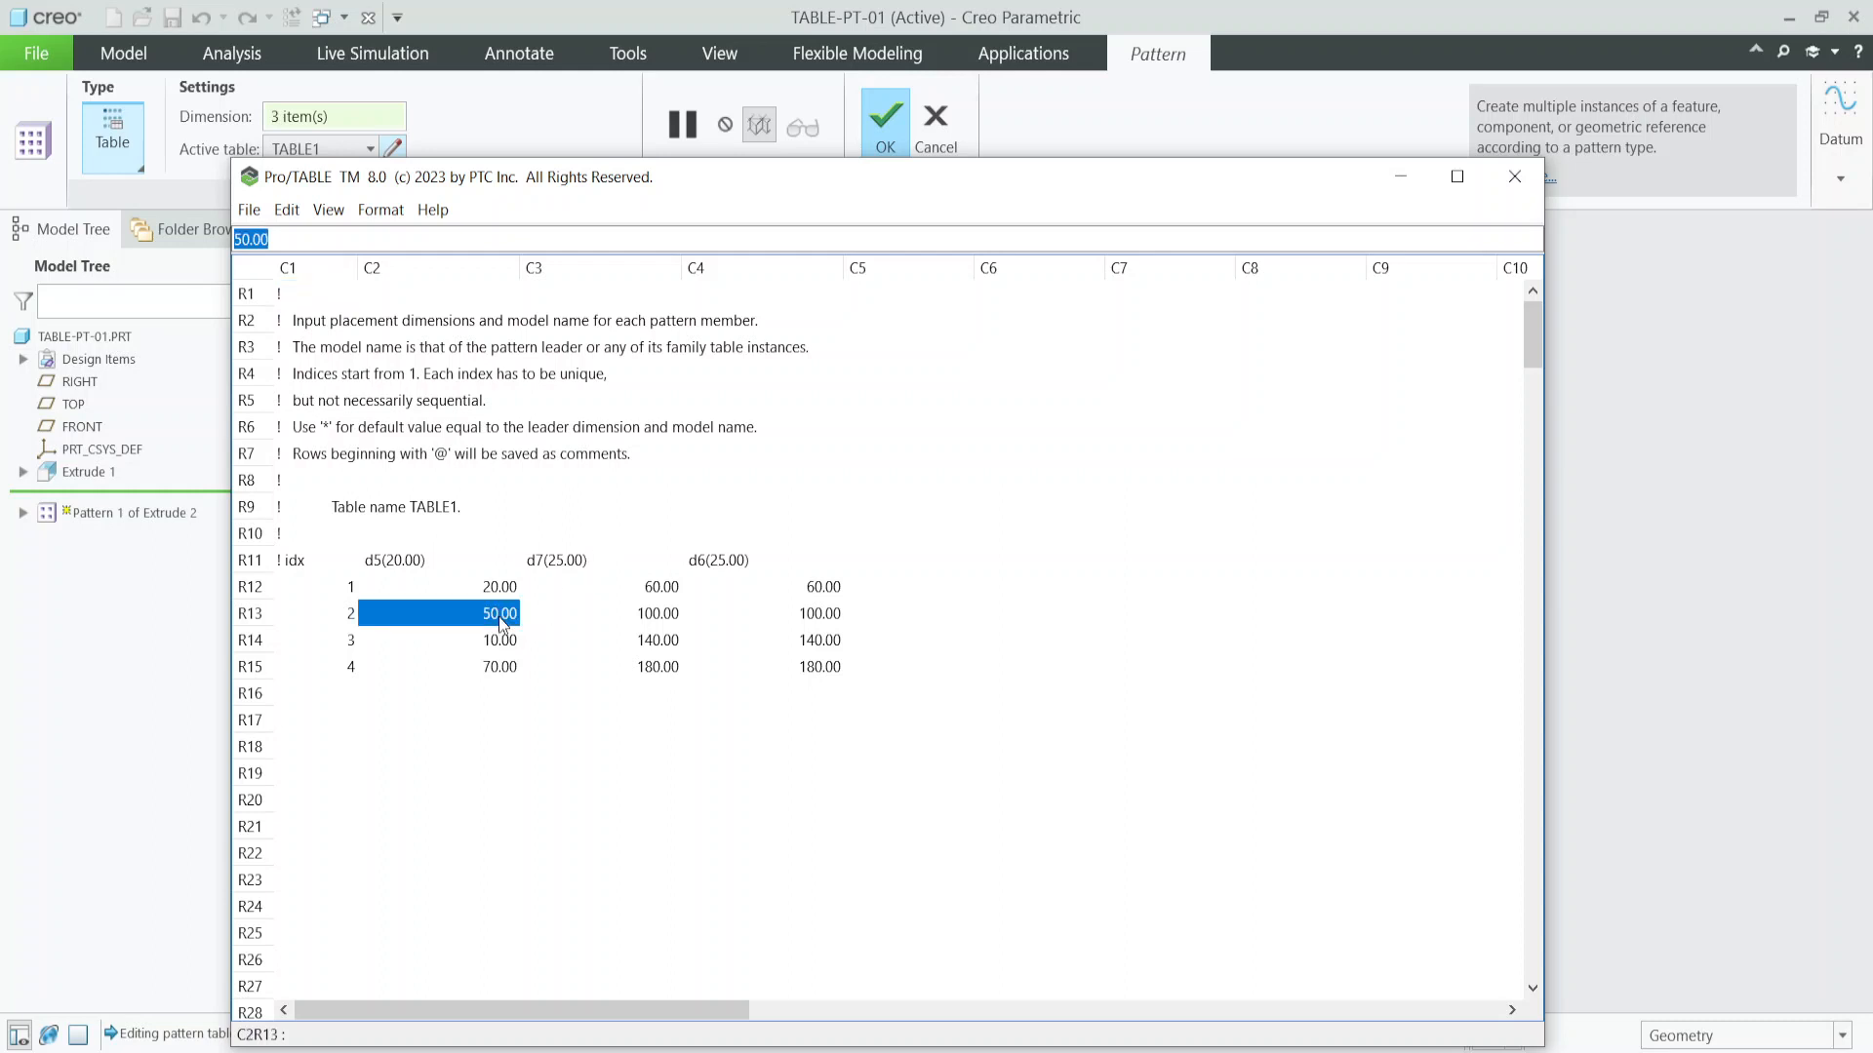
pyautogui.write('20')
pyautogui.press('Return')
pyautogui.write('2')
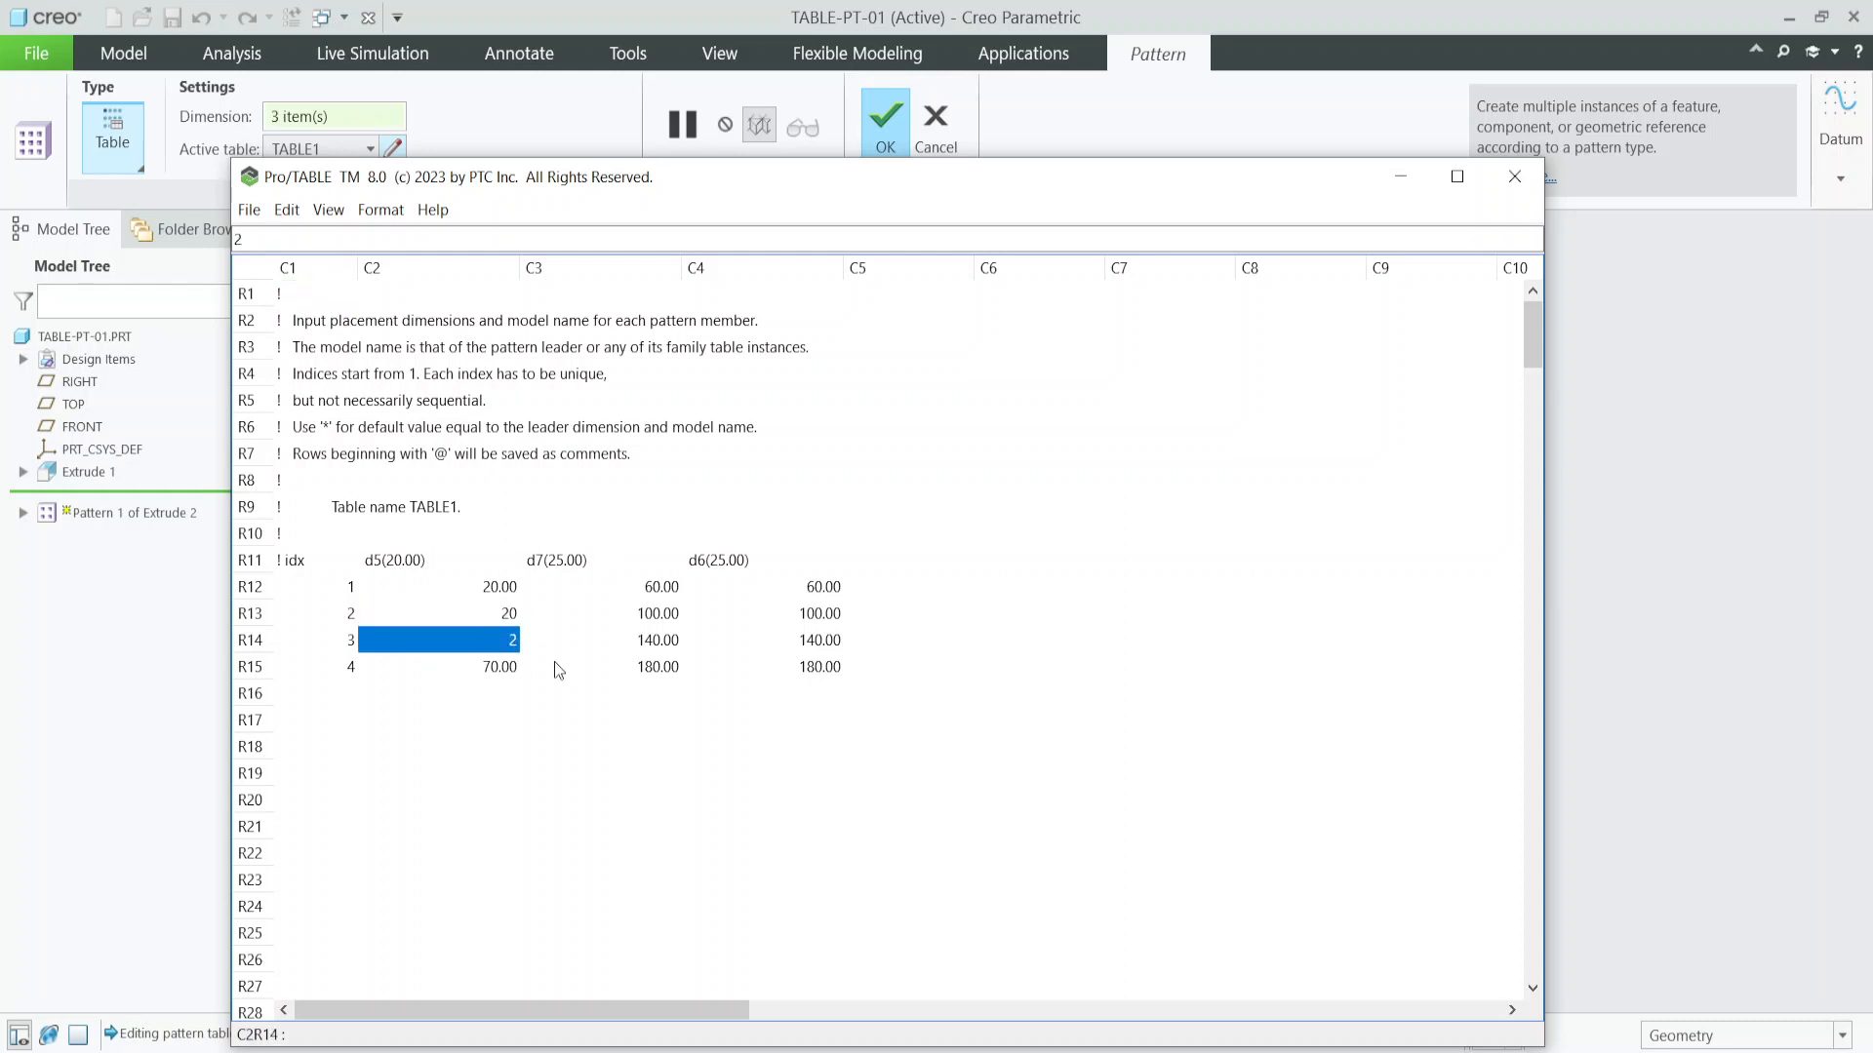
pyautogui.write('0')
pyautogui.press('Return')
pyautogui.write('20')
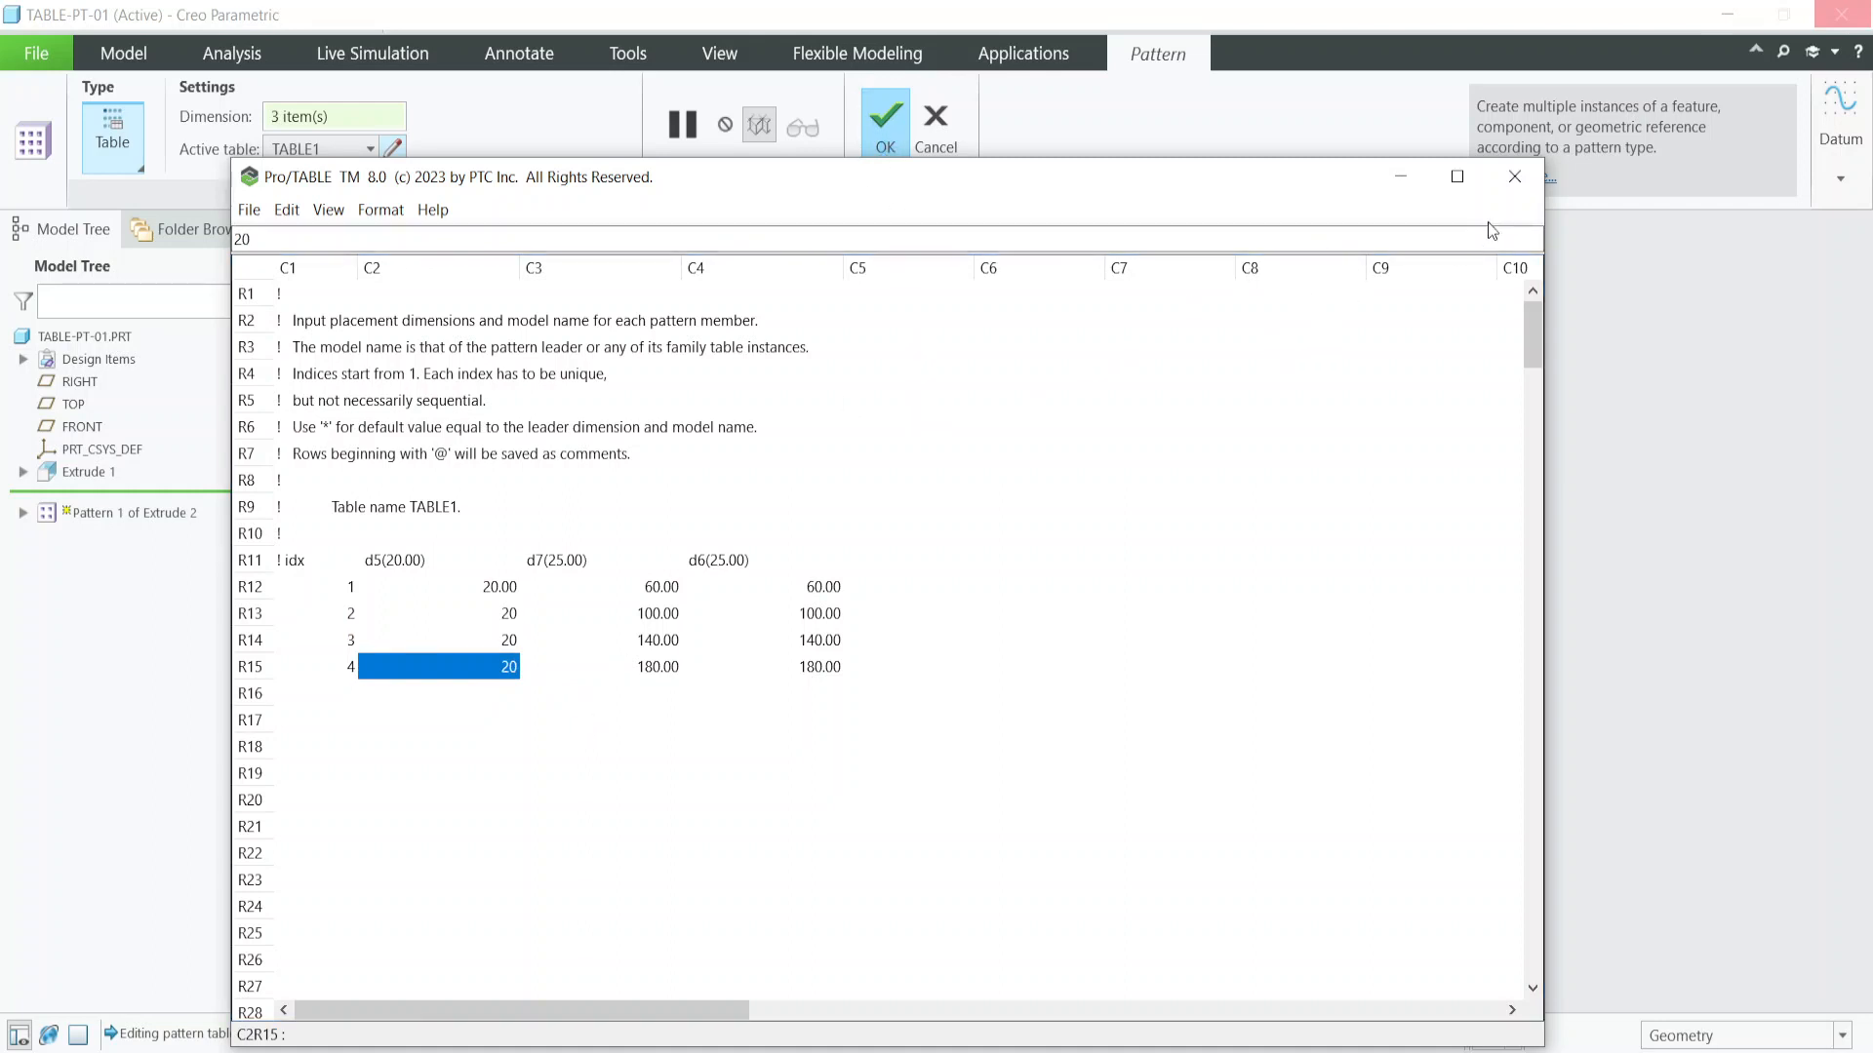
# Close the edited table, apply the revised hole pattern and inspect the holes on the plate.
pyautogui.click(1512, 194)
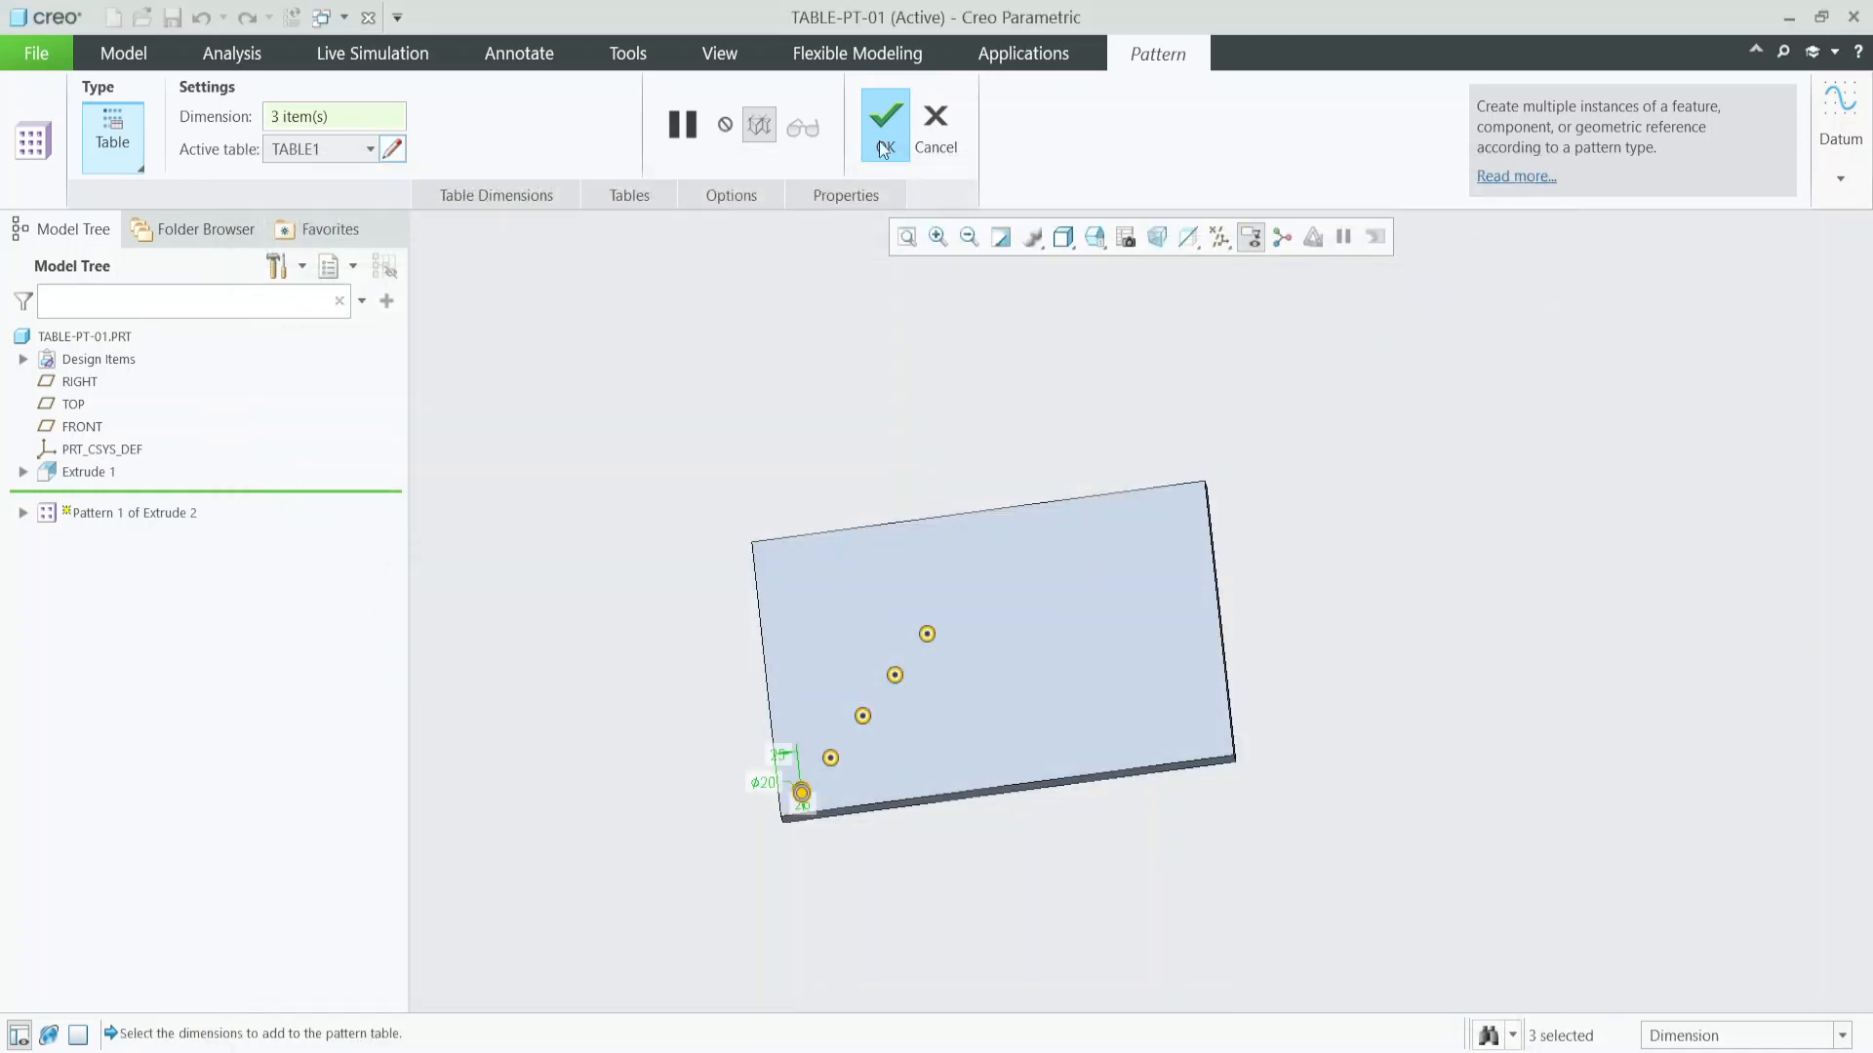
pyautogui.click(882, 135)
pyautogui.click(887, 382)
pyautogui.moveTo(886, 382); pyautogui.dragTo(845, 715, button='middle')
pyautogui.scroll(-1, 834, 702)
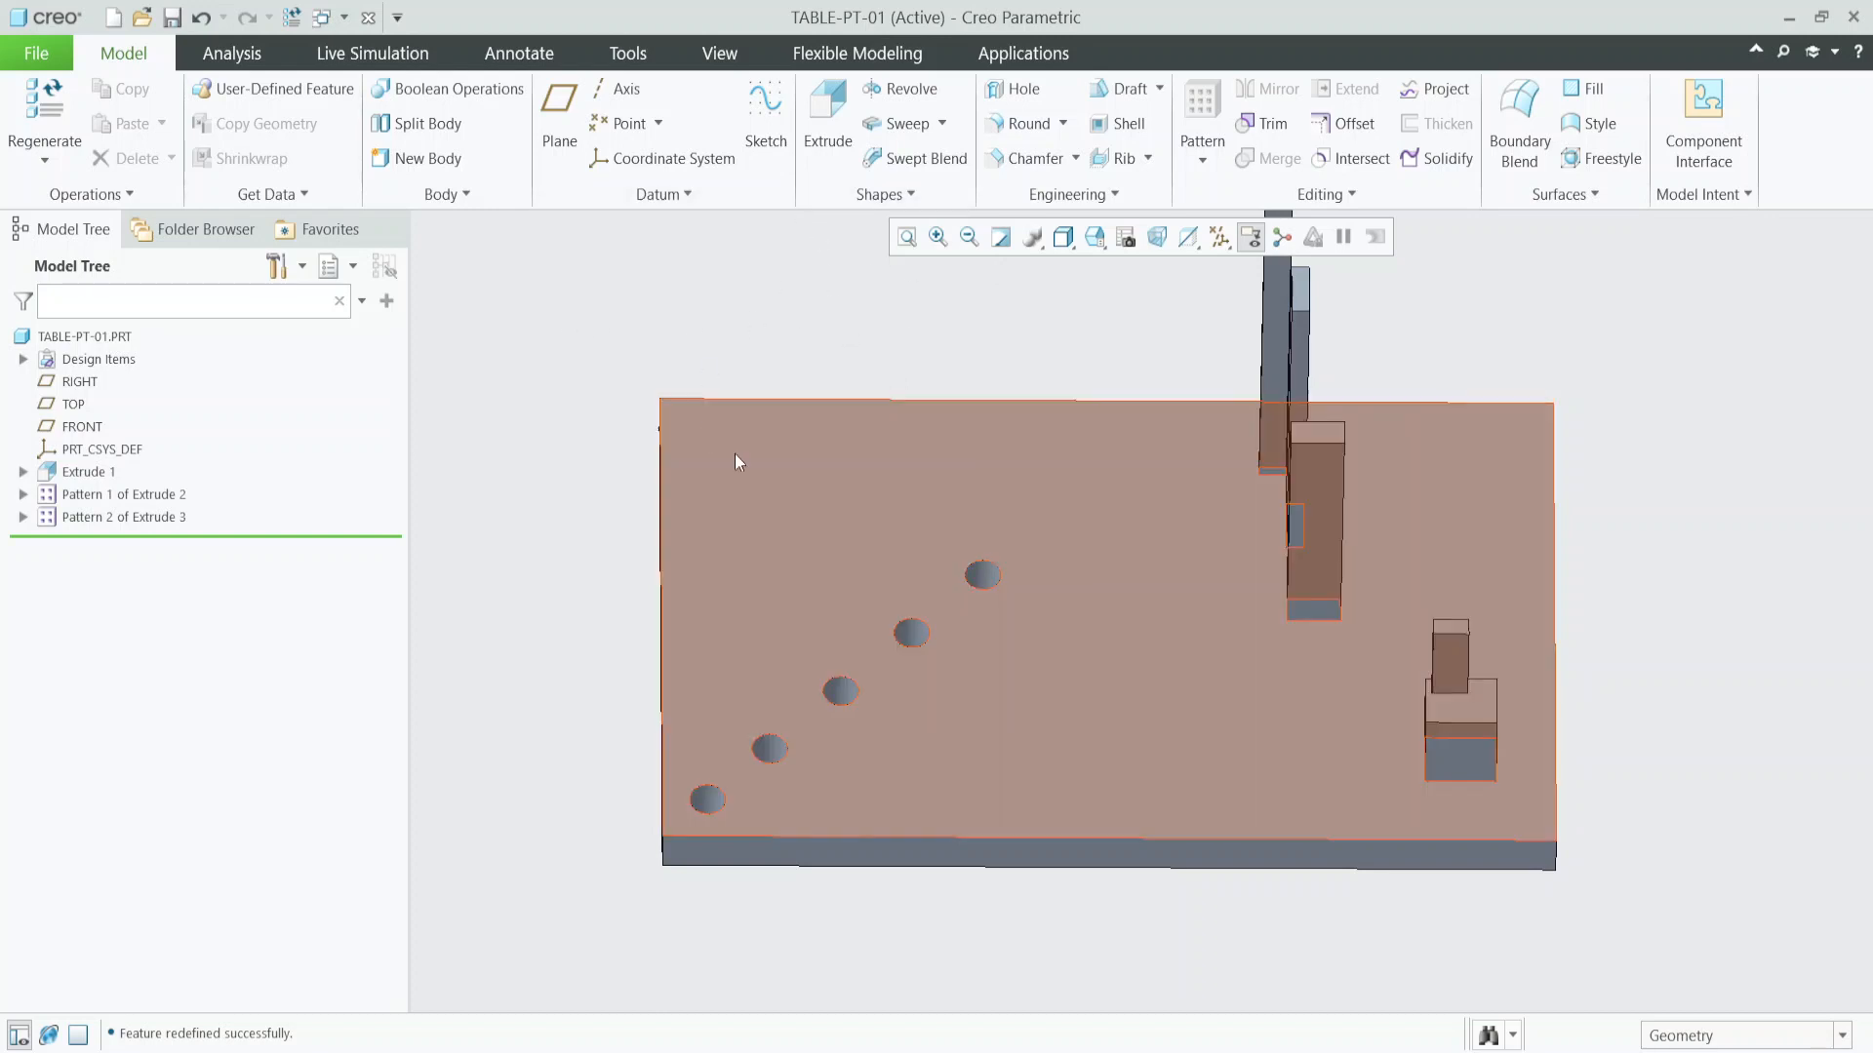
# Start an extrusion sketch on the plate's top face and orient it square to the sketch plane.
pyautogui.click(825, 112)
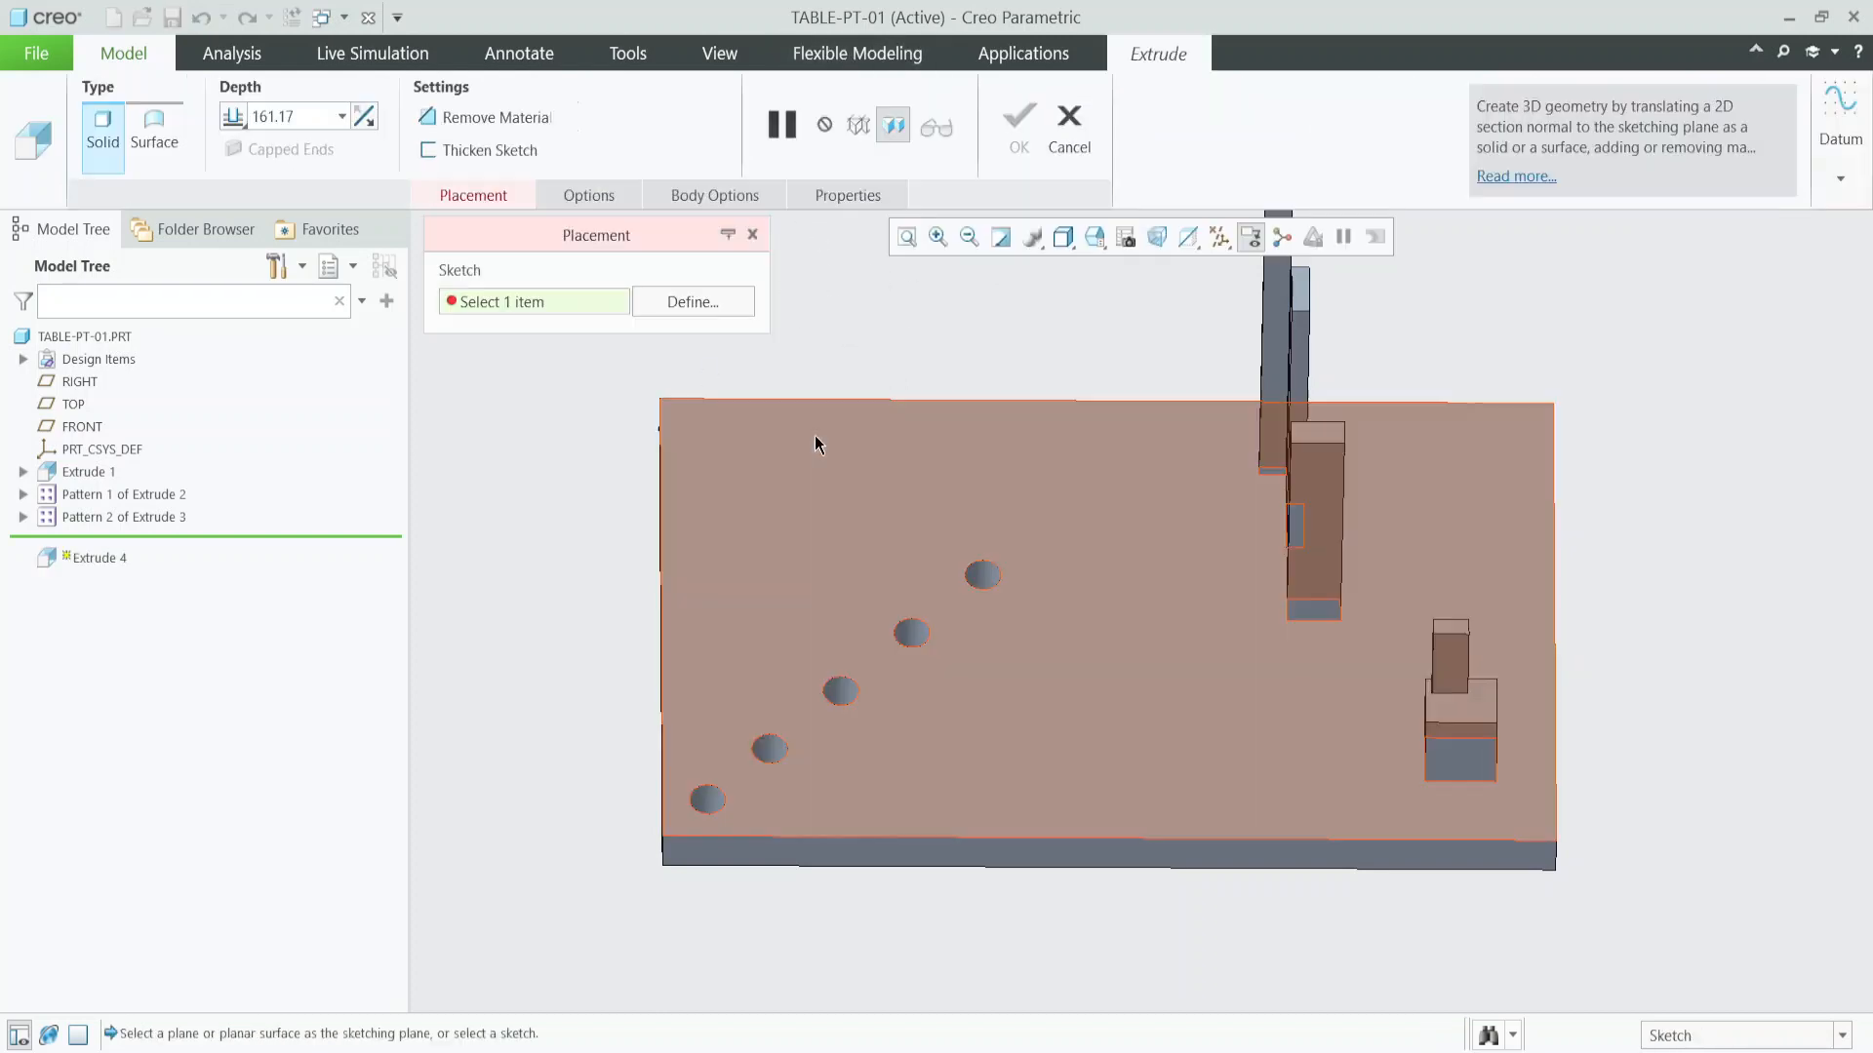
pyautogui.click(790, 704)
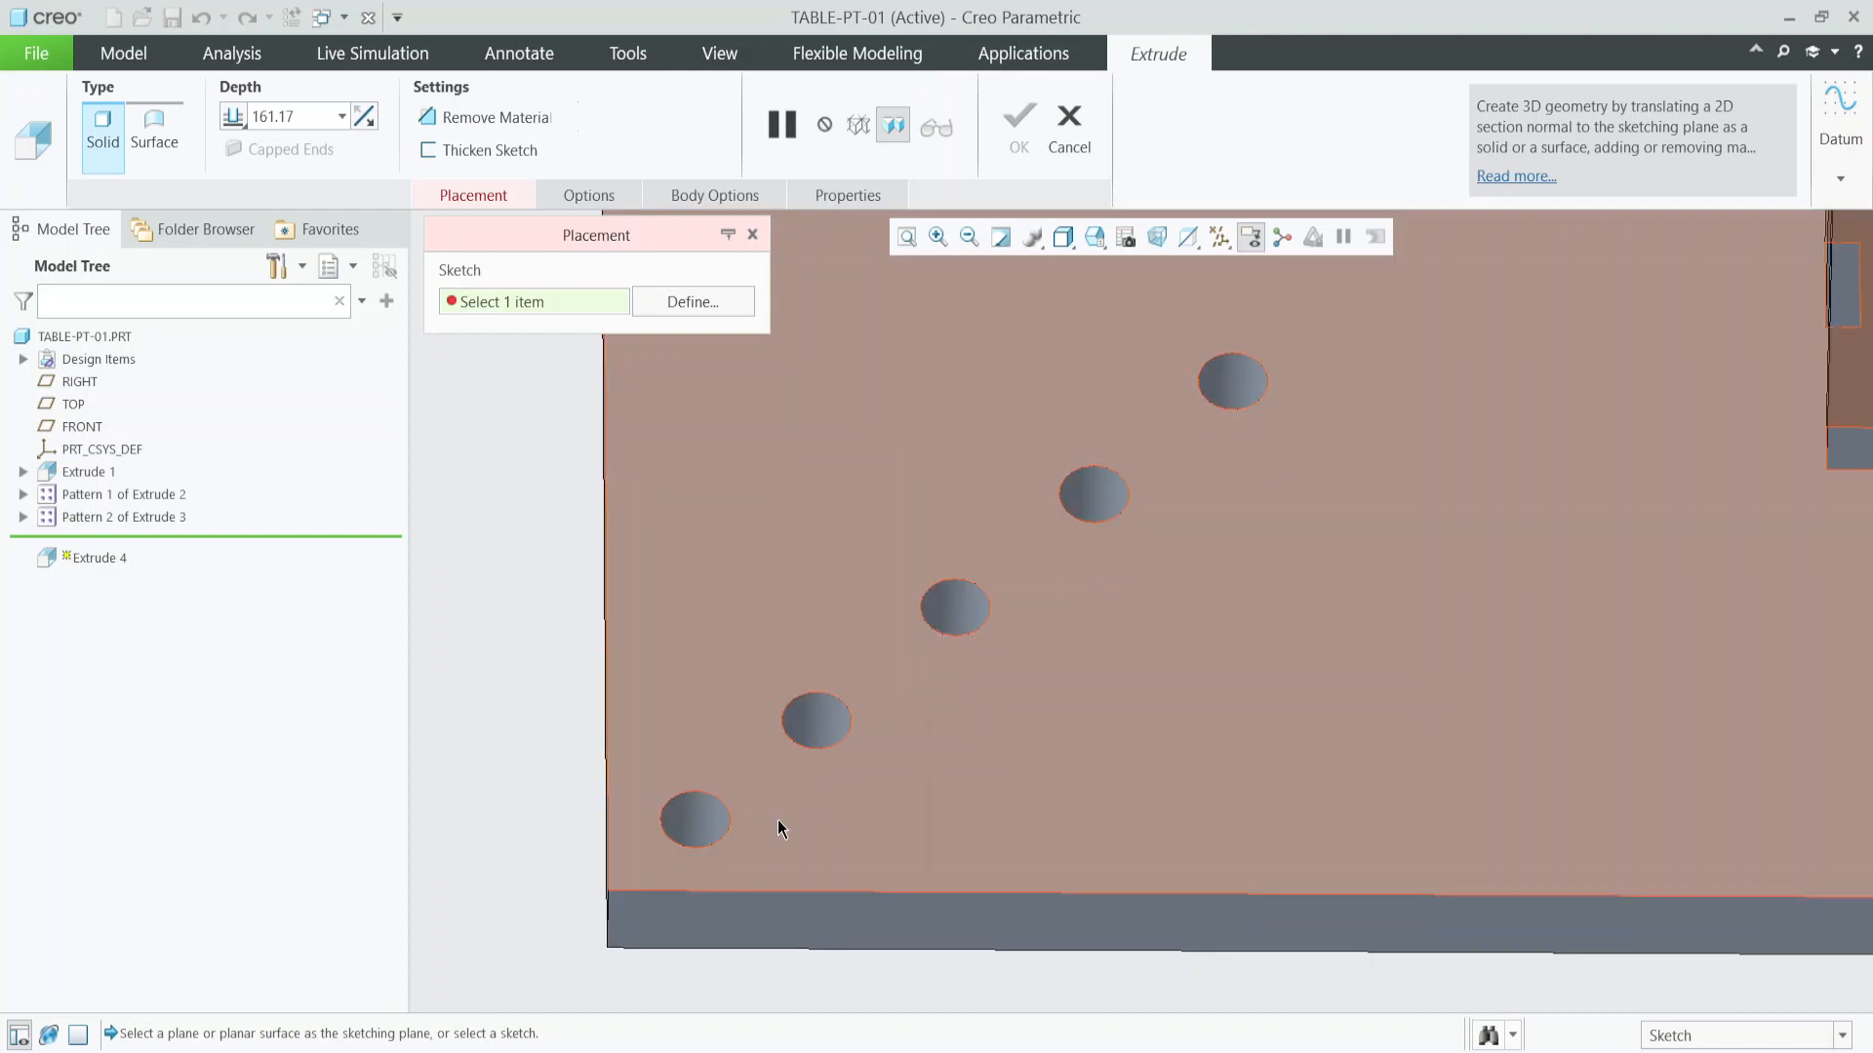
pyautogui.scroll(-2, 810, 585)
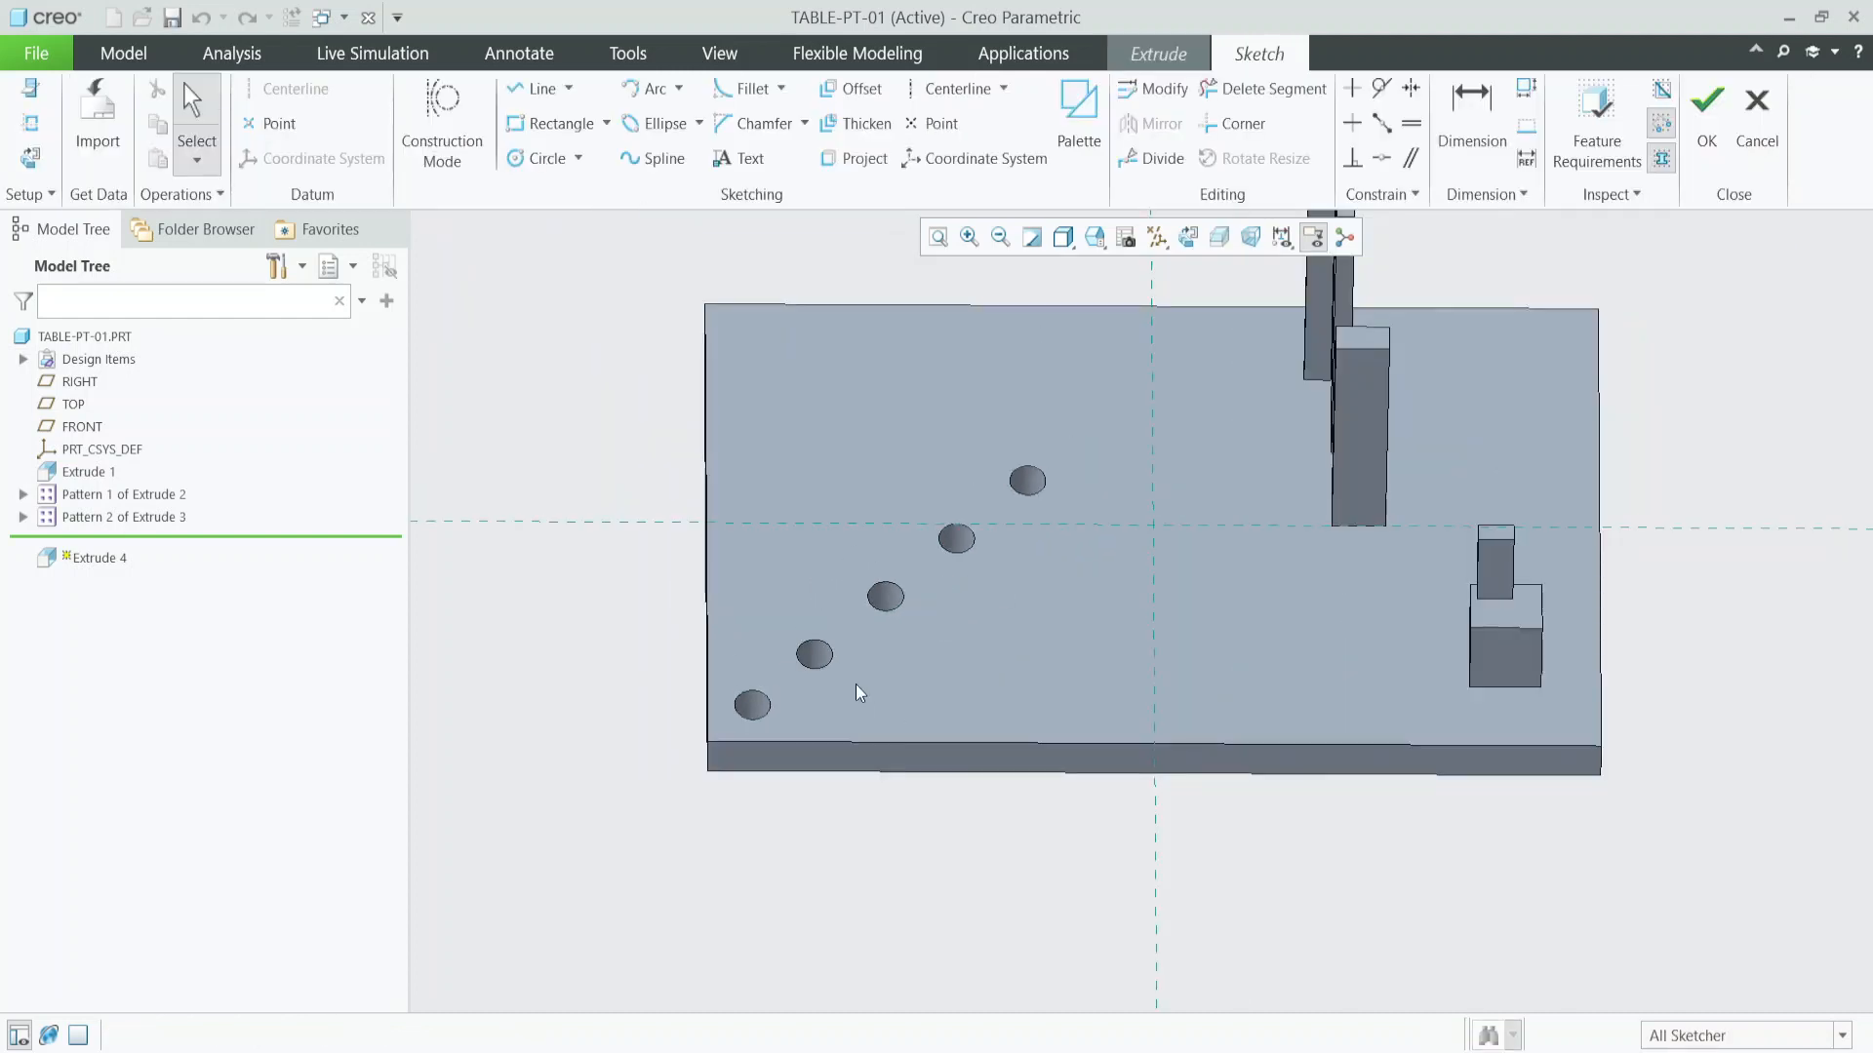
pyautogui.scroll(3, 843, 685)
pyautogui.scroll(-3, 878, 586)
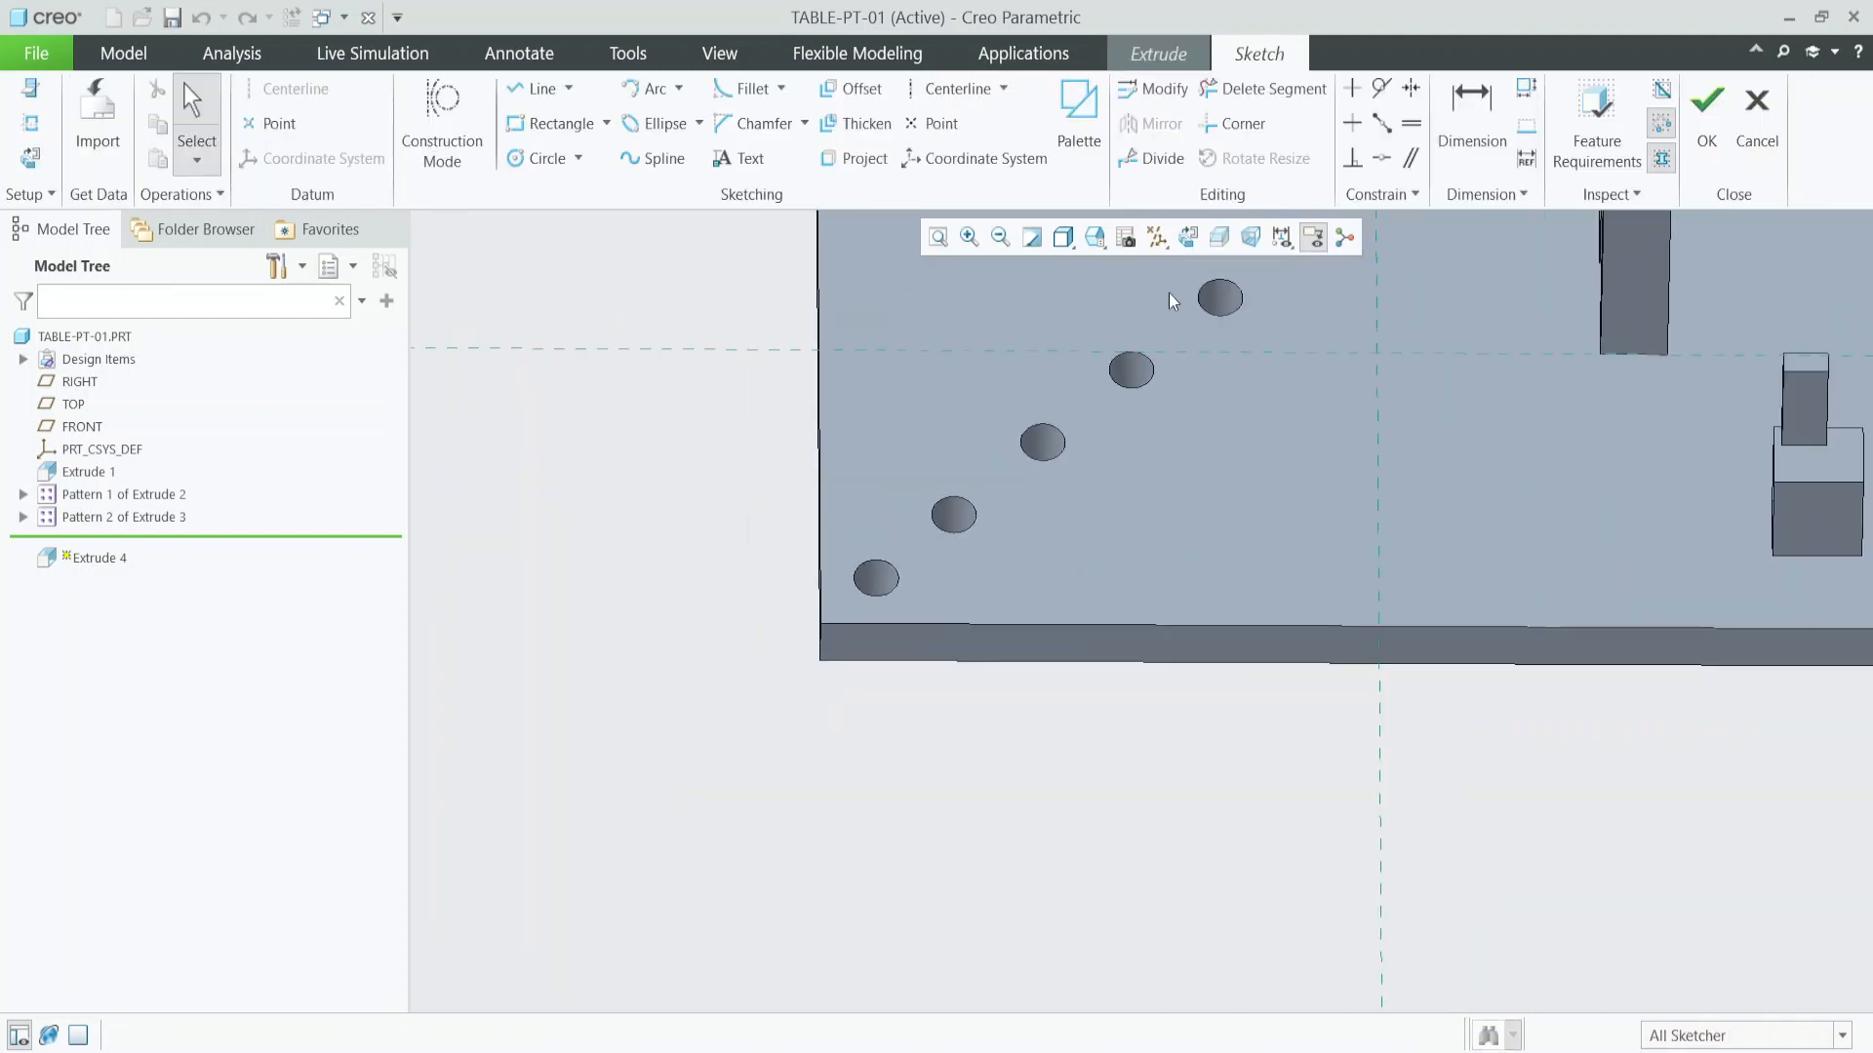
pyautogui.click(1188, 237)
pyautogui.scroll(4, 836, 849)
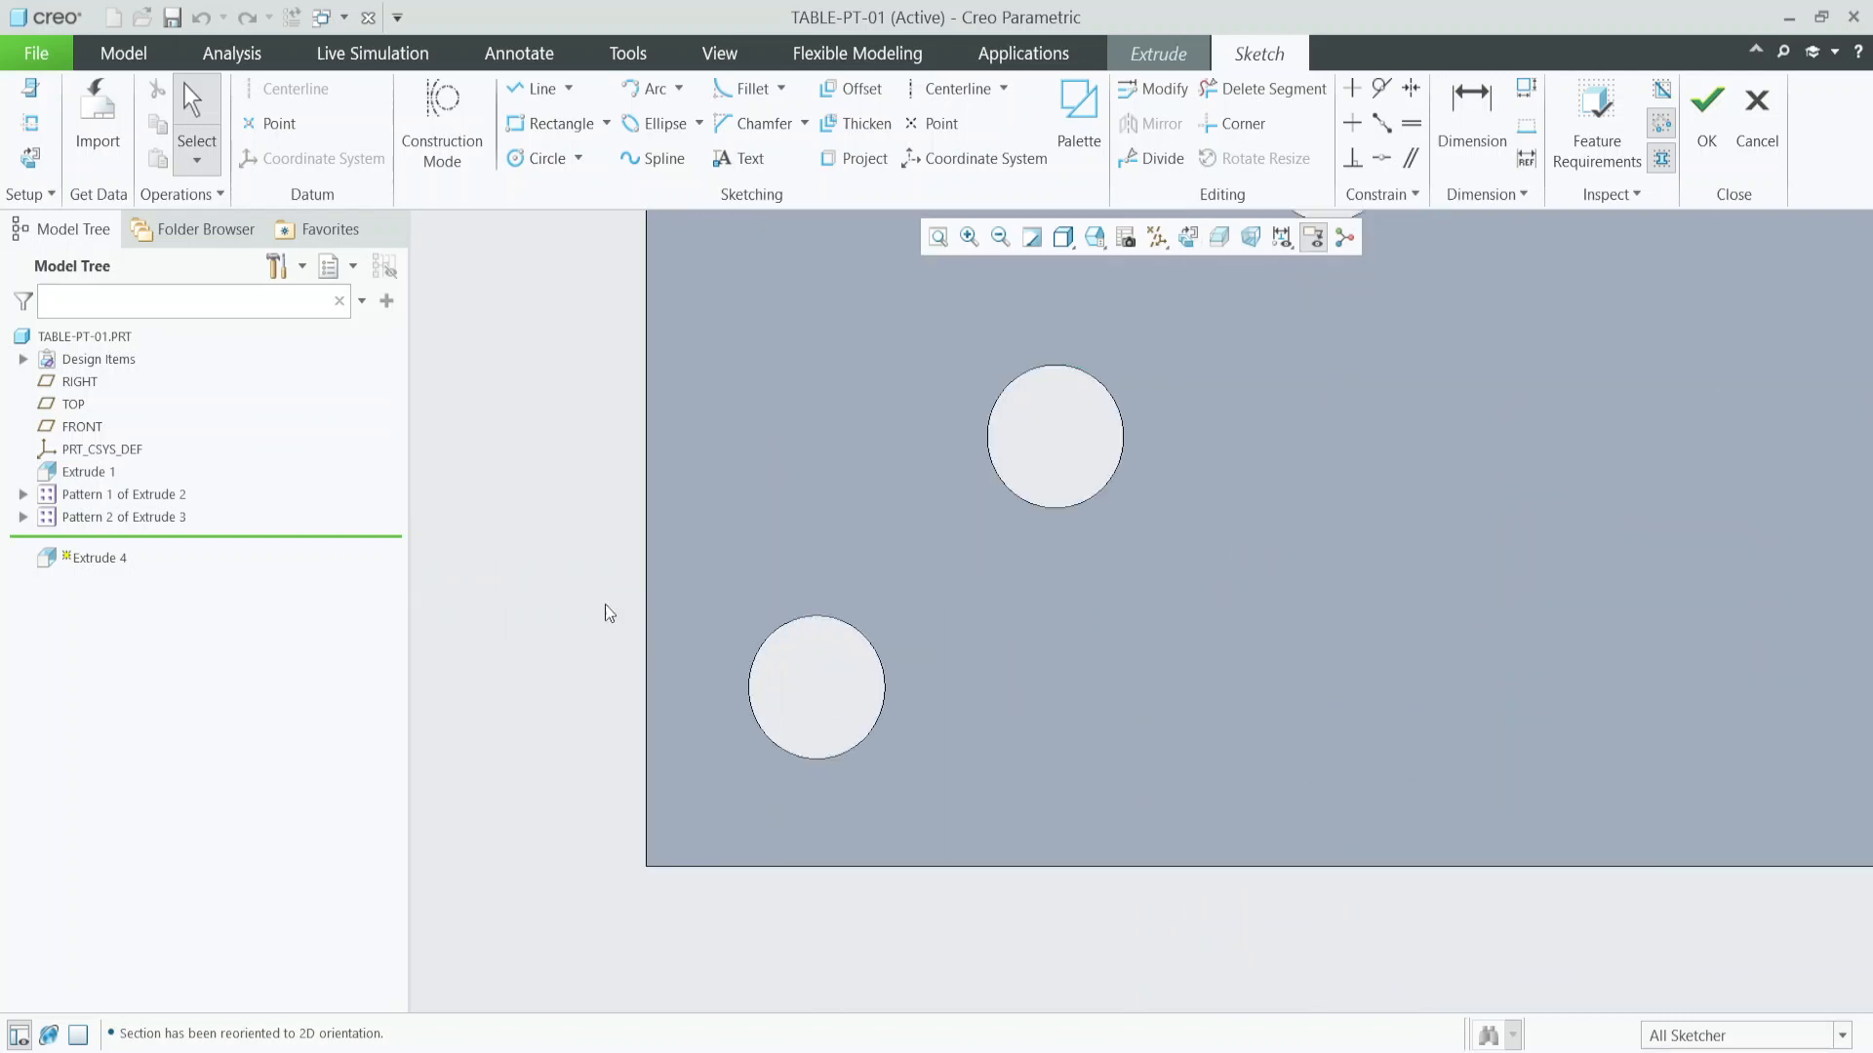
# Add the cylindrical surfaces of the pattern's first hole, nearest the plate corner, as sketch references.
pyautogui.click(33, 123)
pyautogui.scroll(2, 744, 710)
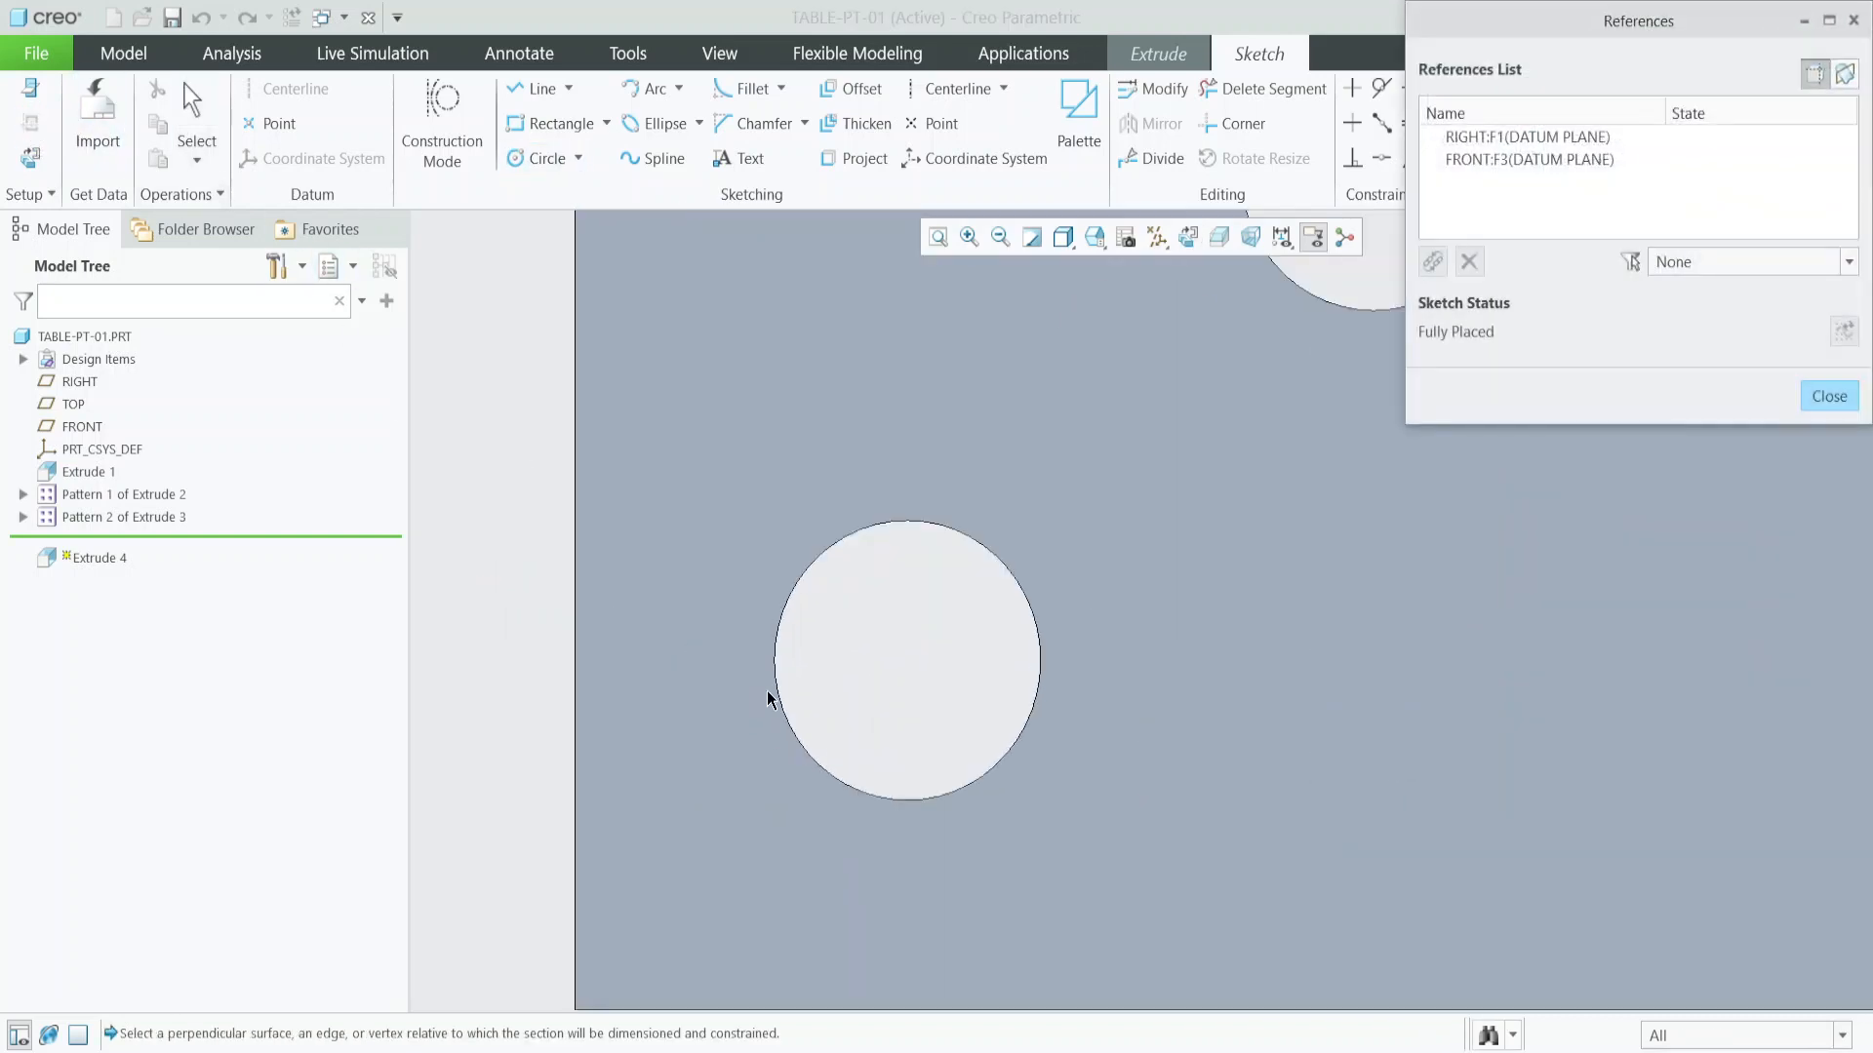
pyautogui.click(775, 633)
pyautogui.click(774, 623)
pyautogui.scroll(-4, 686, 669)
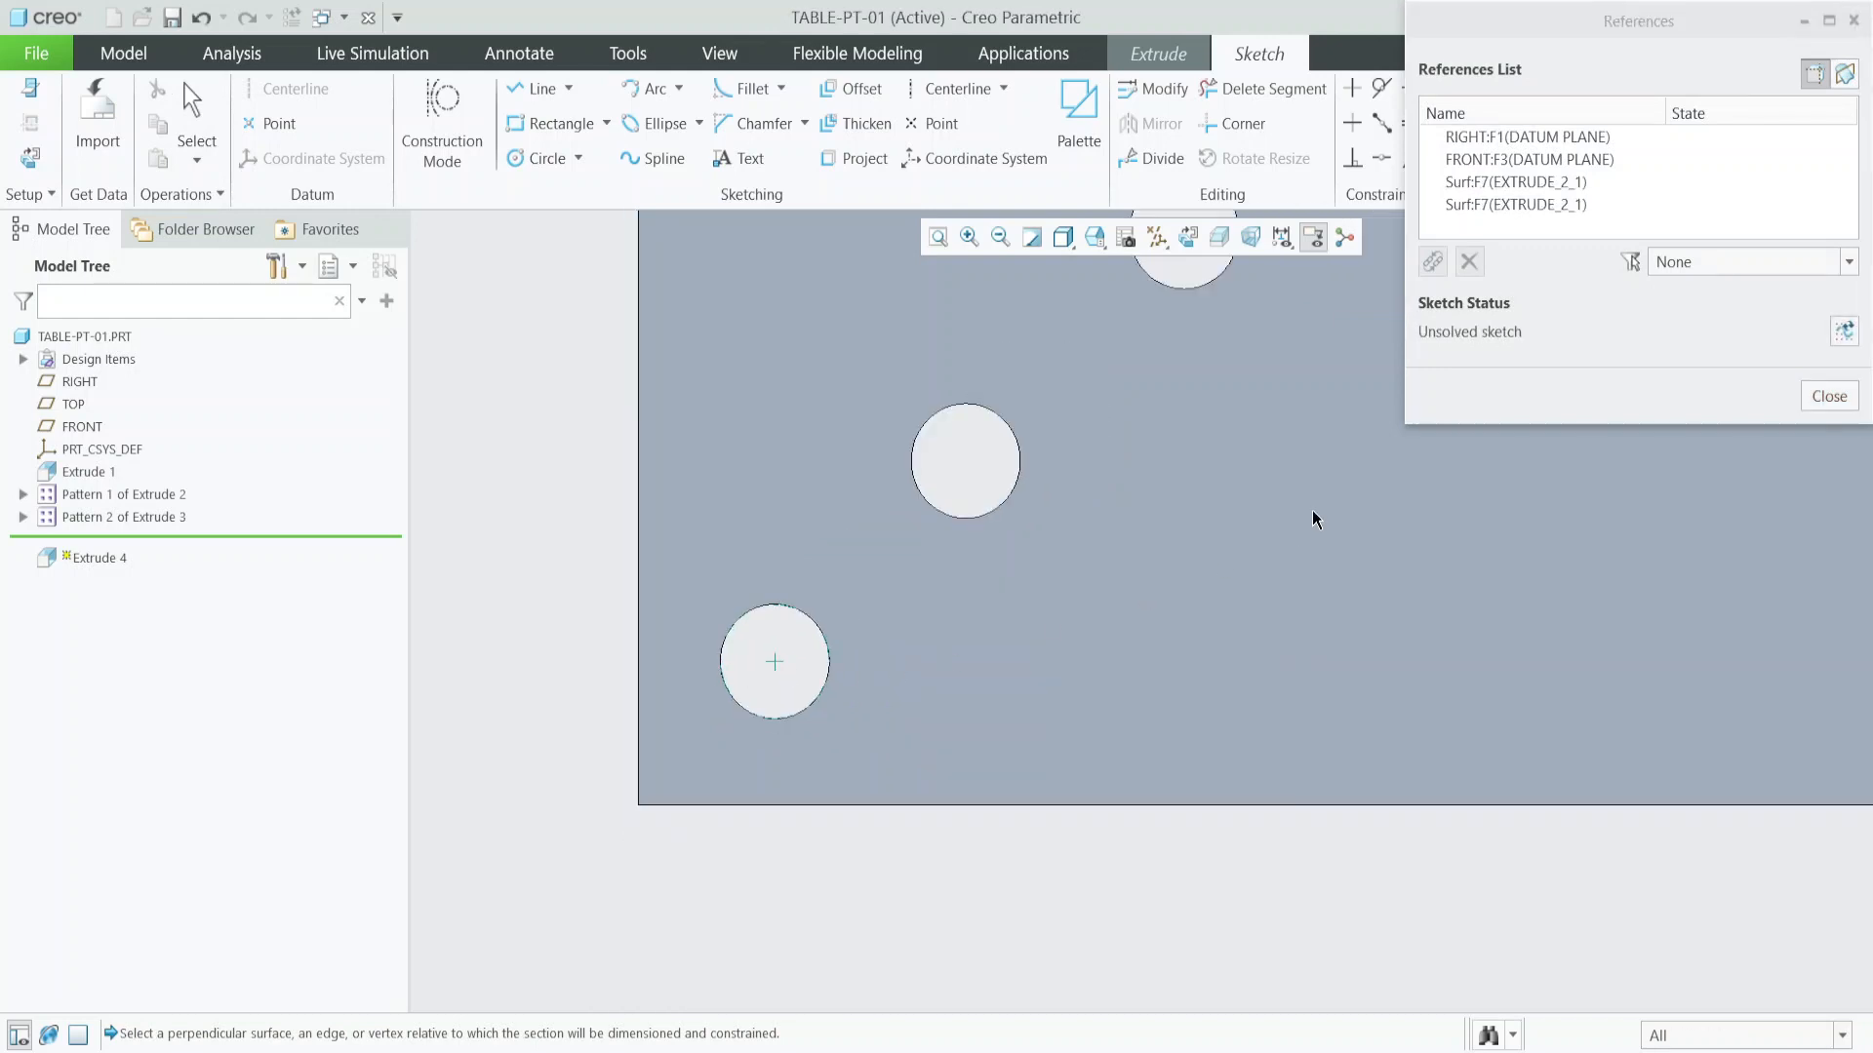
pyautogui.scroll(-5, 1151, 605)
pyautogui.scroll(2, 1296, 517)
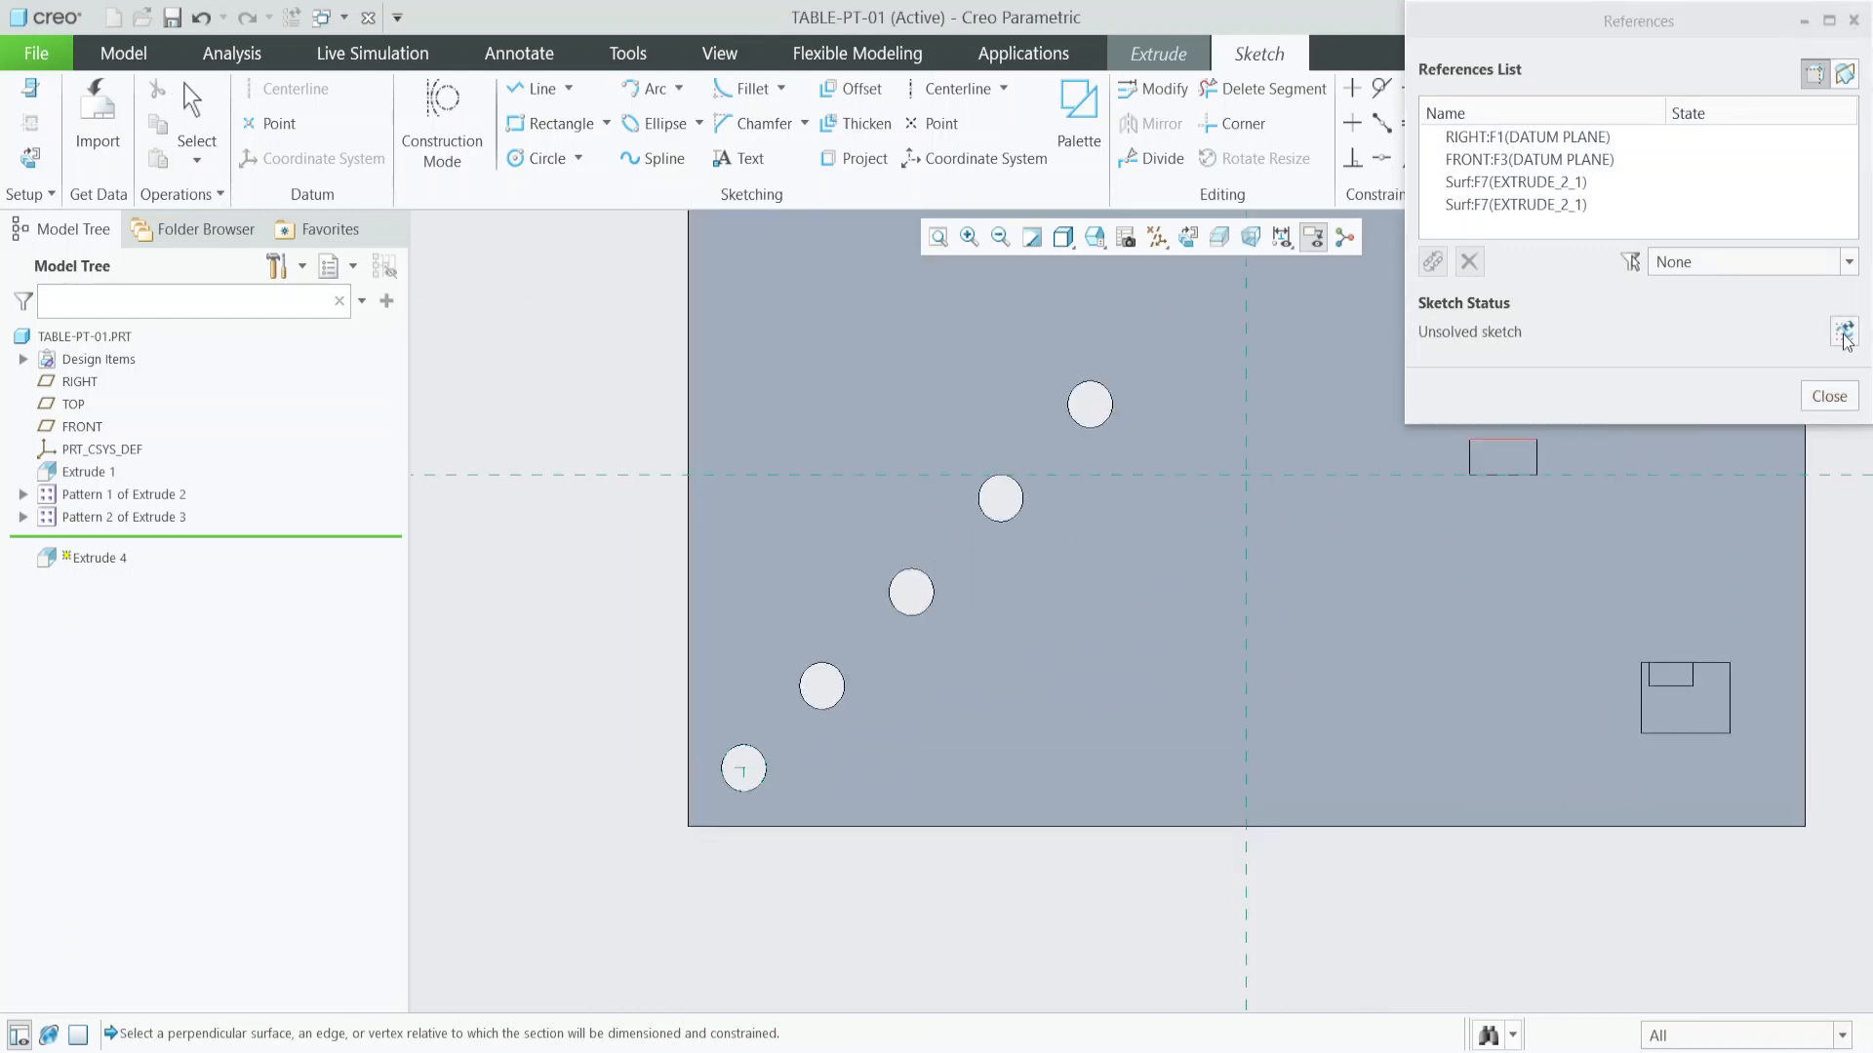
pyautogui.click(1838, 403)
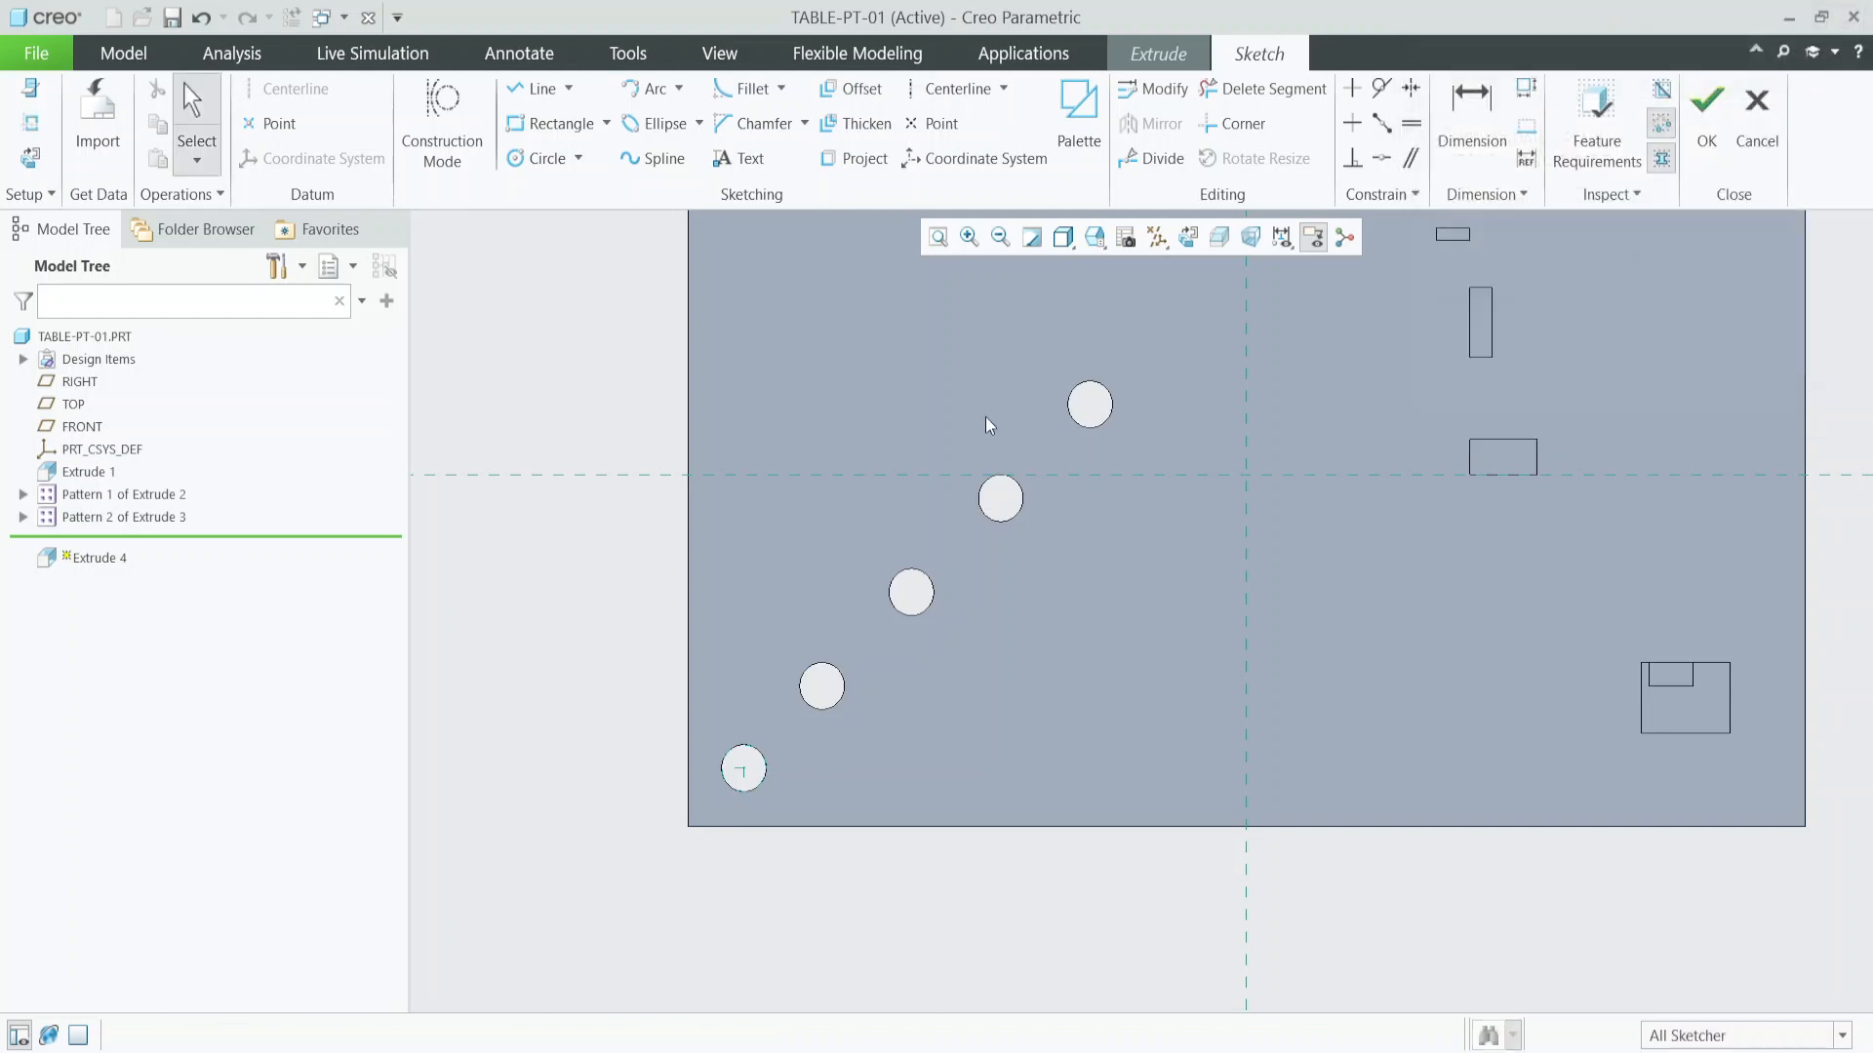
# Sketch a circle concentric with the corner hole and set its diameter to 25 mm.
pyautogui.click(532, 164)
pyautogui.scroll(3, 721, 849)
pyautogui.click(770, 691)
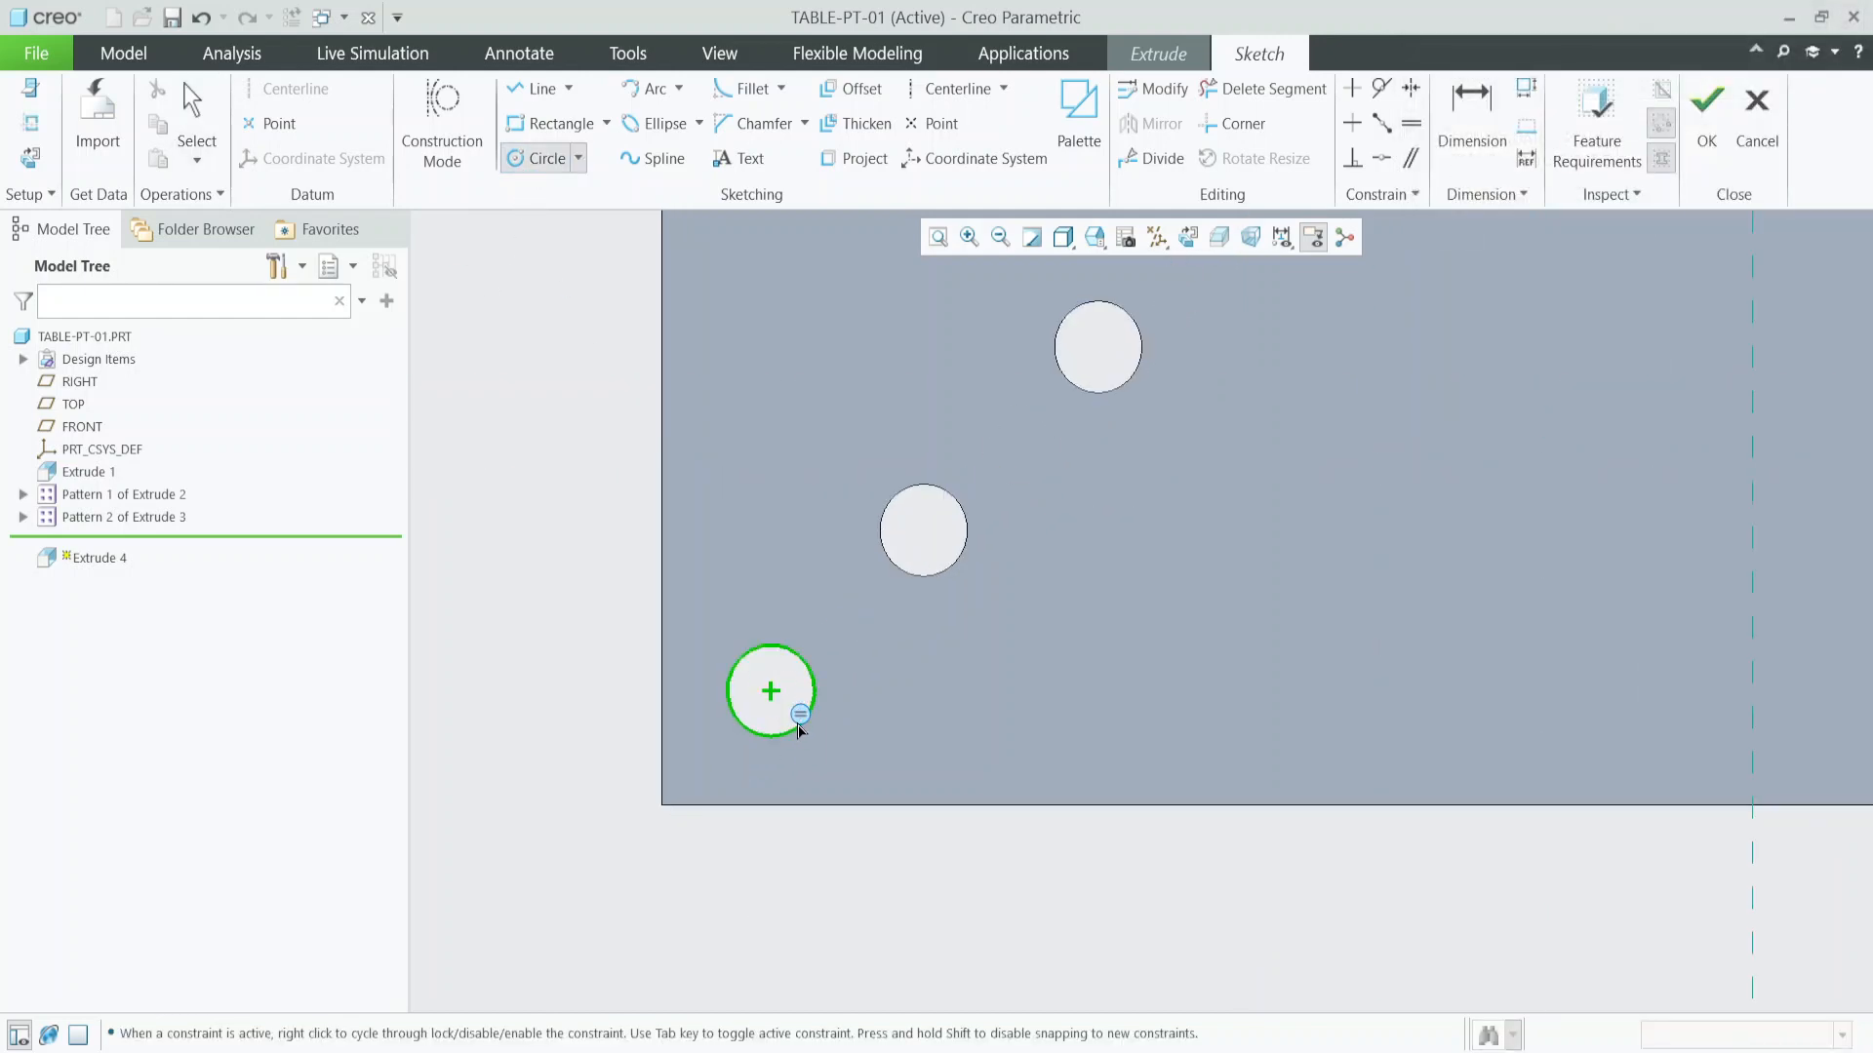
pyautogui.click(800, 732)
pyautogui.middleClick(806, 741)
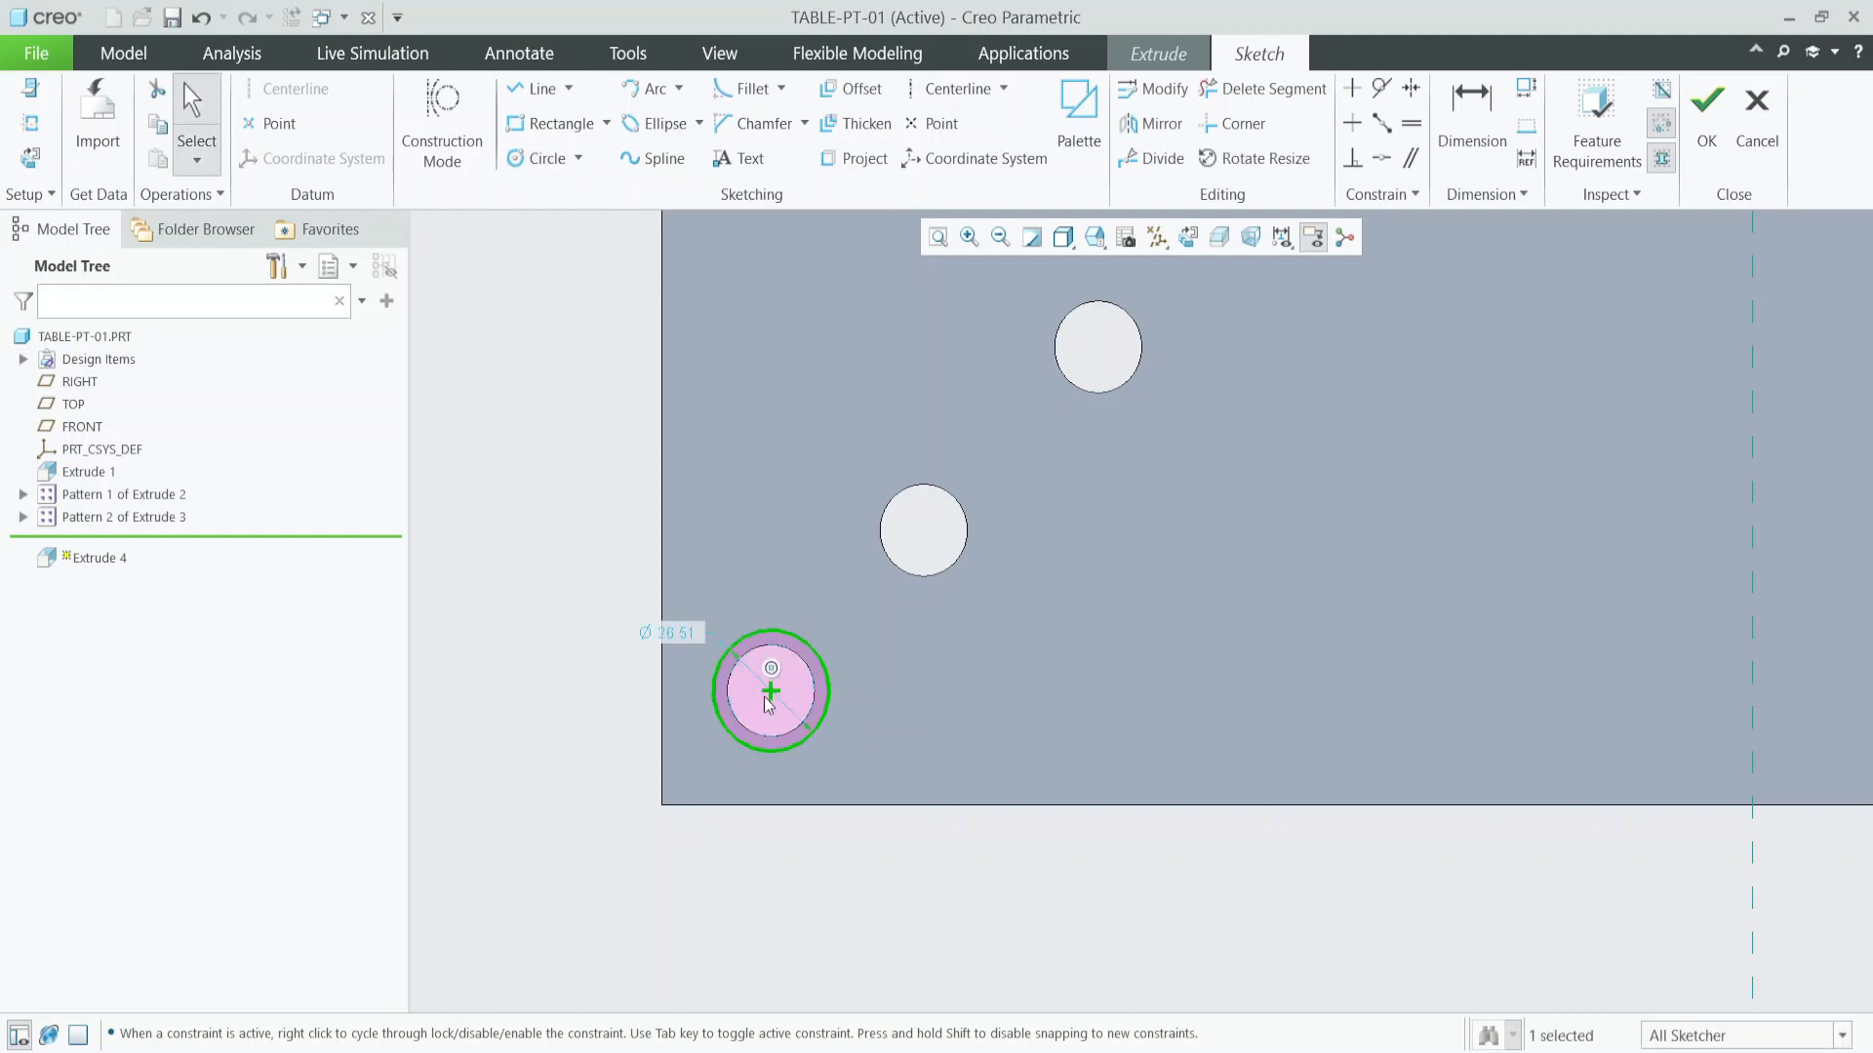
pyautogui.doubleClick(680, 632)
pyautogui.write('25')
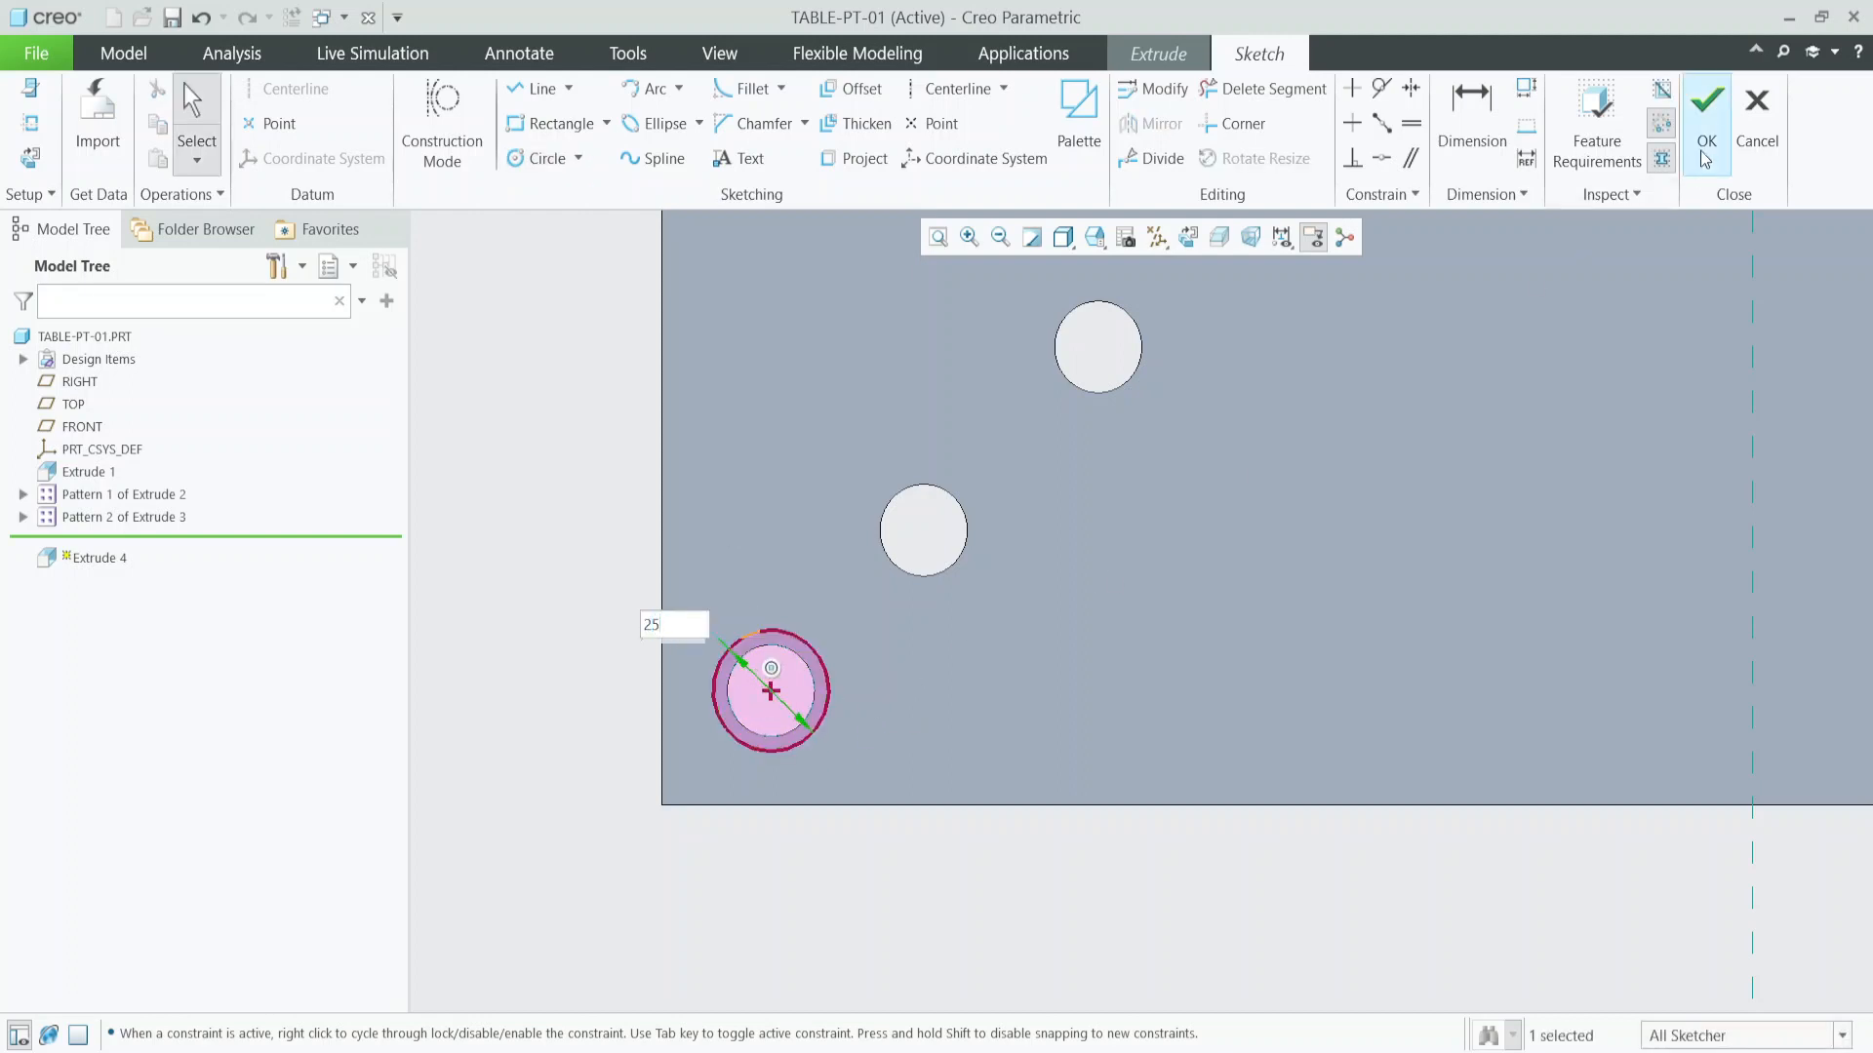
pyautogui.press('Escape')
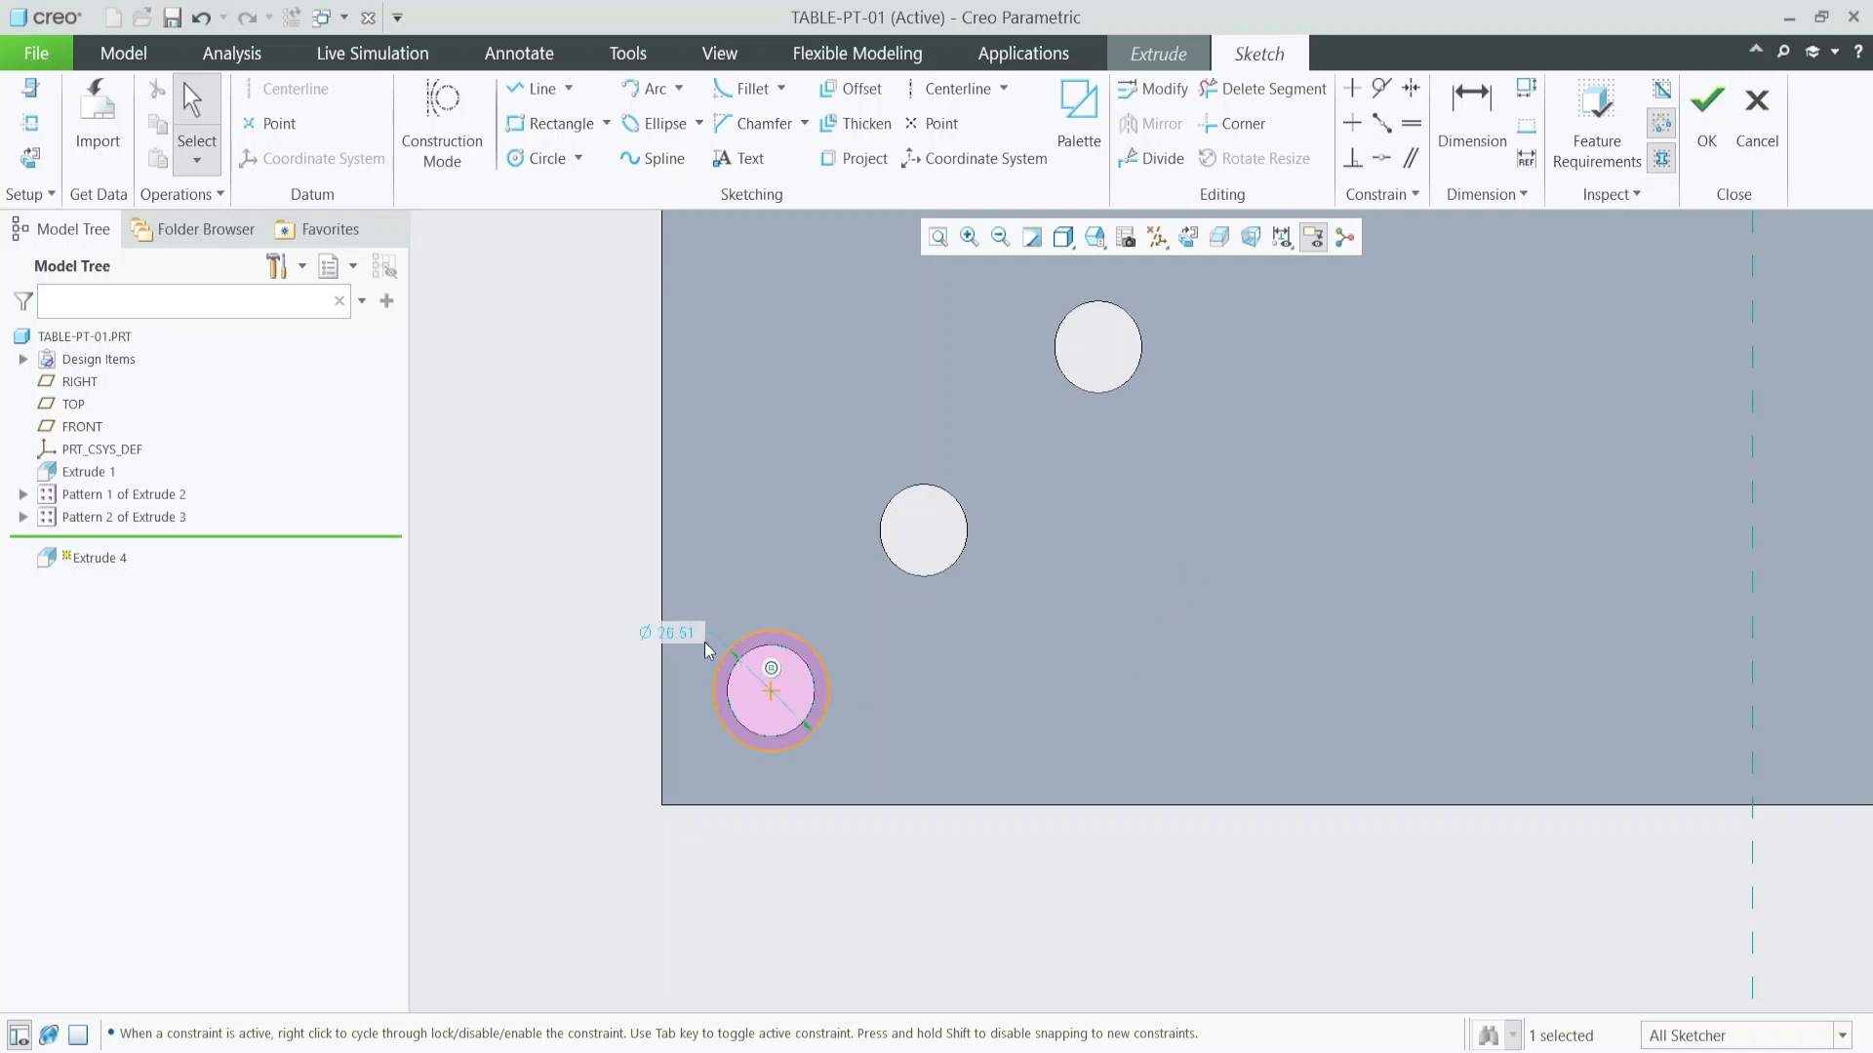
pyautogui.doubleClick(683, 634)
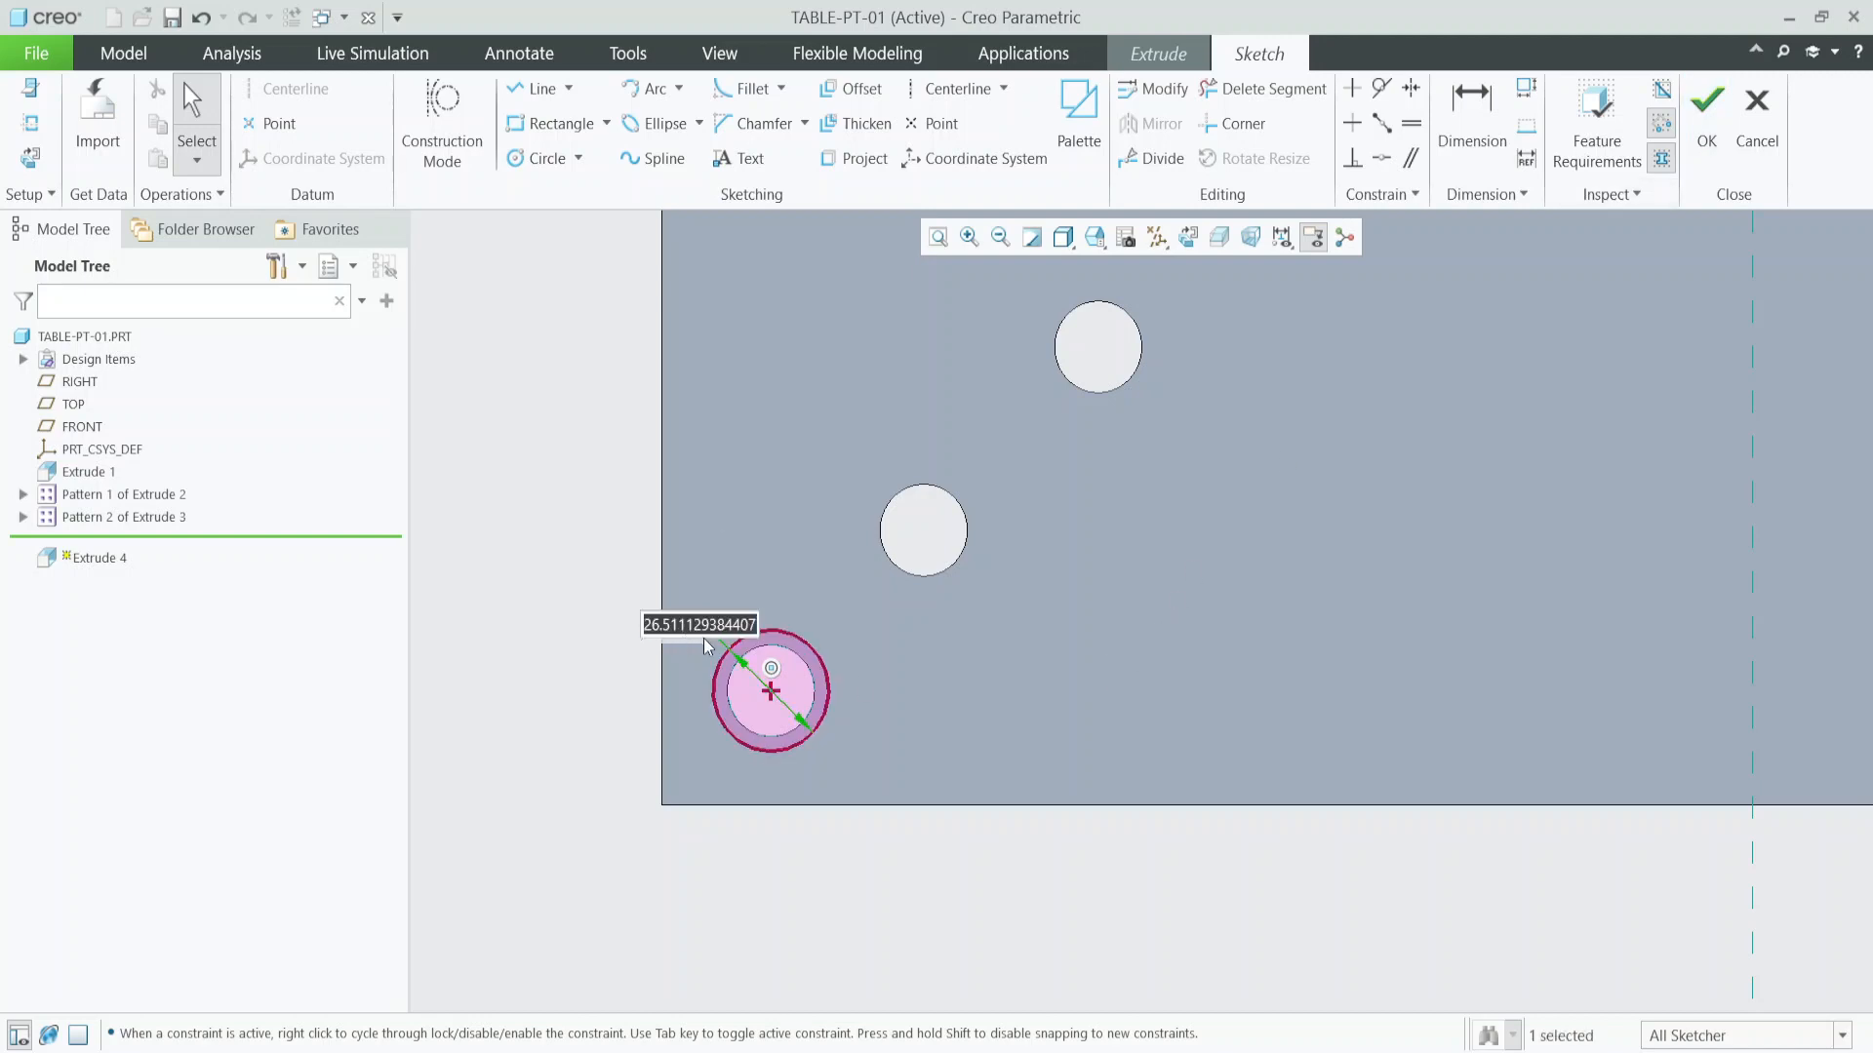
pyautogui.write('25')
pyautogui.press('Return')
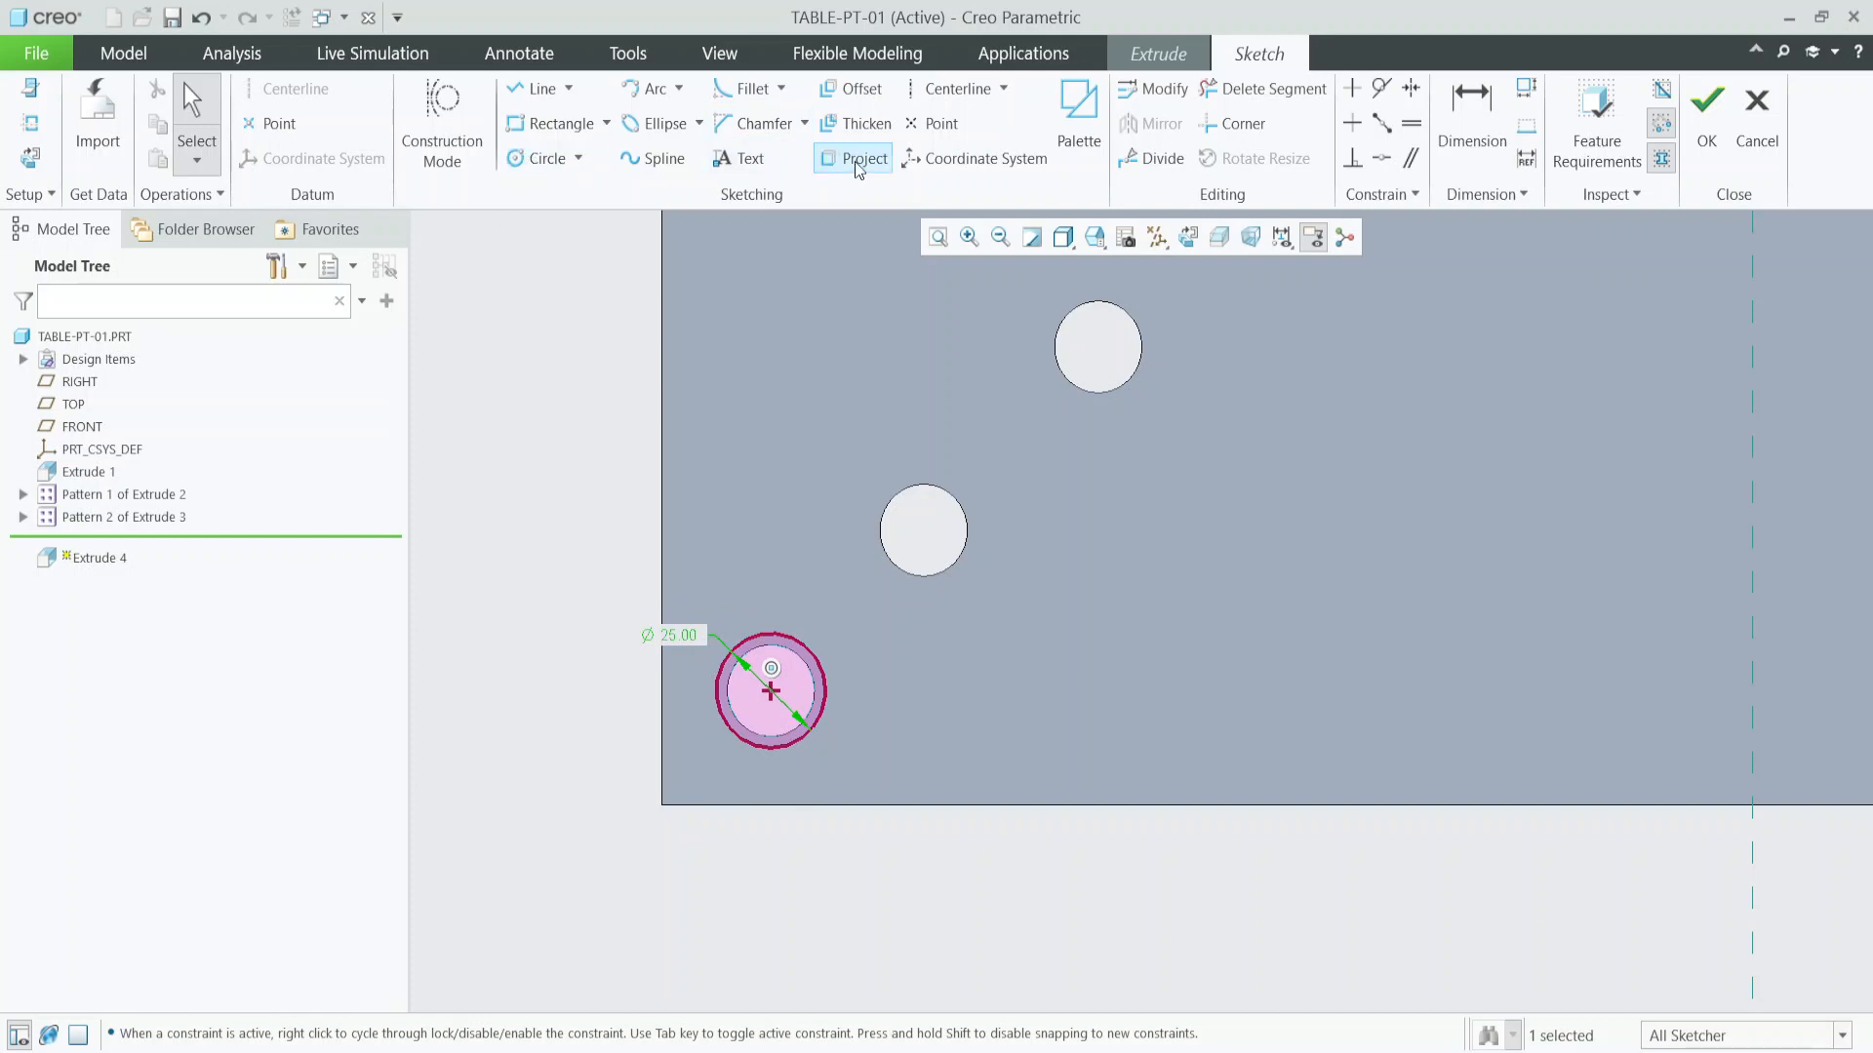
# Sketch an inner concentric circle coincident with the corner hole's edge and finish the ring-shaped section.
pyautogui.click(541, 158)
pyautogui.scroll(-5, 766, 687)
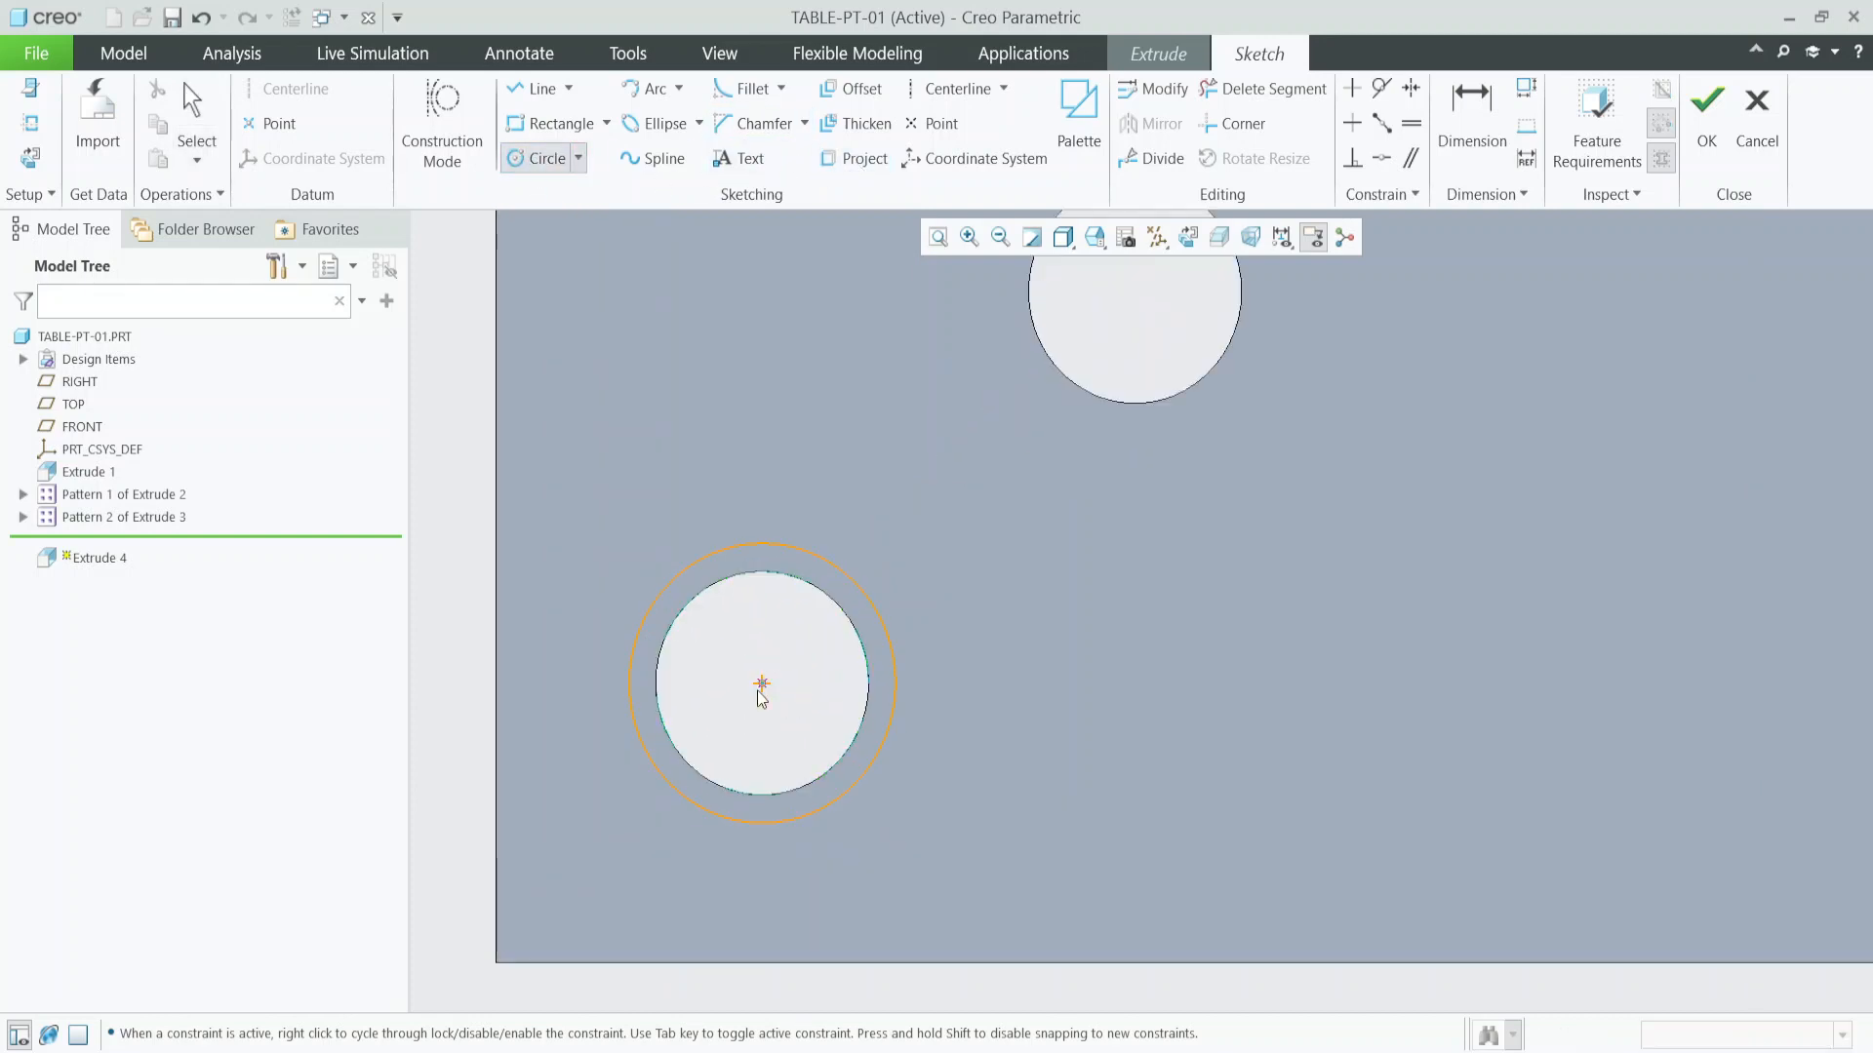
pyautogui.click(762, 683)
pyautogui.click(828, 777)
pyautogui.middleClick(1187, 810)
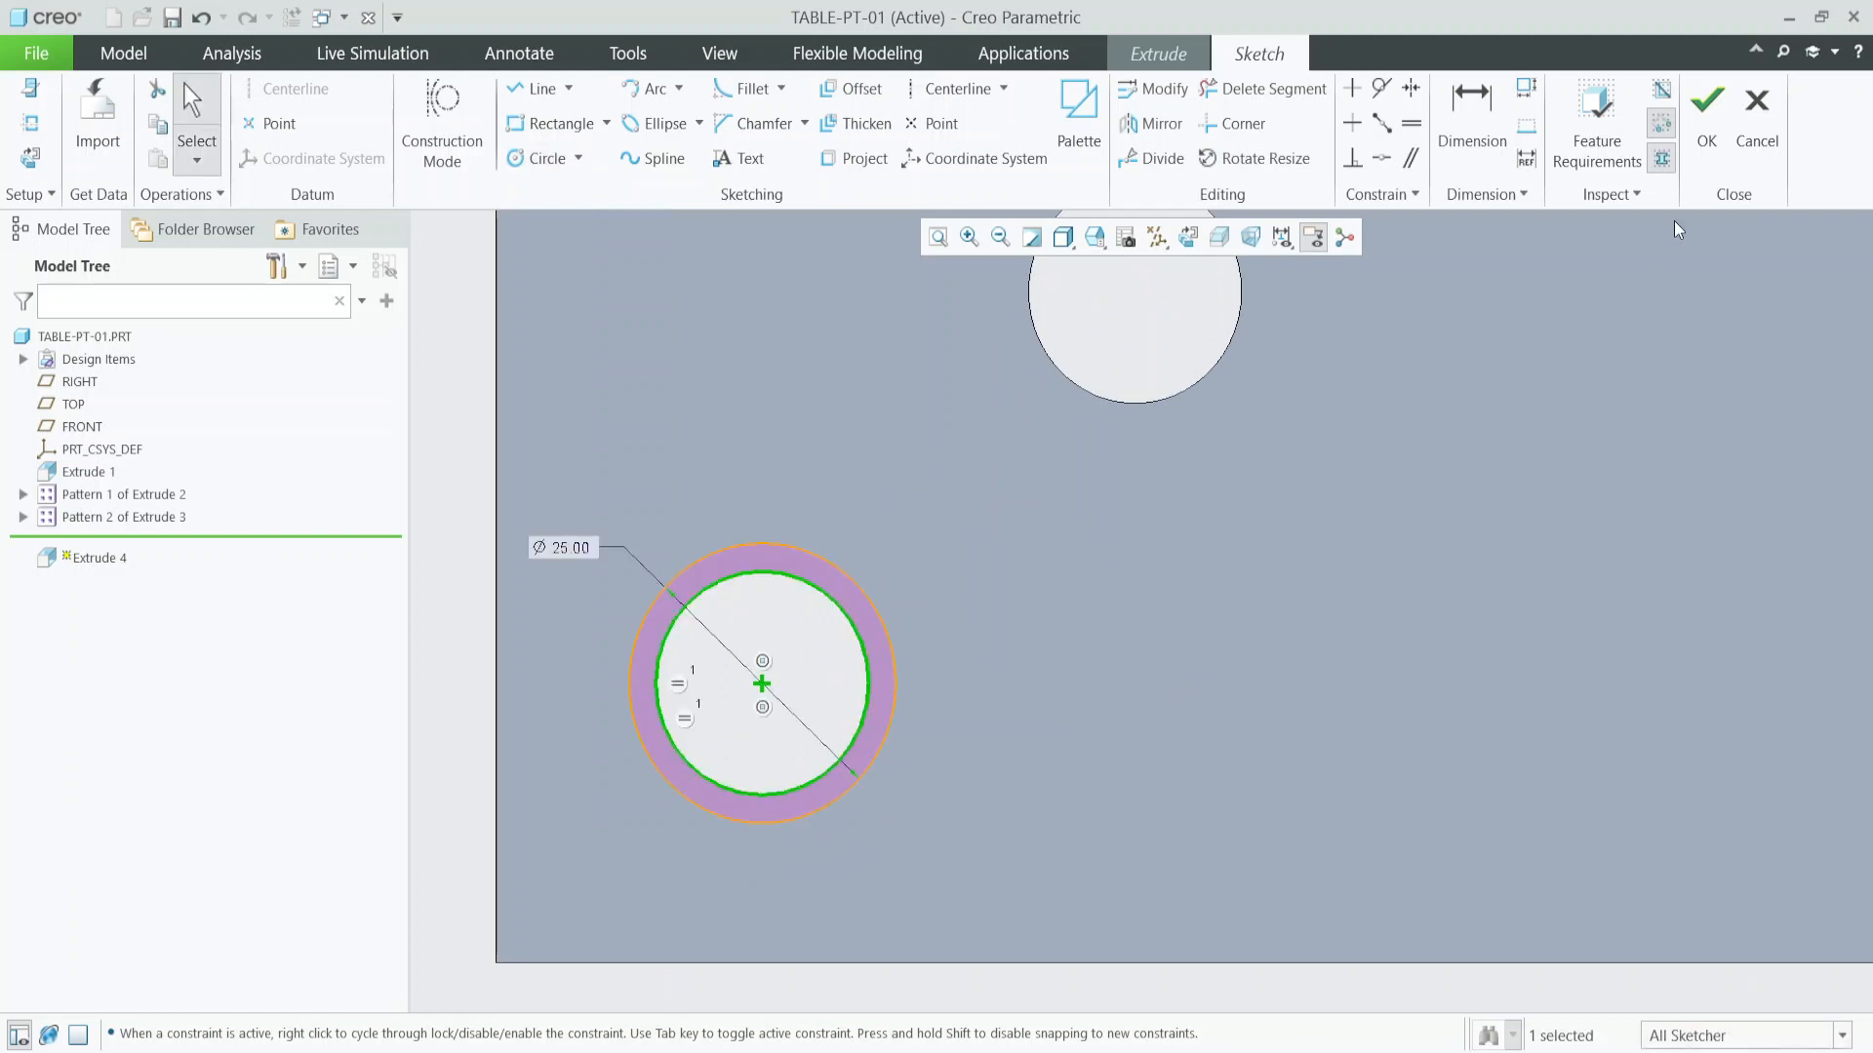
pyautogui.click(1706, 115)
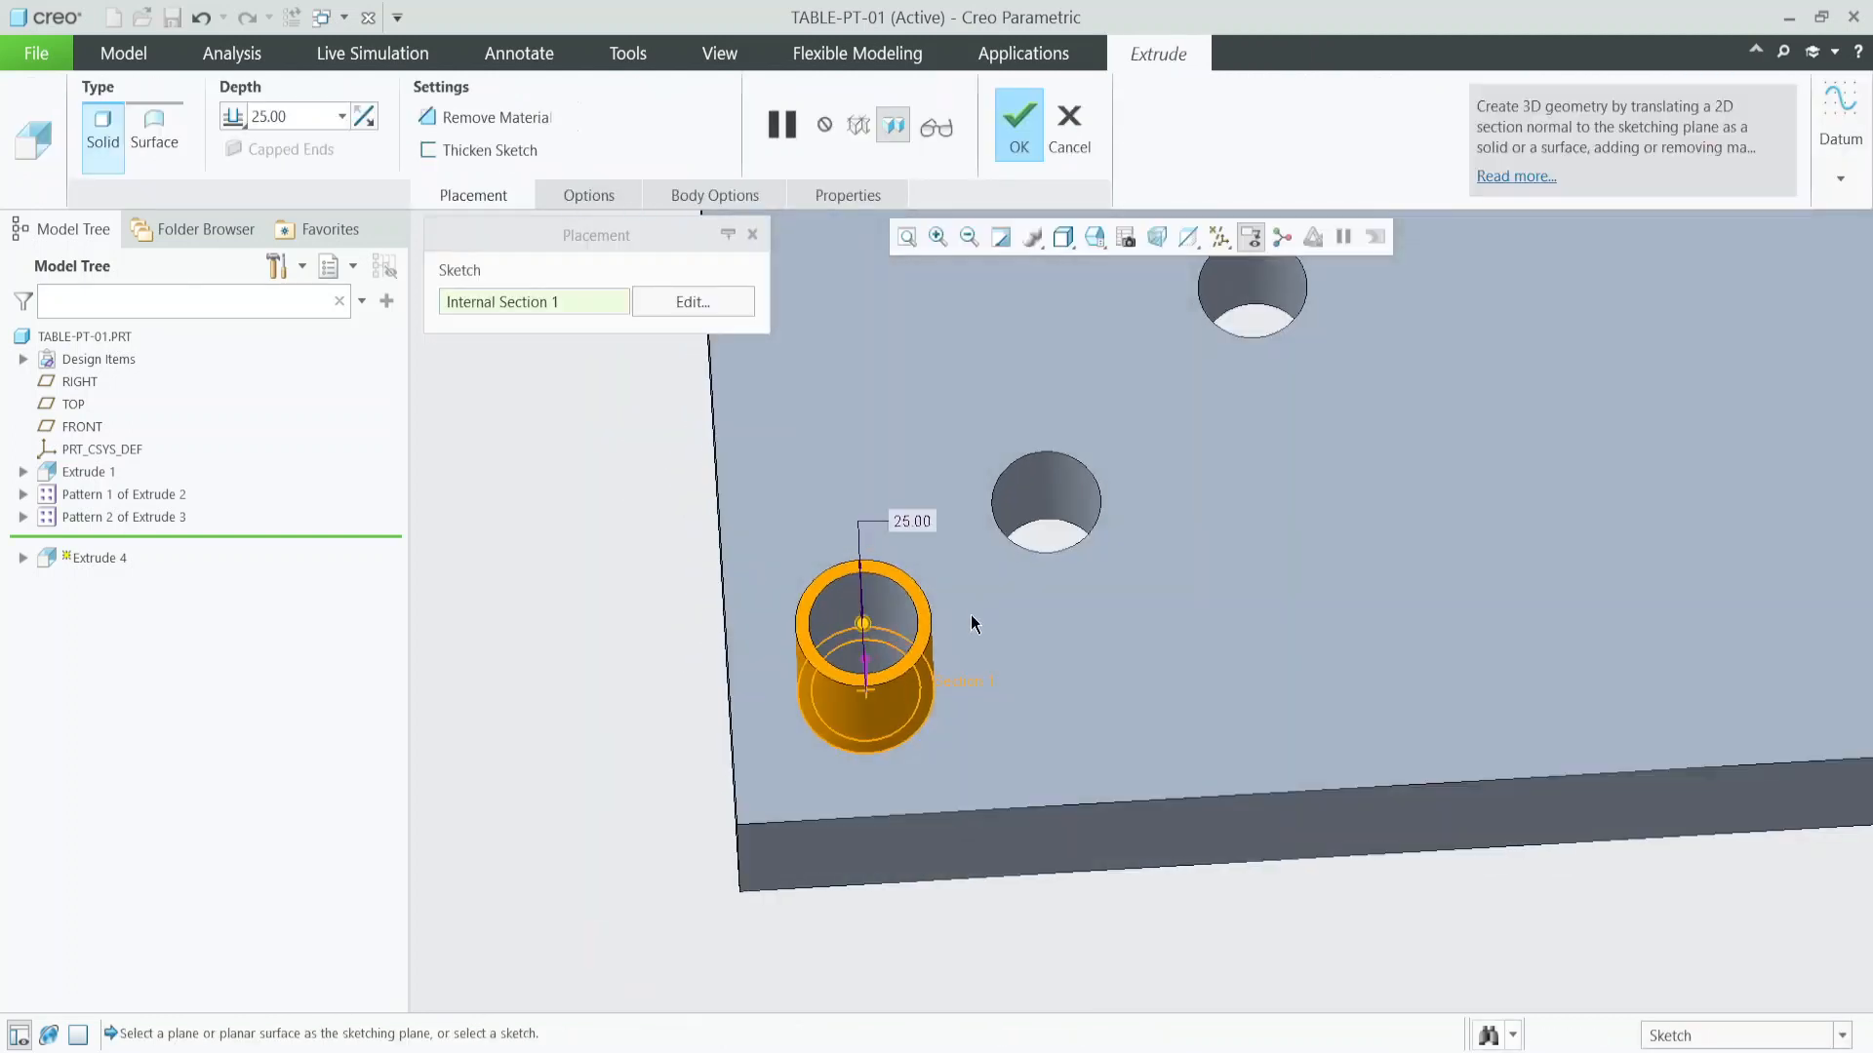
# Extrude the ring section into the plate as a material-removing cut 5 mm deep.
pyautogui.click(860, 675)
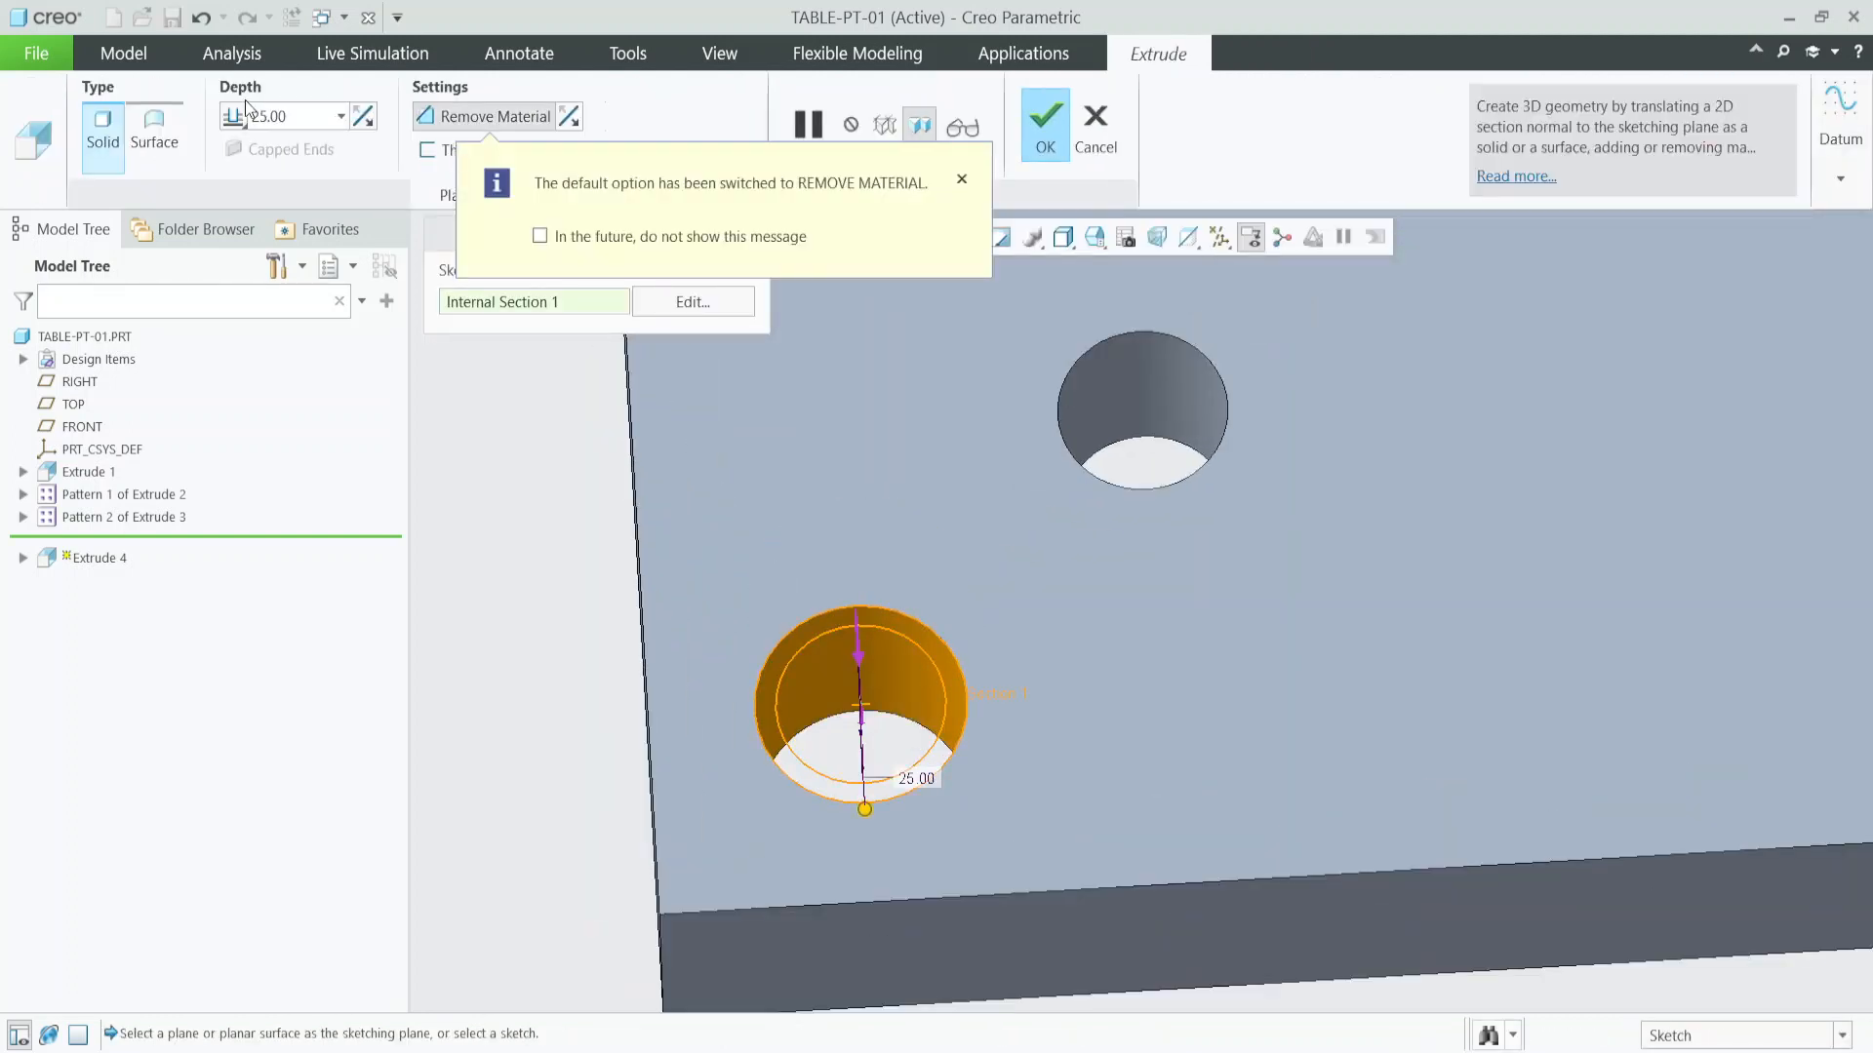
pyautogui.click(305, 119)
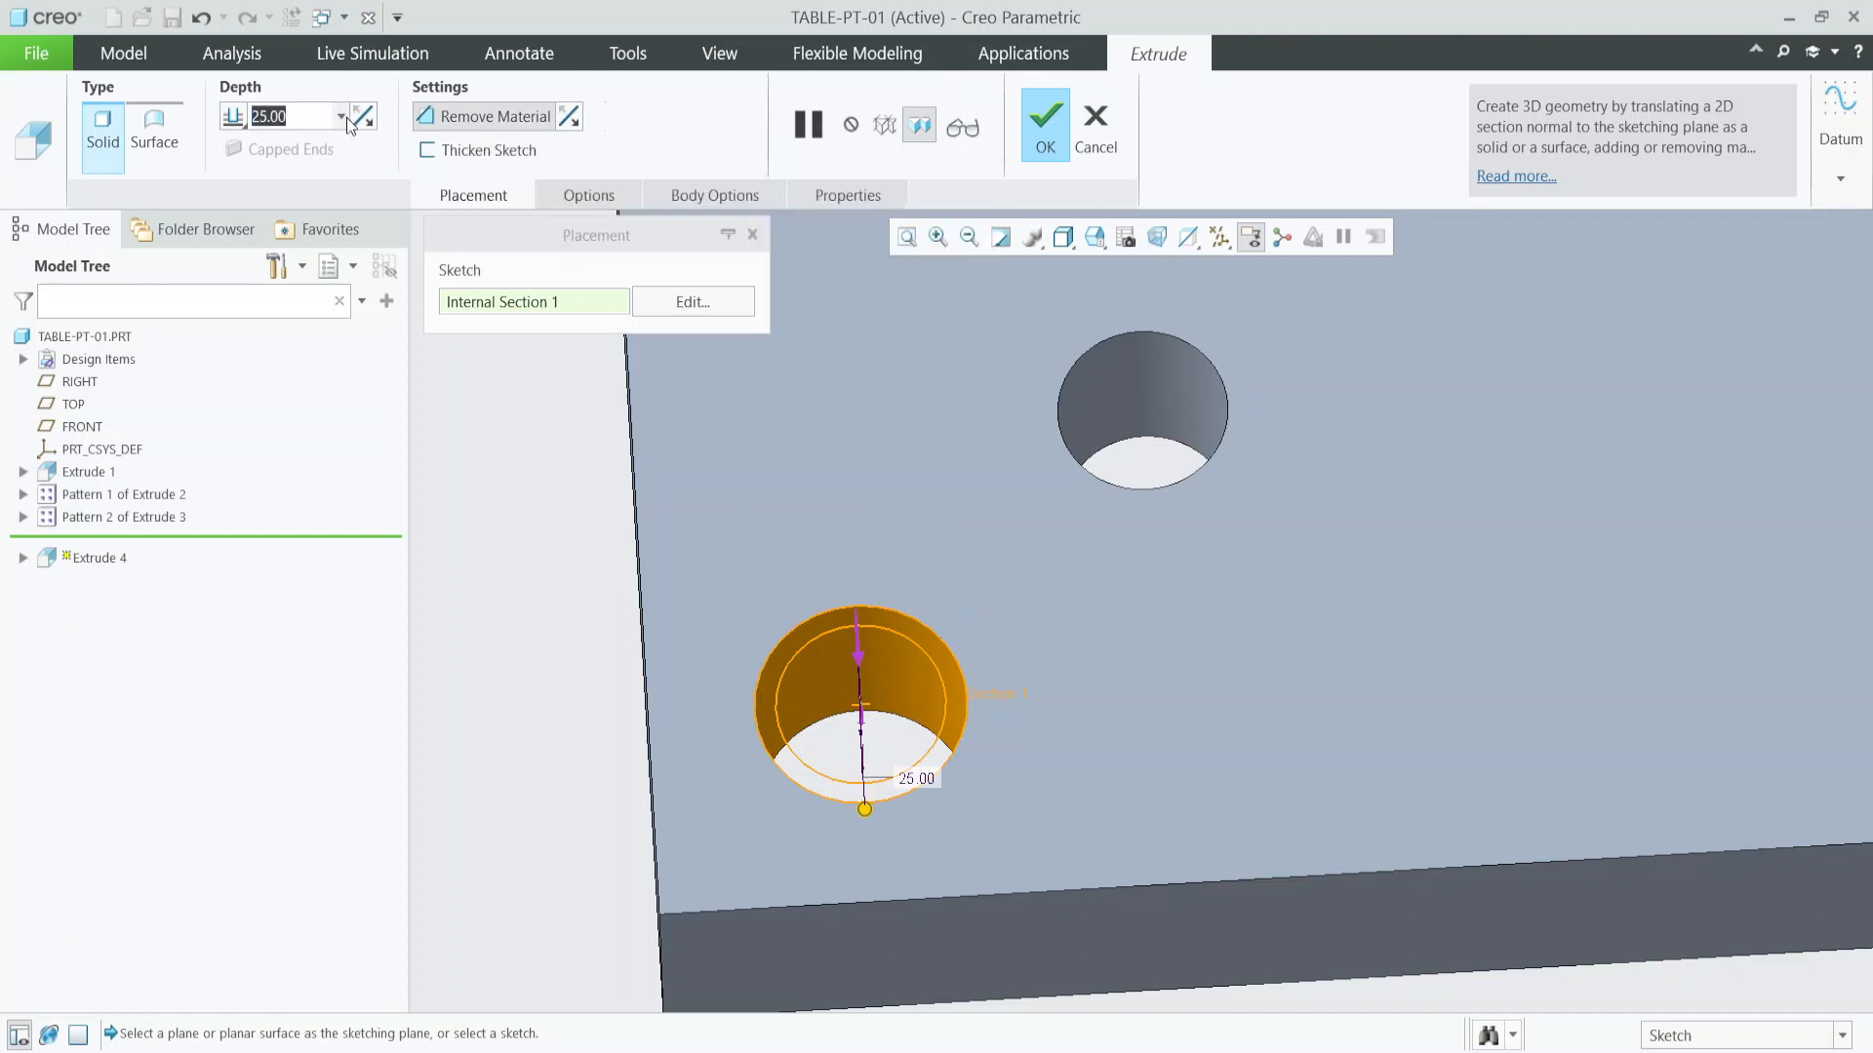
pyautogui.write('5')
pyautogui.press('Return')
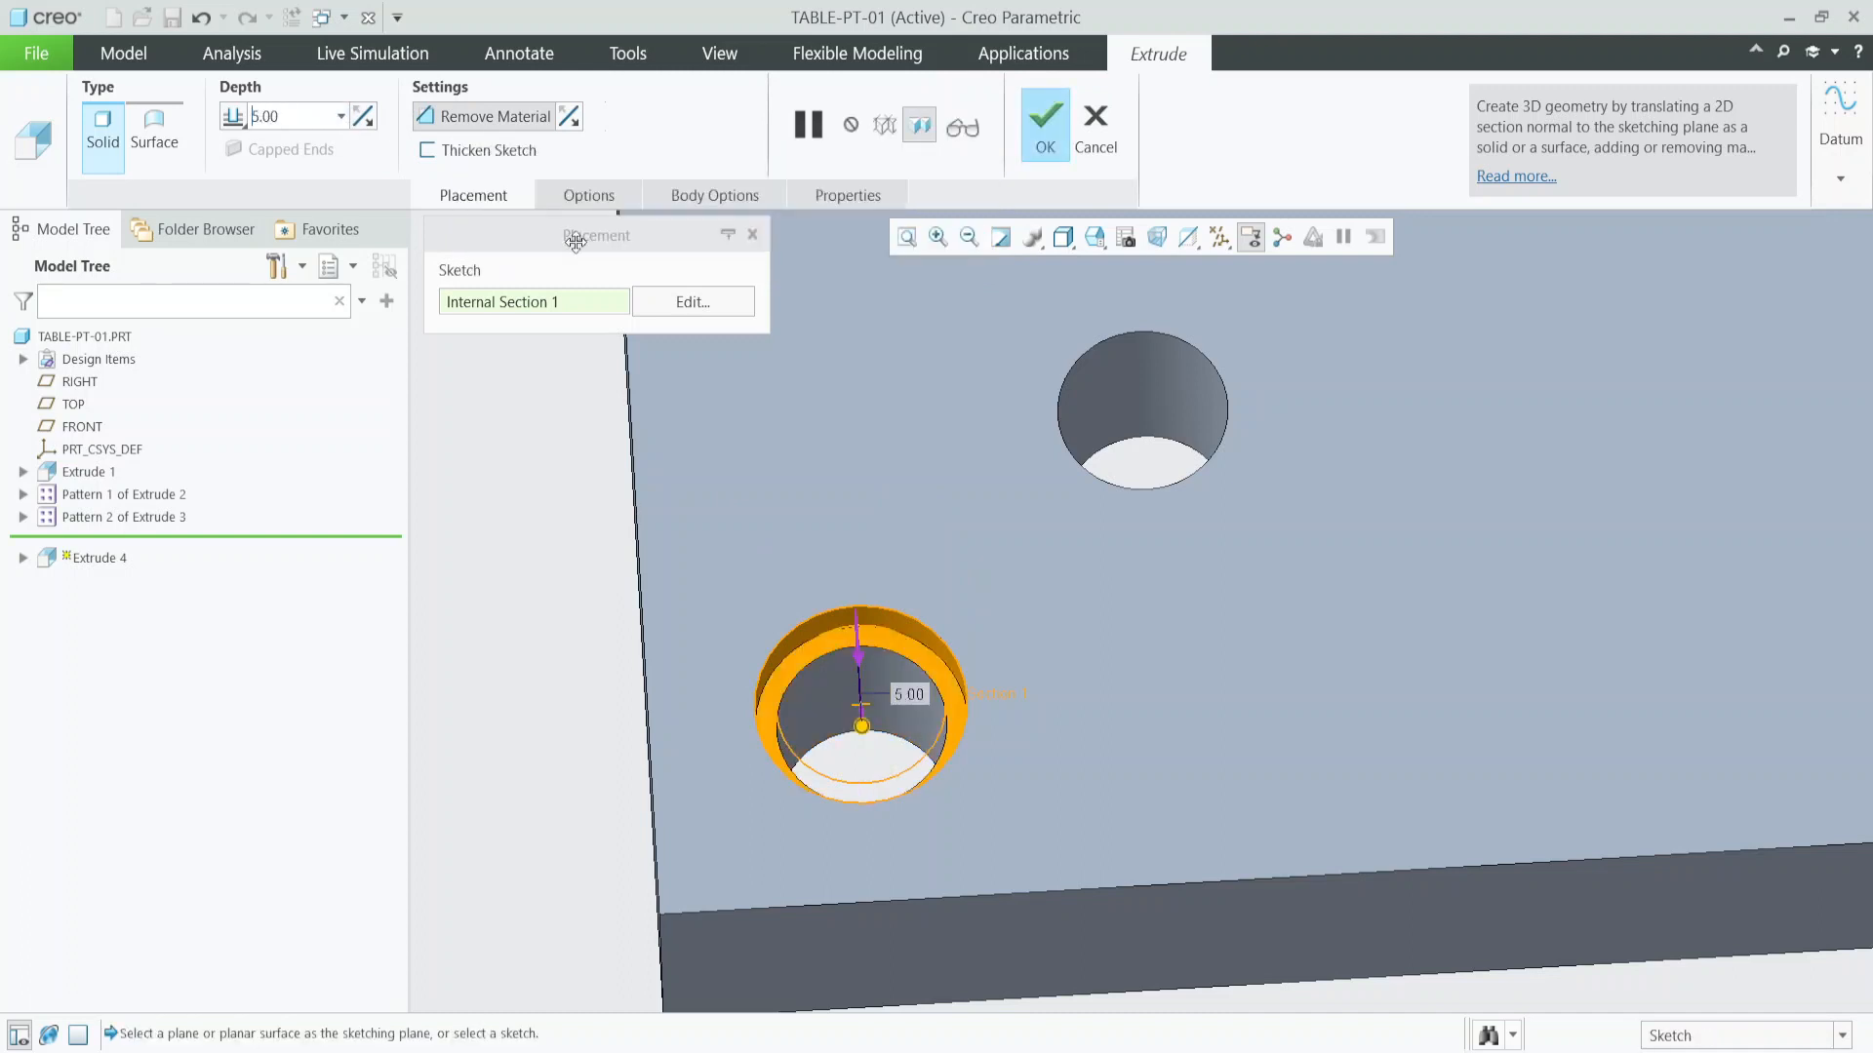
pyautogui.click(1045, 131)
# Pattern the 5 mm deep counterbore cut with a Reference pattern that follows the existing pattern of holes in the plate.
pyautogui.scroll(5, 755, 742)
pyautogui.scroll(-3, 780, 812)
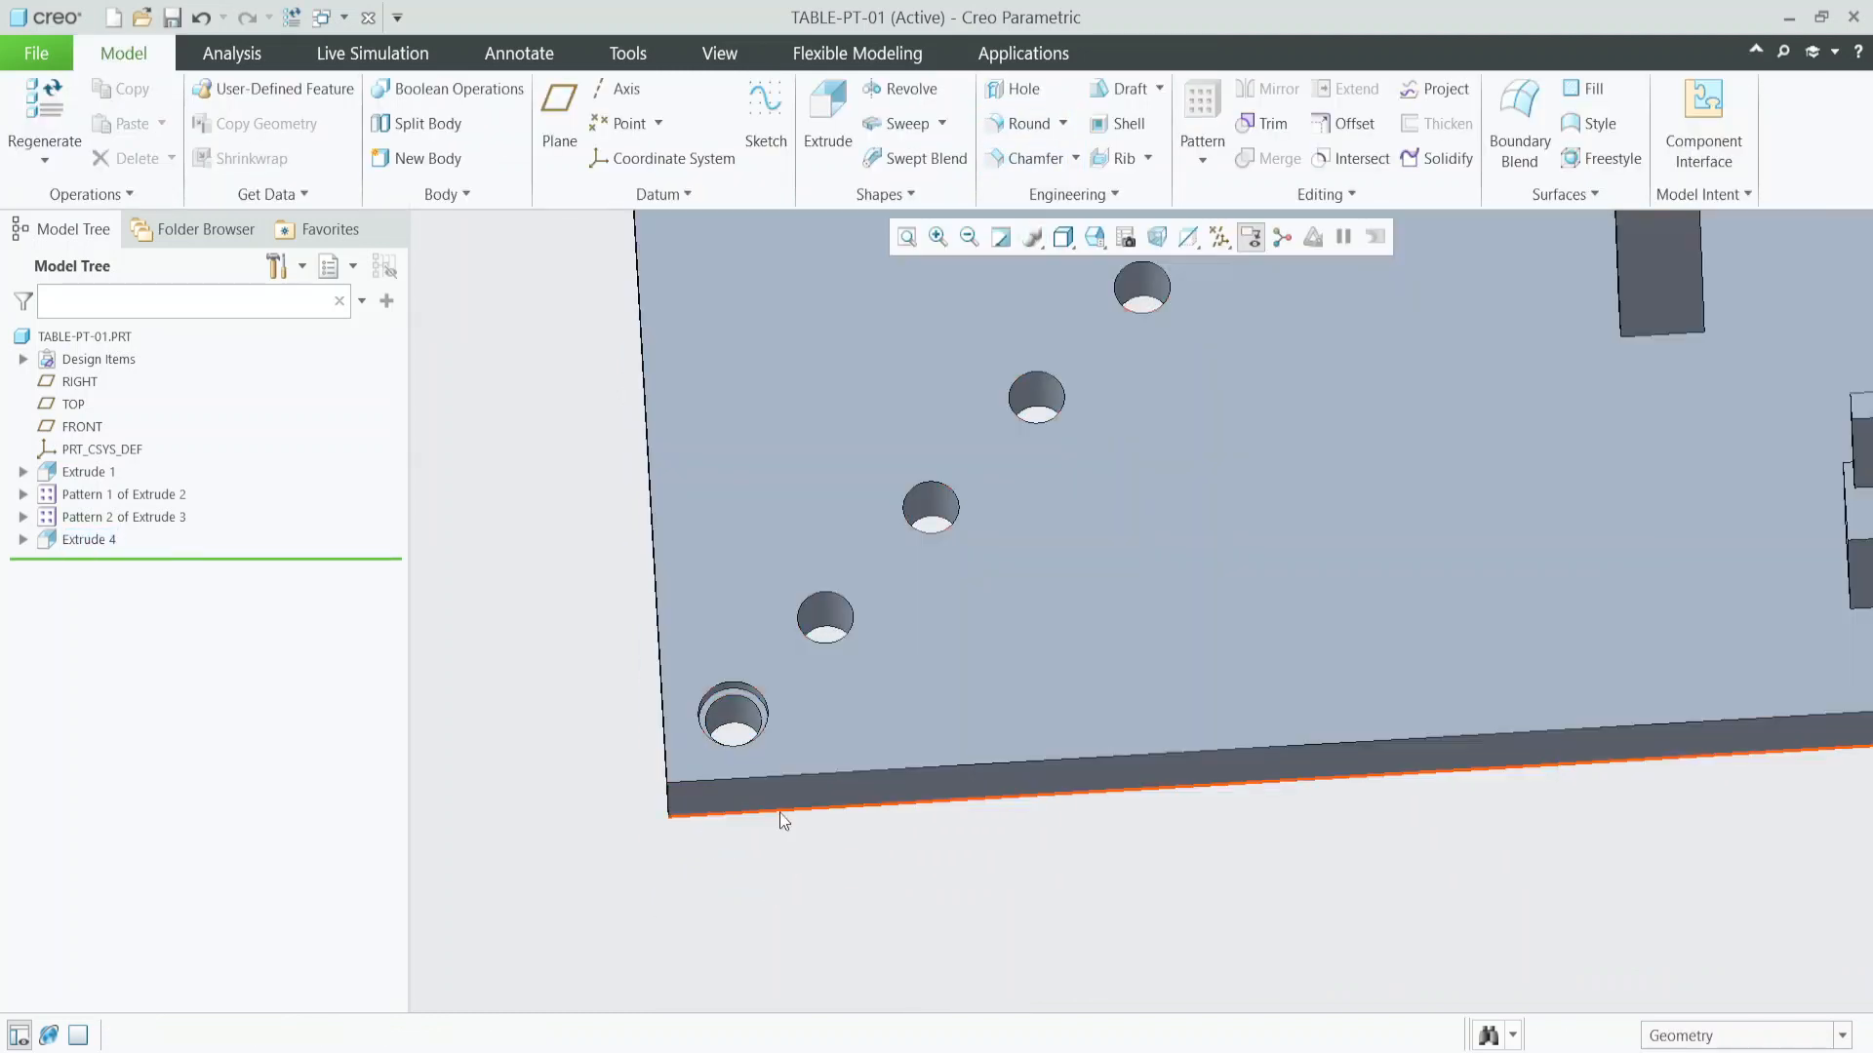
pyautogui.scroll(-2, 780, 812)
pyautogui.click(58, 537)
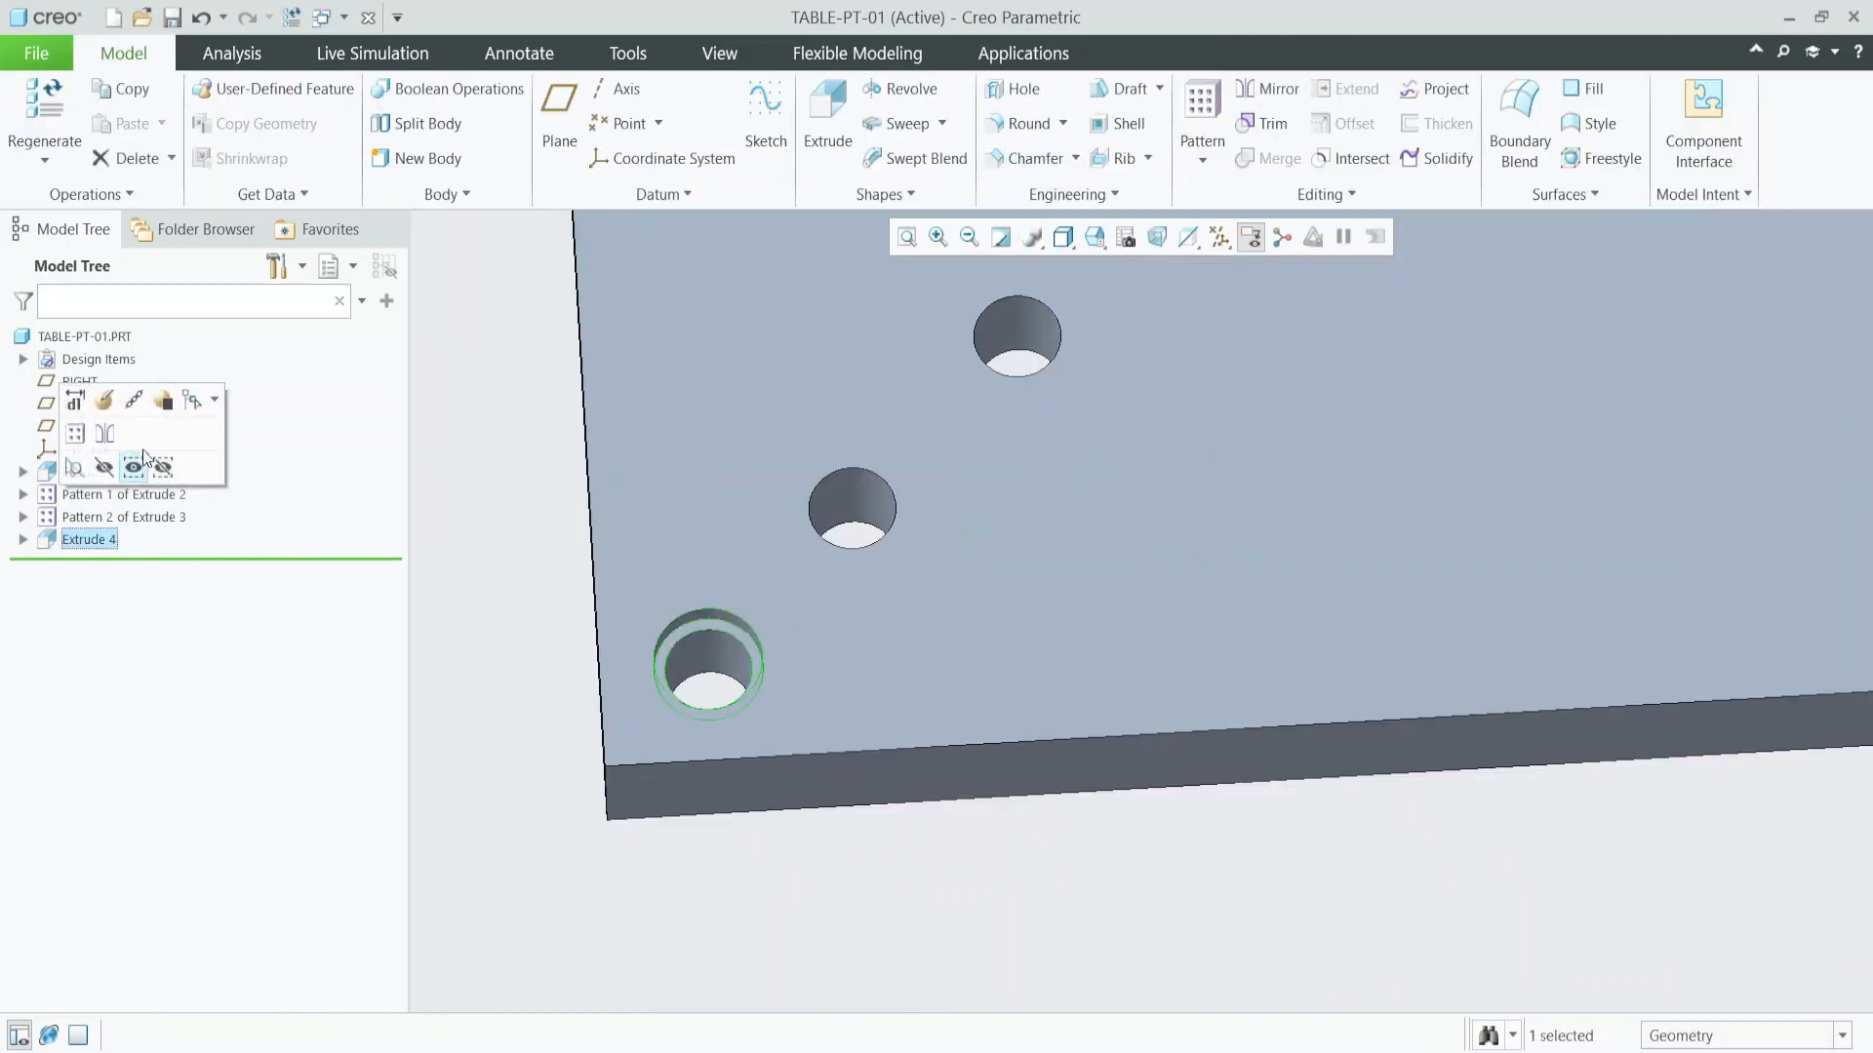
pyautogui.click(75, 434)
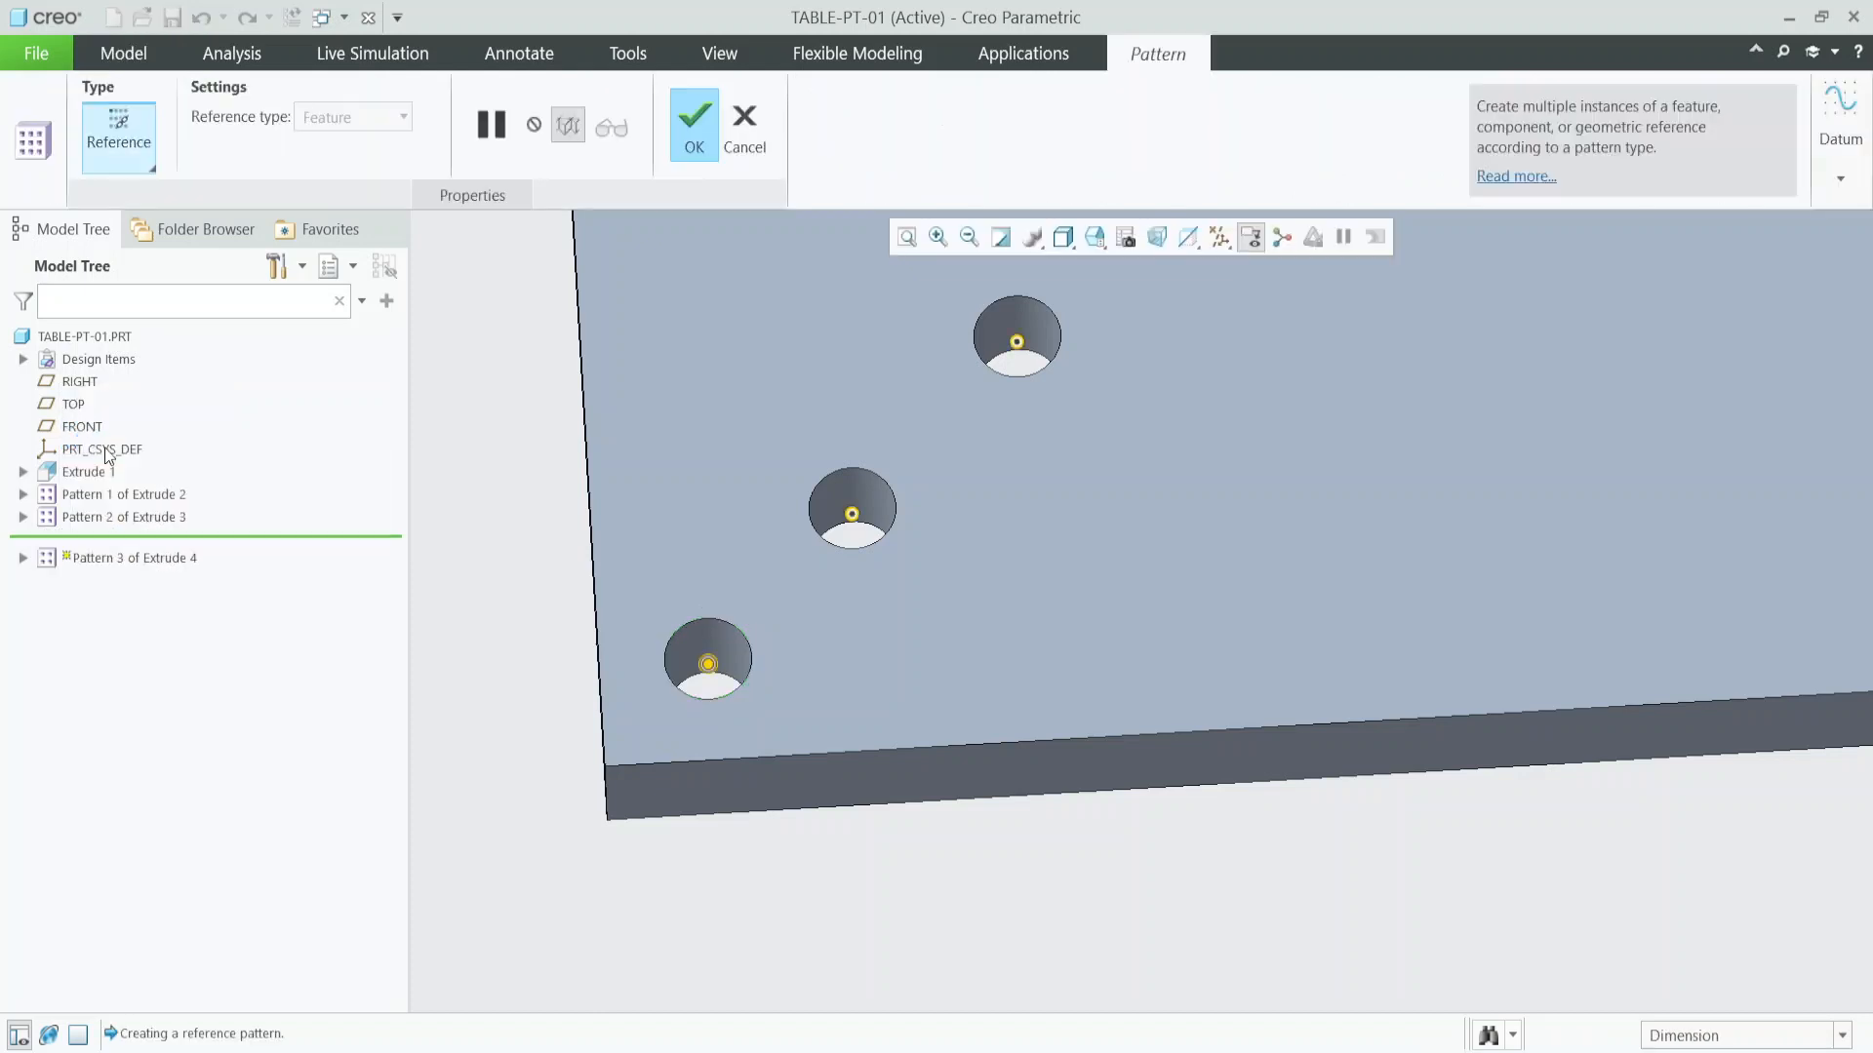
pyautogui.scroll(5, 818, 669)
pyautogui.scroll(-3, 829, 659)
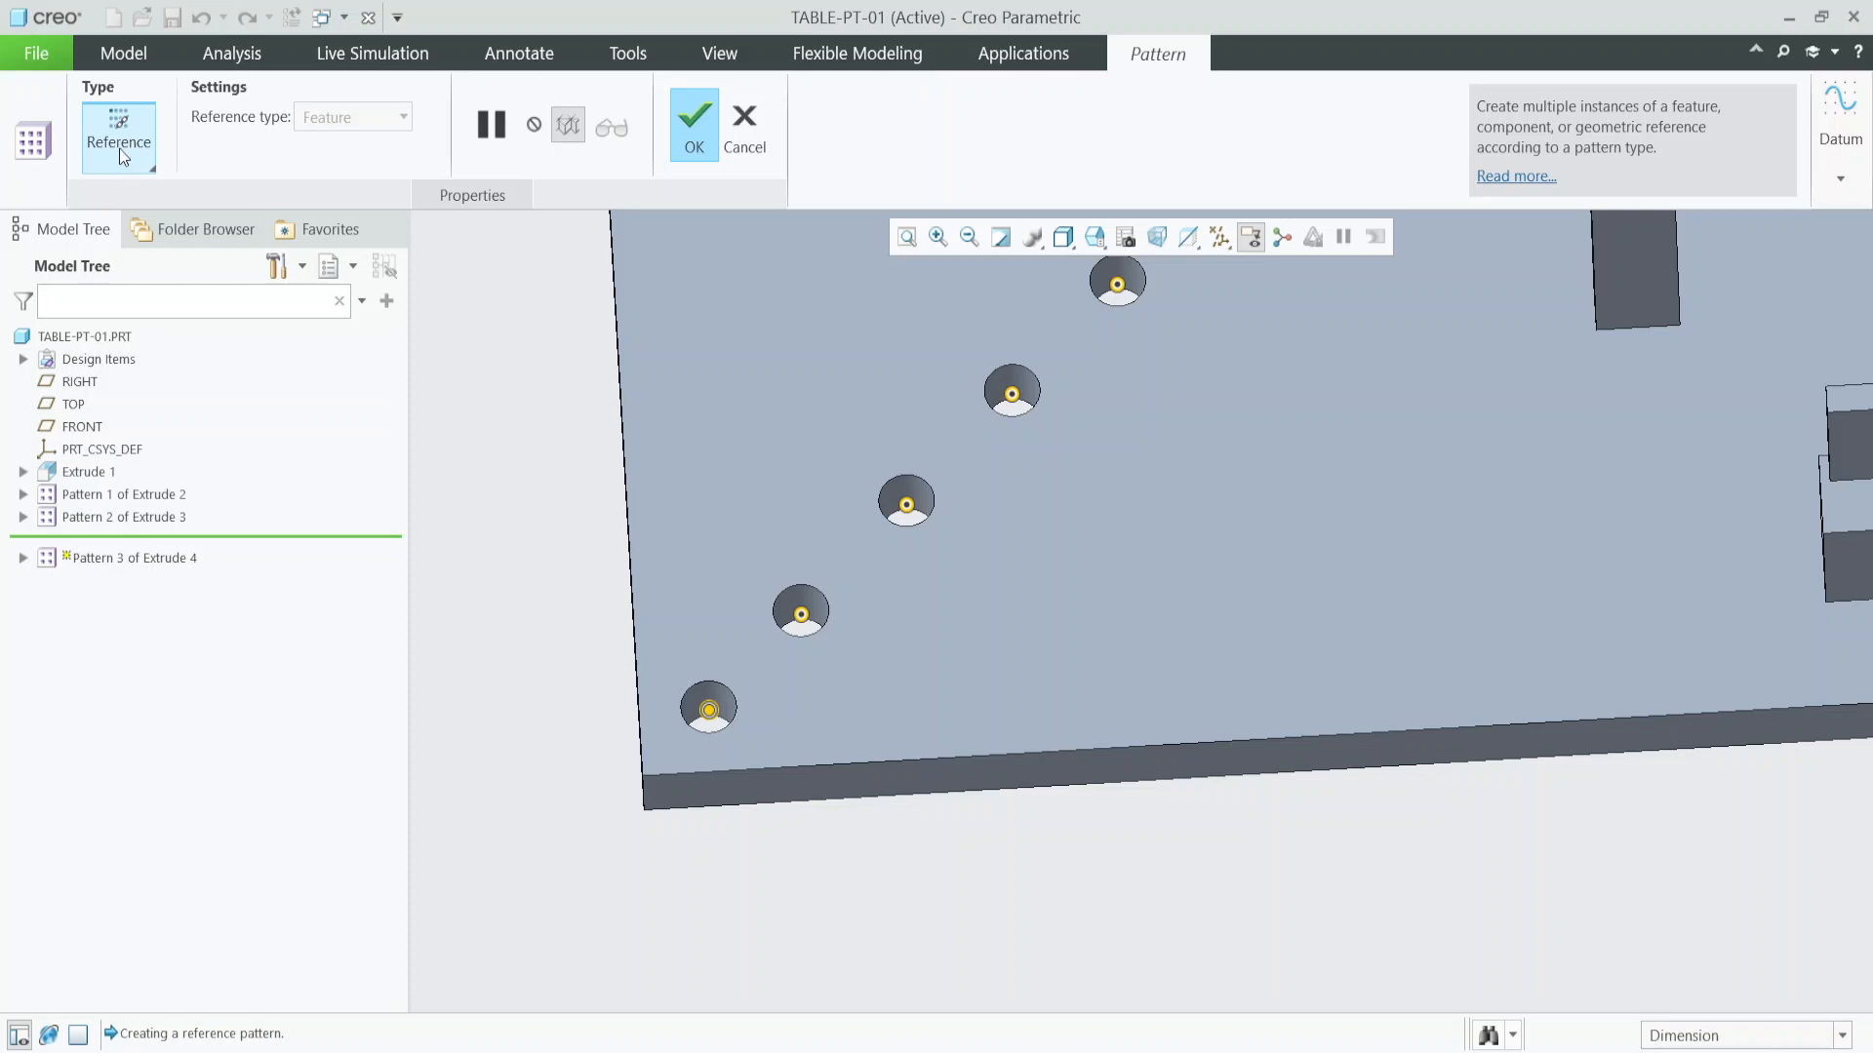
pyautogui.scroll(2, 665, 700)
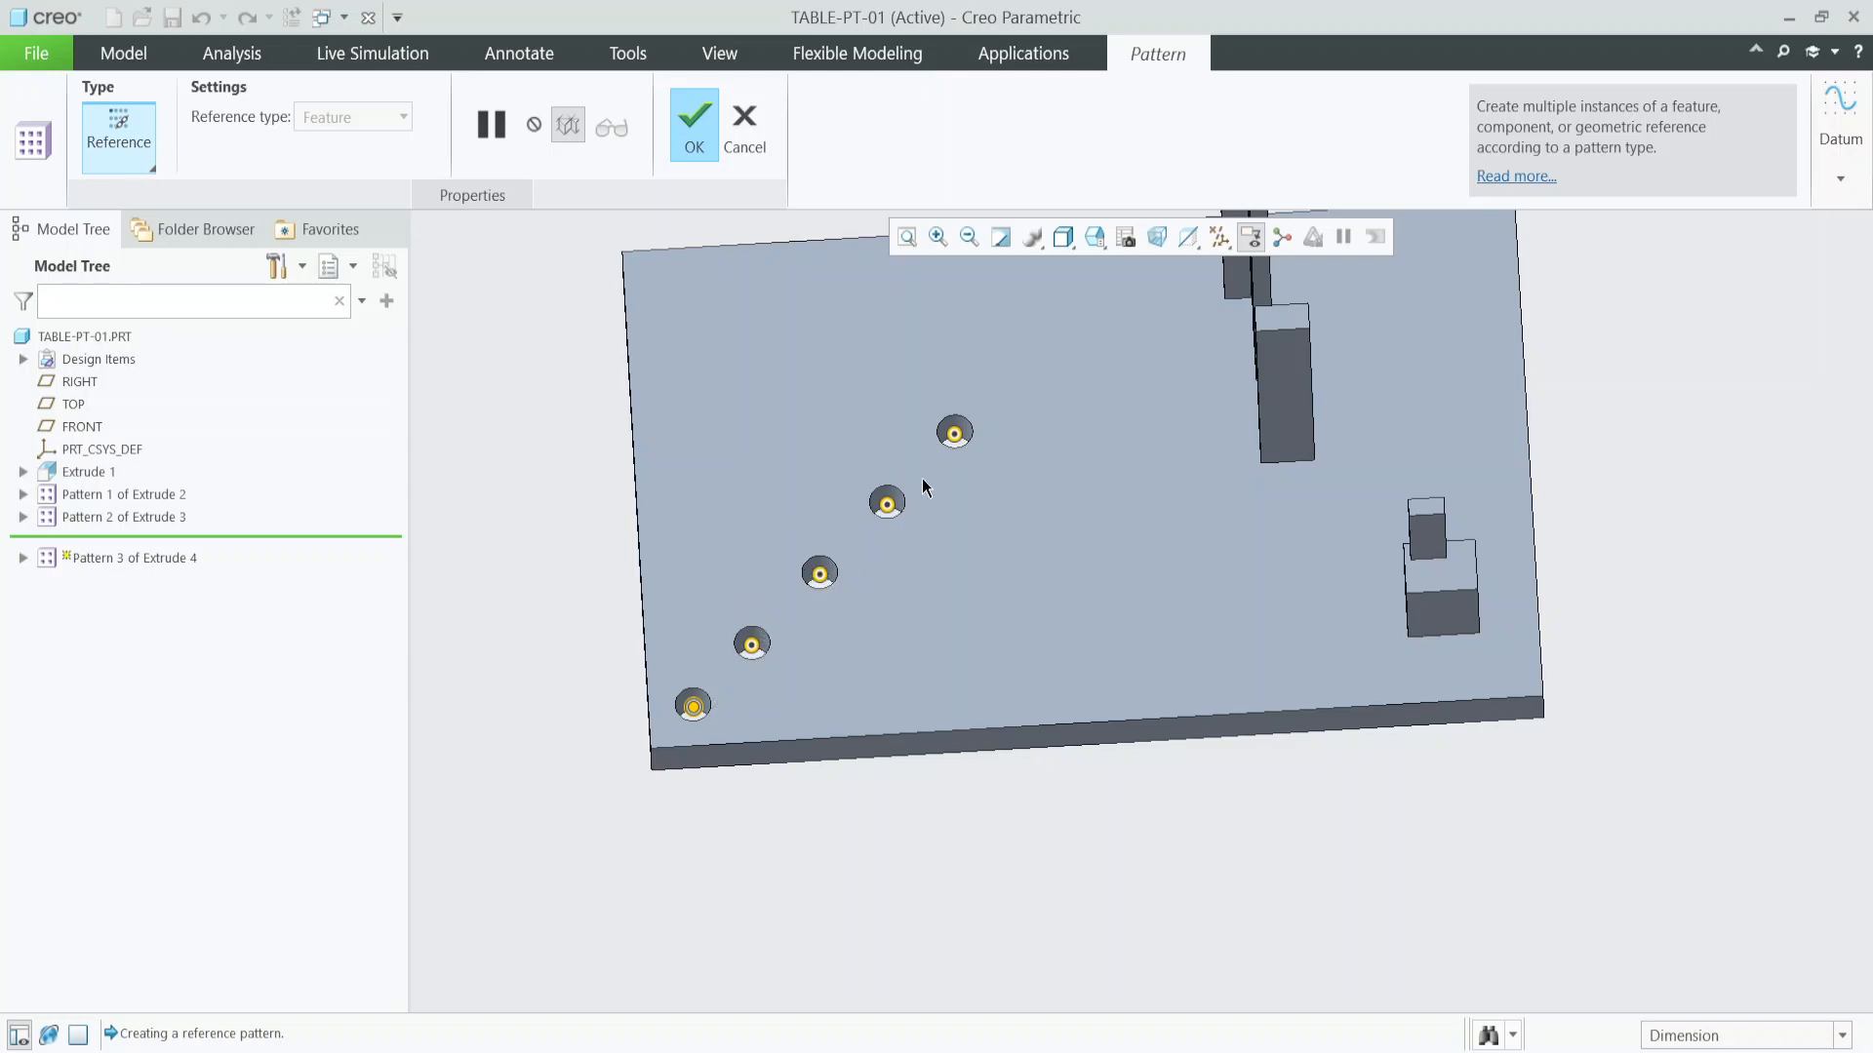
pyautogui.click(148, 168)
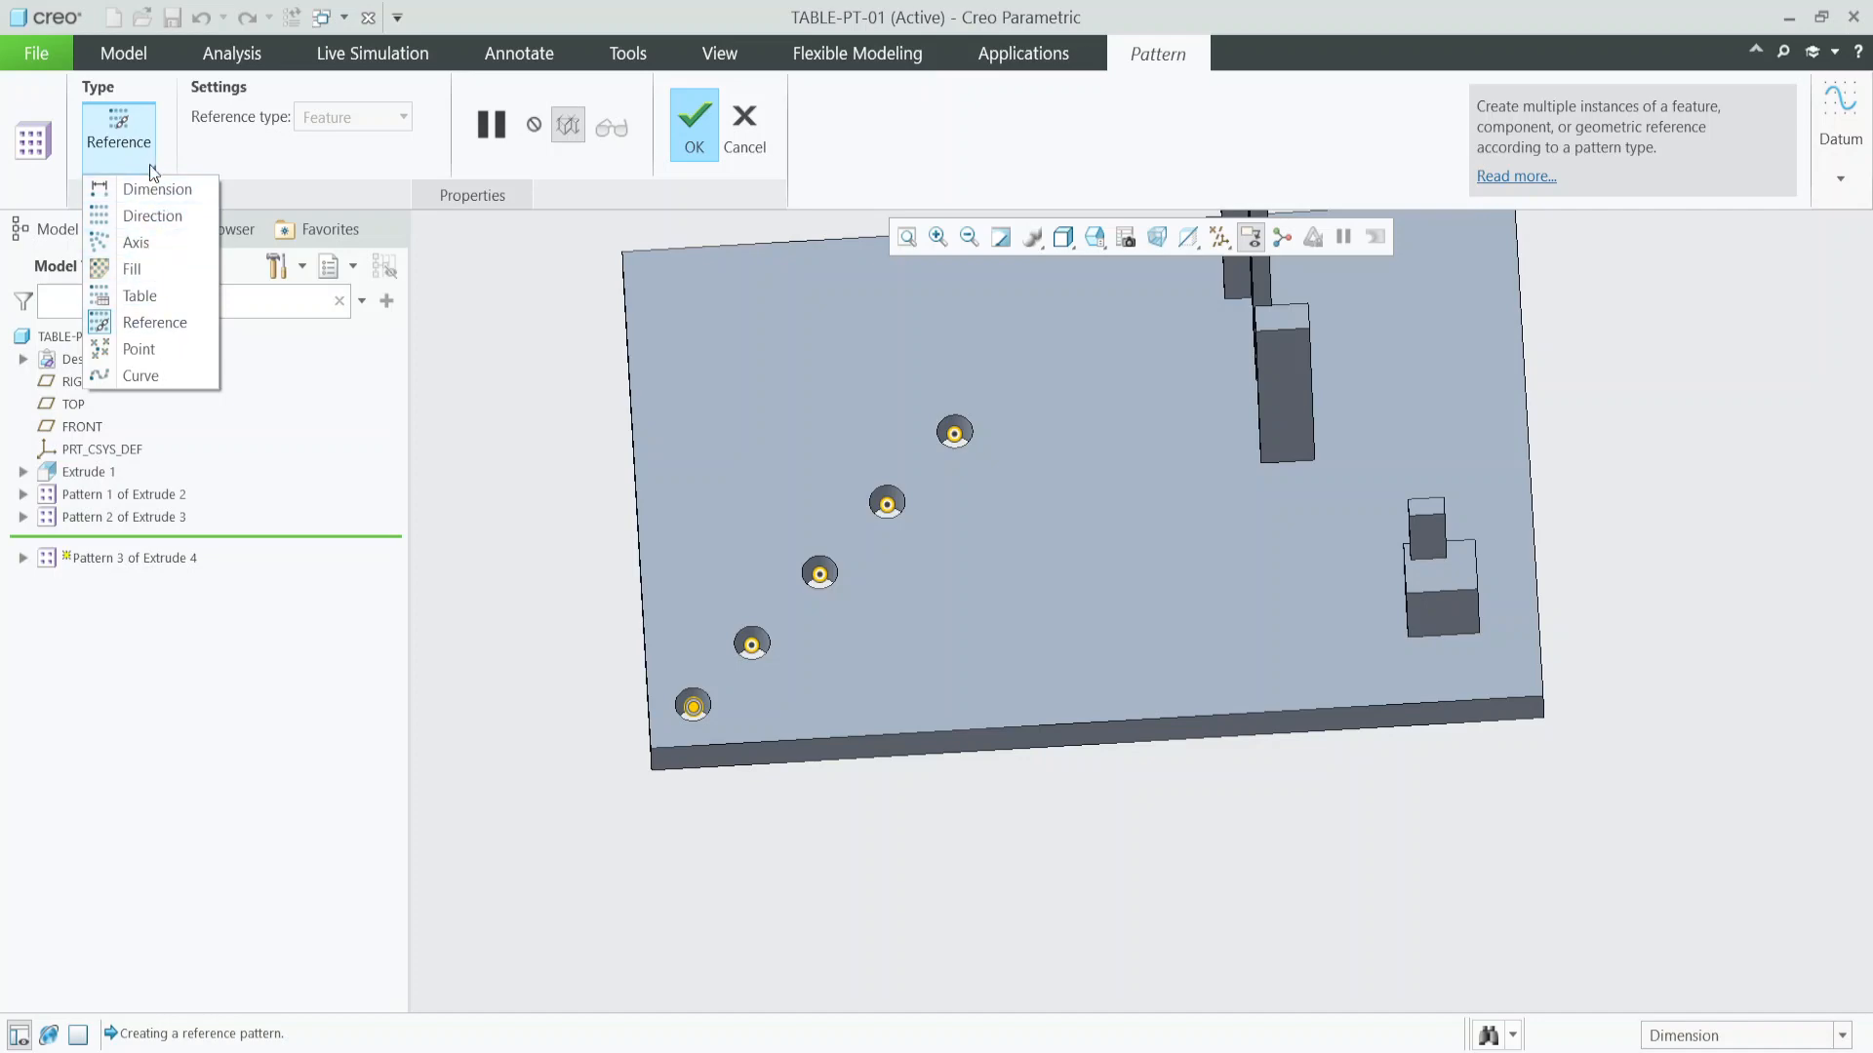
pyautogui.click(149, 171)
pyautogui.click(698, 140)
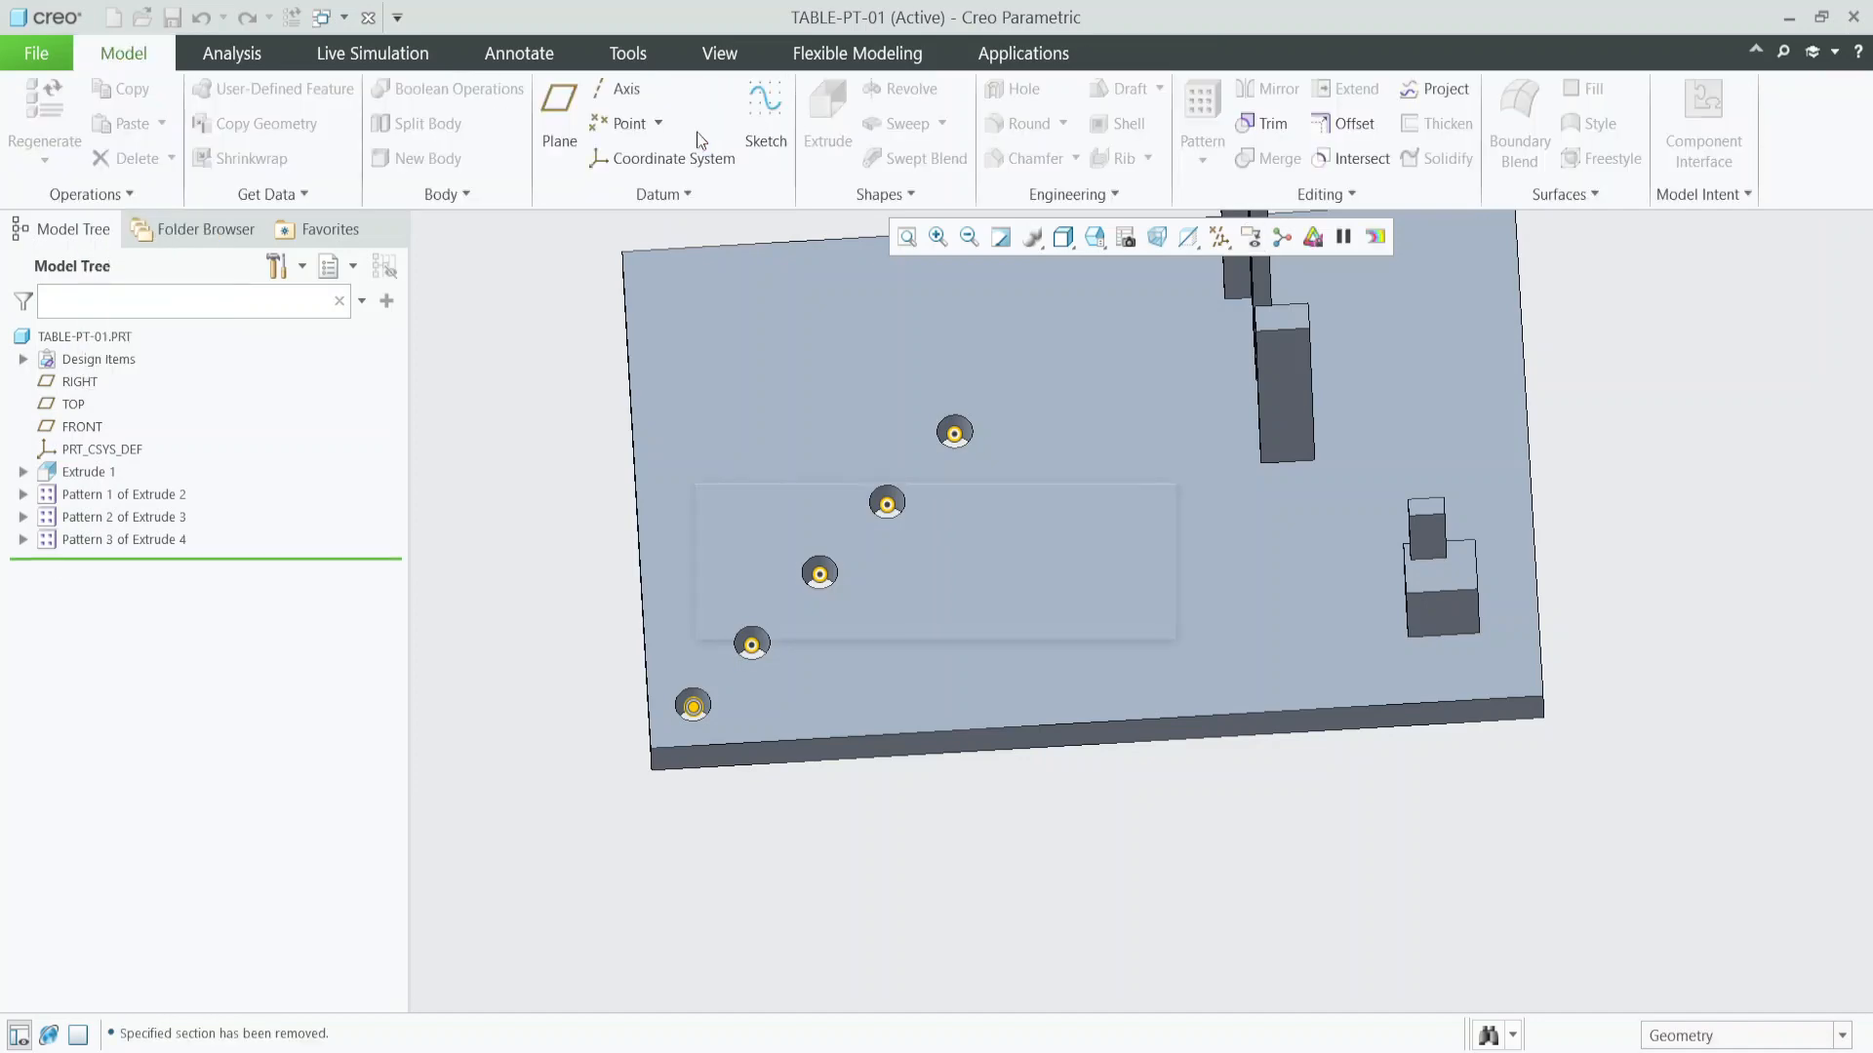
# Examine the counterbored holes and the rest of the plate model from several angles, with nothing selected.
pyautogui.scroll(3, 851, 405)
pyautogui.moveTo(857, 419); pyautogui.dragTo(939, 446, button='middle')
pyautogui.scroll(3, 938, 445)
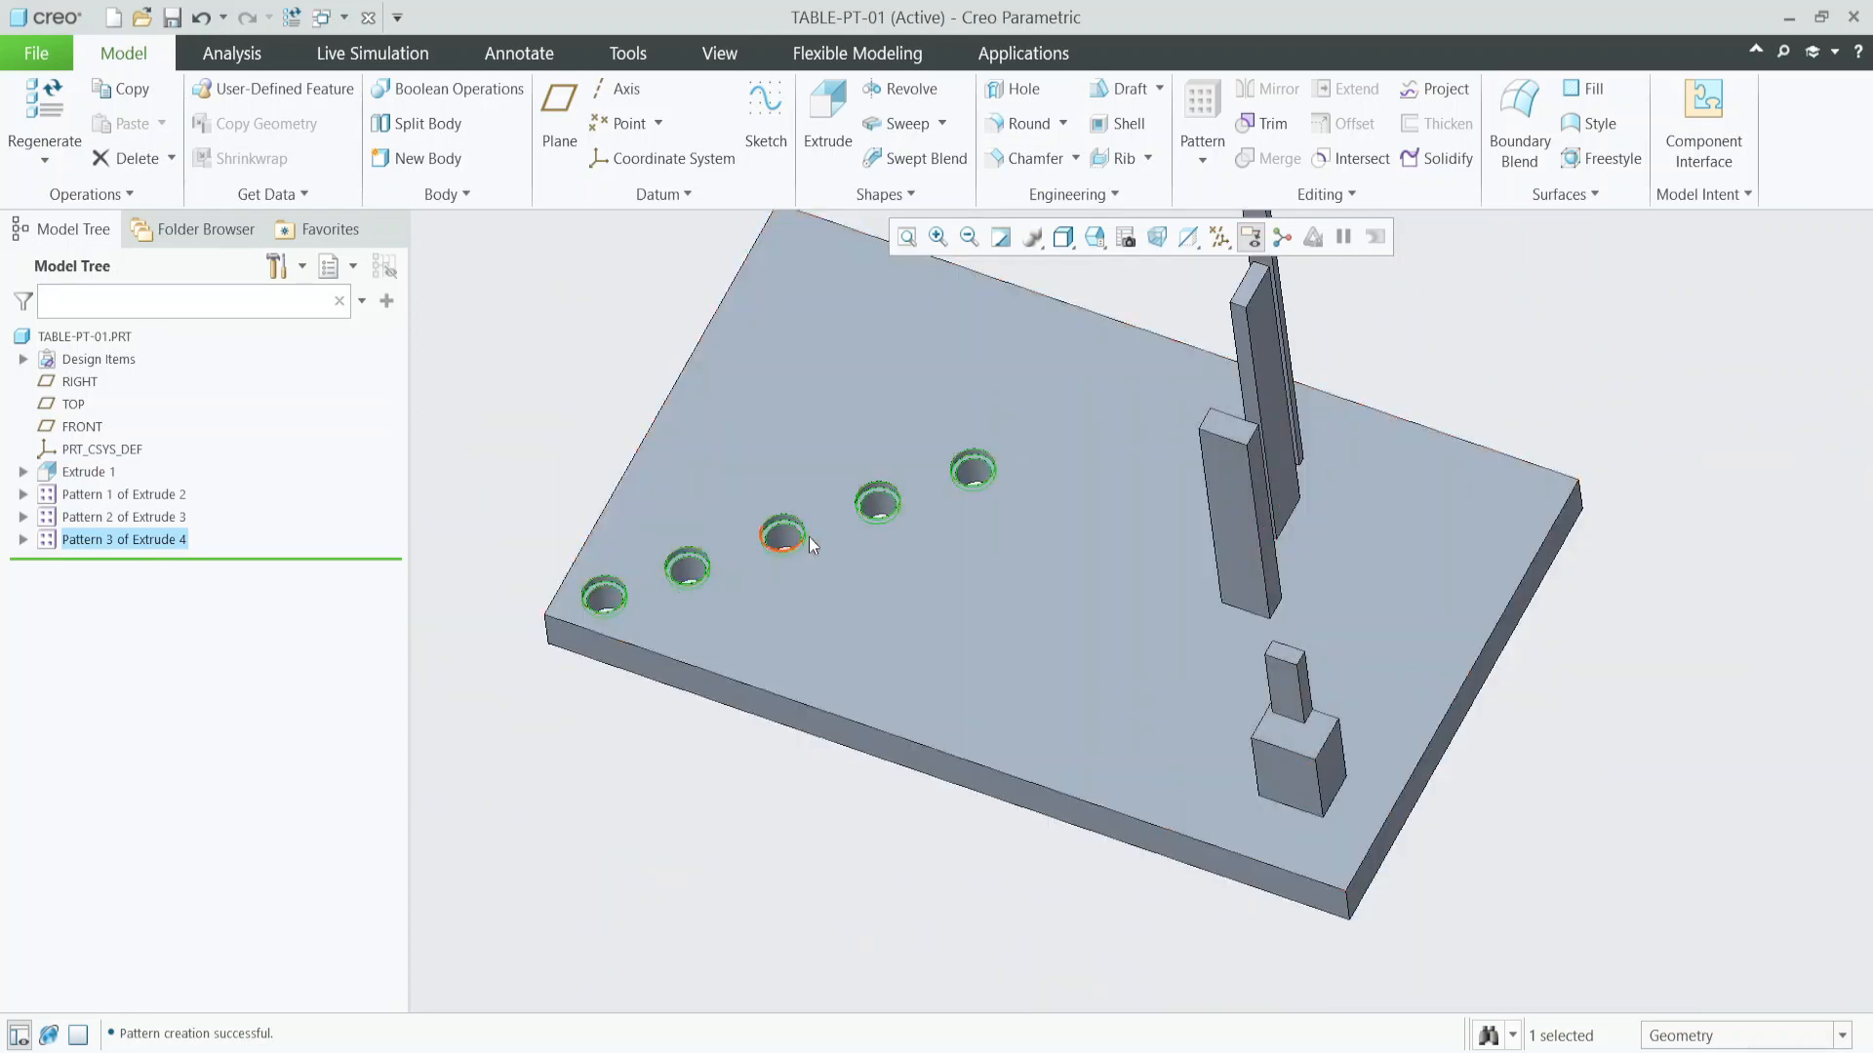
pyautogui.click(1342, 343)
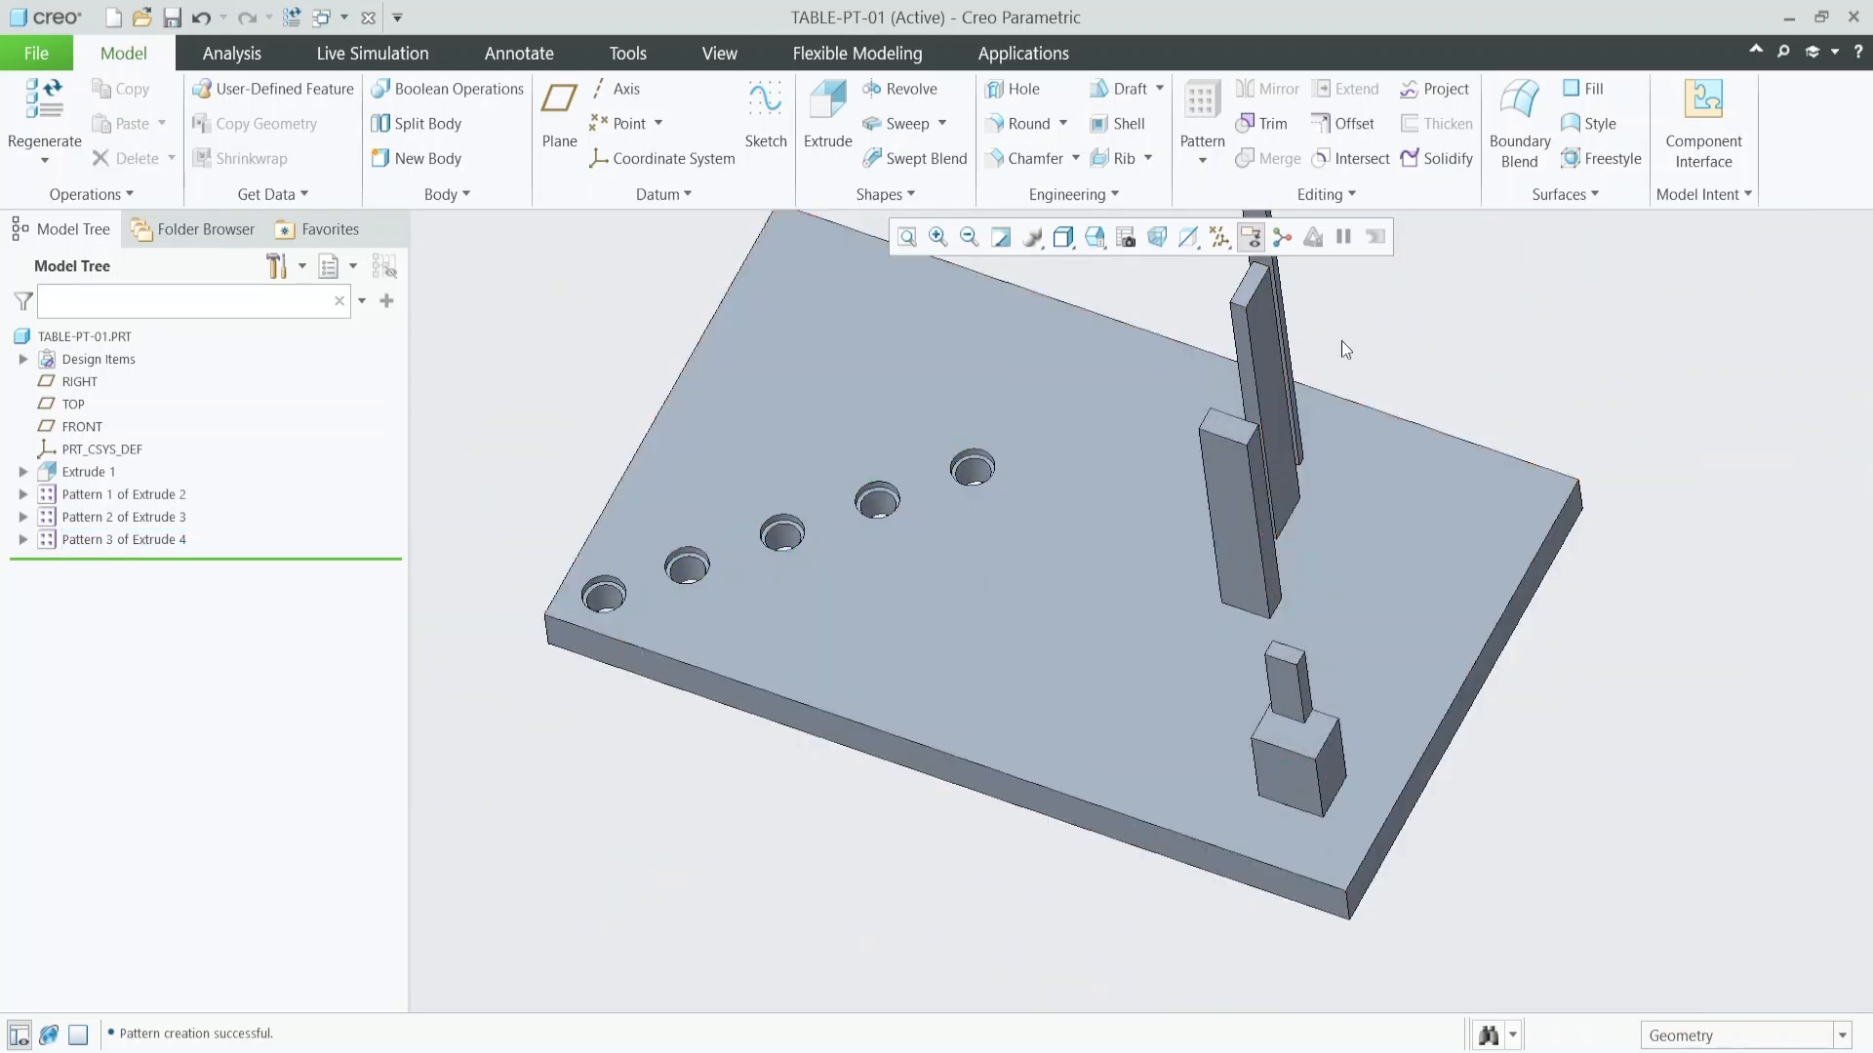
pyautogui.scroll(3, 950, 521)
pyautogui.moveTo(959, 473)
pyautogui.mouseDown(button='middle')
pyautogui.moveTo(1013, 440)
pyautogui.moveTo(1014, 704)
pyautogui.mouseUp(button='middle')
pyautogui.scroll(-5, 1060, 403)
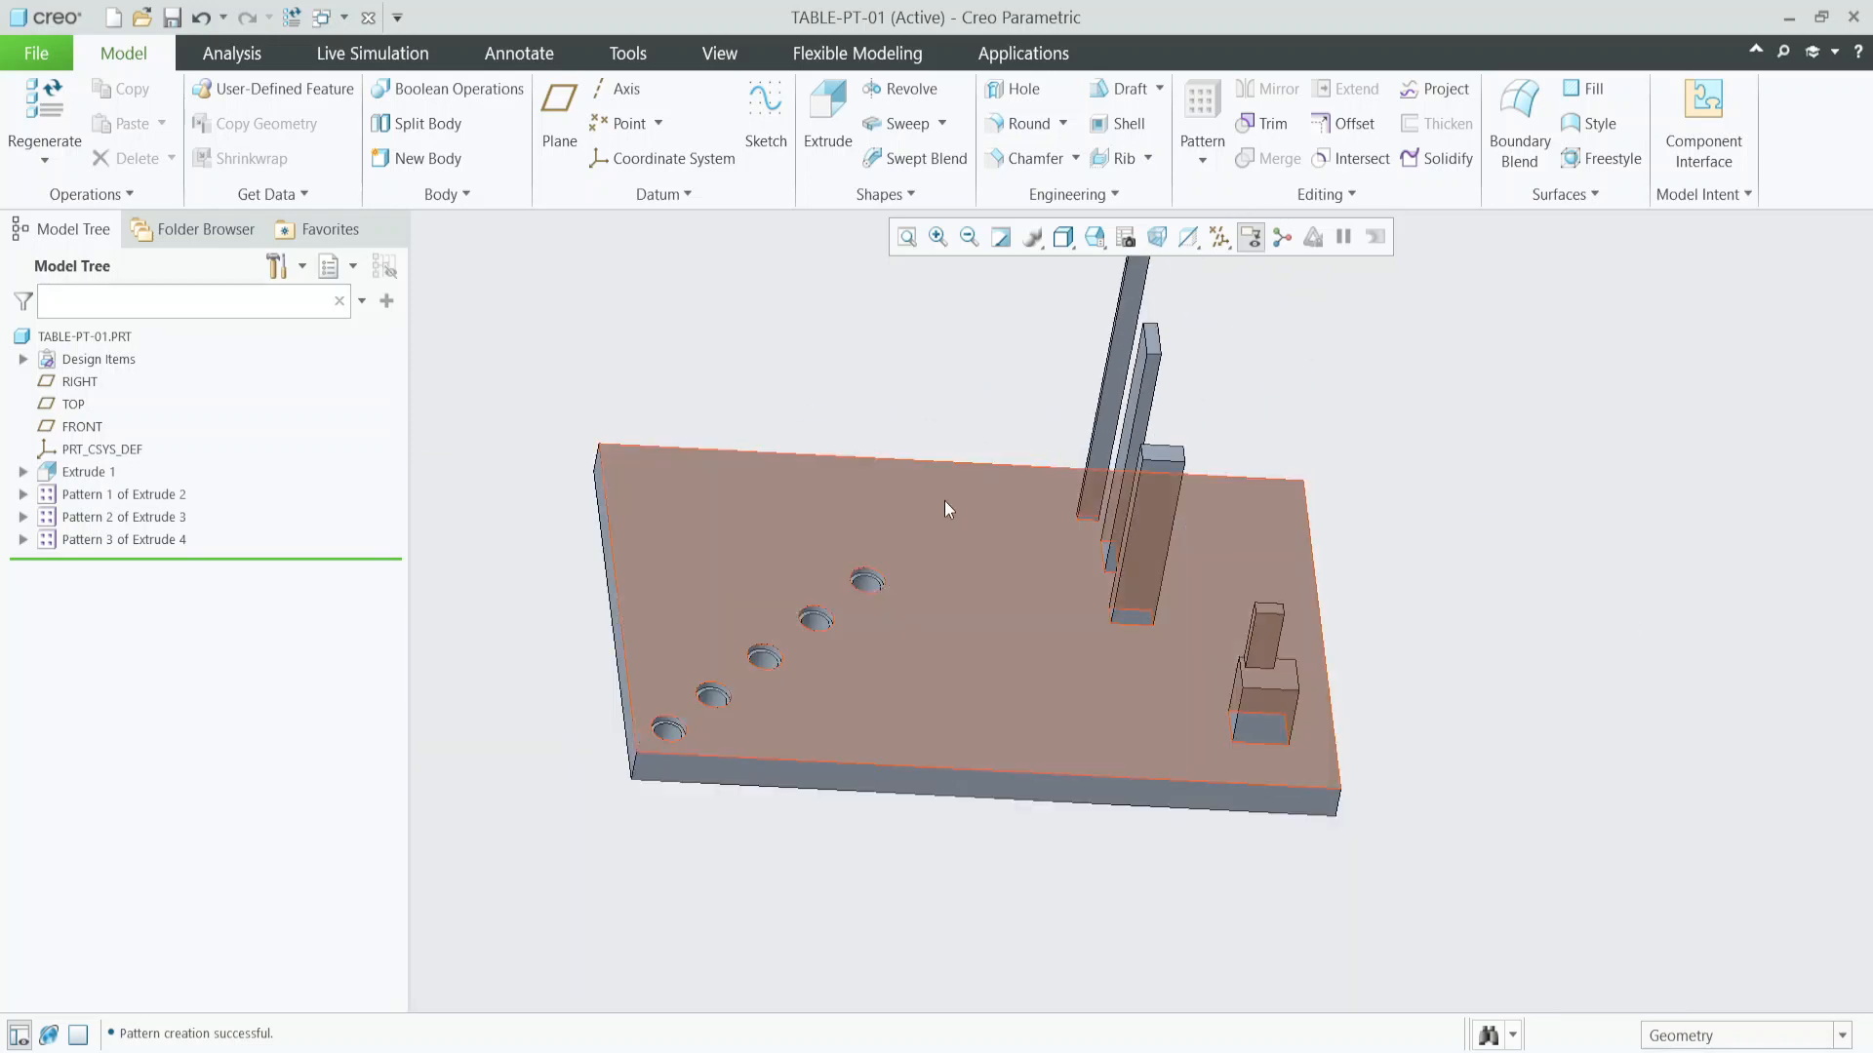
pyautogui.moveTo(952, 517)
pyautogui.mouseDown(button='middle')
pyautogui.moveTo(869, 451)
pyautogui.moveTo(893, 488)
pyautogui.moveTo(872, 523)
pyautogui.mouseUp(button='middle')
pyautogui.scroll(-3, 595, 614)
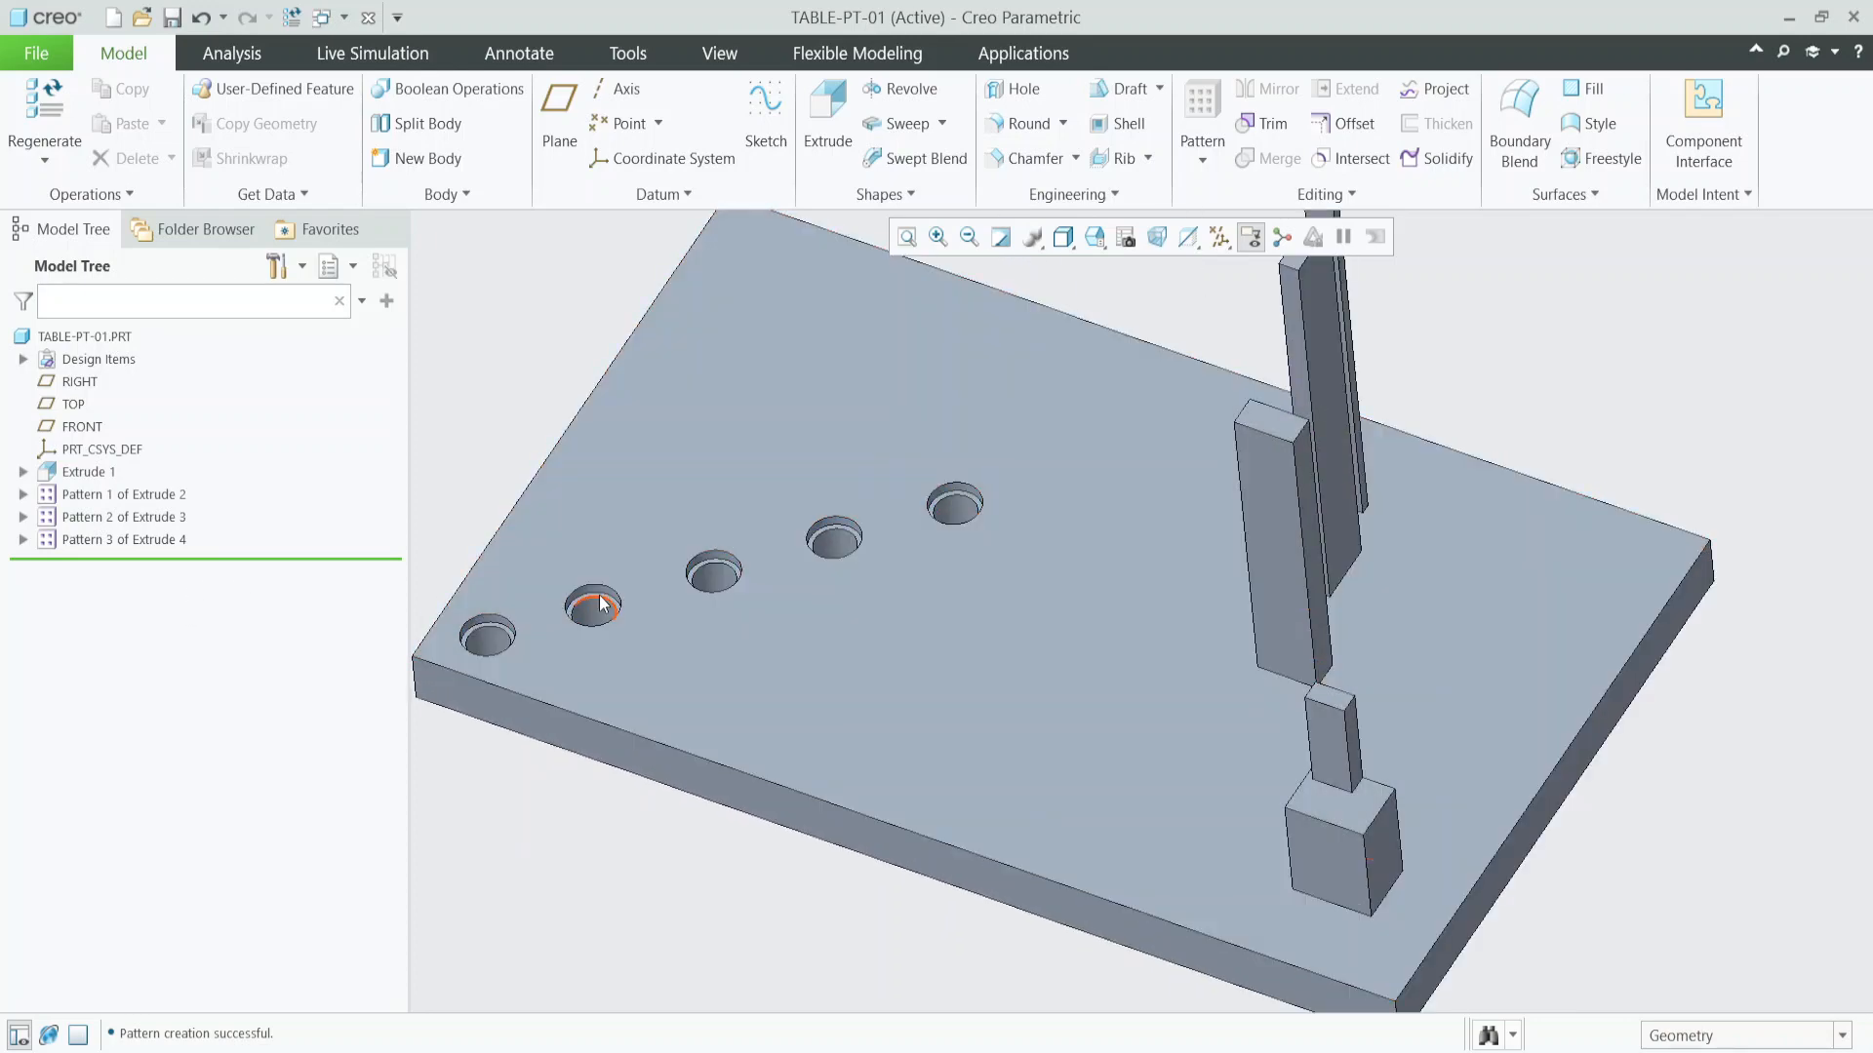
pyautogui.scroll(4, 844, 597)
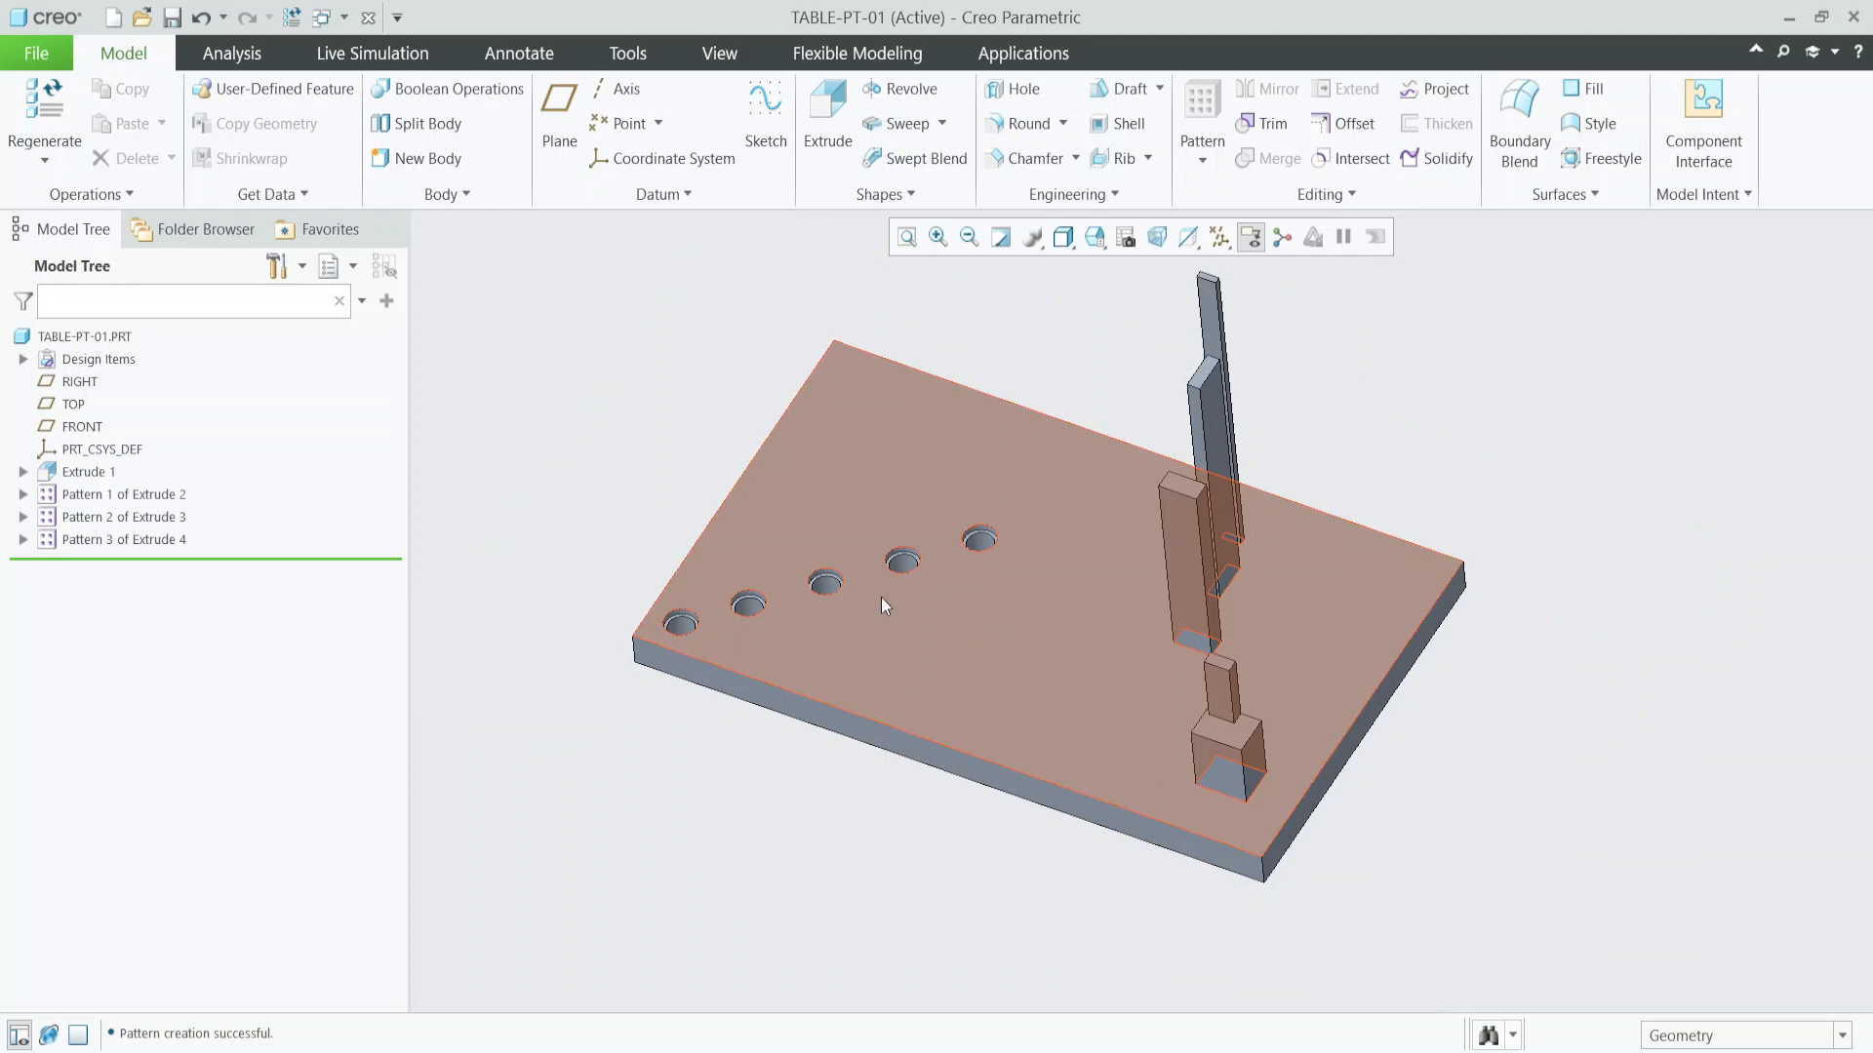
pyautogui.moveTo(1055, 537)
pyautogui.mouseDown(button='middle')
pyautogui.moveTo(1032, 443)
pyautogui.moveTo(1083, 490)
pyautogui.moveTo(1235, 463)
pyautogui.mouseUp(button='middle')
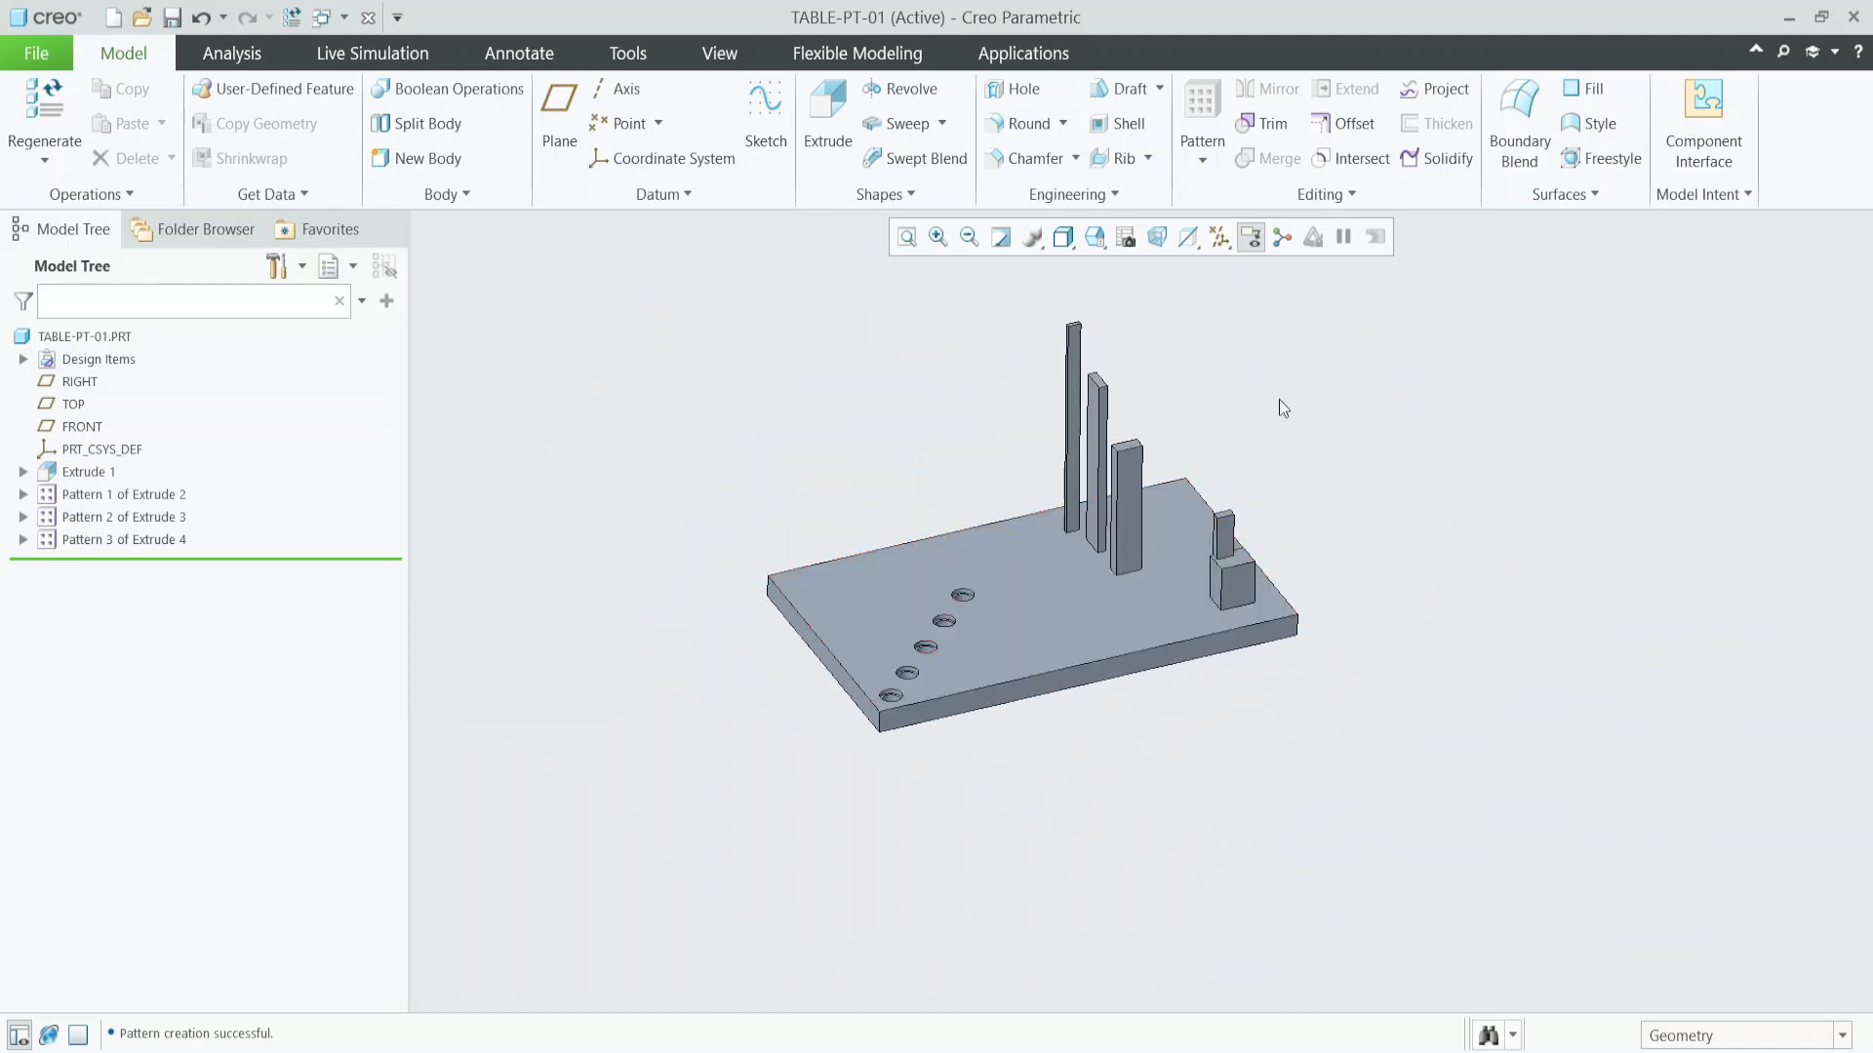